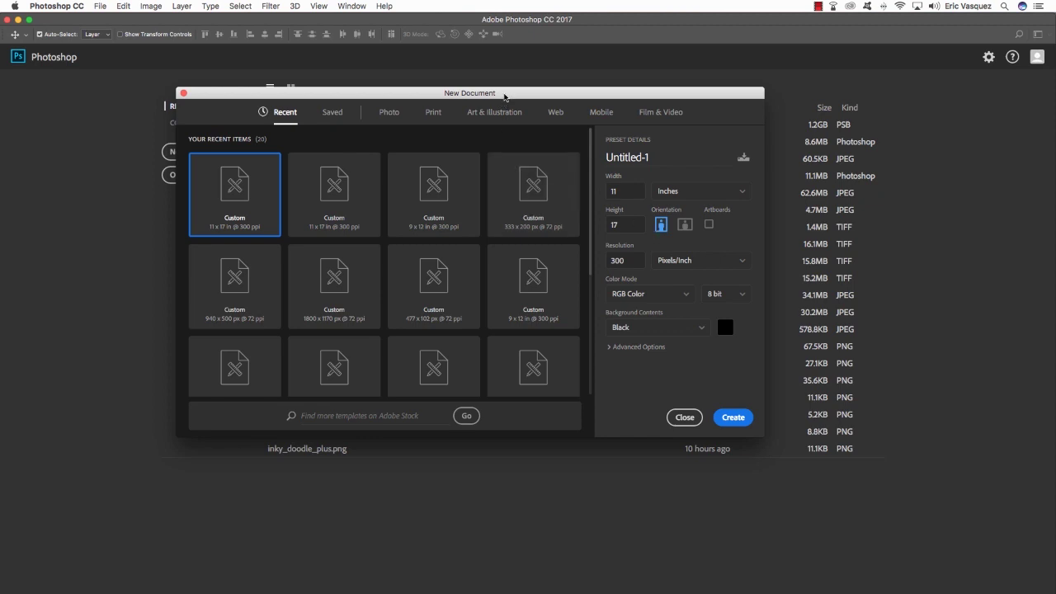
Name the new 11 × 17 in, 300 ppi black-background document vintage-gig-poster and create it.
drag(506, 99, 501, 130)
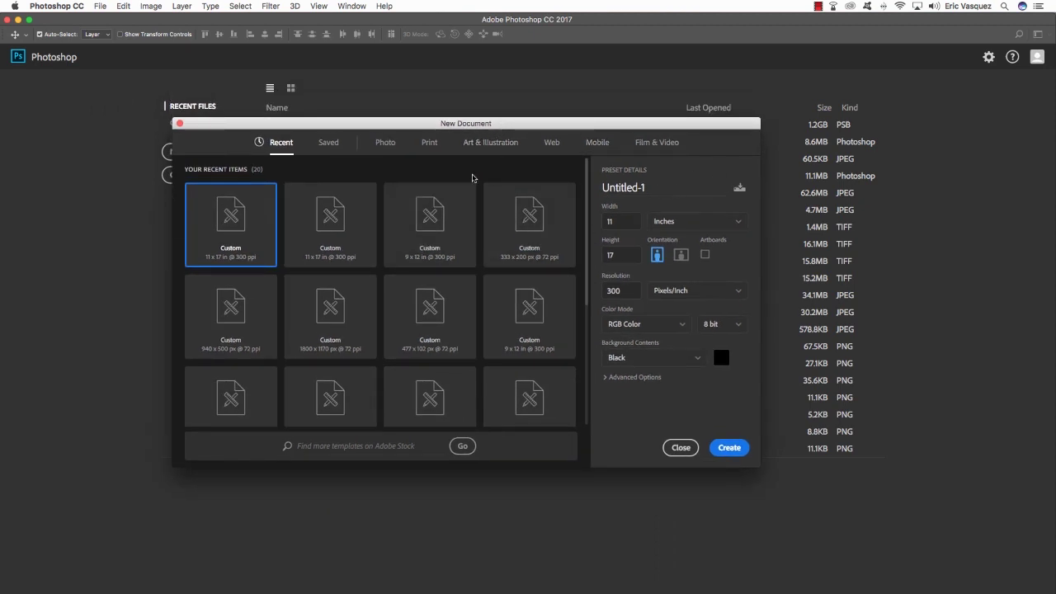
click(647, 186)
drag(649, 186, 592, 186)
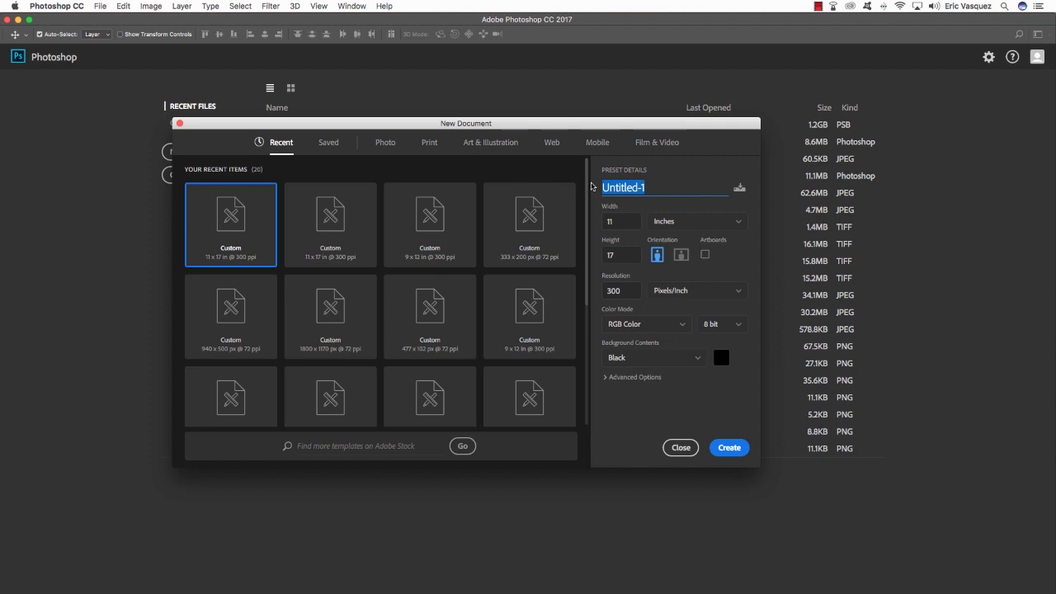
text(vintage-gig-)
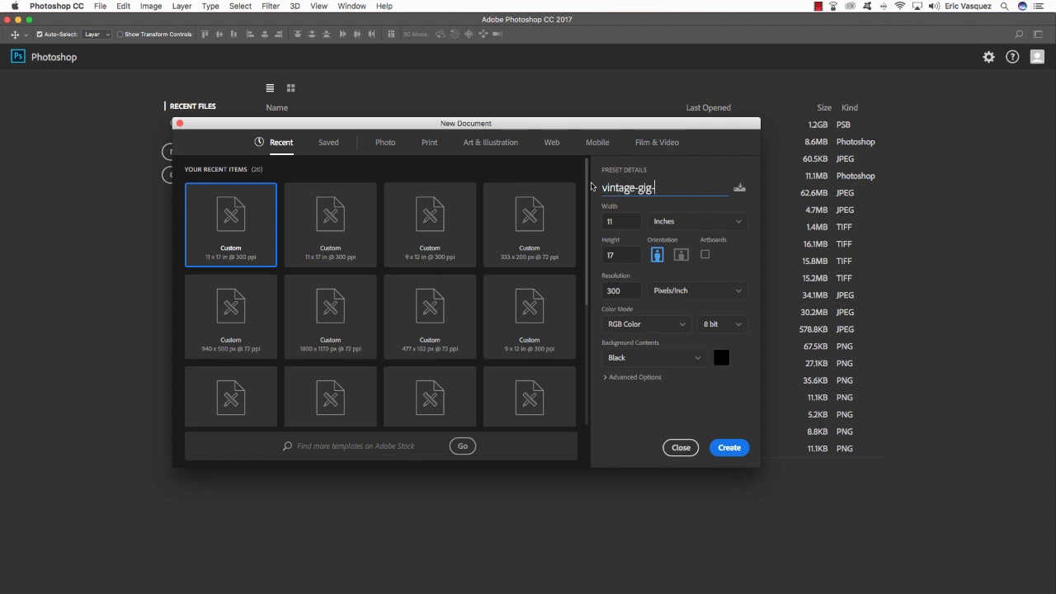
text(poster)
click(730, 449)
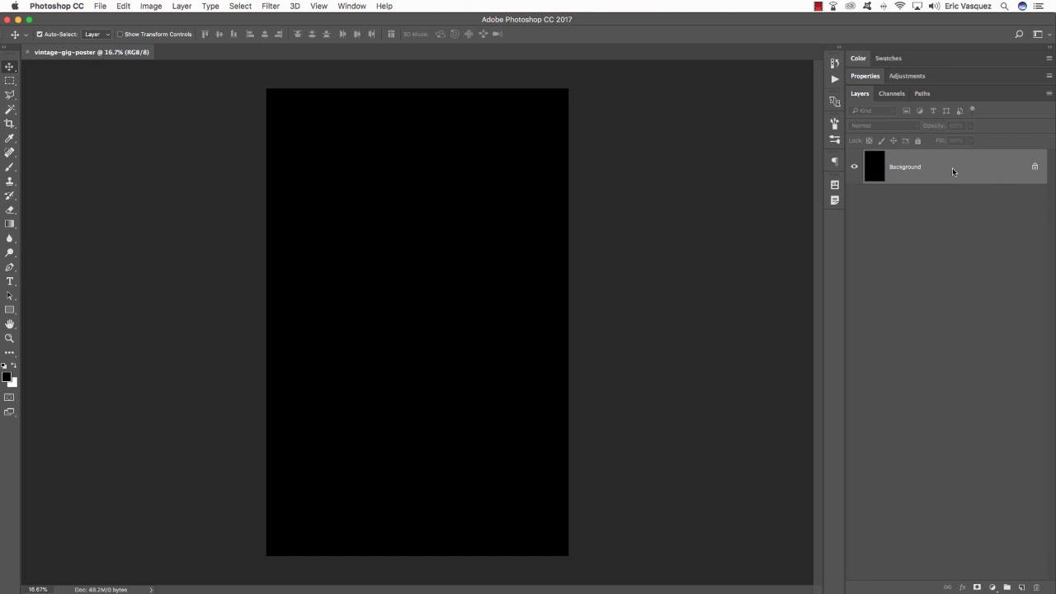
Rename the Background layer to BLACK BG.
double_click(951, 167)
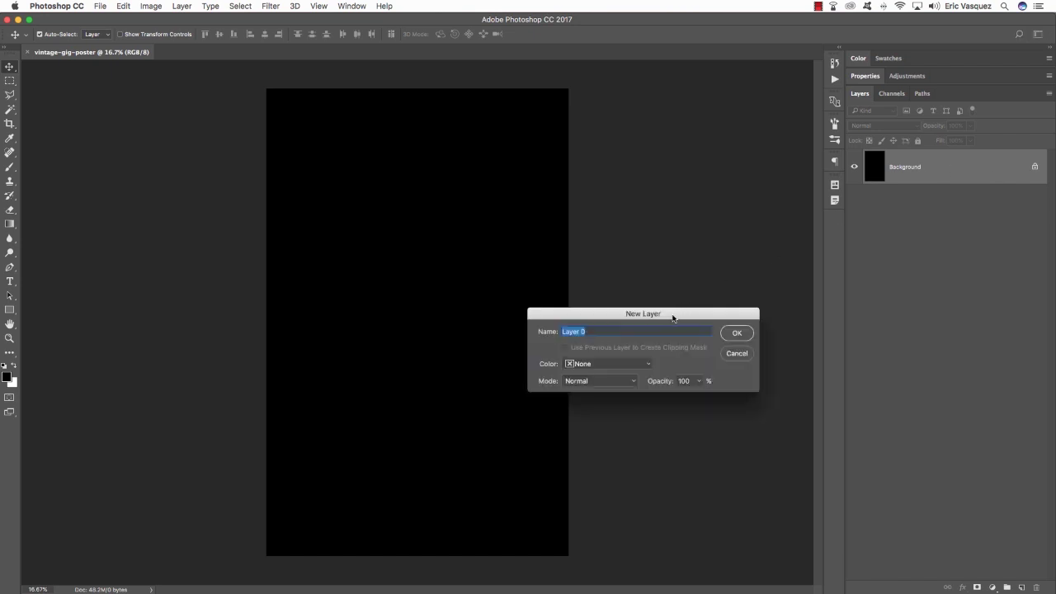
drag(671, 311, 518, 263)
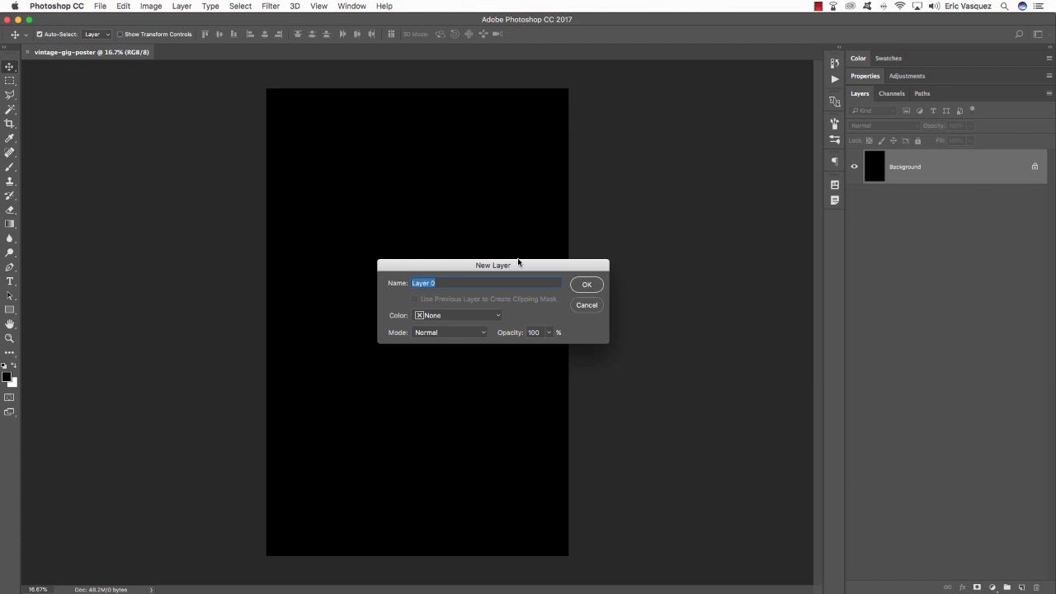
text(BLACK BG)
key(Return)
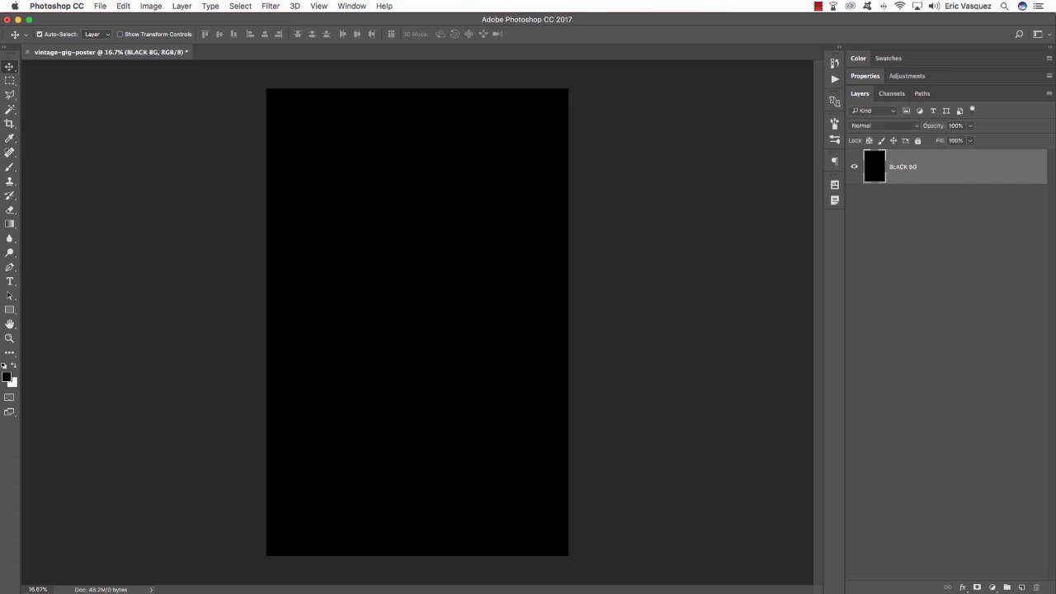
Put BLACK BG into a new group named SOLID BLACK BG and collapse it.
key(super+g)
double_click(896, 157)
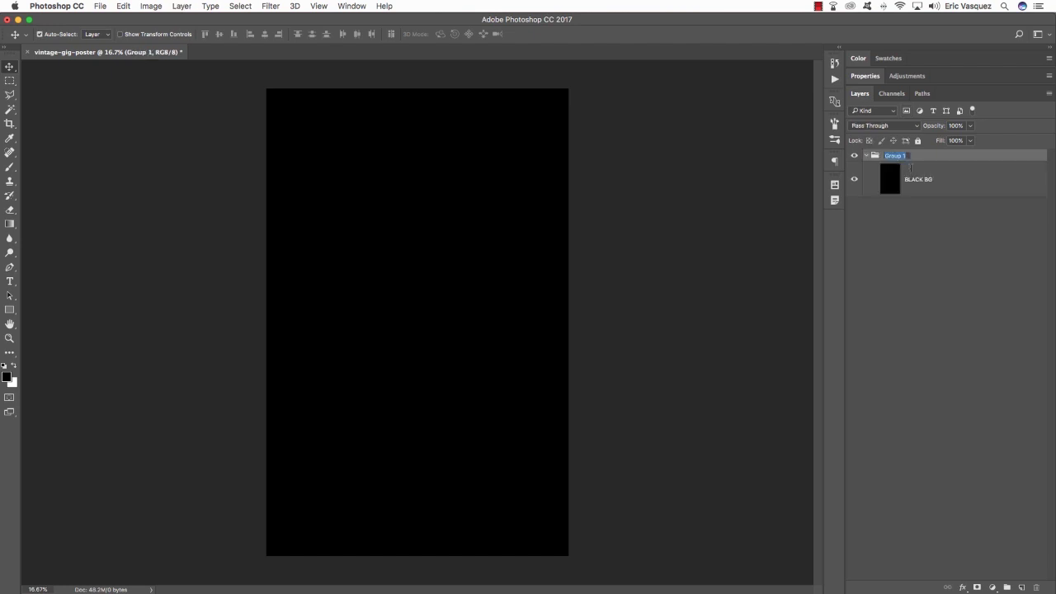
text(SOLID BLACK BG)
key(Return)
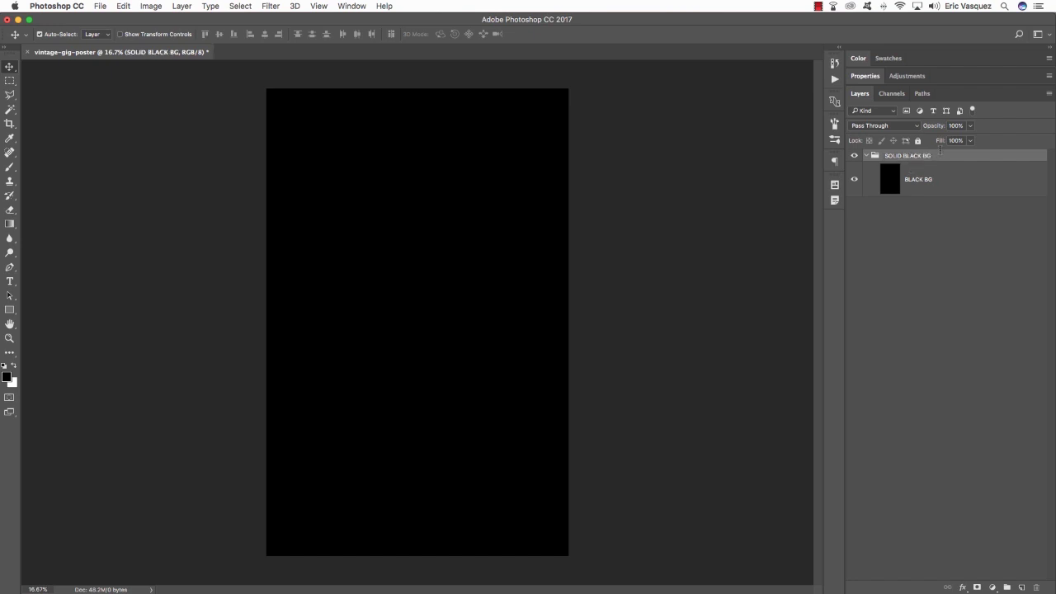
click(865, 155)
In Finder's freebies folder, select RSCO-Artifact009.jpg and copy its file name.
key(super+Tab)
key(super+Tab)
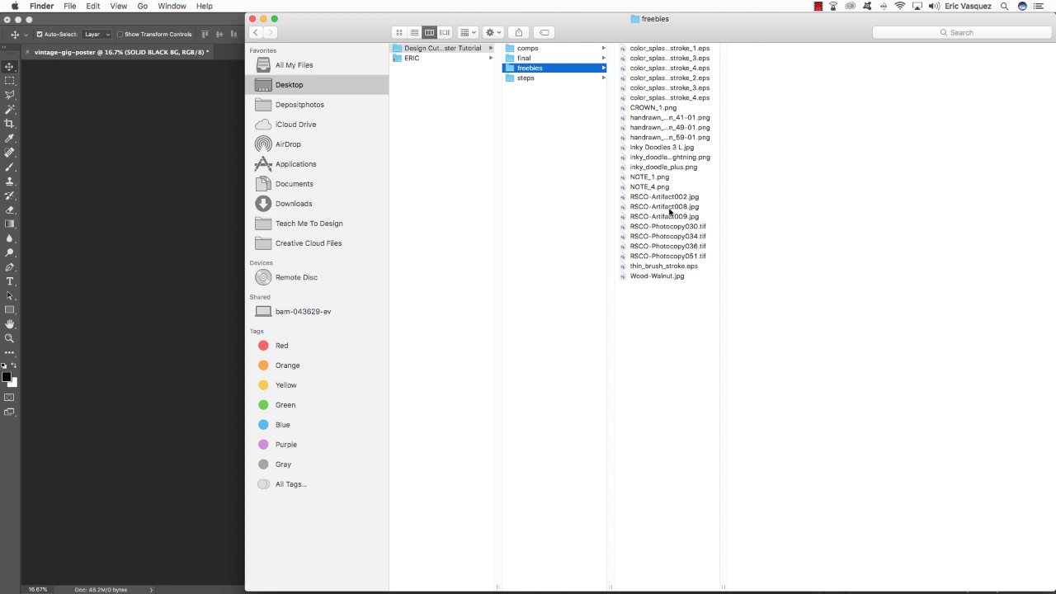
click(640, 218)
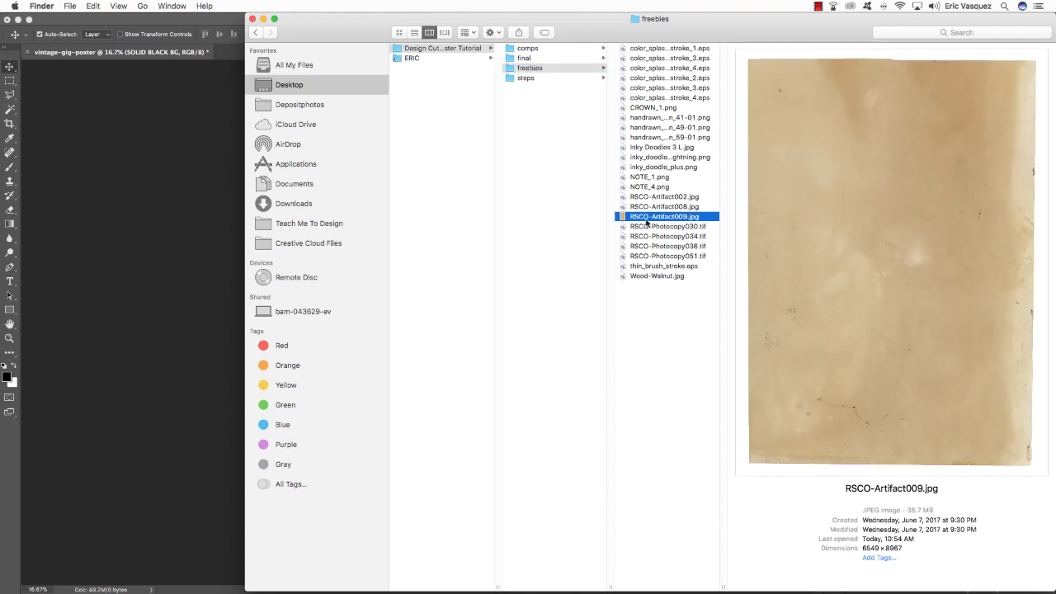
click(652, 219)
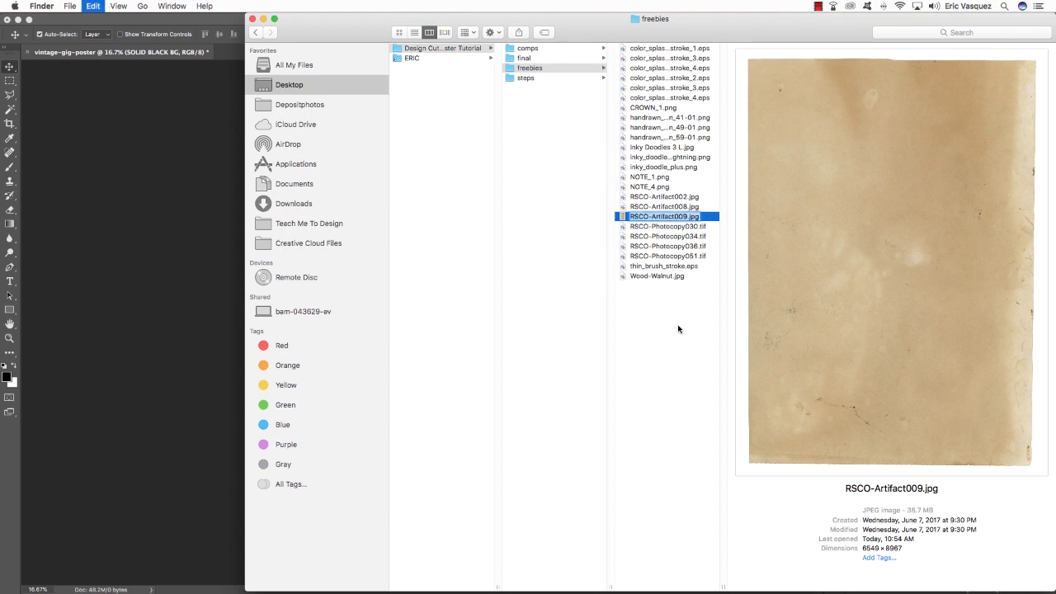
click(677, 329)
click(660, 218)
Place the RSCO-Artifact009.jpg texture on the poster and name its layer RSCO-Artifact009.jpg.
drag(658, 220, 789, 567)
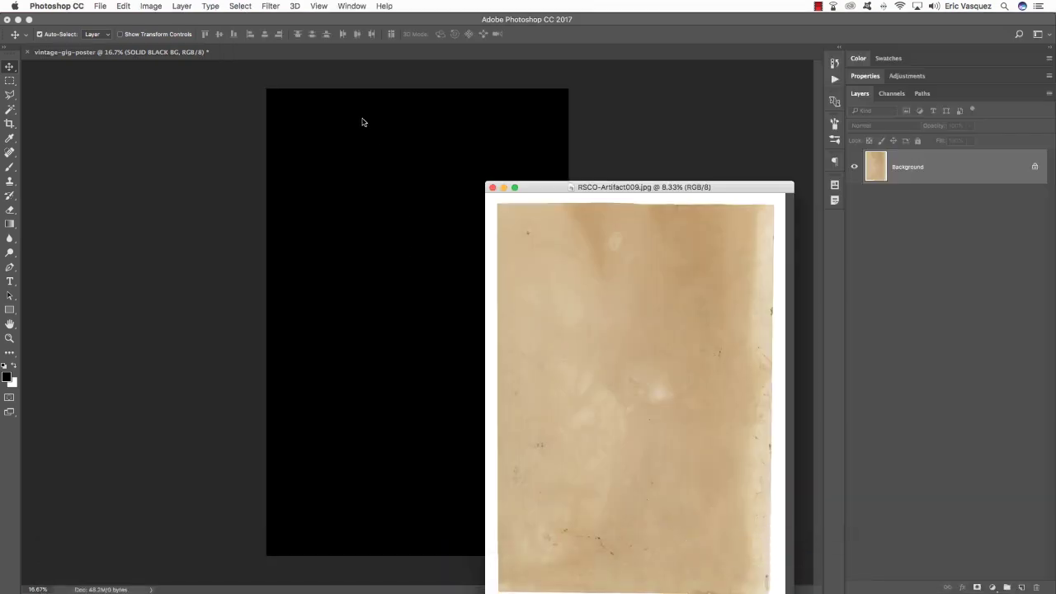
drag(551, 264, 360, 209)
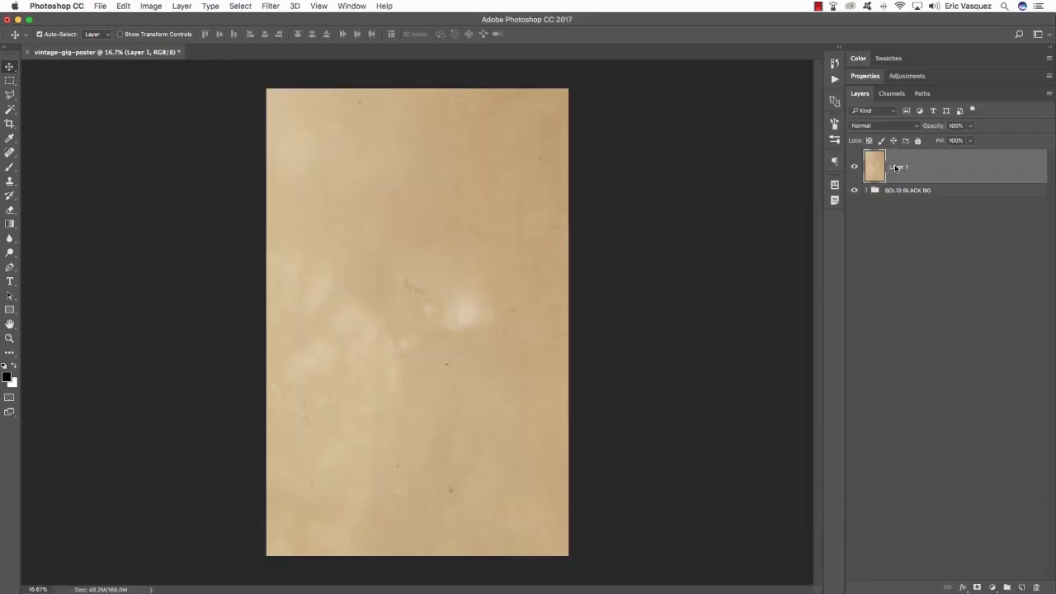
double_click(896, 168)
text(RSCO-Artifact009.jpg)
key(Return)
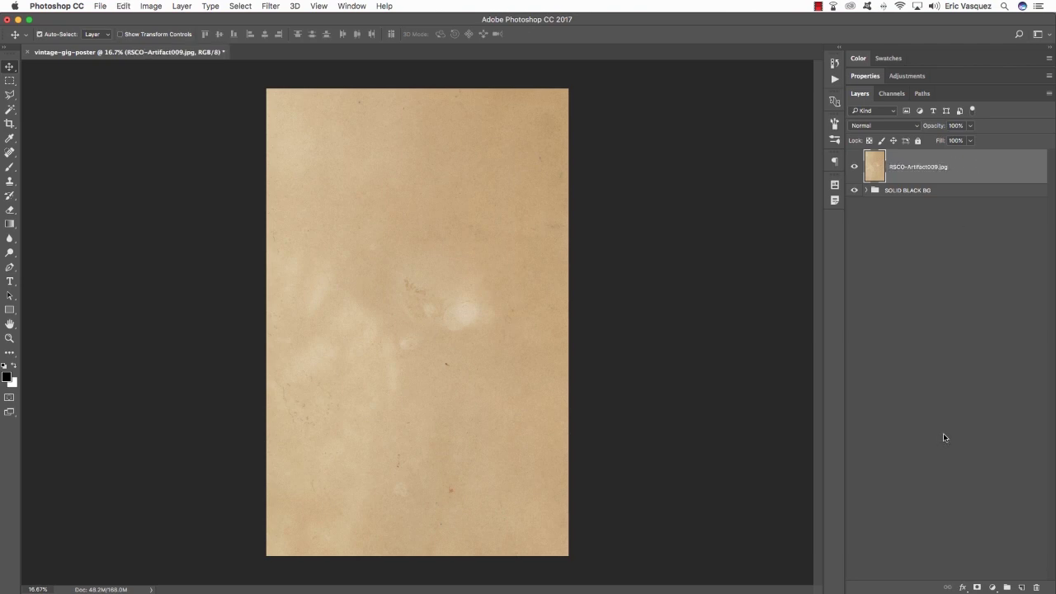
Add a Black & White adjustment layer clipped to the texture layer.
click(993, 586)
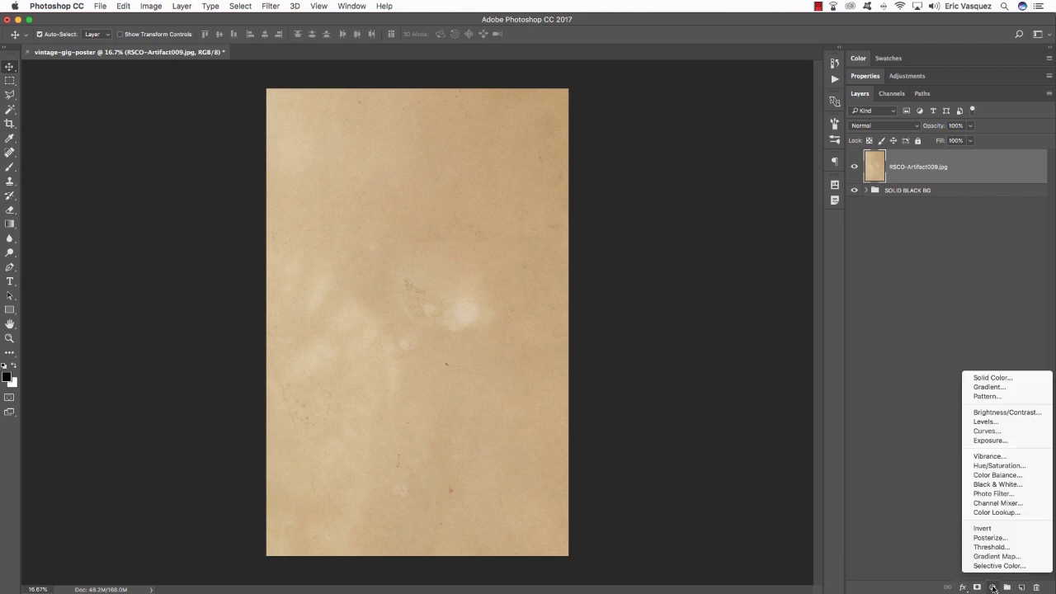
alt+click(992, 485)
click(492, 299)
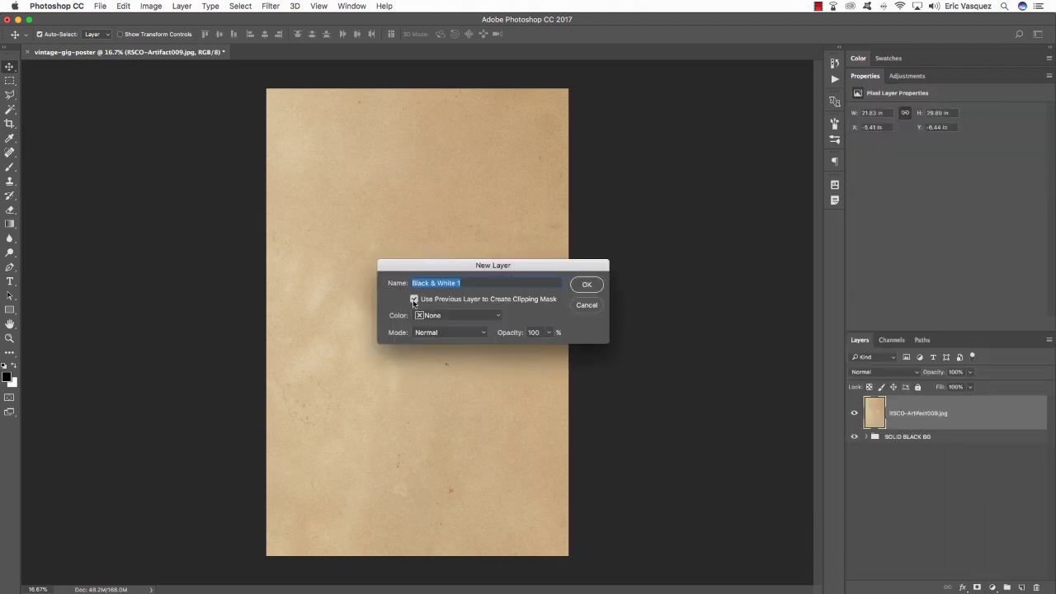
click(587, 285)
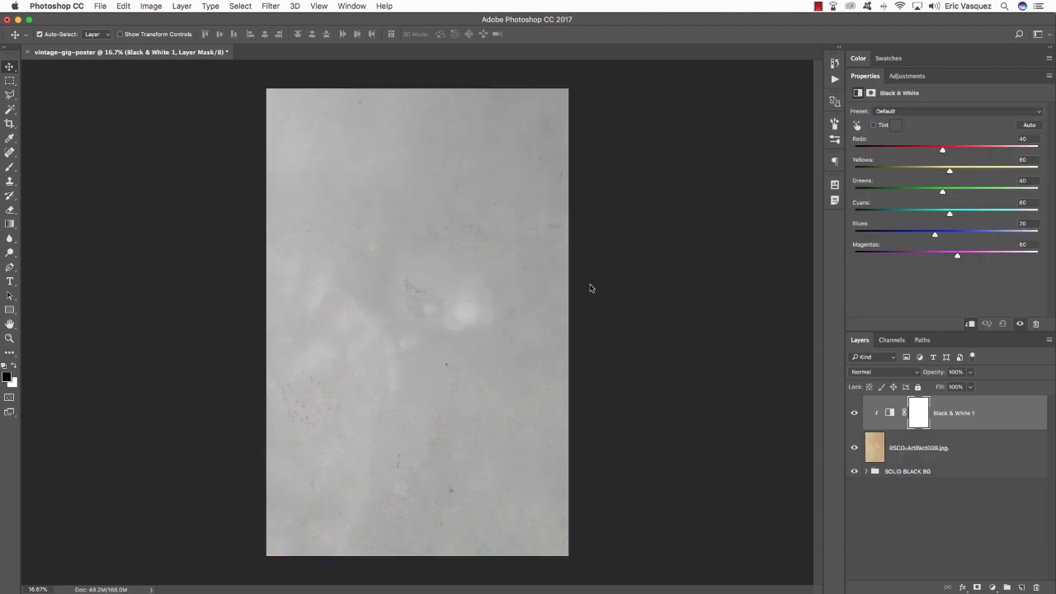
Group the texture and its adjustment as PIN LIGHT with Pin Light blend mode.
shift+click(981, 449)
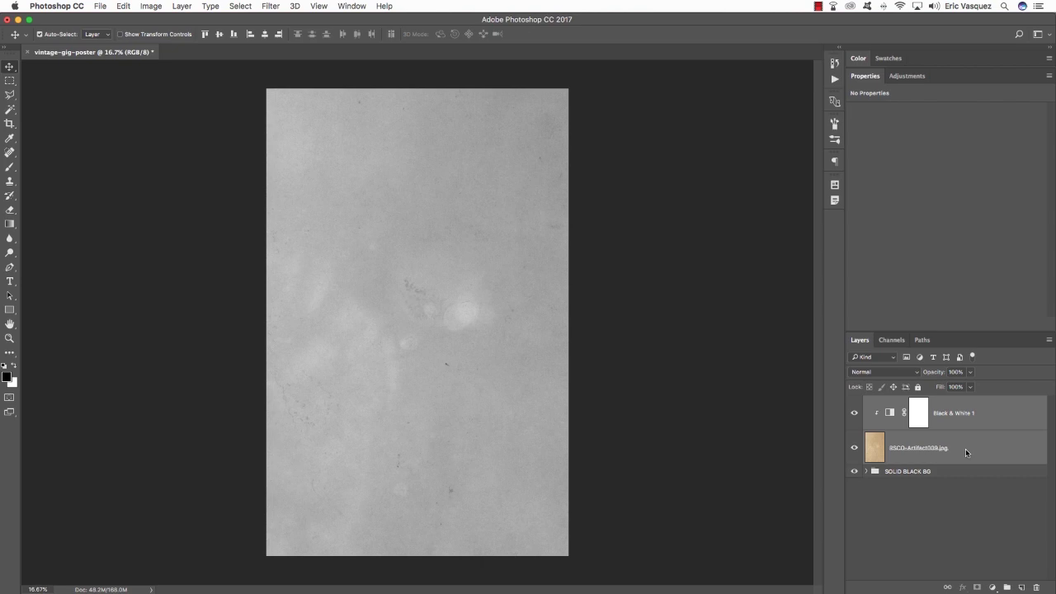
key(super+g)
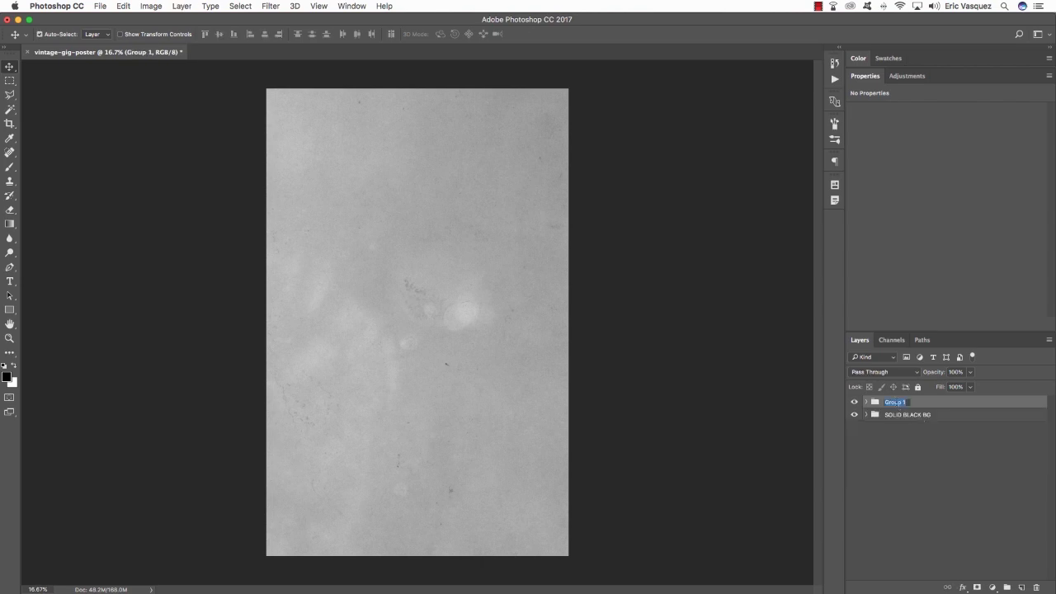
text(PIN LIGHT)
key(Return)
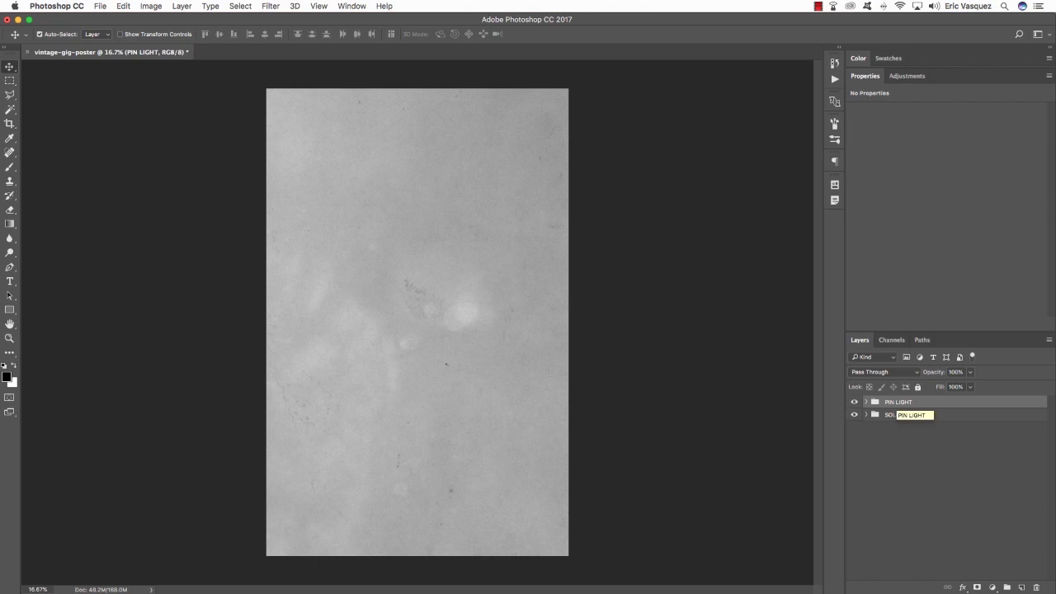
click(875, 371)
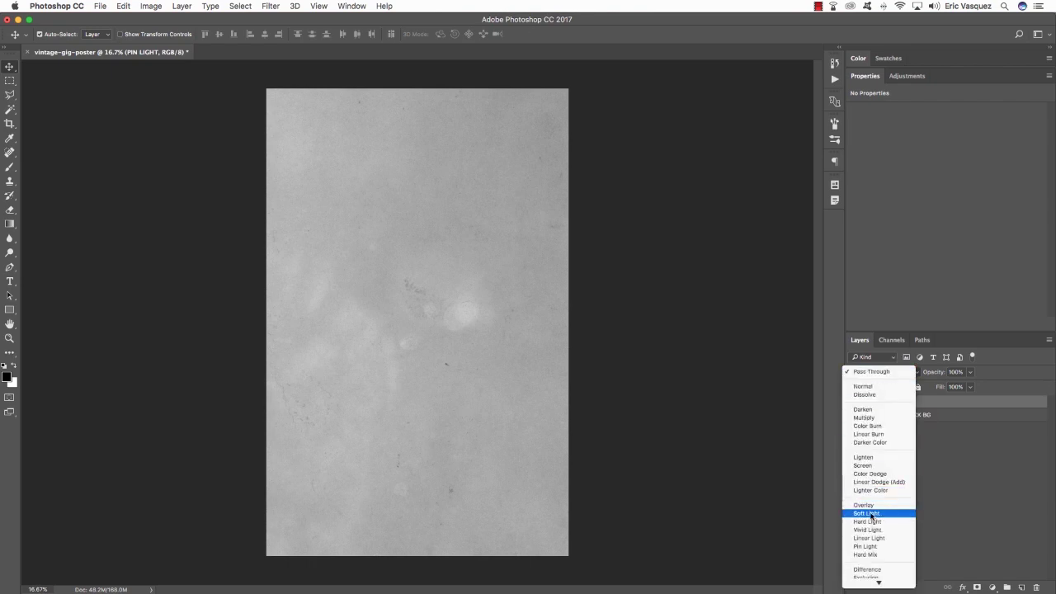
click(874, 548)
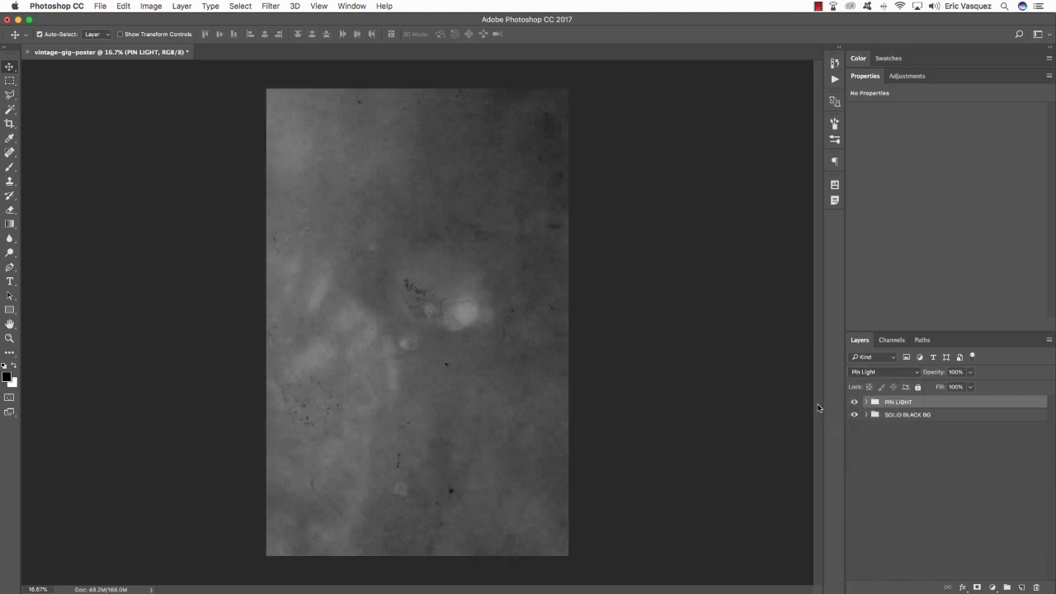
click(854, 402)
click(854, 402)
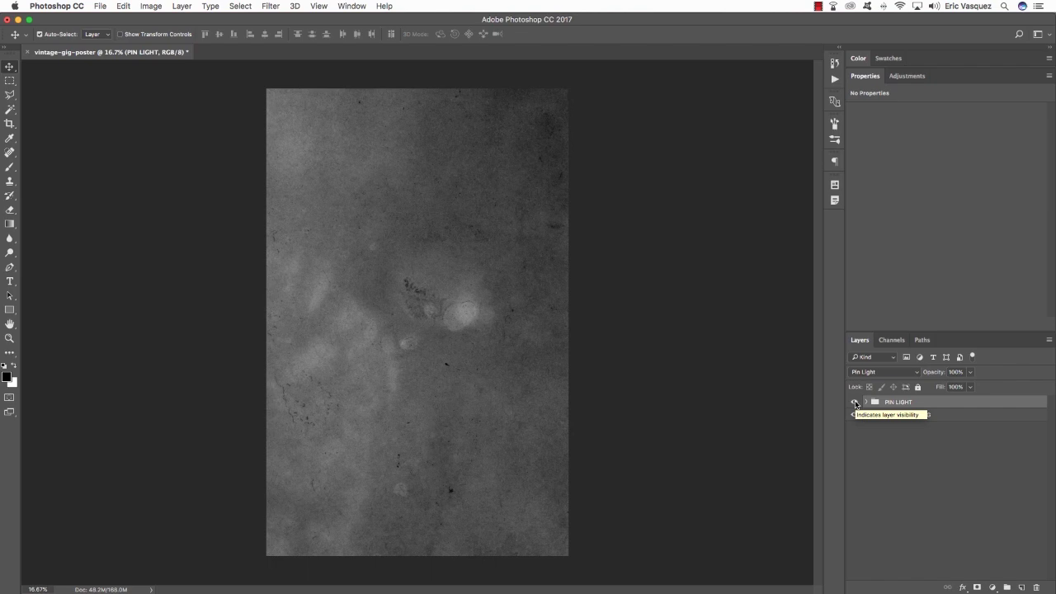
key(super+Tab)
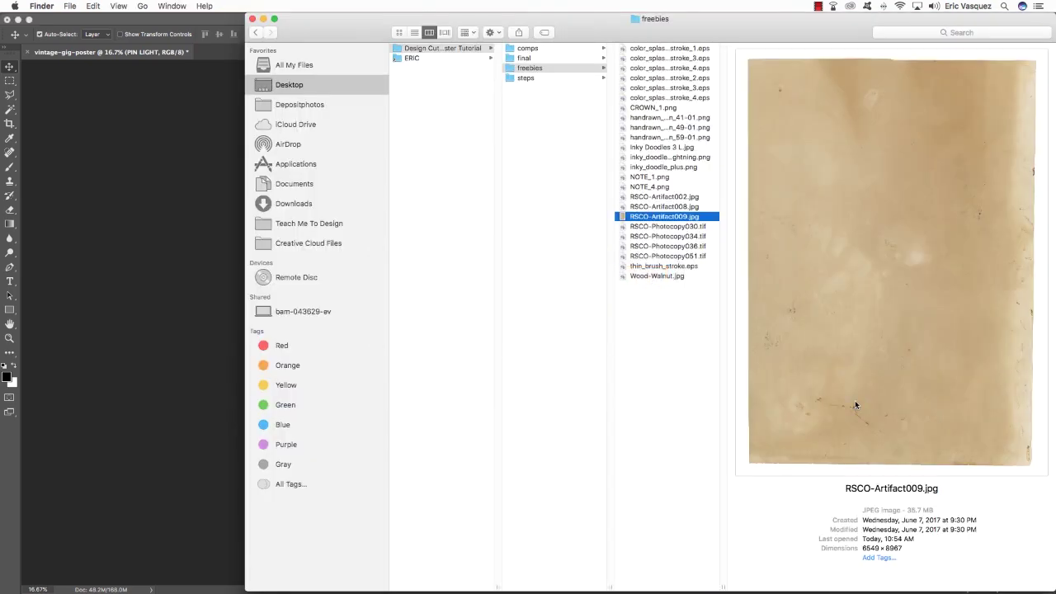
Copy the RSCO-Artifact002.jpg file name and open the file in Photoshop.
click(672, 197)
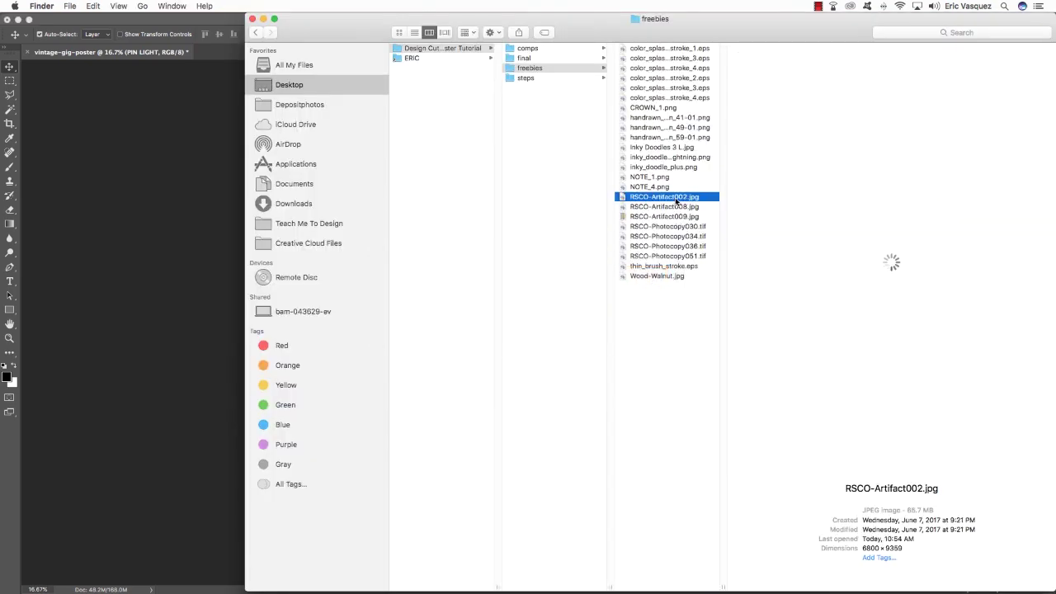
key(Return)
key(super+c)
key(super+c)
key(Escape)
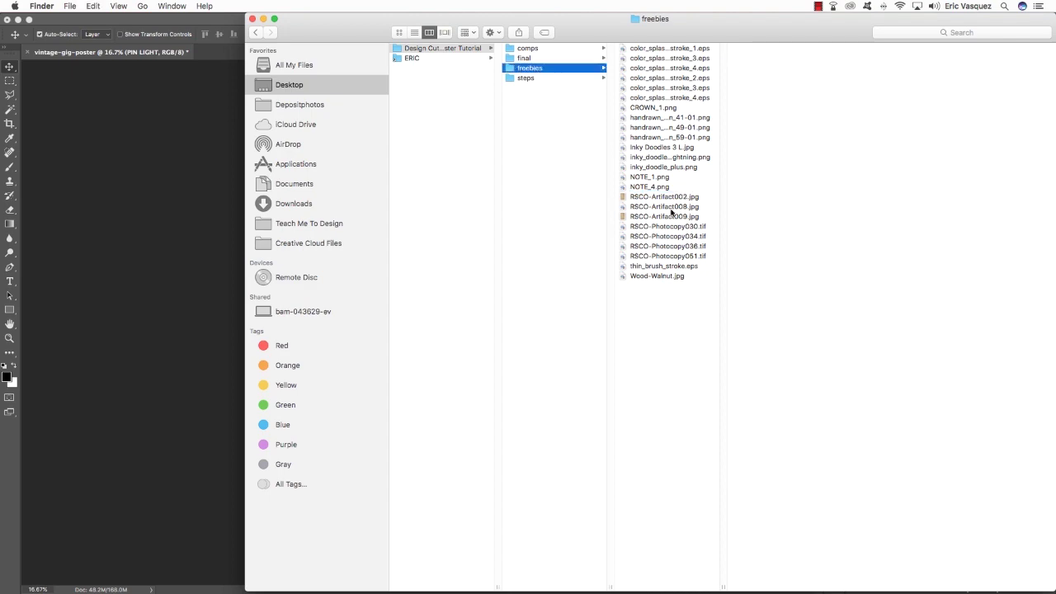
drag(672, 200, 798, 562)
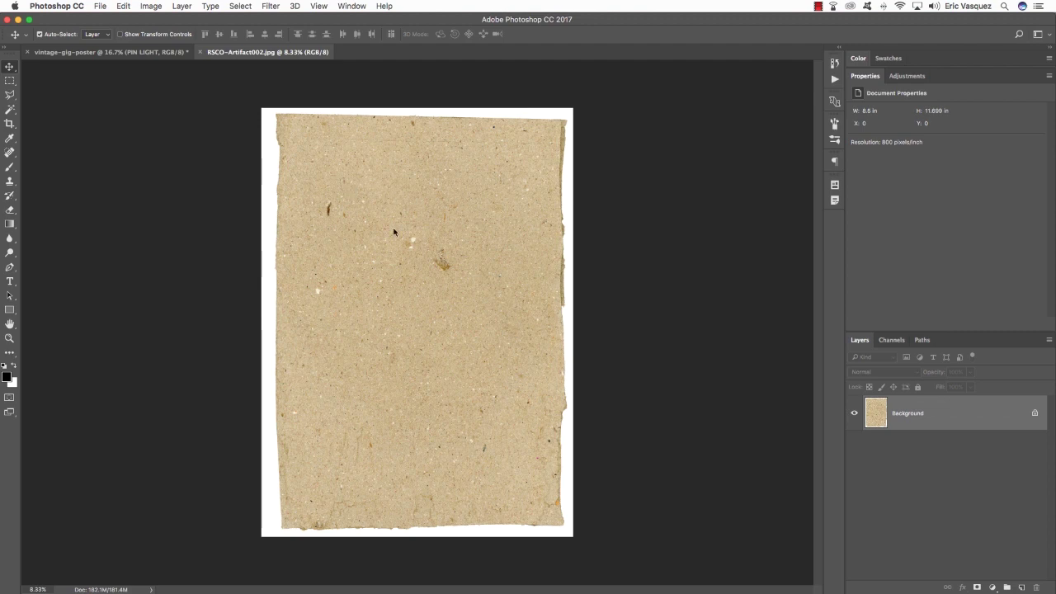
Isolate the torn paper from its white surround onto its own layer with Magic Wand and Layer via Copy.
key(w)
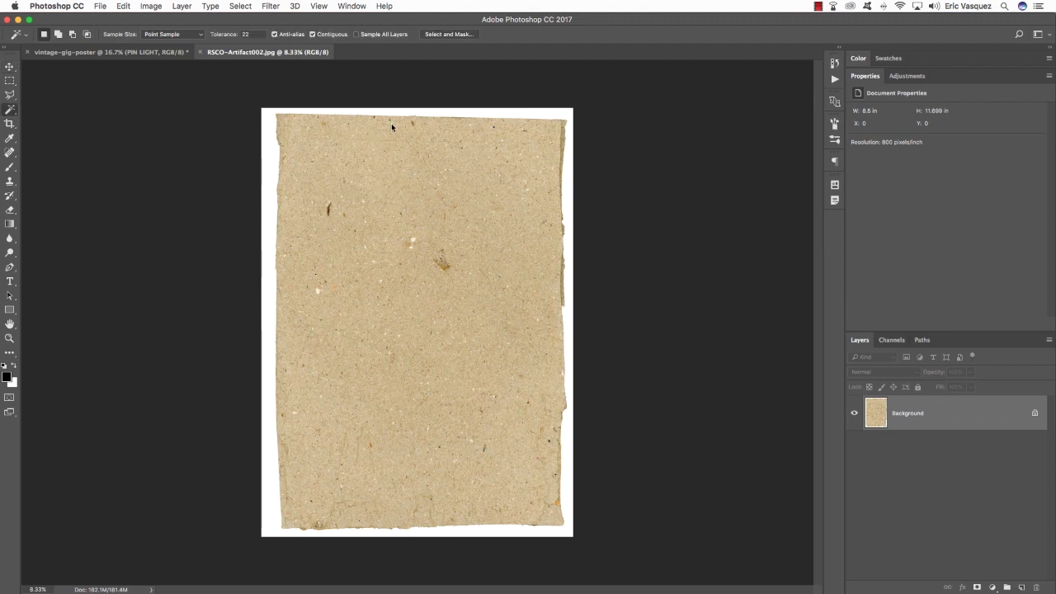
click(509, 123)
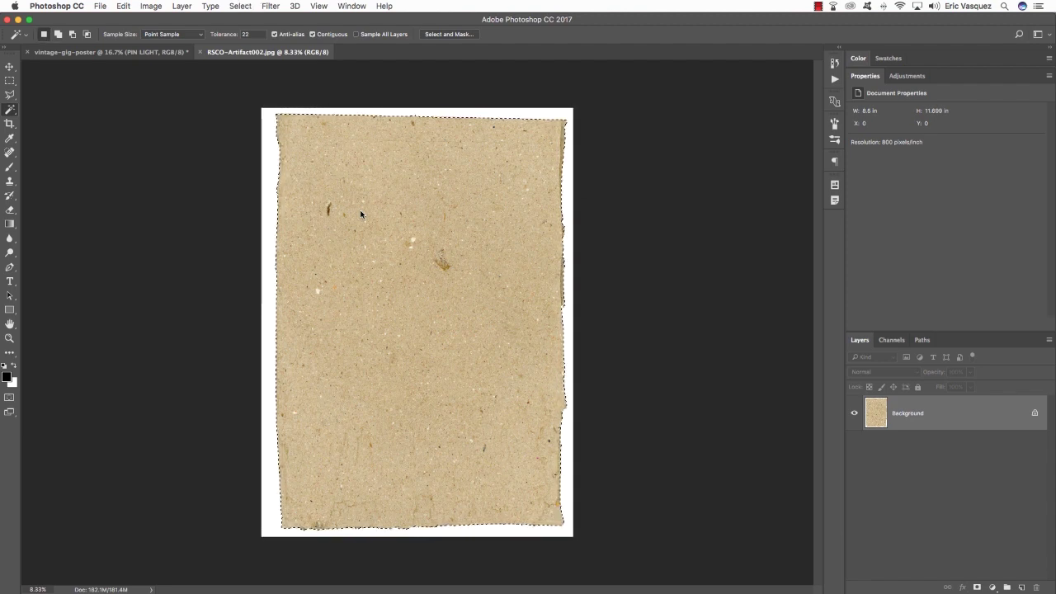
key(super+j)
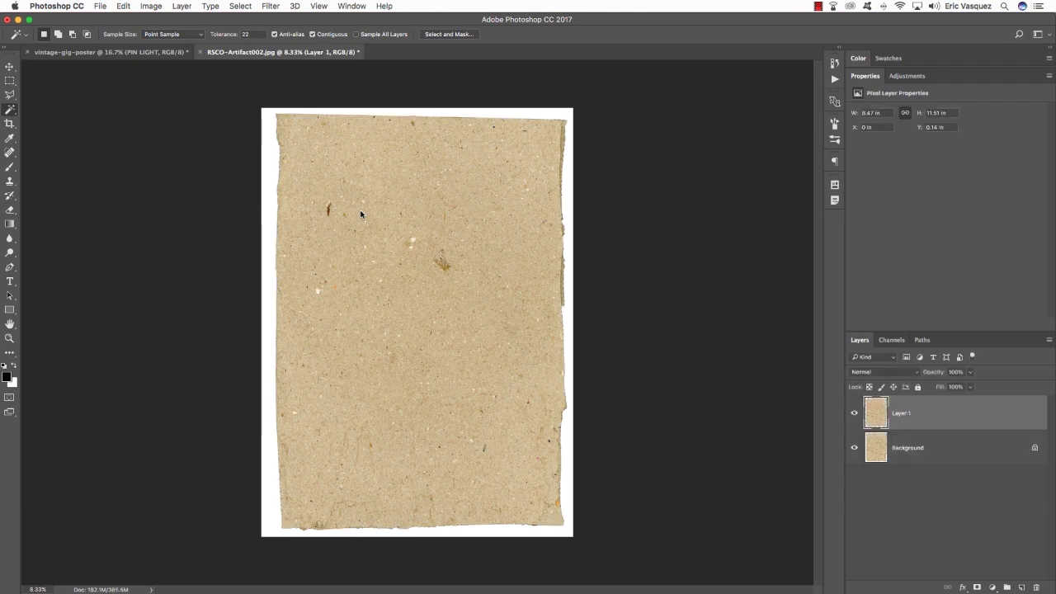
Bring the torn paper layer into vintage-gig-poster and rename it RSCO-Artifact002.jpg.
key(v)
drag(266, 51, 599, 350)
drag(614, 434, 617, 395)
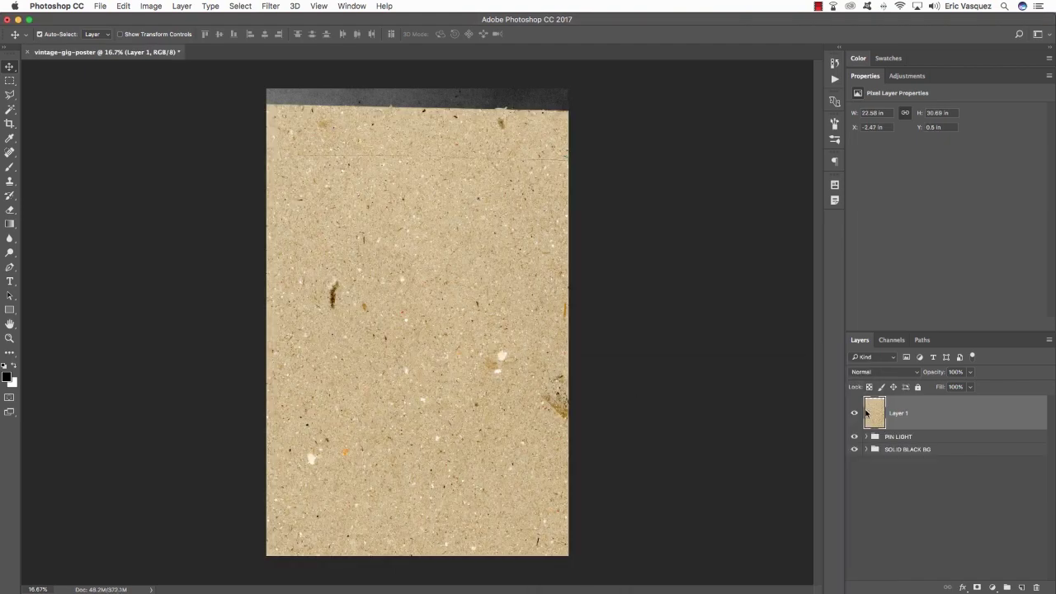
double_click(899, 414)
key(super+v)
key(Return)
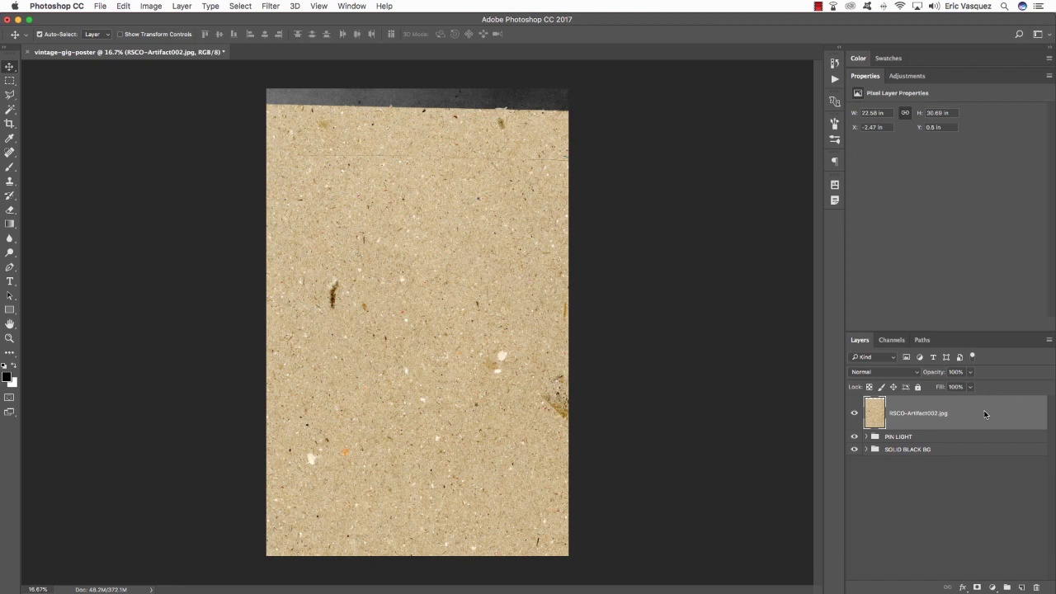
Convert RSCO-Artifact002.jpg to a smart object and scale it to fill the poster.
right_click(984, 414)
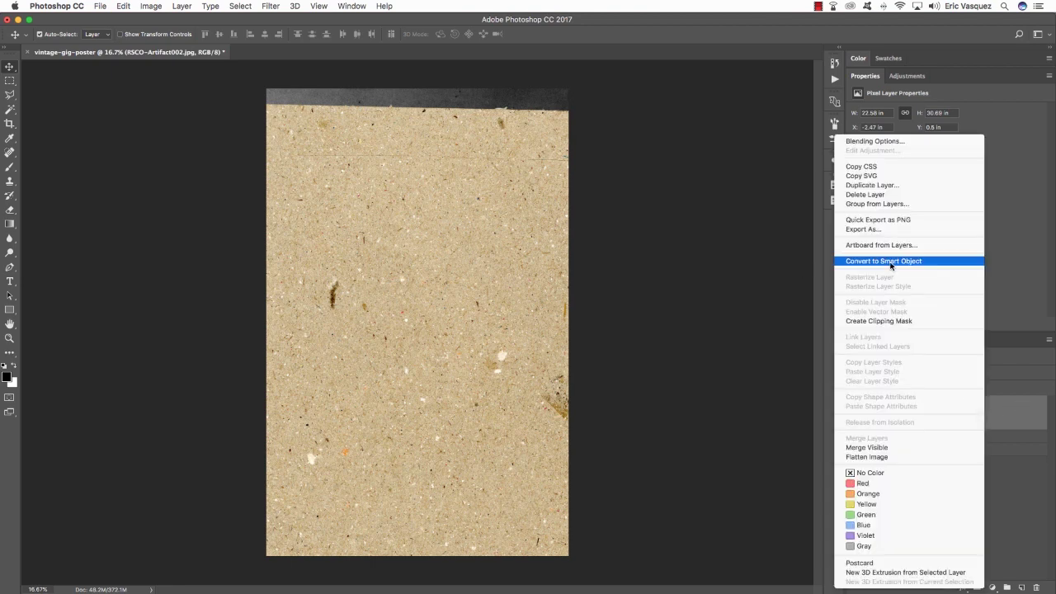
click(924, 262)
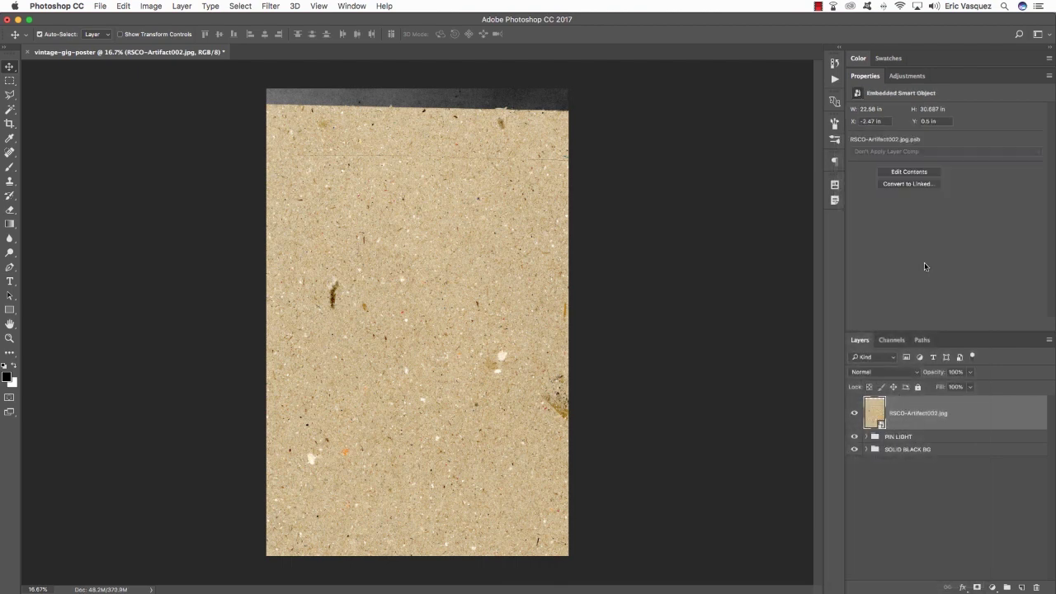
key(super+t)
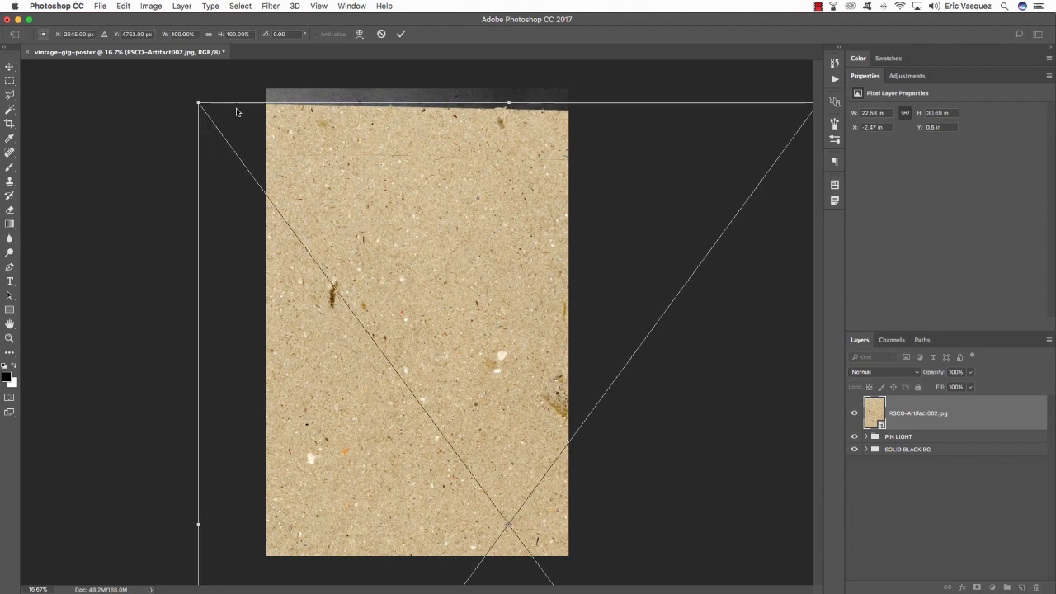
drag(203, 106, 334, 129)
drag(330, 123, 326, 124)
drag(606, 97, 557, 142)
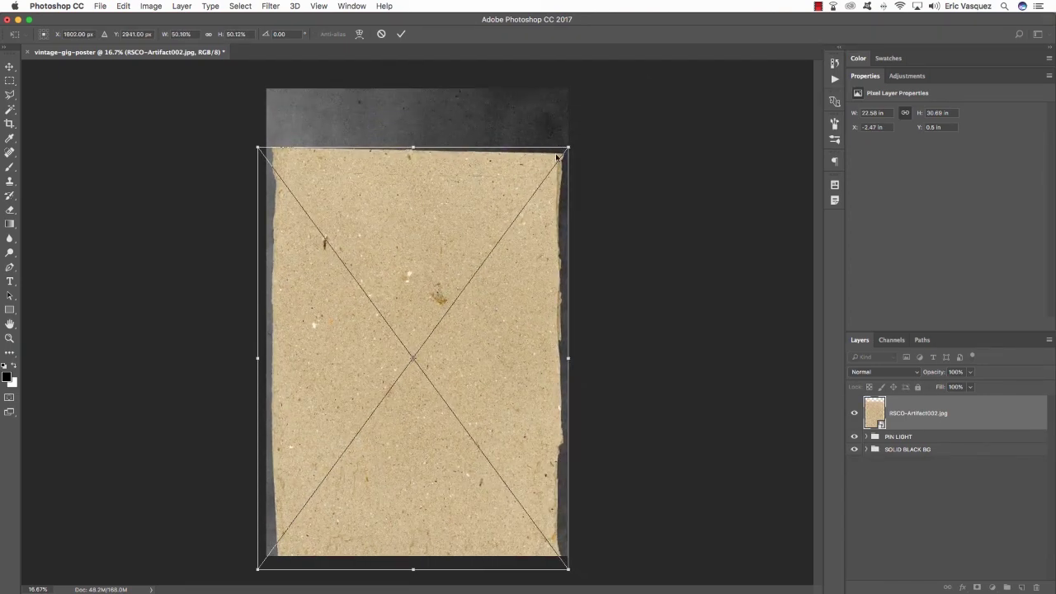
drag(554, 198, 552, 149)
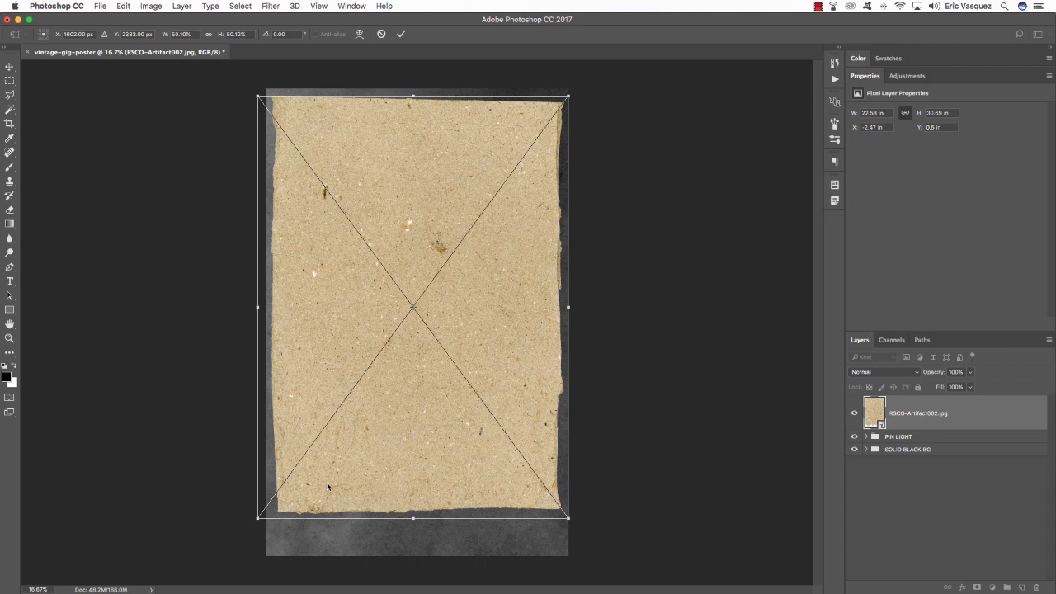
drag(259, 519, 262, 512)
drag(344, 493, 344, 490)
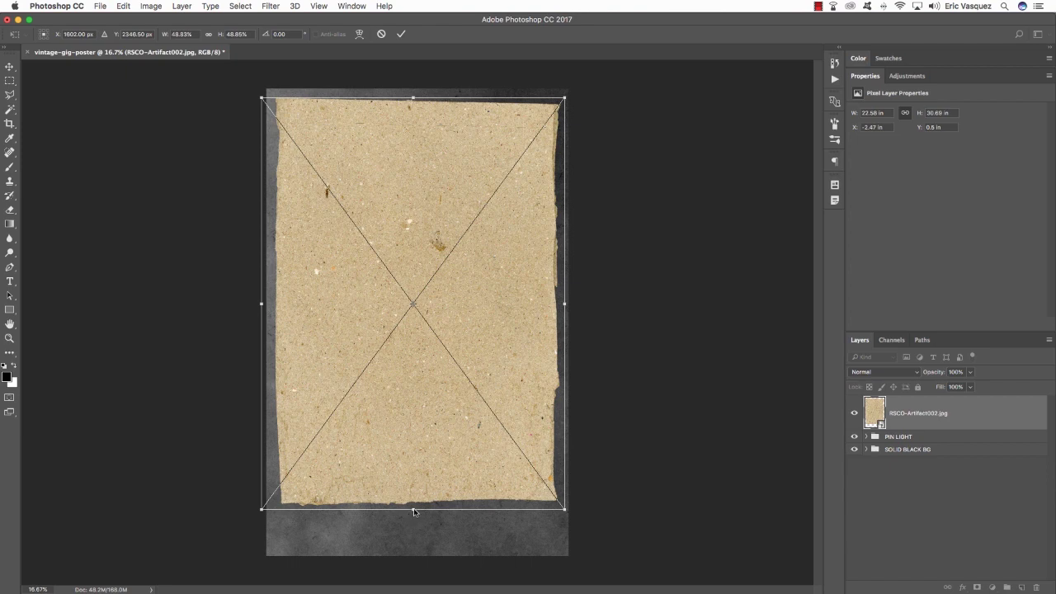
drag(414, 512, 414, 553)
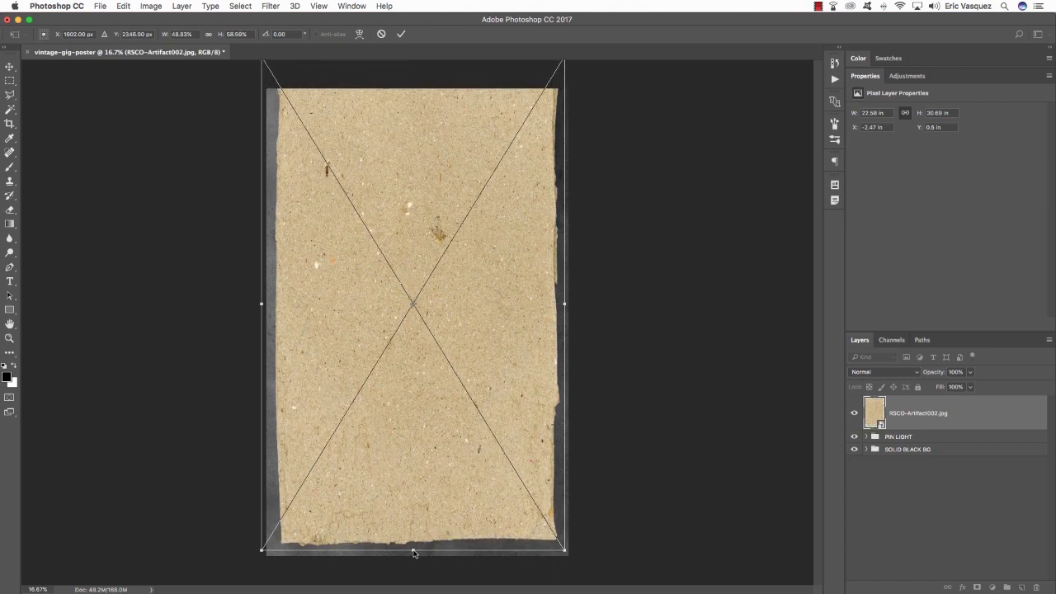
key(Return)
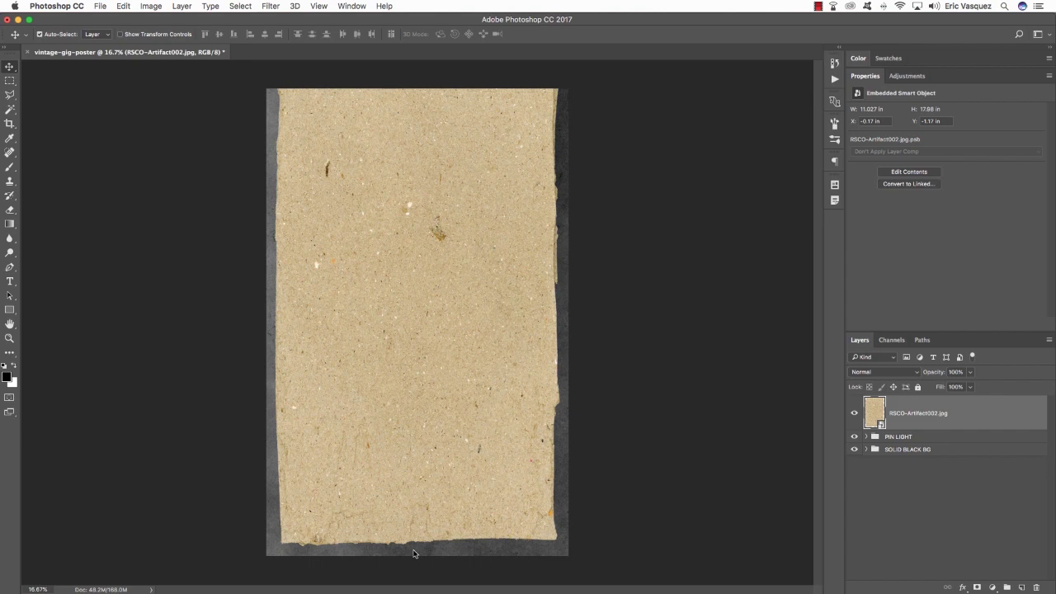
Trim the paper's top and bottom edges to about 11.03 × 16.65 in, leaving a thin dark border.
key(ctrl+t)
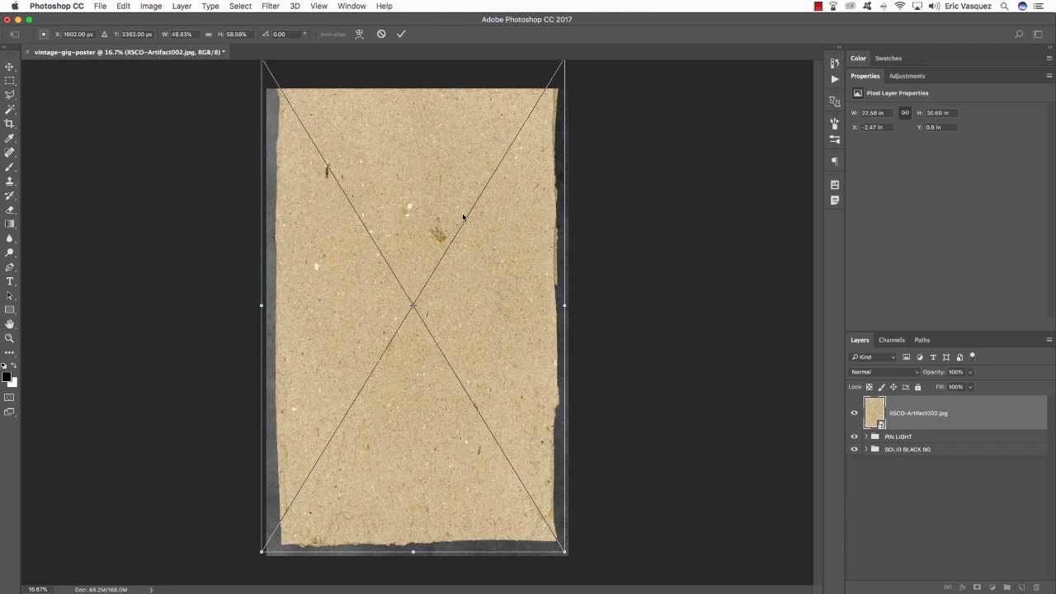
drag(414, 552, 415, 530)
drag(448, 472, 448, 492)
drag(416, 81, 414, 93)
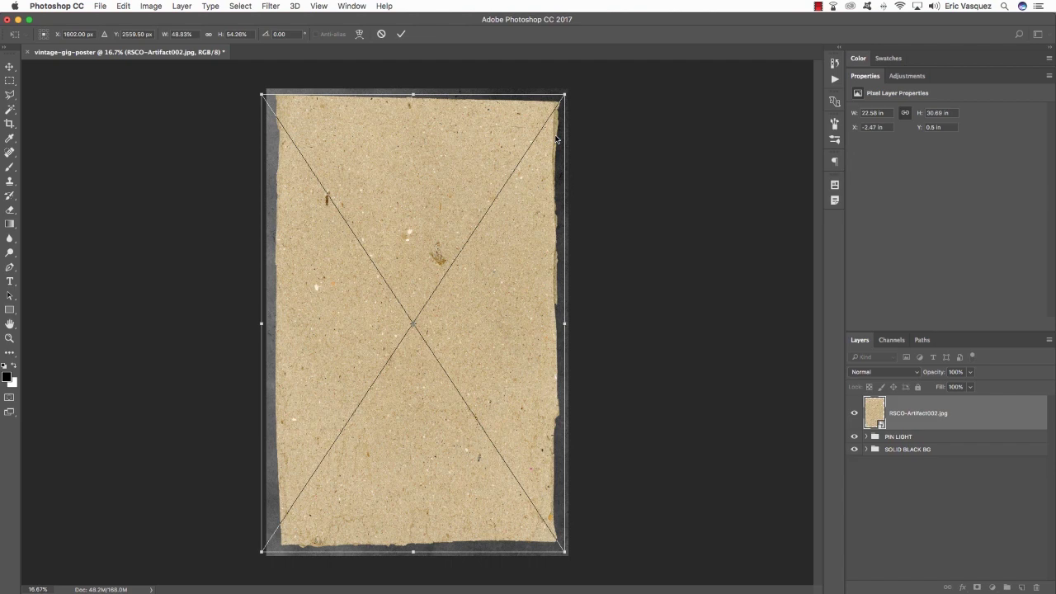
key(Return)
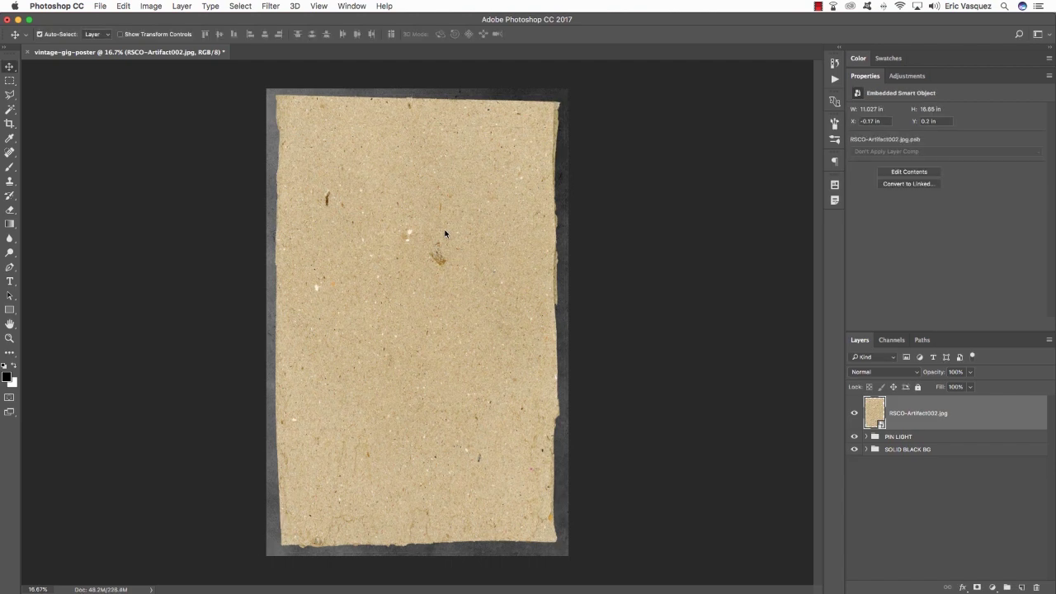
Open RSCO-Artifact008.jpg from Finder and move its stained paper into the poster as Layer 1.
key(super+Tab)
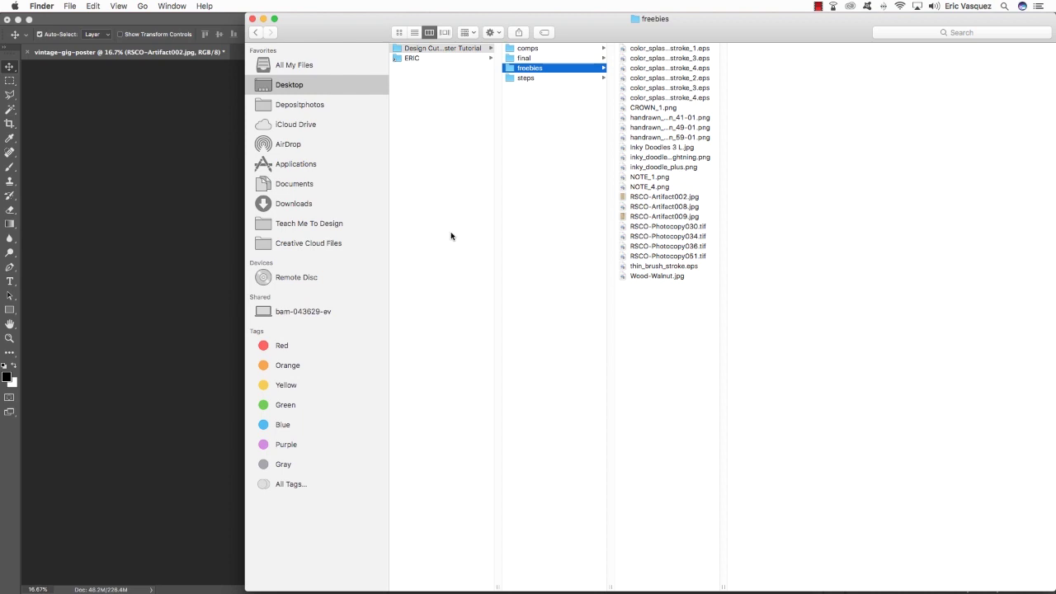
click(676, 207)
click(658, 209)
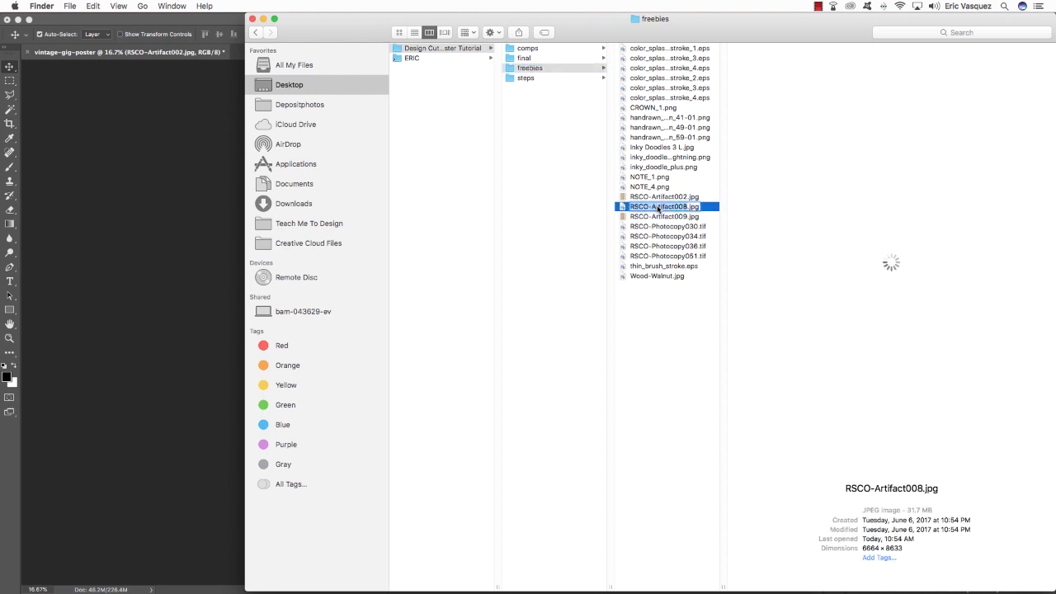
drag(678, 208, 785, 565)
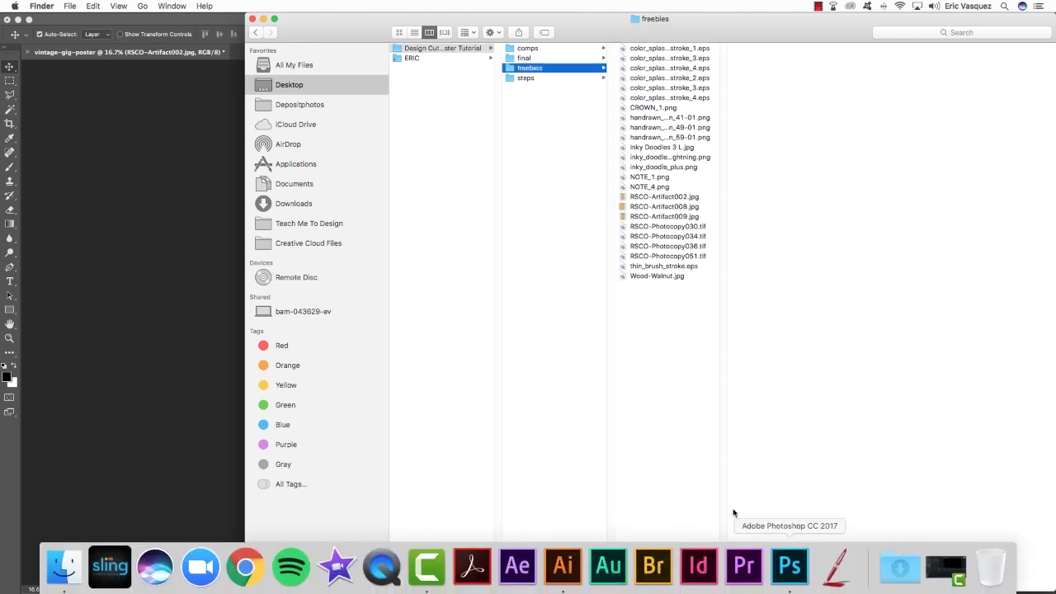
drag(276, 54, 645, 274)
drag(722, 351, 556, 318)
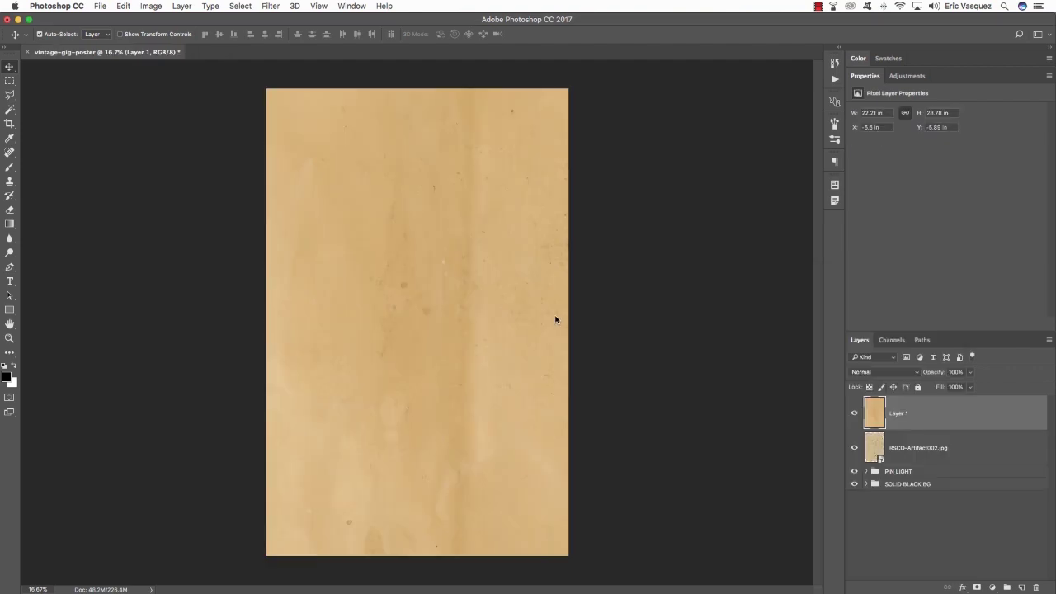
Close the extra texture document and rename Layer 1 to RSCO-Artifact008.jpg.
key(super+w)
double_click(897, 414)
key(super+v)
key(Return)
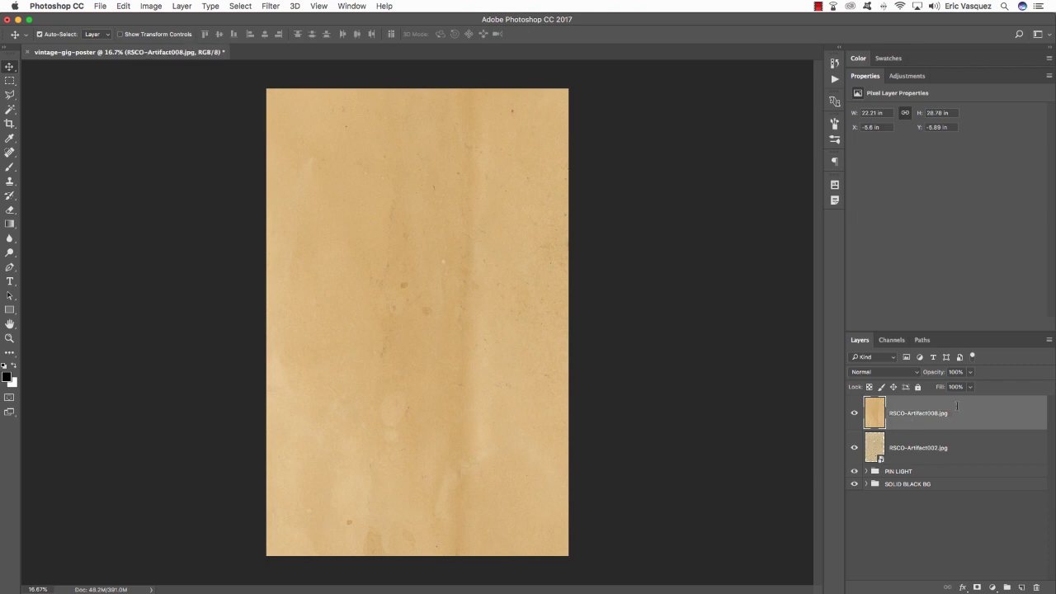
Mask RSCO-Artifact008.jpg to RSCO-Artifact002.jpg's torn outline, then select both paper layers.
click(900, 454)
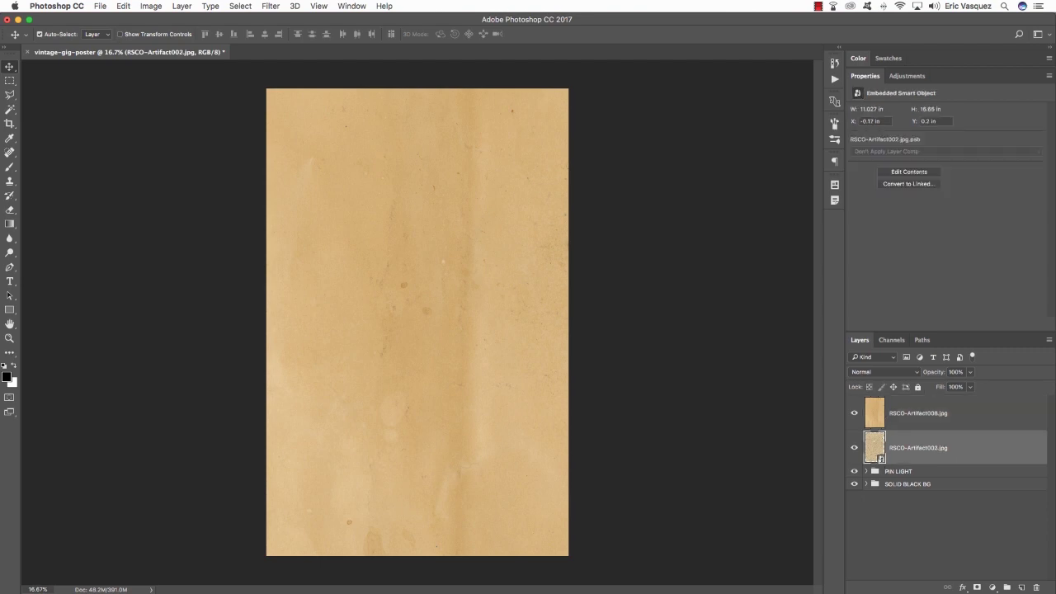
key(super)
super+click(879, 459)
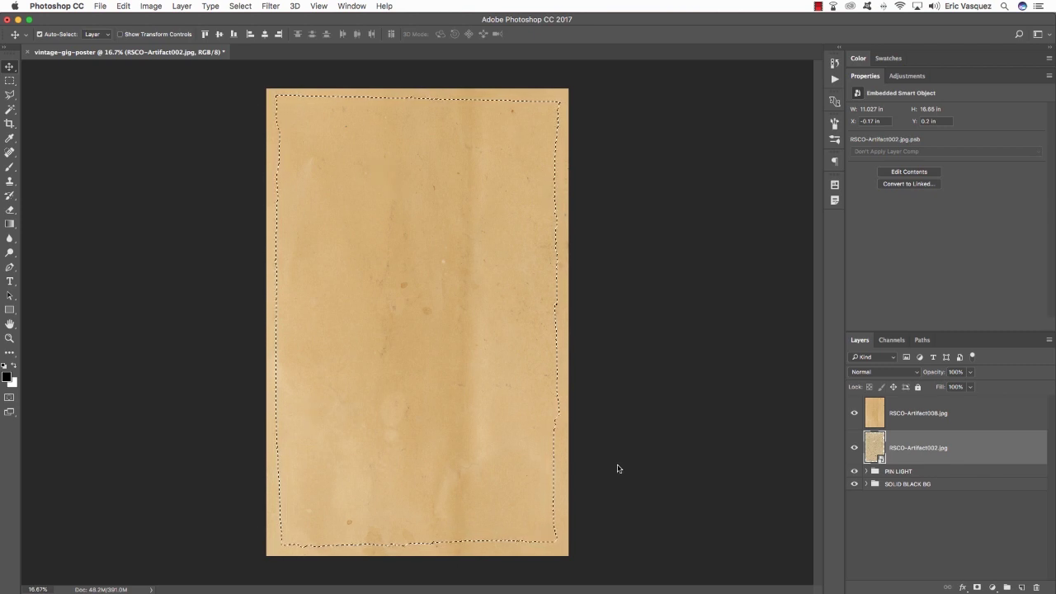
click(957, 414)
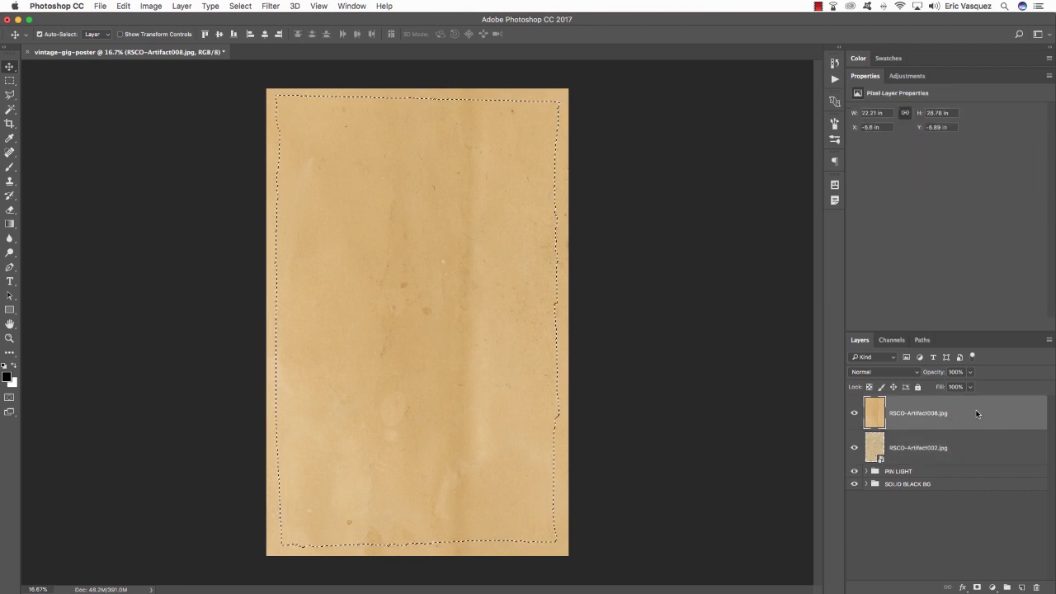
click(977, 587)
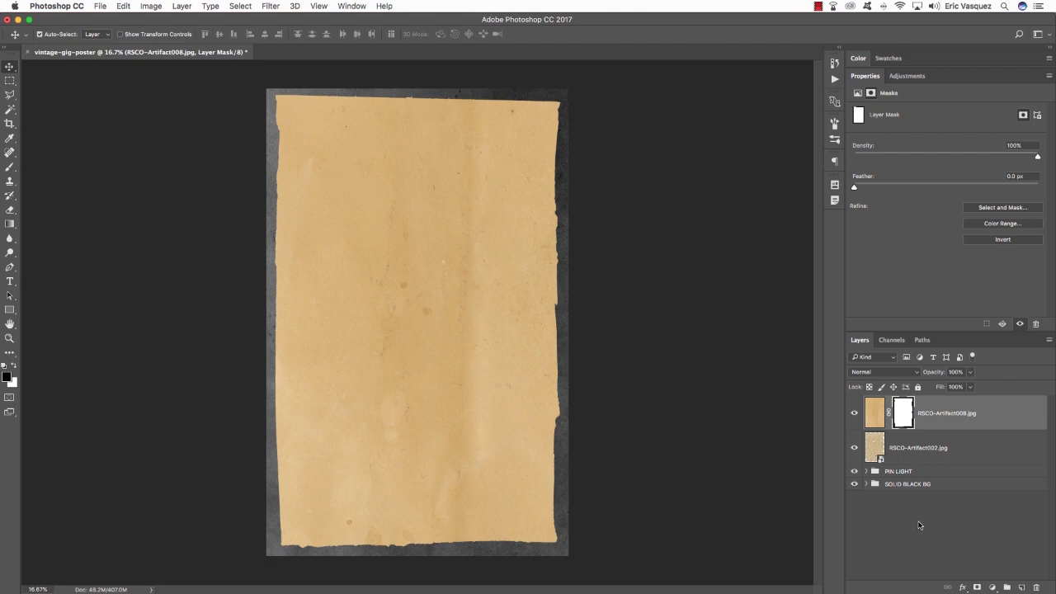
shift+click(991, 446)
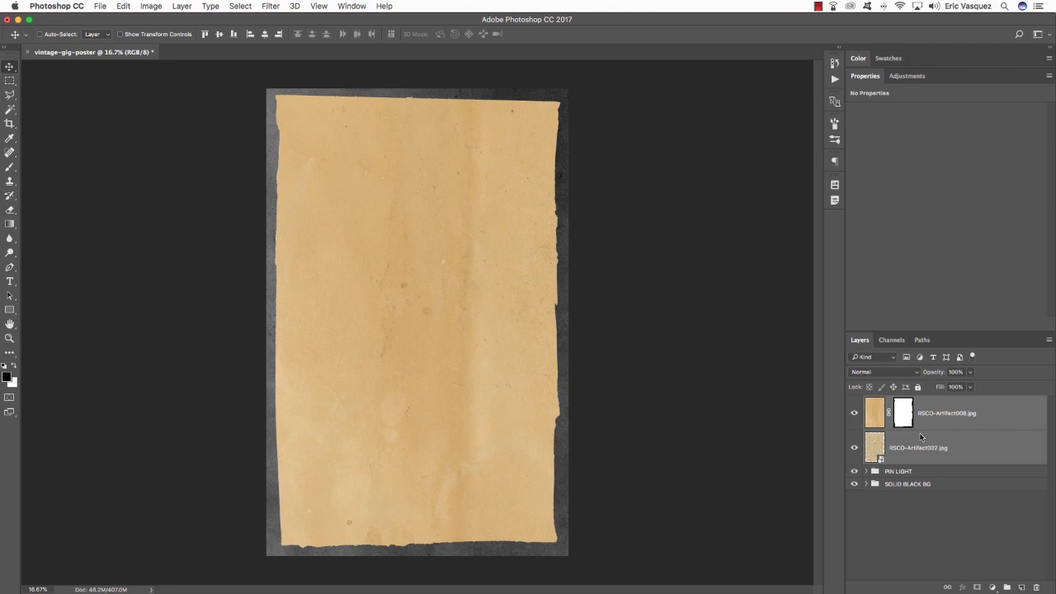
Group RSCO-Artifact002.jpg and RSCO-Artifact008.jpg into a group named PAPER TEXTURES.
key(super+g)
double_click(894, 402)
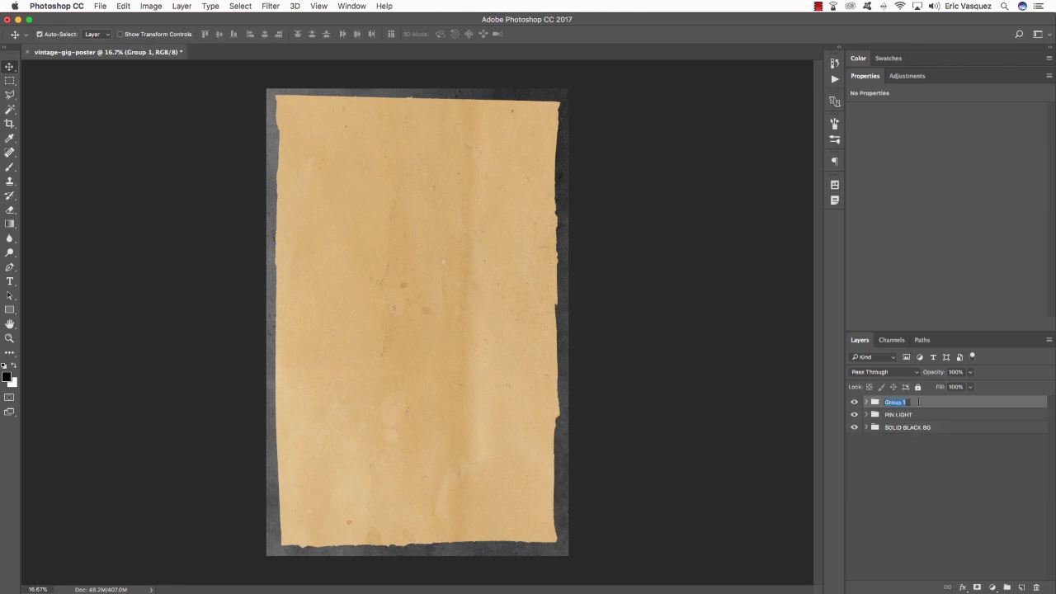
text(PAPER TEXTURES)
key(Return)
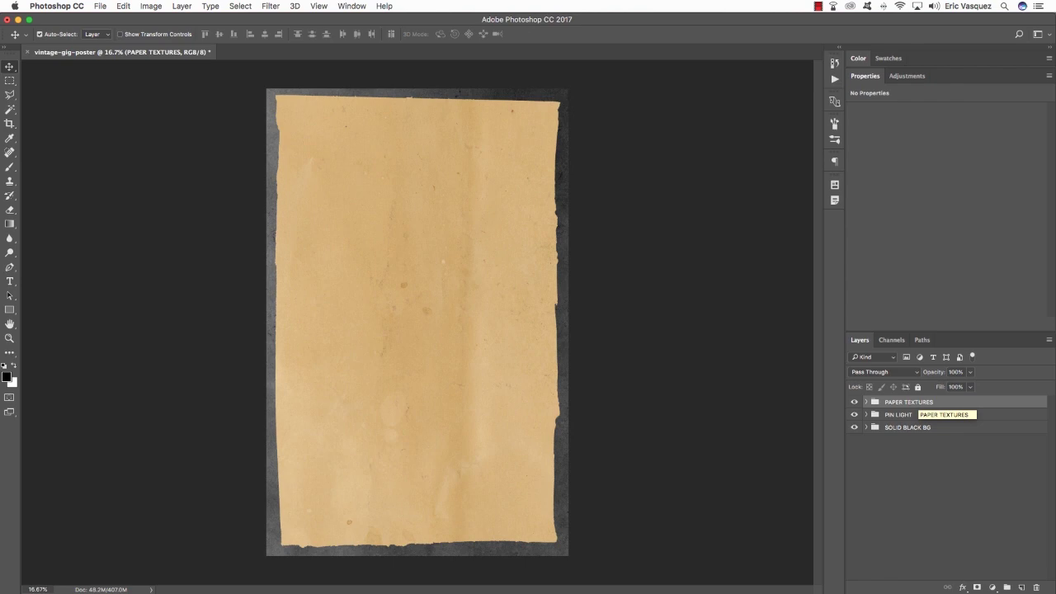
click(907, 414)
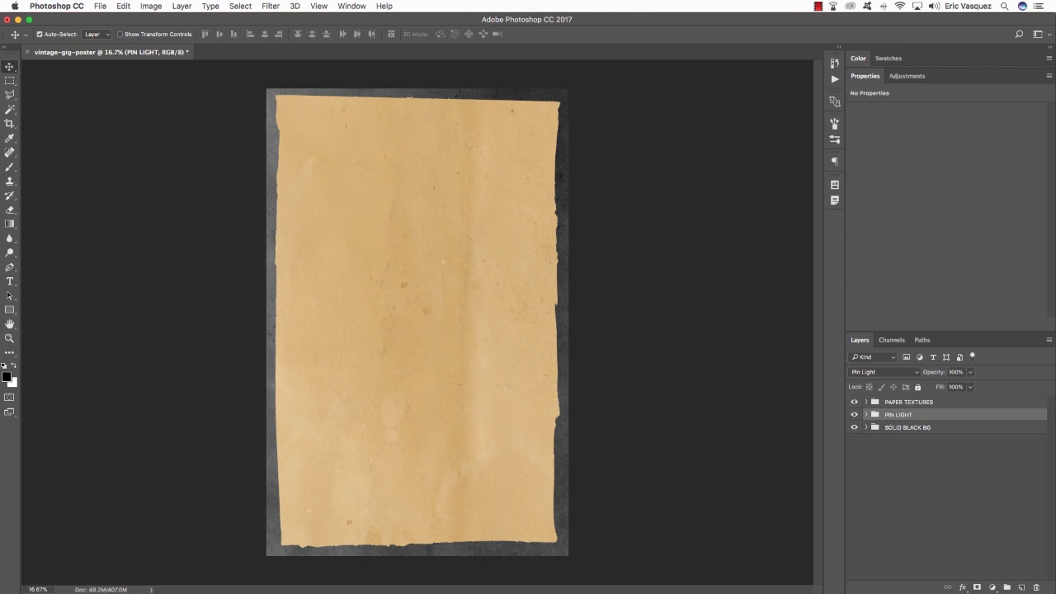
Duplicate the PIN LIGHT group, move the copy to the top, and set it to Color Burn.
key(super+j)
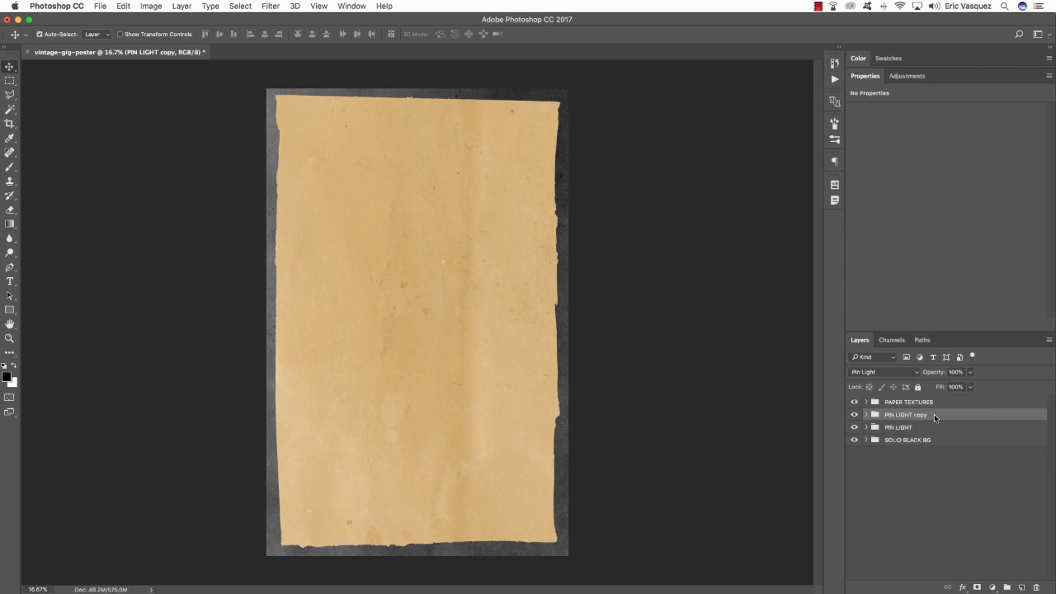
key(super+bracketright)
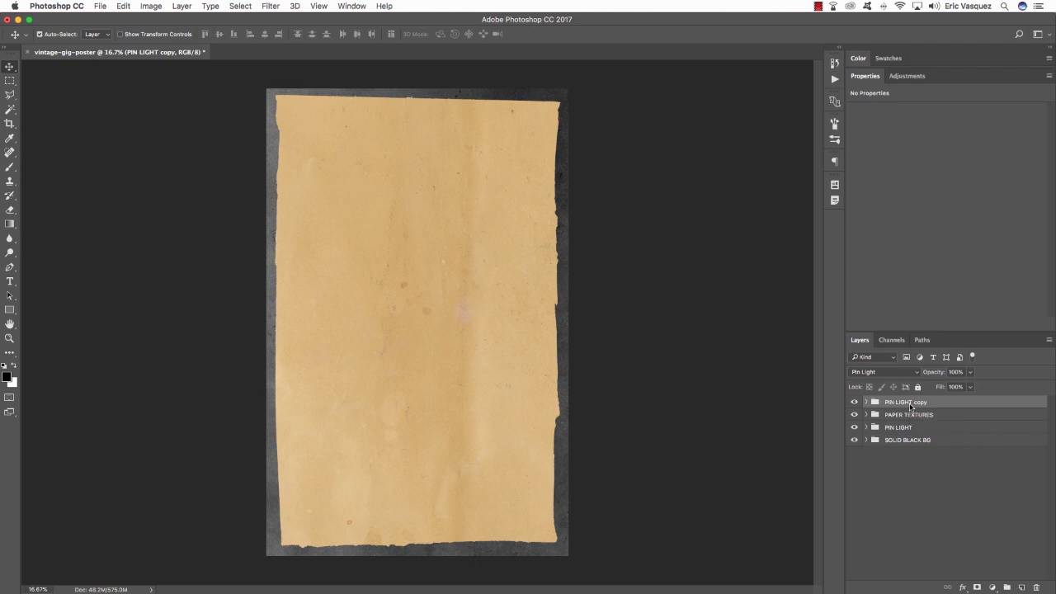
click(887, 377)
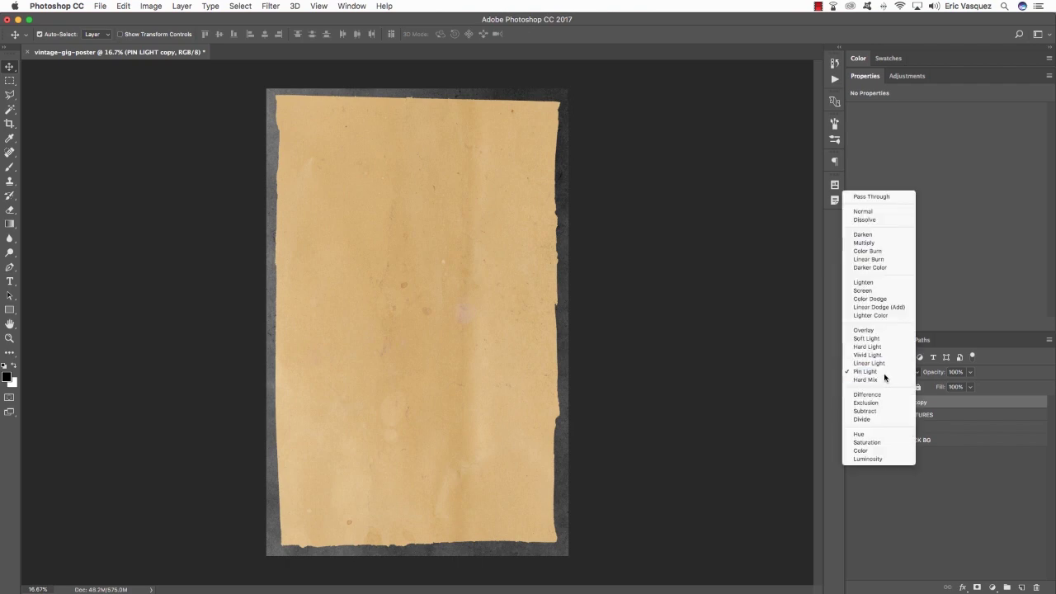
click(883, 373)
click(887, 378)
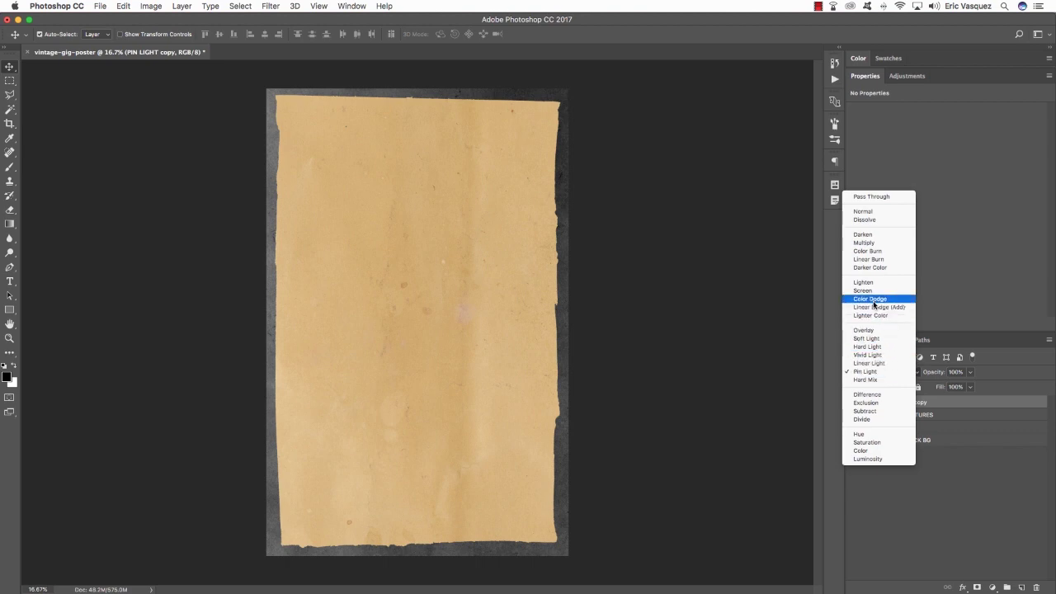
click(870, 245)
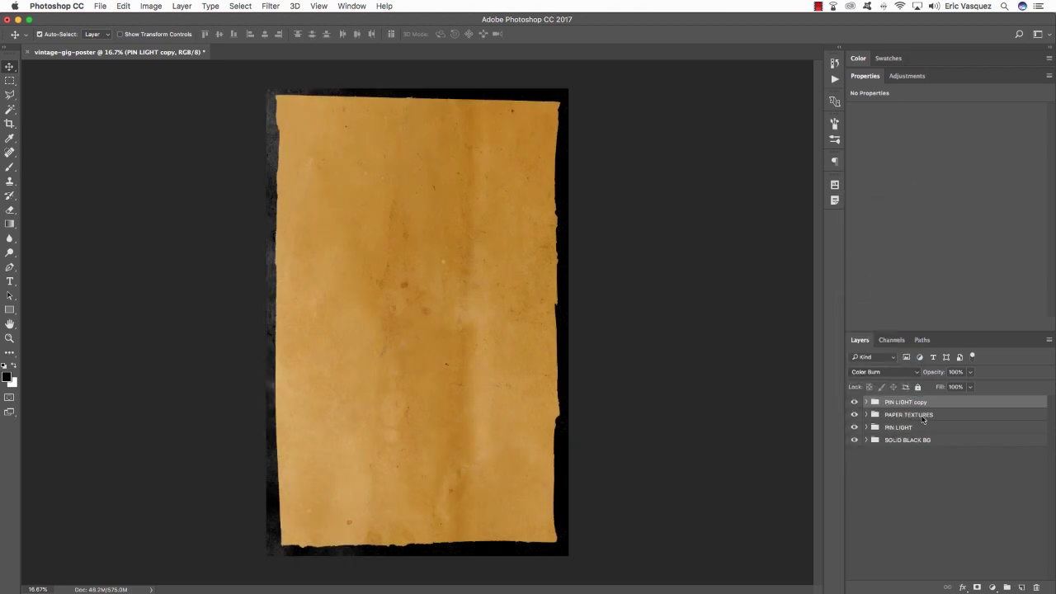
Lower the copy group's opacity to 50% and rename it 'COLOR BURN 50%'.
key(5)
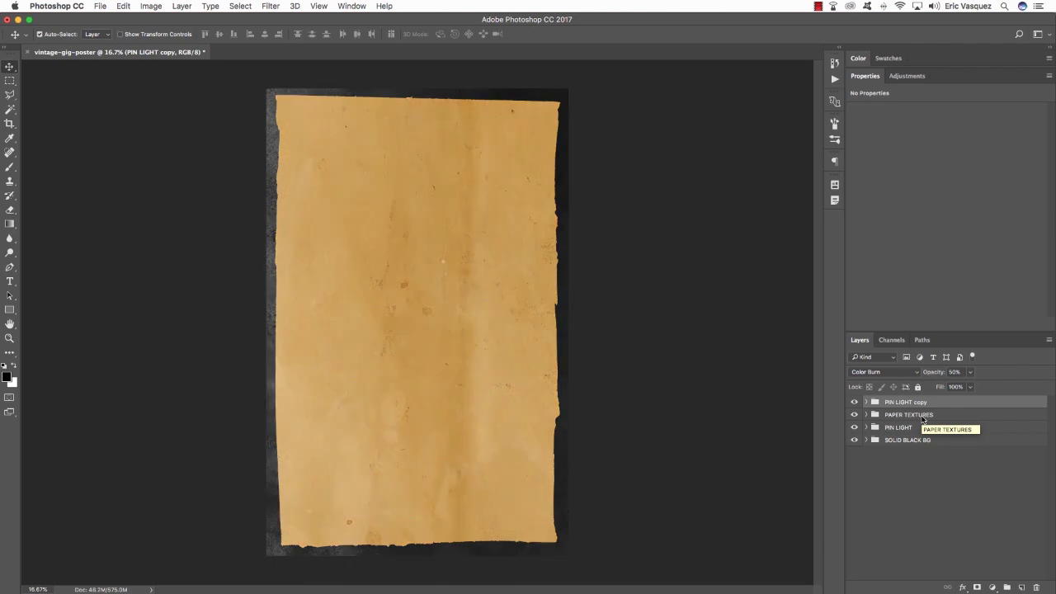
double_click(907, 402)
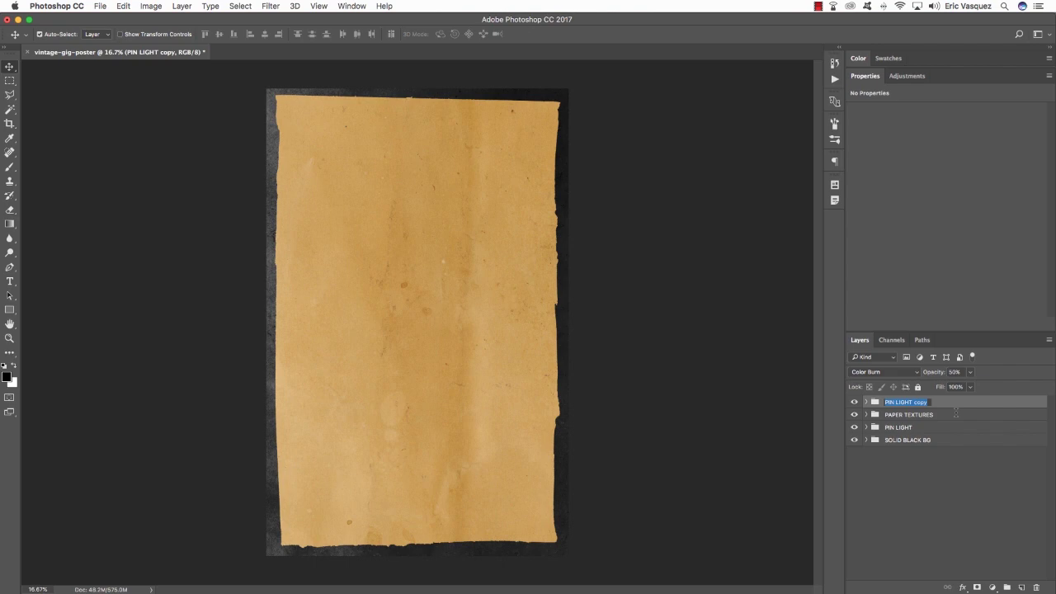
text(COLOR BURN 50%)
key(Return)
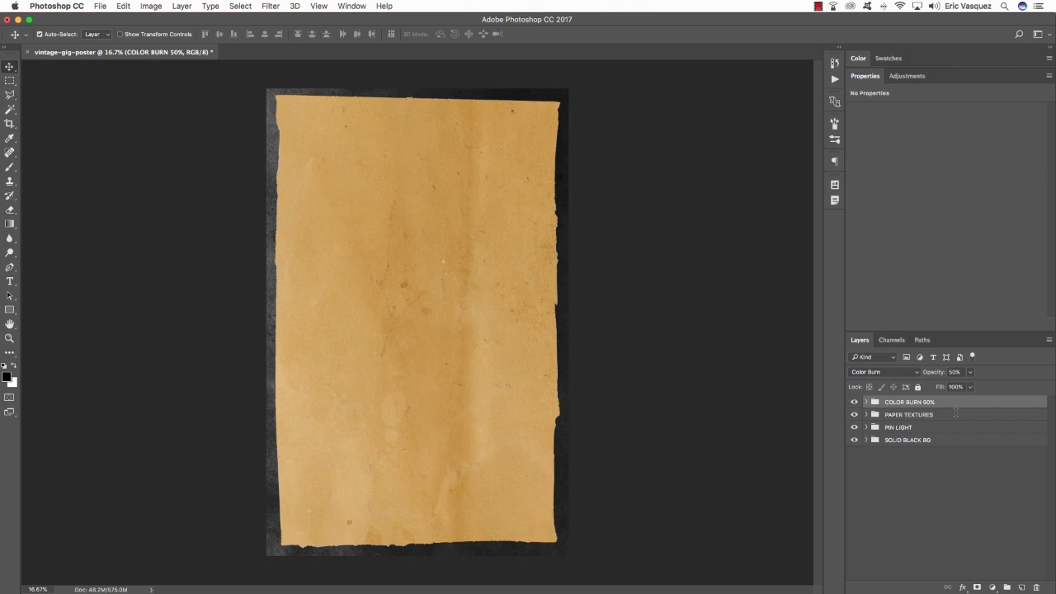
Add a Hue/Saturation adjustment layer with Saturation lowered to -47 to mute the paper.
click(991, 586)
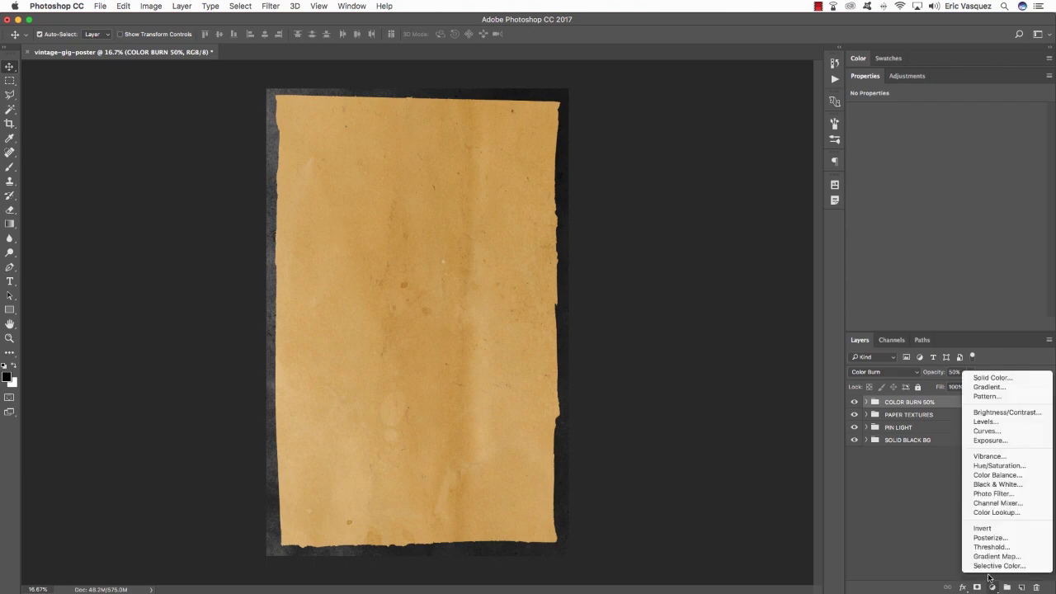
click(983, 465)
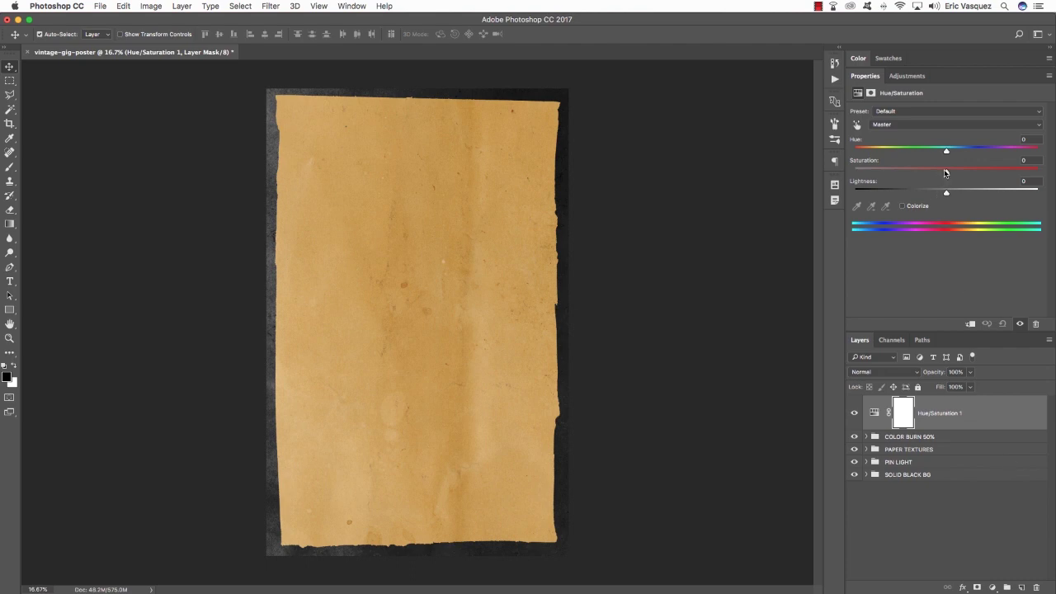
drag(946, 172, 902, 175)
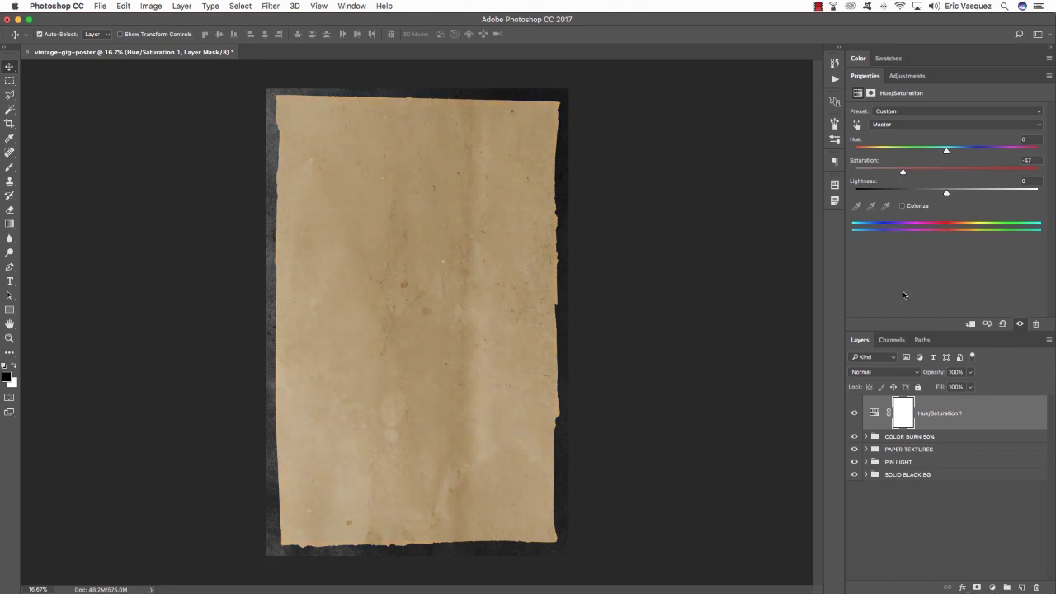
click(988, 410)
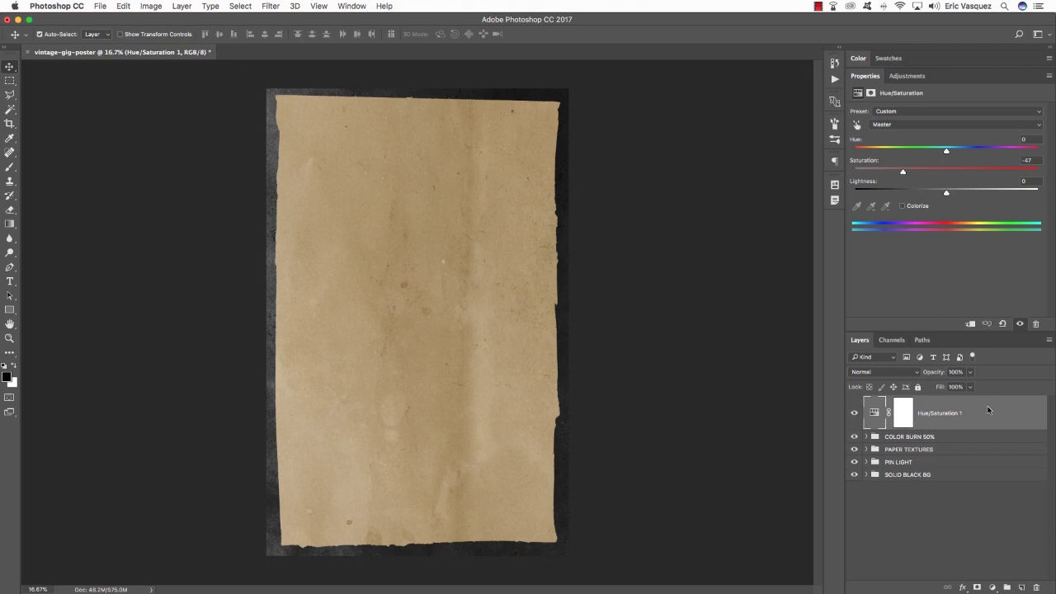
click(992, 587)
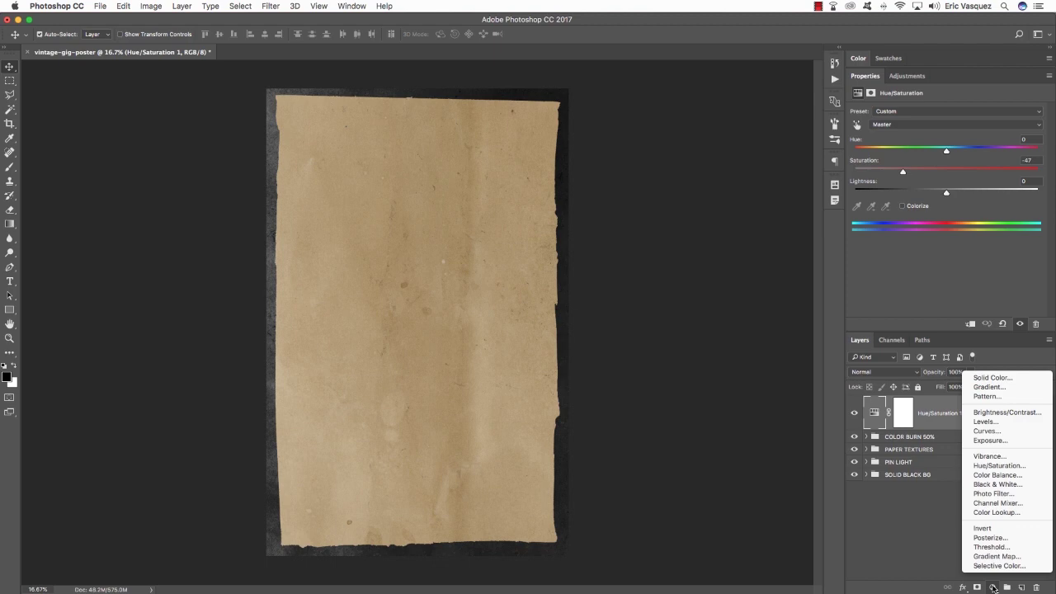
Add a Curves adjustment and set a midtone point to Input 122, Output 133.
click(996, 432)
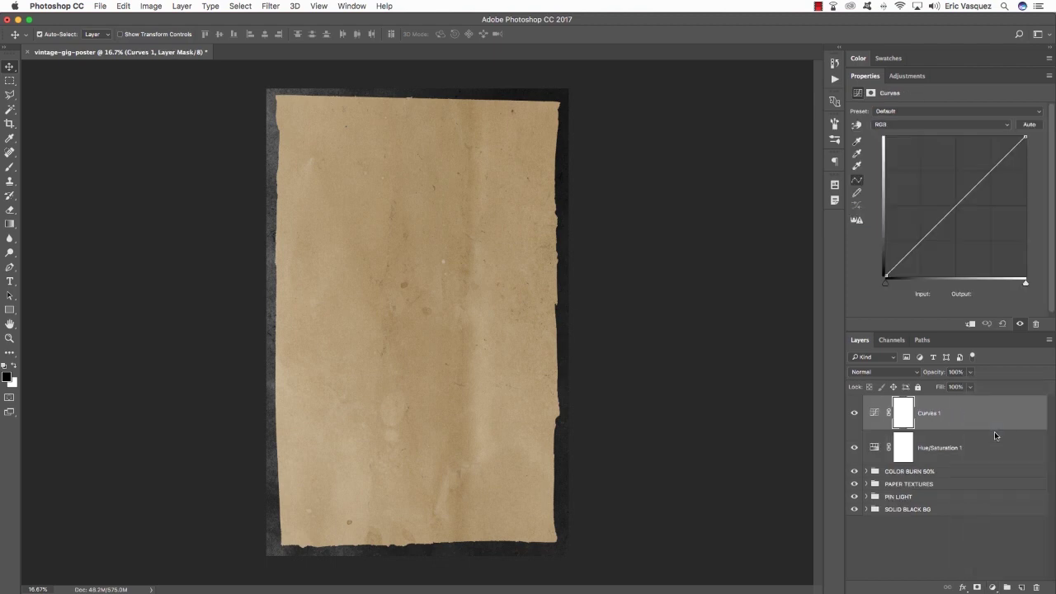
click(956, 207)
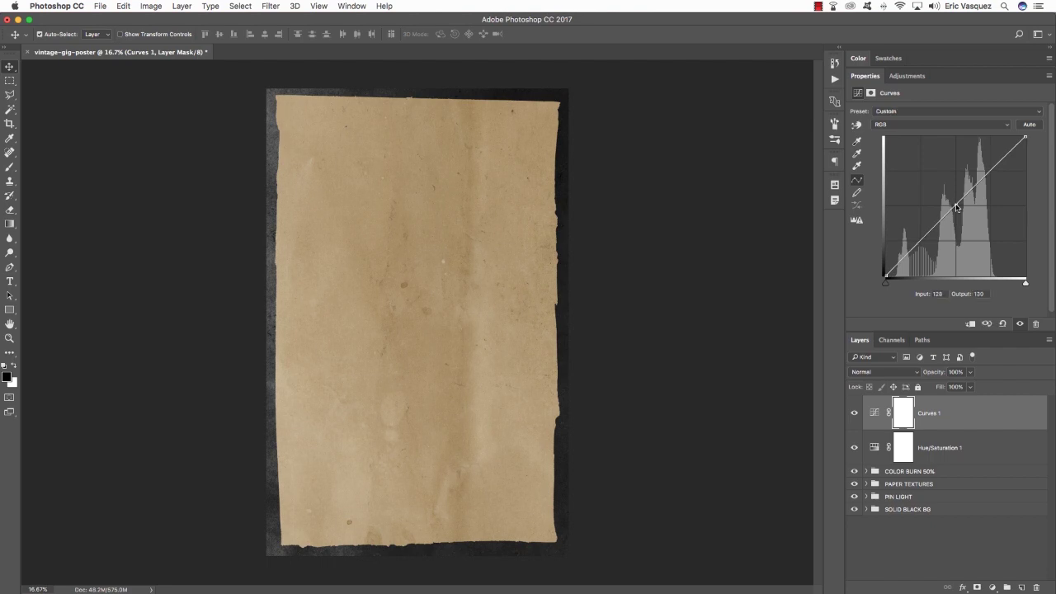
drag(955, 207, 960, 211)
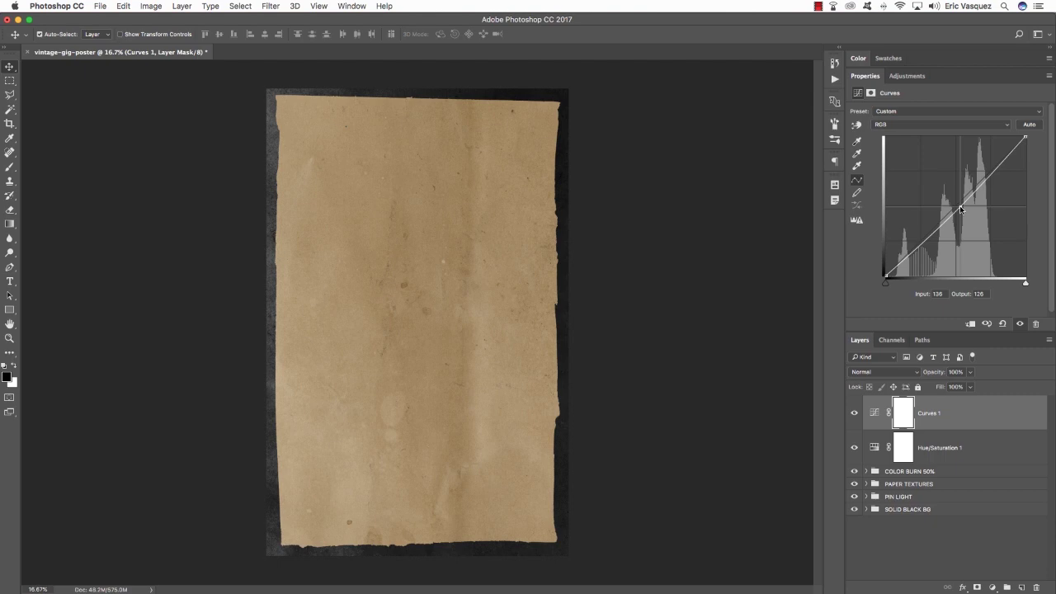
drag(959, 208, 959, 205)
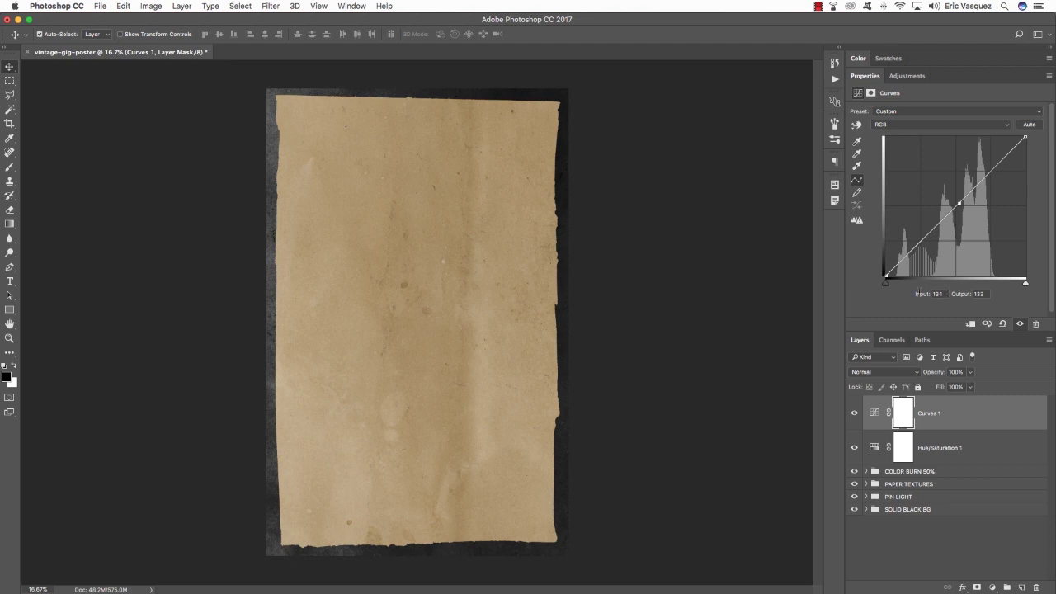
click(936, 294)
text(122)
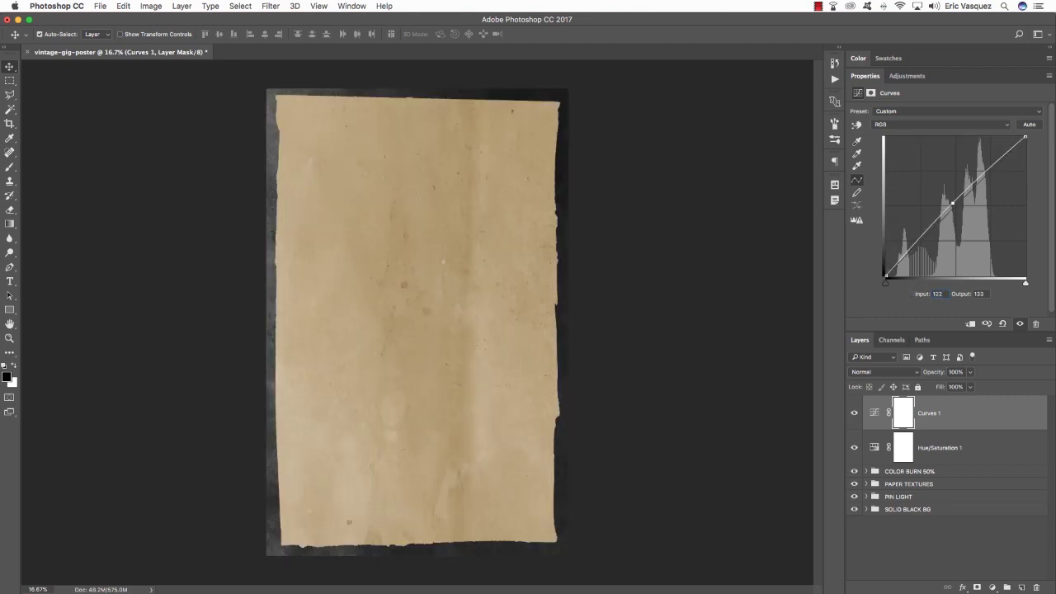
click(982, 295)
text(133)
Add a second Hue/Saturation adjustment layer with Saturation at -100.
click(992, 587)
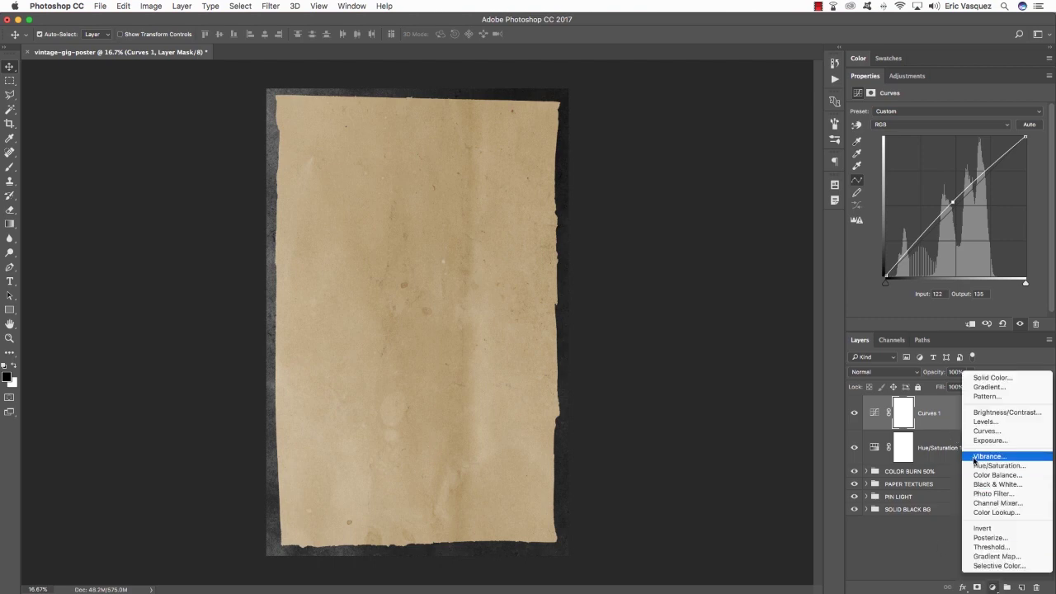
click(973, 455)
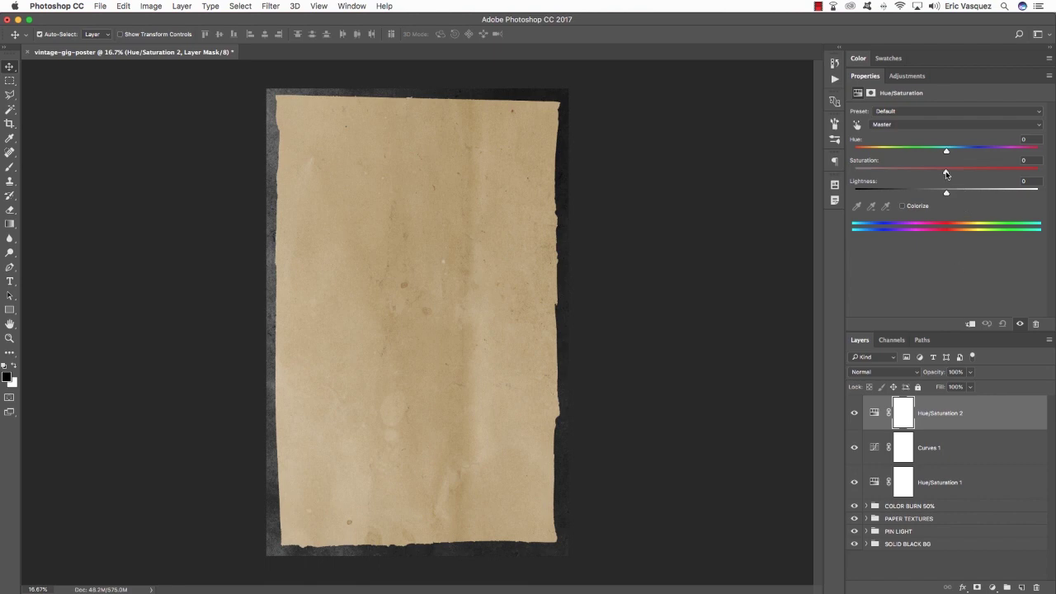
drag(946, 173, 795, 172)
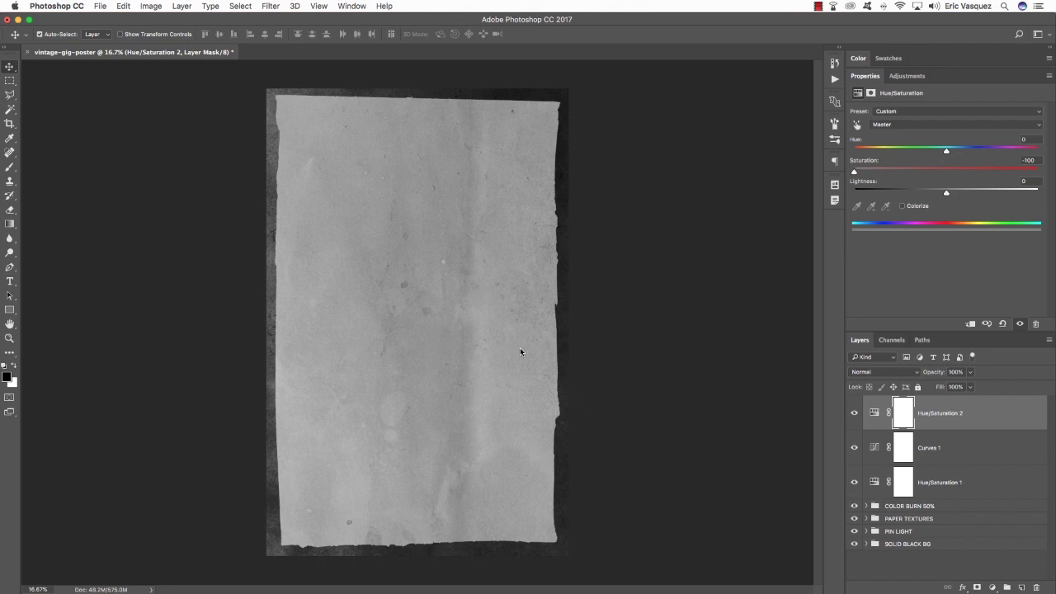
click(992, 587)
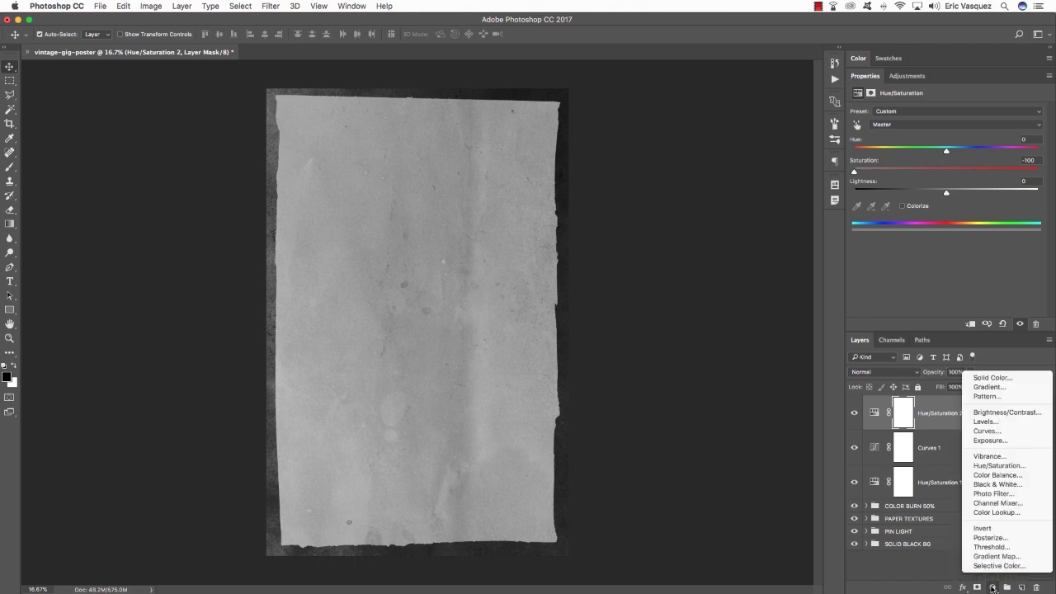
Add an Exposure adjustment layer at Exposure +1.33 and Offset -0.1404.
click(1000, 441)
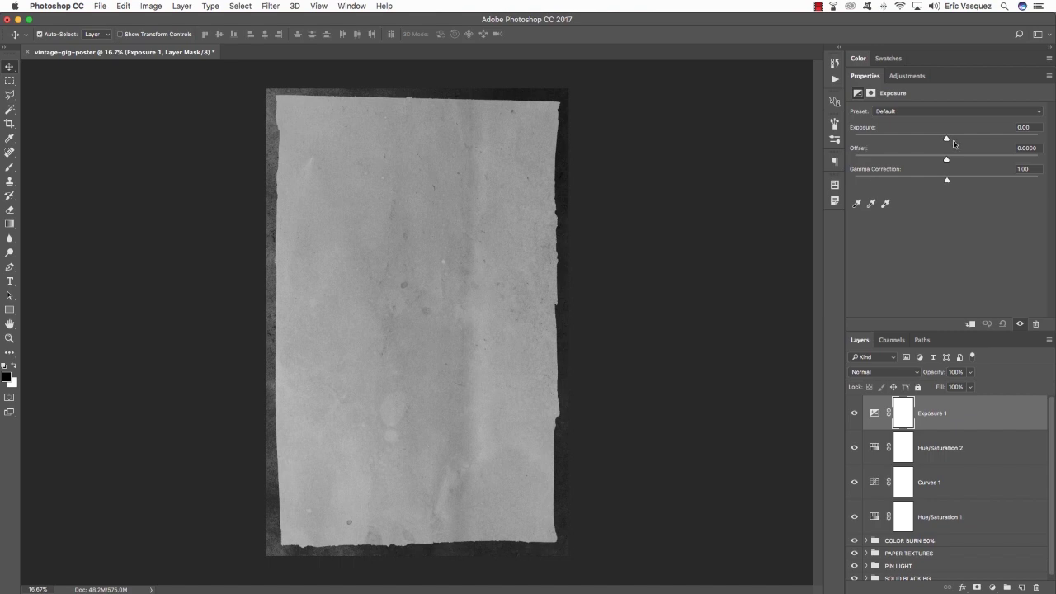
drag(946, 139, 965, 139)
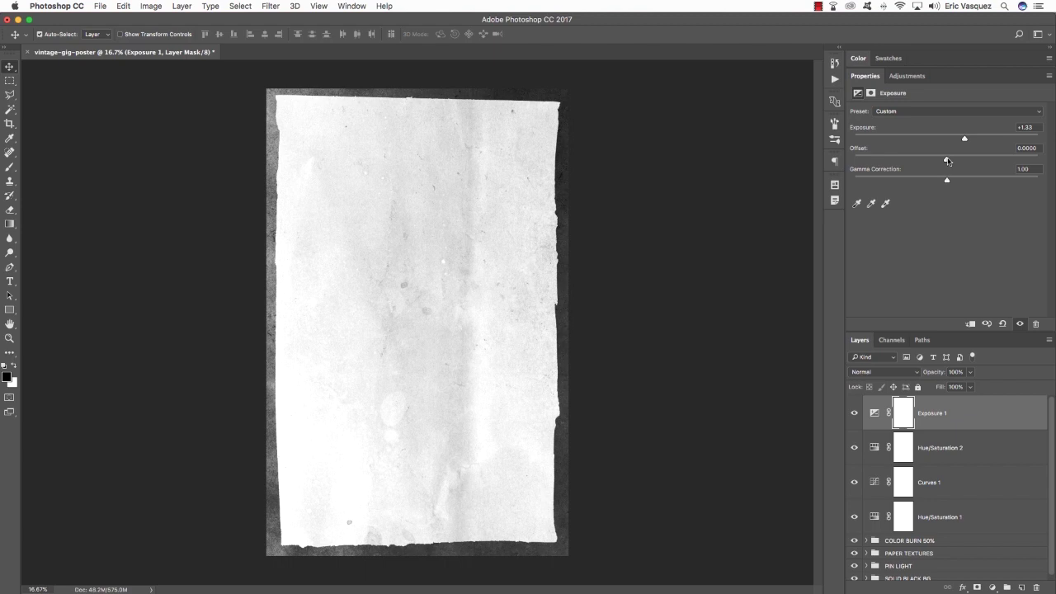
drag(1039, 150, 1015, 148)
text(-0.1404)
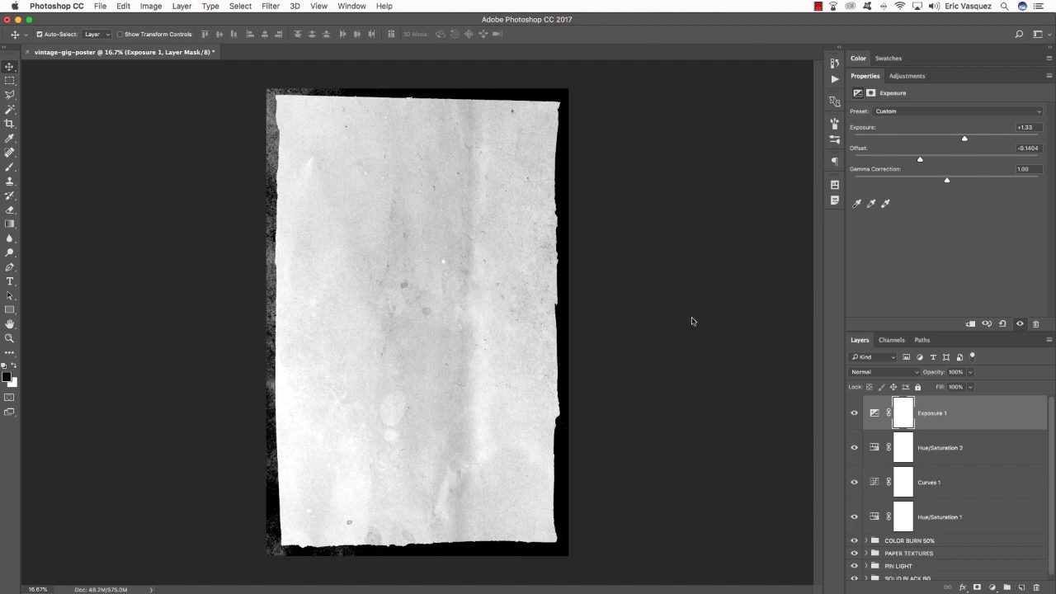
click(961, 422)
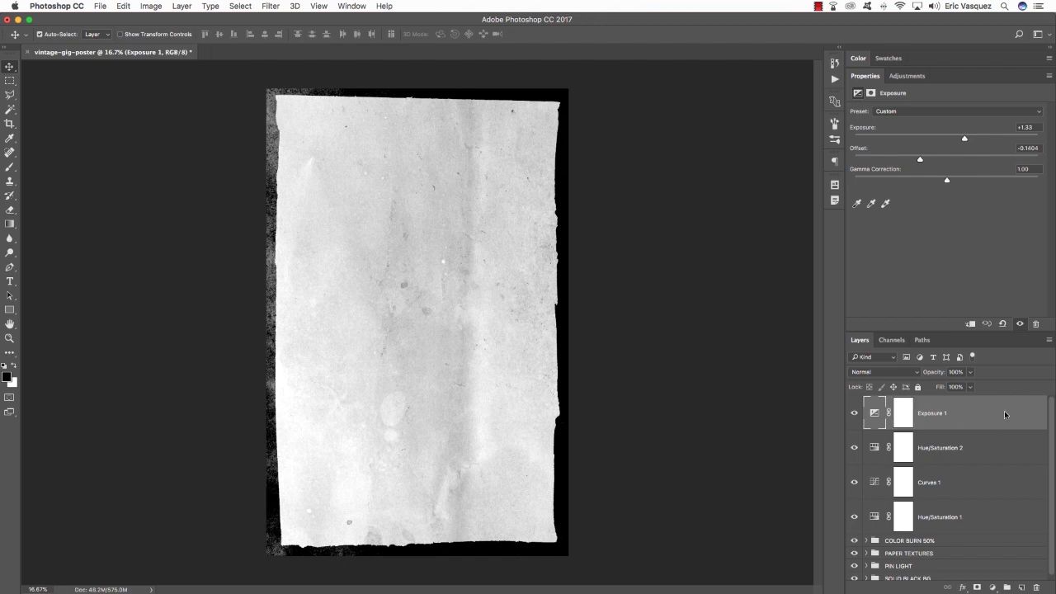
shift+click(986, 519)
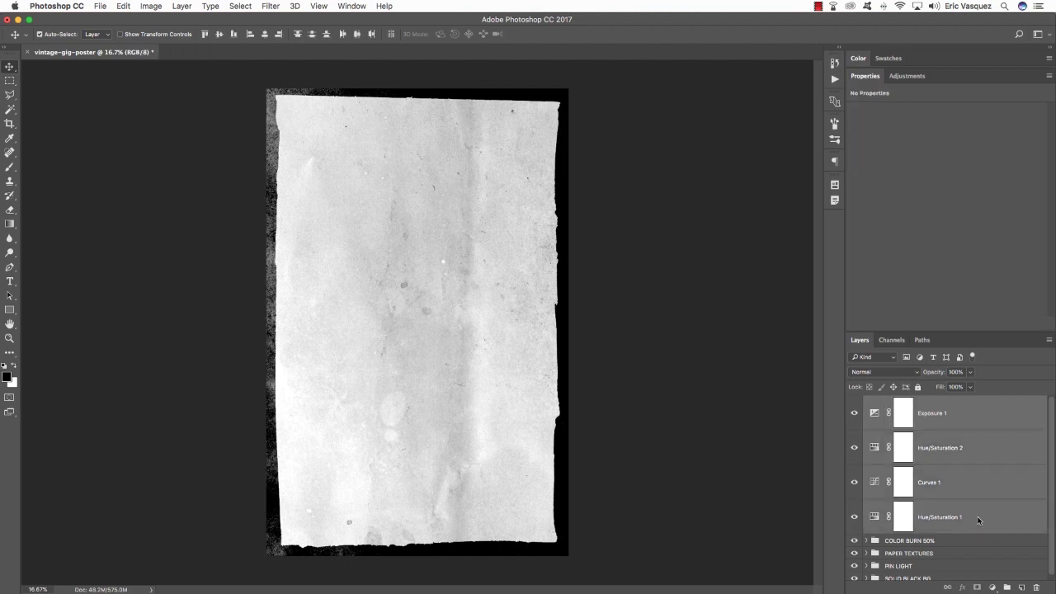
Group the four selected adjustment layers as 'ADJUSTMENT LAYERS' and toggle the group to compare.
key(super+g)
double_click(896, 402)
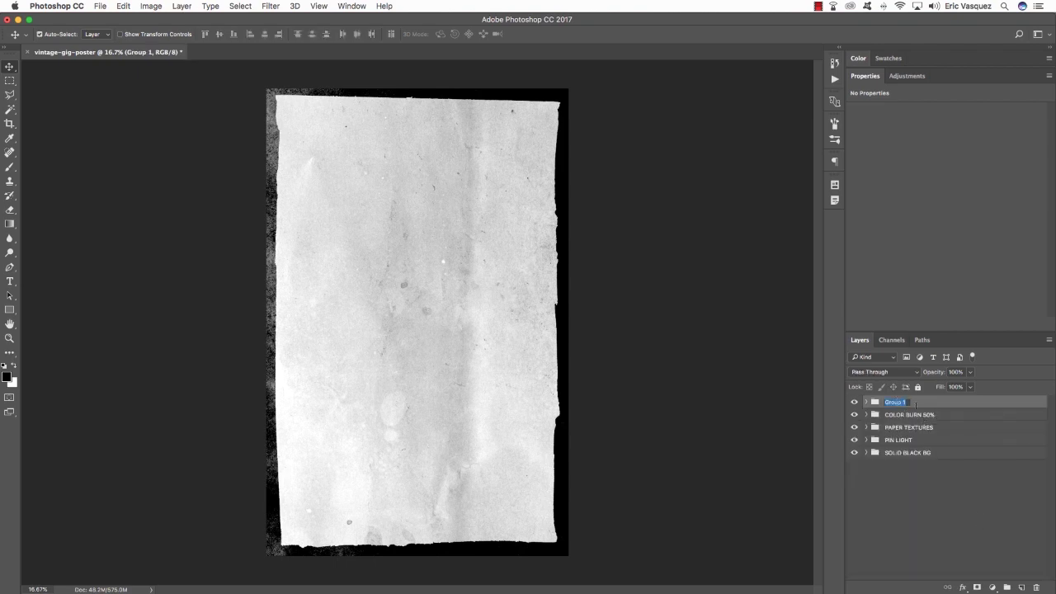
text(ADJUSTMENT LAYERS)
key(Return)
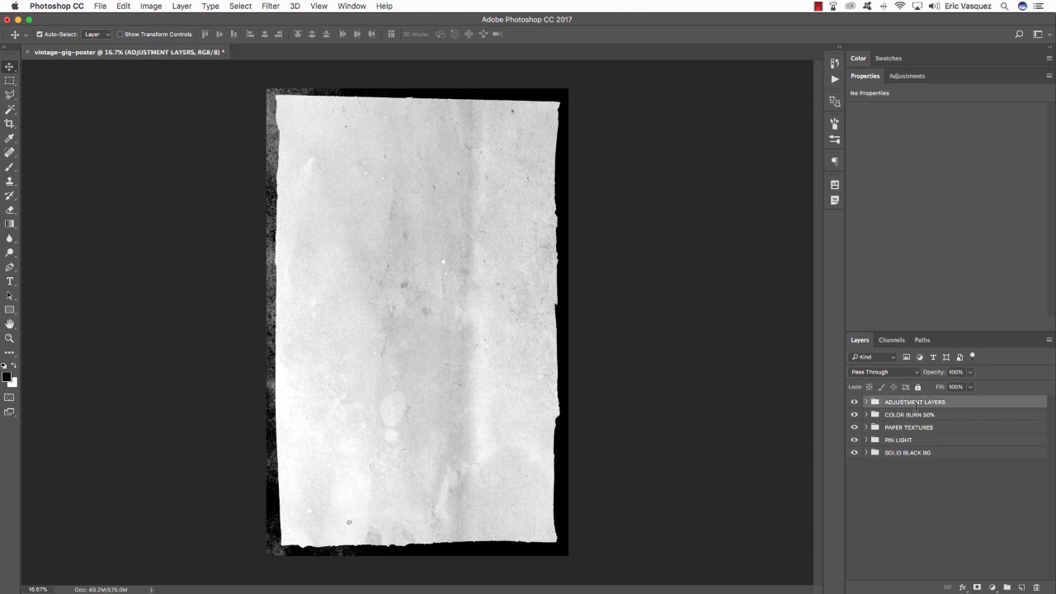
click(855, 401)
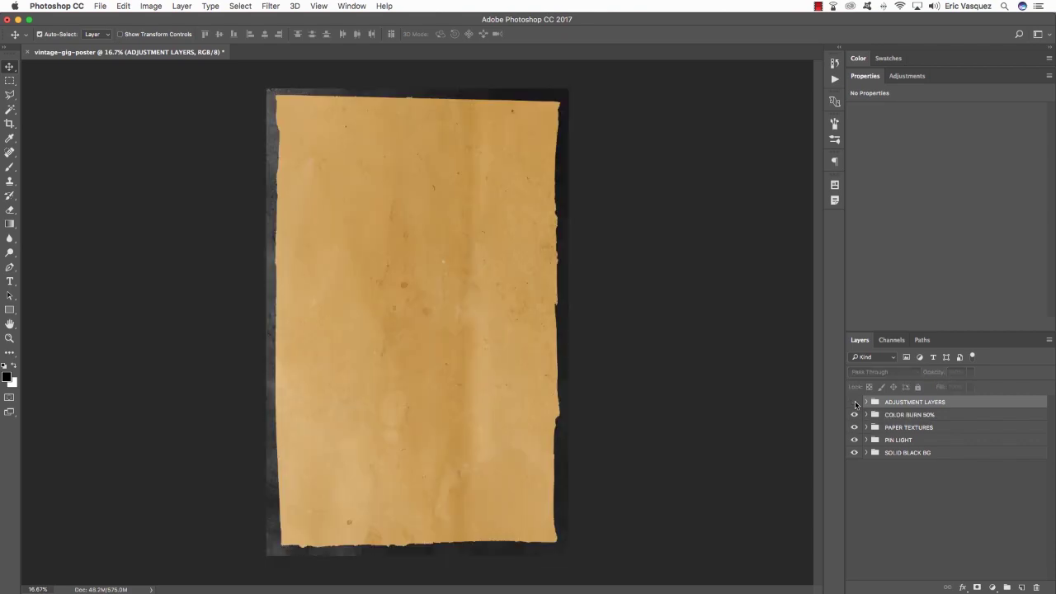
click(854, 402)
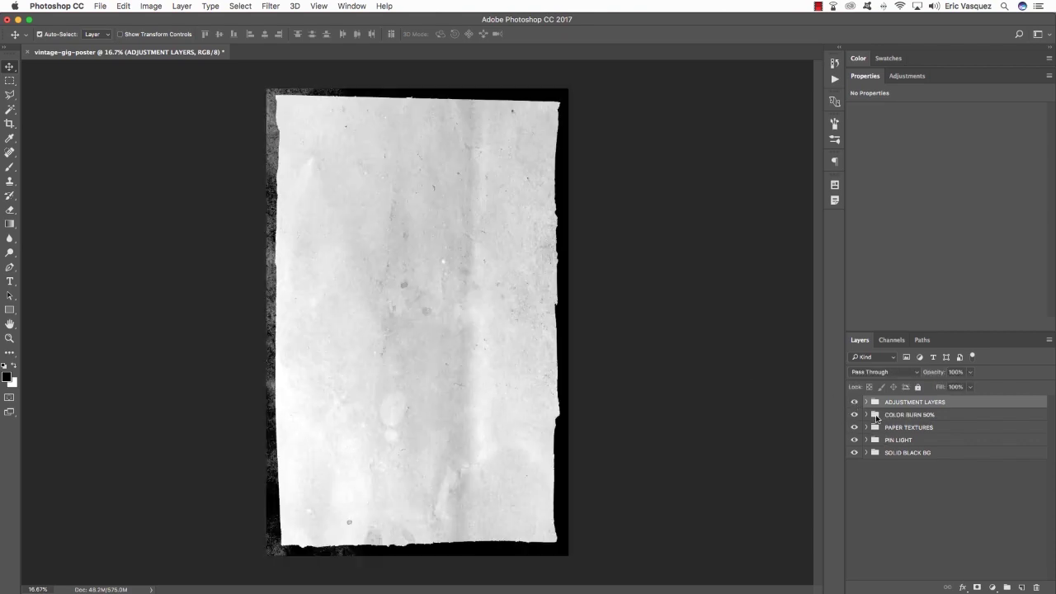
Load the paper texture's outline from the PAPER TEXTURES group as a selection.
click(865, 453)
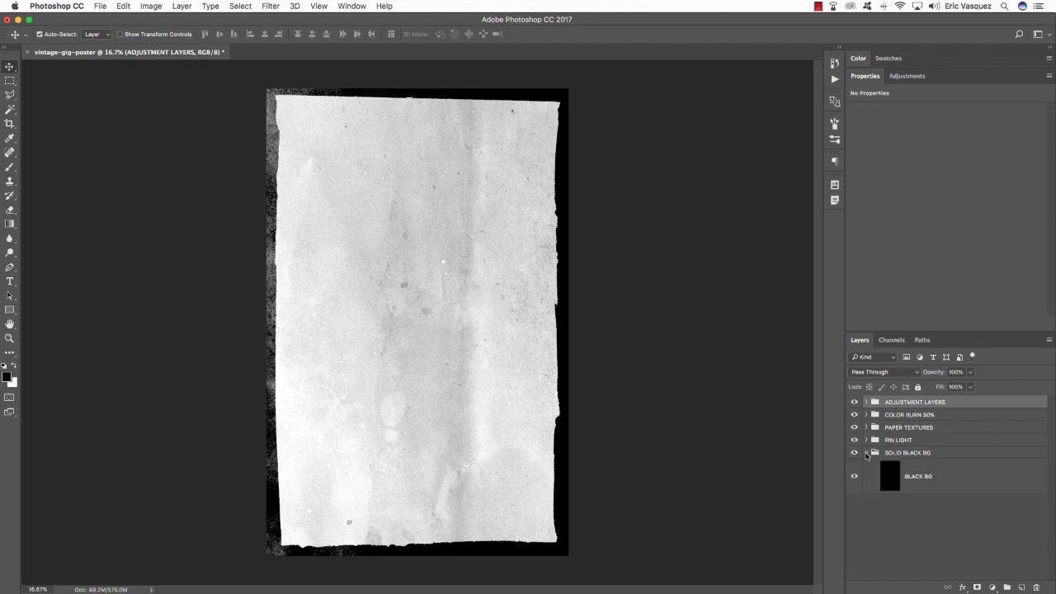
click(865, 453)
click(865, 439)
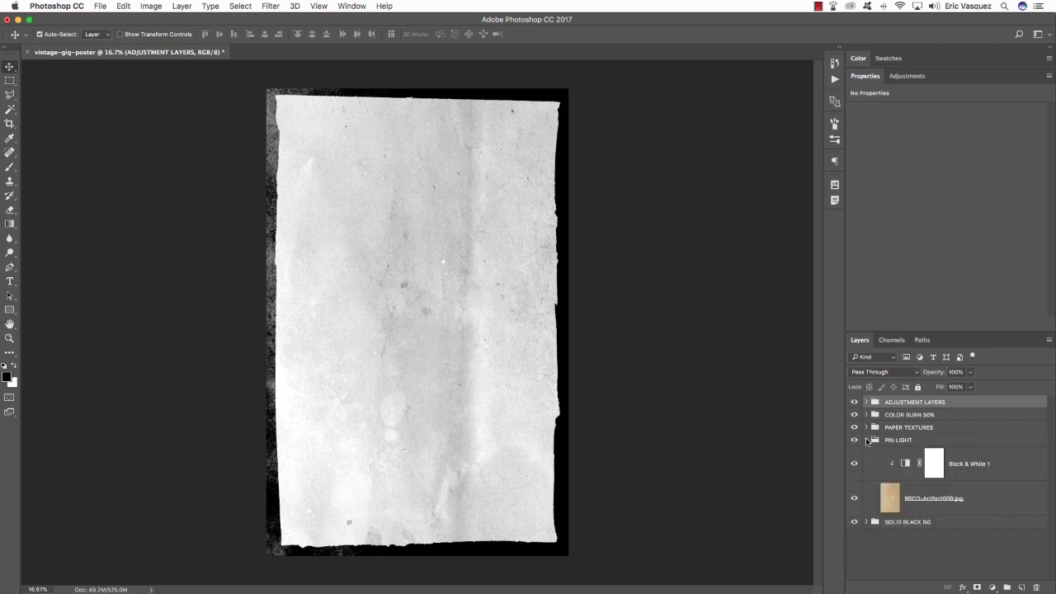
click(866, 439)
click(867, 428)
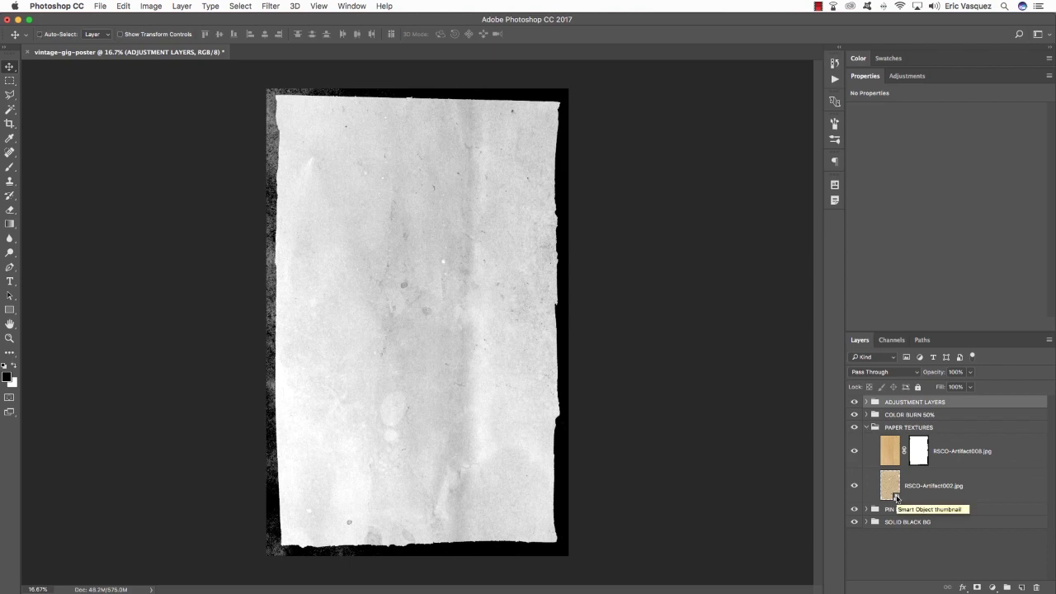
super+click(895, 497)
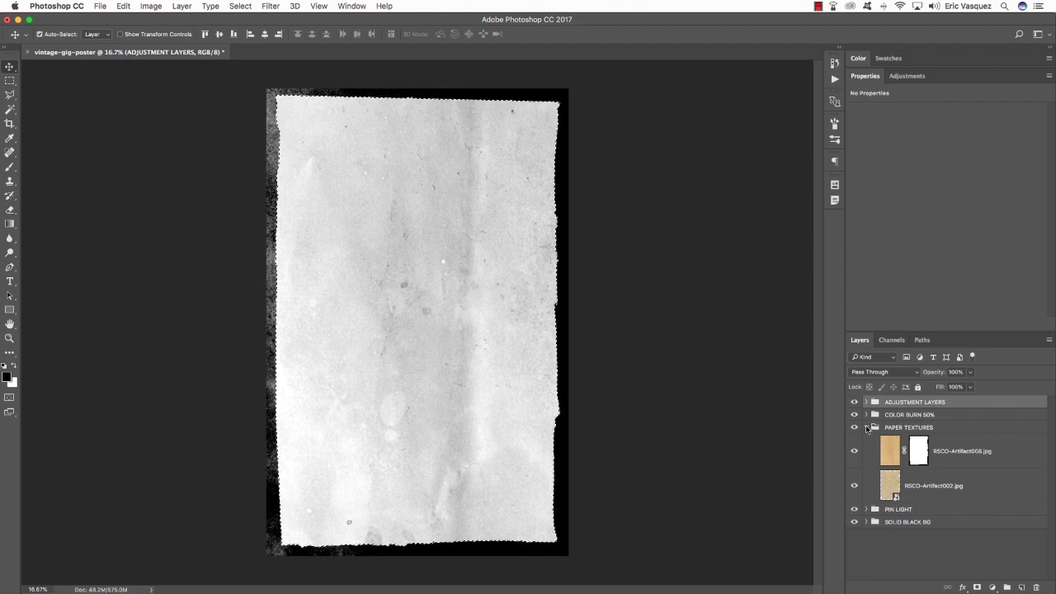
click(866, 427)
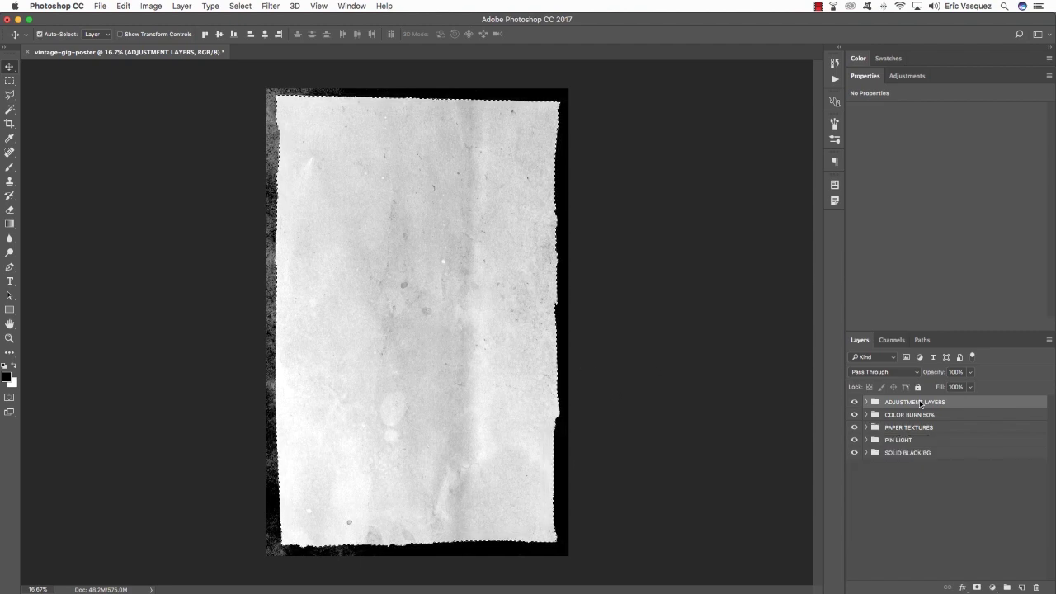
Mask the ADJUSTMENT LAYERS group to the paper selection and toggle it to compare.
click(976, 586)
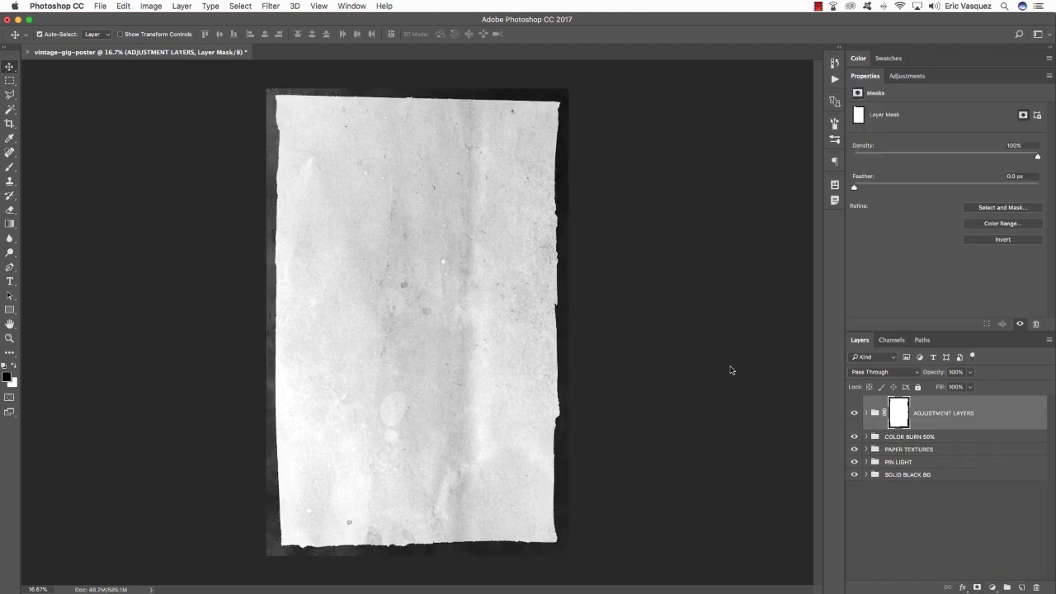
click(854, 414)
click(853, 413)
click(853, 413)
click(854, 413)
click(854, 413)
click(854, 414)
click(854, 413)
click(853, 413)
From Finder's freebies folder, open Wood-Walnut.jpg in Photoshop via its Dock icon.
key(super+Tab)
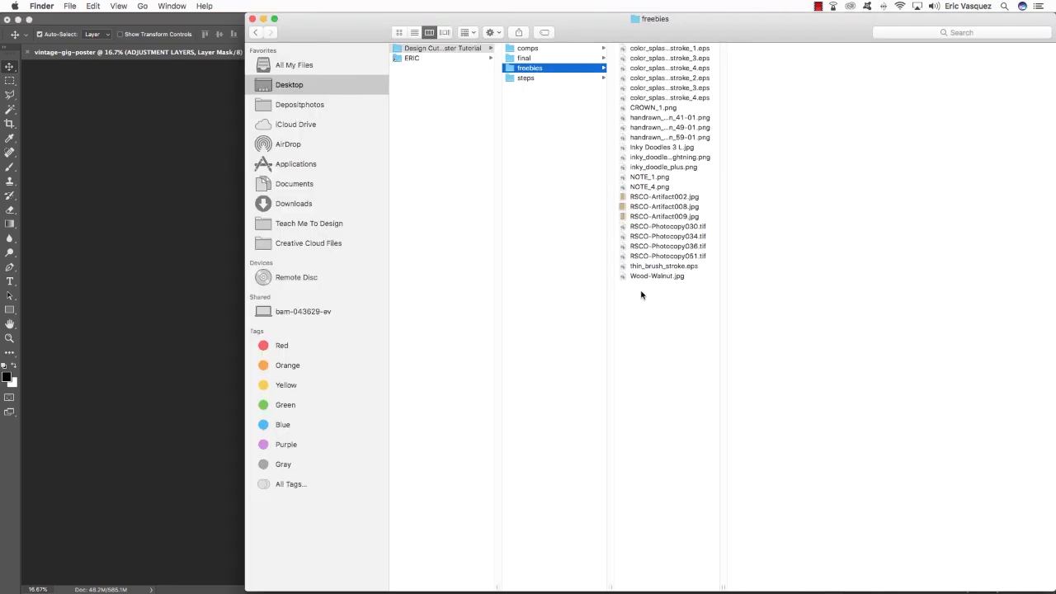
click(657, 277)
mouse_move(657, 276)
mouse_down()
mouse_move(668, 287)
mouse_move(655, 275)
mouse_up()
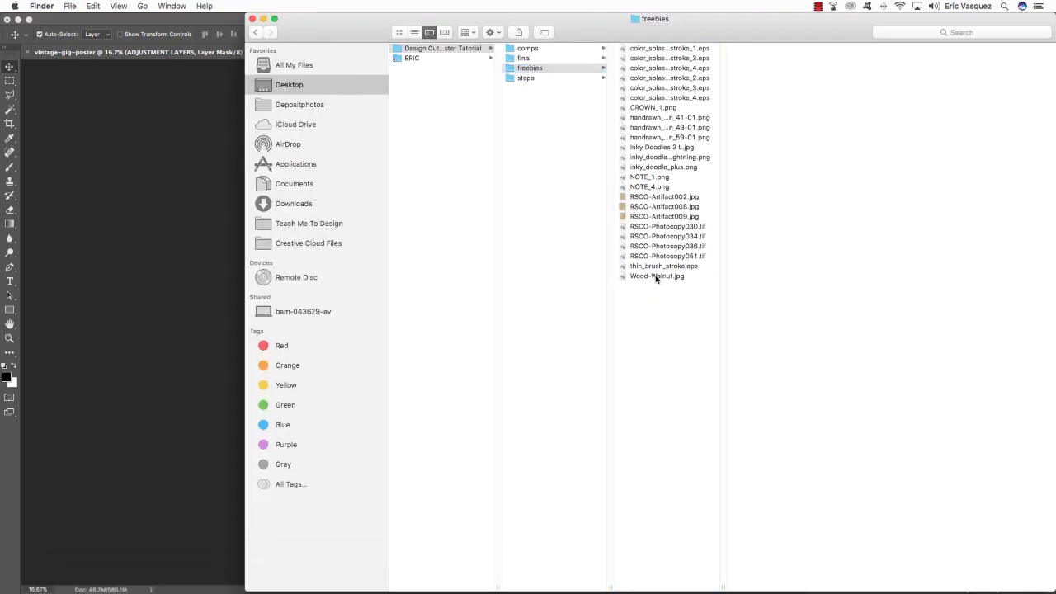
key(Return)
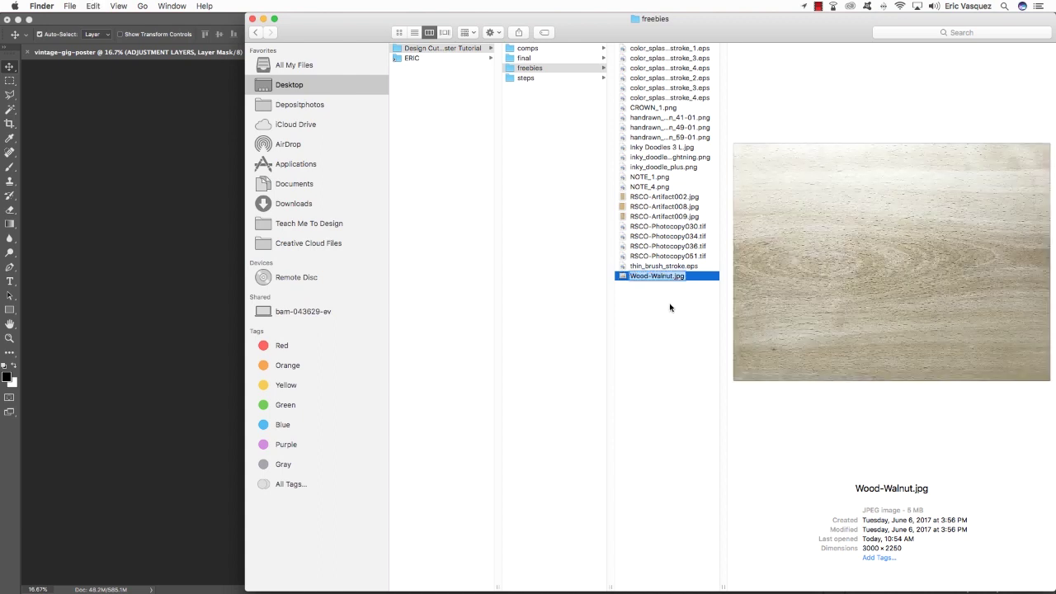
click(669, 308)
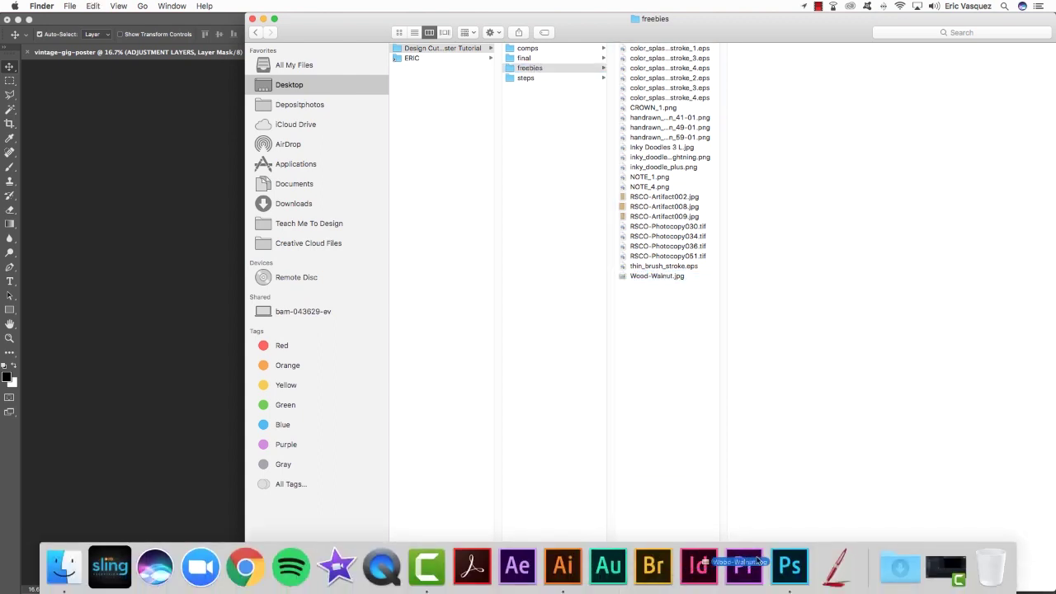
click(789, 566)
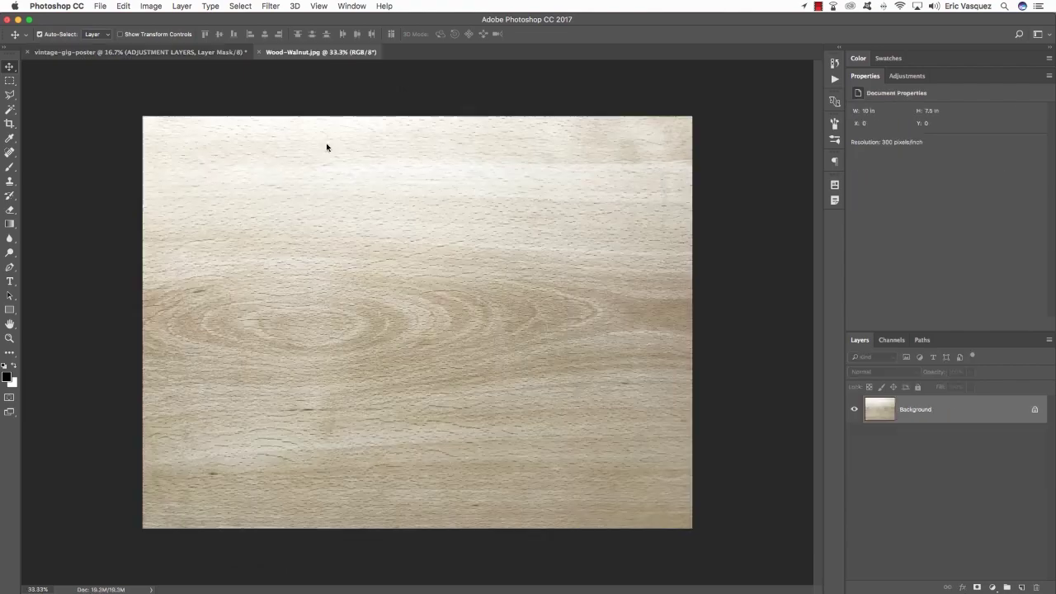
Bring the wood image into the poster, close RSCO-Artifact002.jpg unsaved, and name the layer Wood-Walnut.jpg.
drag(301, 55, 363, 254)
key(super+w)
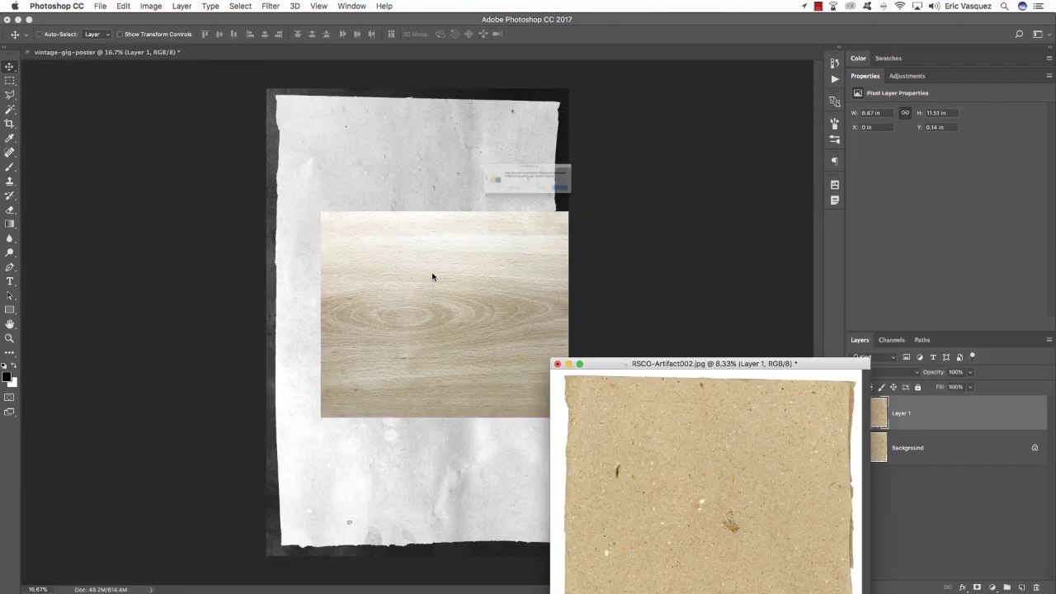
click(488, 207)
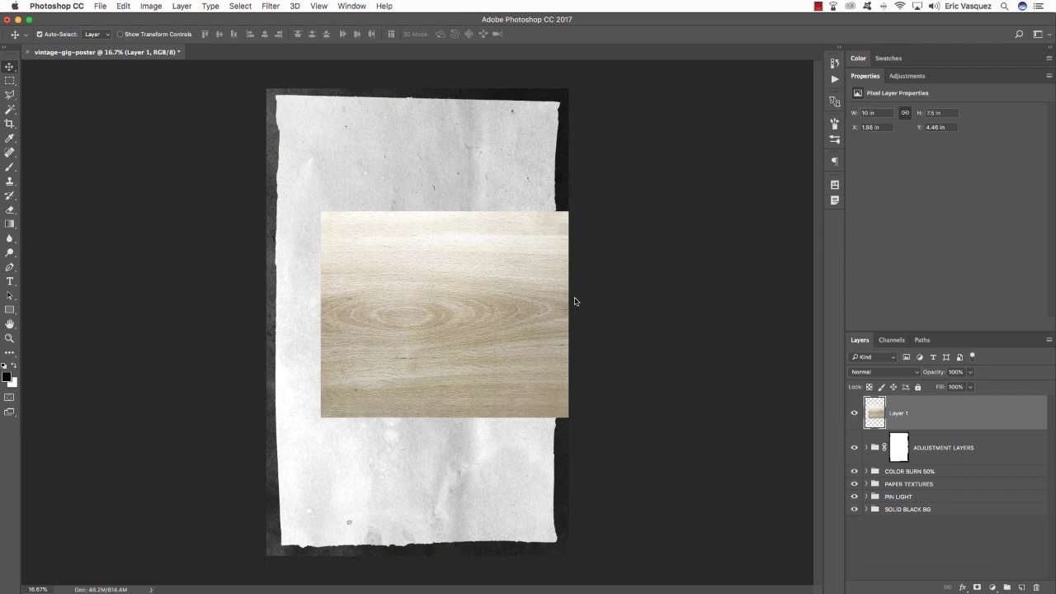
drag(507, 278, 464, 276)
double_click(899, 413)
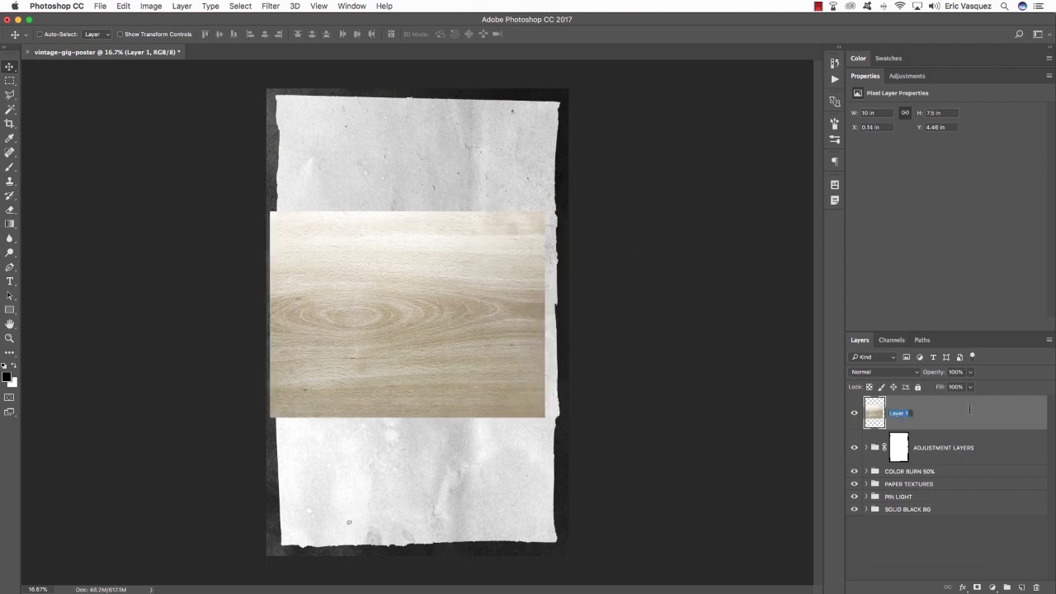
text(Wood-Walnut.jpg)
key(Return)
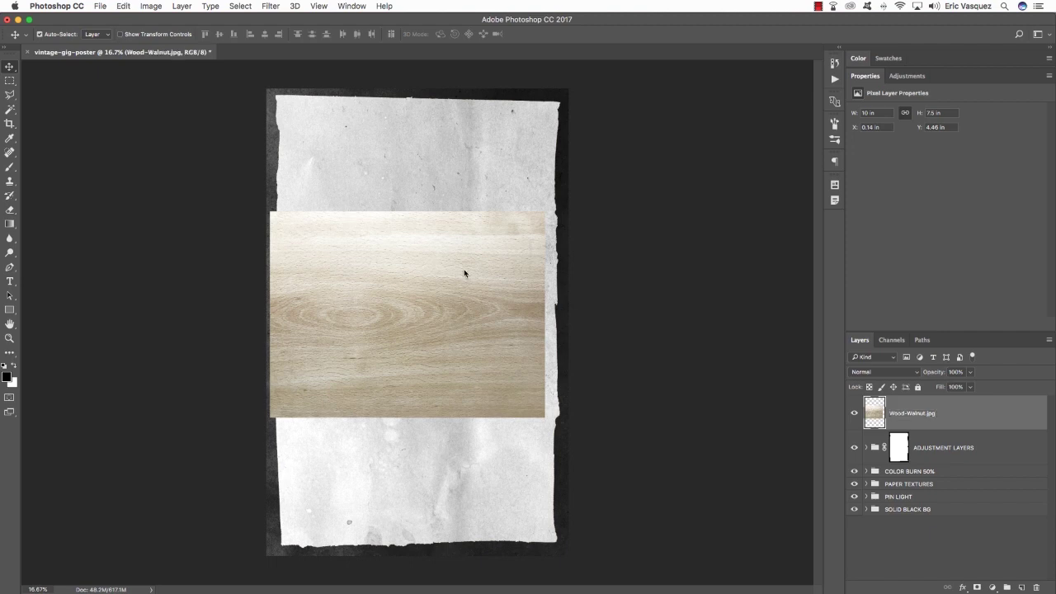
Rotate the wood layer 90° upright and scale it to cover the whole poster.
key(super+t)
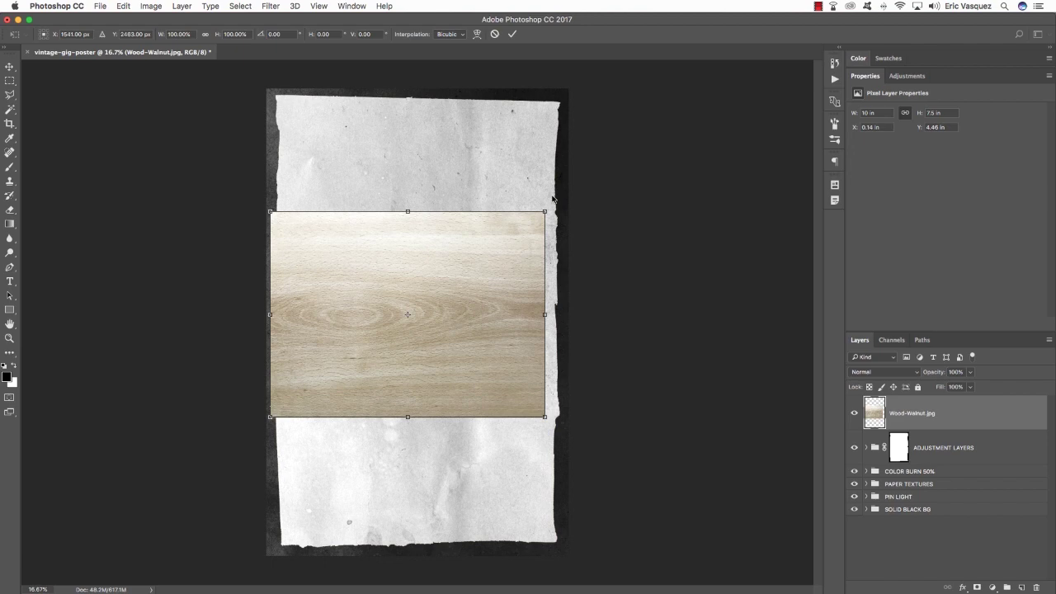
drag(543, 192, 314, 182)
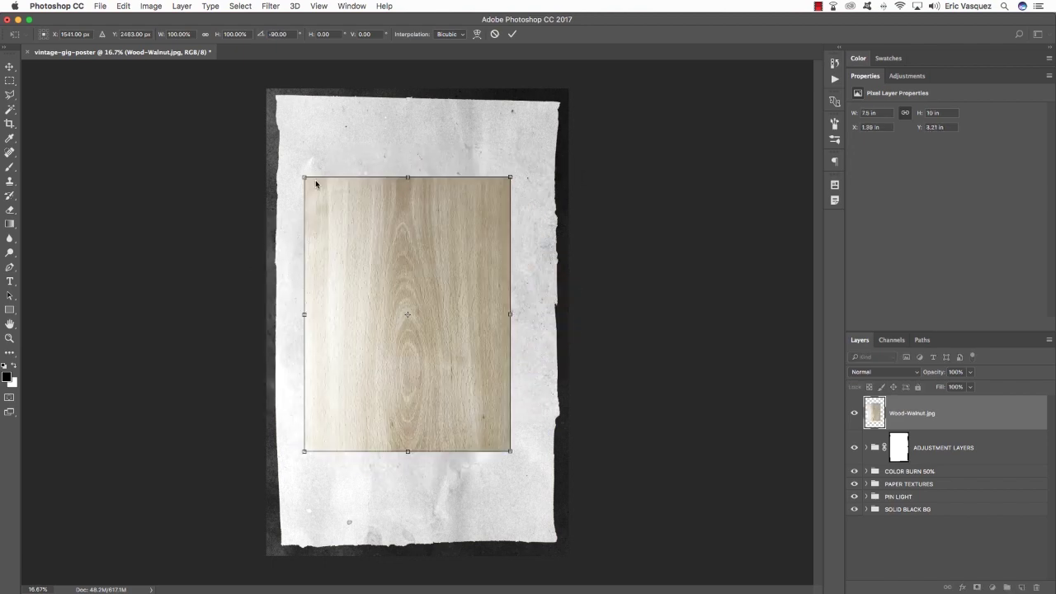
drag(440, 259, 401, 168)
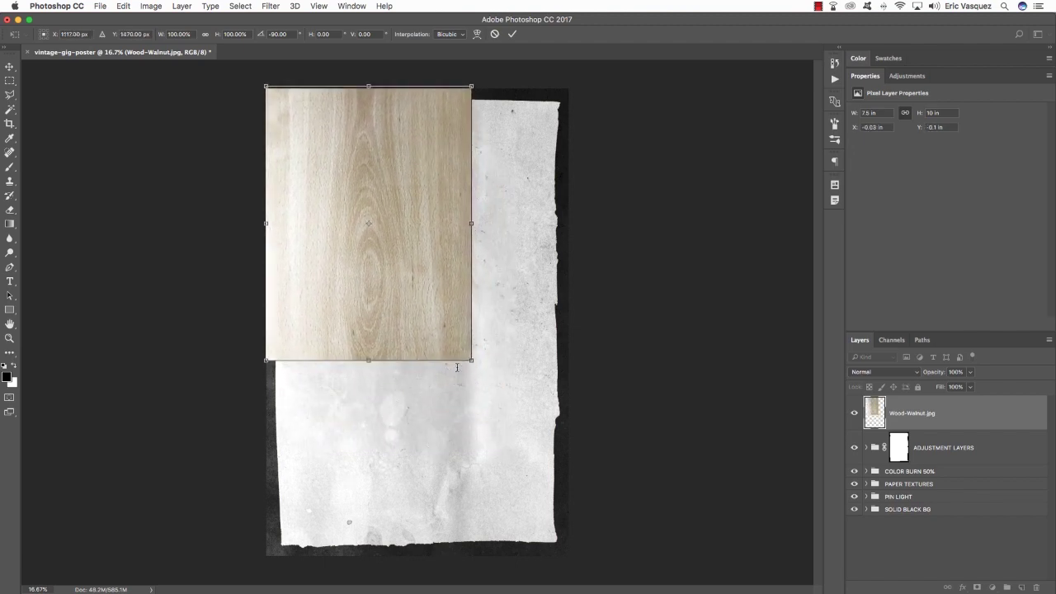
drag(471, 358, 619, 558)
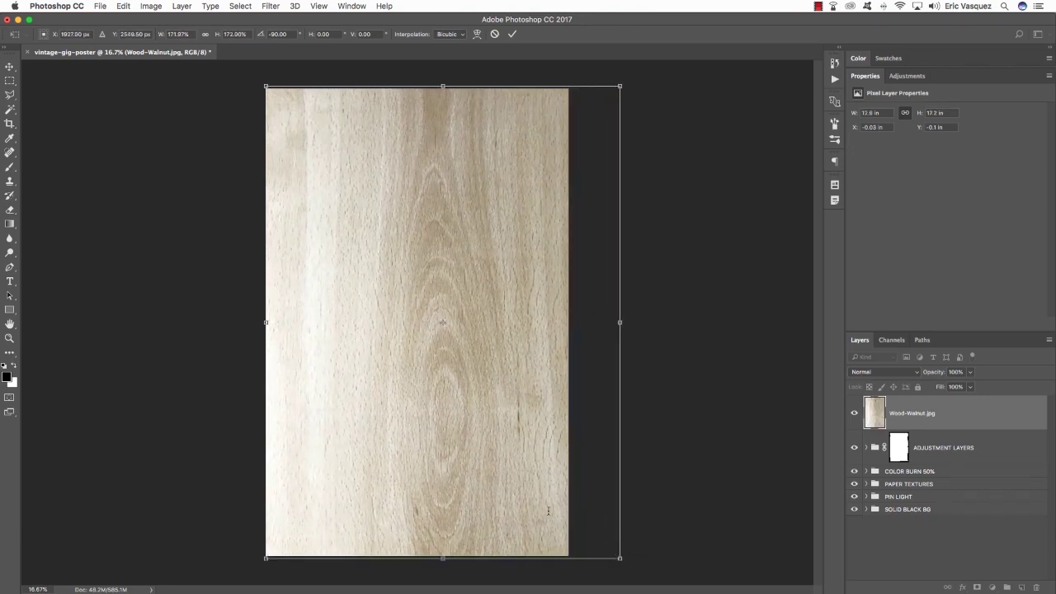
drag(548, 510, 518, 509)
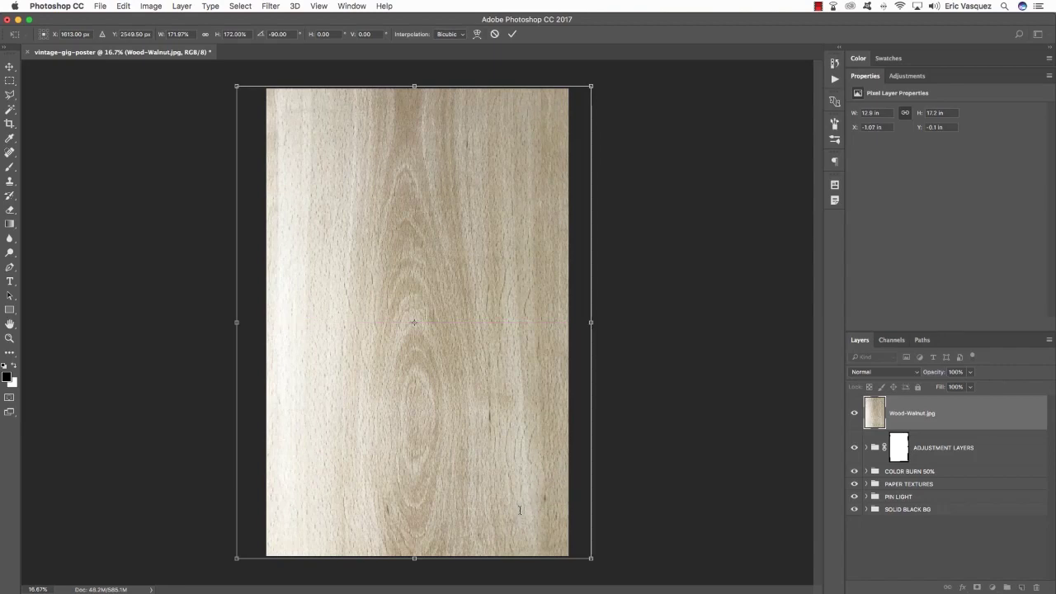
key(Return)
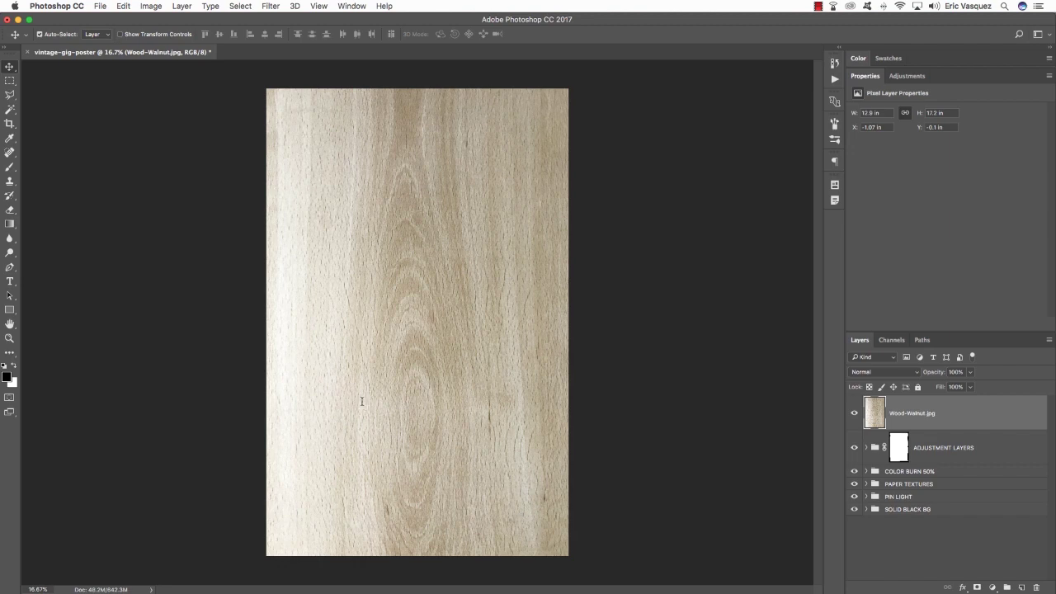
Duplicate the wood layer, shift the copy left, and give it a white layer mask.
key(super+j)
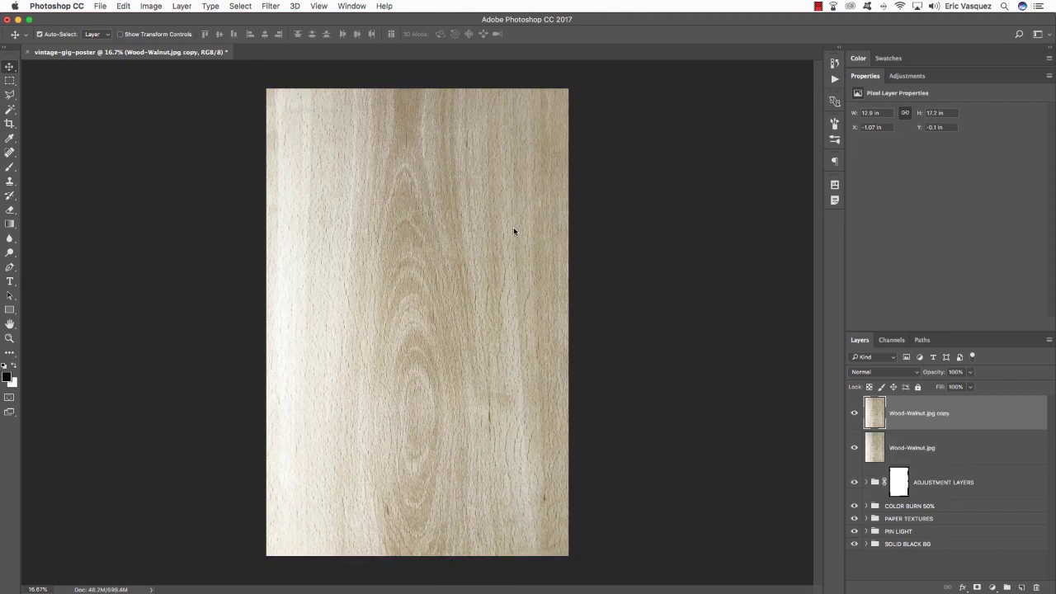
drag(513, 227, 383, 227)
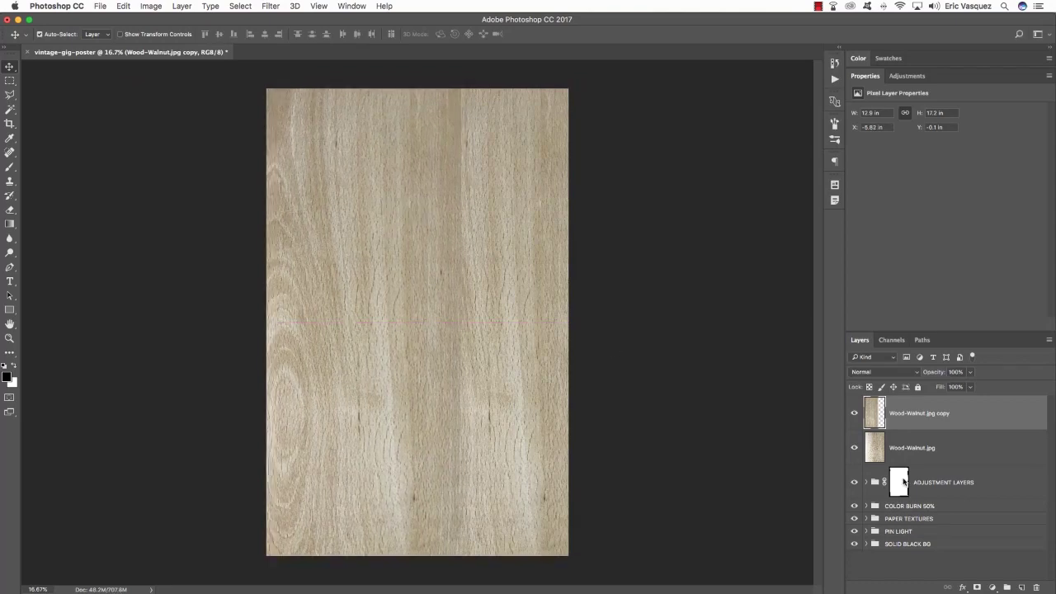
click(977, 587)
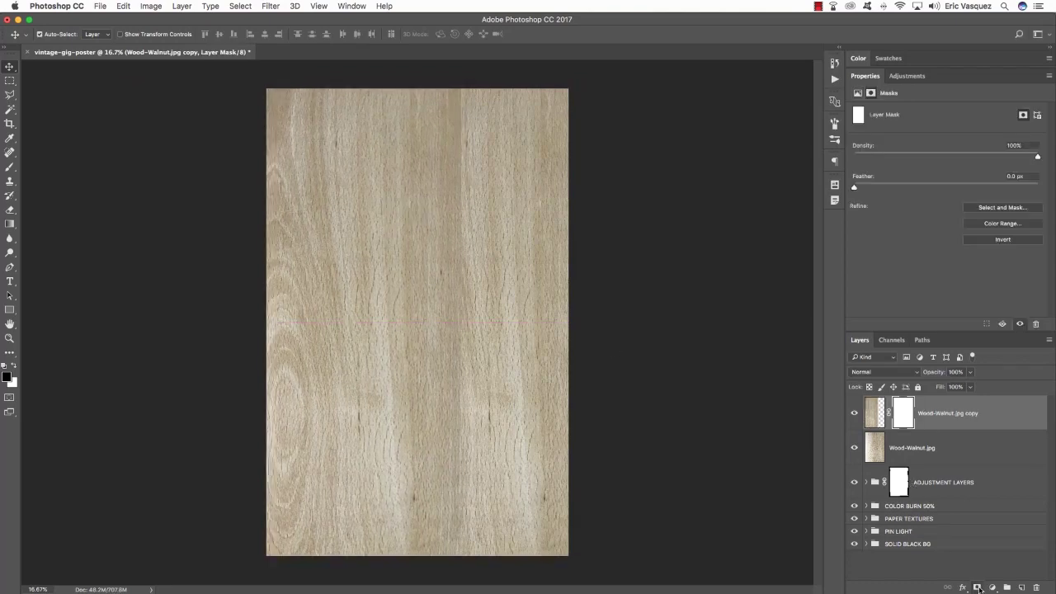
Draw a gradient on the copy's mask to blend it into the original wood.
key(g)
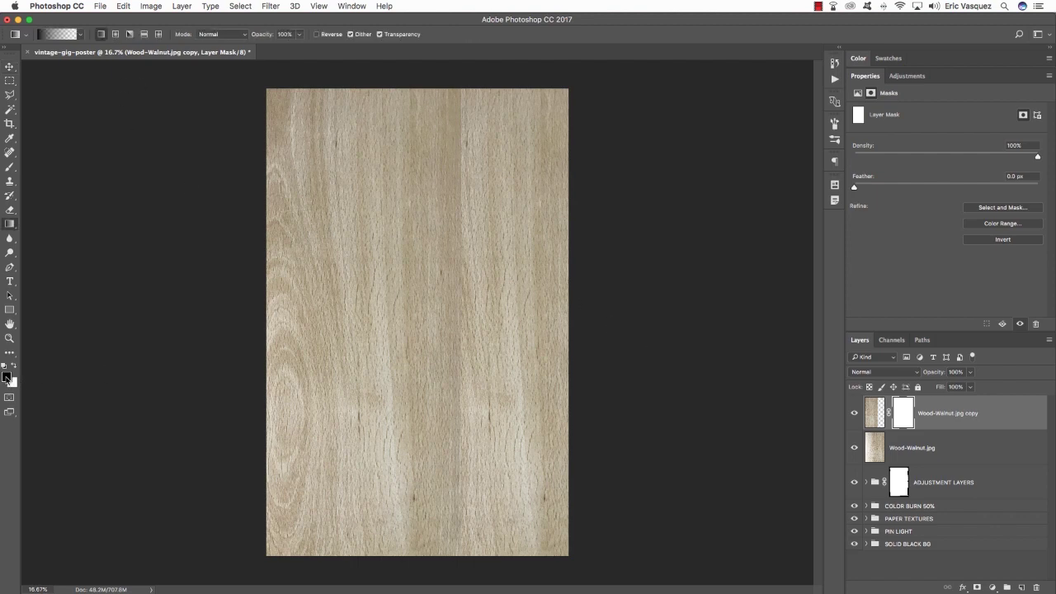
key(x)
key(x)
key(x)
key(x)
key(x)
key(x)
click(53, 37)
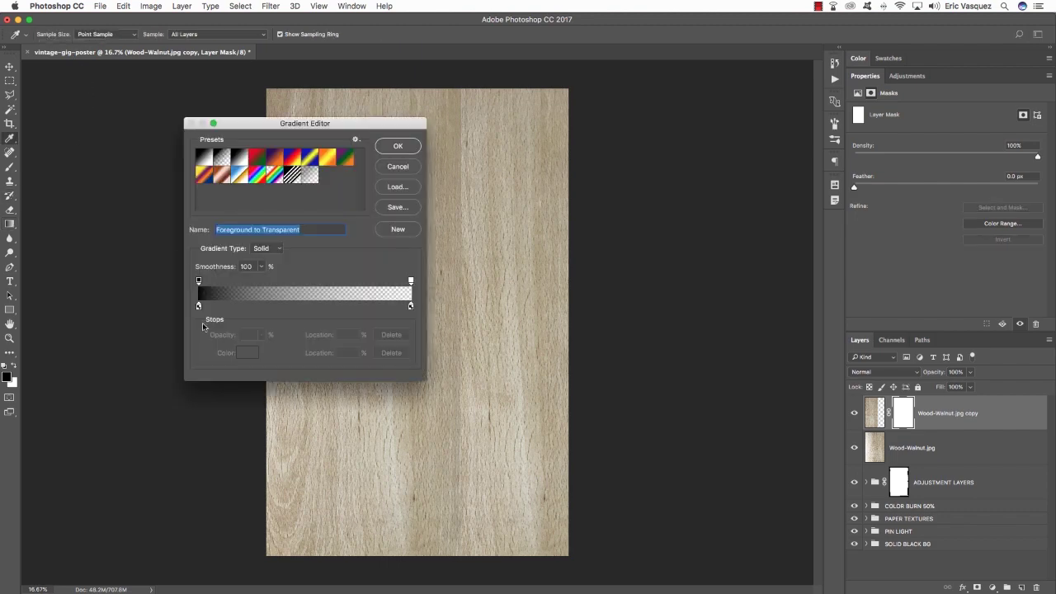
click(397, 146)
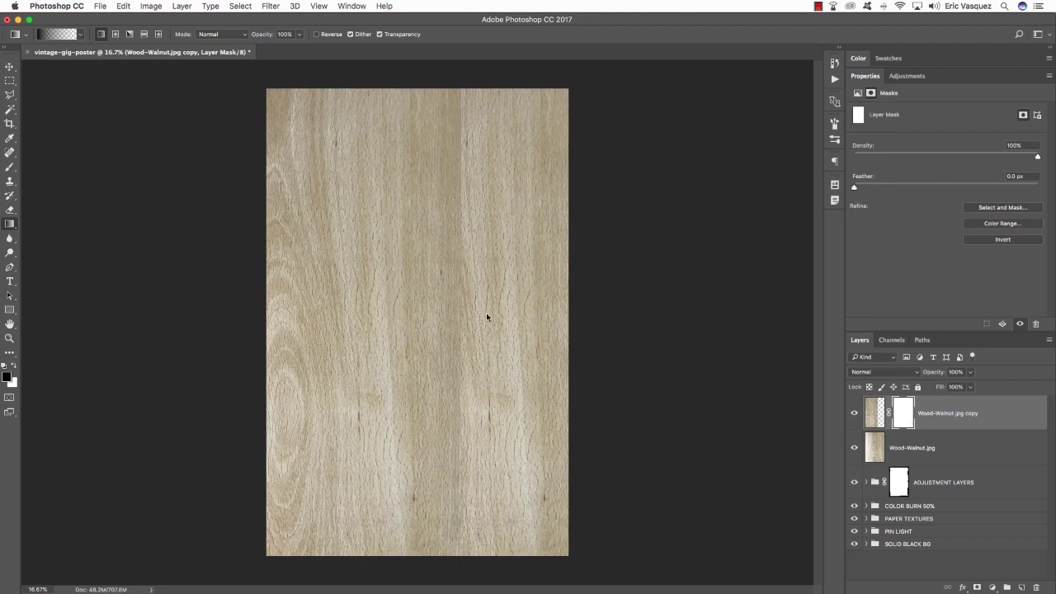
drag(486, 313, 359, 317)
Toggle the wood copy to compare, then select both wood layers together.
click(854, 413)
click(854, 413)
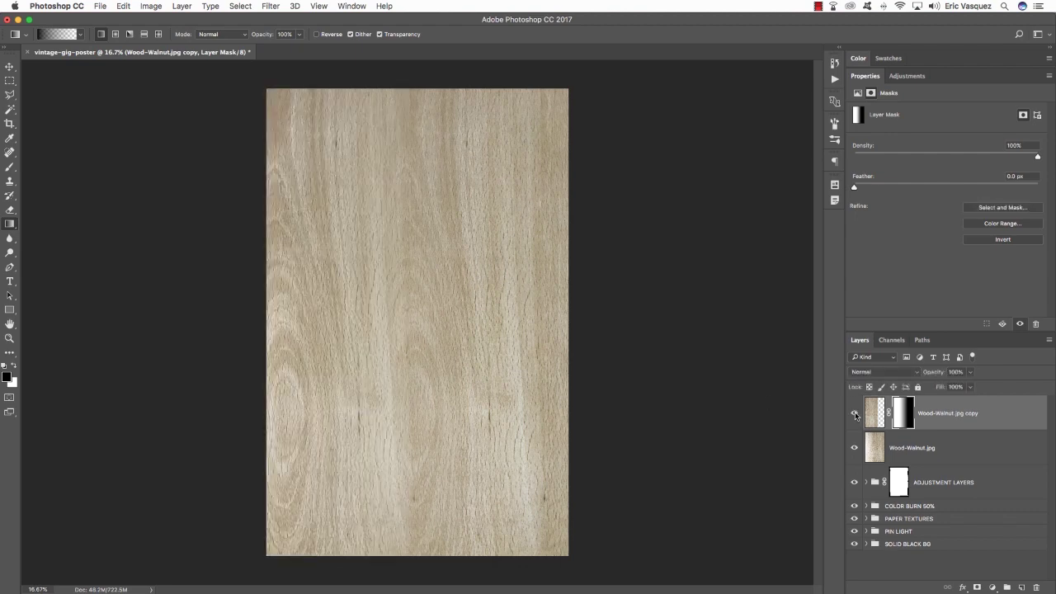
click(855, 412)
click(854, 412)
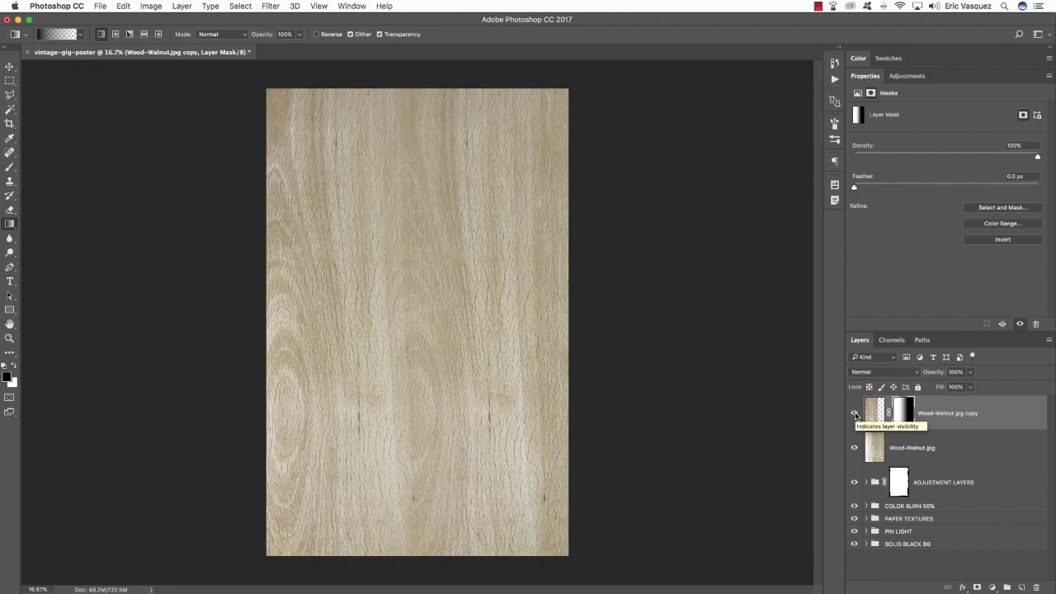
click(874, 412)
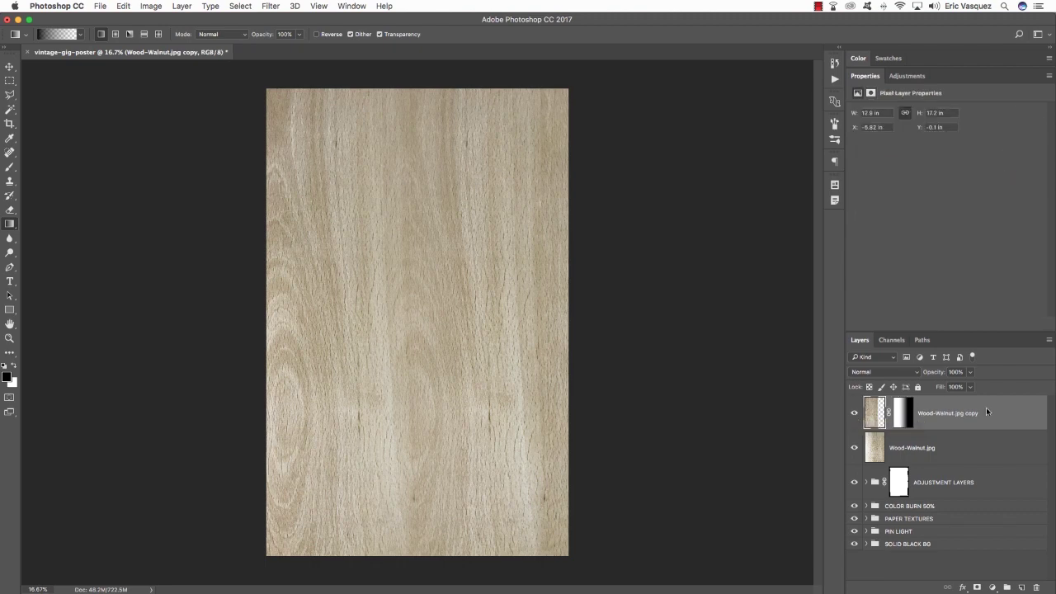
shift+click(971, 449)
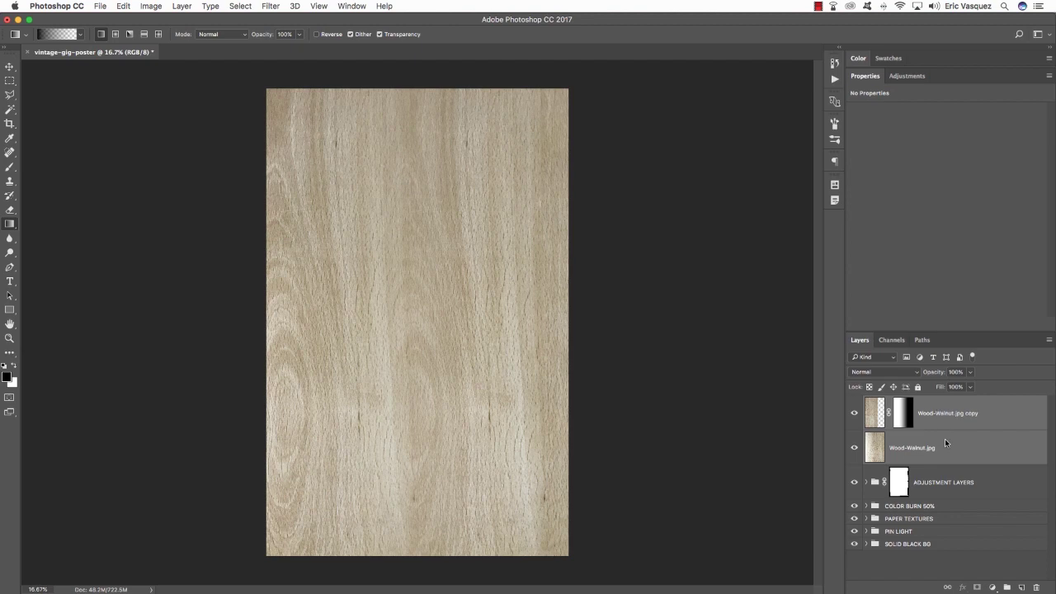
Group the two wood layers and name the group 'WOOD TEXTURE'.
key(super+g)
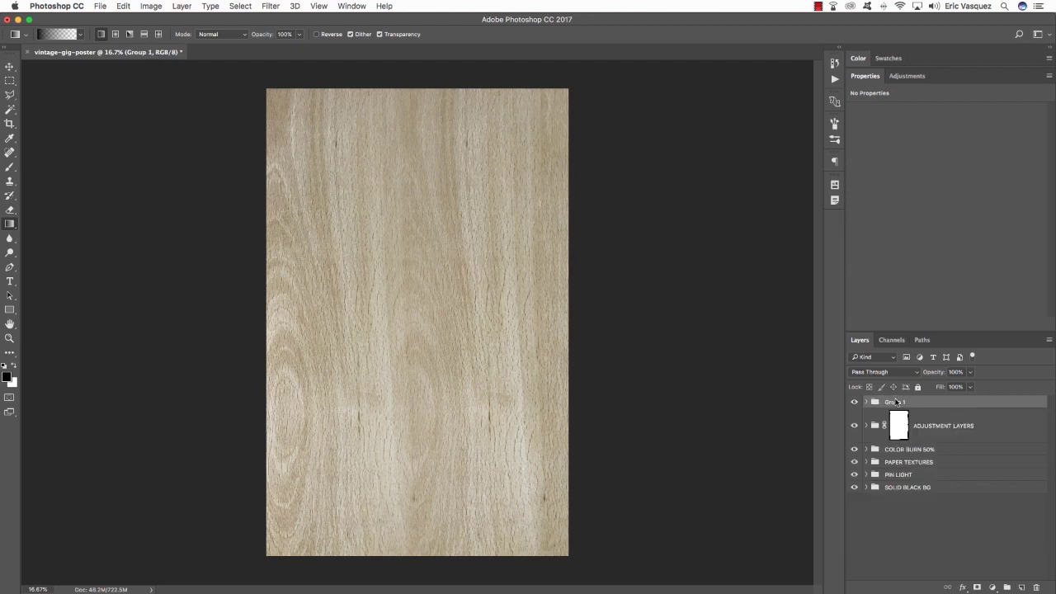
double_click(895, 401)
text(WOOD TEXTURE)
key(Return)
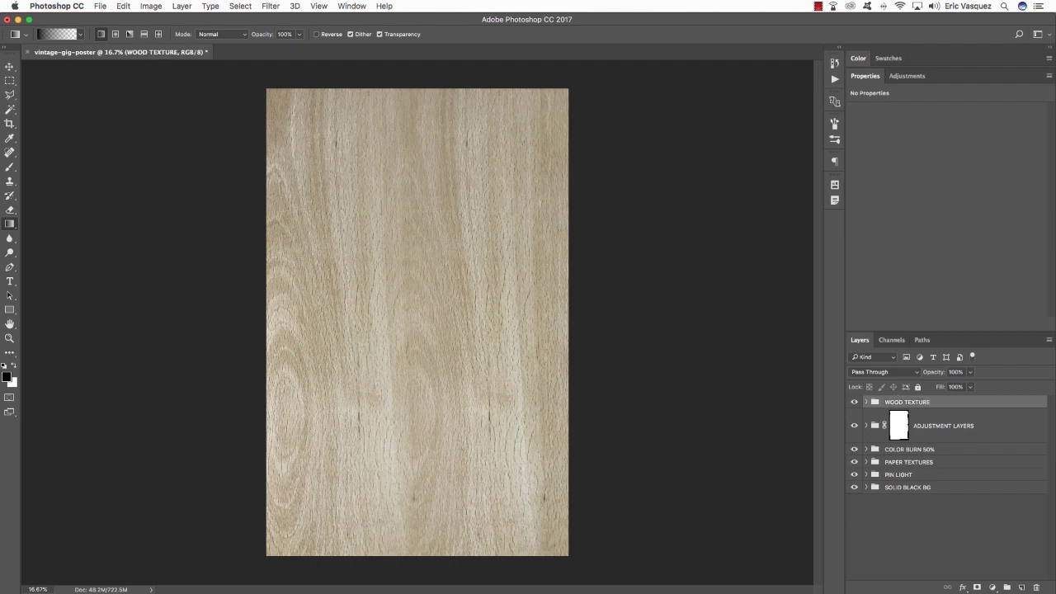
Mask WOOD TEXTURE with the inverted paper selection so wood shows only around the edges.
key(v)
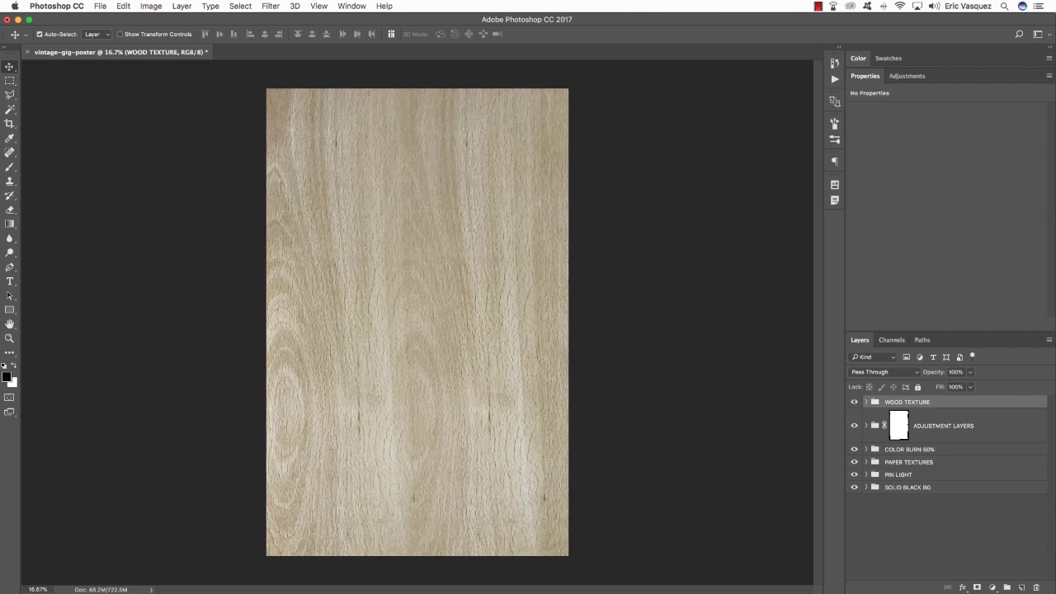
super+click(899, 425)
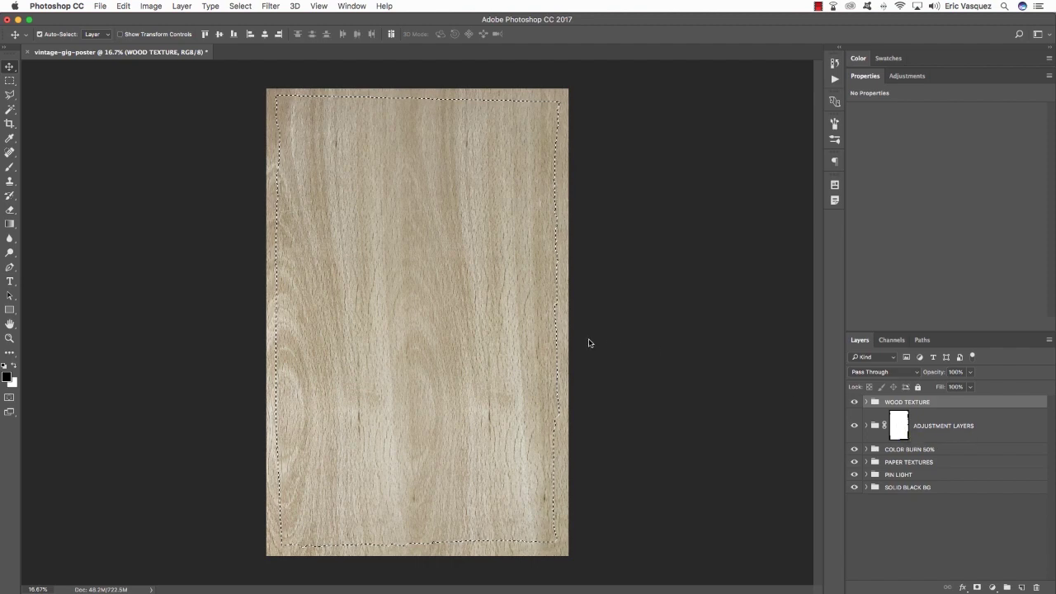
key(super+shift+i)
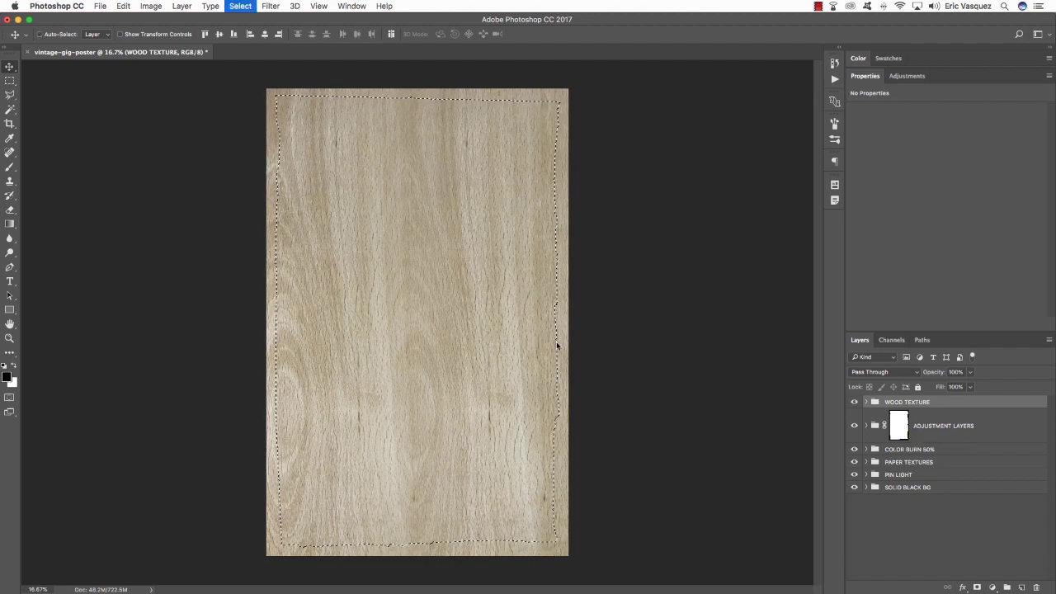
click(976, 588)
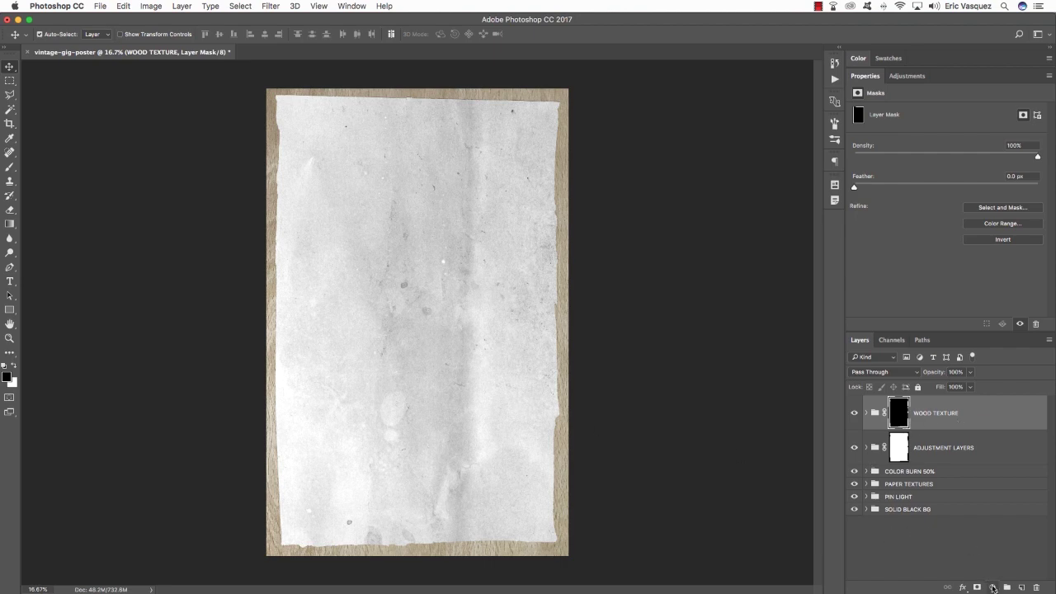
Add clipped Hue/Saturation 3 with Saturation -100 at 90% opacity to gray the wood.
click(993, 587)
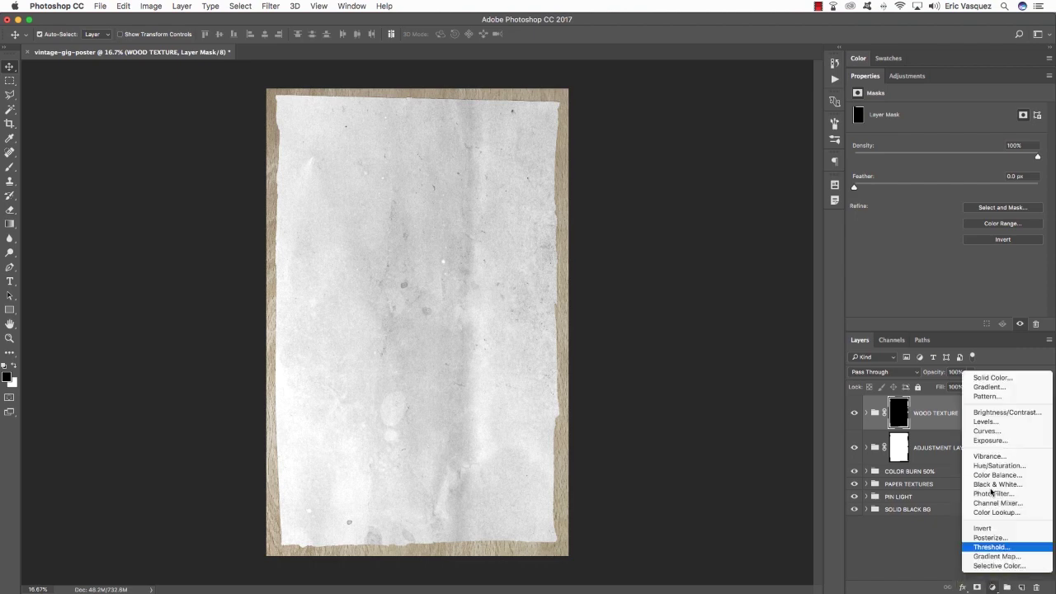
alt+click(988, 466)
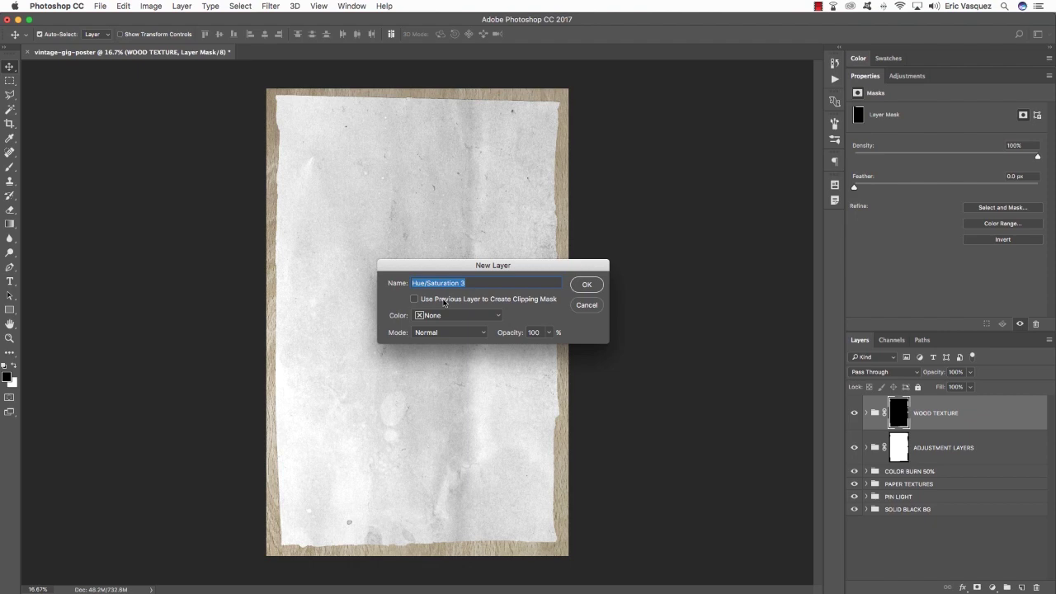
click(443, 302)
click(587, 285)
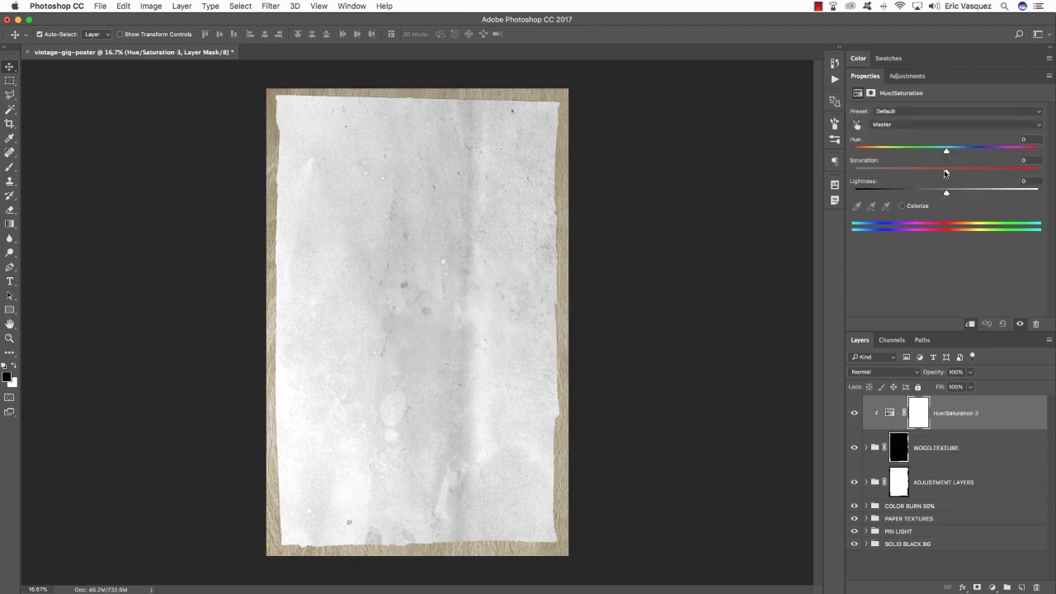
drag(945, 174, 818, 175)
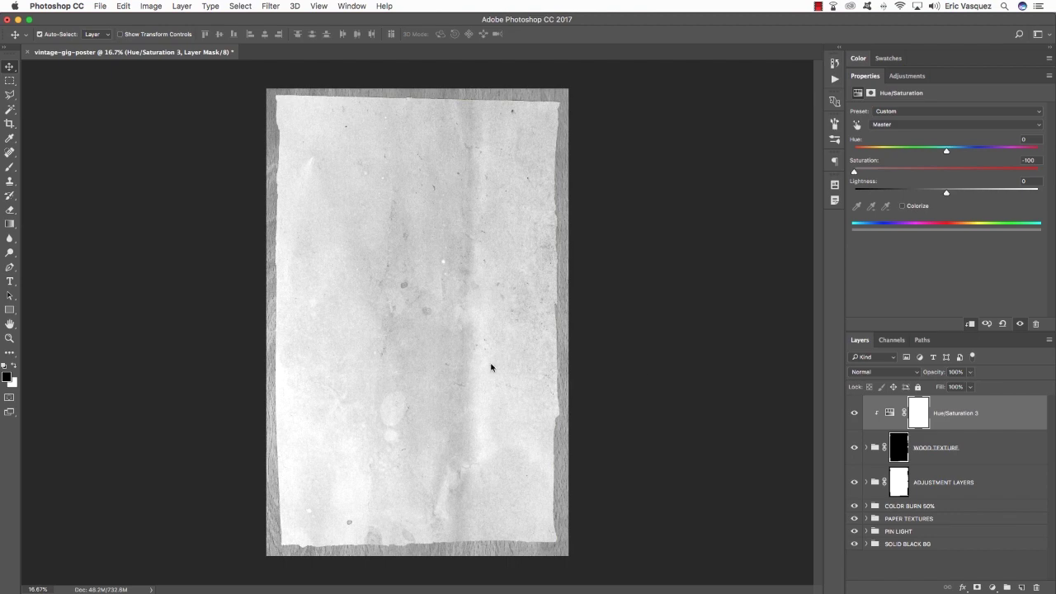
key(9)
Add a Levels adjustment layer to the WOOD TEXTURE group.
click(955, 455)
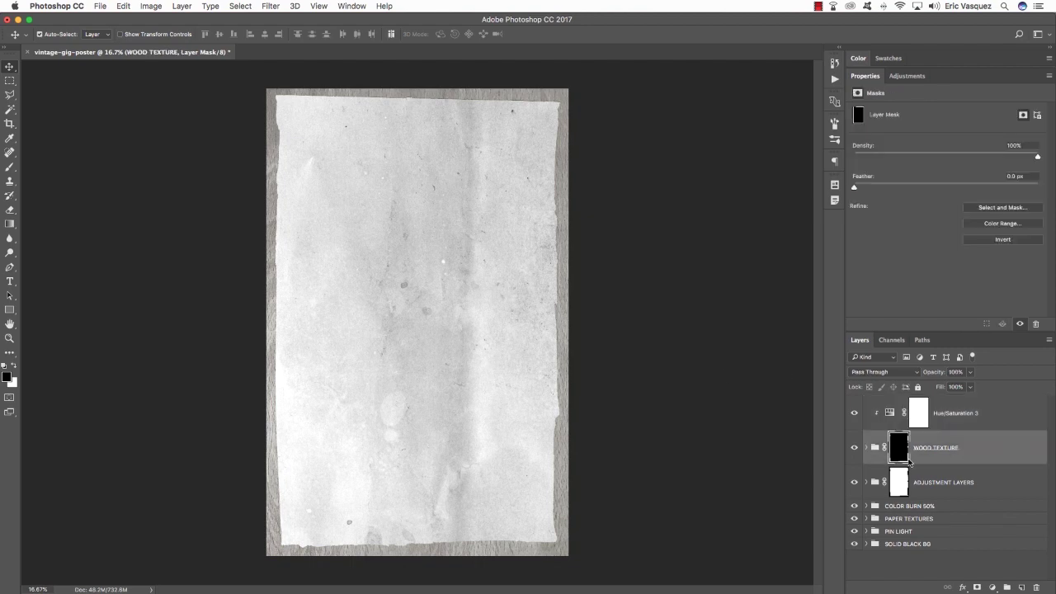
click(993, 588)
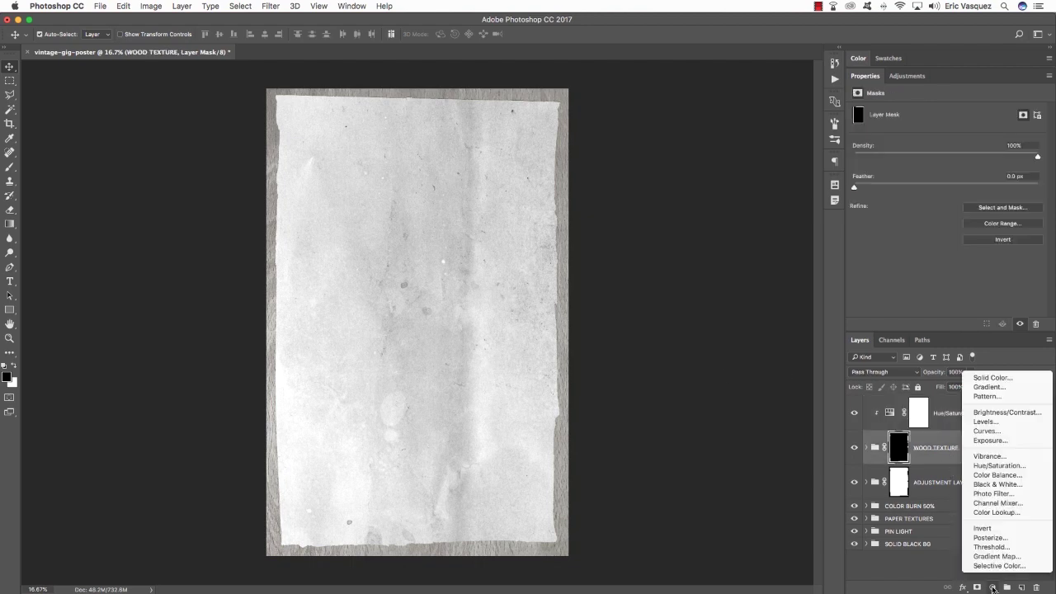
click(975, 424)
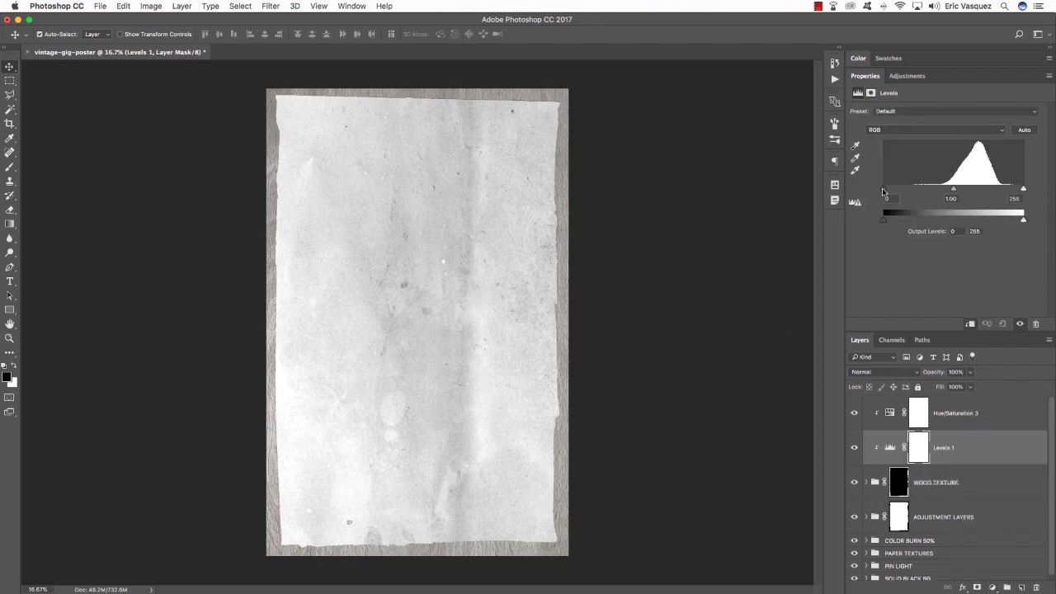
Raise the Levels 1 black input to 110 to darken the wood, then add empty Layer 1.
drag(883, 191, 945, 191)
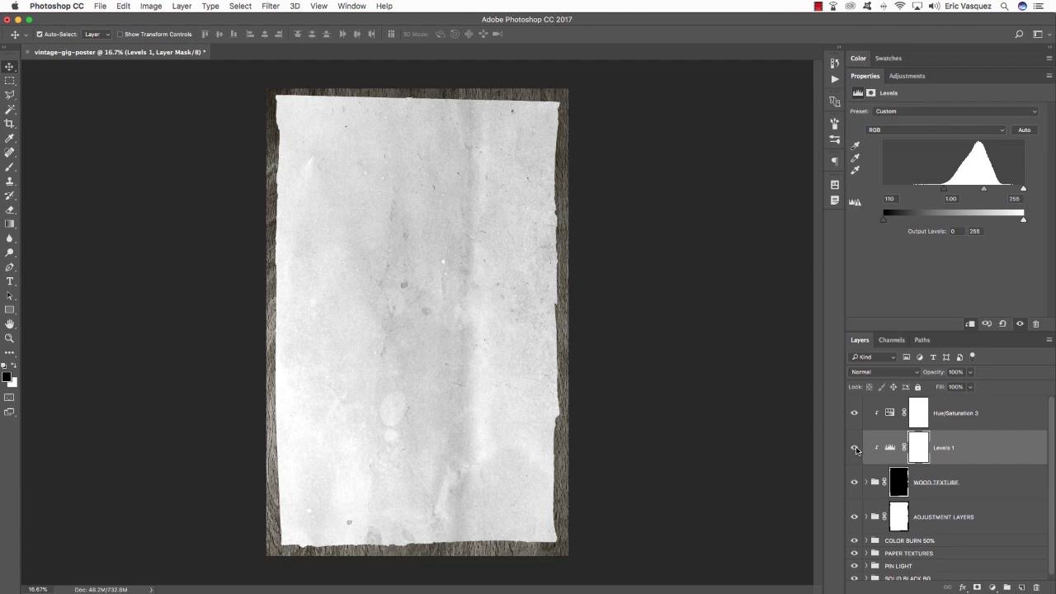
click(856, 449)
click(855, 449)
click(855, 449)
click(856, 449)
click(856, 449)
click(855, 449)
click(977, 415)
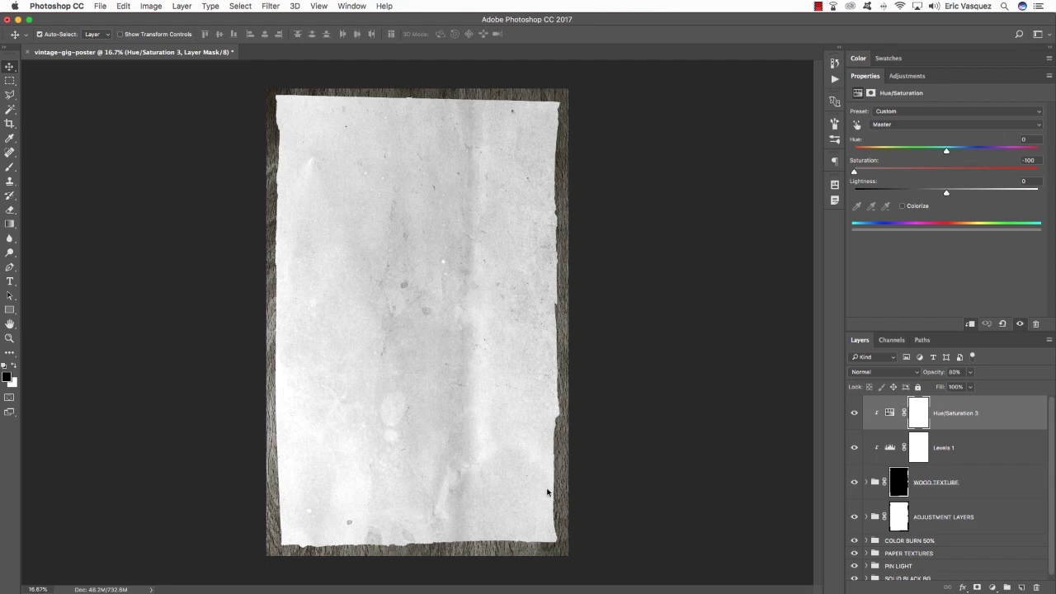
click(1021, 587)
Draw a dark gradient up from the bottom on Layer 1 at 60%, then load the paper outline.
key(g)
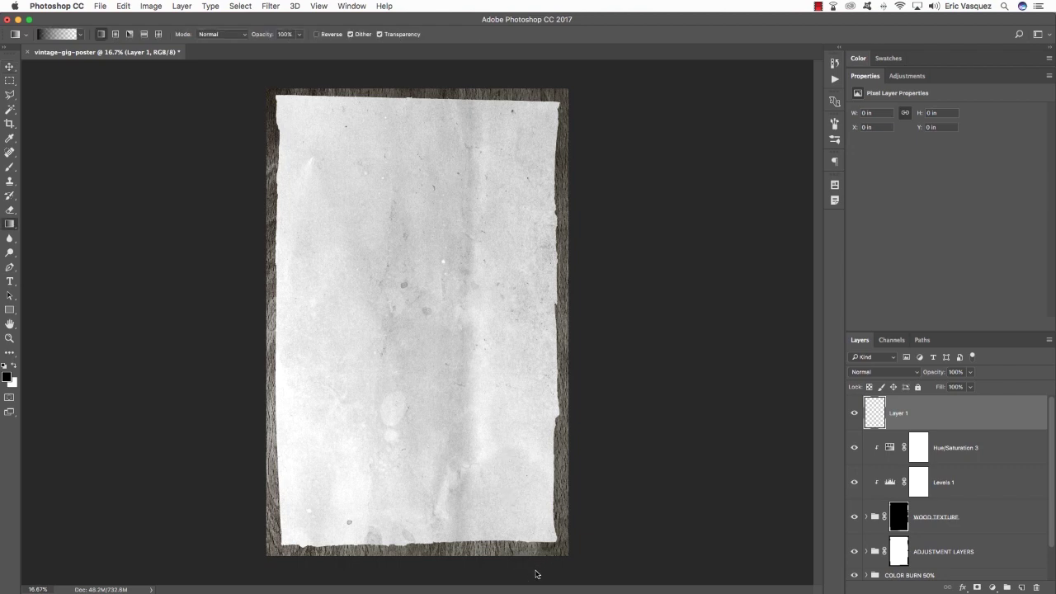
drag(537, 573, 499, 281)
key(v)
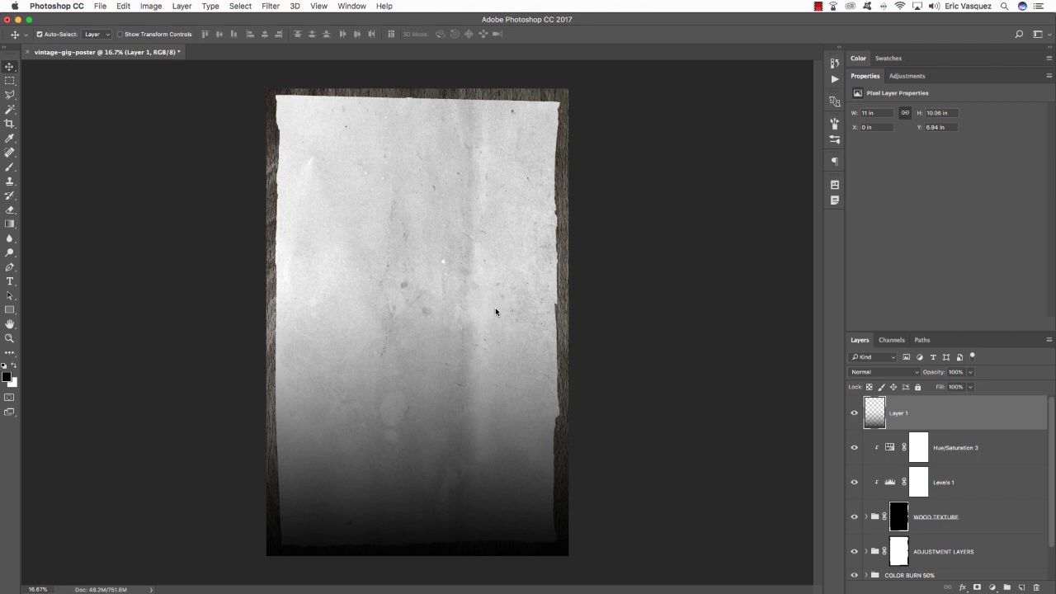
key(6)
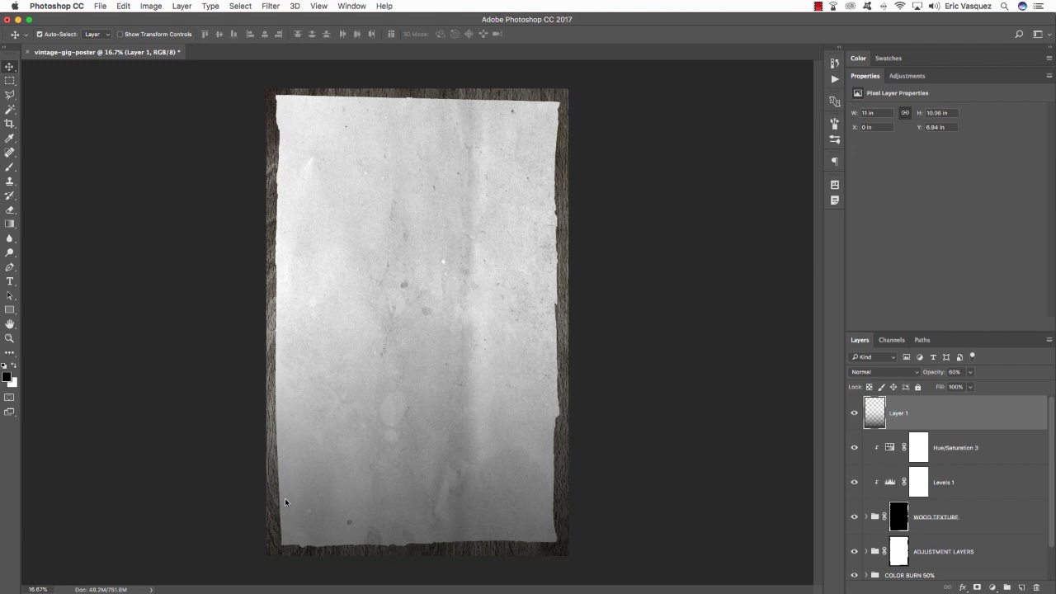
key(super)
super+click(898, 557)
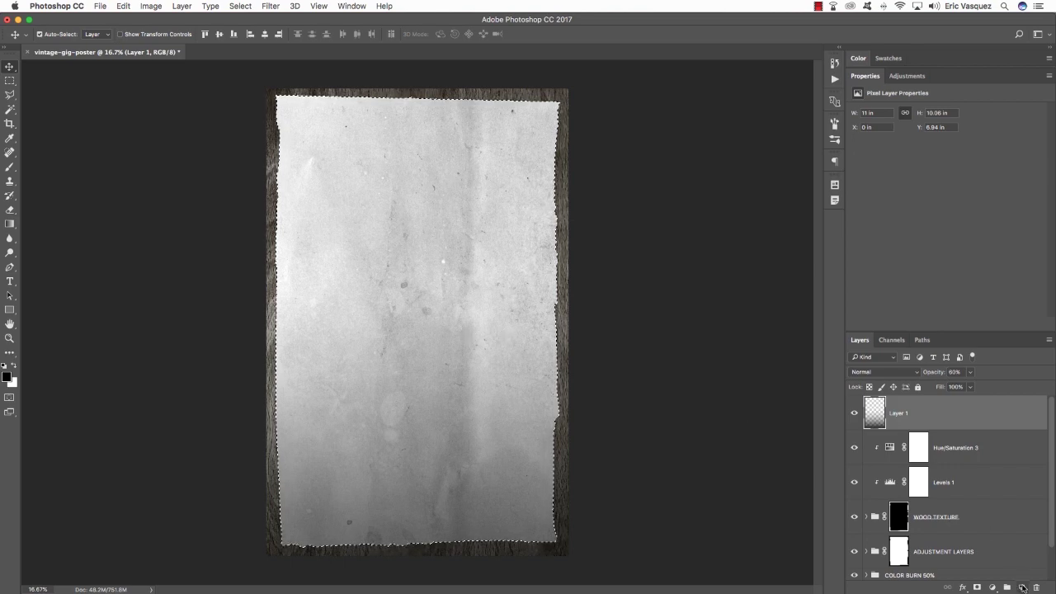
Add Layer 2 filled black in the paper shape and clear the selection.
click(1021, 586)
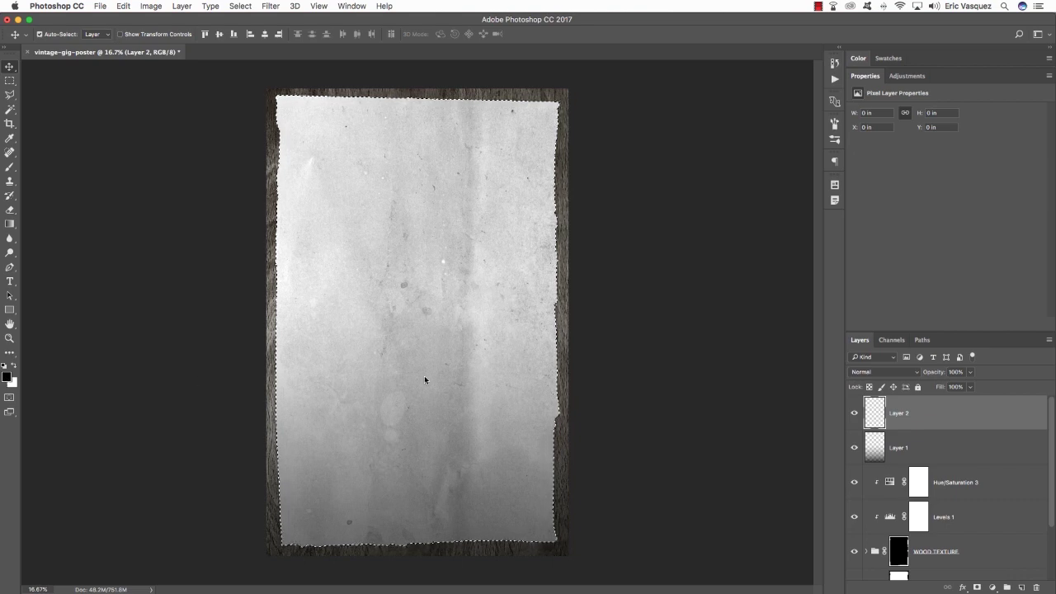
key(alt+BackSpace)
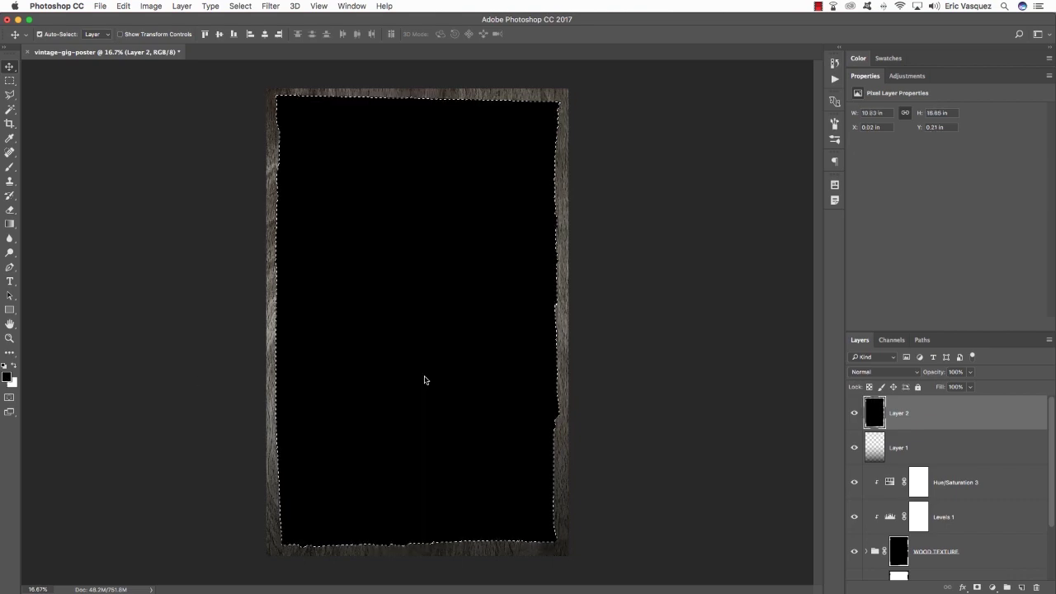
key(super+d)
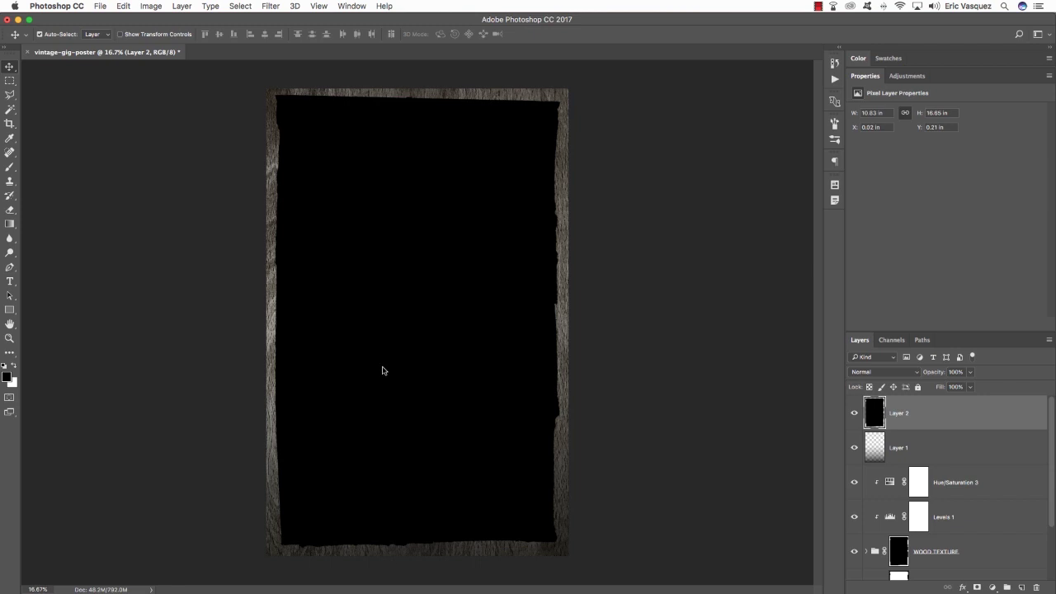
Apply a 53.1-pixel Gaussian Blur to the black Layer 2.
key(super)
scroll(344, 278, up, 2)
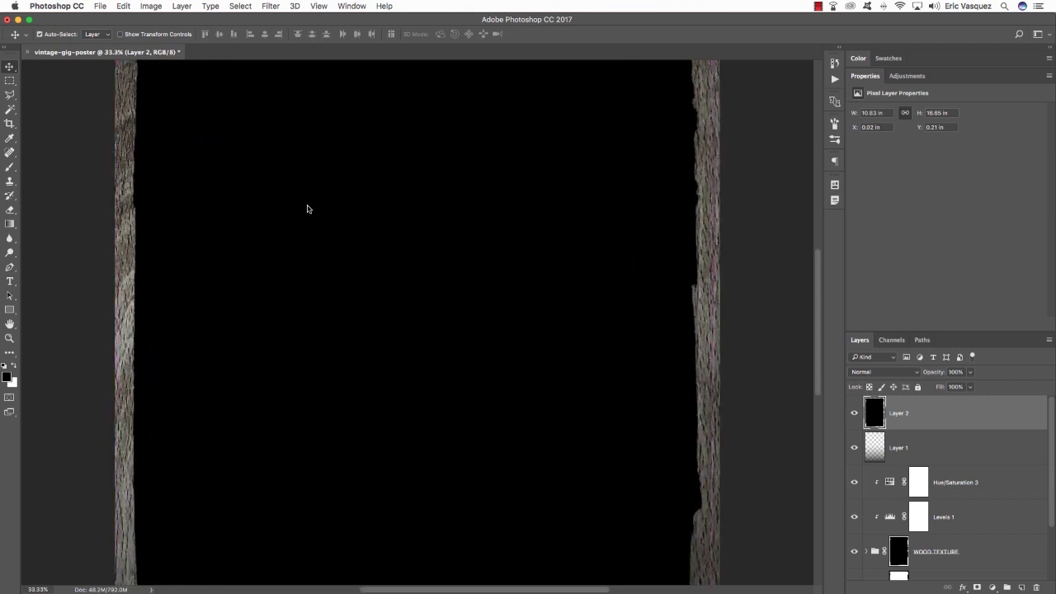
scroll(285, 438, up, 3)
scroll(343, 259, right, 3)
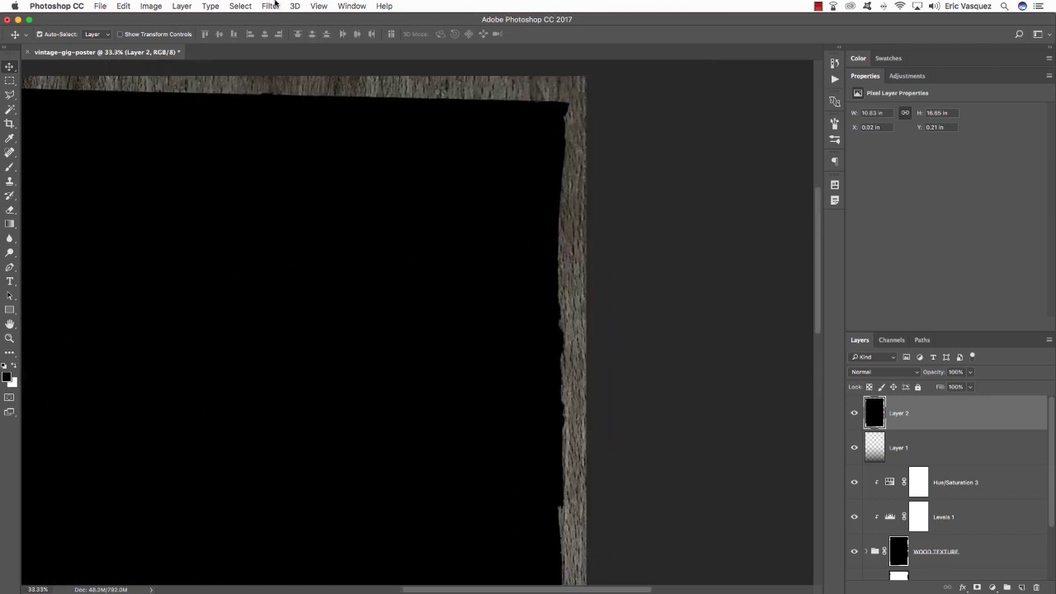
click(271, 6)
mouse_move(288, 140)
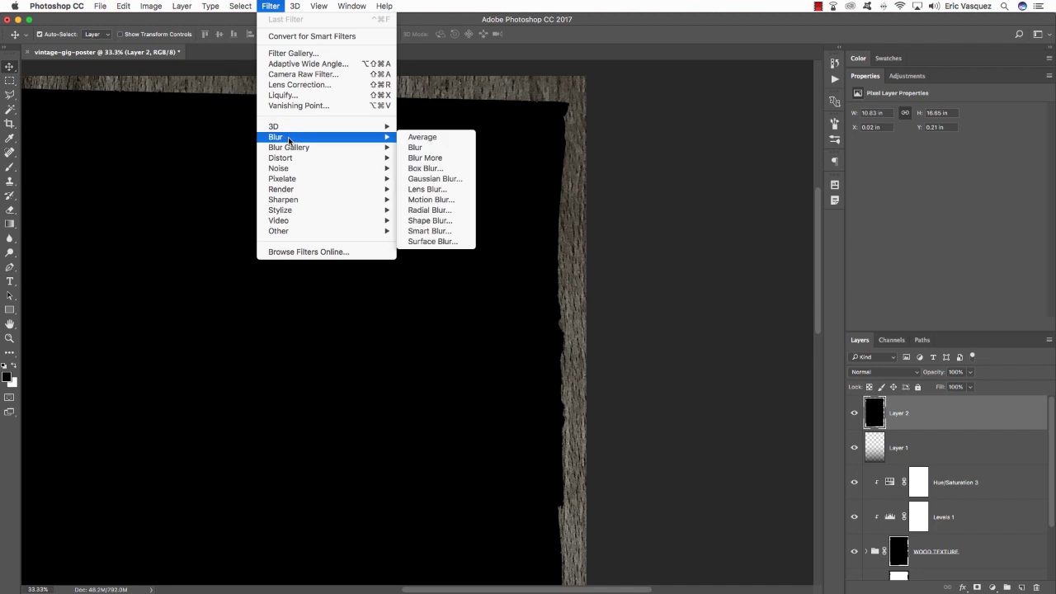
click(435, 178)
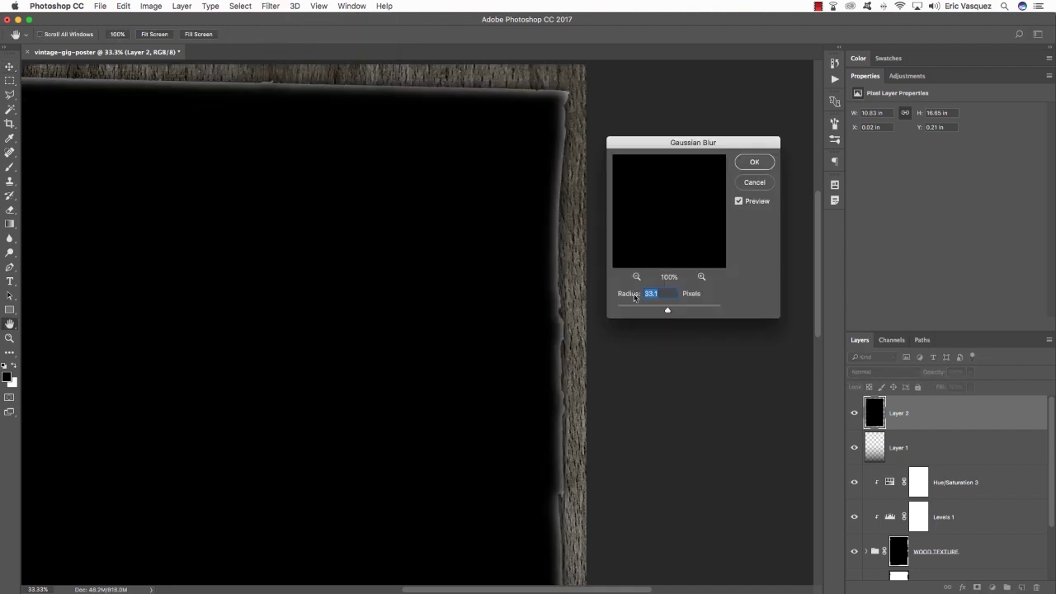
click(752, 164)
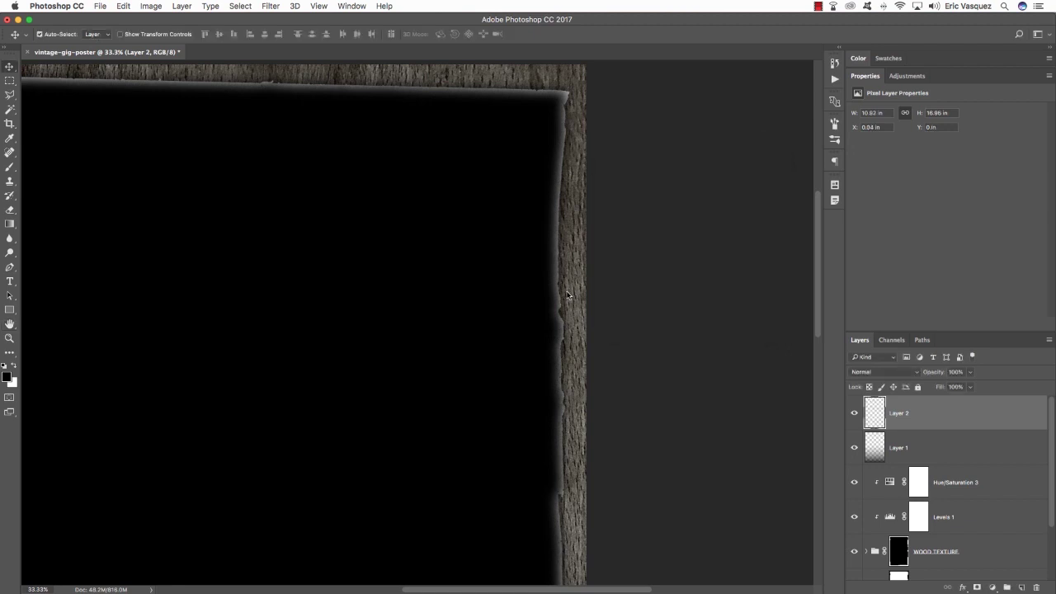
Nudge the blurred shadow slightly down and select Layer 1 together with Layer 2.
key(super+0)
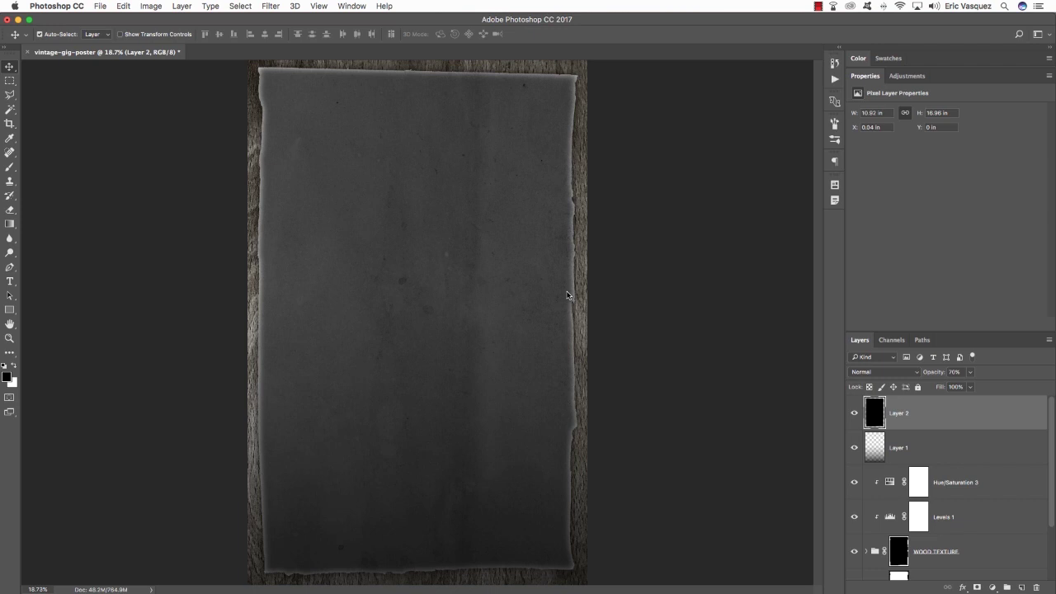
key(shift+Down)
key(shift+Down)
key(shift+Down)
key(shift+Down)
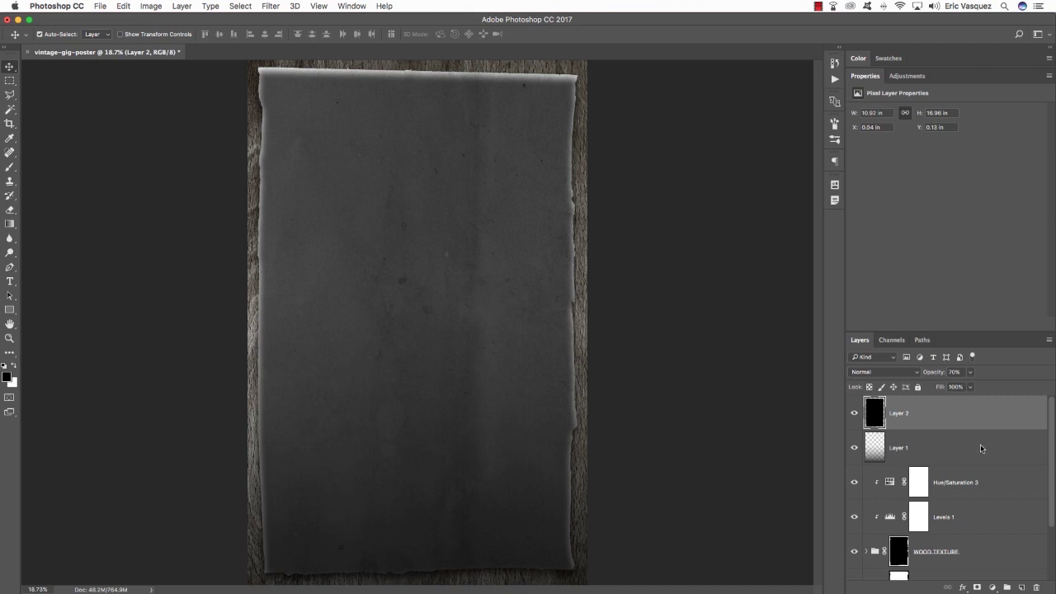
shift+click(955, 451)
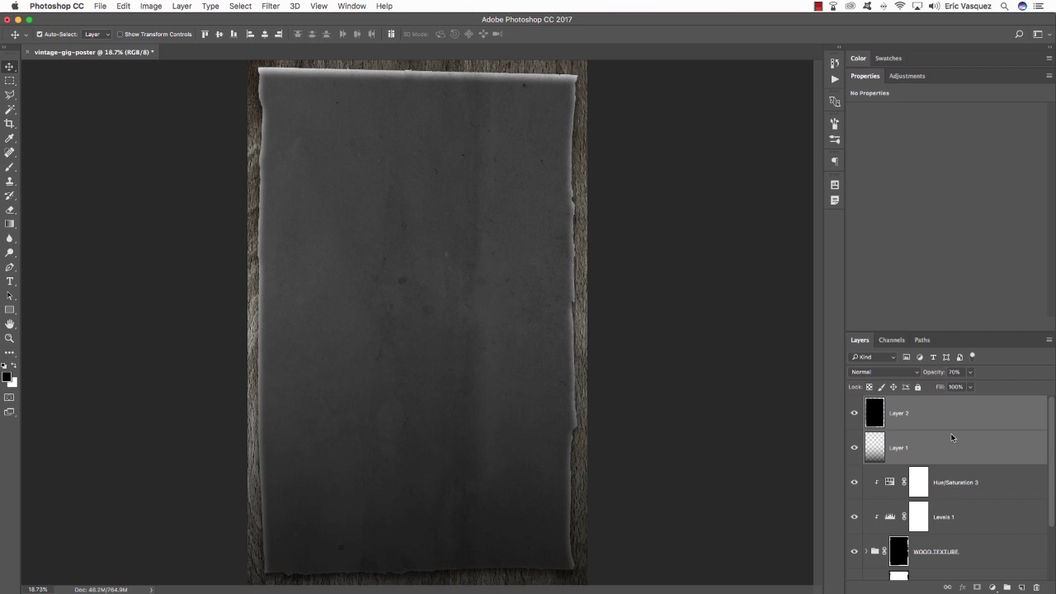
Group the two shadow layers and name the group 'PAPER SHADOW'.
key(super+g)
double_click(894, 402)
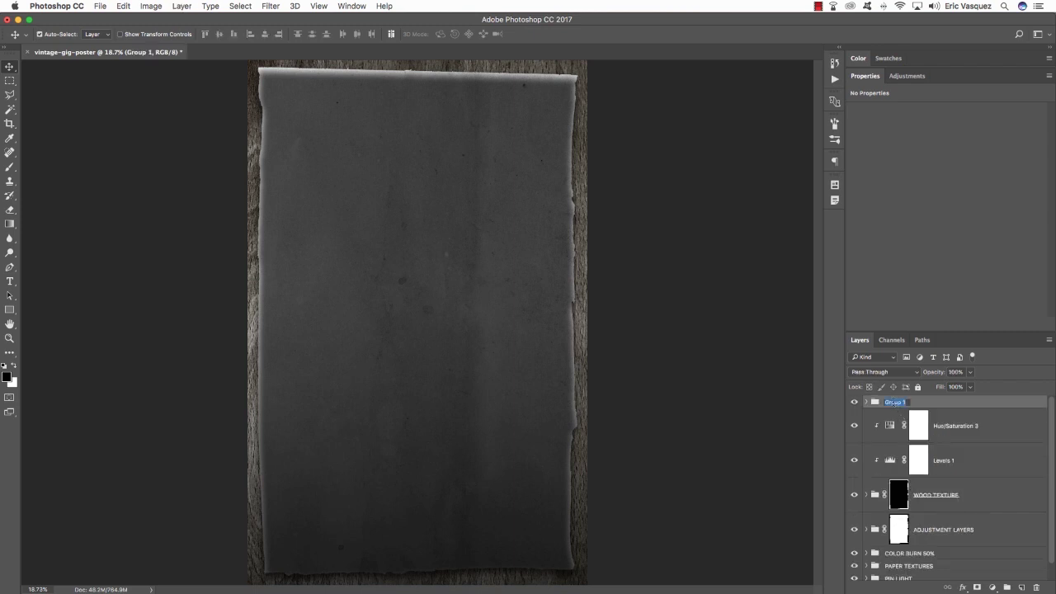
text(PAPER SHADOW)
key(Return)
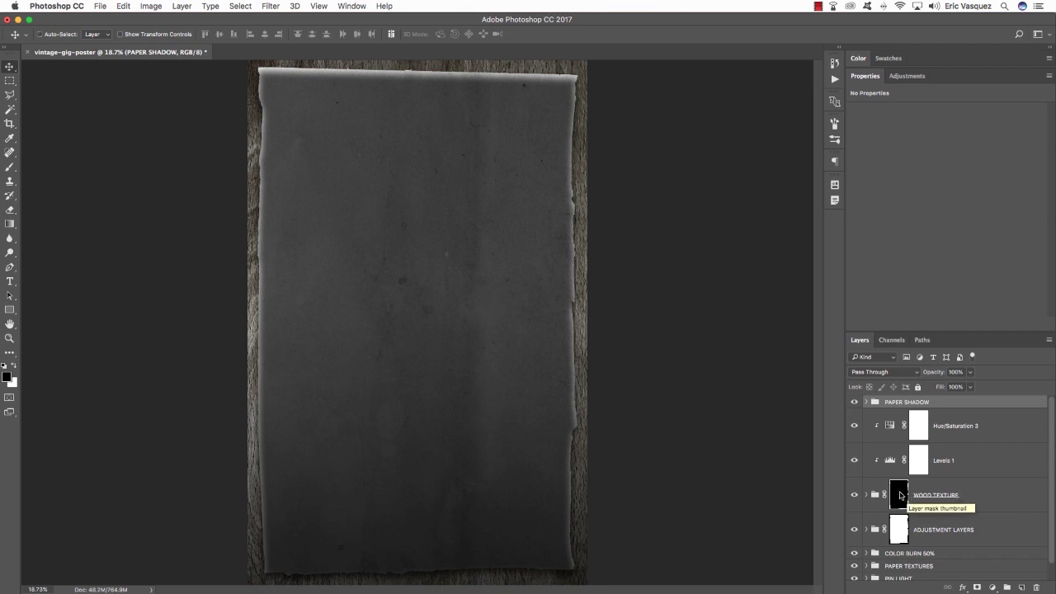
Mask PAPER SHADOW to the poster outline, compare it on and off, and collapse Properties.
super+click(899, 495)
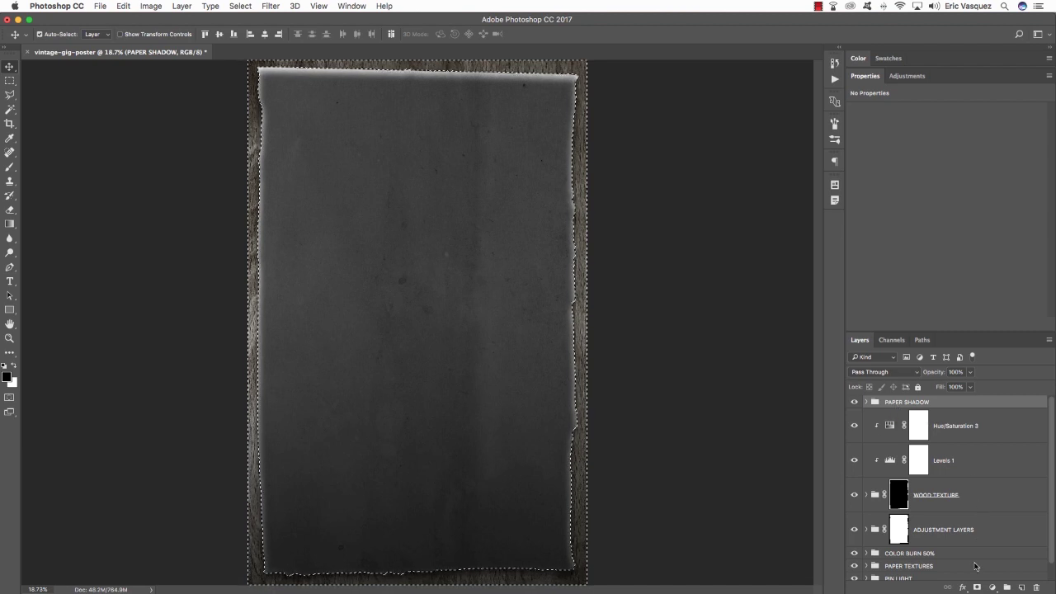
click(977, 587)
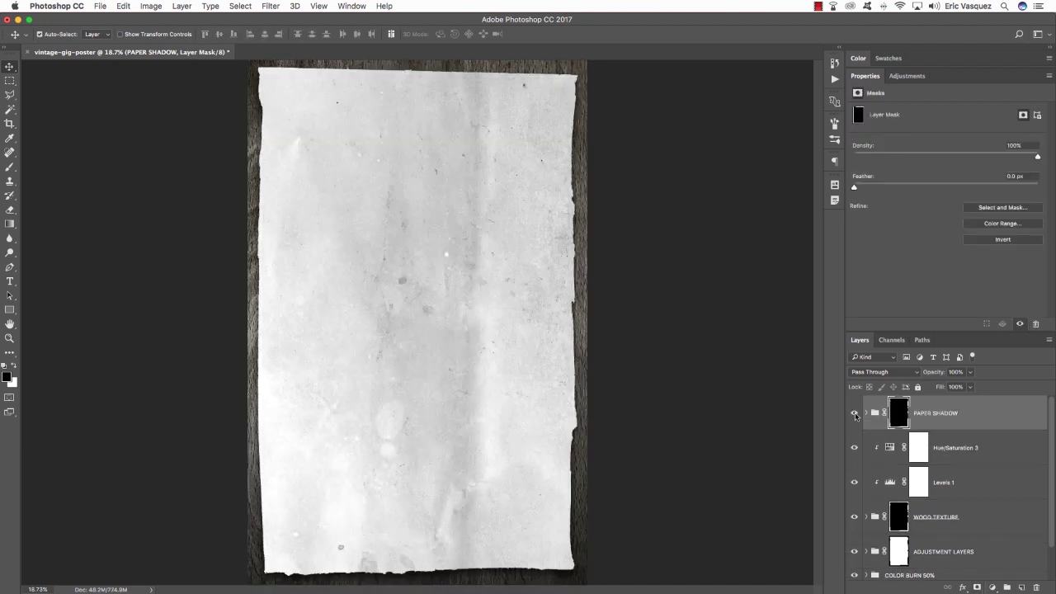
click(855, 416)
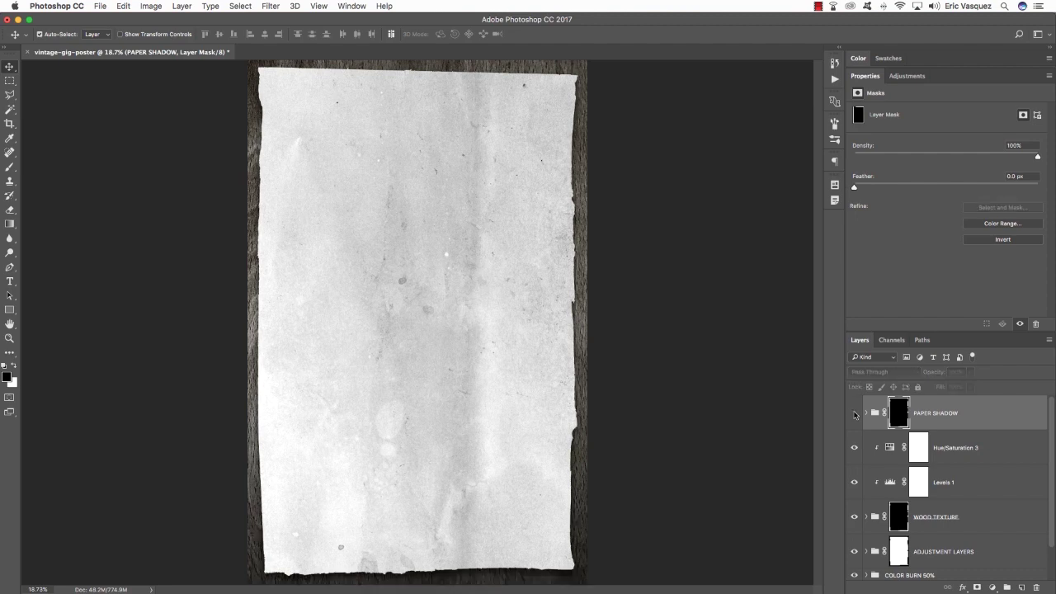
click(854, 414)
click(854, 414)
click(855, 415)
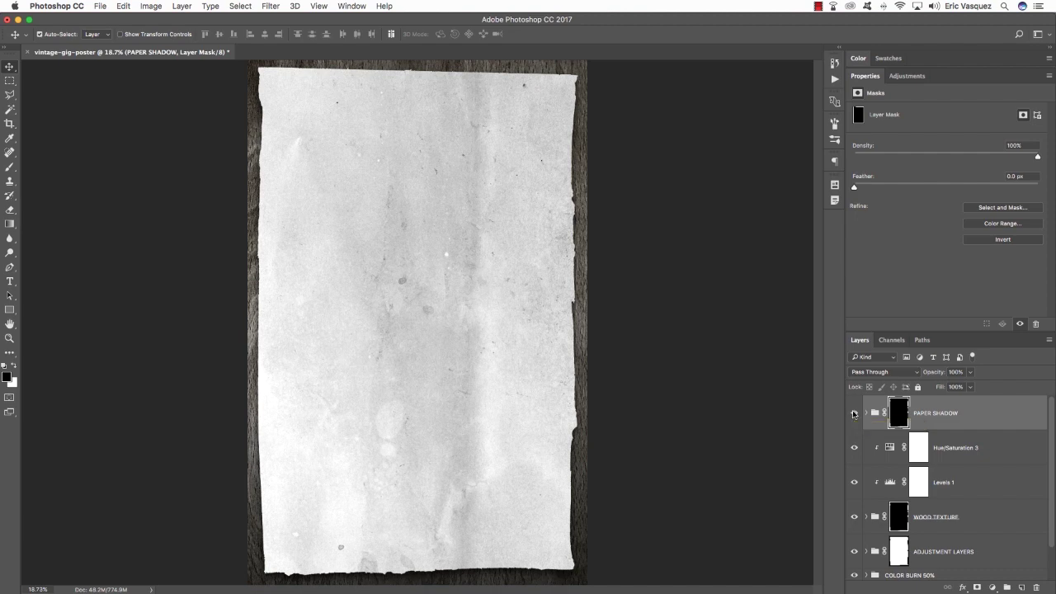
double_click(863, 75)
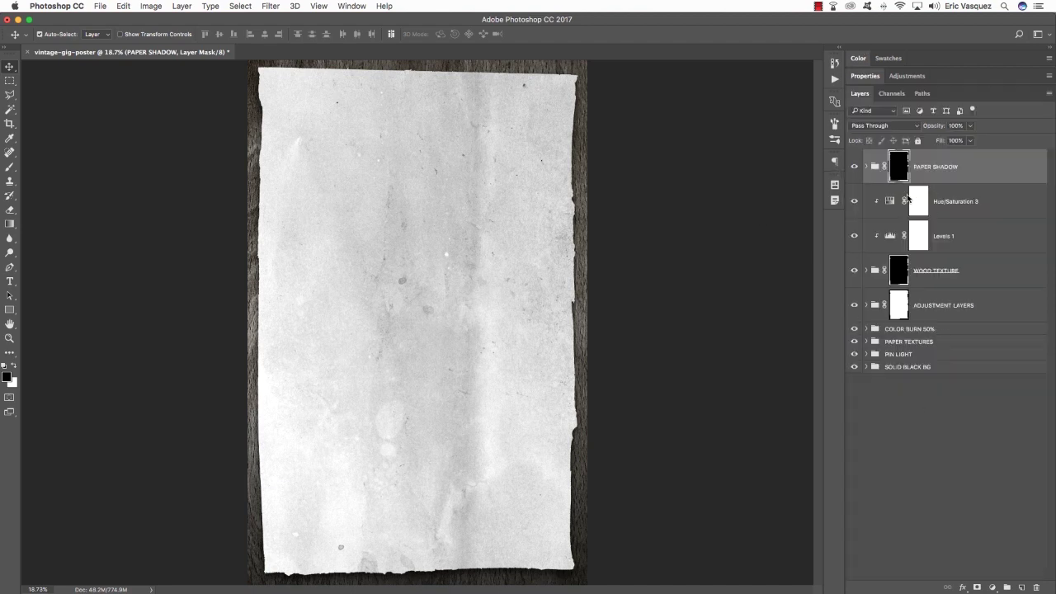
Wrap all layers down to SOLID BLACK BG in a 'BACKGROUND' group and save vintage-gig-poster.psd.
click(866, 167)
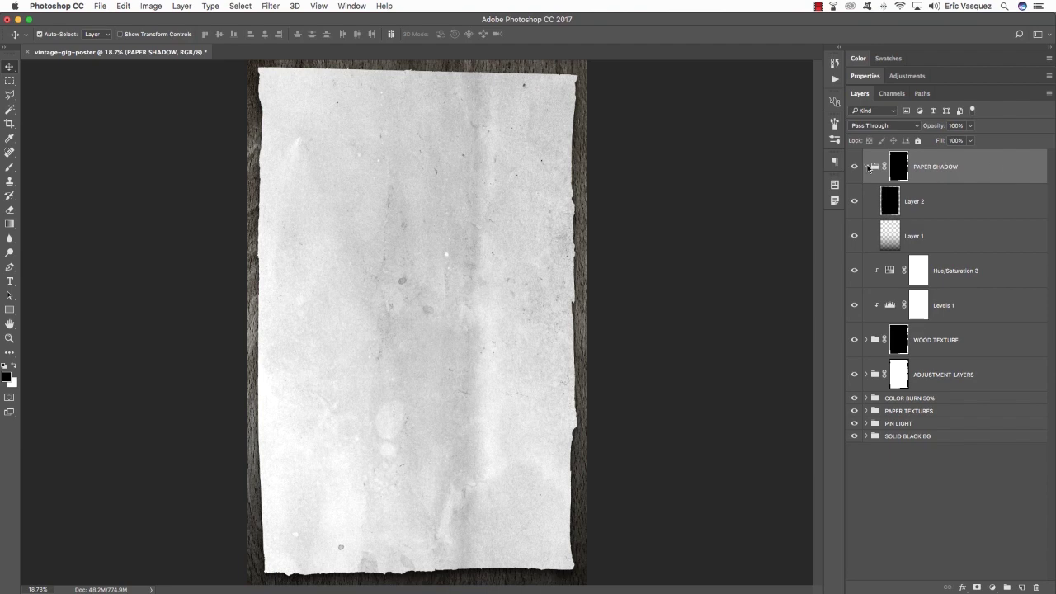
click(866, 167)
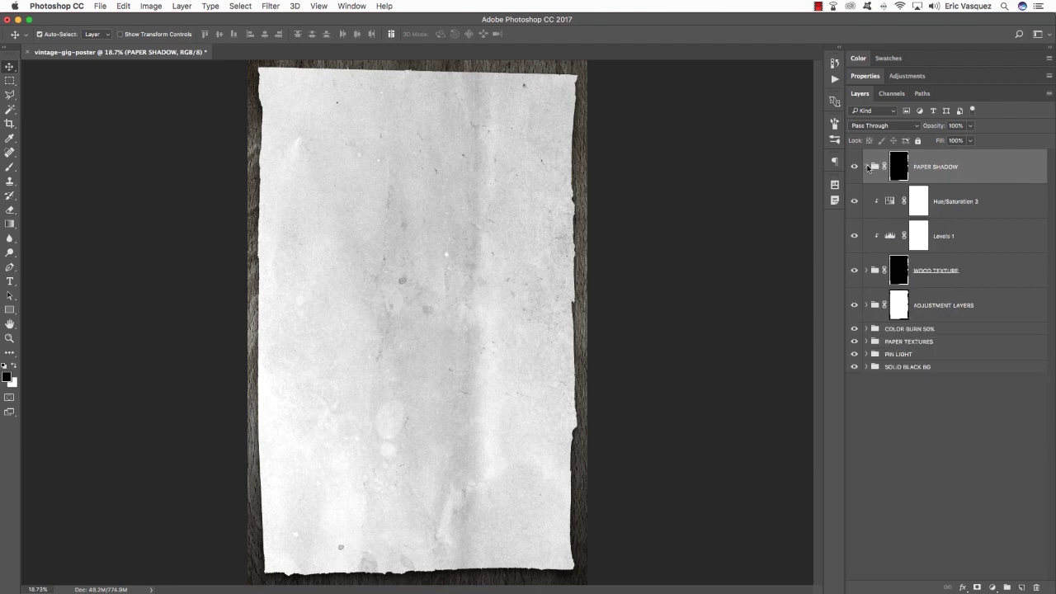
shift+click(948, 368)
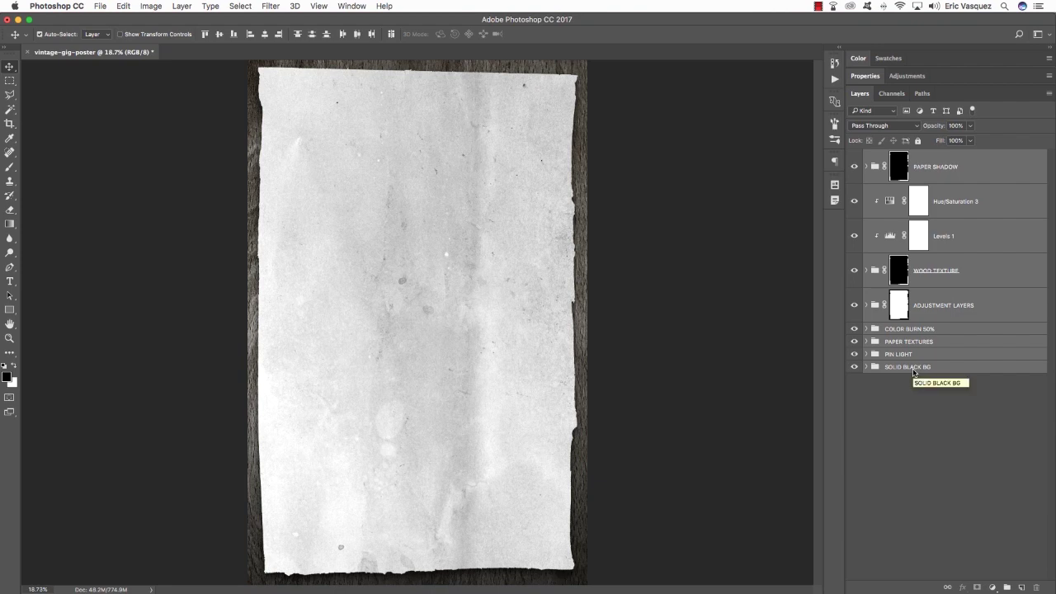
key(super+g)
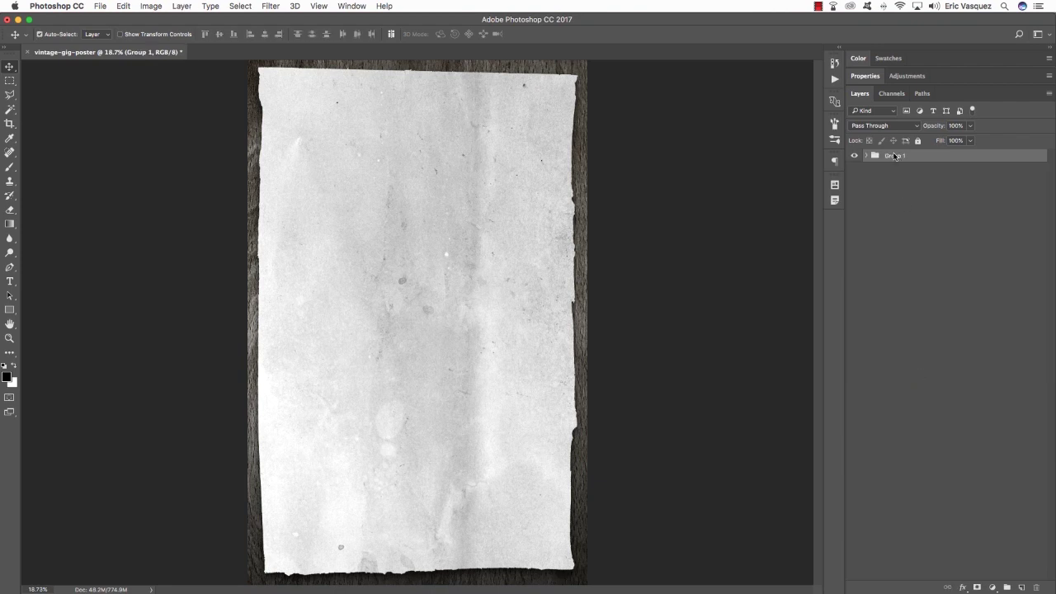
double_click(894, 156)
text(BACKGROUND)
key(Return)
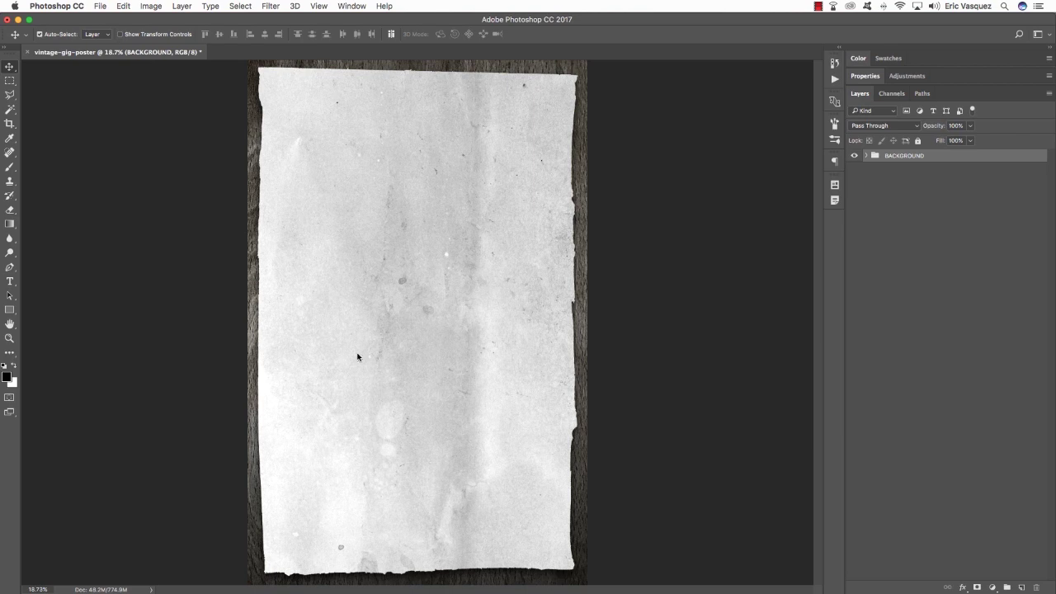
key(super+s)
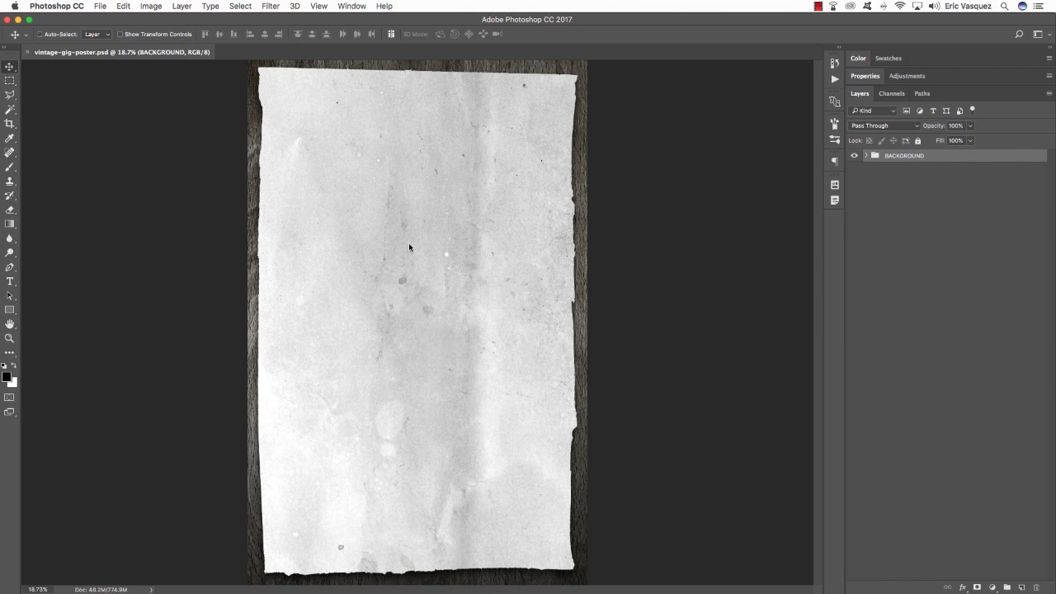
key(super+Tab)
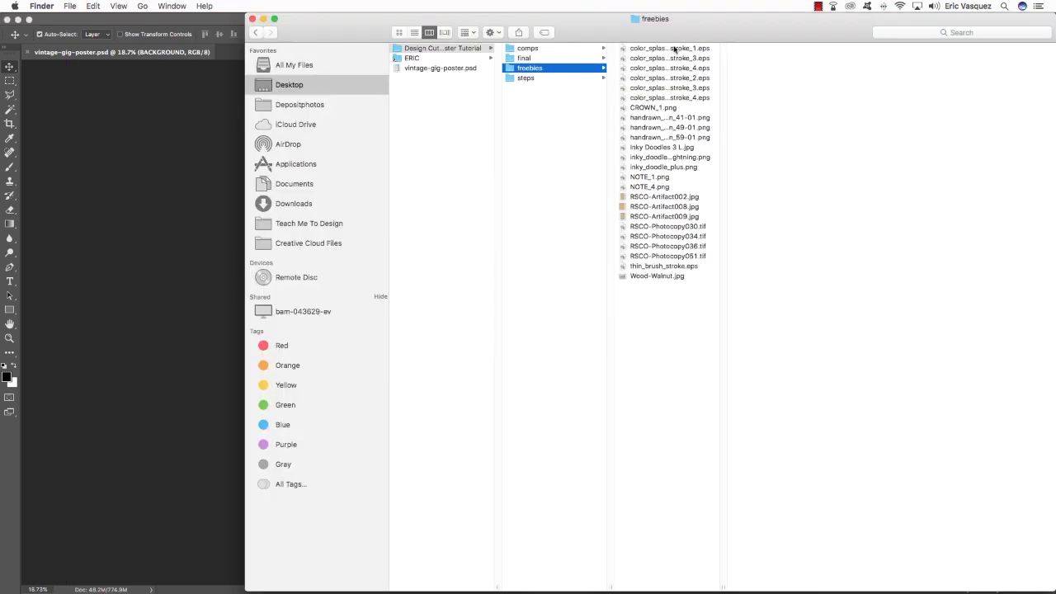
Open color_splash_1_stroke_1.eps from the freebies folder in Illustrator CC via the Dock icon.
click(674, 48)
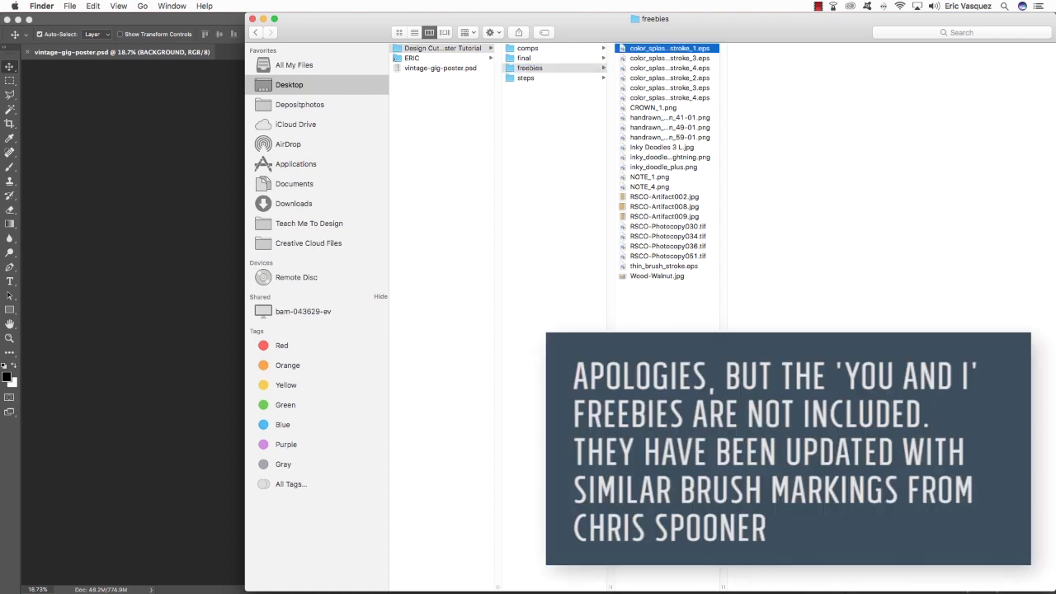
drag(725, 584, 757, 579)
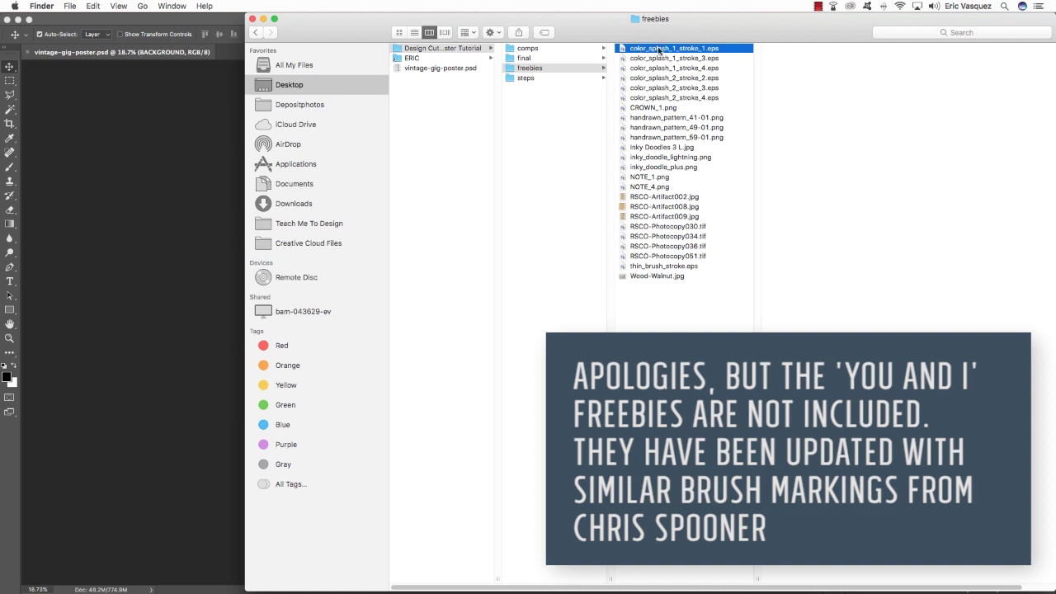
drag(666, 50, 672, 286)
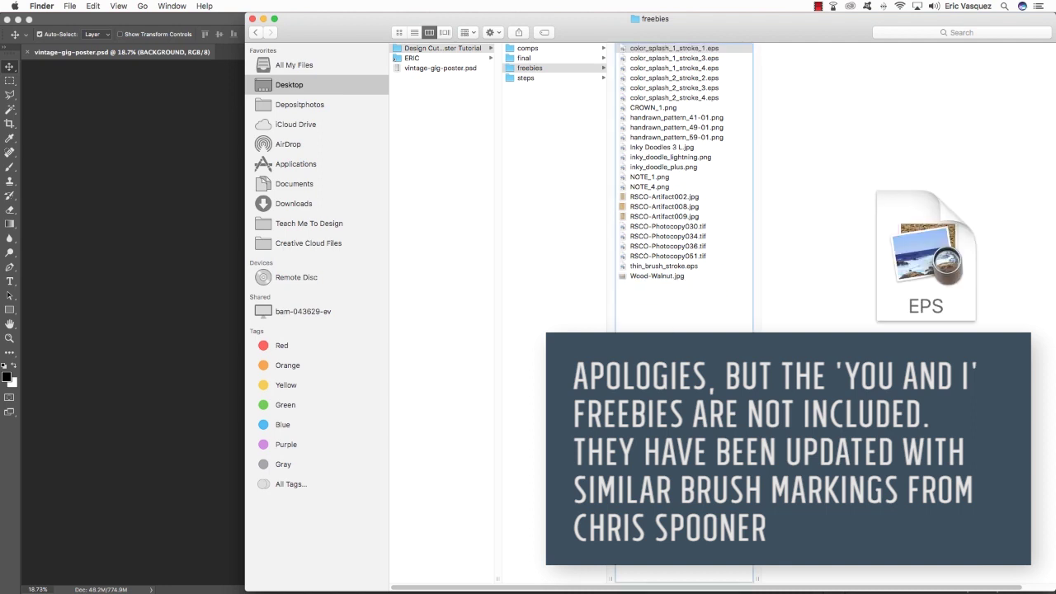
drag(673, 569, 554, 569)
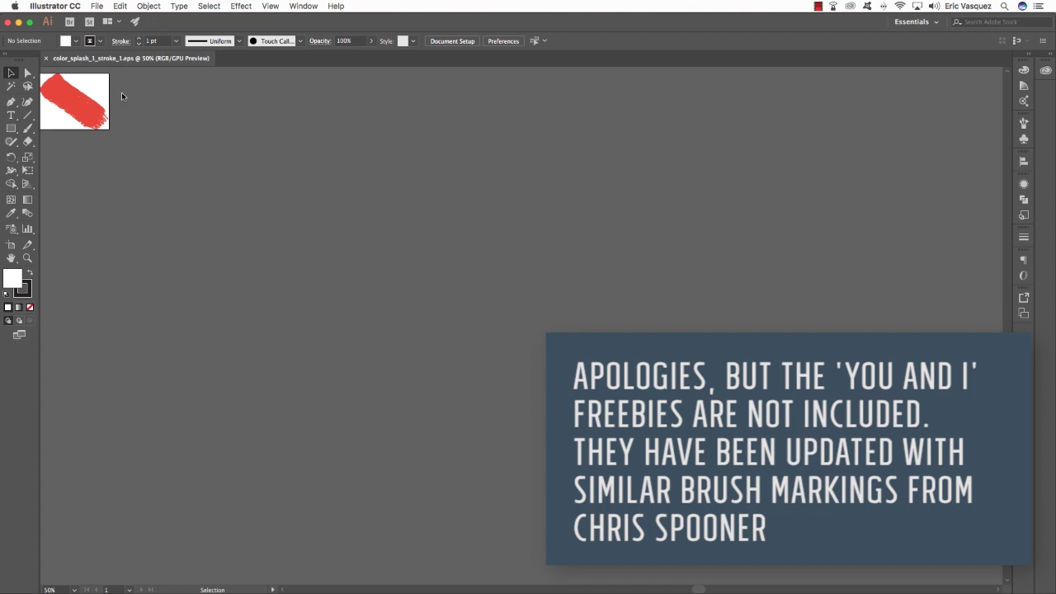
Fit the artboard and select the entire red brush stroke before returning to Photoshop.
key(super+0)
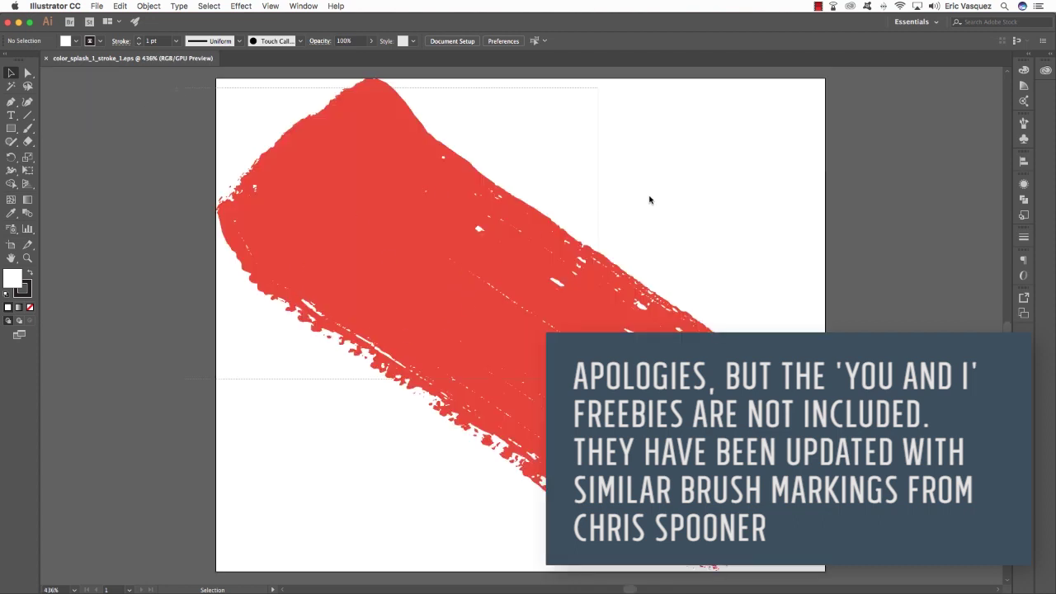
key(super+a)
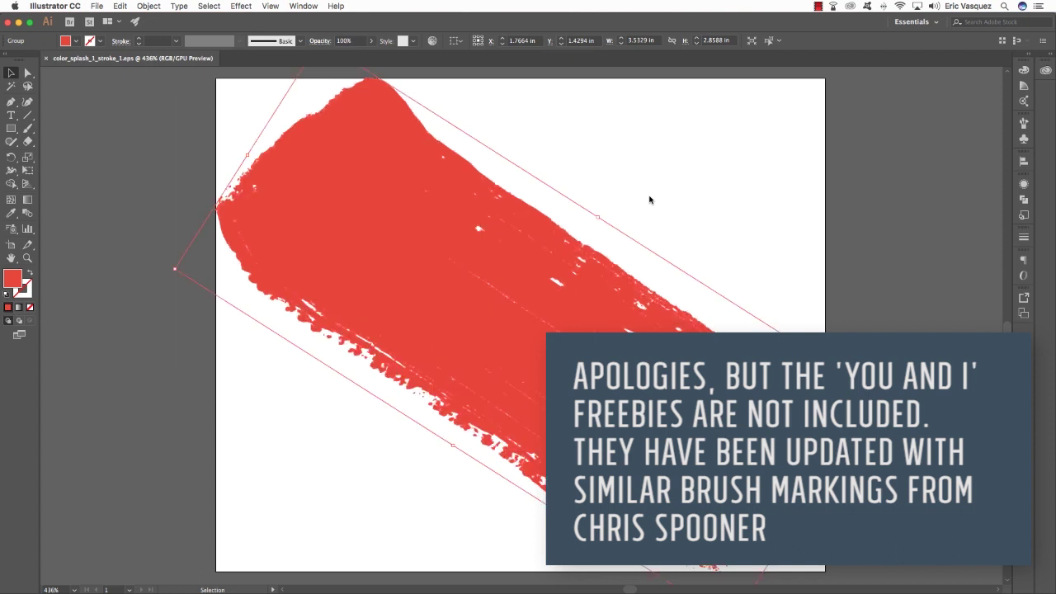
key(super+Tab)
key(super+Tab)
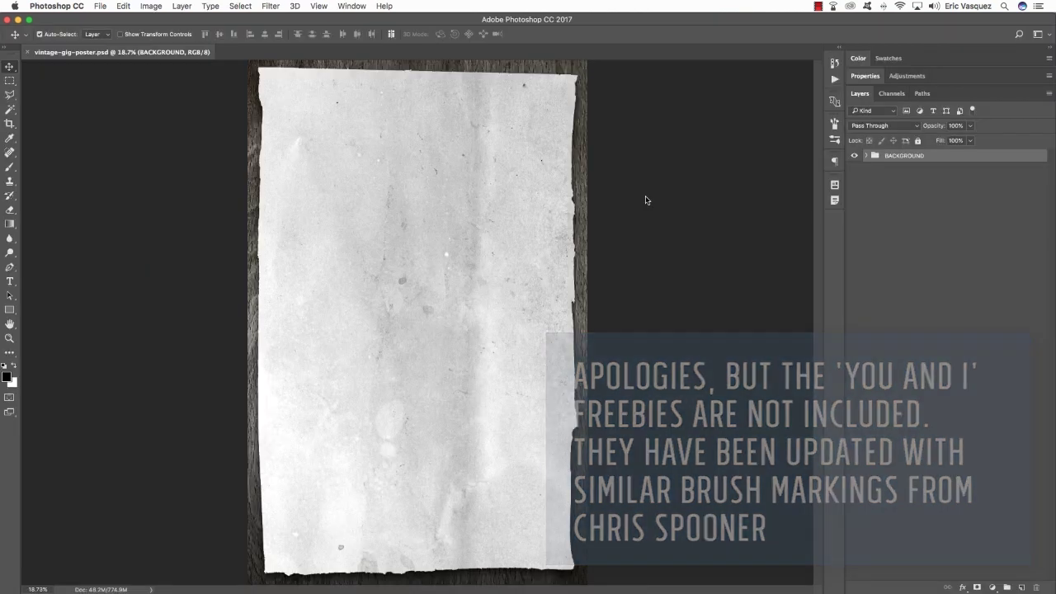
Paste the brush stroke as a Smart Object, rotated roughly horizontal near the paper's top.
key(super+v)
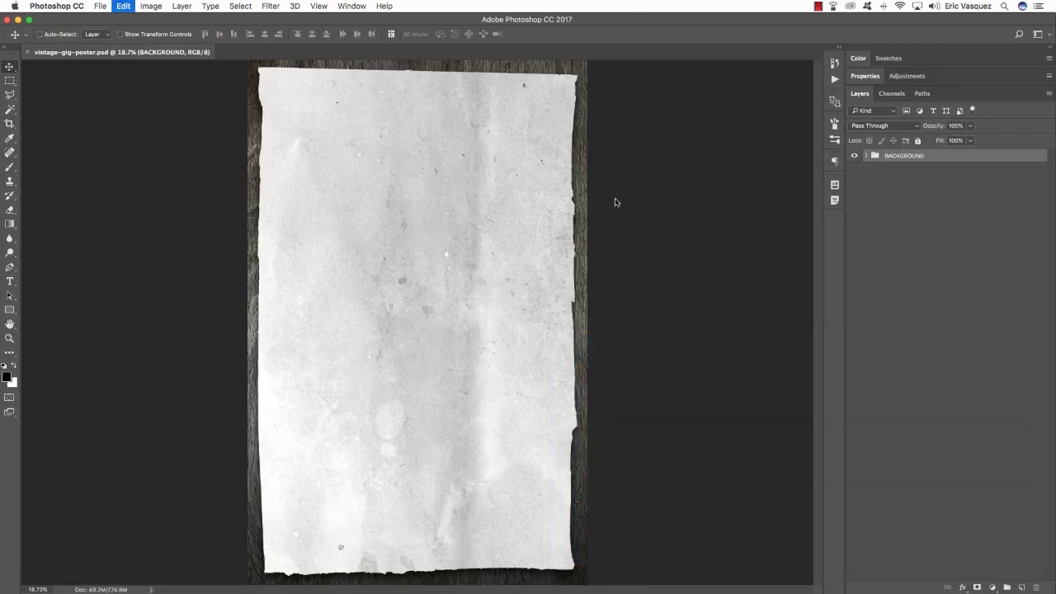
drag(338, 266, 488, 164)
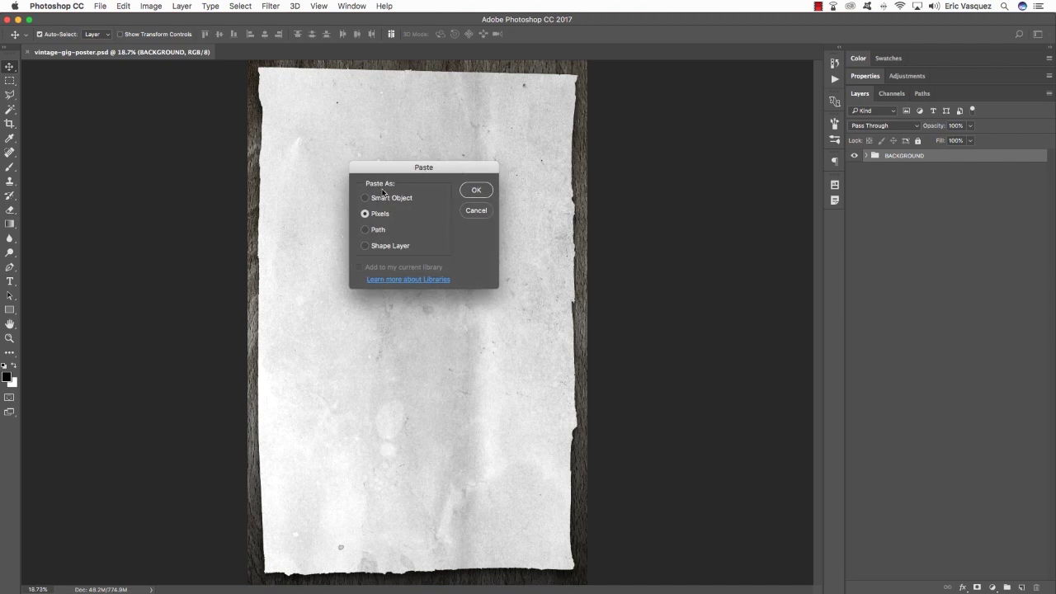
click(380, 198)
key(Return)
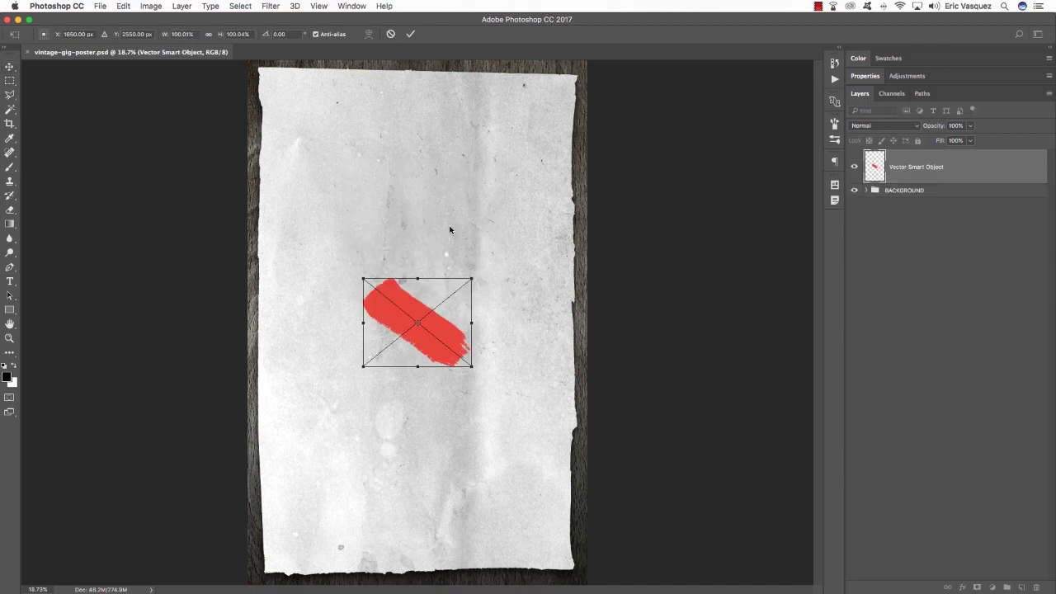
drag(499, 260, 445, 212)
drag(465, 264, 512, 82)
drag(449, 152, 440, 147)
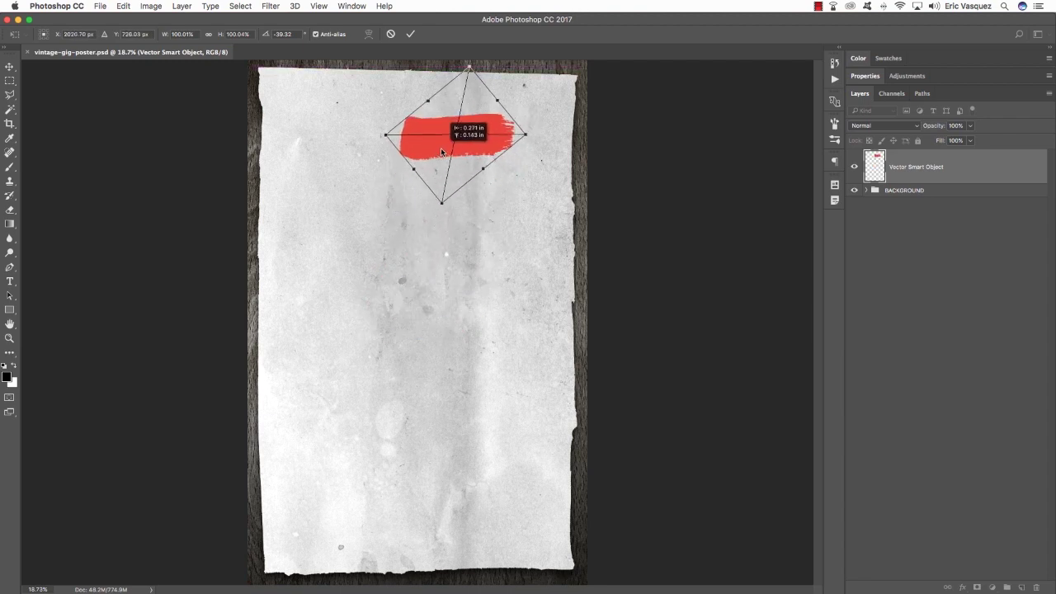
key(Return)
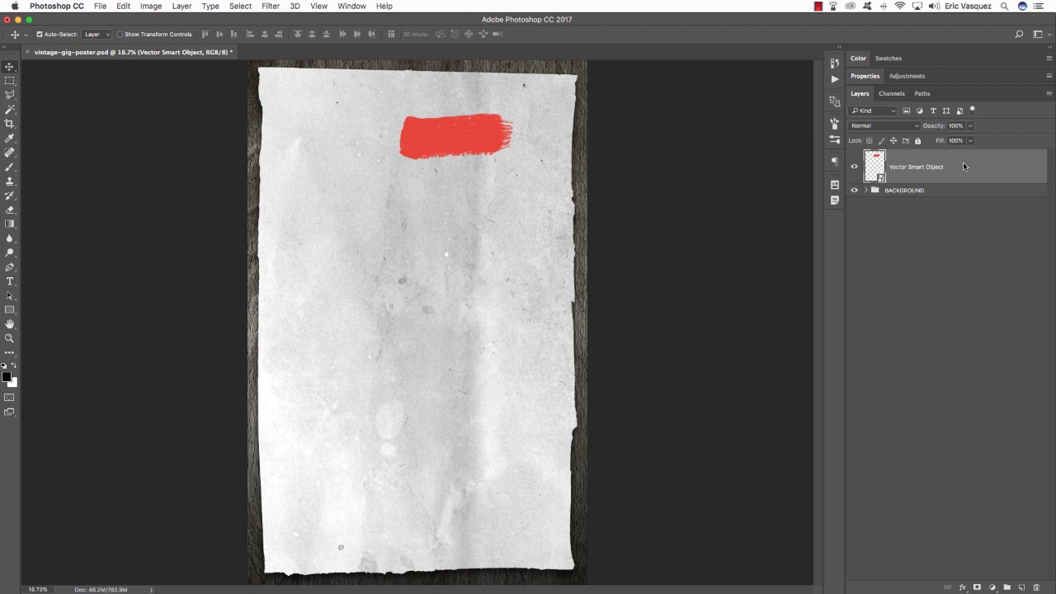
right_click(962, 162)
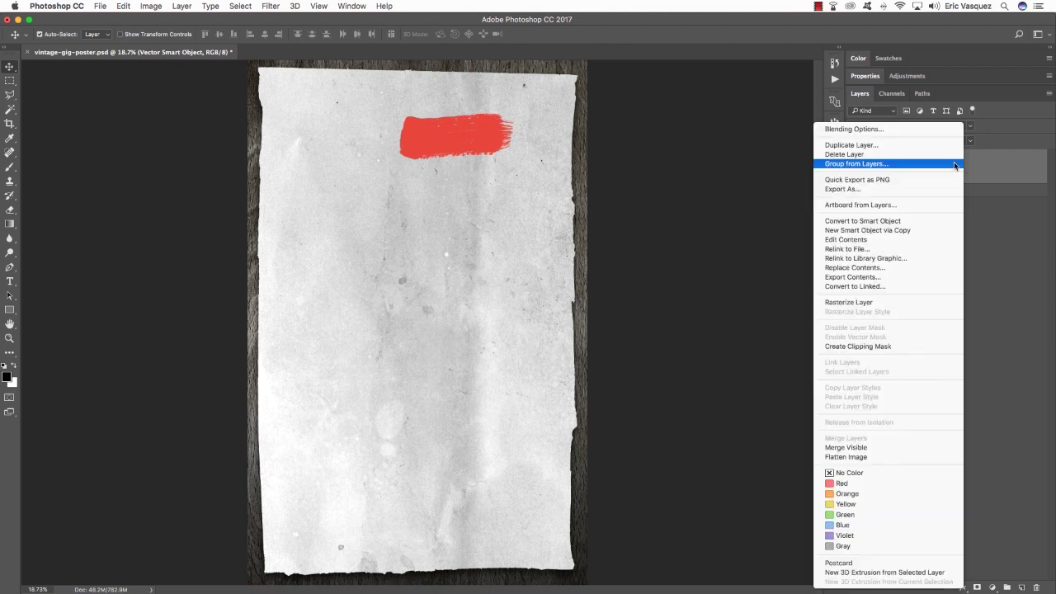
click(867, 302)
Stretch the stroke wide, thin it, and tilt it to about -2.75° across the paper's top.
key(super)
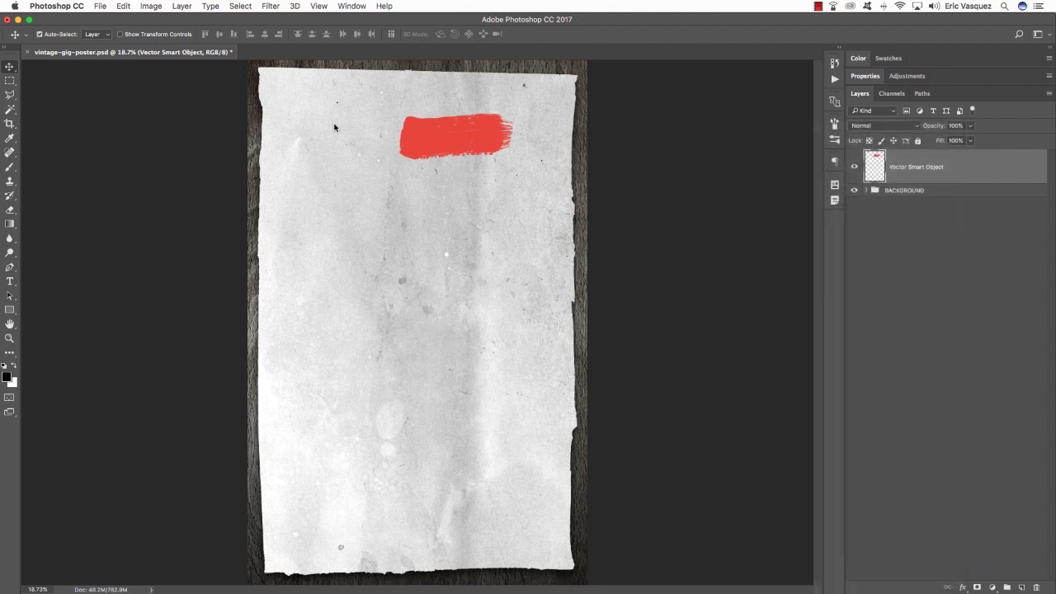
key(super+t)
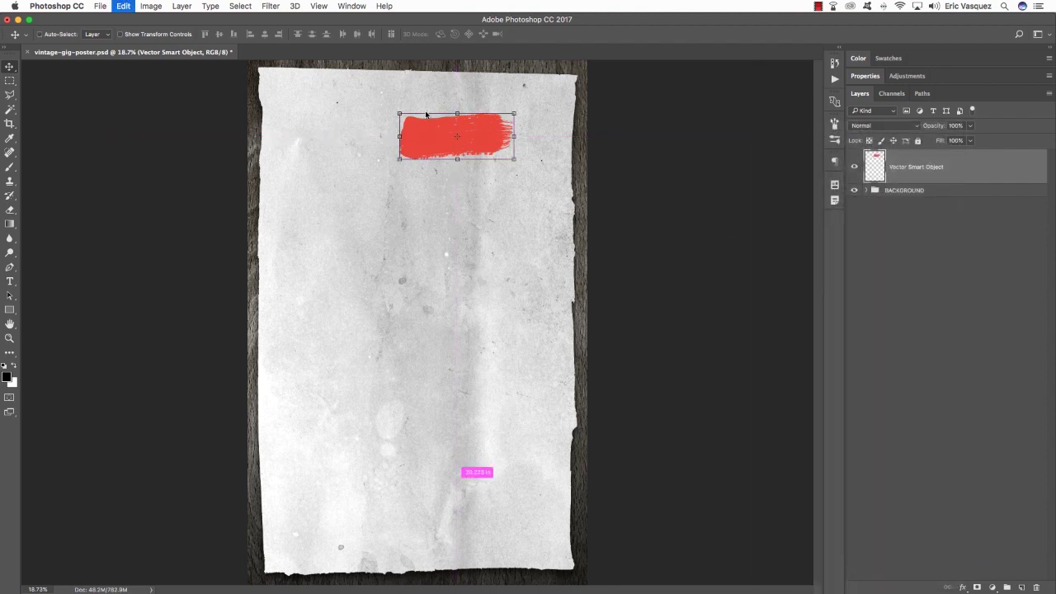
drag(400, 137, 284, 137)
drag(514, 137, 562, 139)
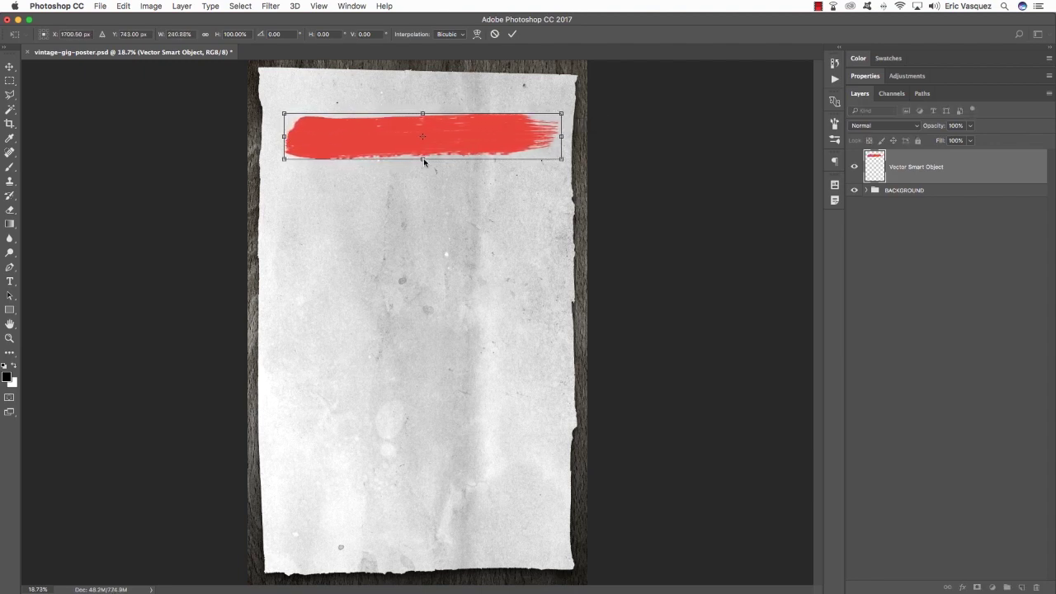
drag(424, 160, 427, 153)
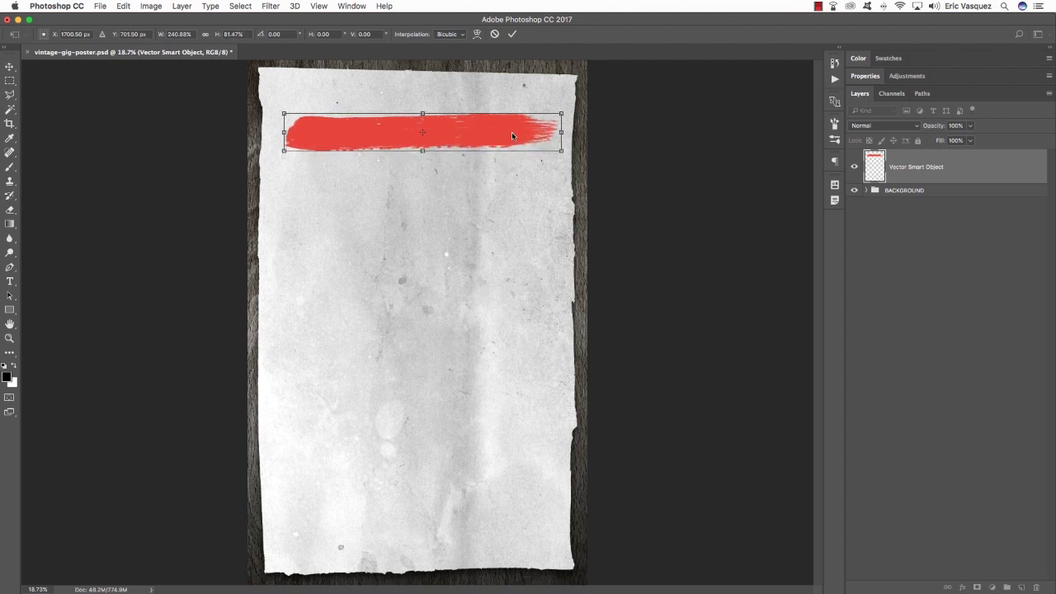
mouse_move(512, 129)
mouse_down()
mouse_move(512, 119)
mouse_move(528, 154)
mouse_up()
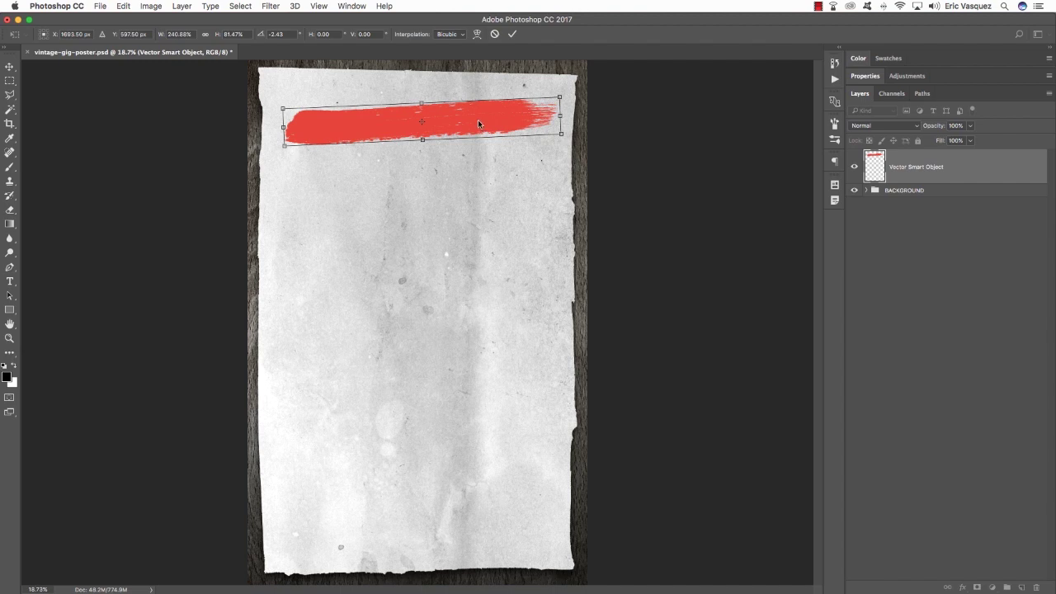
drag(477, 122, 471, 121)
drag(528, 157, 527, 153)
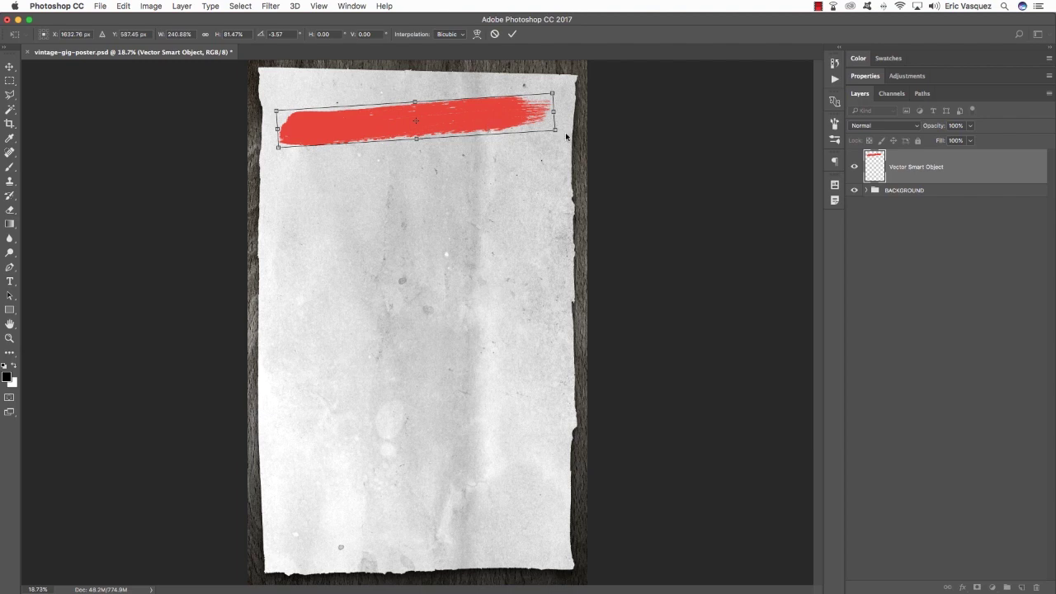
drag(565, 139, 565, 139)
drag(565, 138, 562, 139)
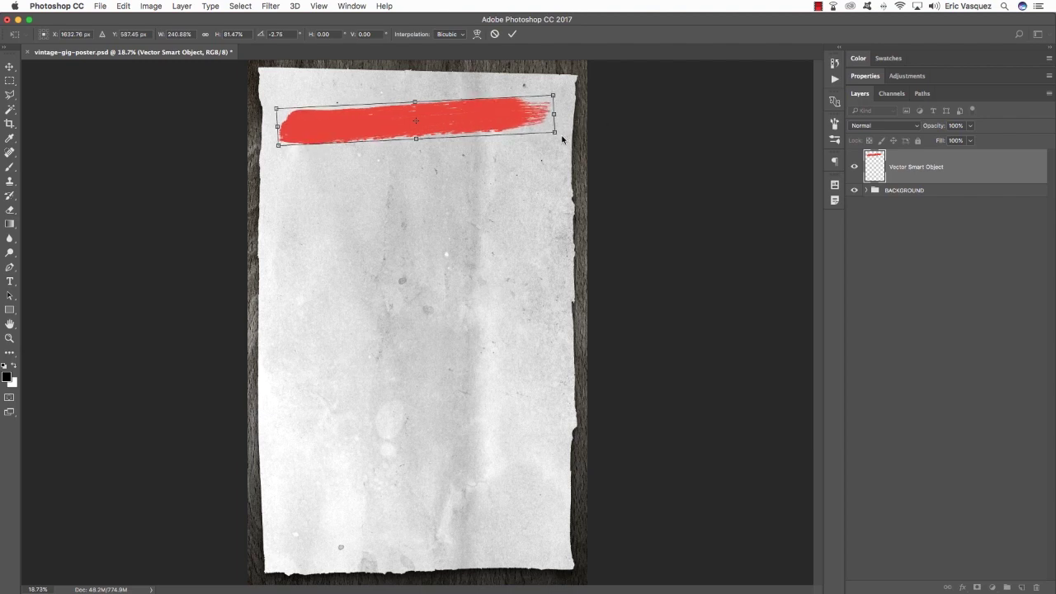
key(Return)
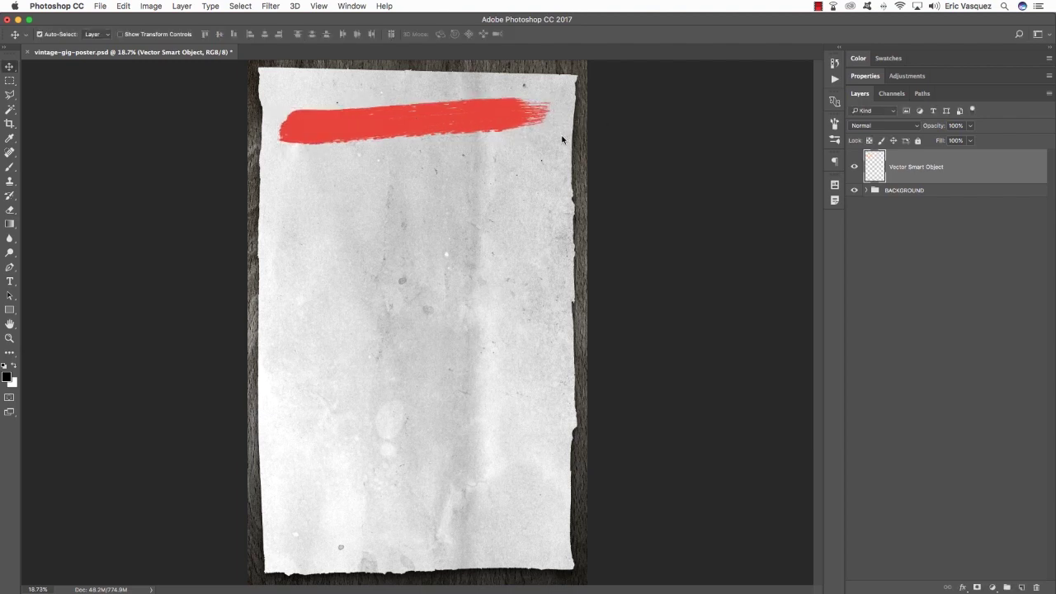
Rename the smart object layer to the pasted file name.
double_click(930, 168)
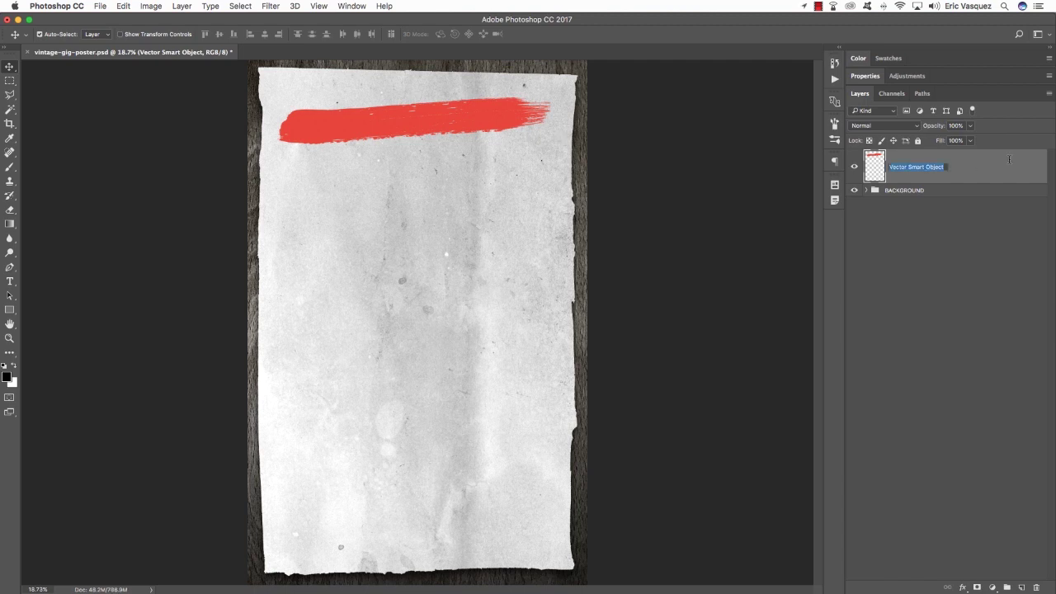
text(color_splash_1_stroke_1.eps)
key(Return)
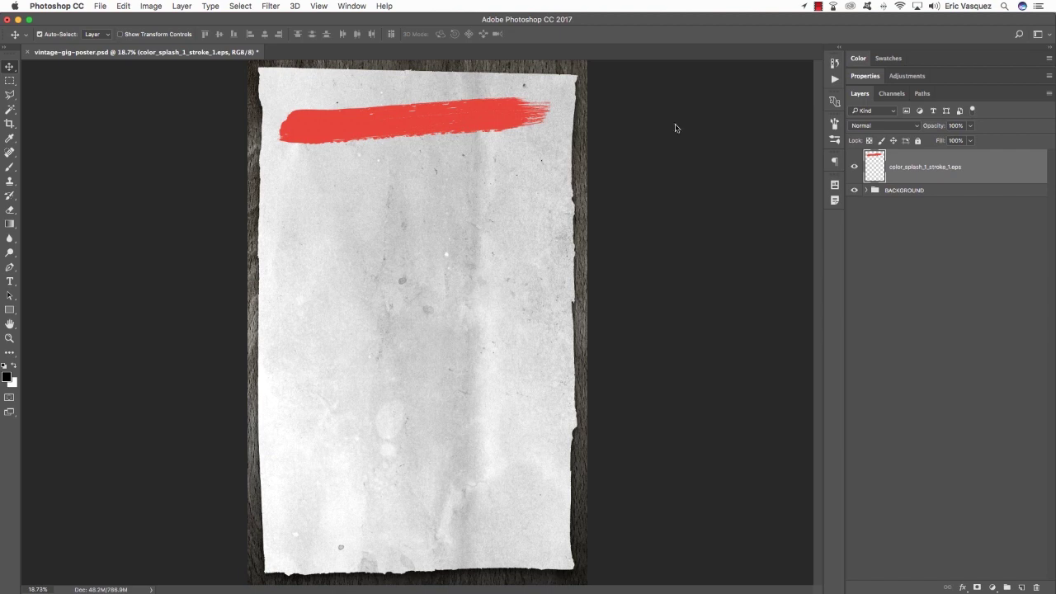
Add a muted brick-red Color Overlay (#954444) to the brush stroke layer.
double_click(1041, 169)
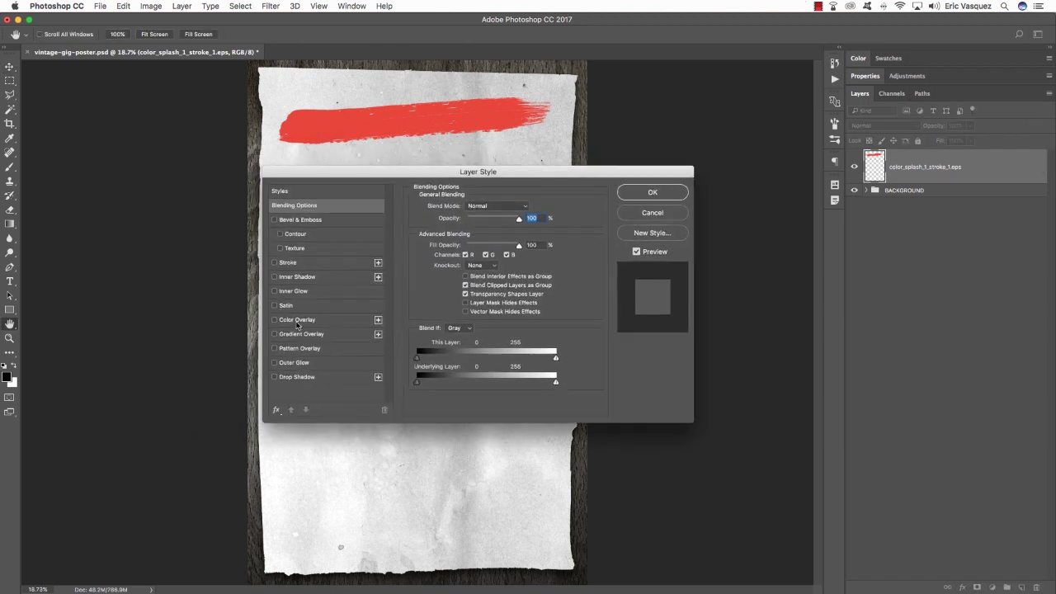
click(296, 319)
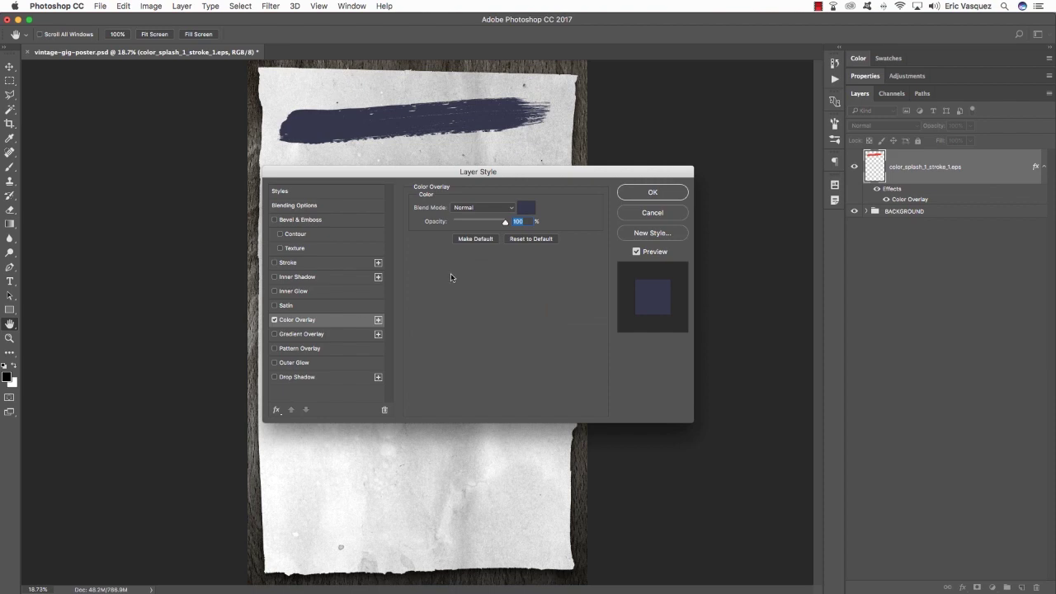
click(525, 208)
drag(590, 155, 266, 227)
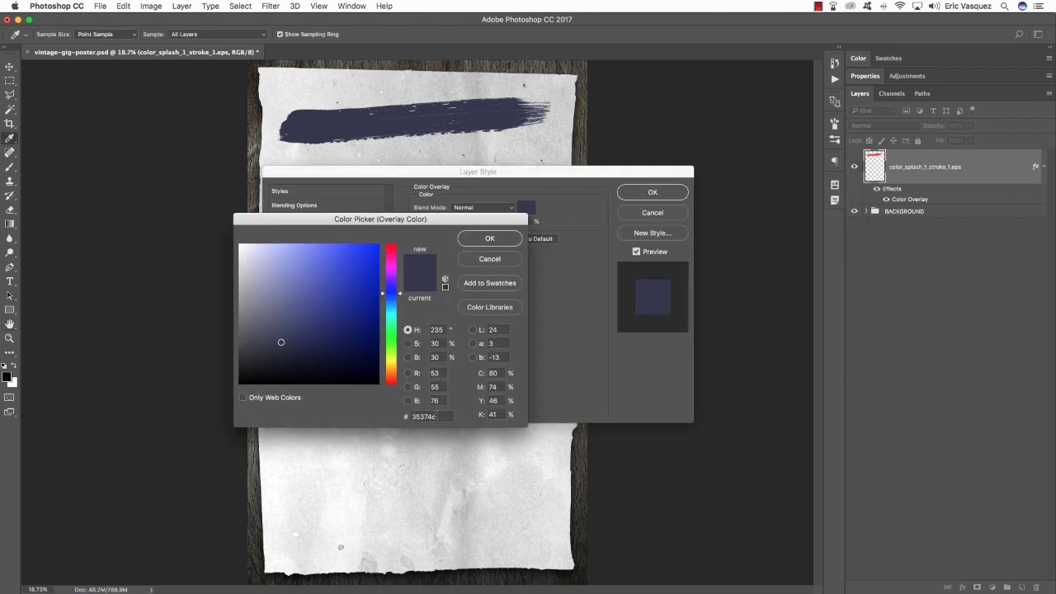
click(431, 416)
text(954)
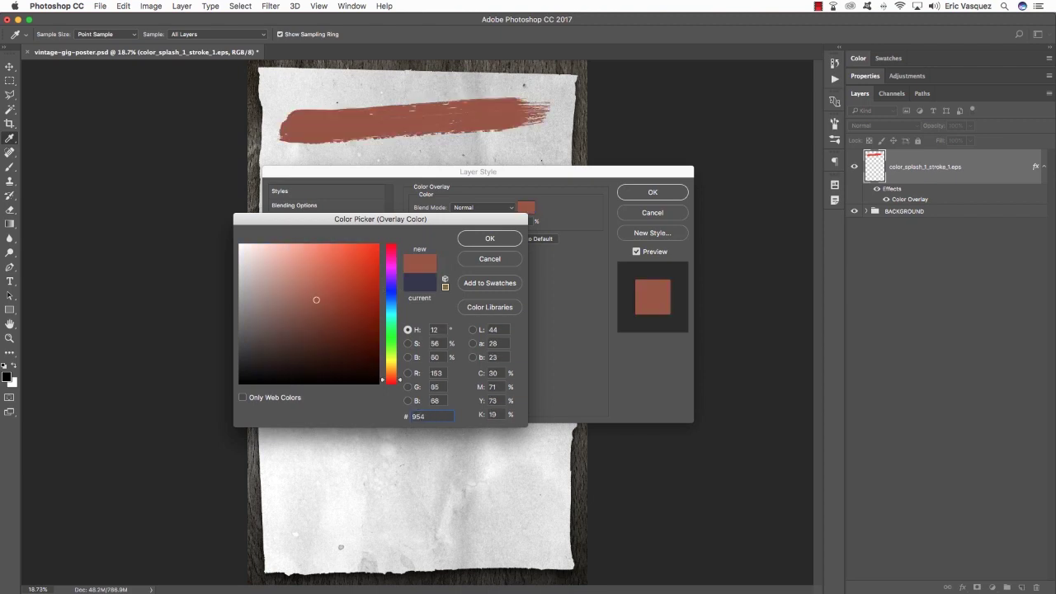
text(444)
key(Return)
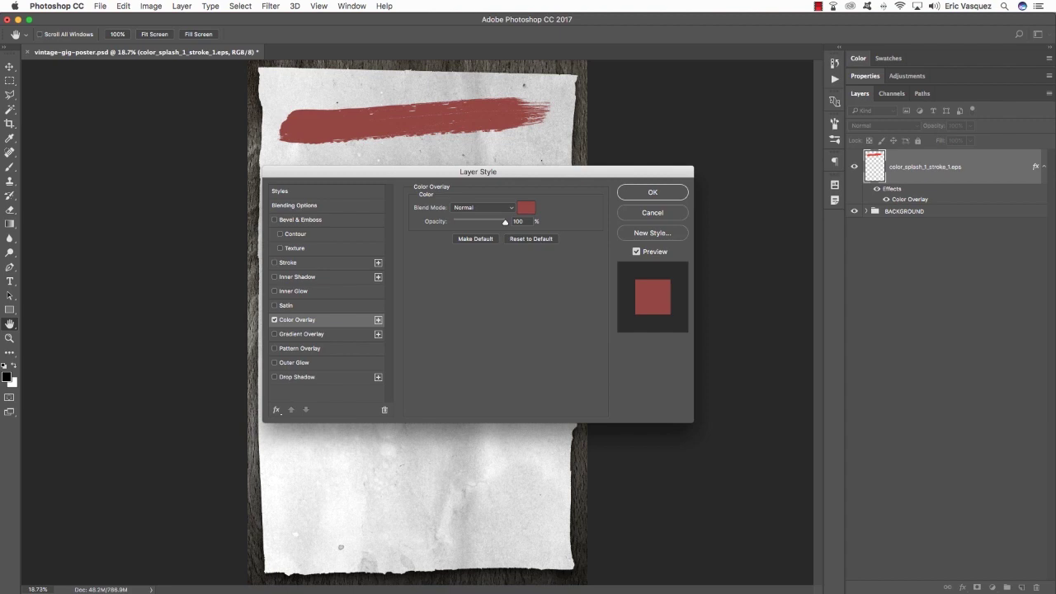
key(Return)
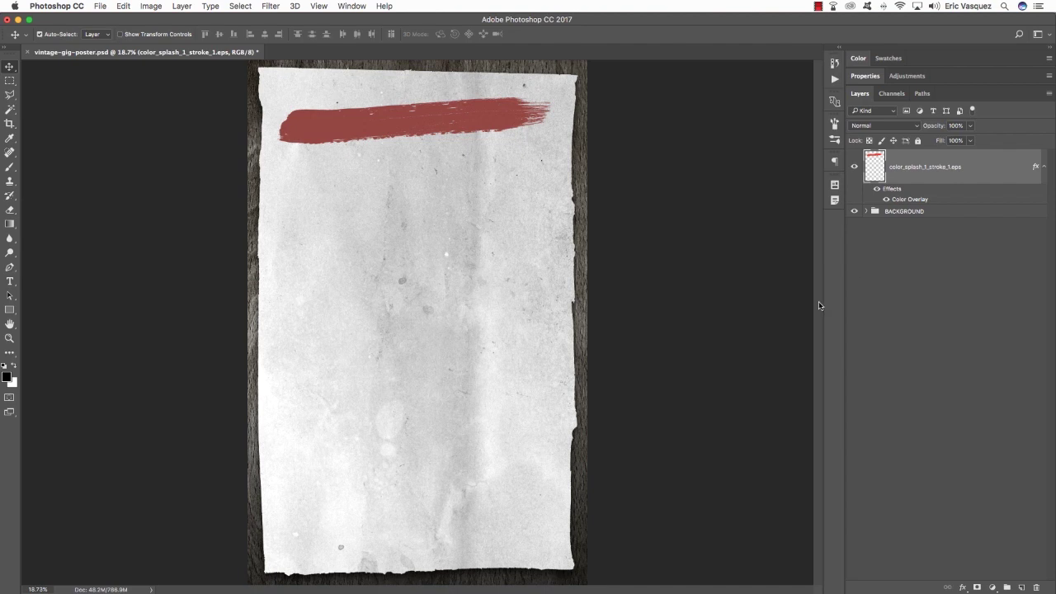
Add a new empty layer above the stroke and zoom in on the poster's top.
click(1043, 167)
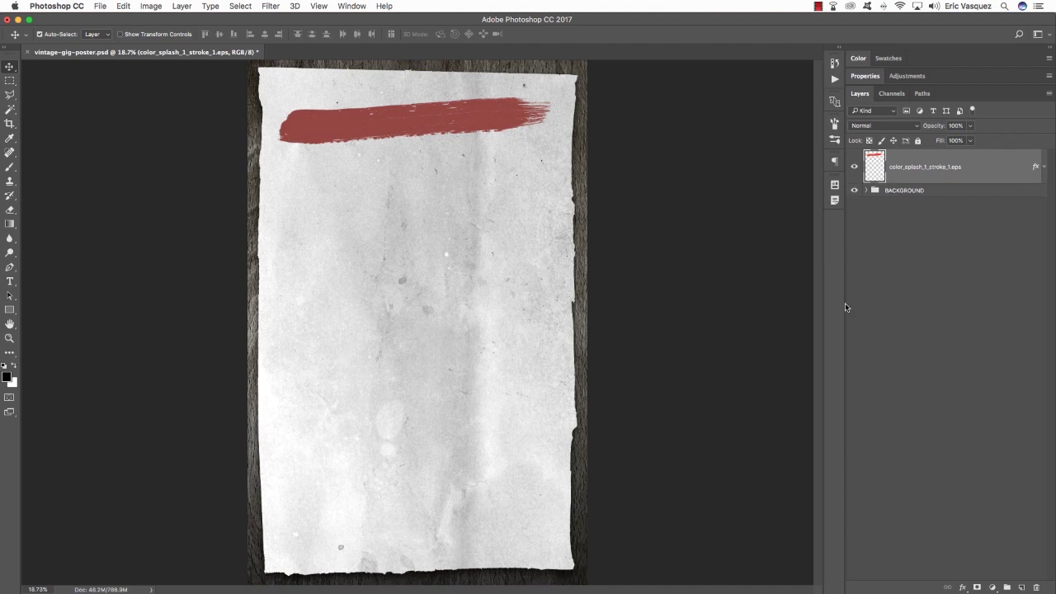
key(super+alt+shift+n)
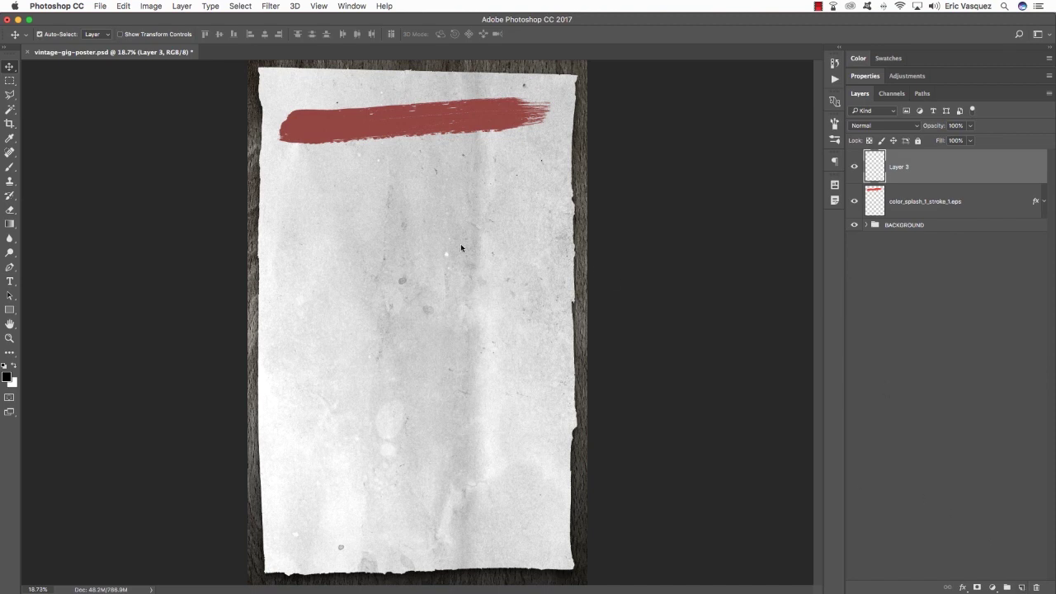
key(super+plus)
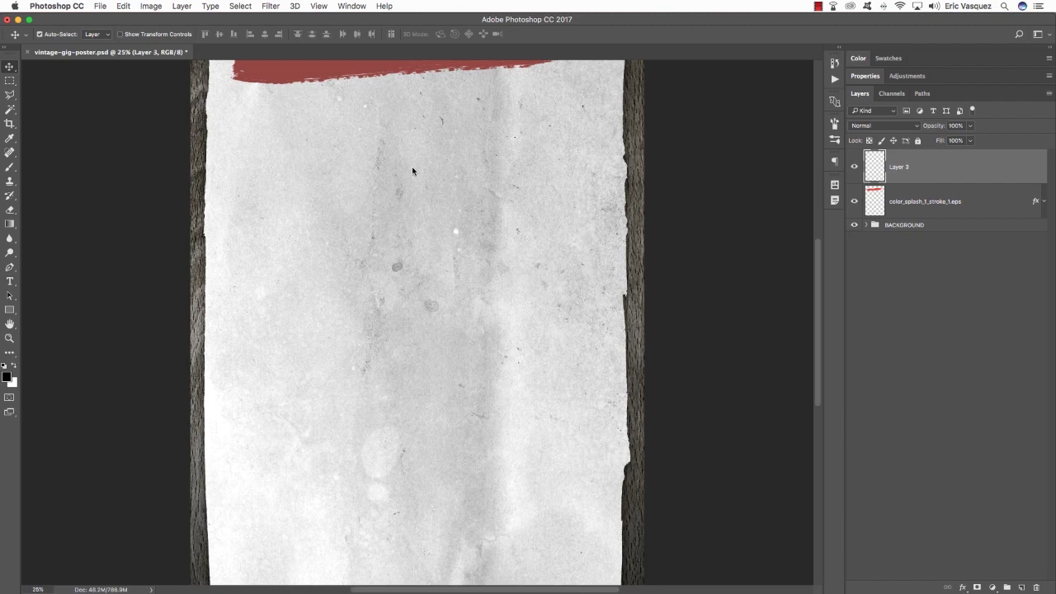
drag(412, 166, 391, 270)
Type the heading 'LIVE FROM THE PSDOME' across the brush stroke and select all its text.
key(t)
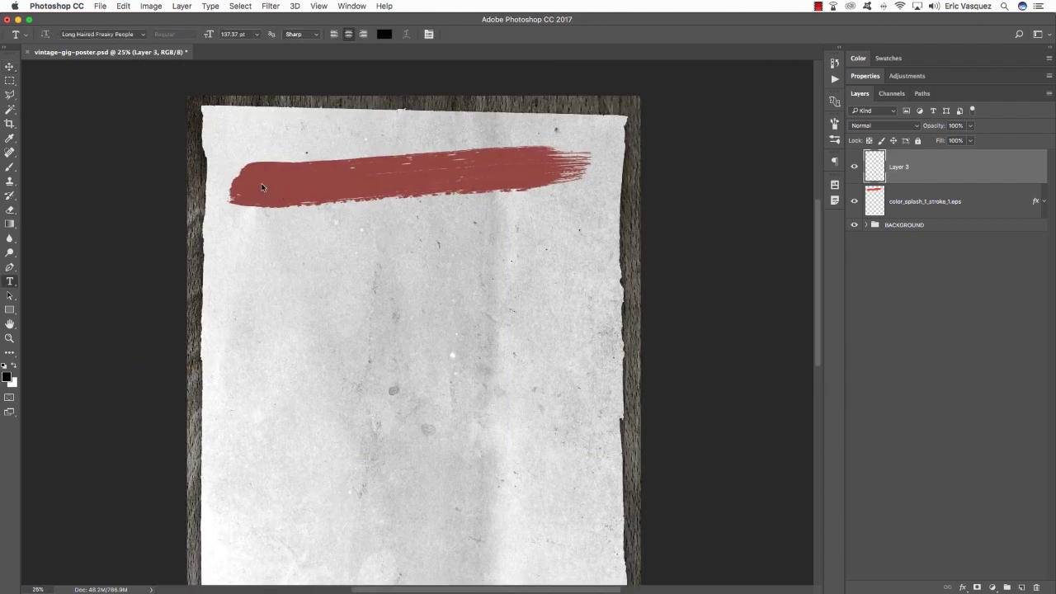
click(260, 193)
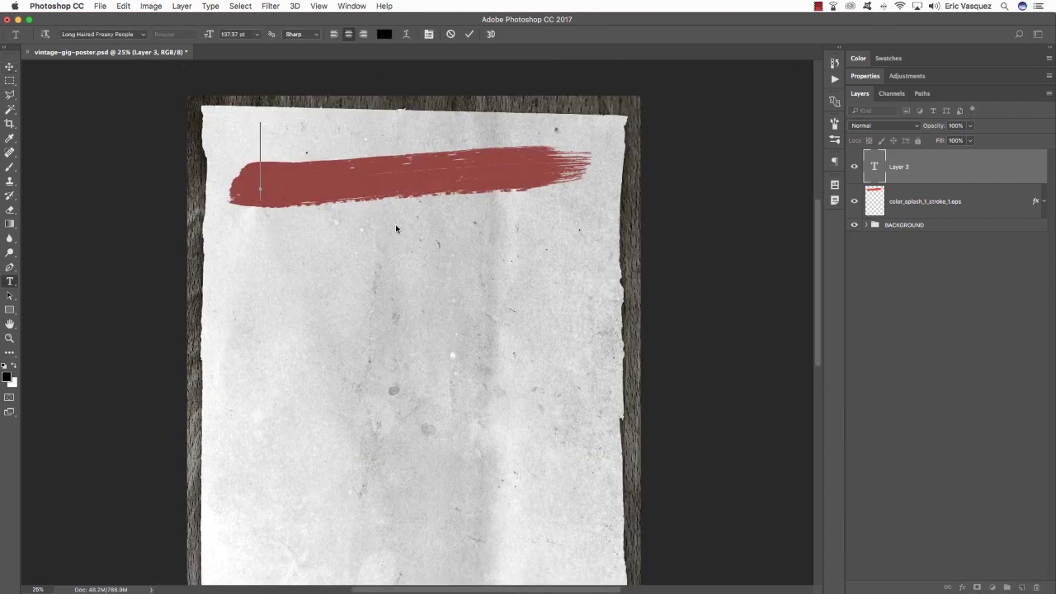
text(LIV)
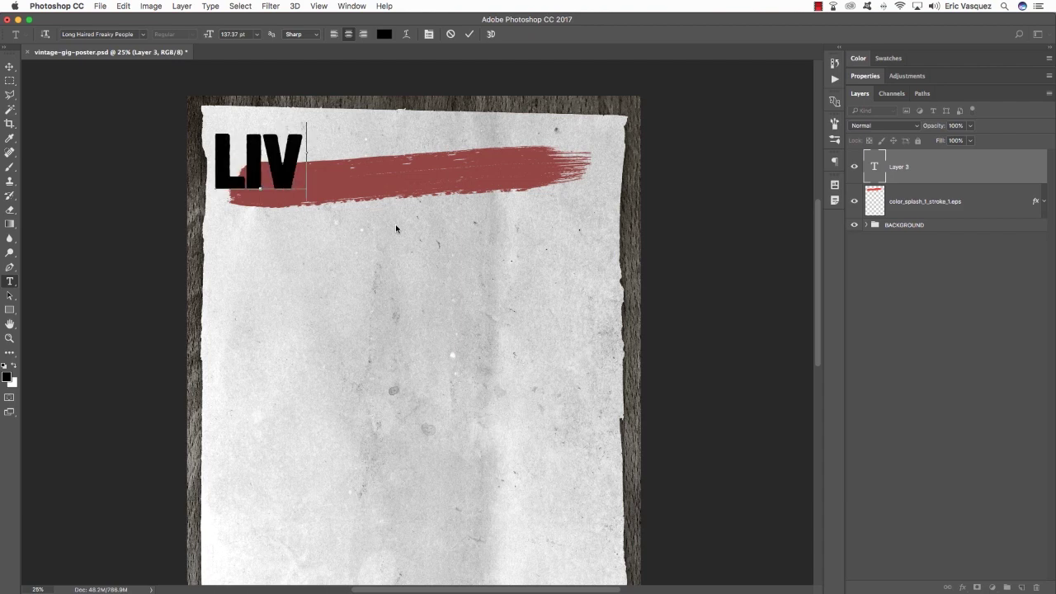
text(E FROM THE P)
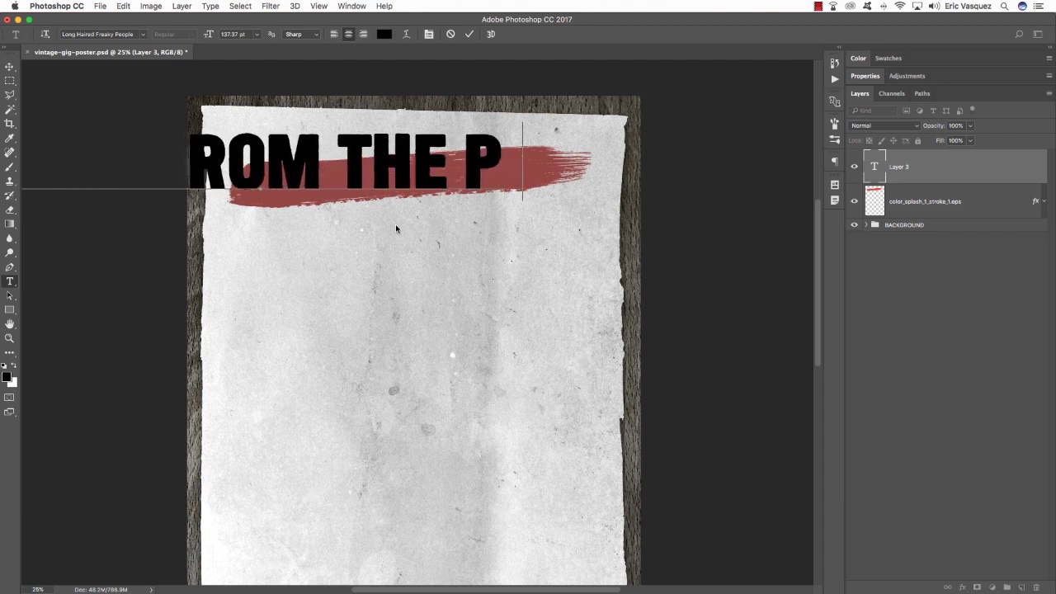
text(SDOME)
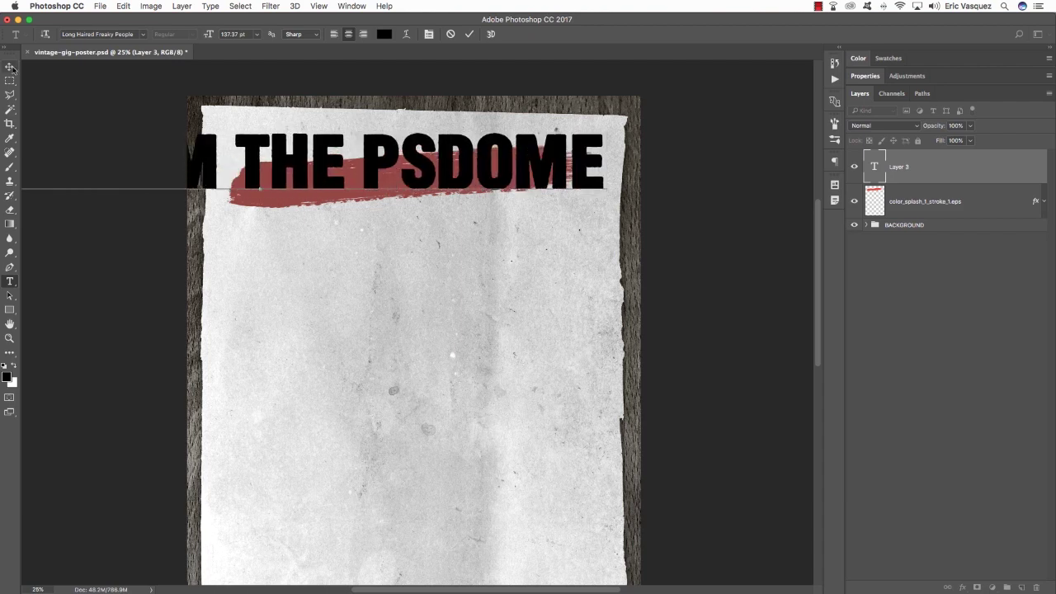
key(super+a)
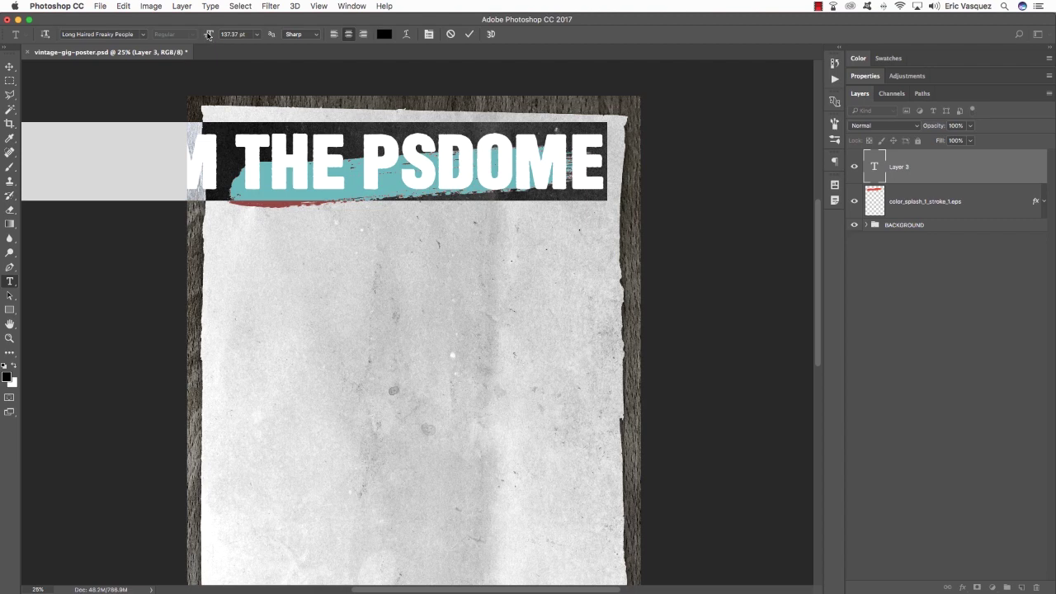
Reduce the heading's font size to 80.37 pt and commit the text.
drag(209, 34, 164, 35)
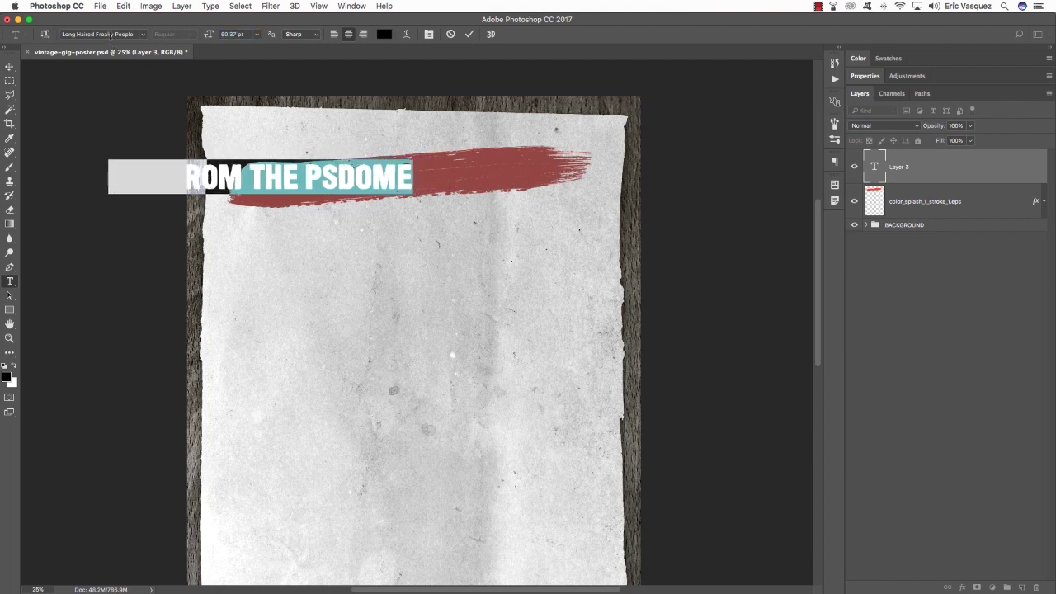
click(97, 34)
click(10, 68)
Move the heading onto the red brush stroke and rotate it about -1.4°.
key(super+t)
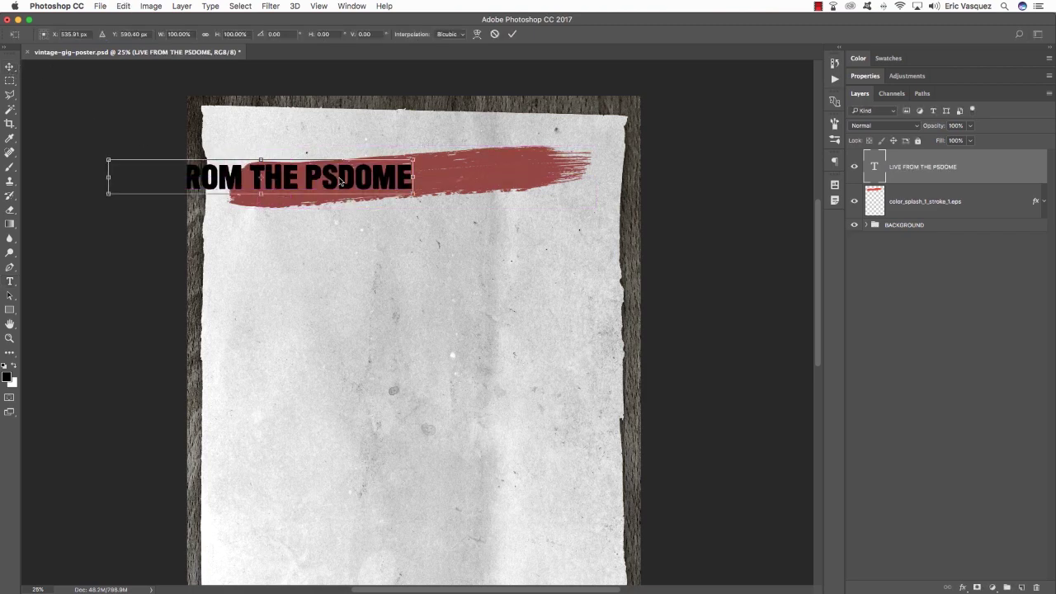
drag(341, 182, 467, 181)
drag(549, 207, 554, 207)
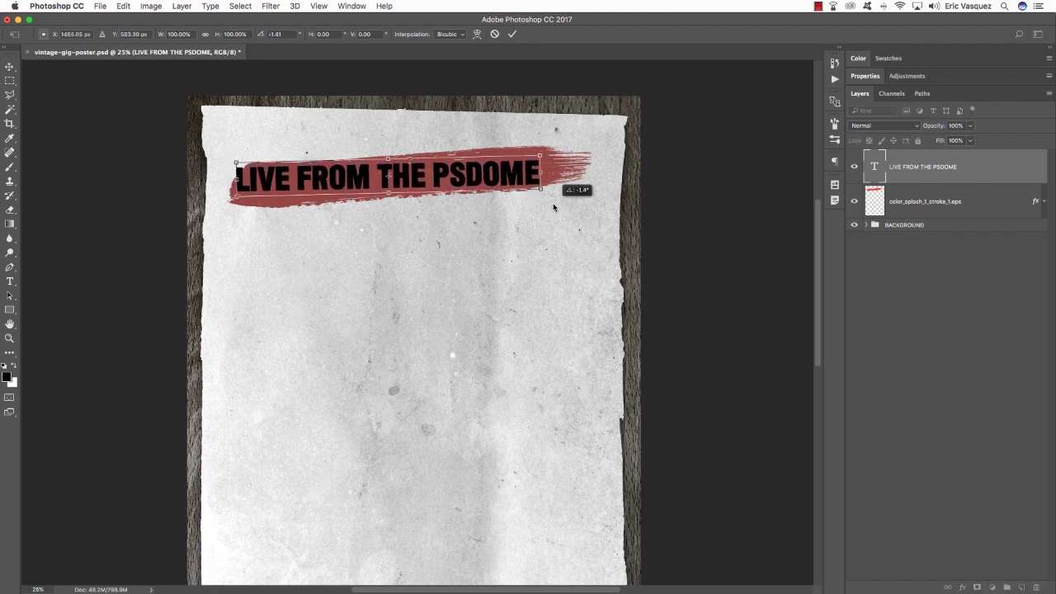
key(Return)
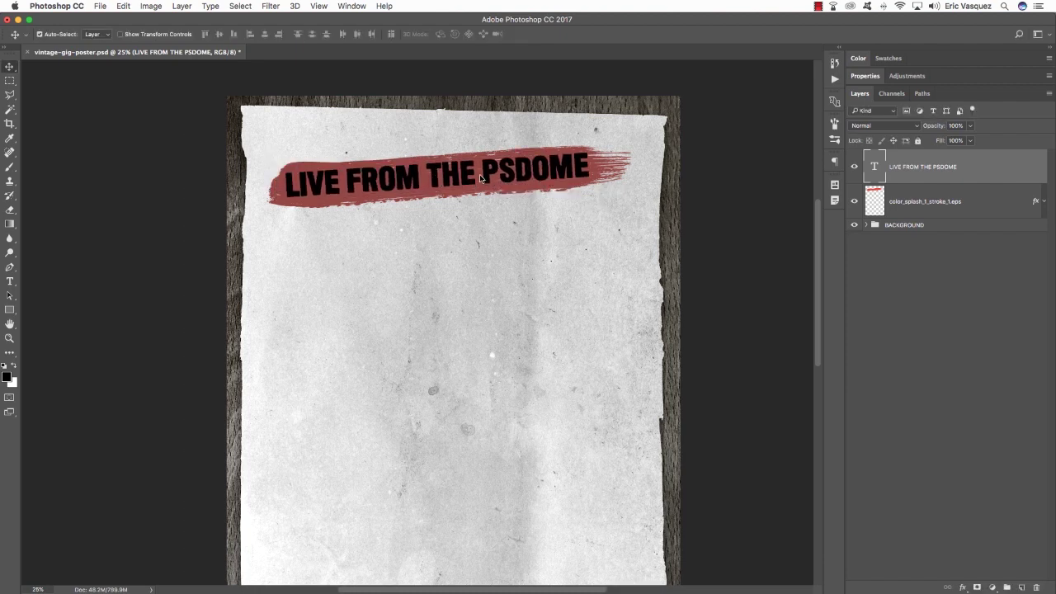
Give the heading a light grey #CACACA Color Overlay and nudge it slightly right.
double_click(1041, 163)
click(296, 319)
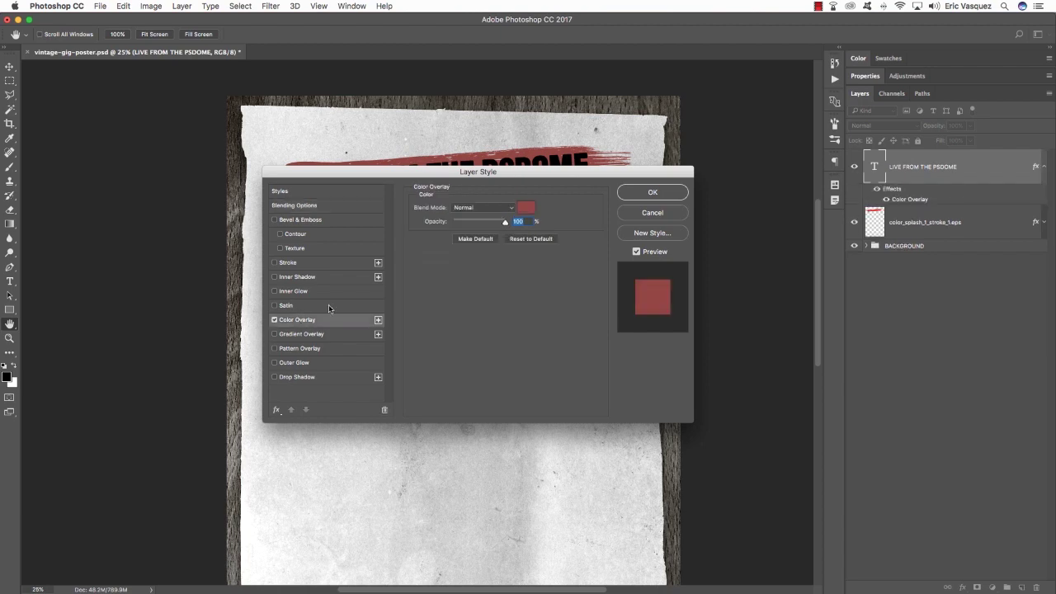
click(525, 207)
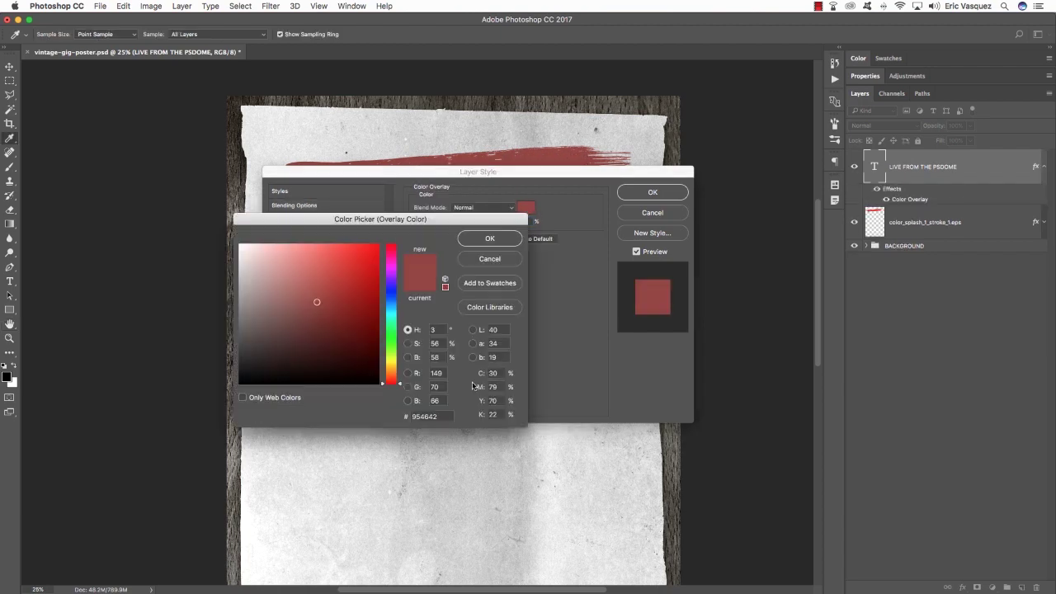
click(425, 416)
text(CACACA)
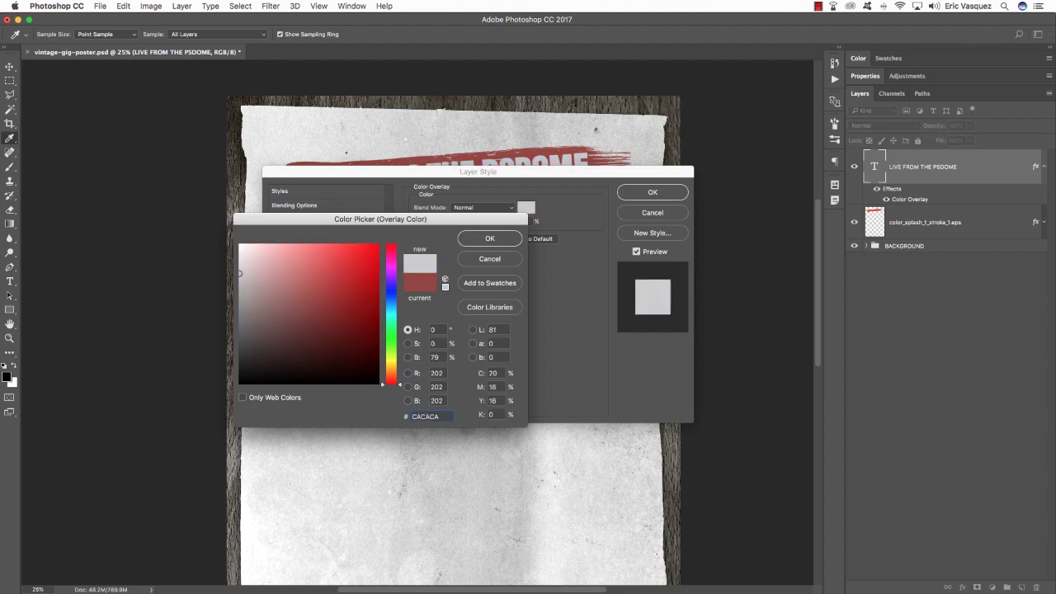
key(Return)
key(Return)
key(Right)
key(Right)
key(Right)
key(Right)
key(Right)
key(Right)
key(Right)
key(Right)
key(Right)
key(Right)
key(Right)
key(Right)
key(Right)
key(Right)
key(Right)
key(Right)
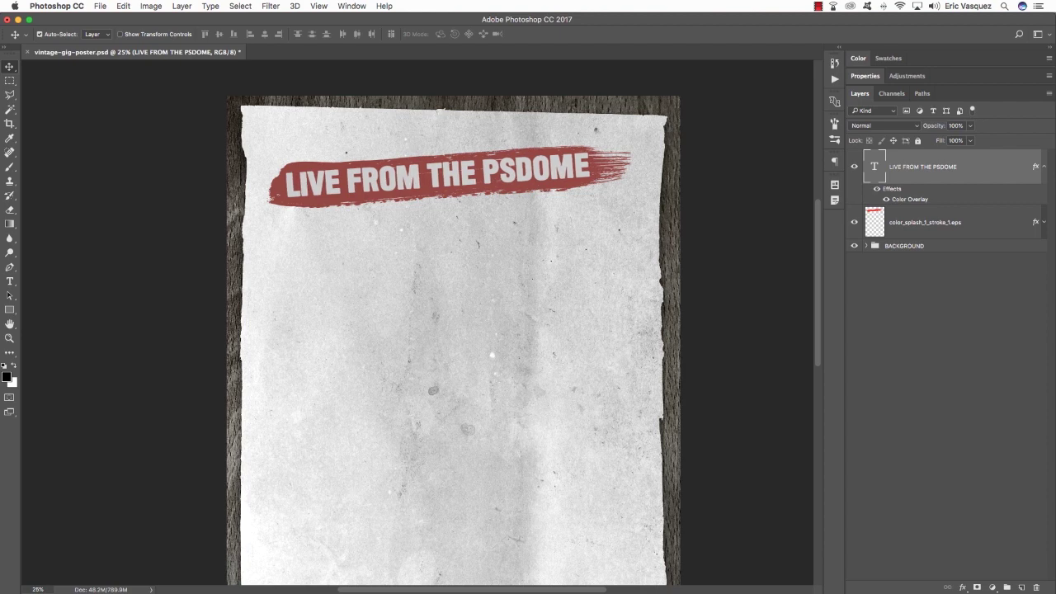
key(Right)
key(Right)
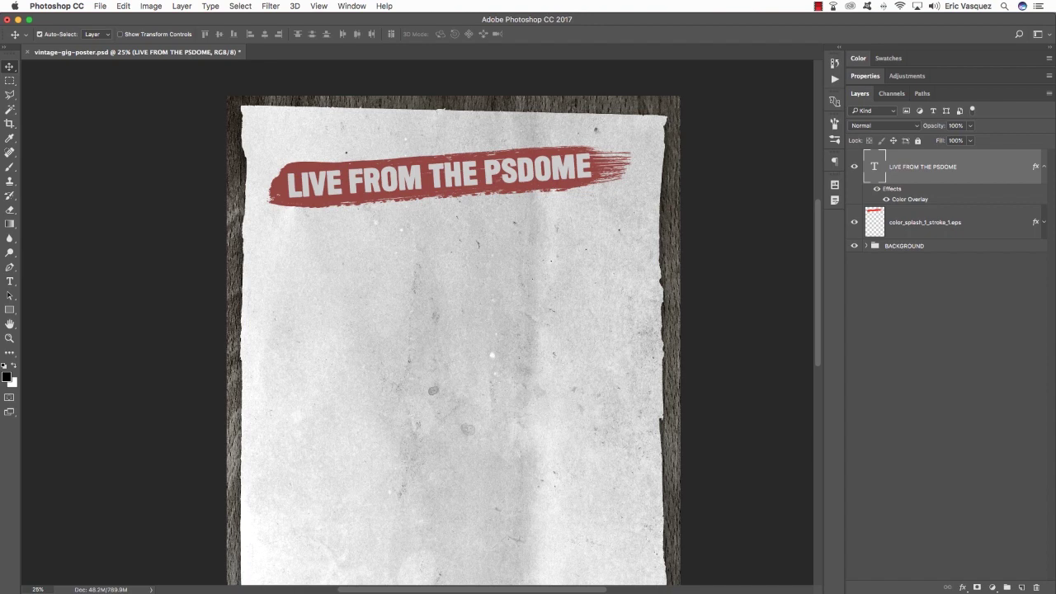
Place the text insertion point inside the heading for editing.
key(t)
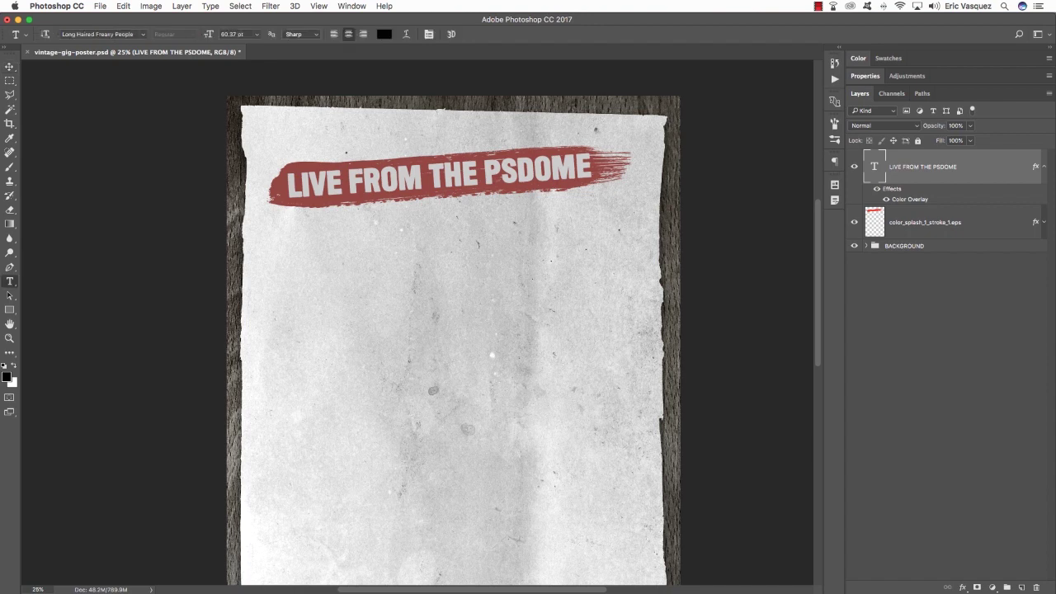
click(367, 182)
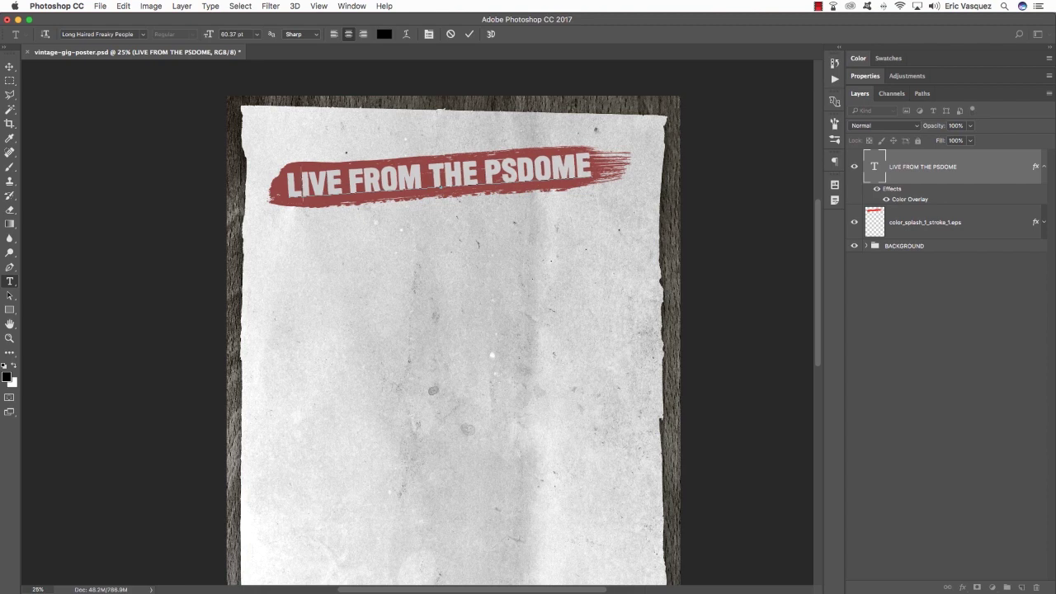
click(575, 167)
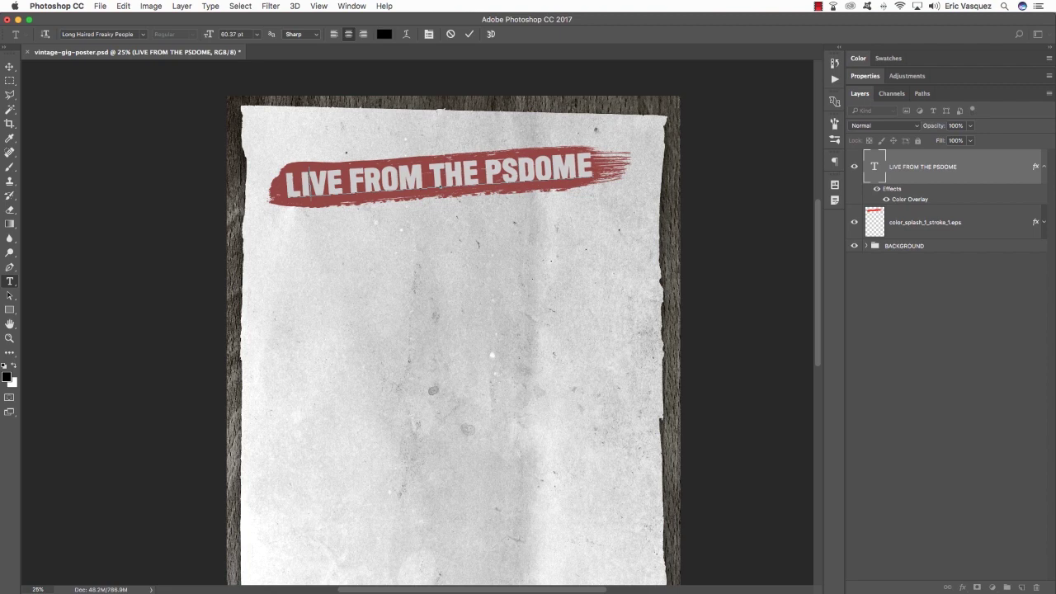
click(365, 175)
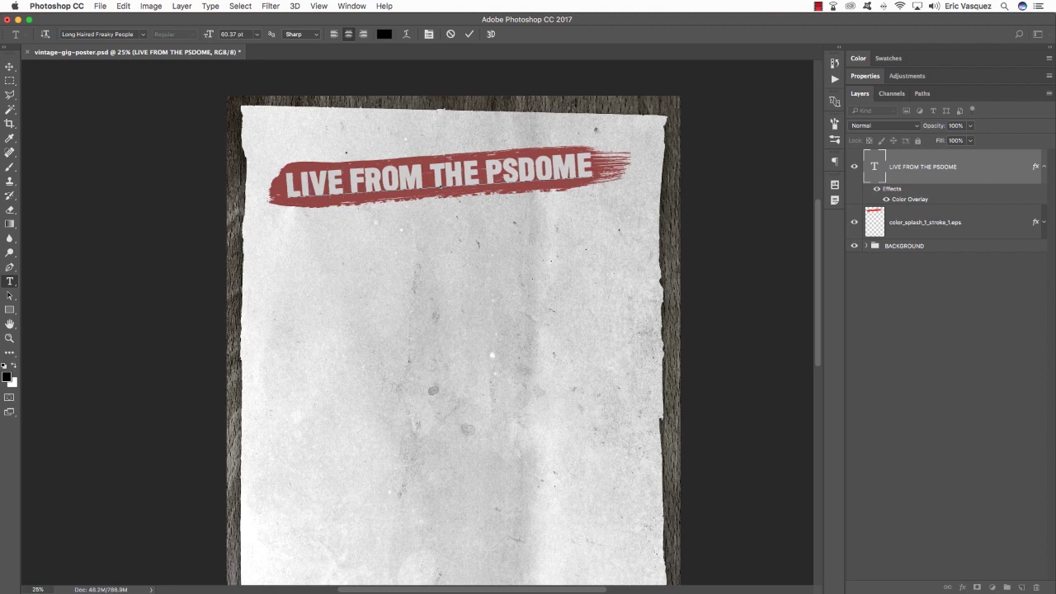
click(446, 178)
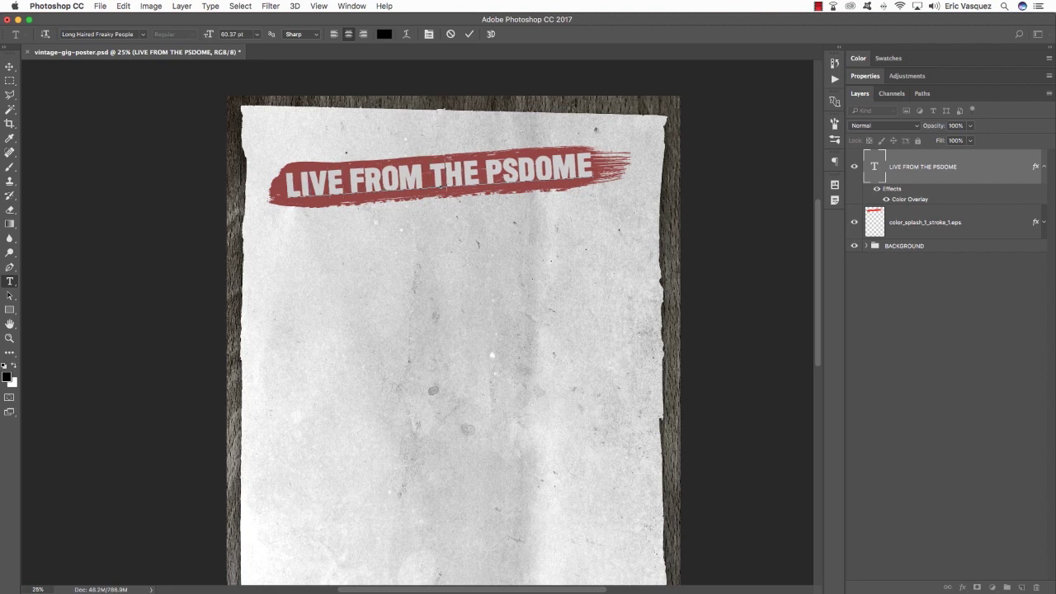
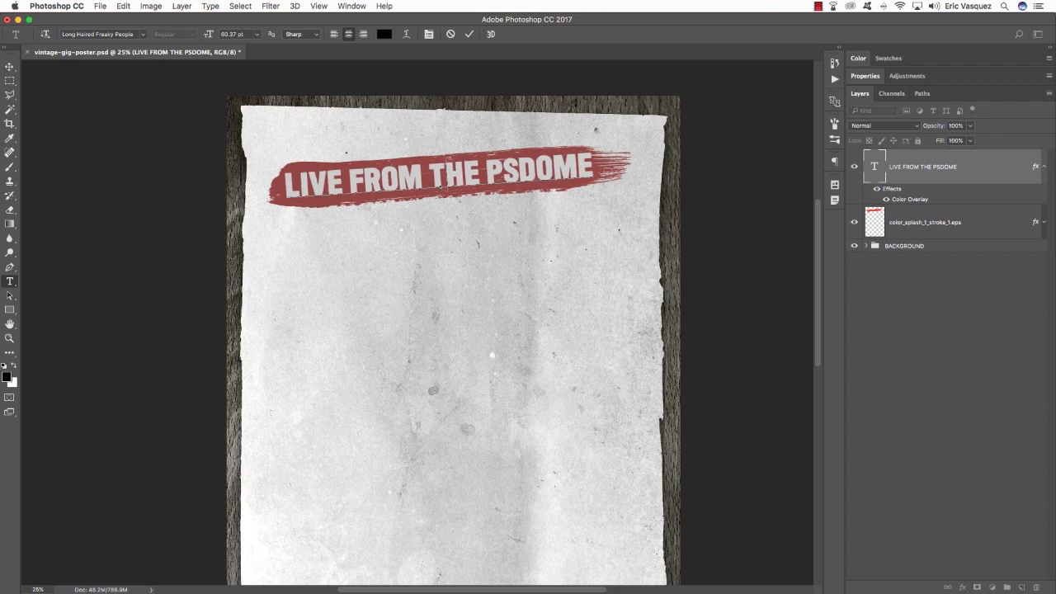
Commit the title text and select it together with the color_splash brush-stroke layer.
scroll(453, 341, left, 2)
scroll(453, 341, right, 5)
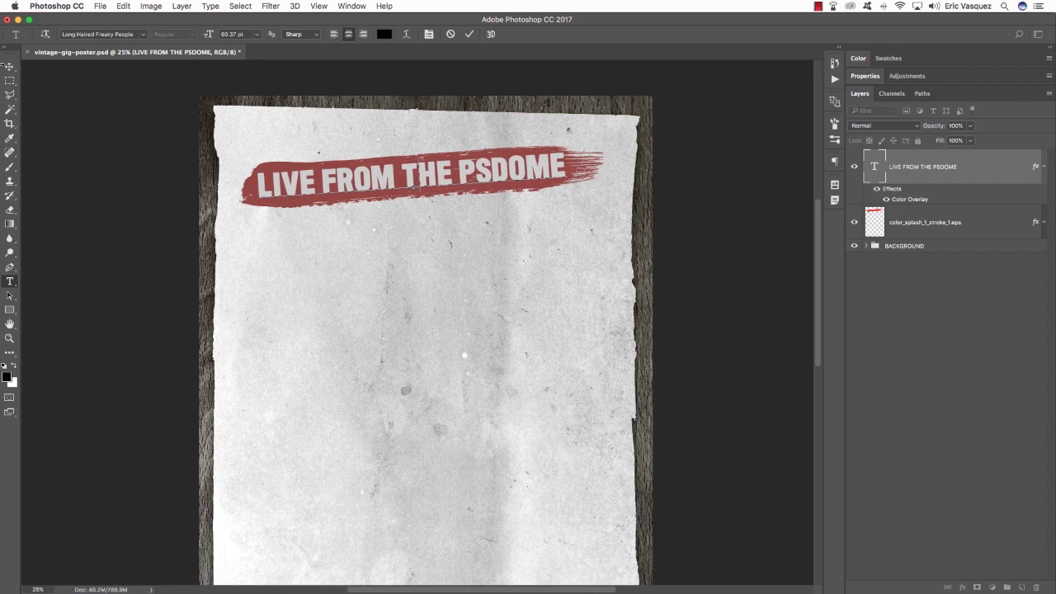
click(10, 68)
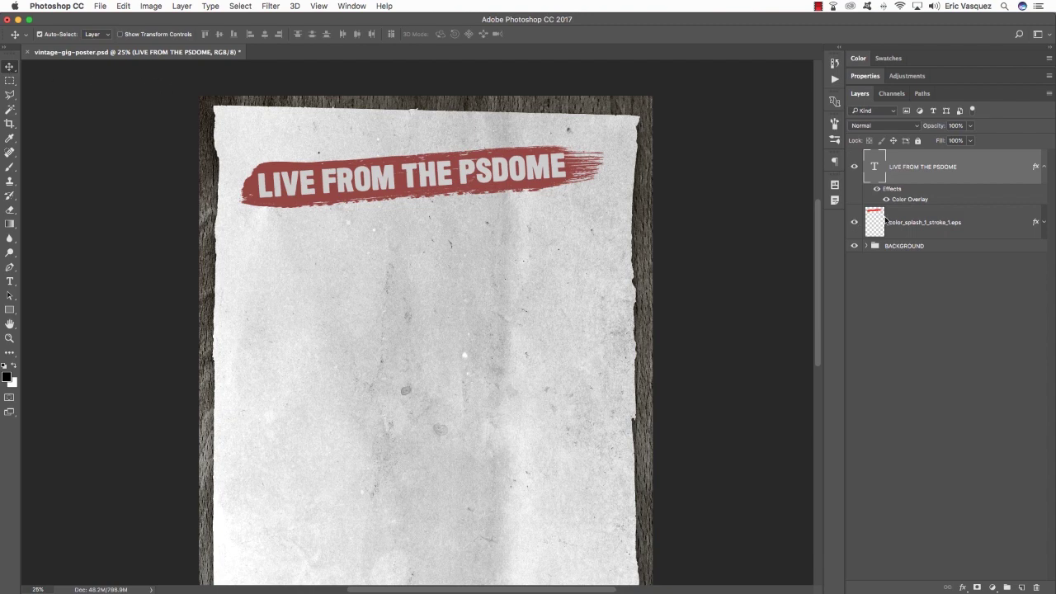
click(1044, 166)
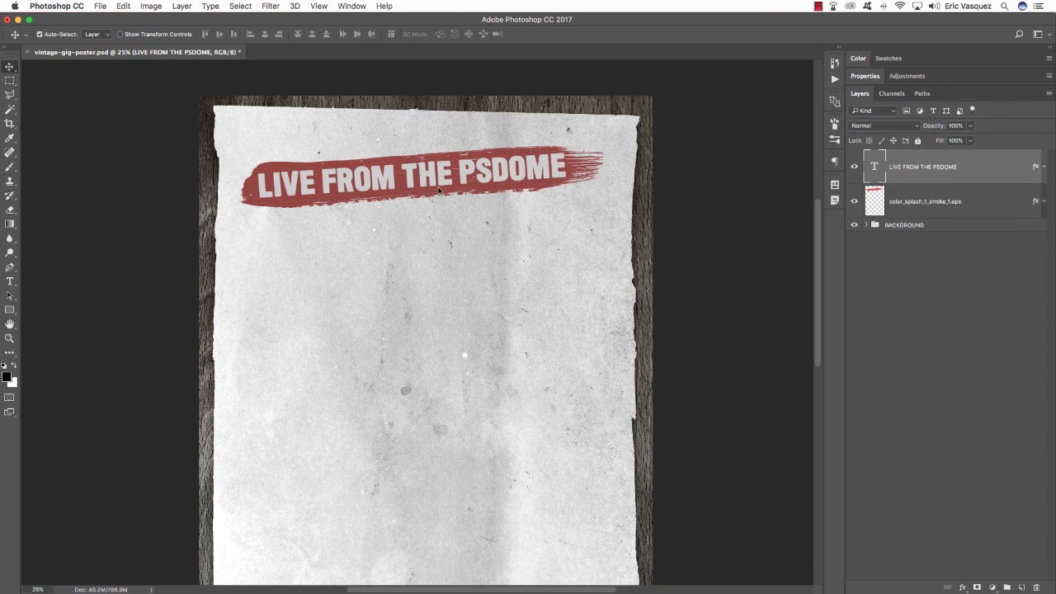
shift+click(992, 203)
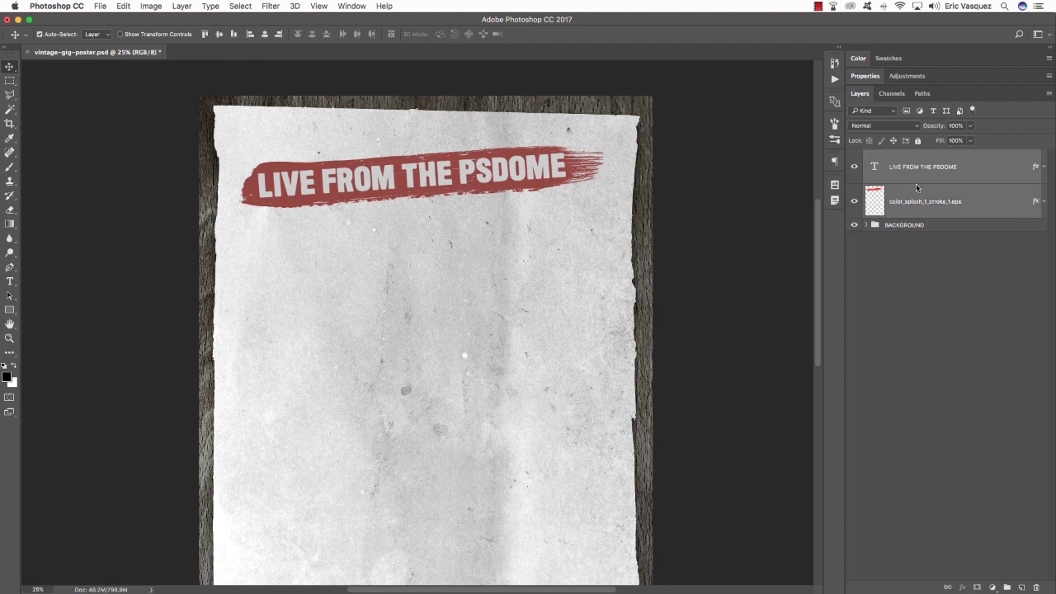
Group both layers as 'LIVE FROM THE PSDOME', zoom out, and bring the freebies folder forward.
key(super+g)
double_click(894, 155)
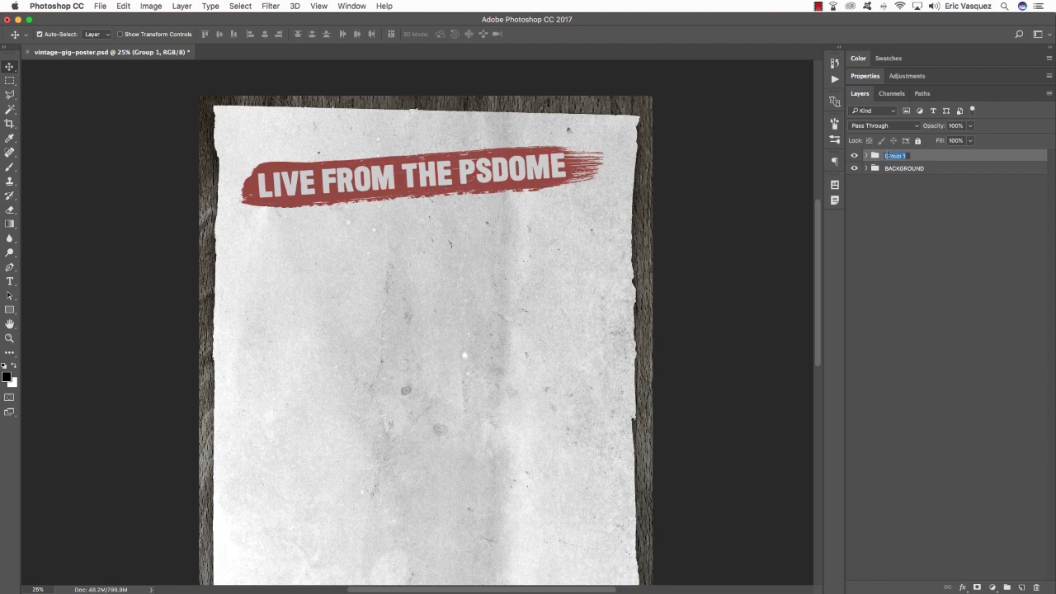
text(tIVE FROM THE PSDOME)
key(Return)
key(super+minus)
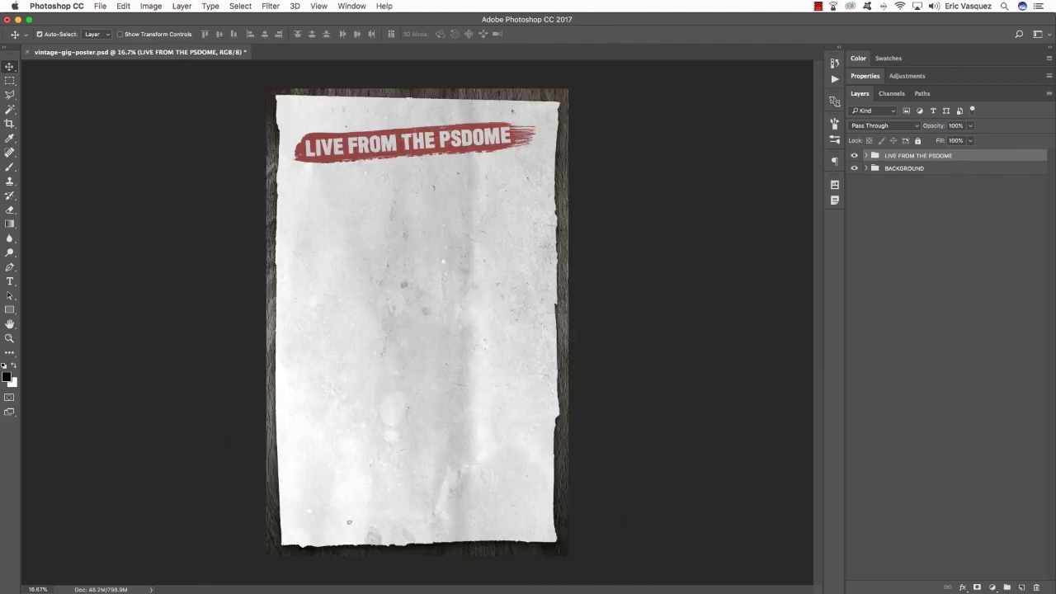
key(super+Tab)
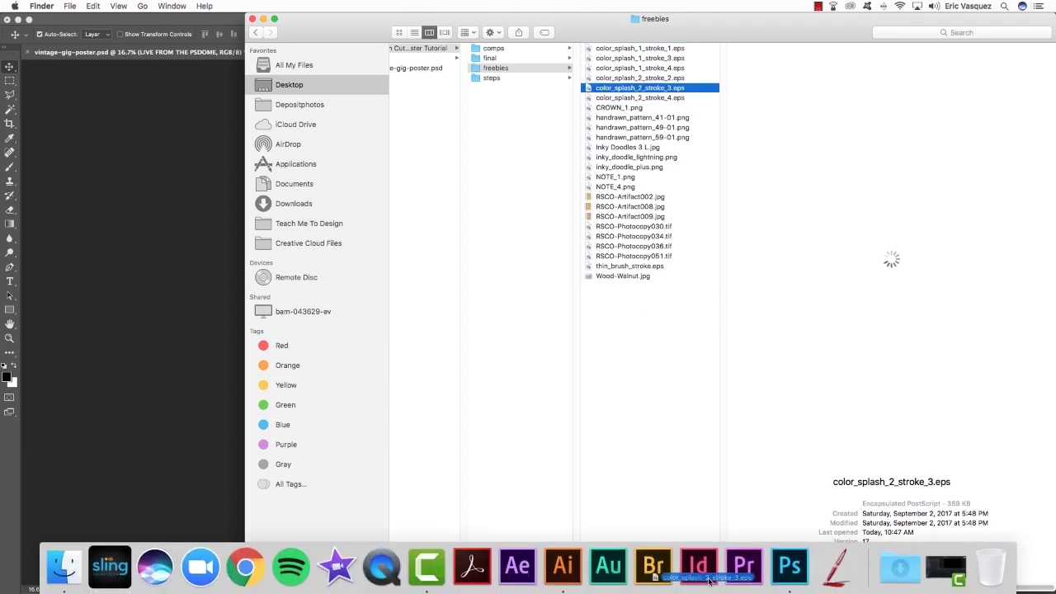
Open color_splash_2_stroke_3.eps in Illustrator, select all its stroke artwork, and return to Photoshop.
click(564, 566)
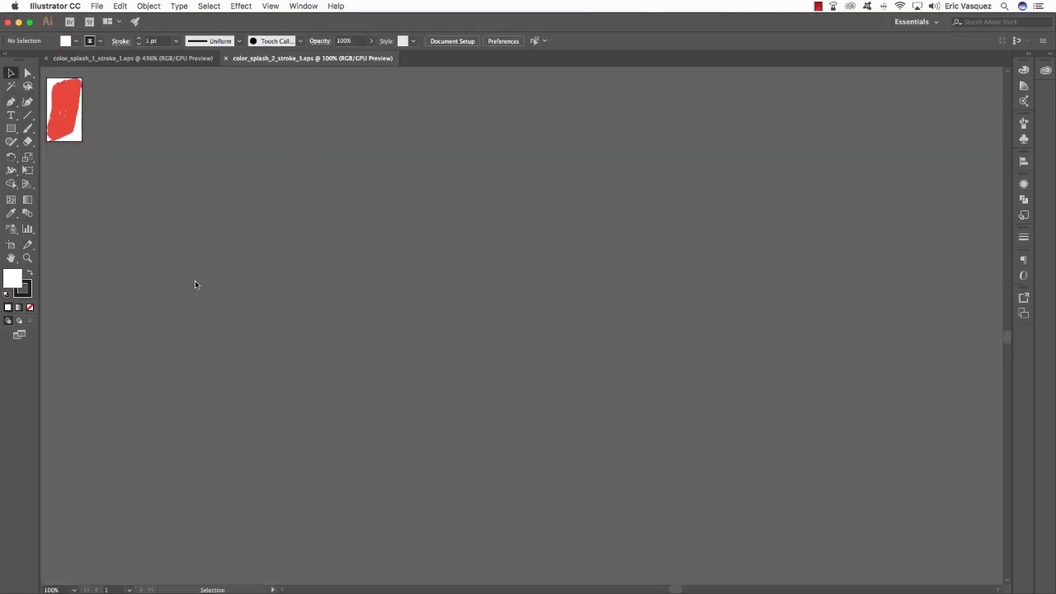
key(super+a)
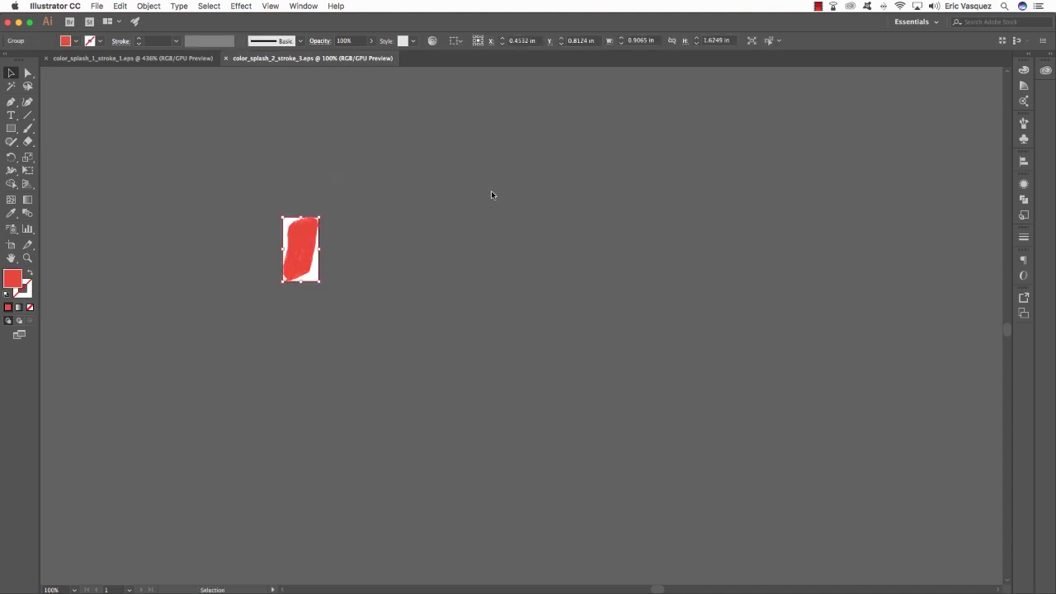
key(super+Tab)
key(super+Tab)
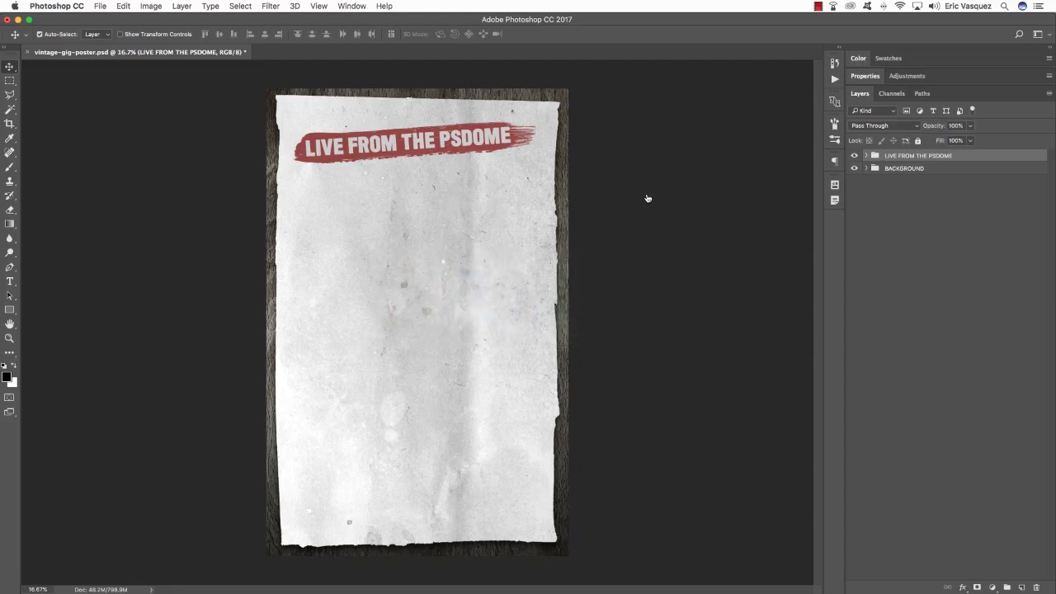
Paste the stroke as a smart object, rotated ~74°, scaled ~298%, placed under the title's right side.
key(super+v)
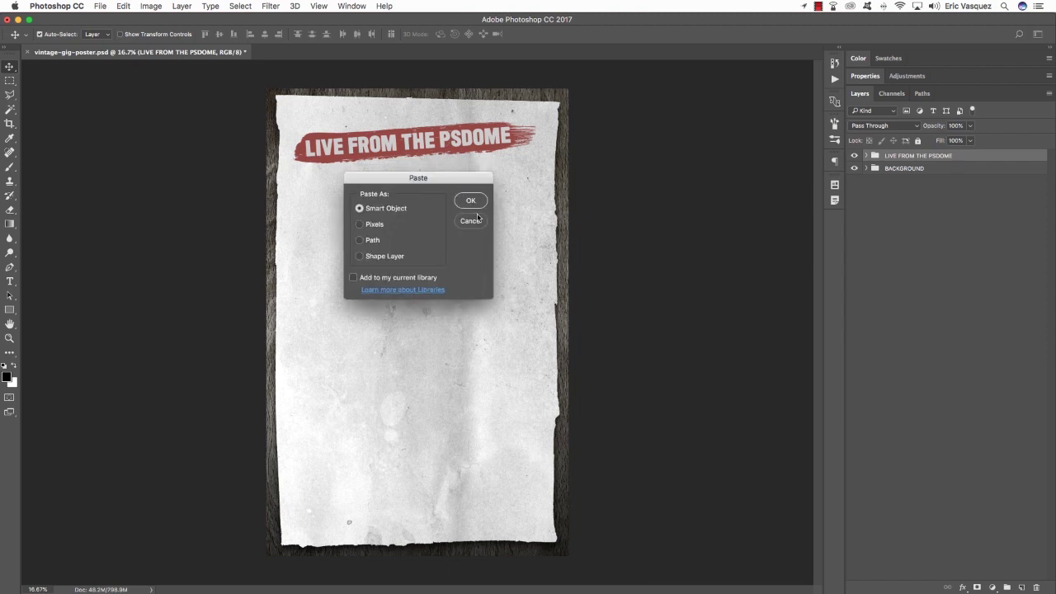
key(Return)
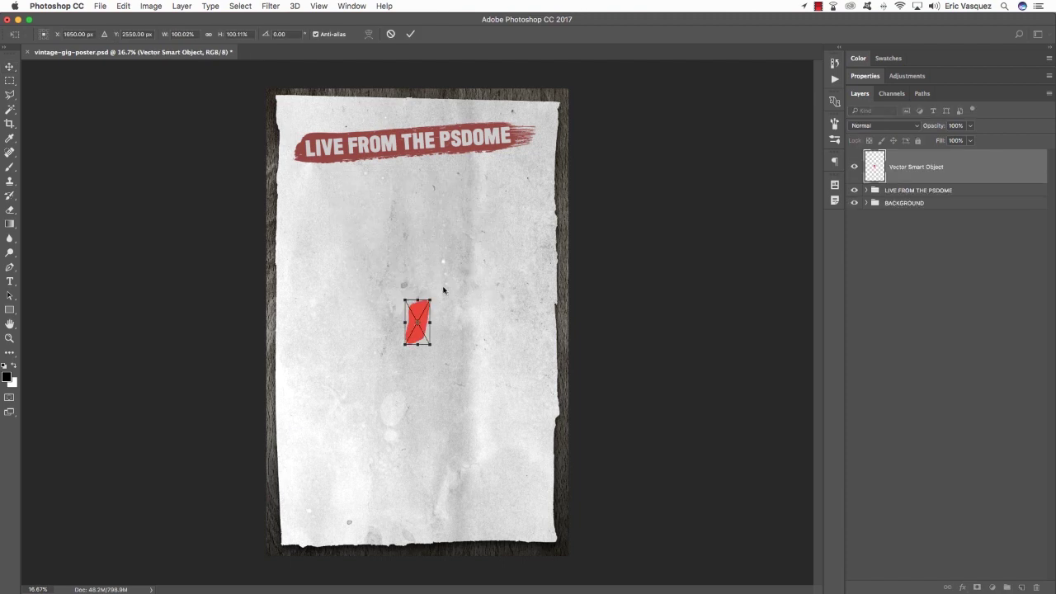
drag(446, 263, 465, 344)
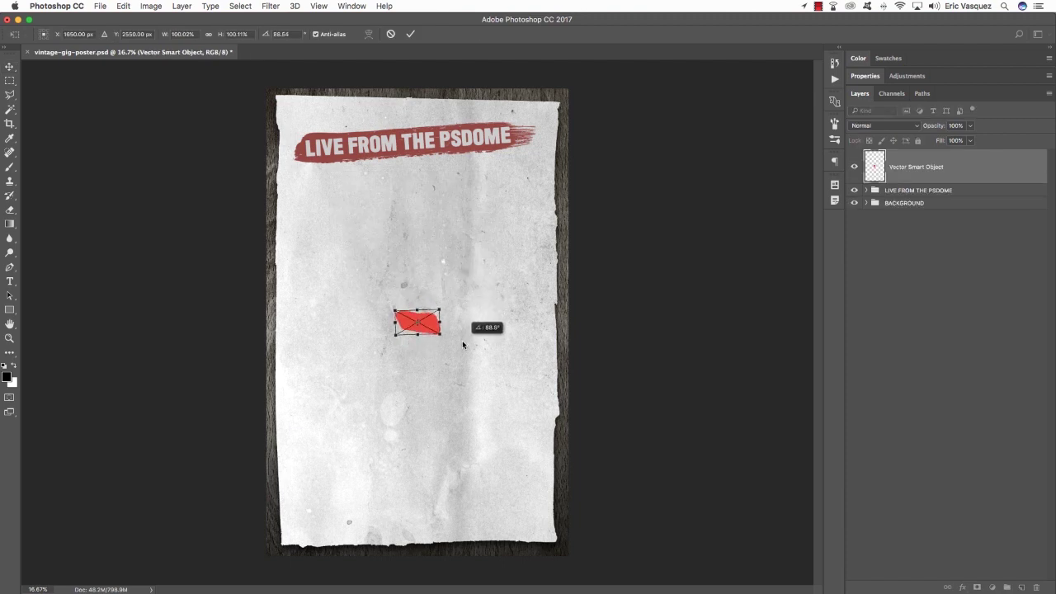
drag(445, 308, 486, 221)
drag(410, 261, 393, 276)
drag(424, 332, 429, 334)
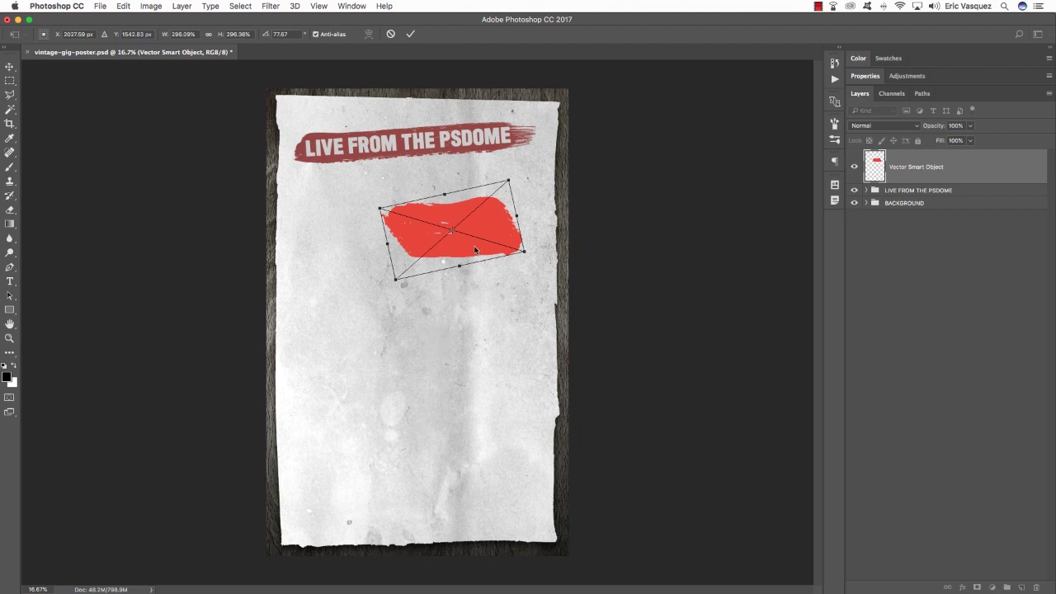
drag(475, 250, 490, 216)
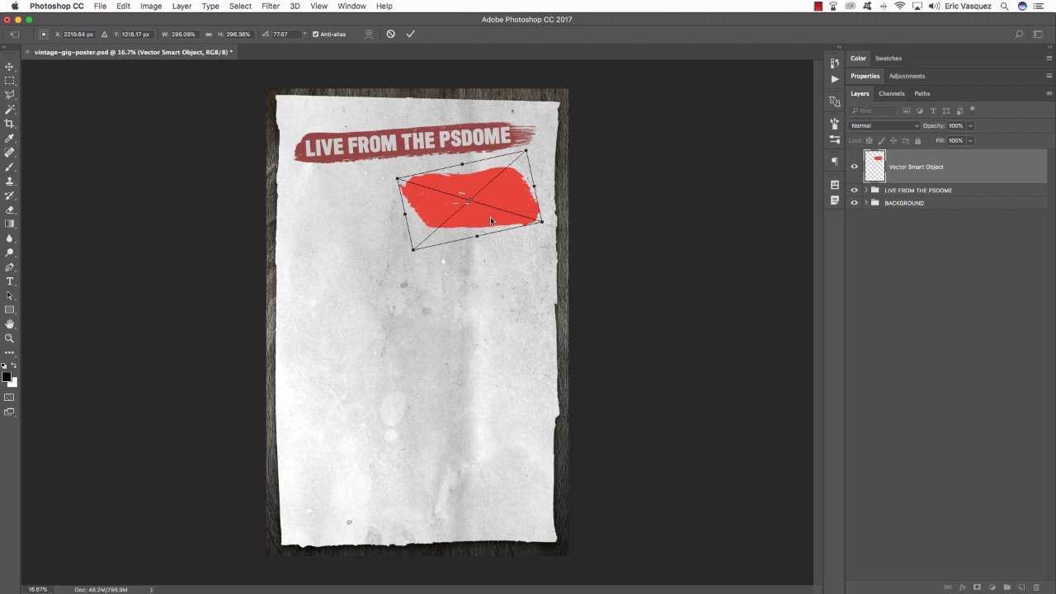
key(Return)
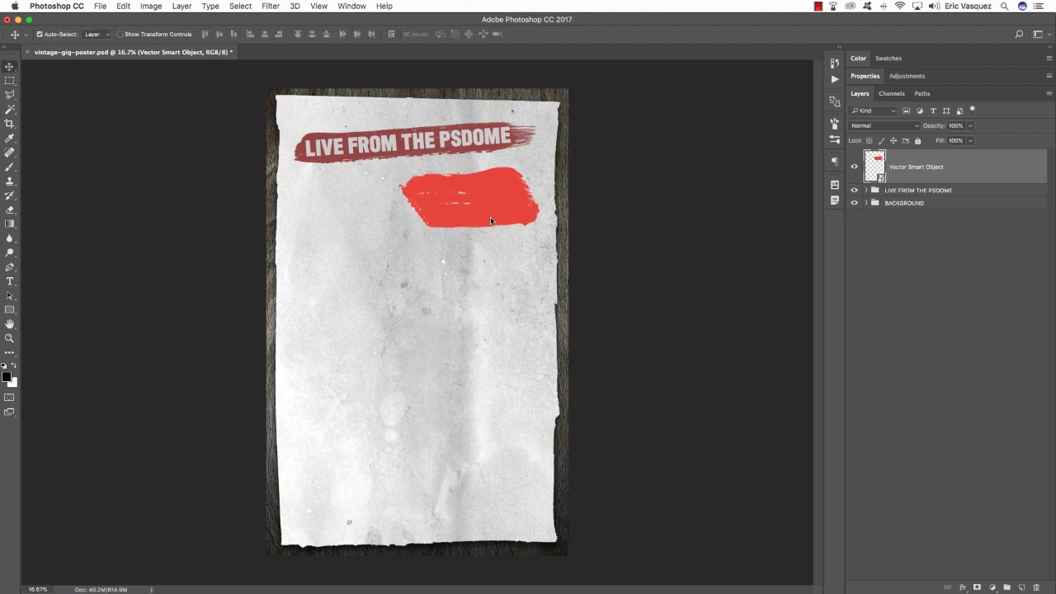
Duplicate the red stroke, flip the copy horizontally and vertically, and move it left.
key(ctrl+j)
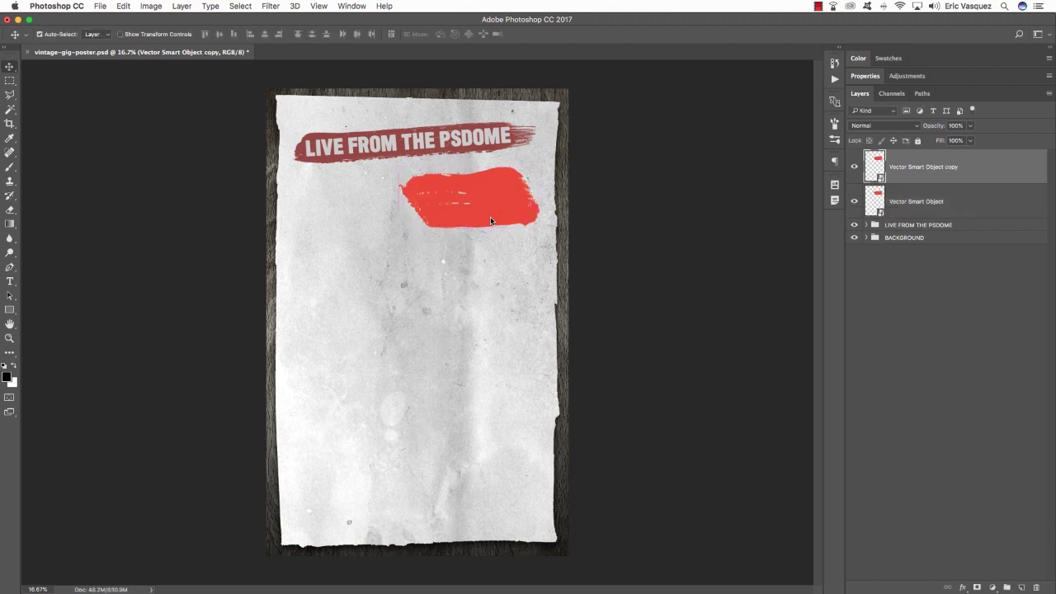
key(ctrl+t)
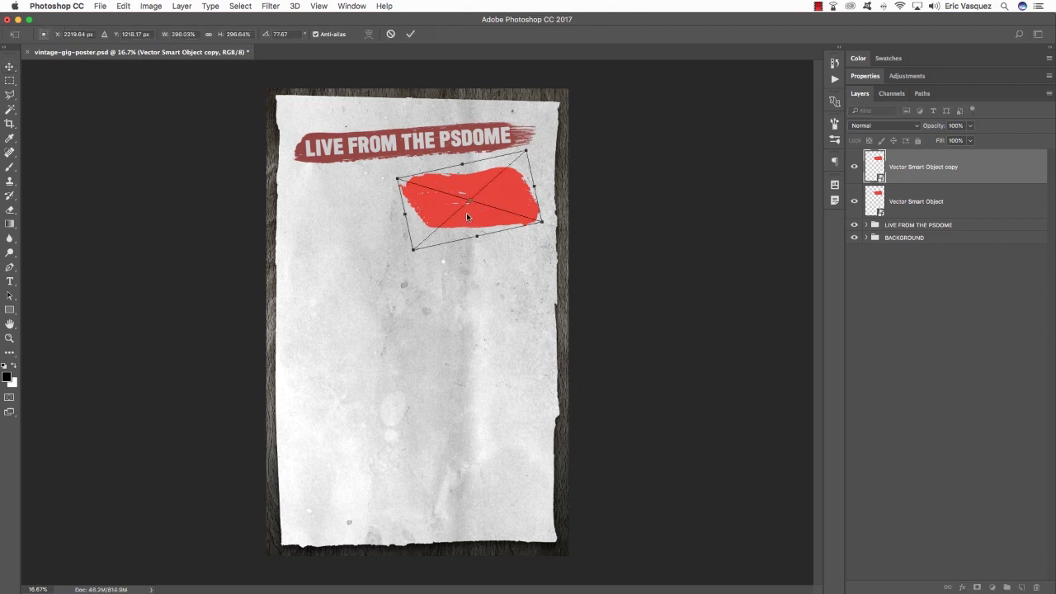
right_click(477, 216)
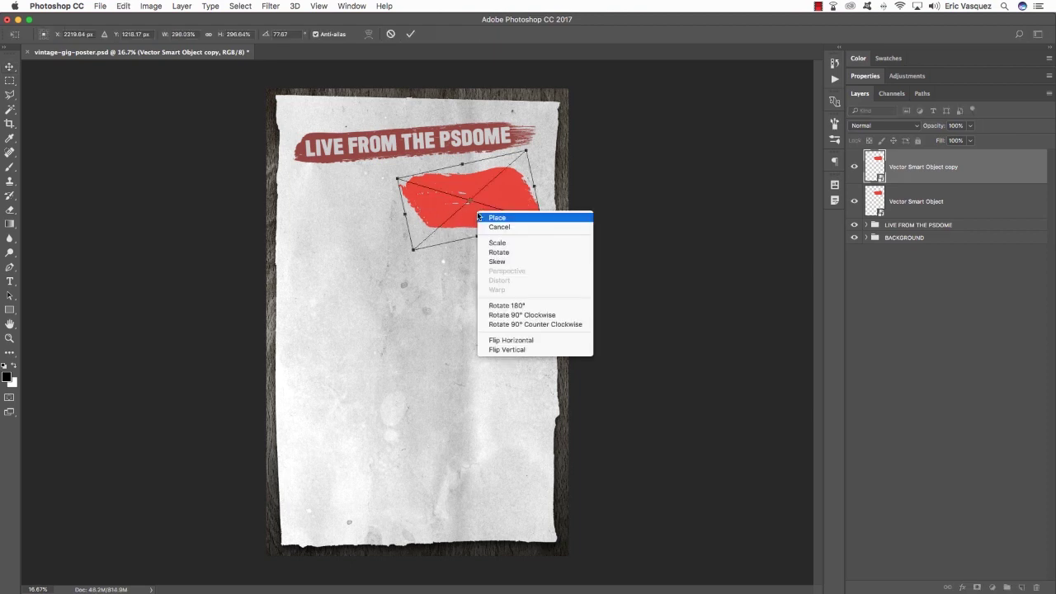
click(508, 340)
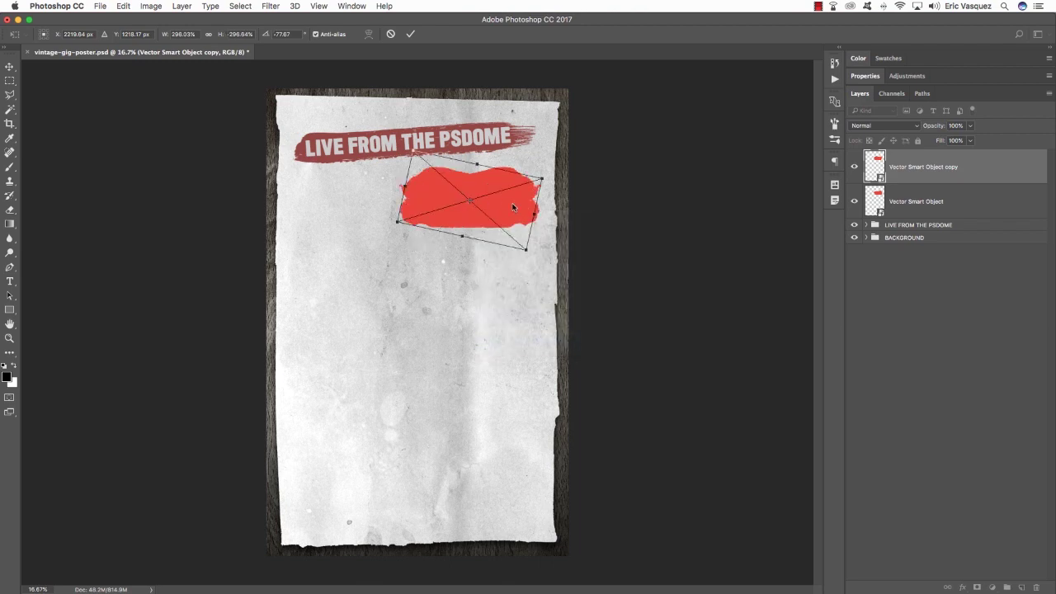
drag(512, 208, 447, 209)
drag(436, 209, 425, 203)
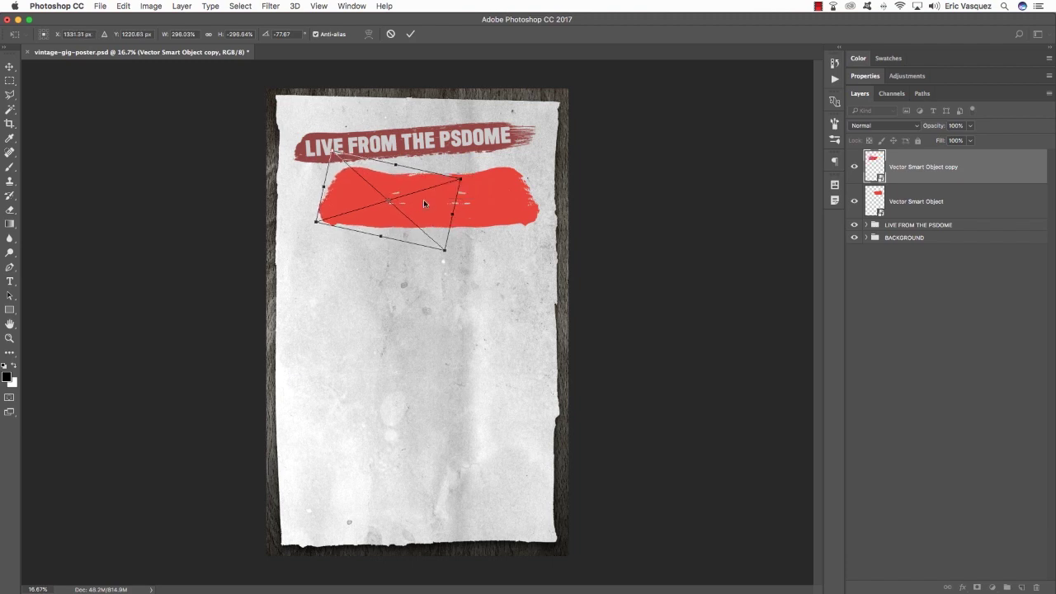
right_click(424, 203)
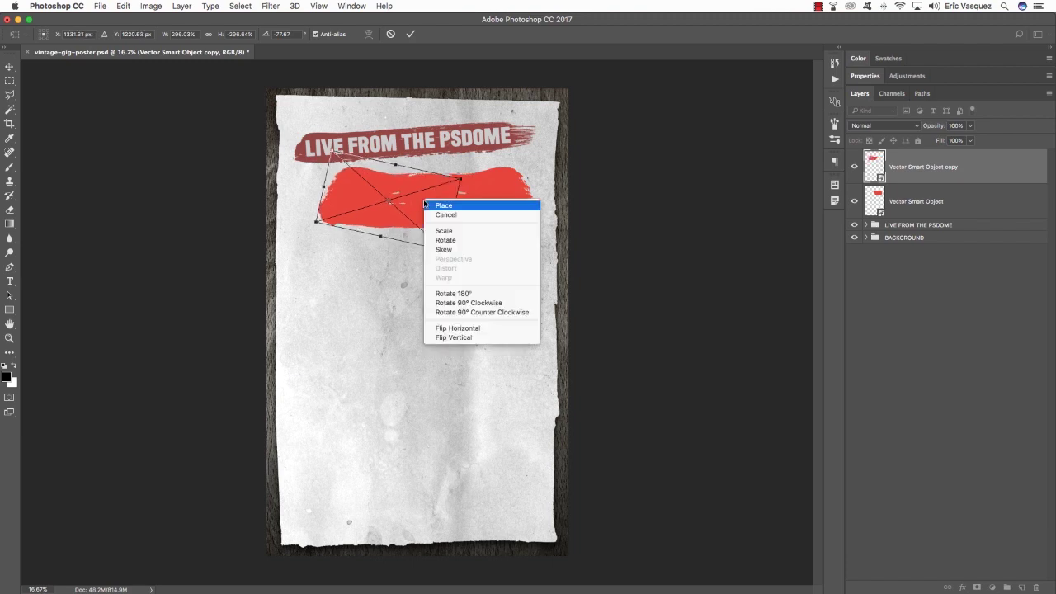
click(432, 339)
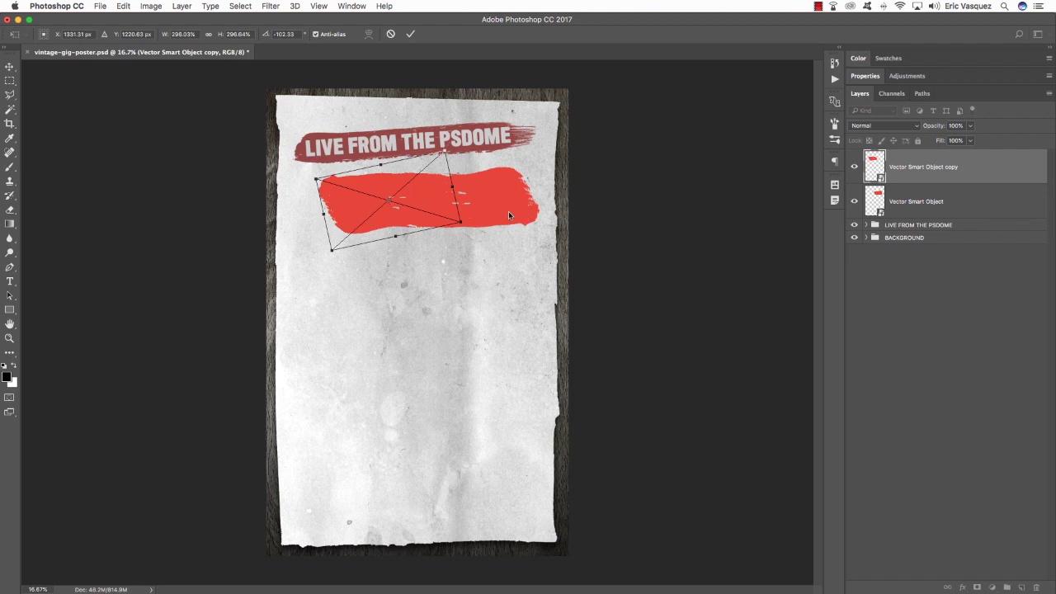
key(Return)
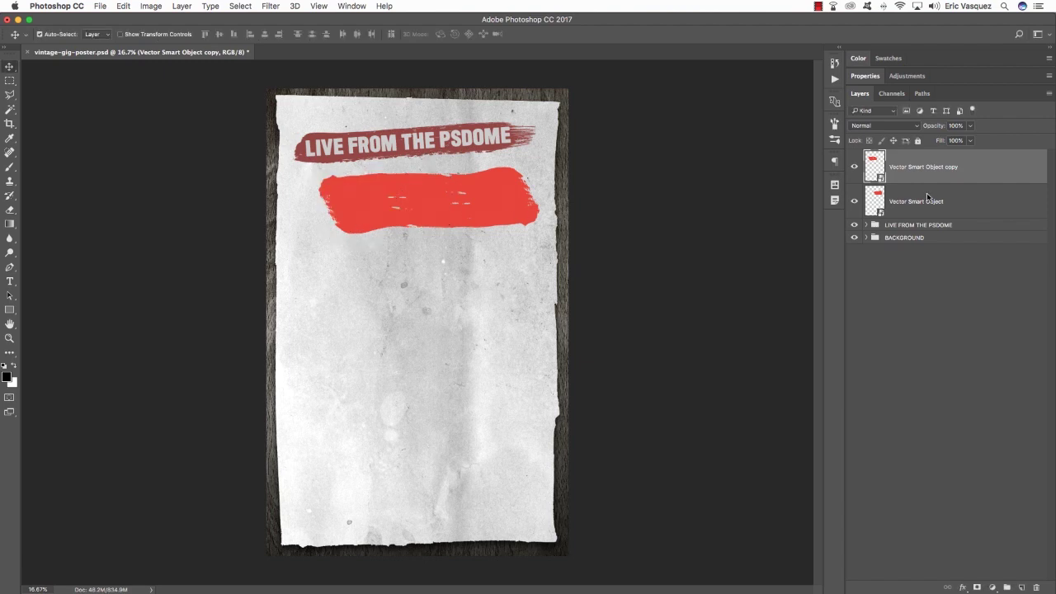
Scale both strokes together to 108%, tilt about -1.58°, and move them down slightly.
shift+click(938, 200)
key(super+t)
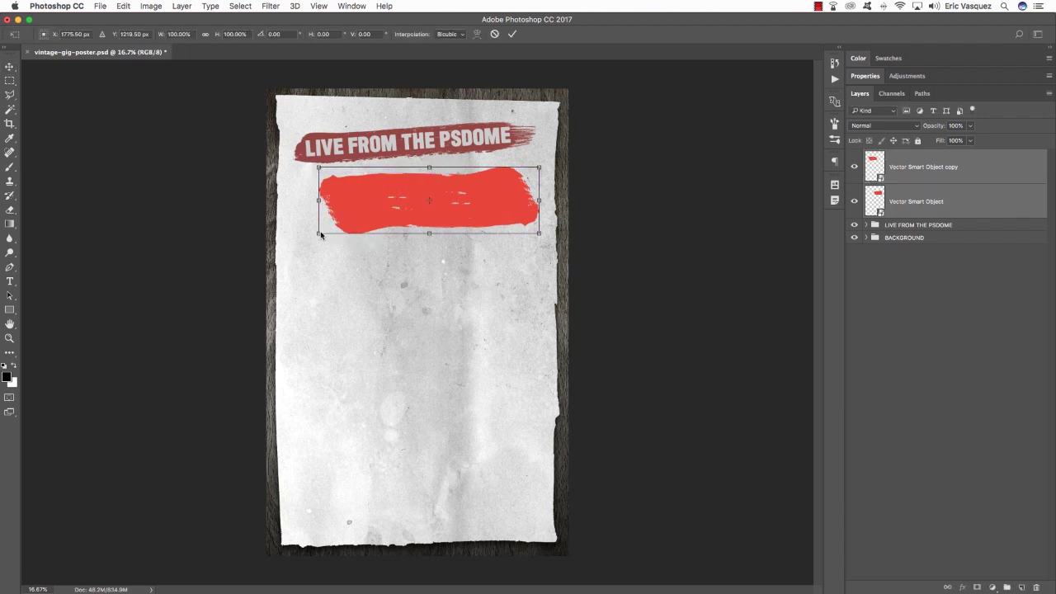
mouse_move(321, 236)
mouse_down()
mouse_move(290, 249)
mouse_move(370, 219)
mouse_move(302, 239)
mouse_up()
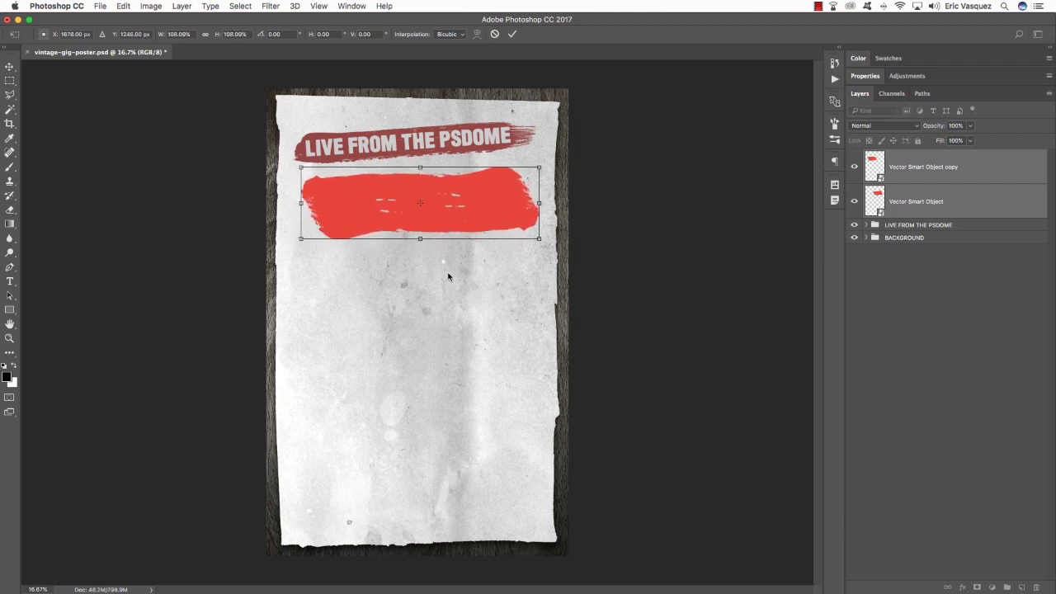
drag(469, 274, 469, 272)
drag(482, 216, 482, 229)
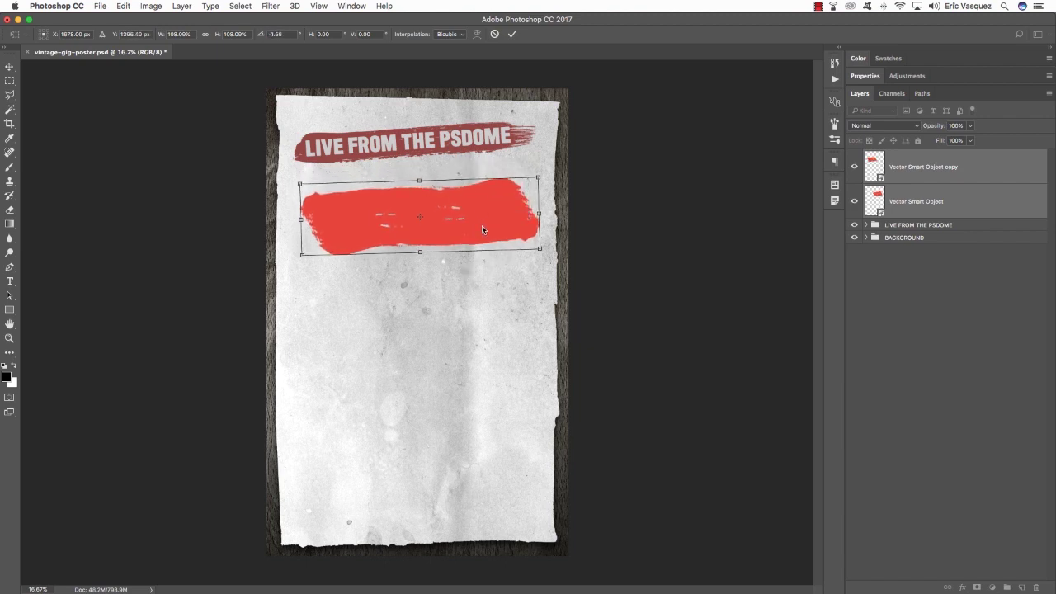
key(Return)
Open color_splash_1_stroke_1.eps from the freebies folder in Illustrator.
key(super+Tab)
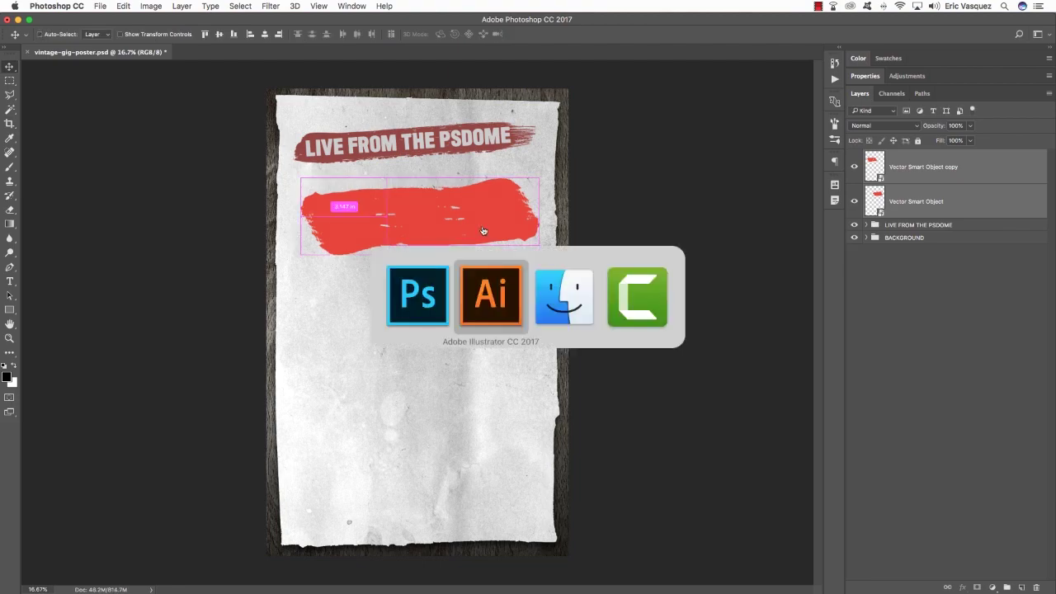
key(super+Tab)
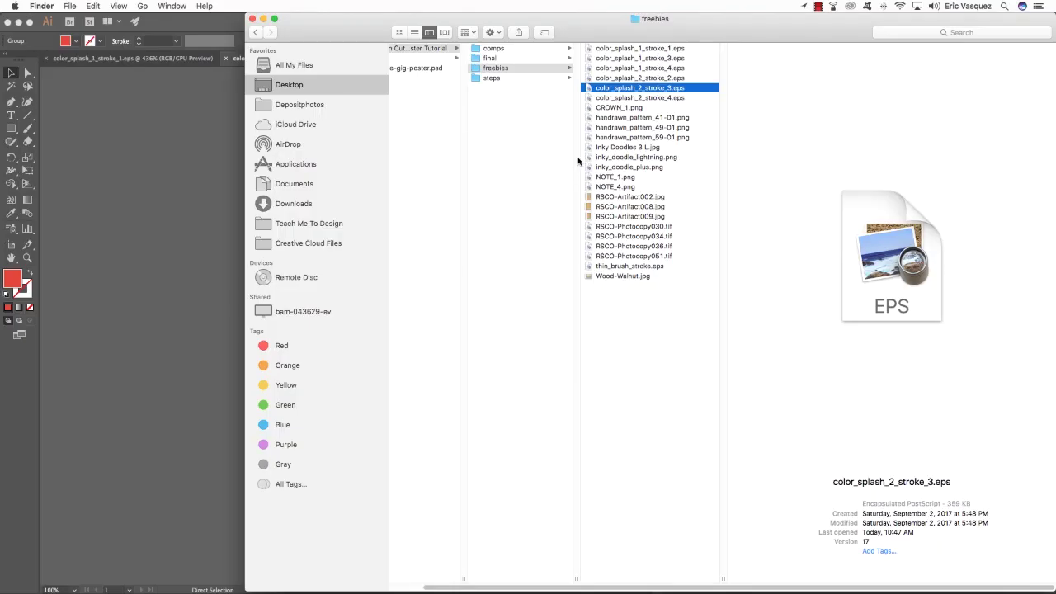
click(639, 48)
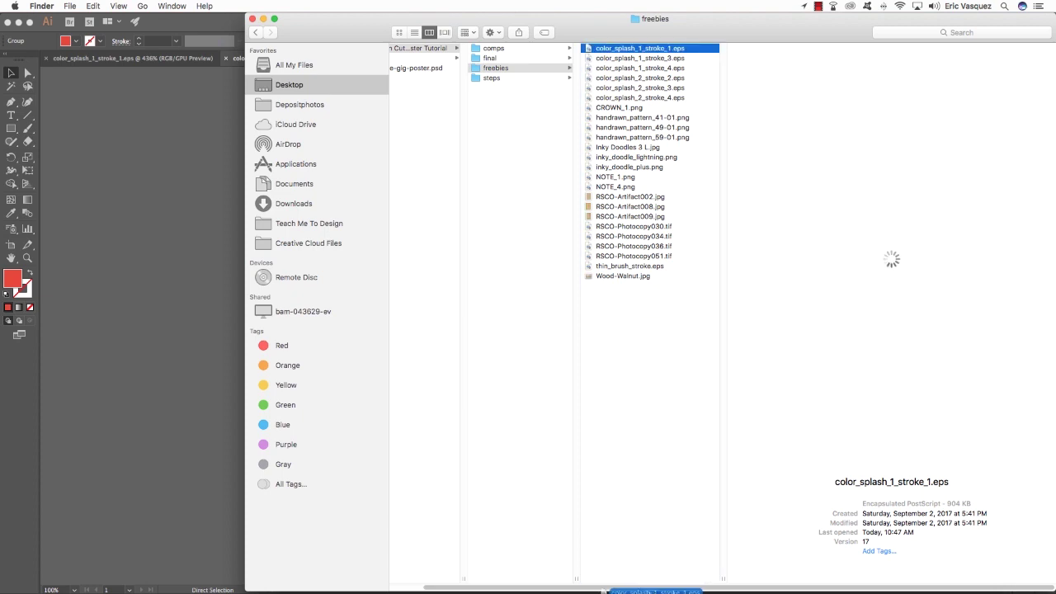
mouse_move(639, 47)
mouse_down()
mouse_move(675, 569)
mouse_move(562, 568)
mouse_up()
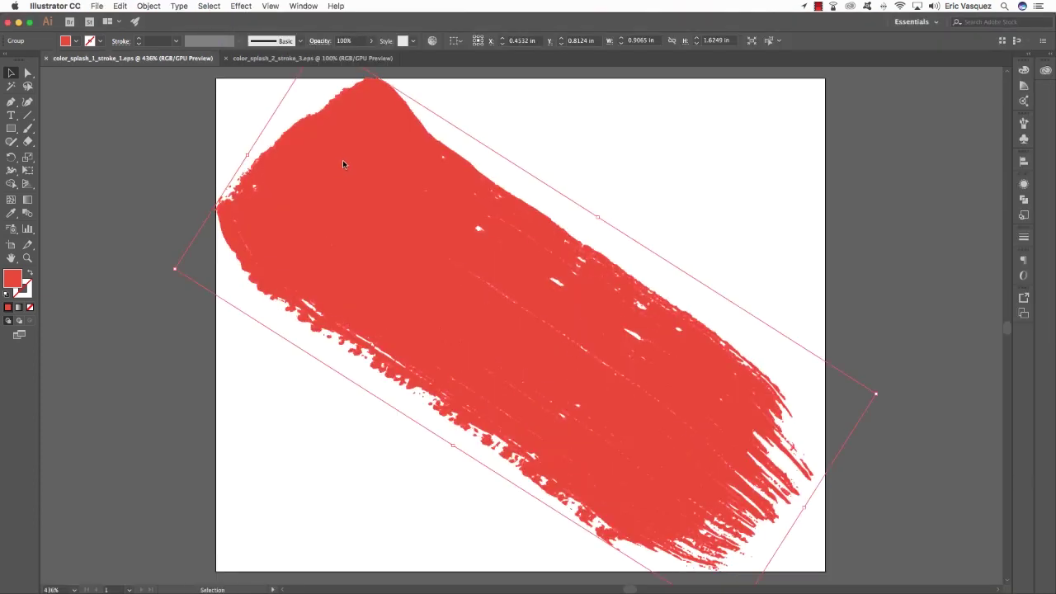
Select and copy its red brush-stroke artwork, then paste it into the Photoshop poster.
click(525, 129)
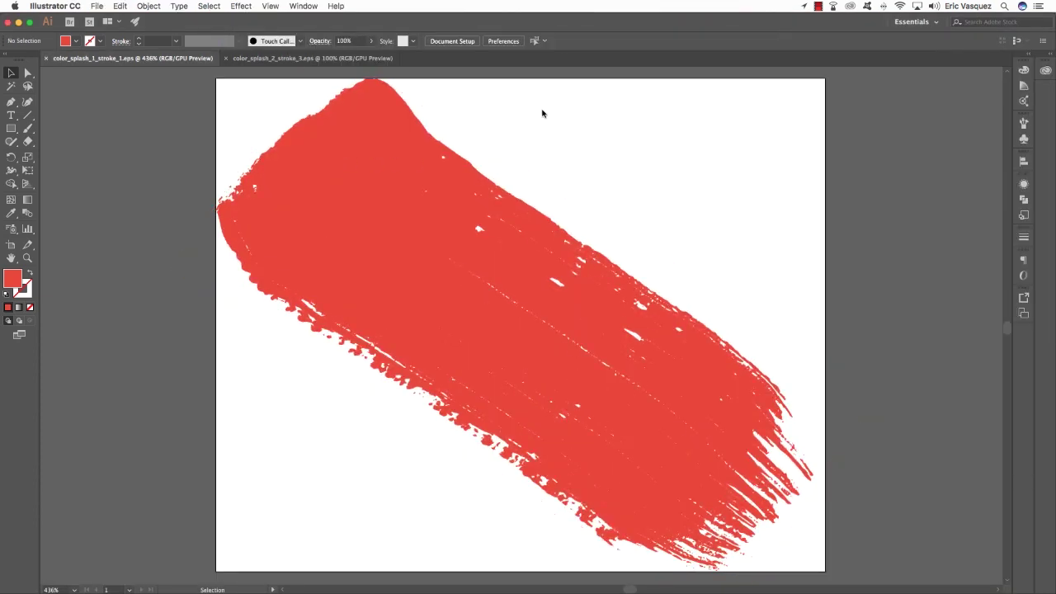
click(441, 283)
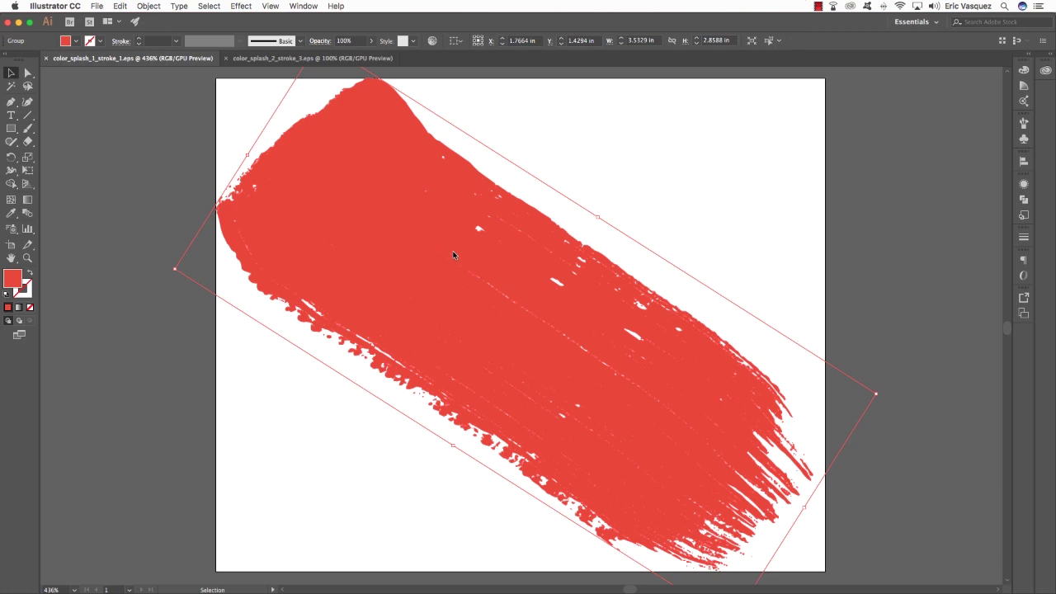
key(a)
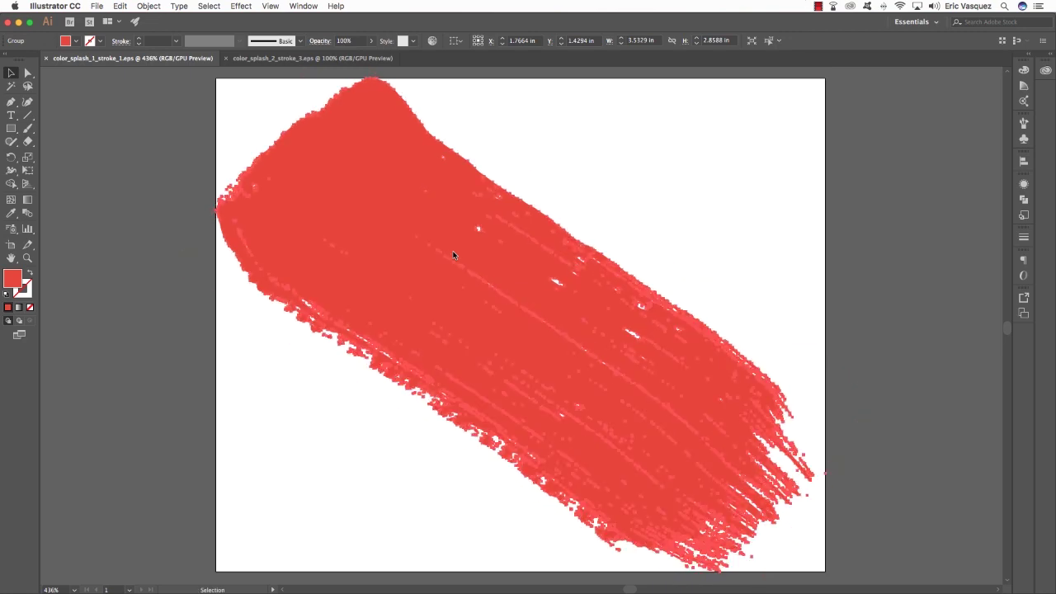
key(super+Tab)
key(super+Tab)
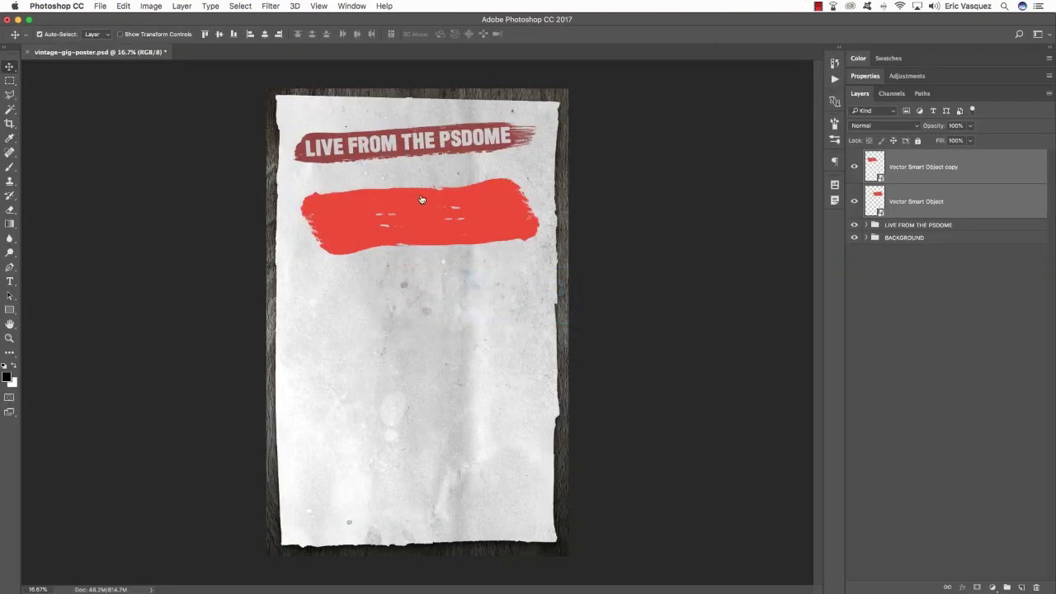
key(super+v)
Place the pasted stroke as a smart object, rotated to a slant over the red banner.
click(470, 200)
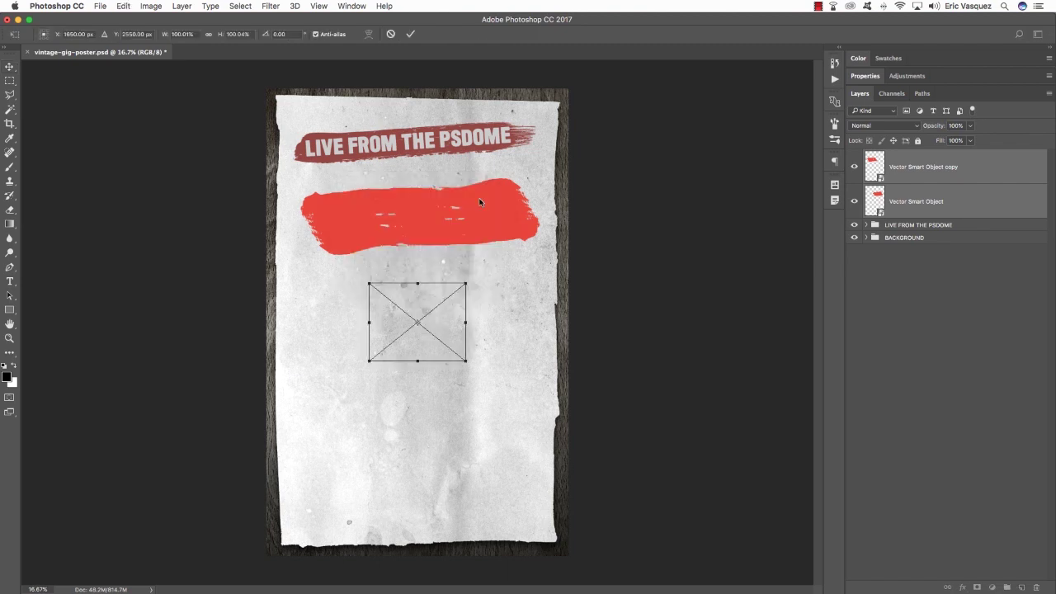
drag(505, 286, 454, 235)
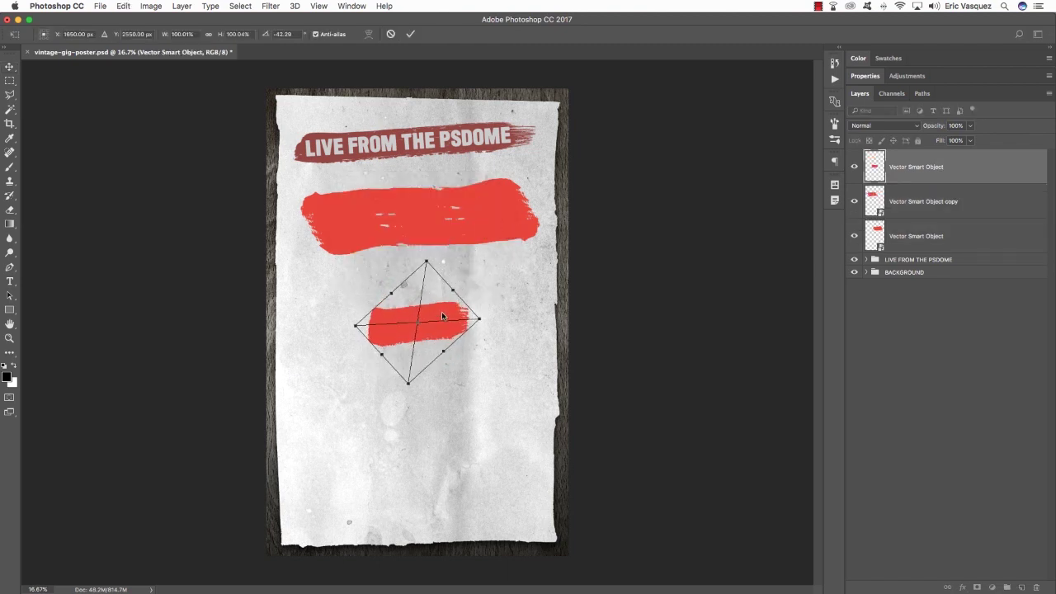
mouse_move(441, 311)
mouse_down()
mouse_move(425, 201)
mouse_move(555, 198)
mouse_up()
drag(491, 202, 492, 207)
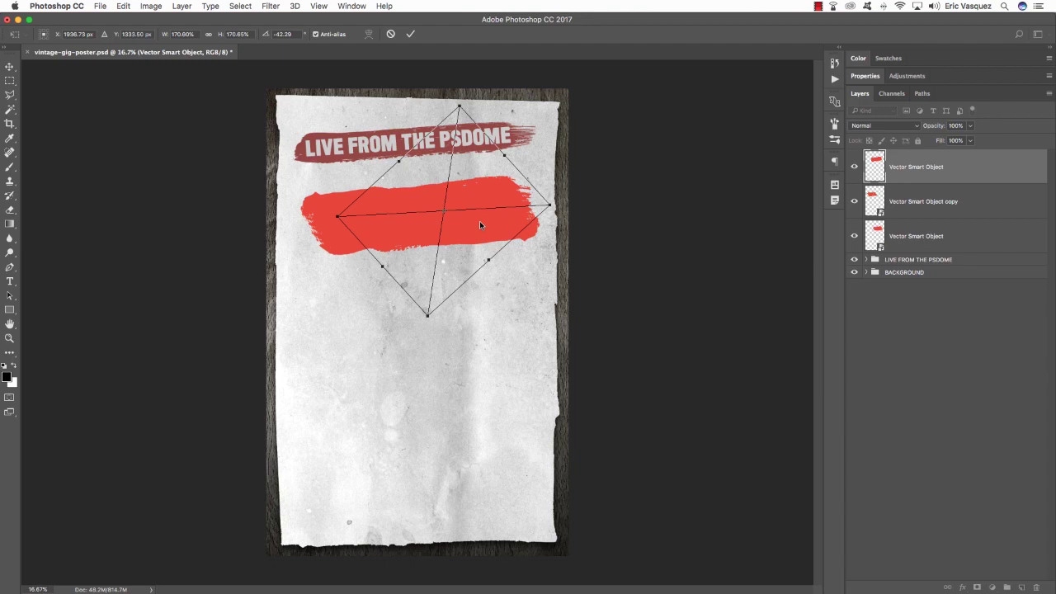
key(Return)
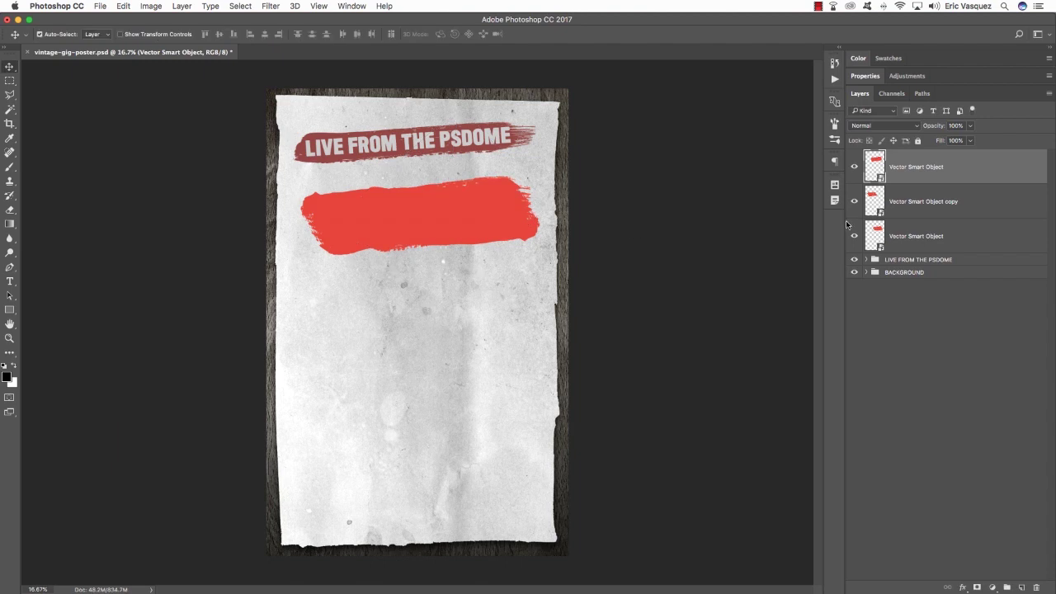
Group the three stroke layers as 'BRUSH STROKES' and open the group's Layer Style settings.
shift+click(927, 237)
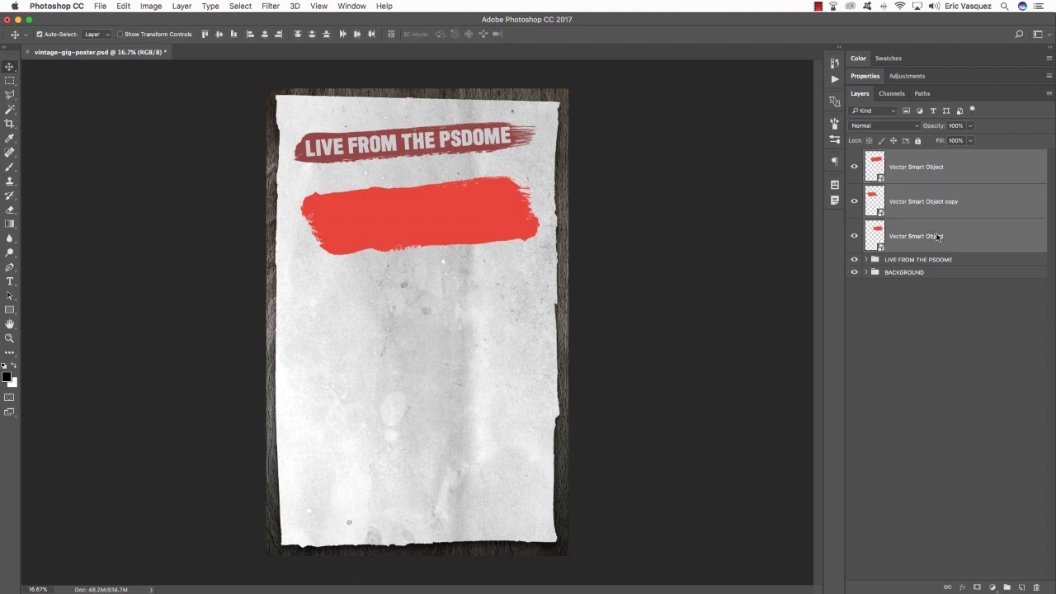
key(super+g)
double_click(895, 155)
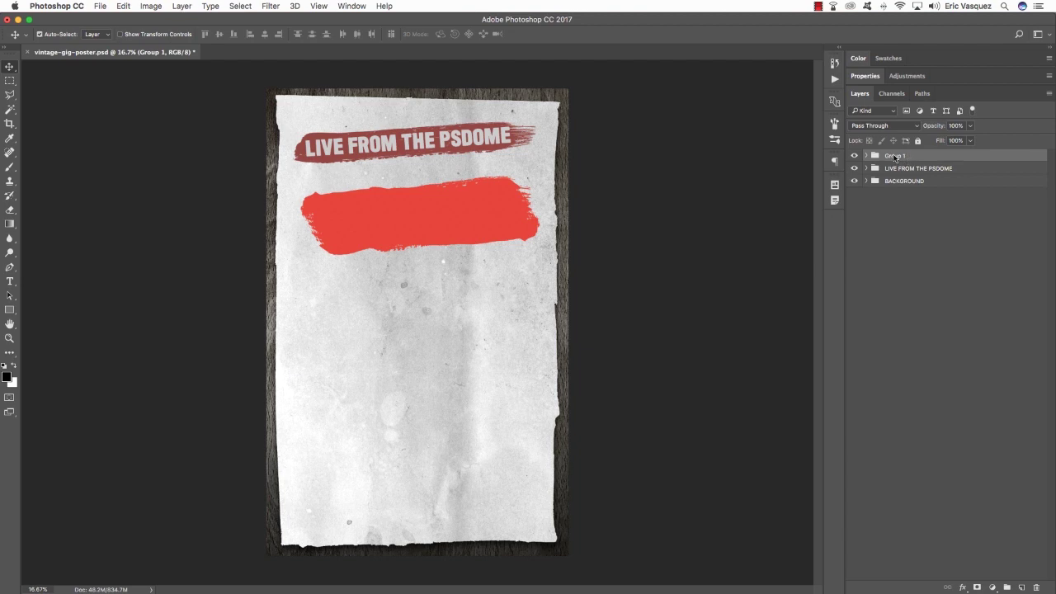
text(BRUSH STROKES)
key(Return)
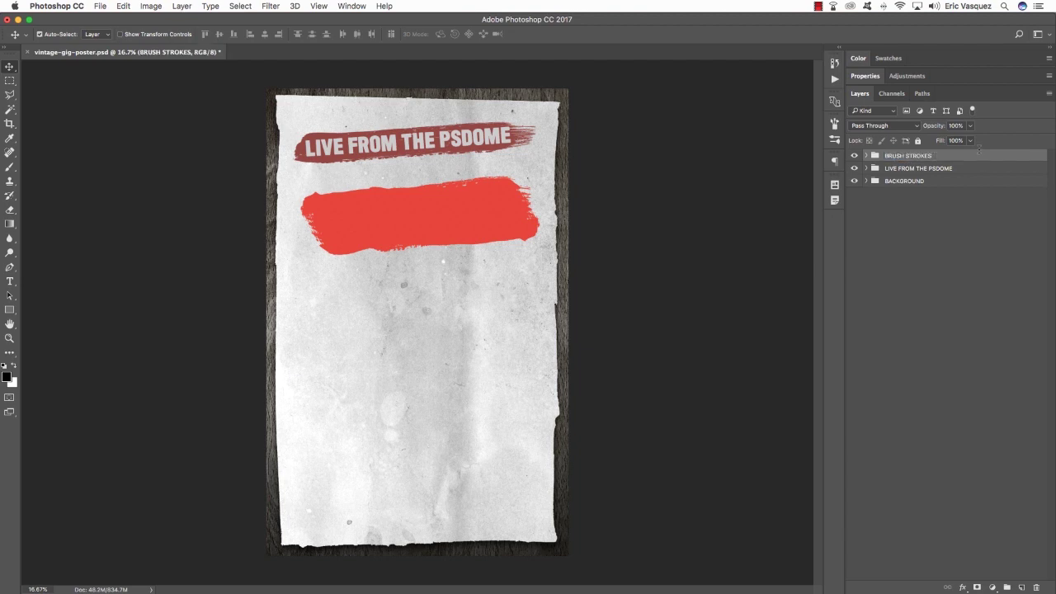
double_click(1040, 156)
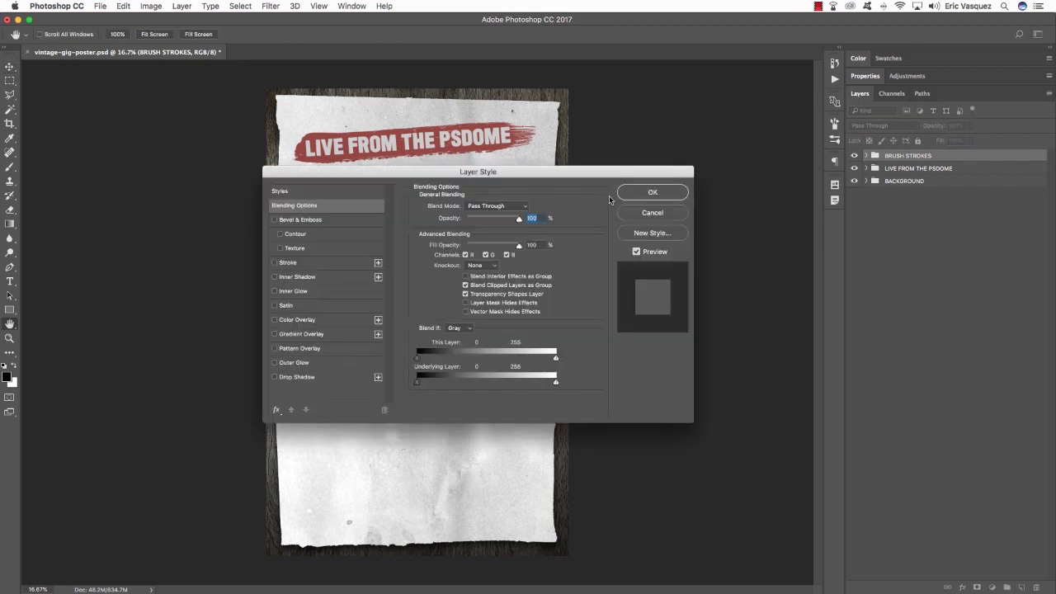
Give the BRUSH STROKES group a Color Overlay in gold hex CA9400.
click(296, 320)
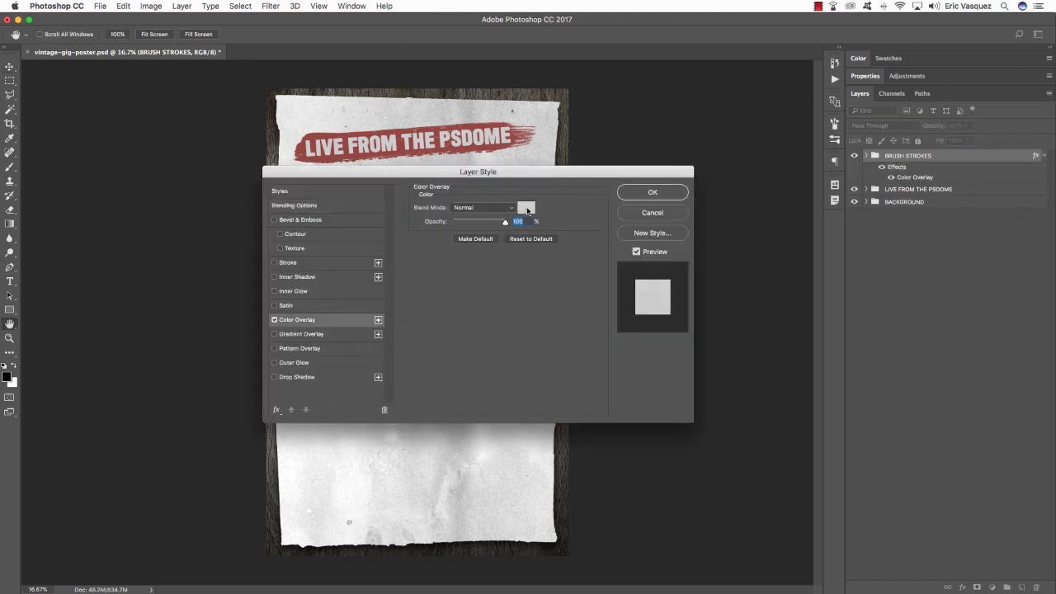
click(526, 209)
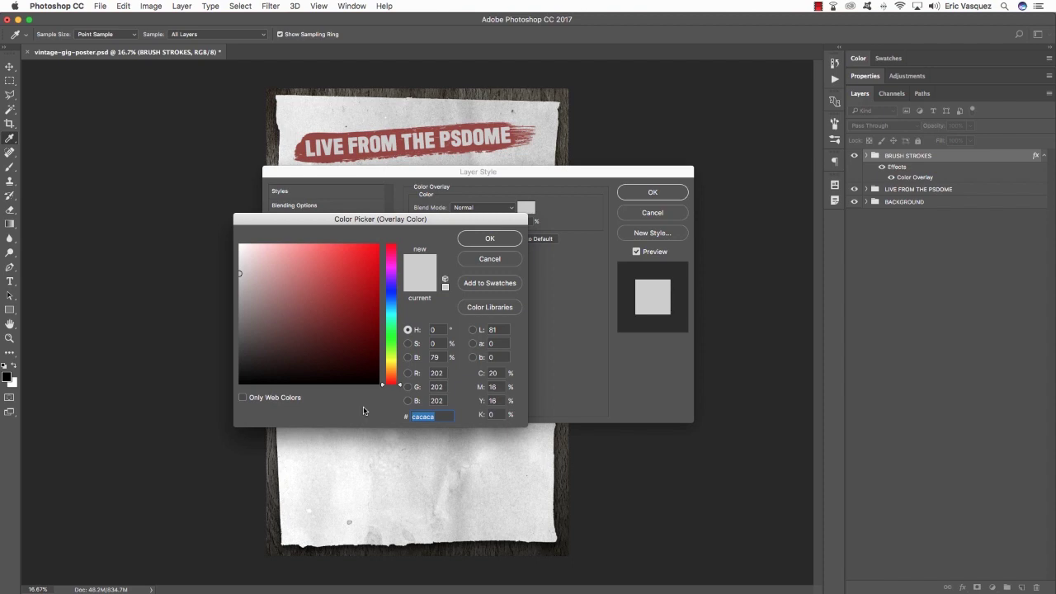
text(00CA94)
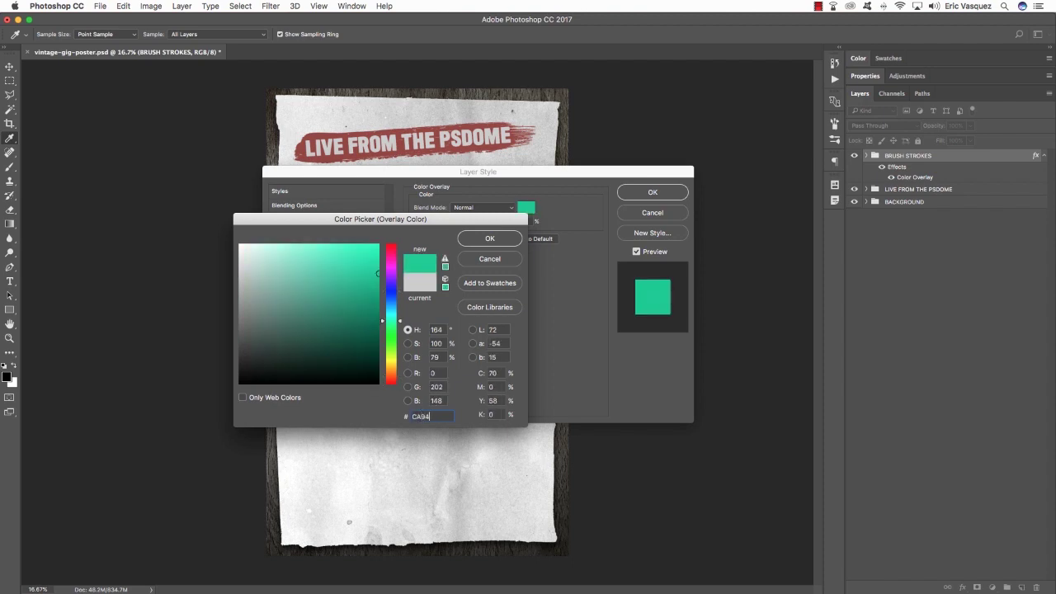
text(00)
key(Return)
key(Return)
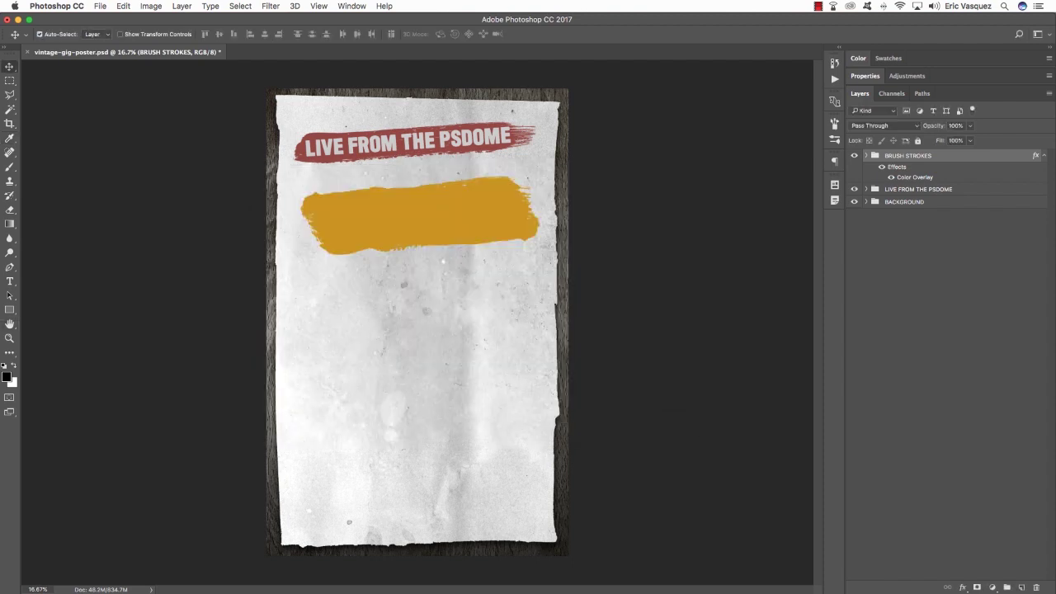
Enlarge the gold band to about 103% and shift it left.
key(ctrl+t)
mouse_move(505, 200)
mouse_down()
mouse_move(494, 199)
mouse_move(536, 172)
mouse_up()
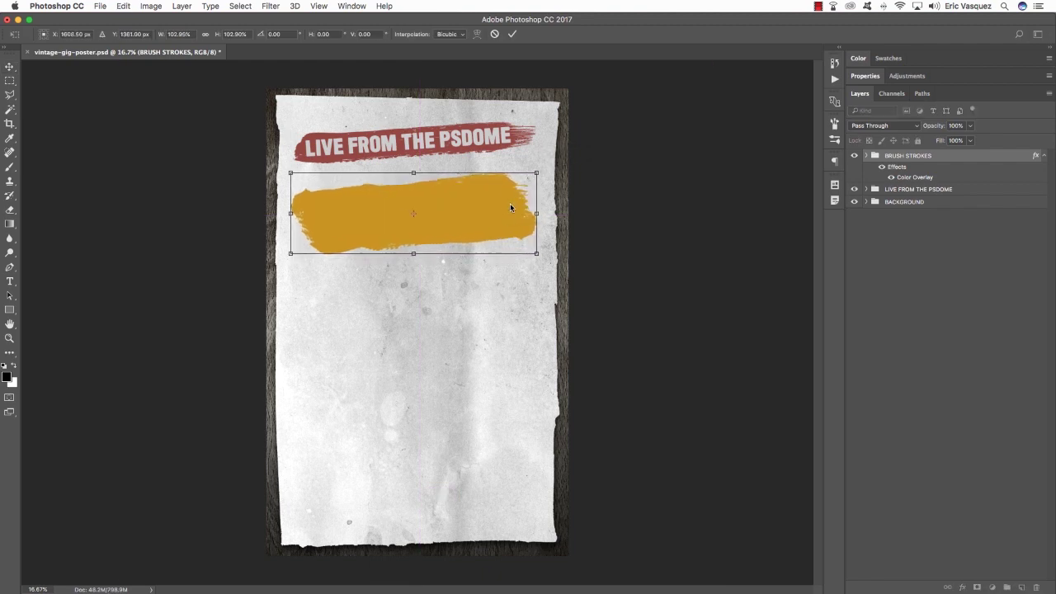
key(Return)
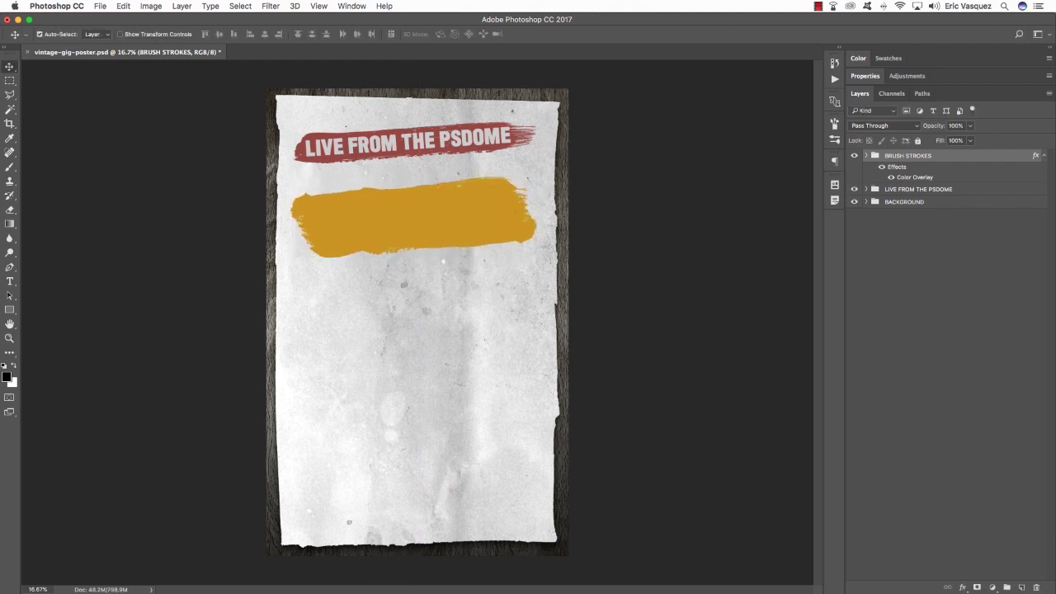
On a new layer, type the date line 'SUNDAY, SEPTEMBER 10 AT 8PM' below the title.
click(1044, 155)
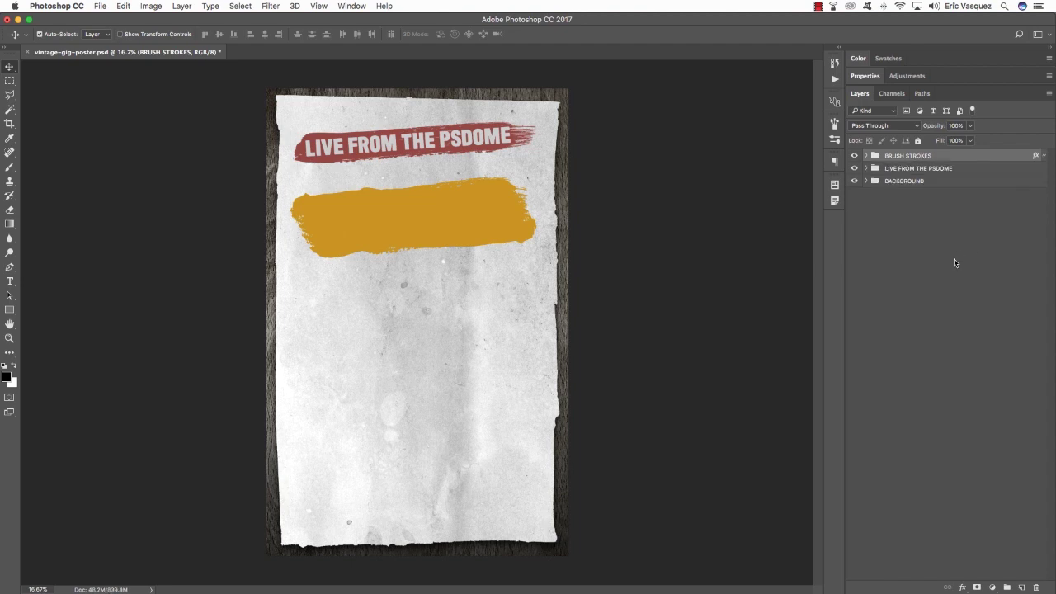
click(1021, 587)
key(t)
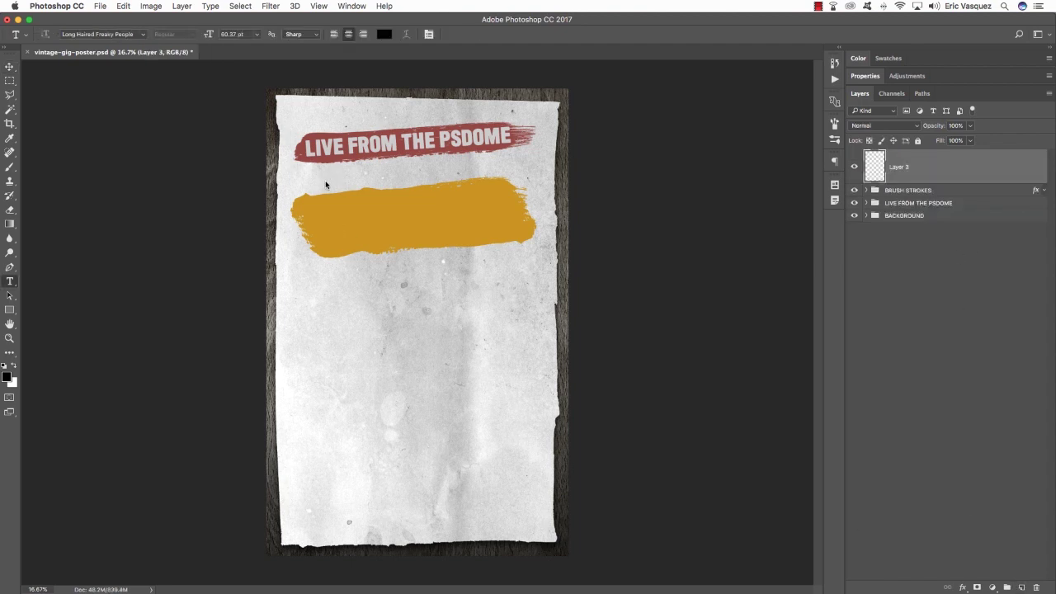
click(325, 178)
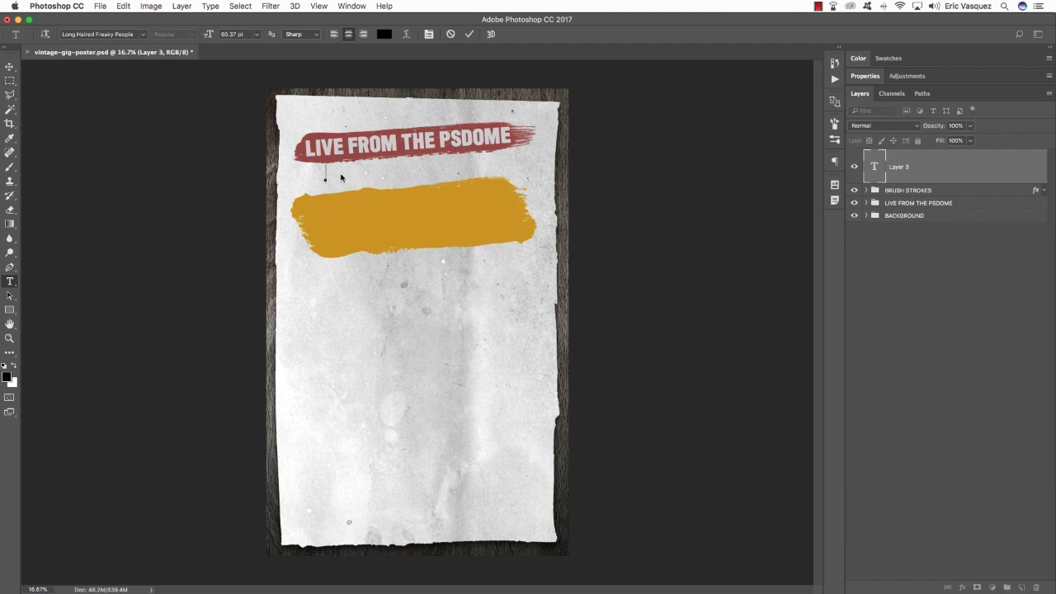
text(SUNDAY, SEPG)
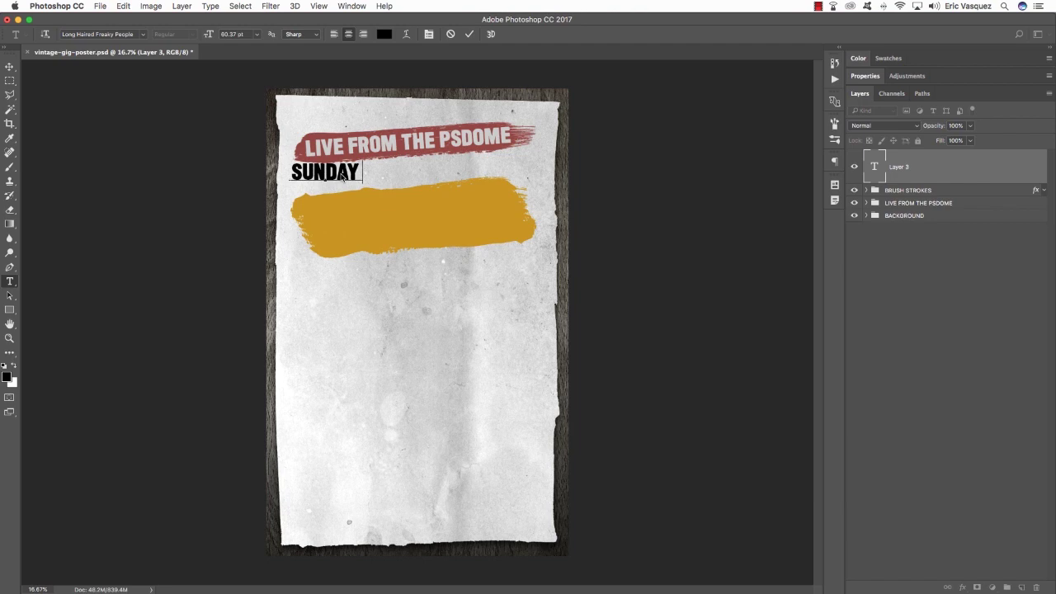
key(BackSpace)
text(TEMBER 10)
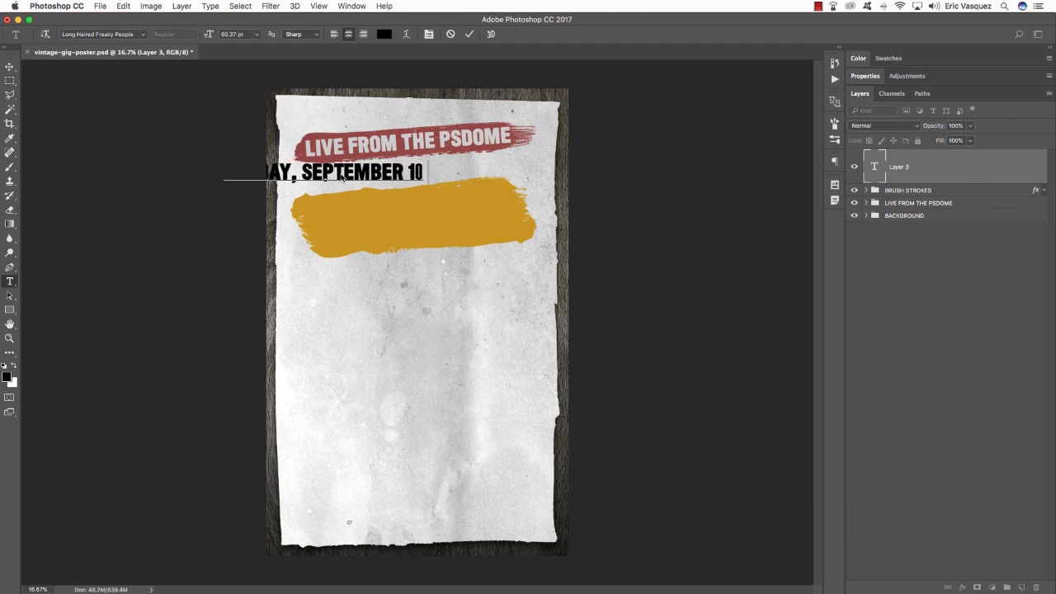
text( AT 8PM)
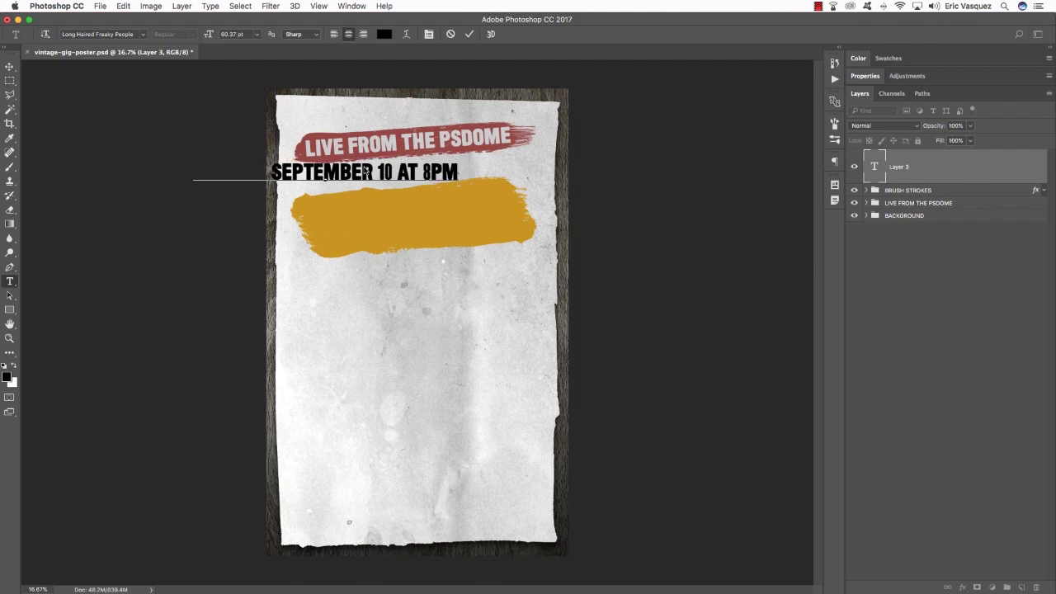
Set the whole date line in the DK Avontuur font and commit it.
triple_click(363, 174)
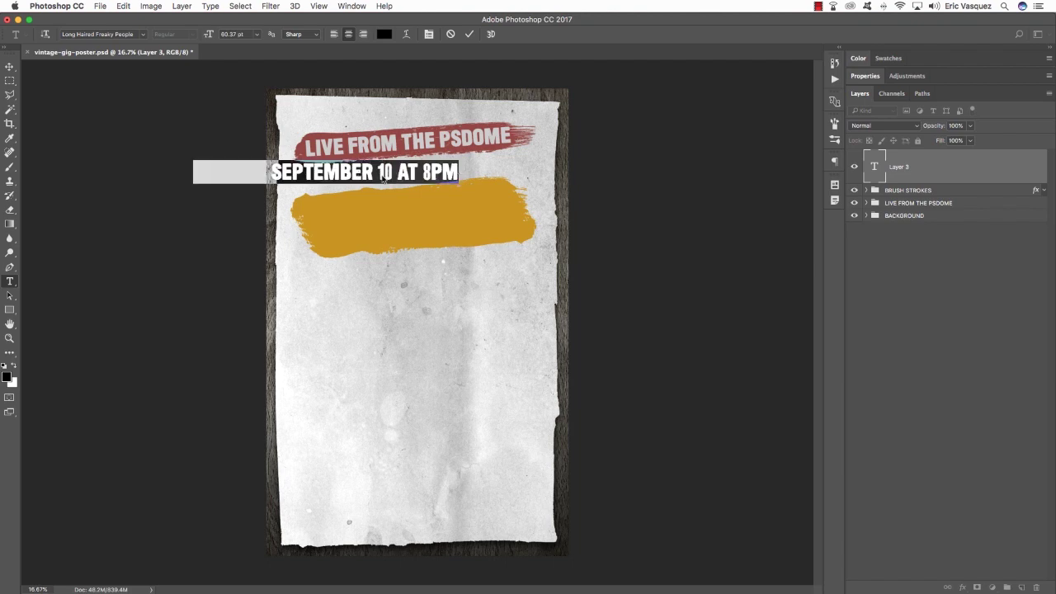
click(113, 34)
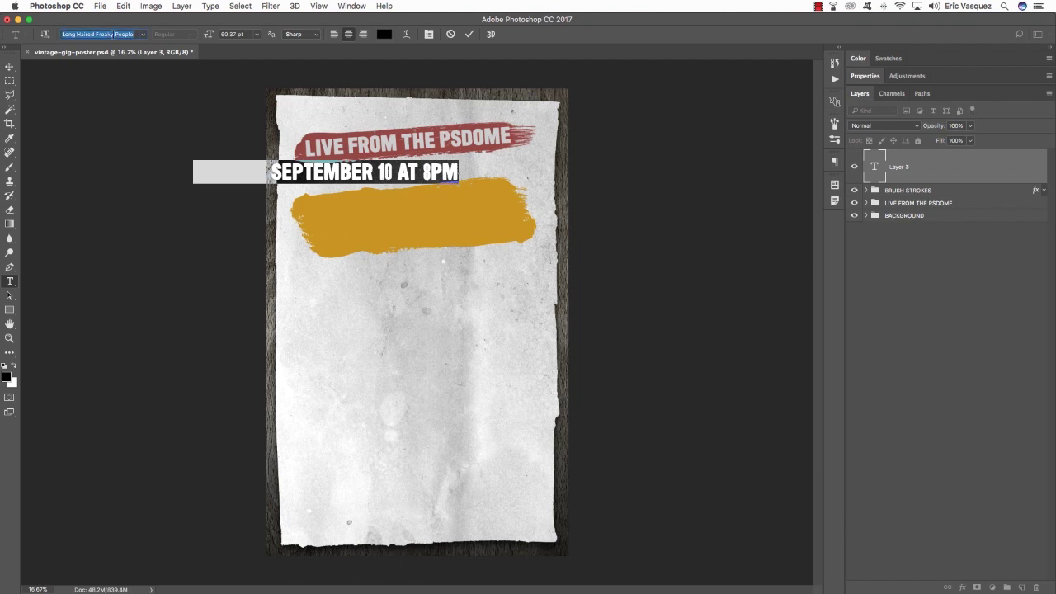
text(dk av)
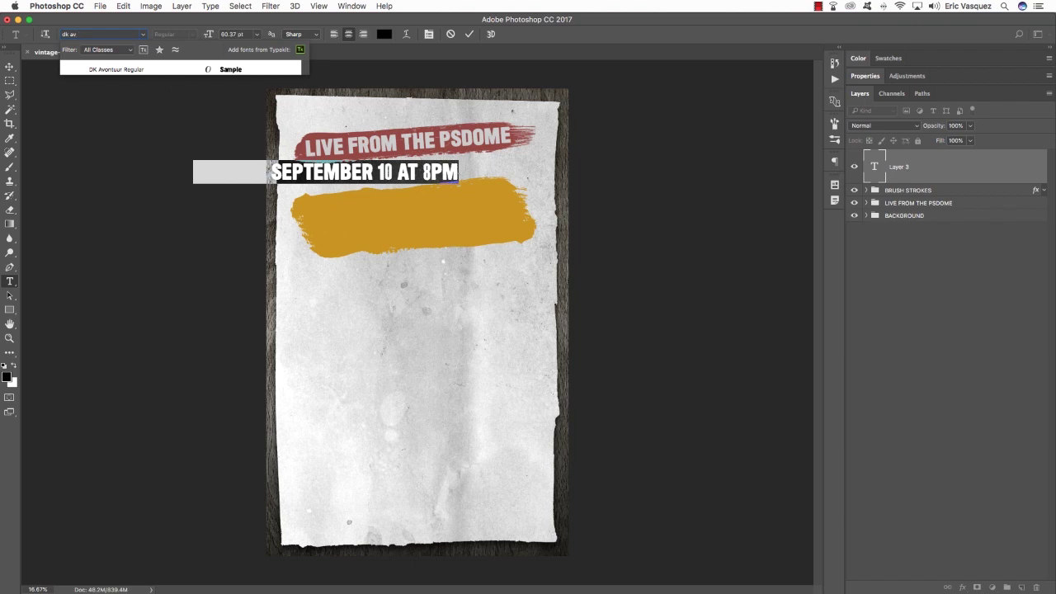
key(Return)
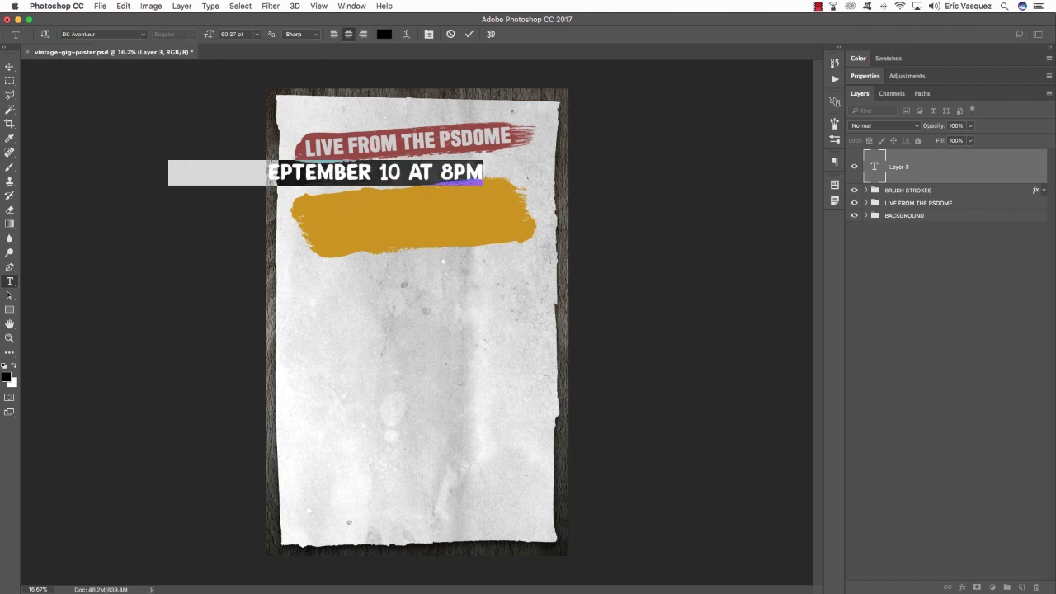
click(9, 68)
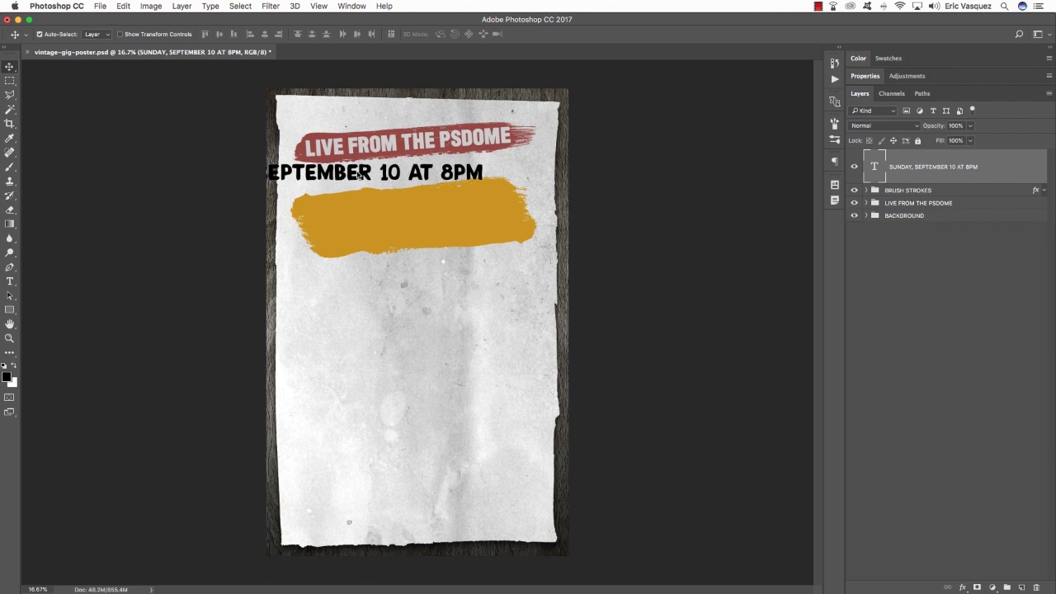
Scale the date line to about 66.5%, tilt it about -3.93°, and nudge it under the title.
drag(478, 181, 481, 181)
key(ctrl+t)
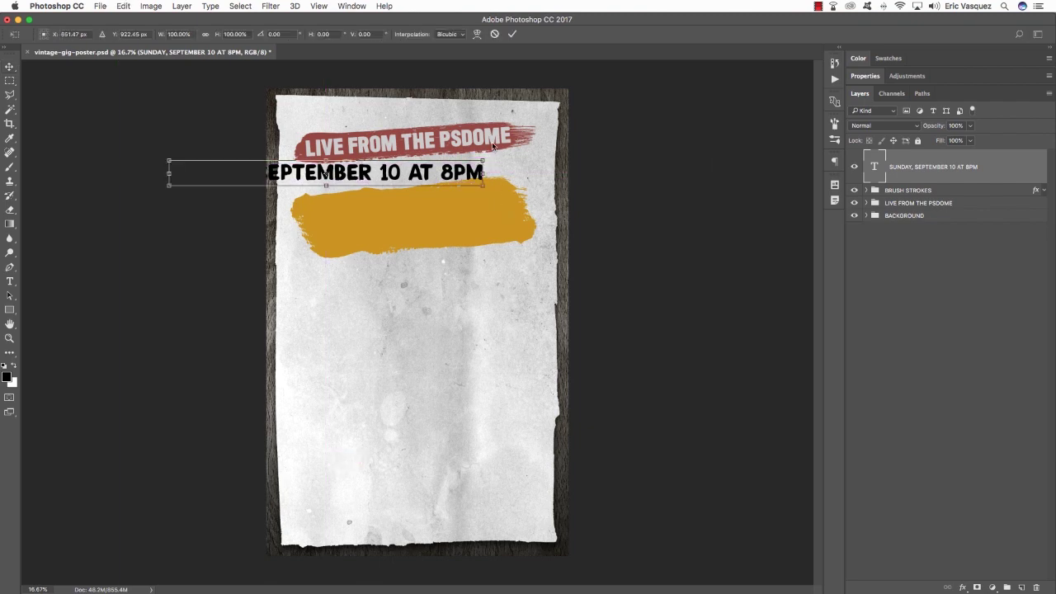
drag(498, 165, 497, 150)
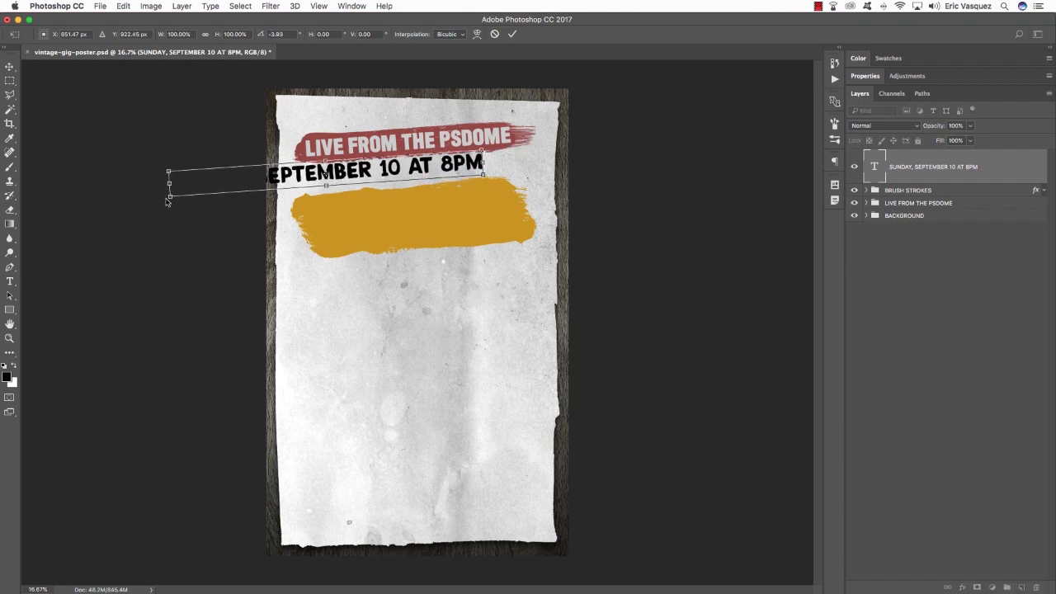
drag(169, 198, 232, 188)
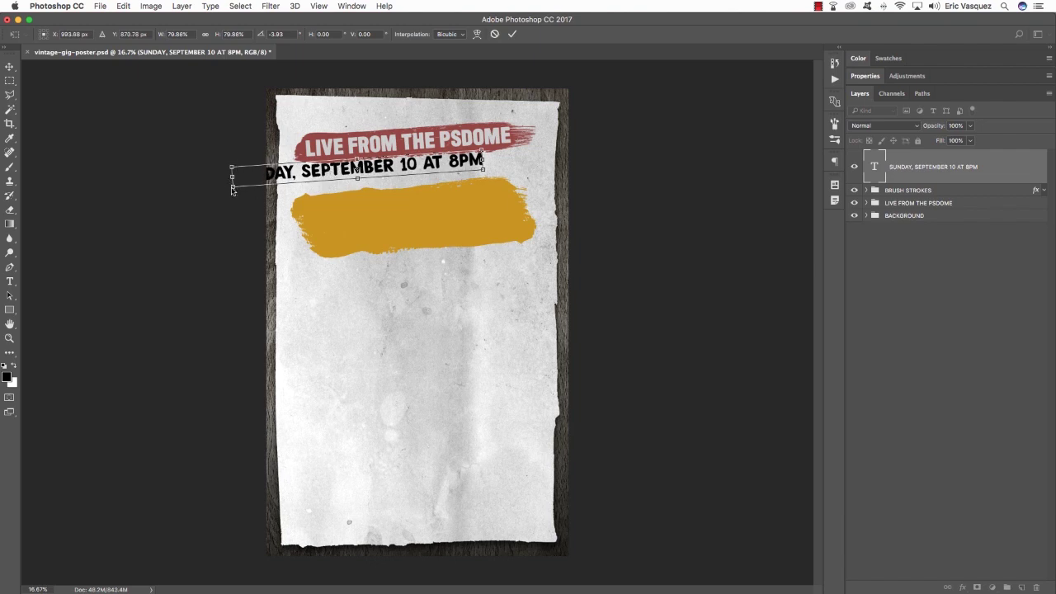
drag(294, 178, 369, 172)
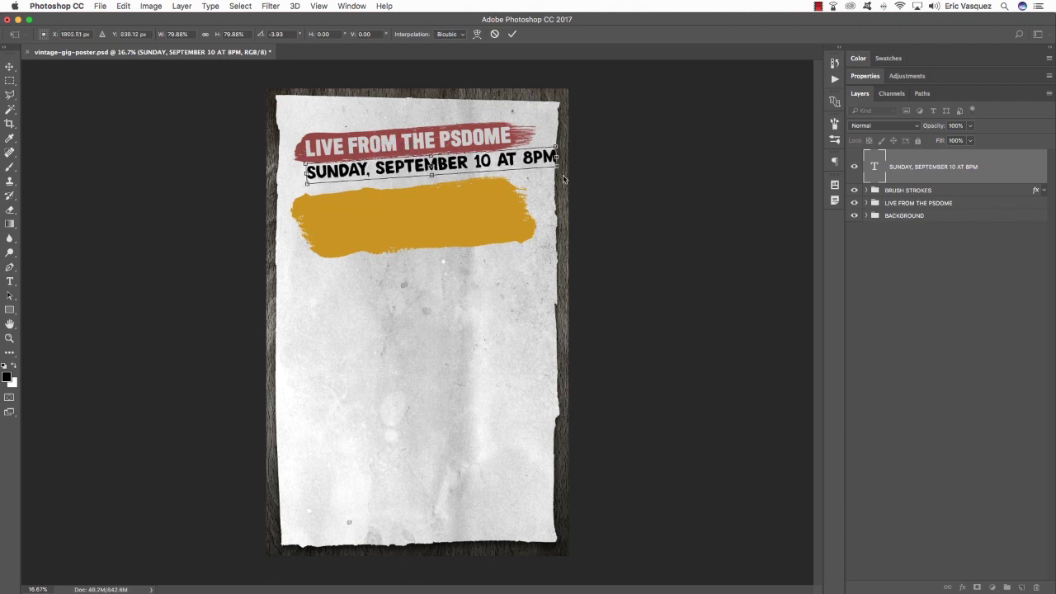
drag(558, 170, 515, 165)
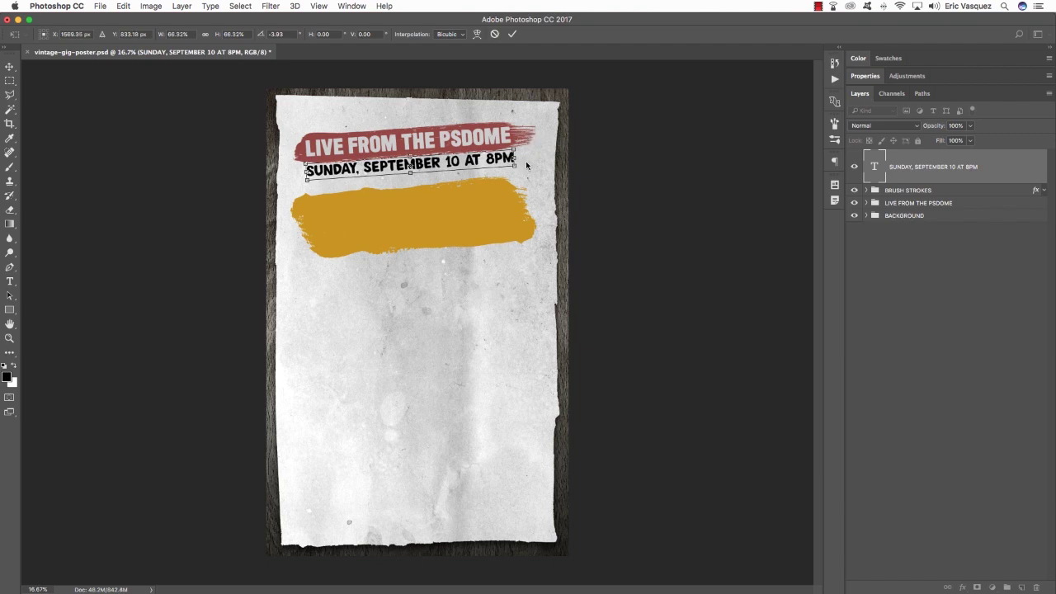
key(Return)
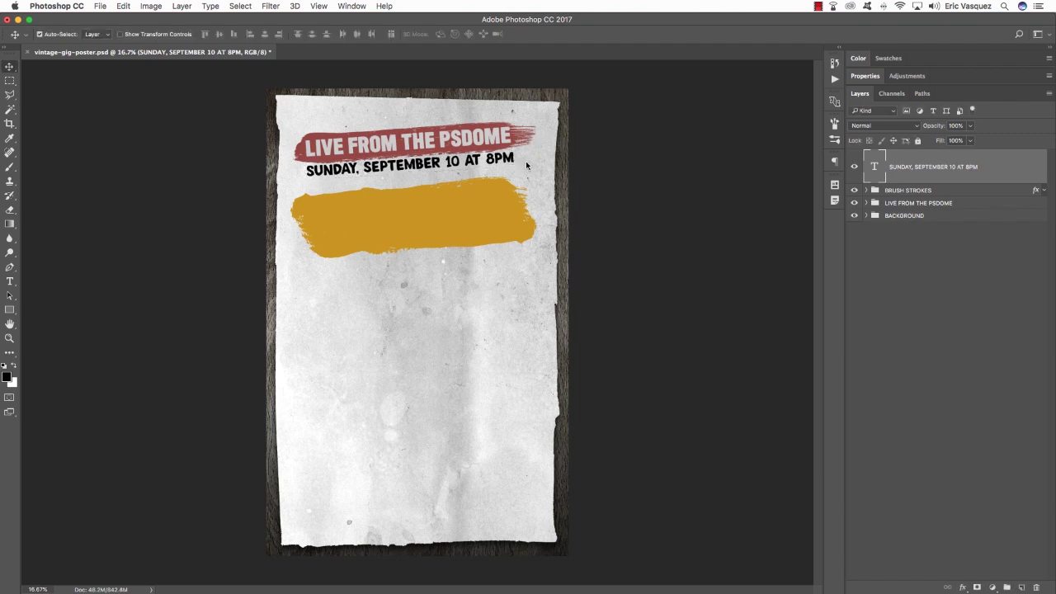
key(shift+Down)
key(shift+Down)
key(shift+Down)
key(shift+Down)
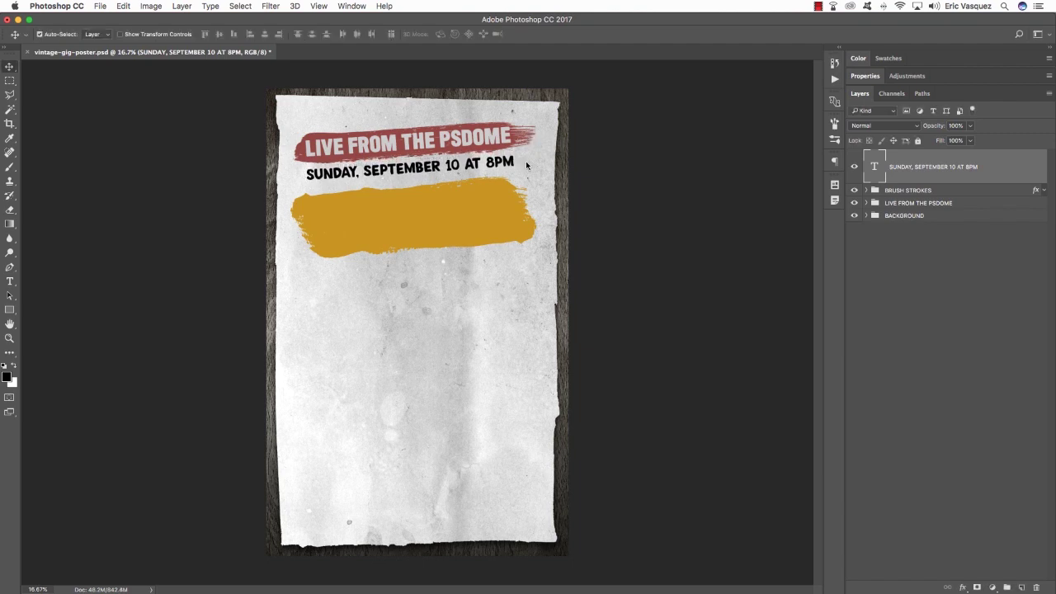
key(shift+Down)
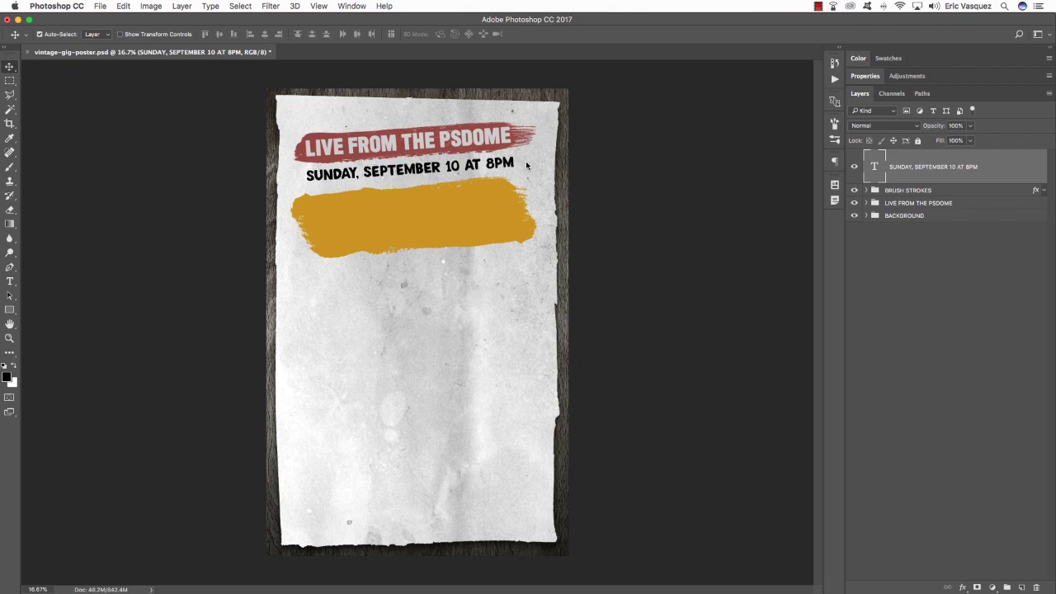
Give the date text a navy Color Overlay of #46476b.
double_click(1038, 166)
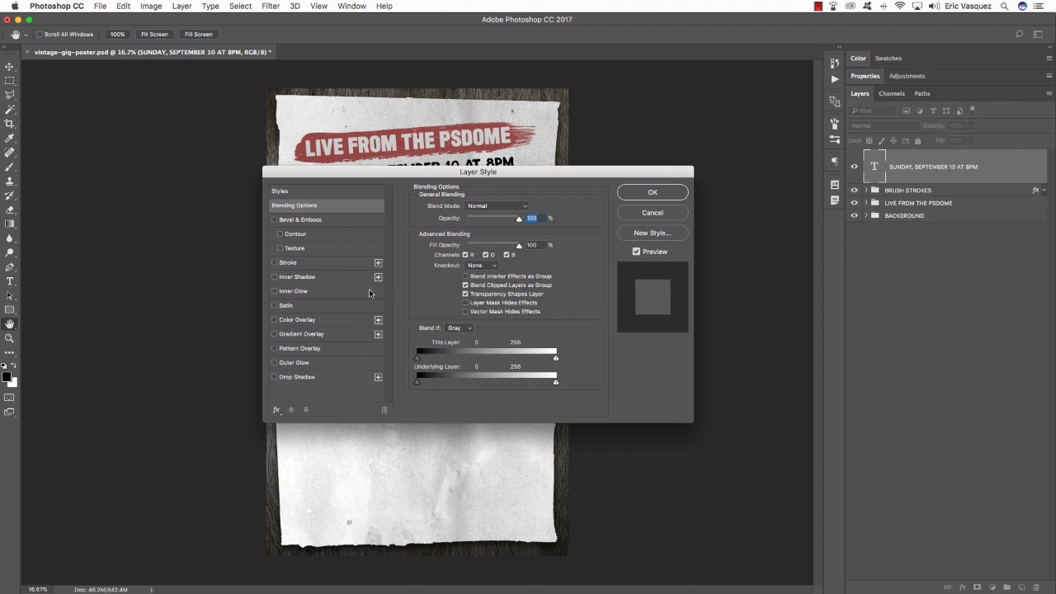
click(299, 320)
click(521, 211)
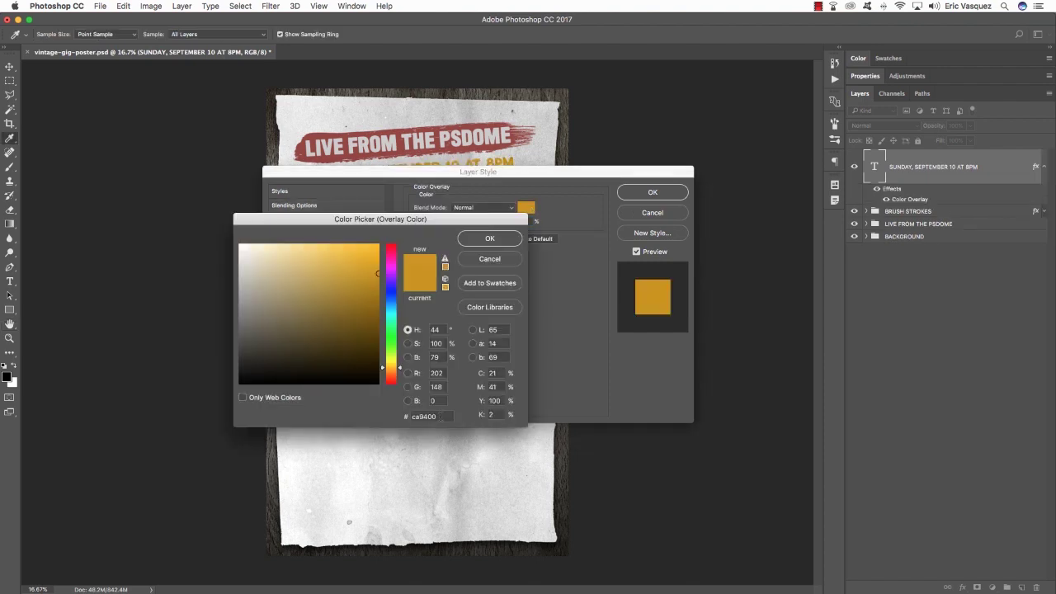
drag(441, 416, 341, 400)
text(464)
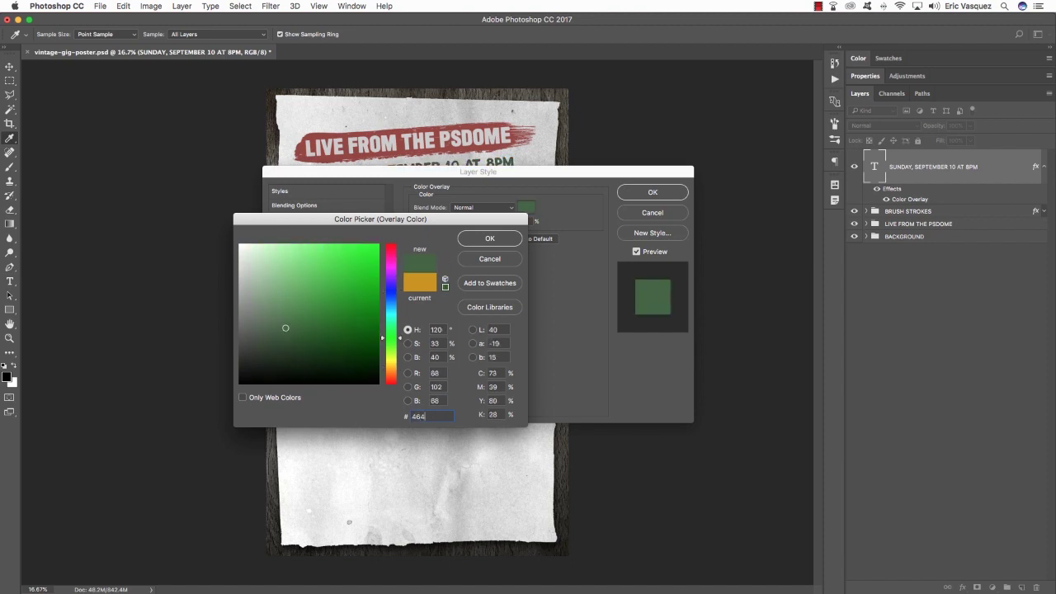
text(76b)
key(Return)
key(Return)
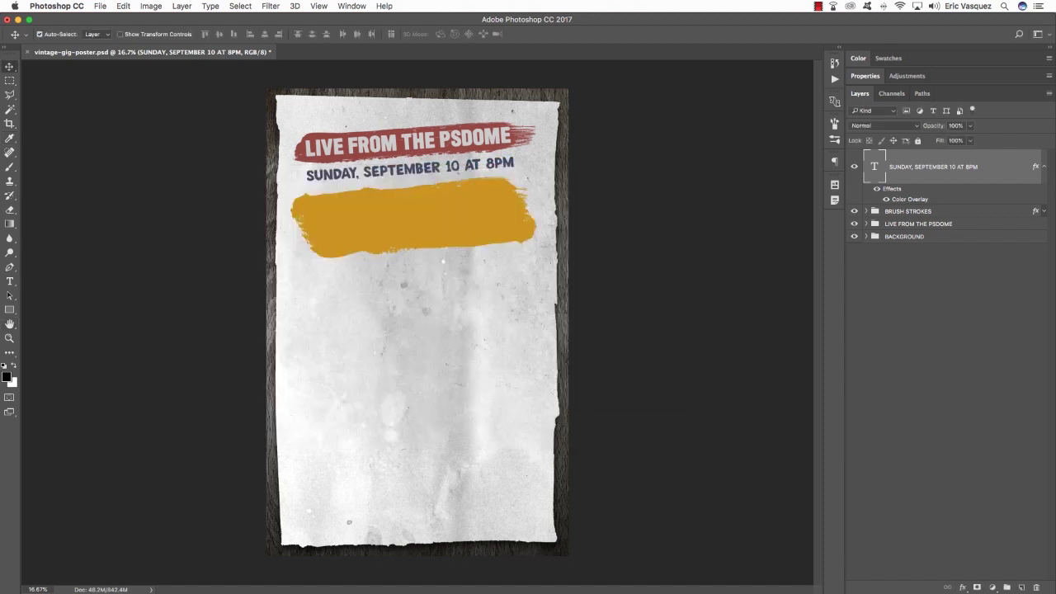
Group the date layer as 'DATE' and reorder so BRUSH STROKES sits beneath it.
key(super+g)
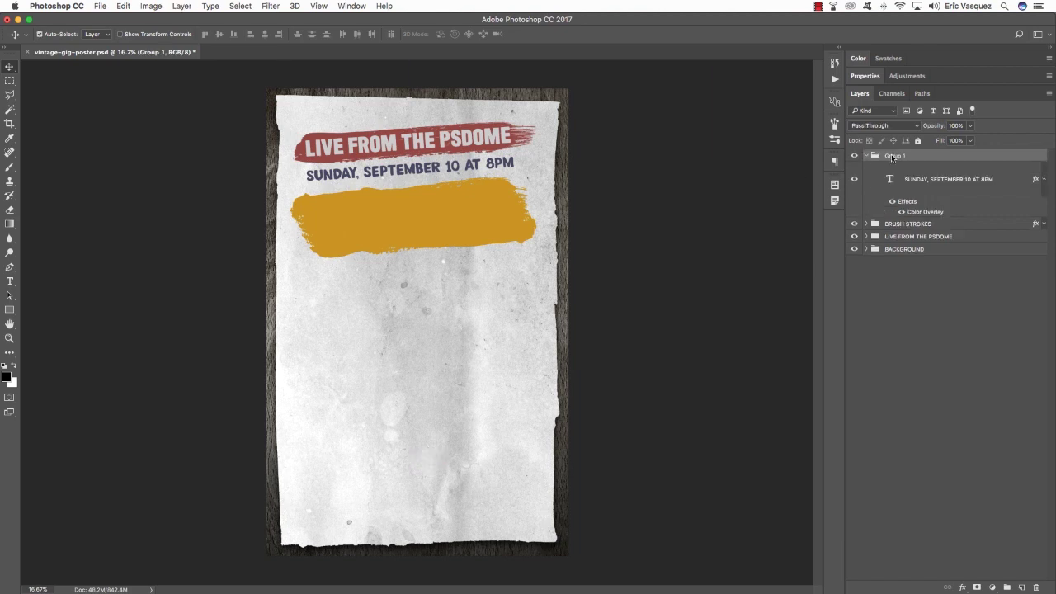
text(DATE)
key(Return)
click(866, 156)
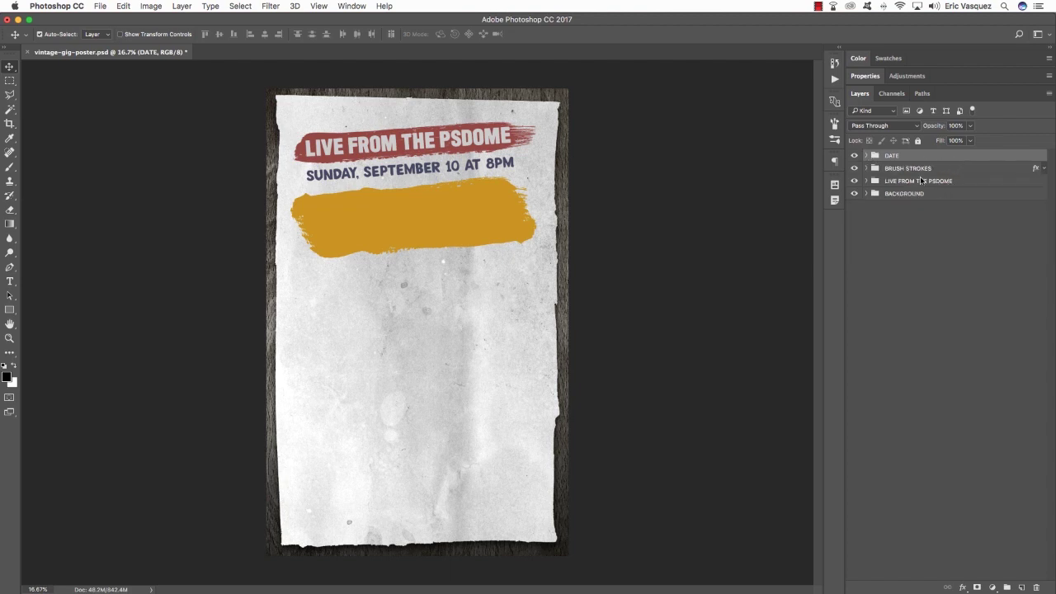
drag(925, 156, 924, 190)
click(914, 157)
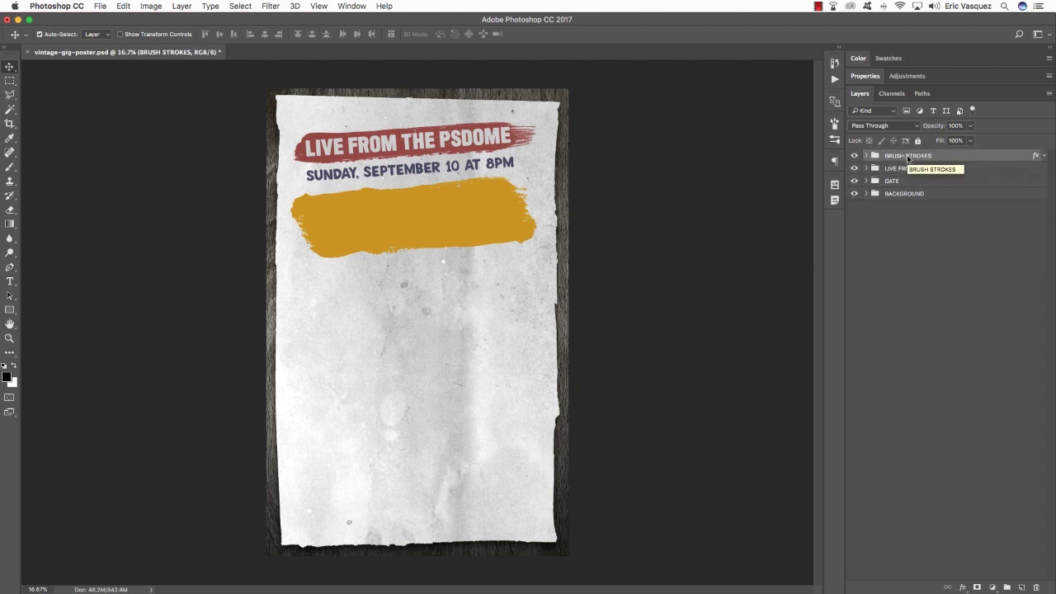
drag(957, 157, 950, 184)
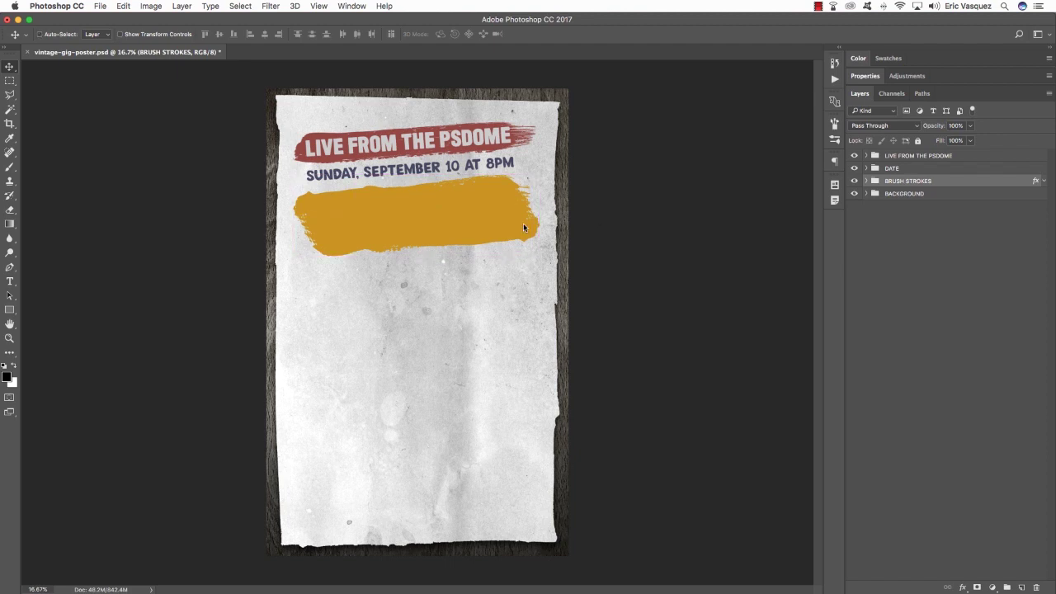
On a new layer, type ANTONES on the gold banner and set its font to Bromo.
key(super+alt+shift+n)
key(t)
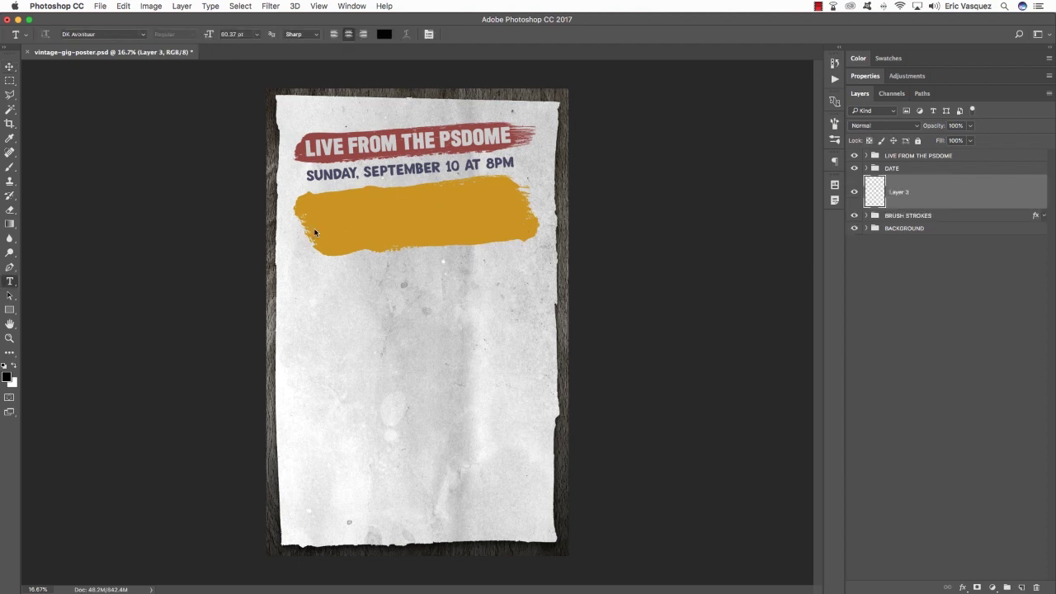
click(331, 225)
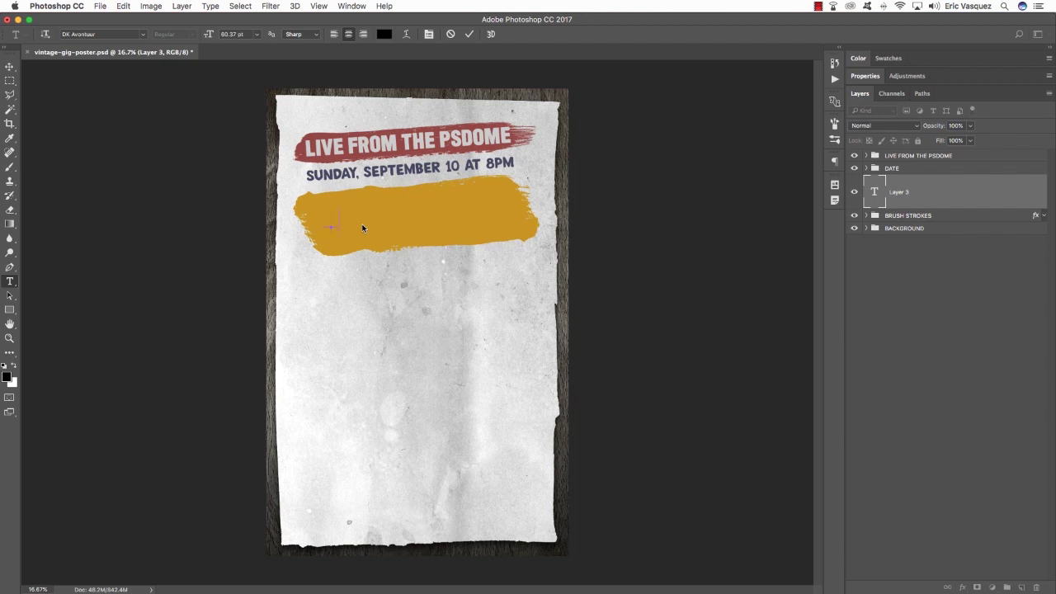
text(ANTONES)
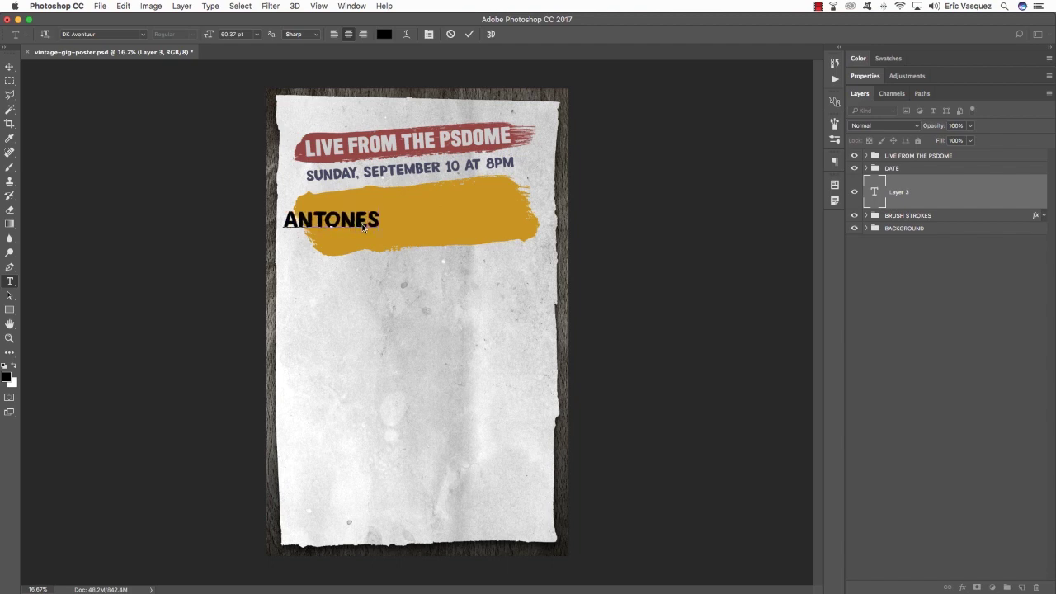
double_click(364, 227)
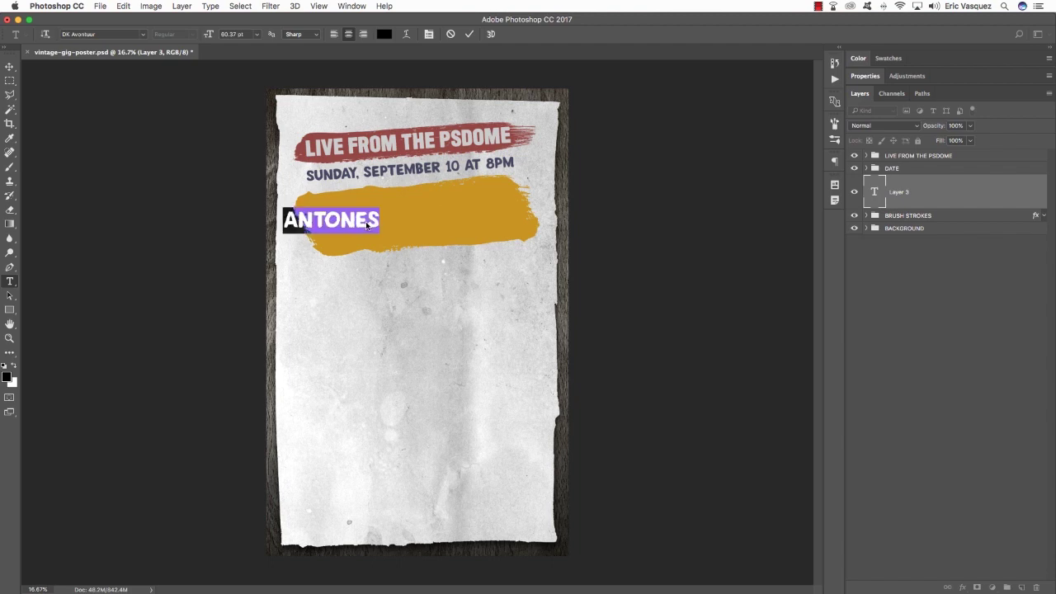
click(97, 34)
click(86, 34)
text(bromo)
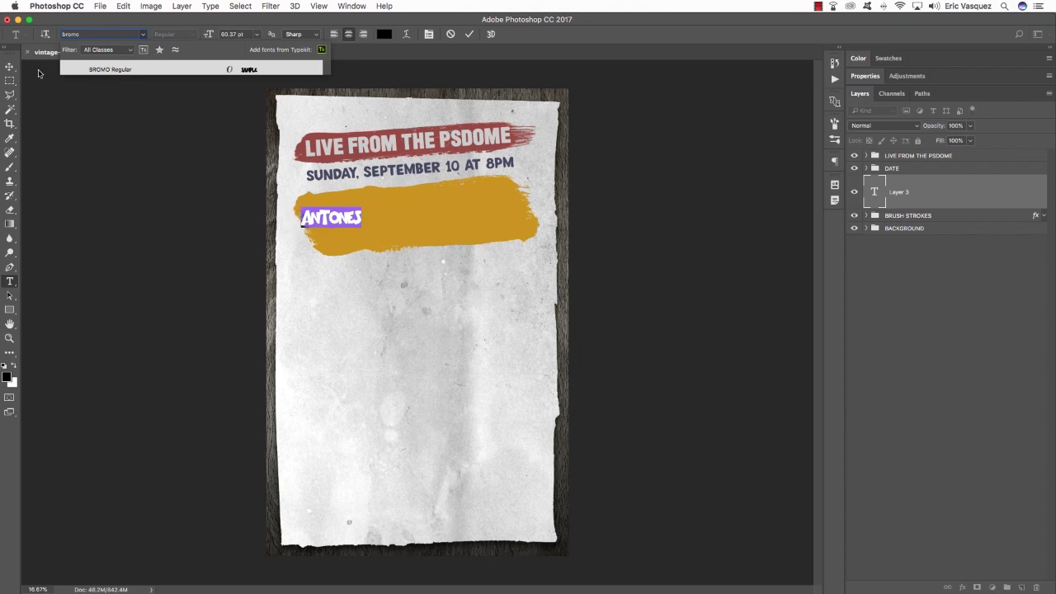
click(114, 70)
click(9, 66)
Scale ANTONES up about 283% to fill the banner and nudge its point size up slightly.
key(ctrl+t)
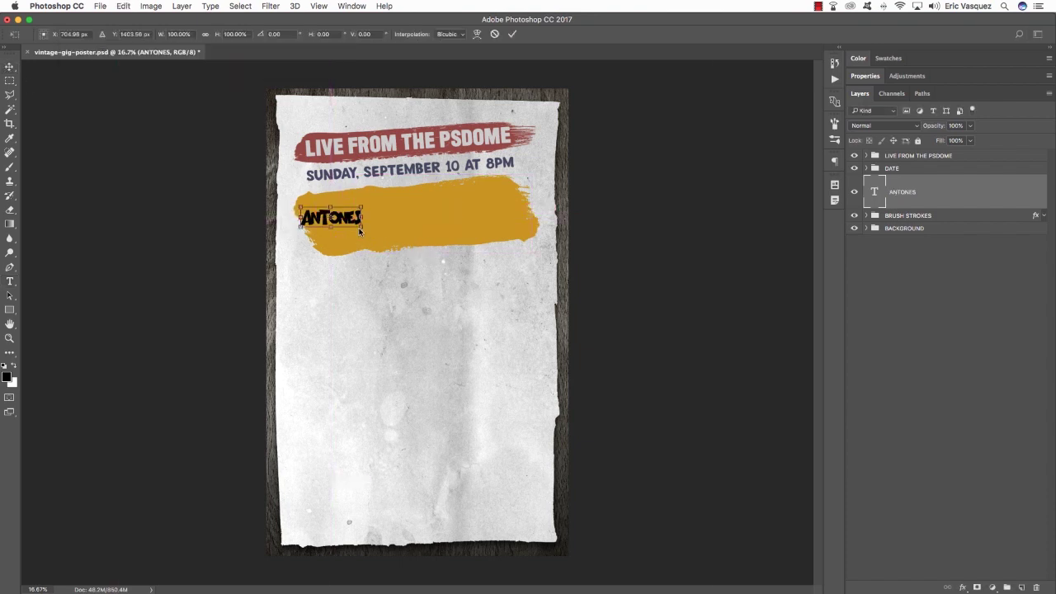
mouse_move(361, 229)
mouse_down()
mouse_move(472, 264)
mouse_move(470, 244)
mouse_move(502, 224)
mouse_up()
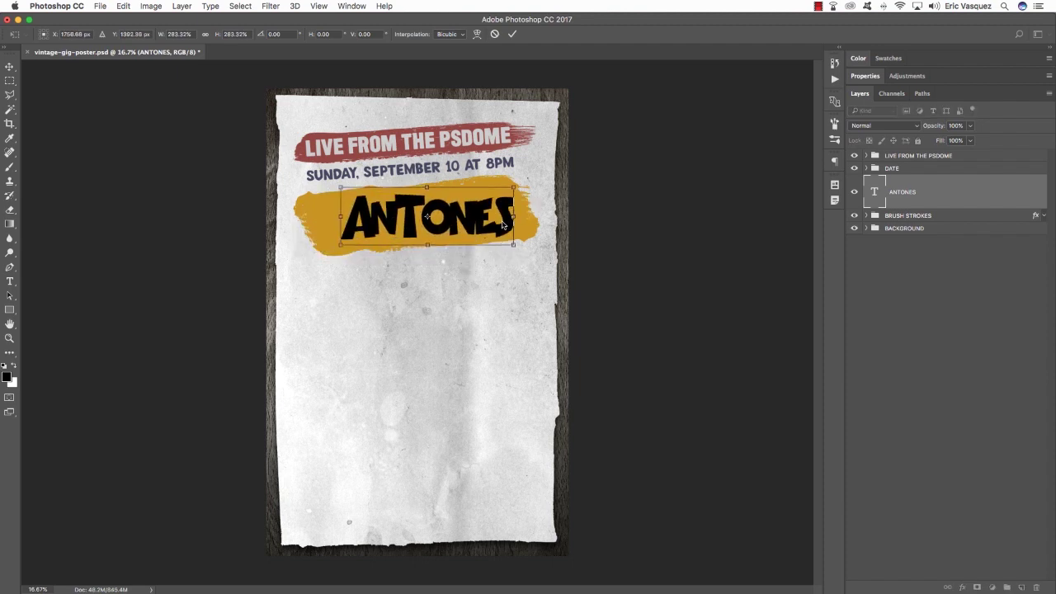
key(Return)
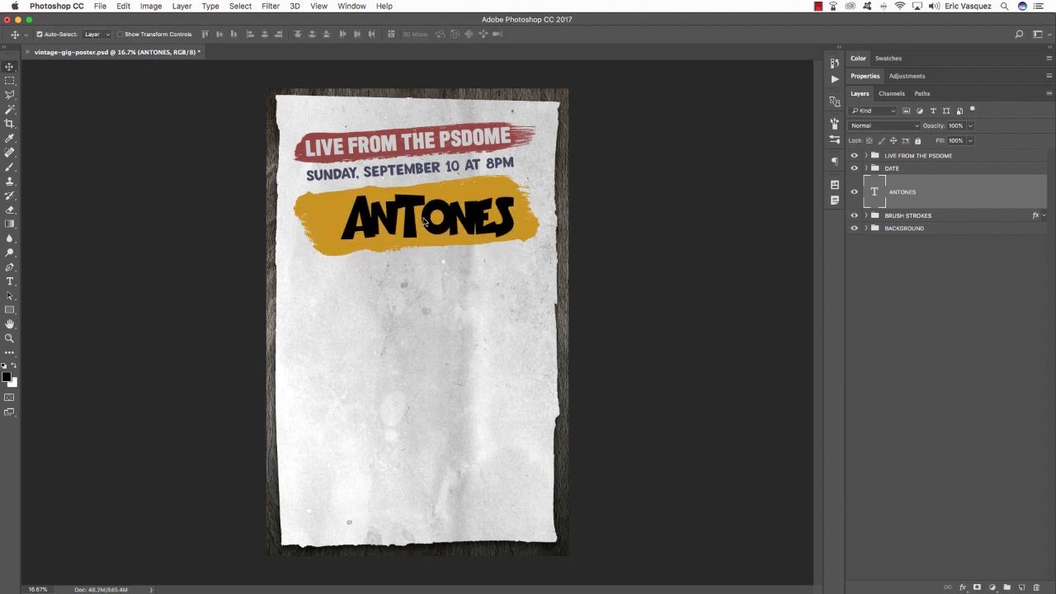
double_click(426, 221)
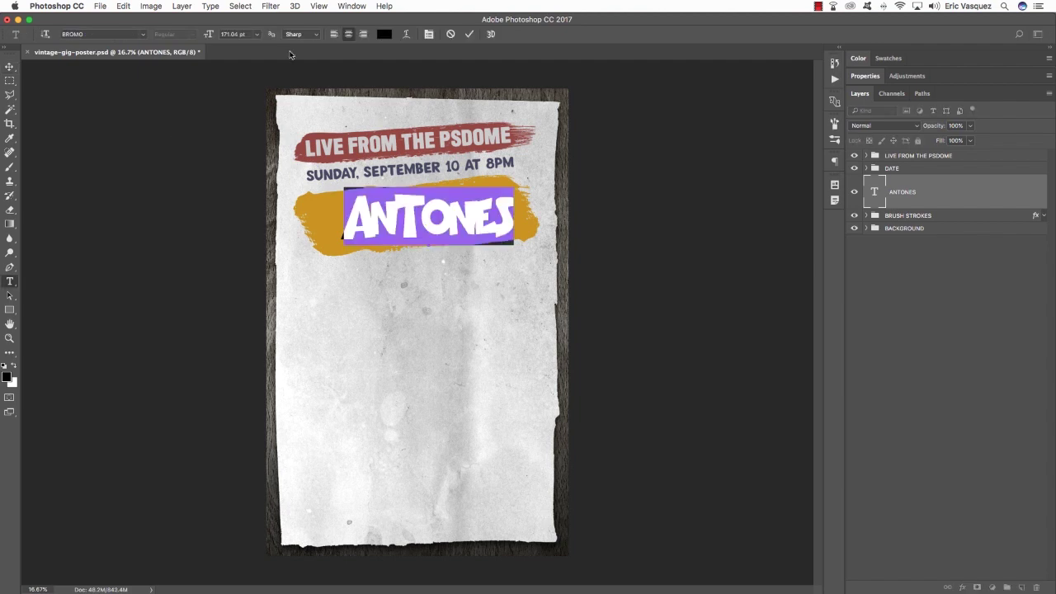
drag(208, 37, 210, 36)
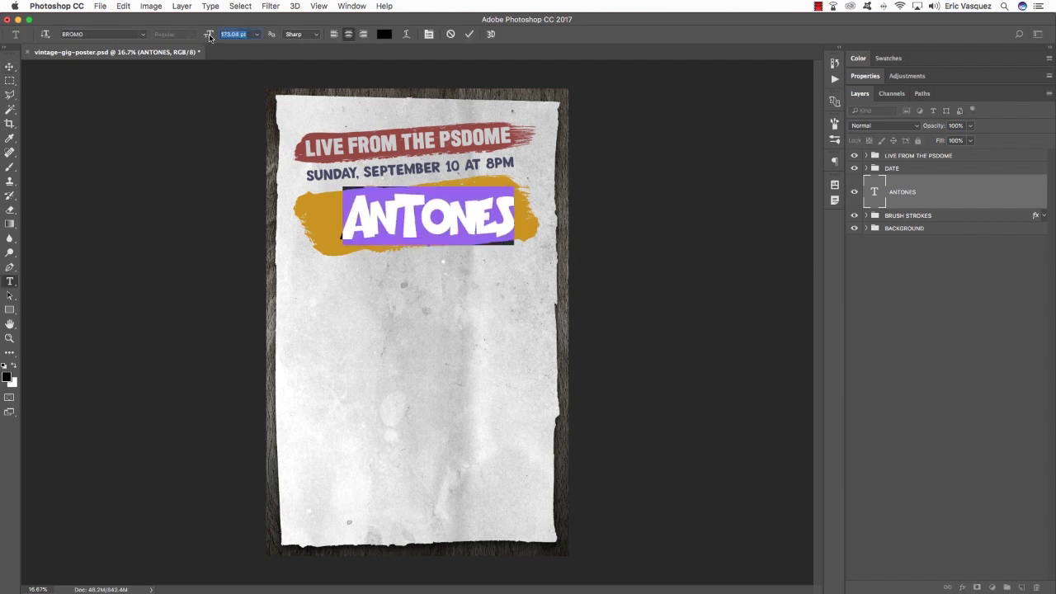
click(10, 66)
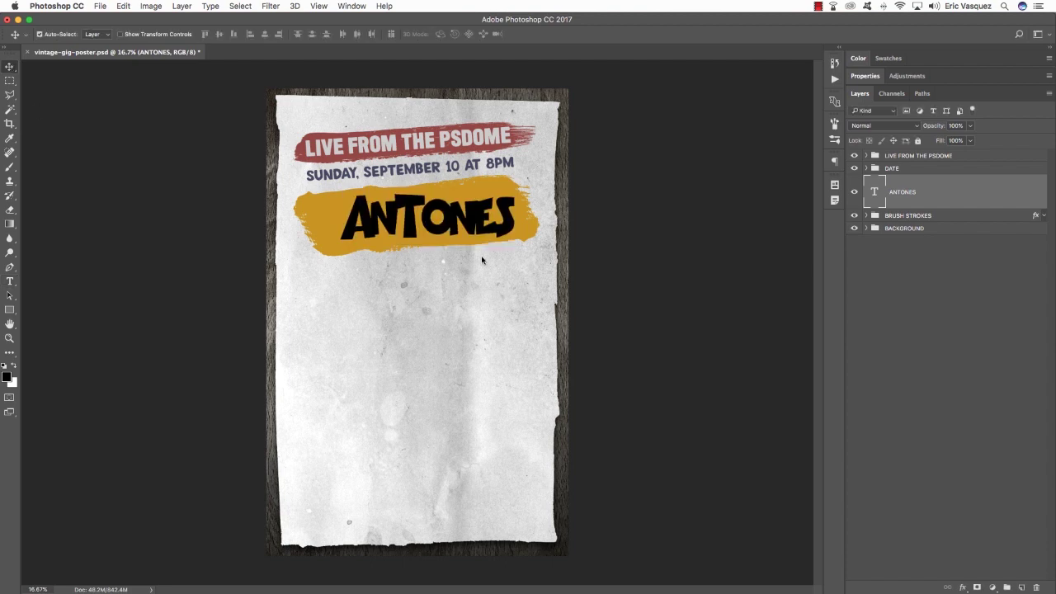
Scale ANTONES down slightly and rotate it about -3° to match the banner's slant.
key(super+t)
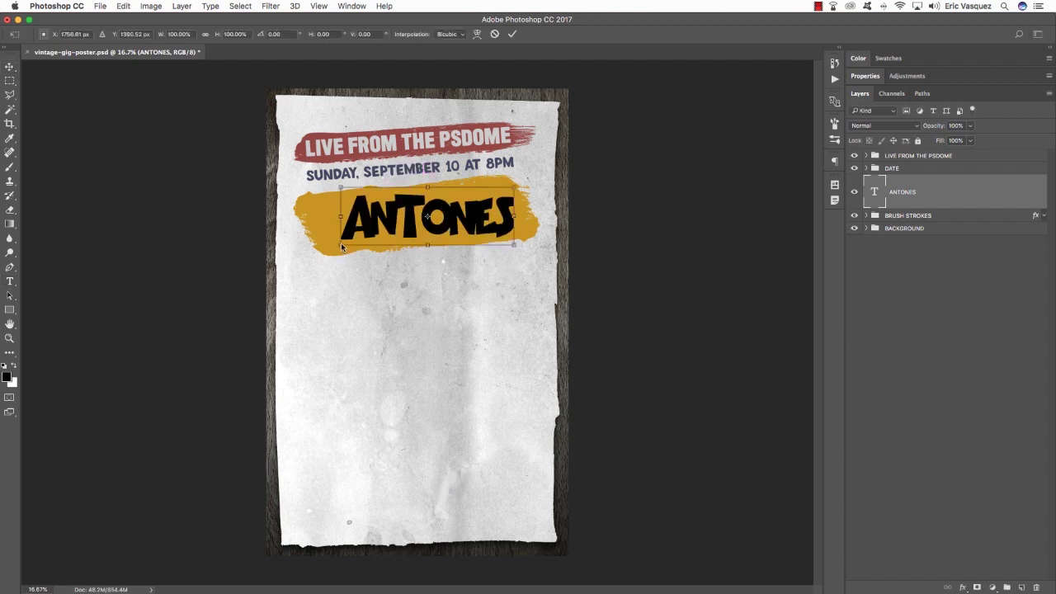
mouse_move(342, 246)
mouse_down()
mouse_move(307, 245)
mouse_move(359, 241)
mouse_move(344, 249)
mouse_up()
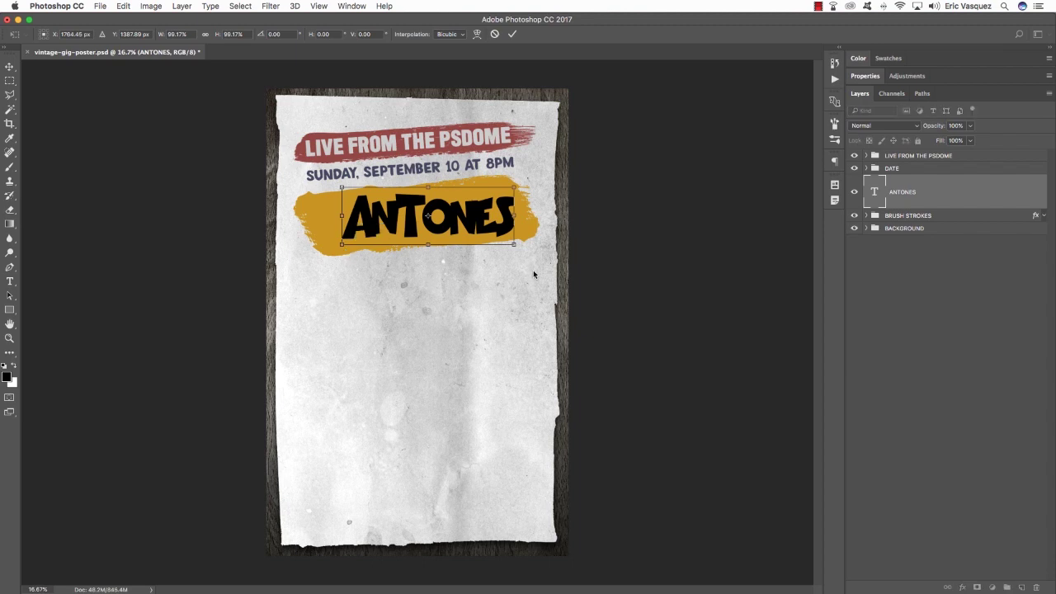
drag(535, 271, 536, 256)
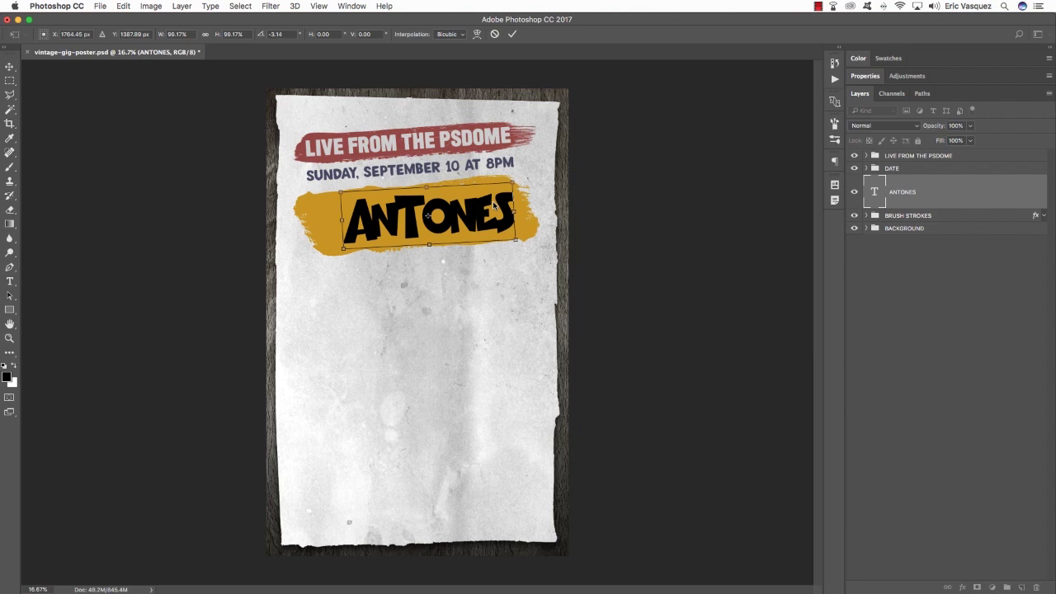
key(Return)
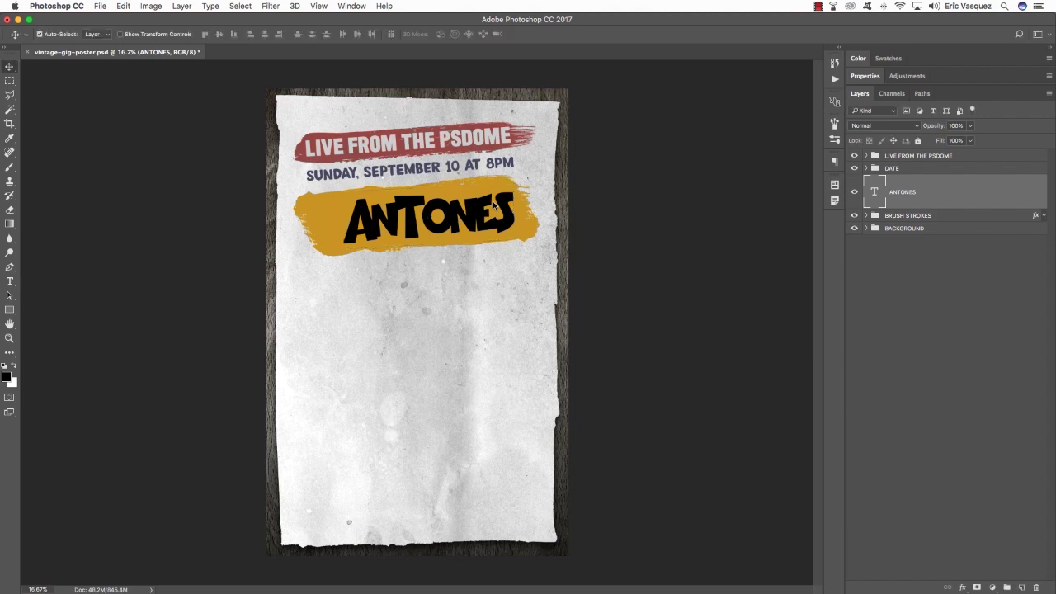
Enter and leave text editing on ANTONES without changing it.
key(t)
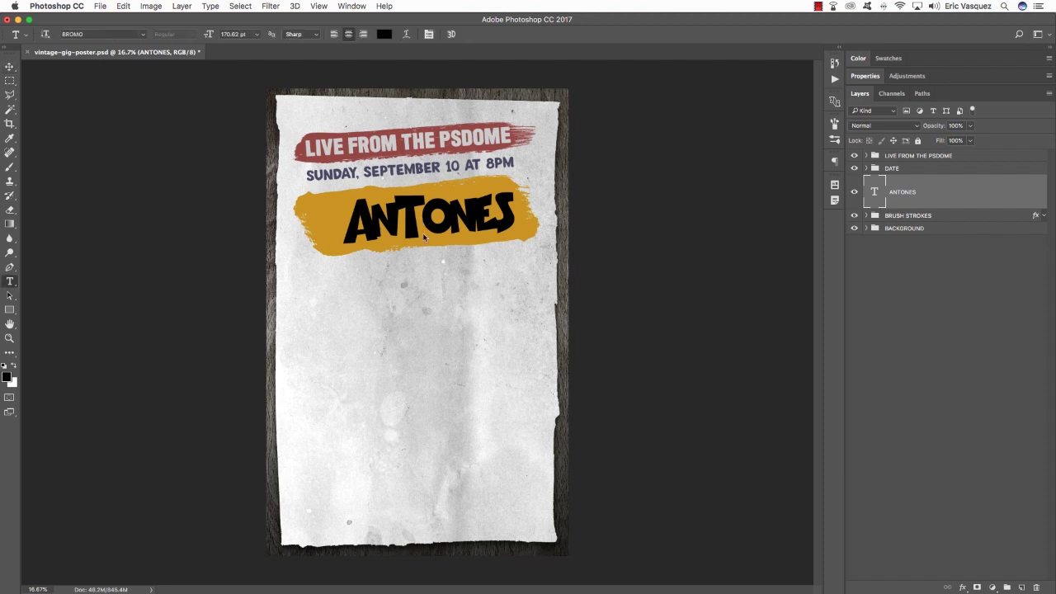
click(425, 228)
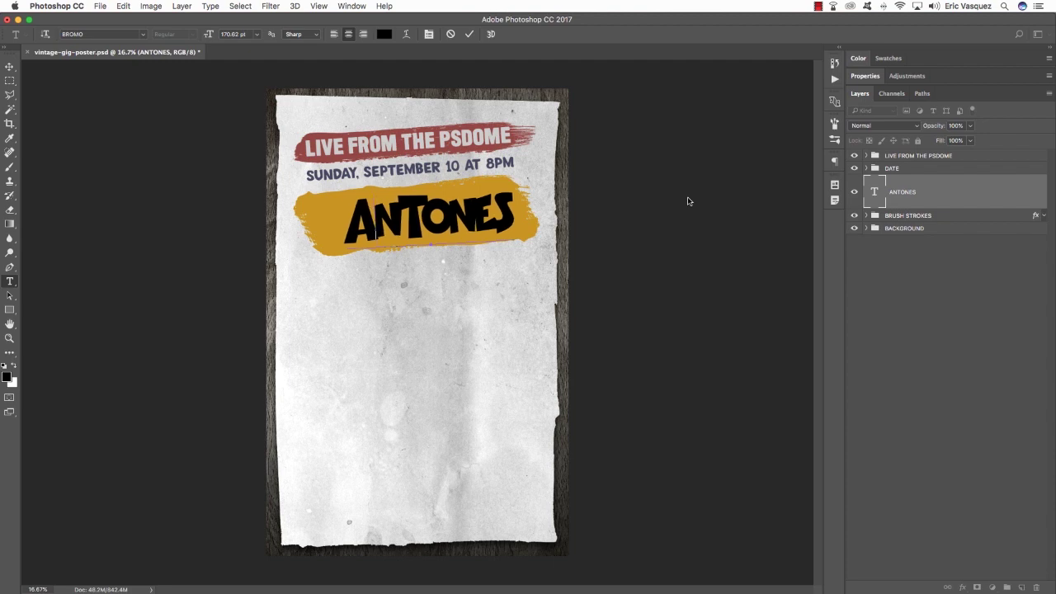
click(10, 66)
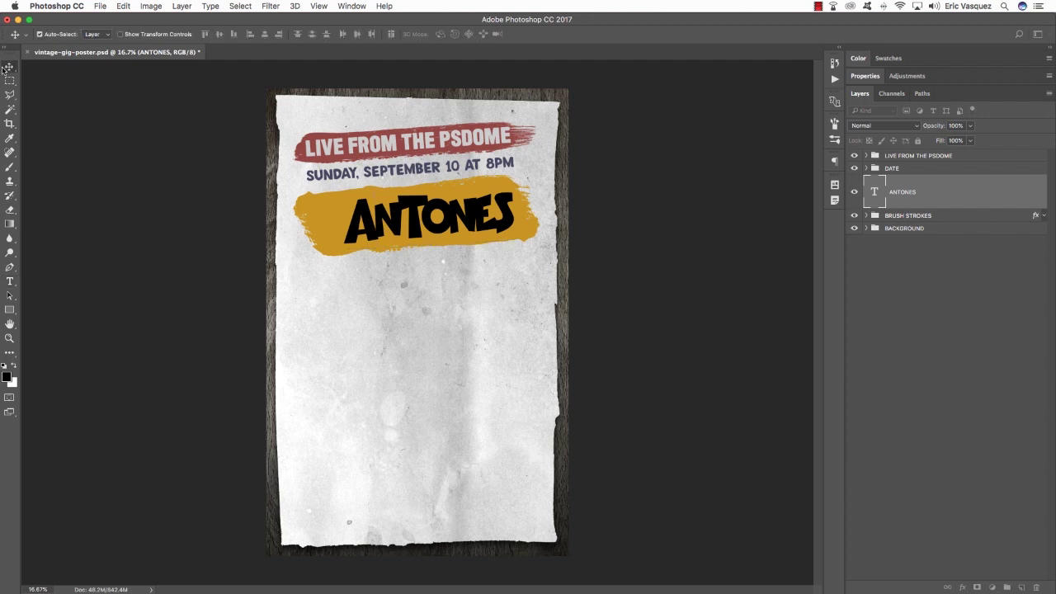
Give the ANTONES layer a #e7e7e7 light grey Color Overlay.
double_click(1036, 194)
drag(508, 176, 483, 171)
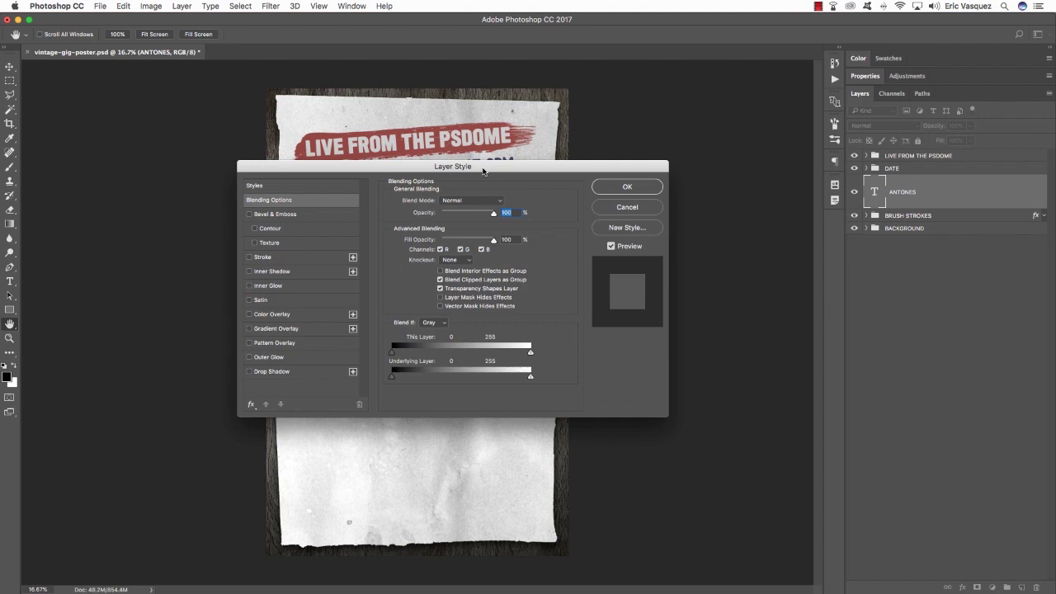
click(303, 315)
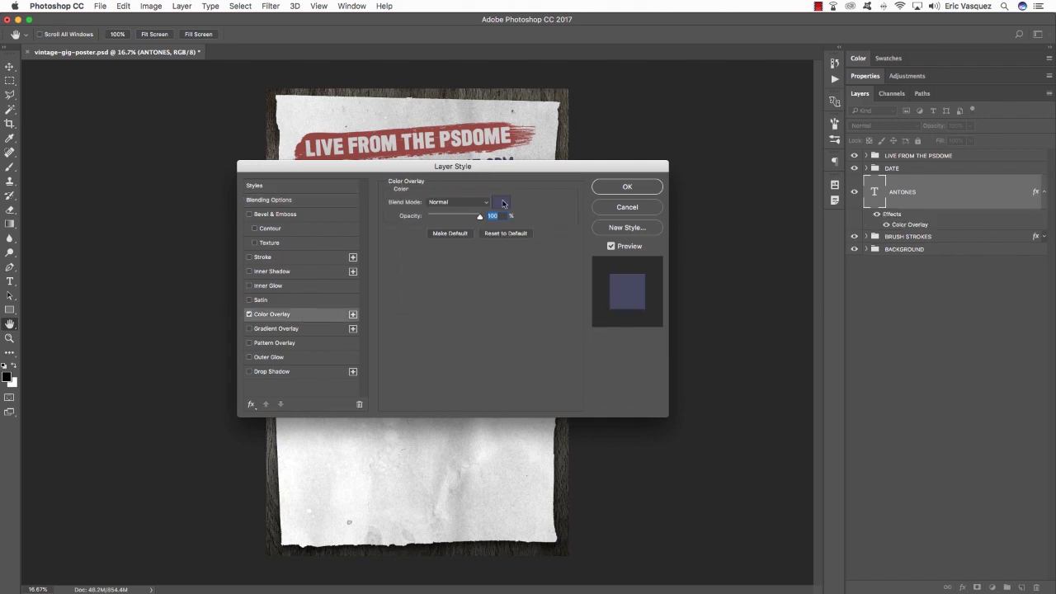
click(503, 203)
drag(485, 216, 520, 177)
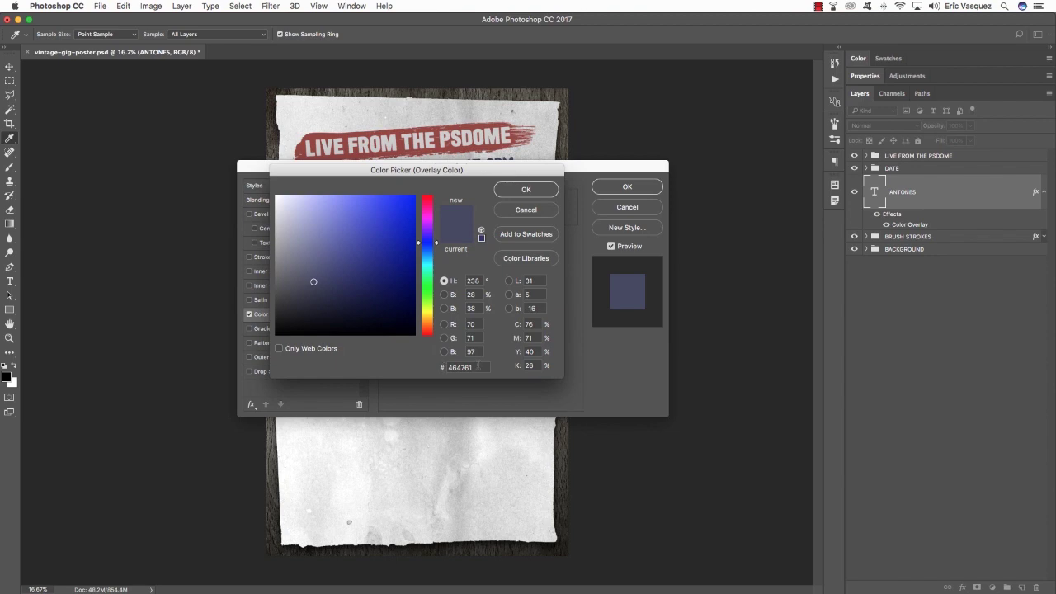
drag(477, 365, 386, 365)
text(e7e7)
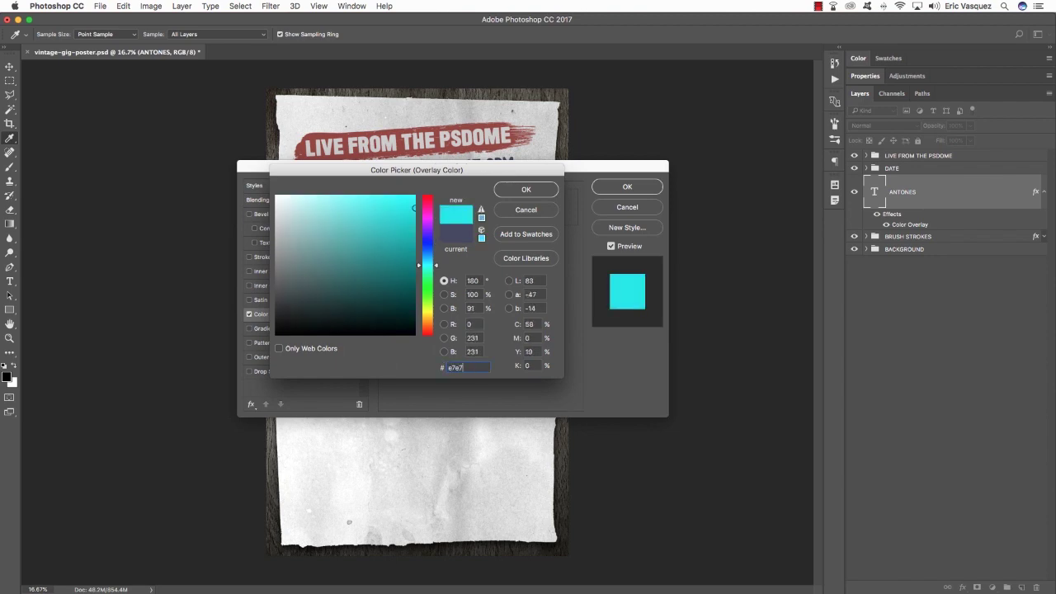
text(e7)
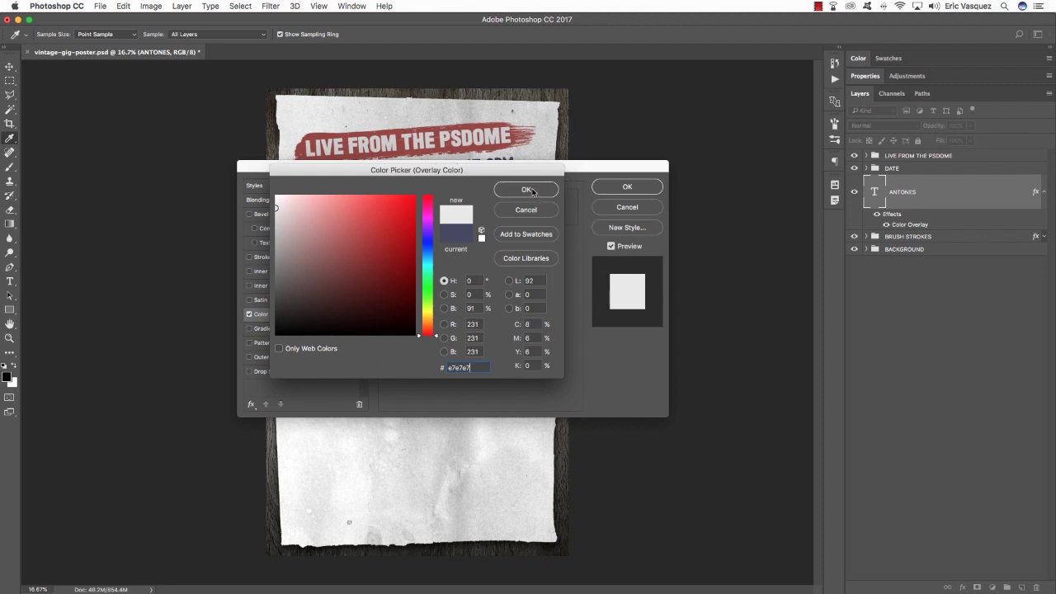
click(532, 191)
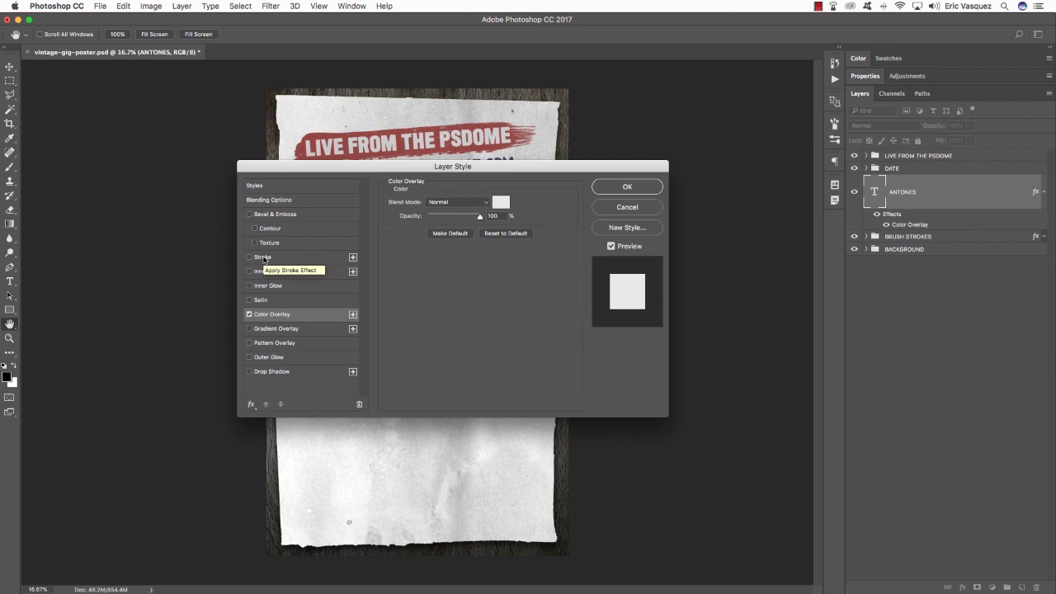
Add an outside Stroke in #454769 to ANTONES and apply the layer style.
click(262, 258)
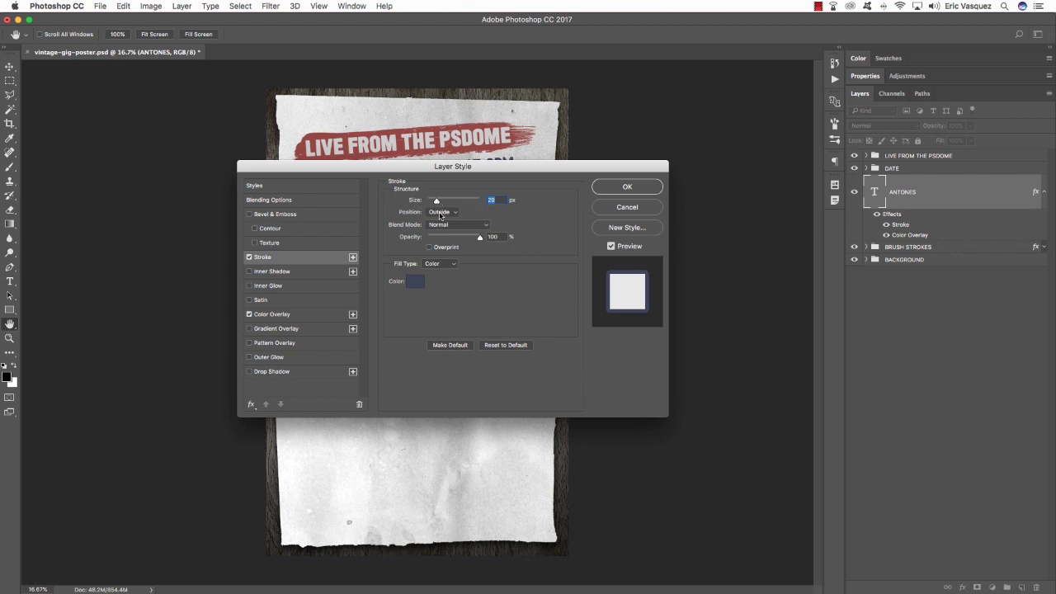
click(414, 282)
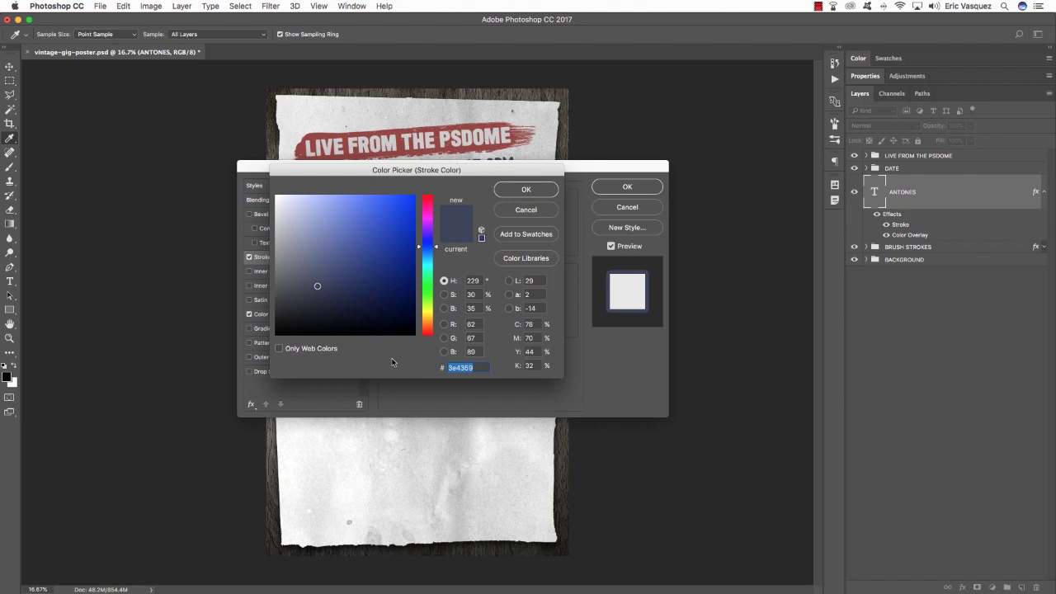
text(45)
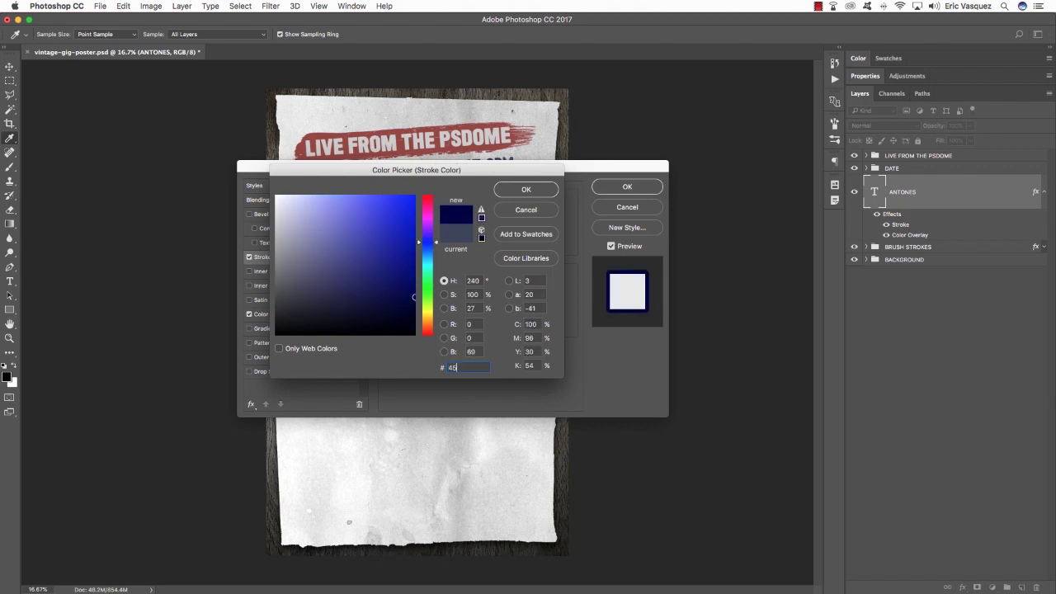
text(476)
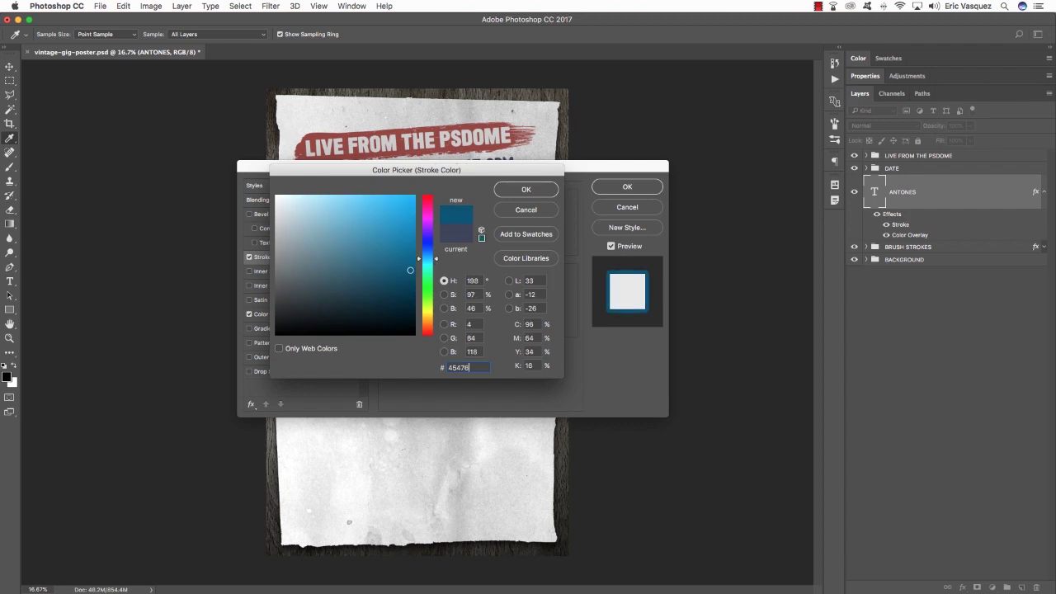
text(9)
key(Return)
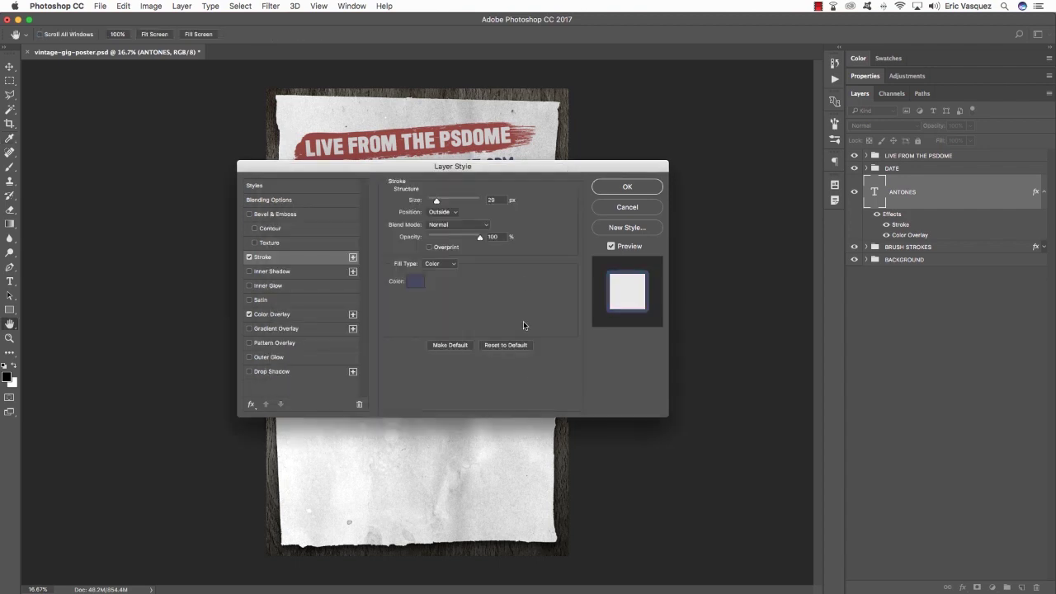
click(627, 186)
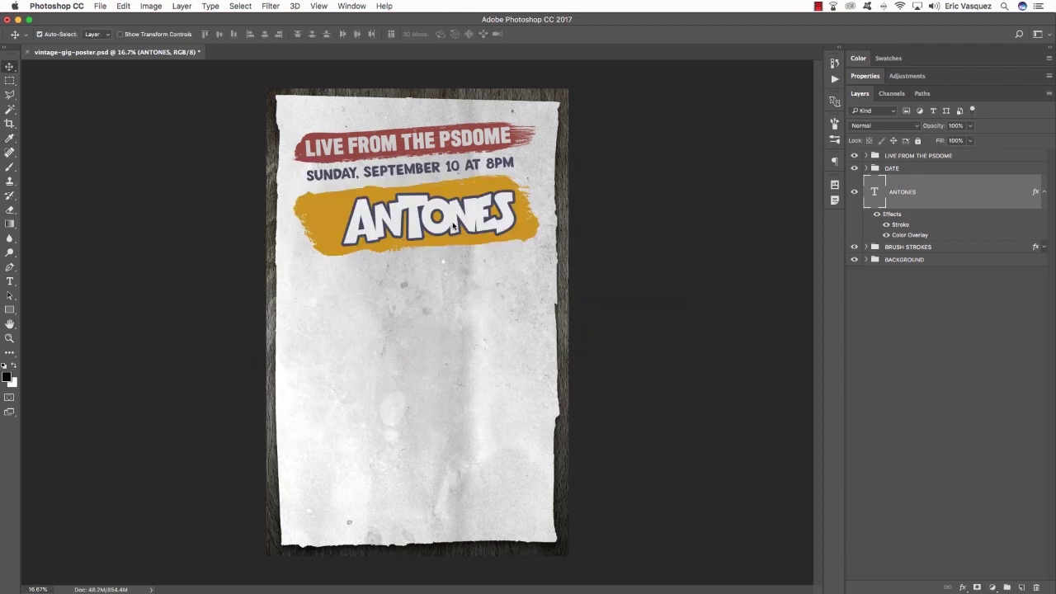
Zoom in and adjust the kerning between the letters of ANTONES.
key(super+plus)
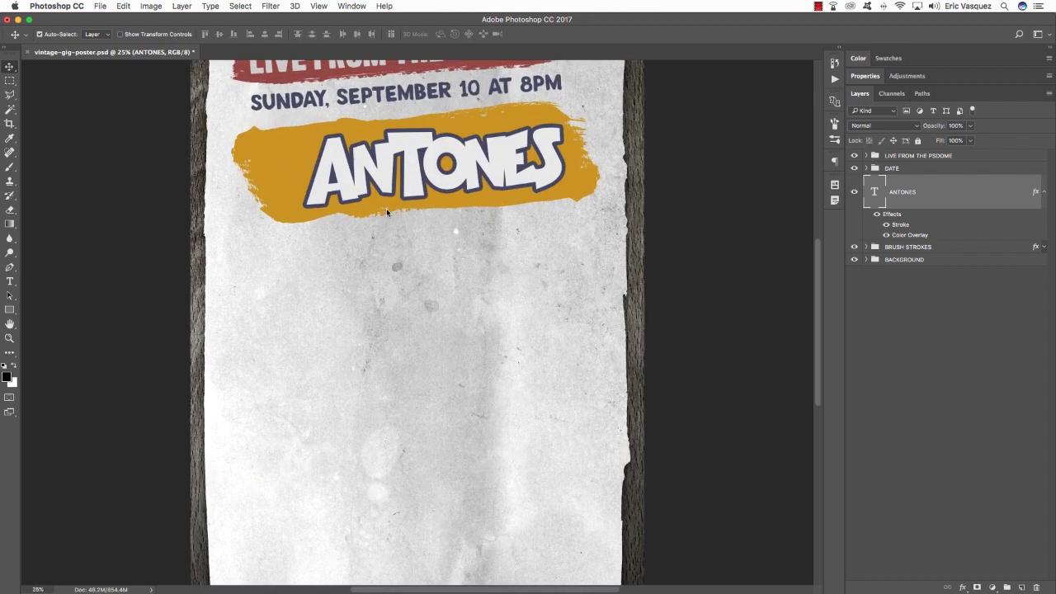
scroll(408, 198, up, 3)
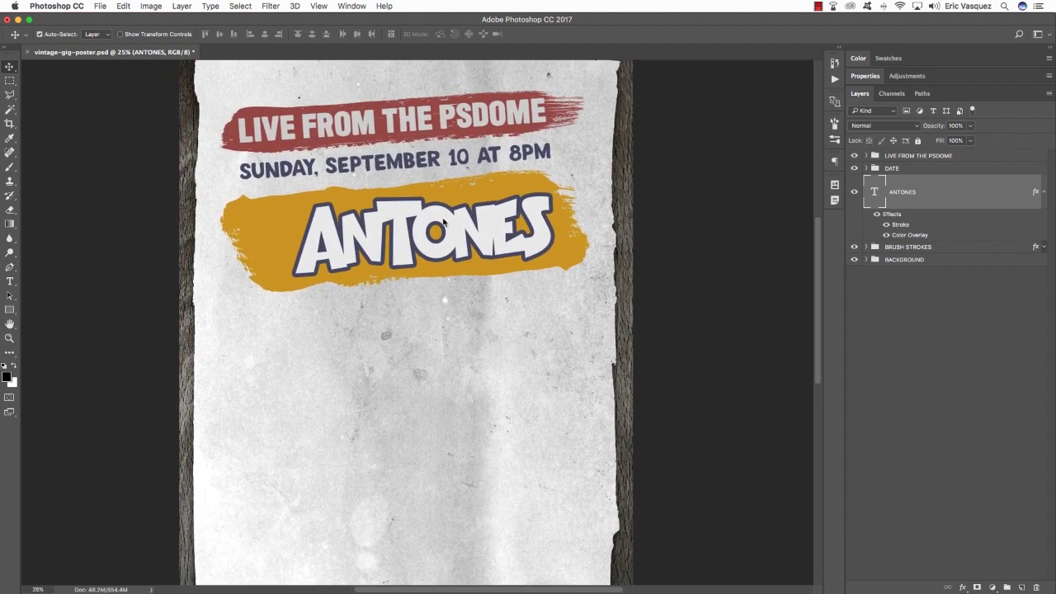
key(t)
click(493, 239)
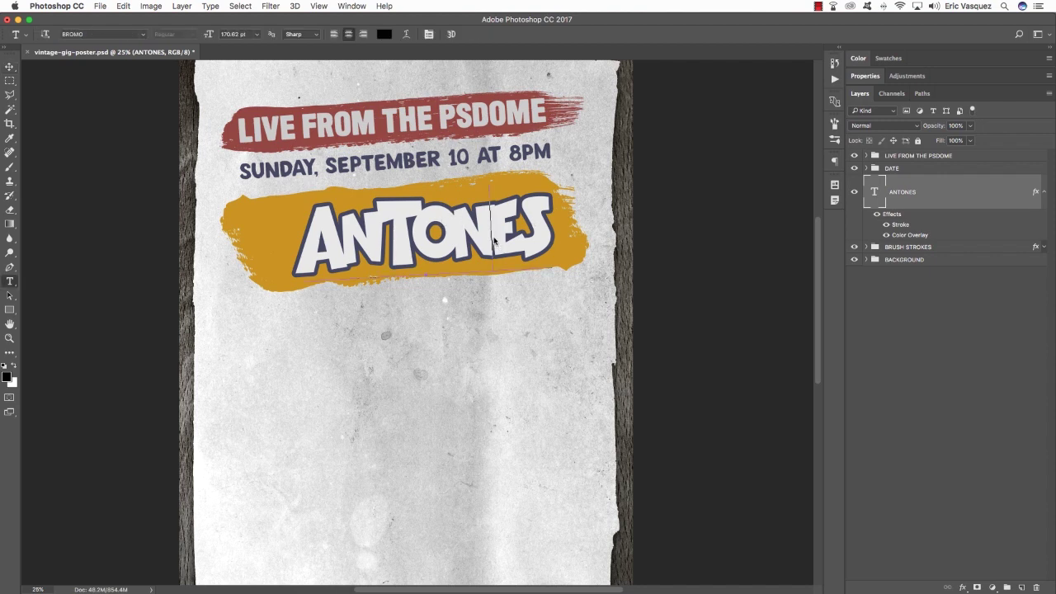
key(alt+Right)
key(alt+Right)
key(alt+Right)
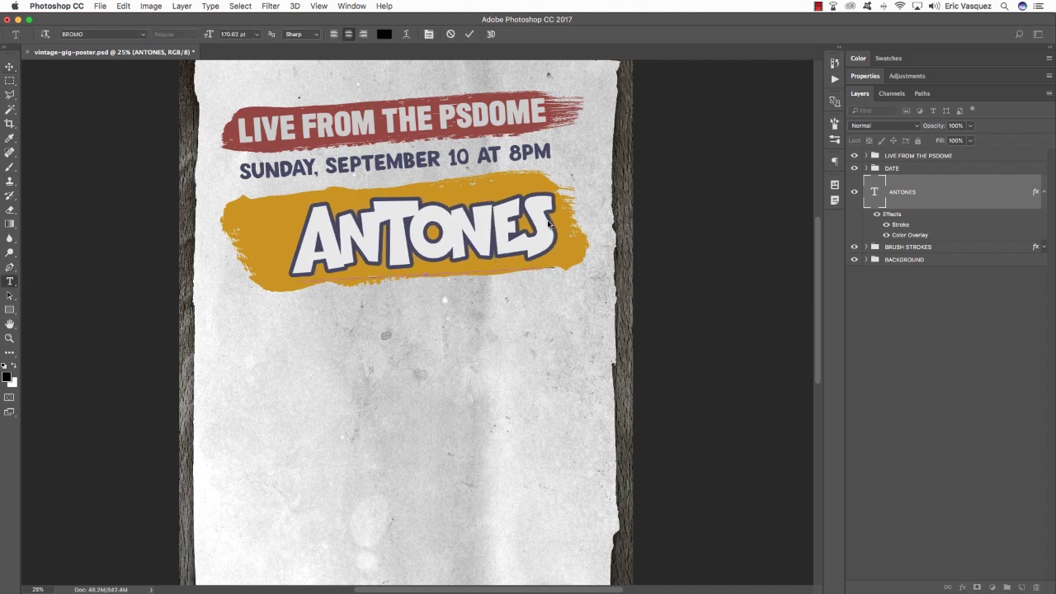
key(alt+Left)
key(alt+Left)
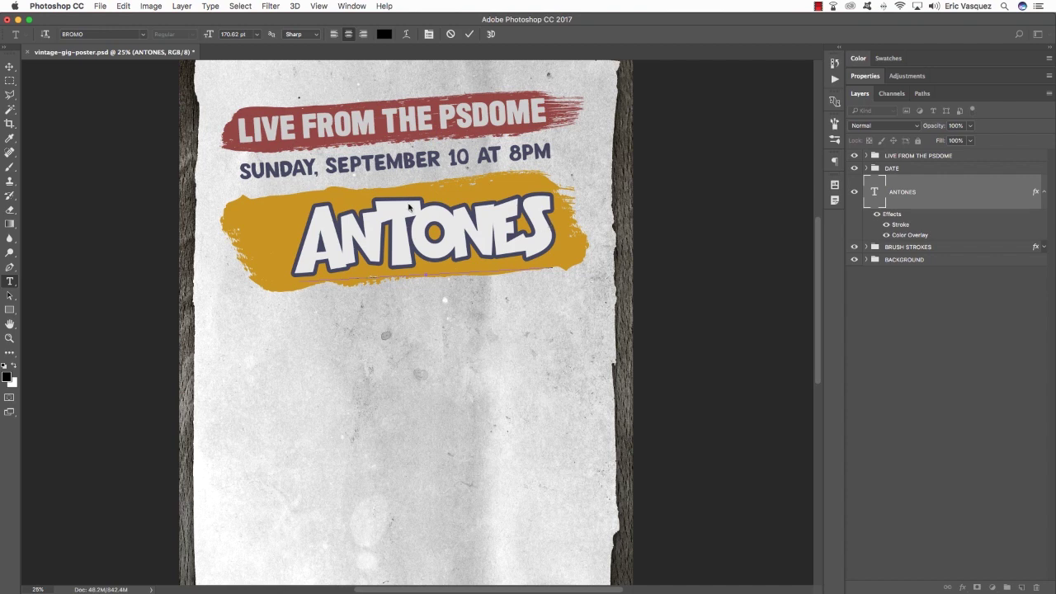
click(356, 261)
key(super+Return)
key(v)
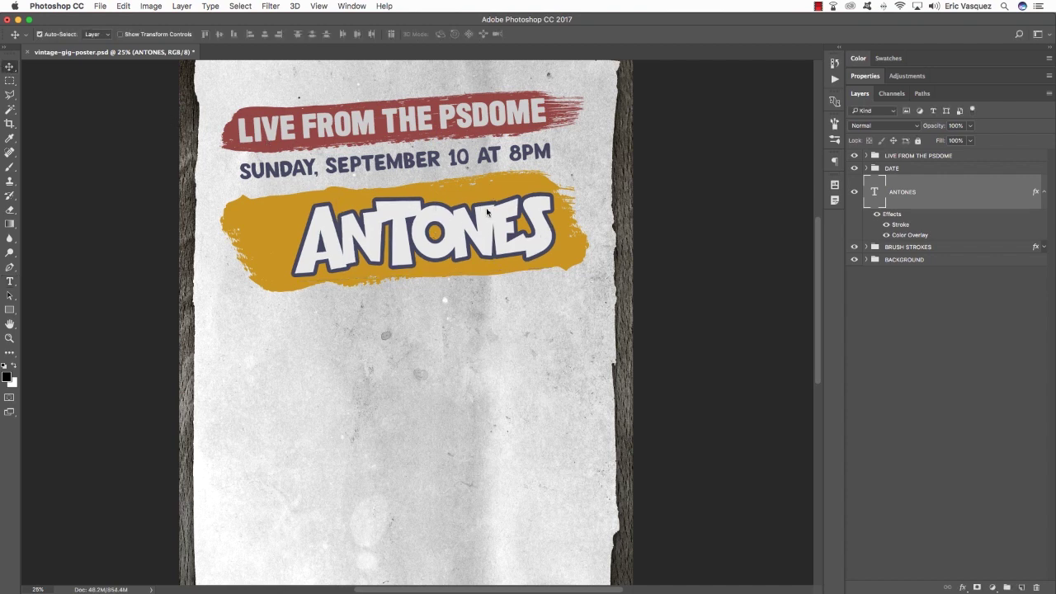
click(1038, 189)
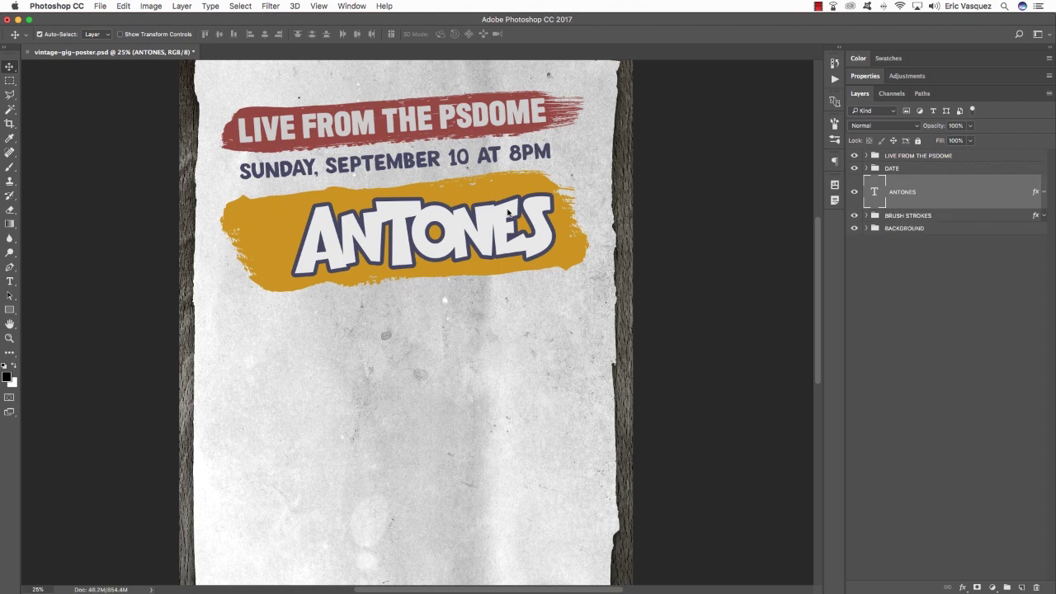
Duplicate the ANTONES layer, shift it left, and retype the copy as P.
key(super+j)
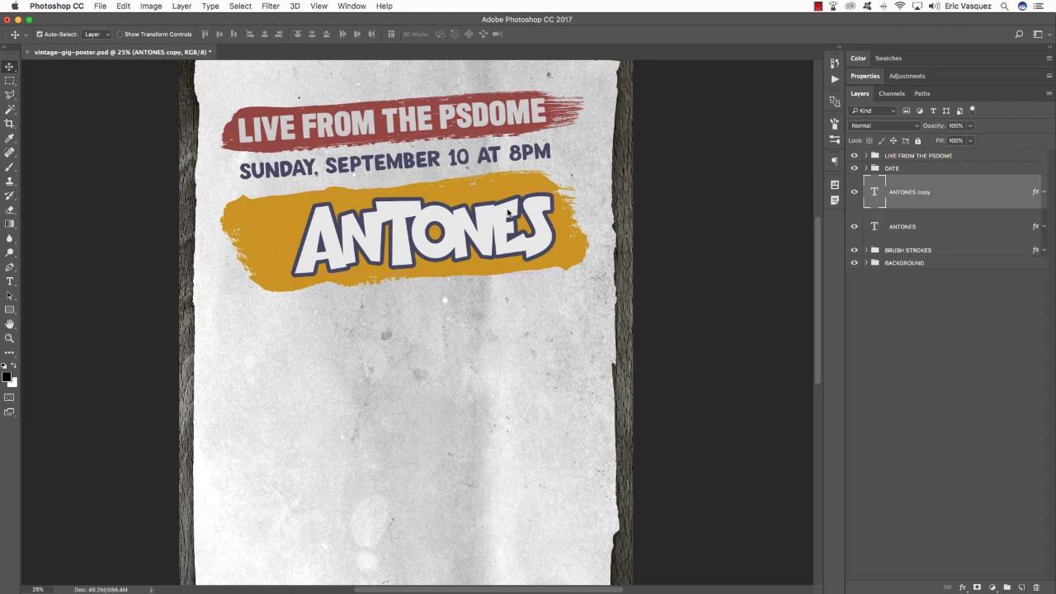
scroll(508, 213, right, 5)
scroll(351, 225, right, 2)
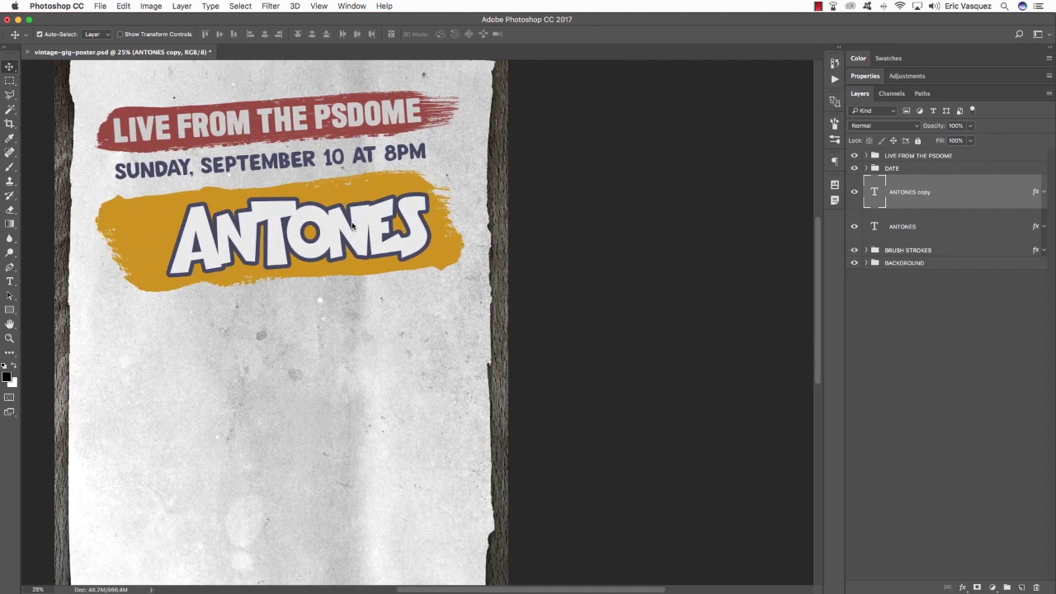
drag(351, 225, 290, 226)
key(t)
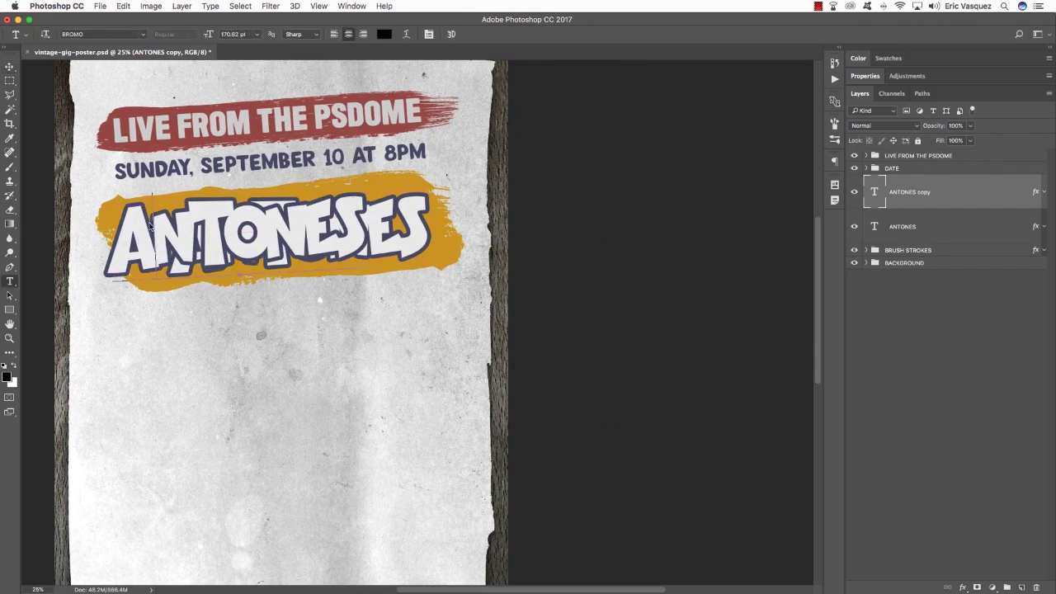
double_click(149, 226)
scroll(149, 226, left, 7)
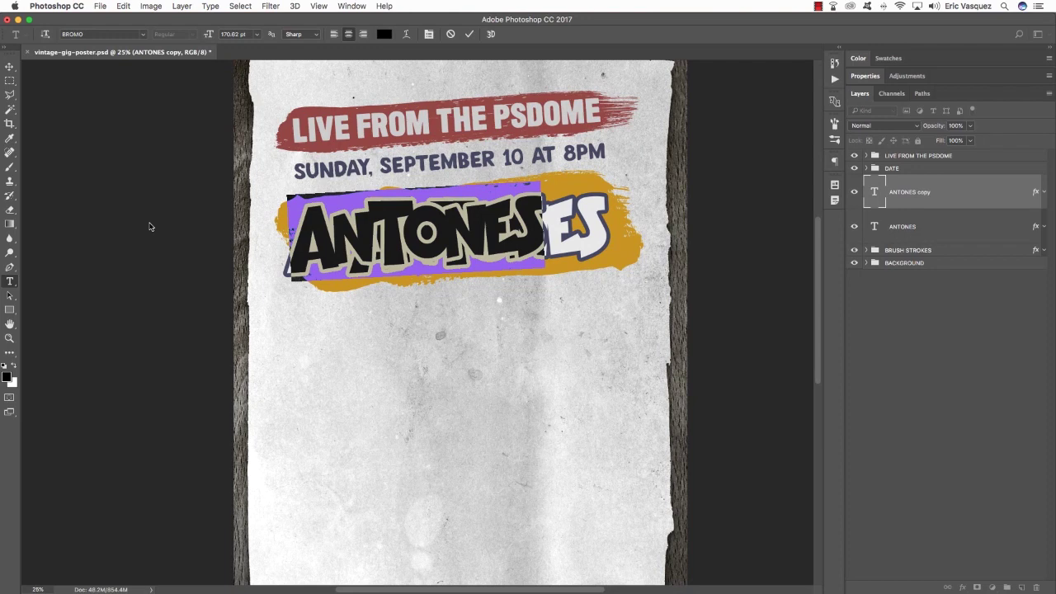
text(P)
click(10, 65)
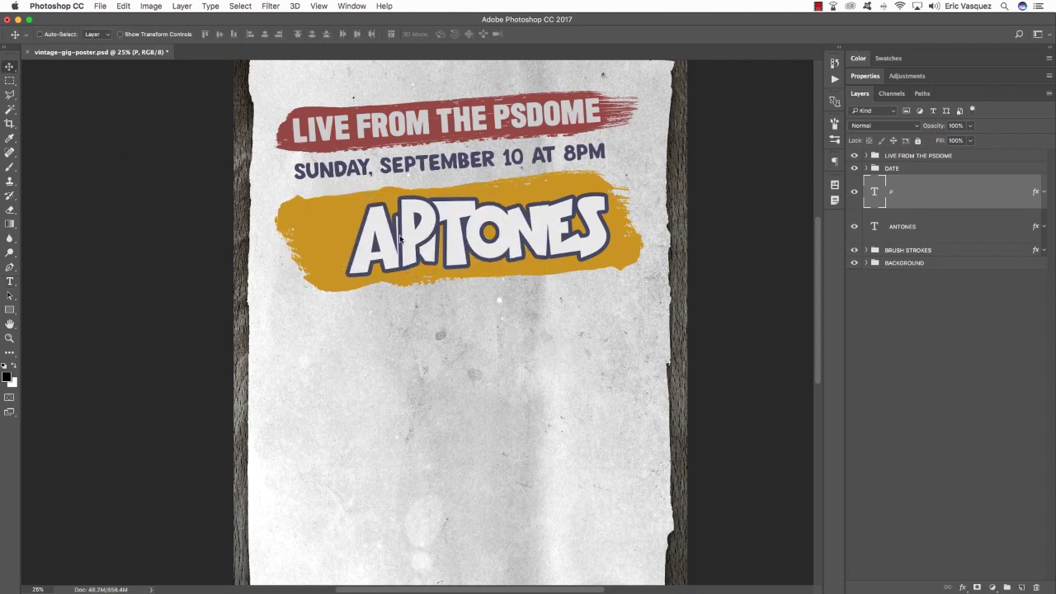
Move the P in front of ANTONES, enlarge it slightly, and select both text layers.
key(ctrl+t)
drag(400, 238, 357, 221)
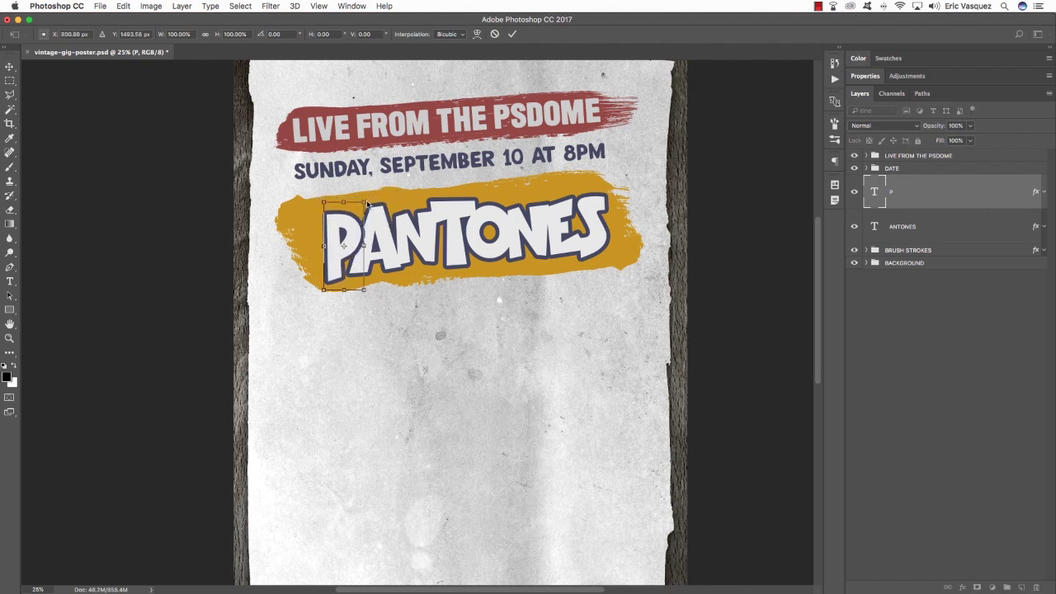
drag(364, 202, 375, 198)
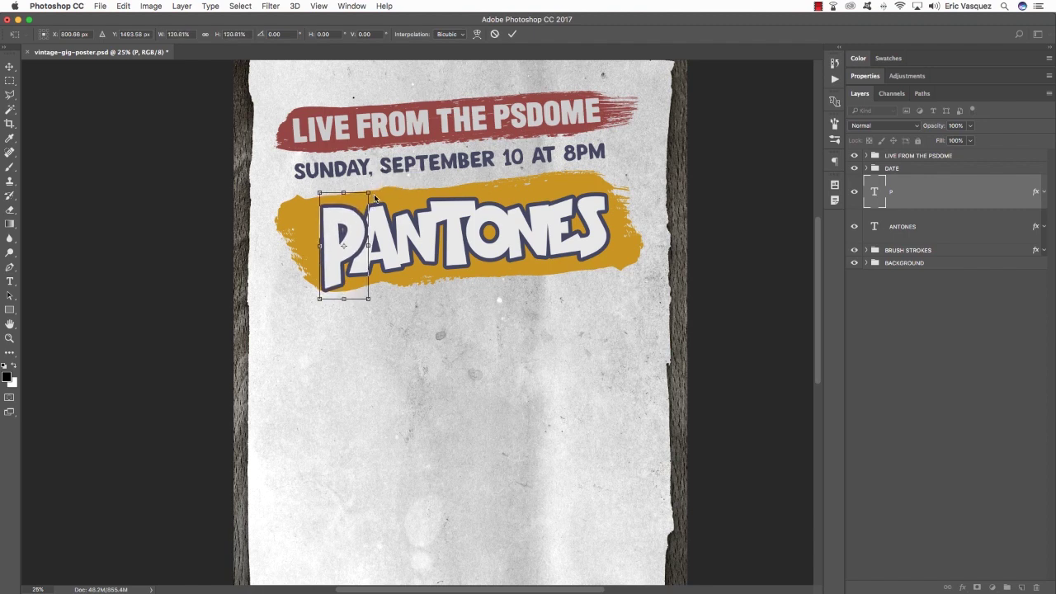
key(Return)
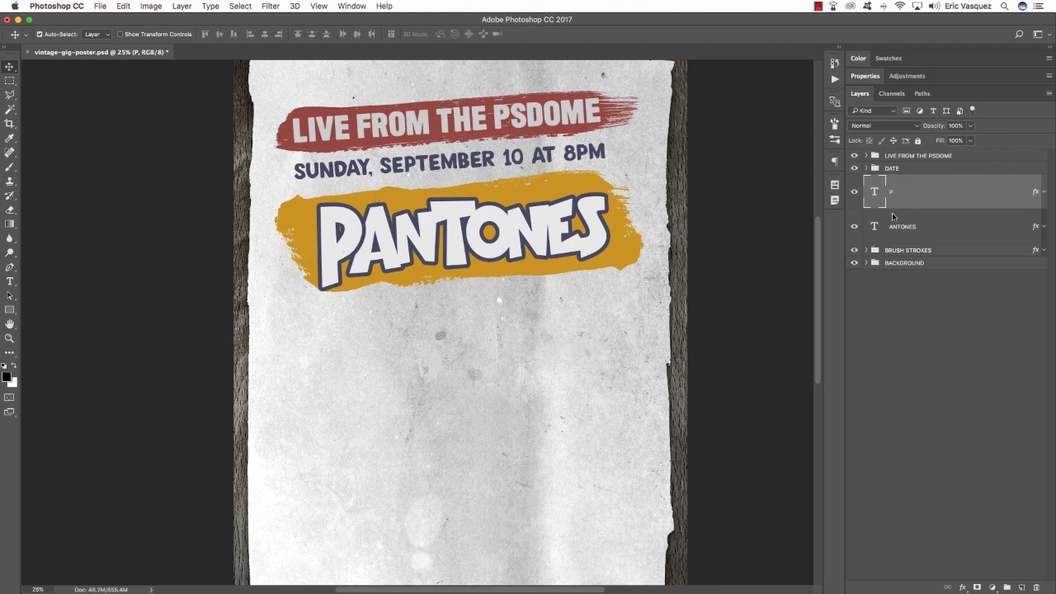
shift+click(972, 224)
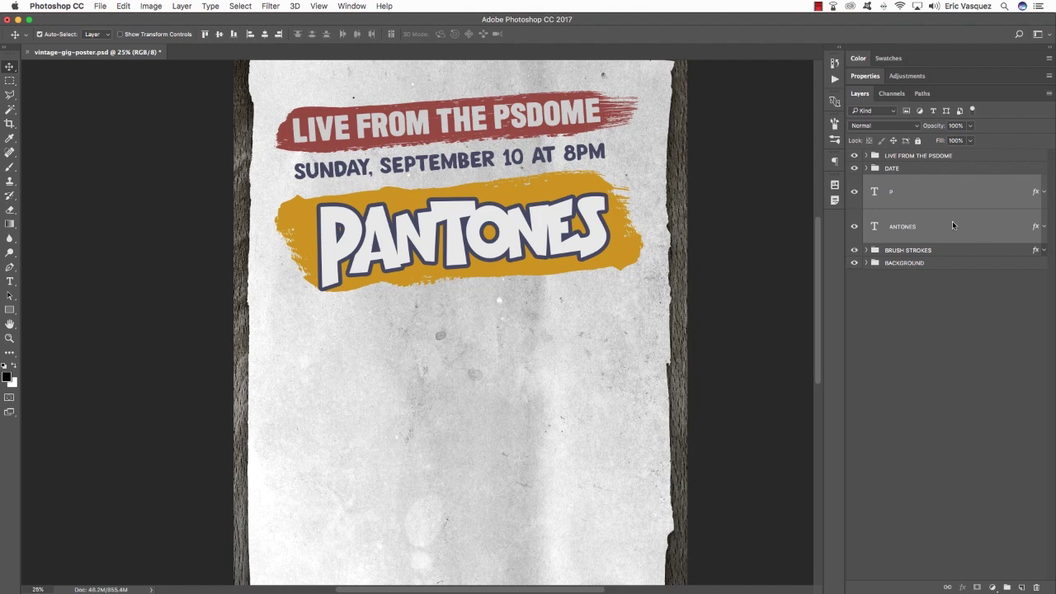
Convert P and ANTONES into a smart object named PANTONES, then place a duplicate beneath it.
right_click(955, 190)
click(903, 207)
double_click(892, 191)
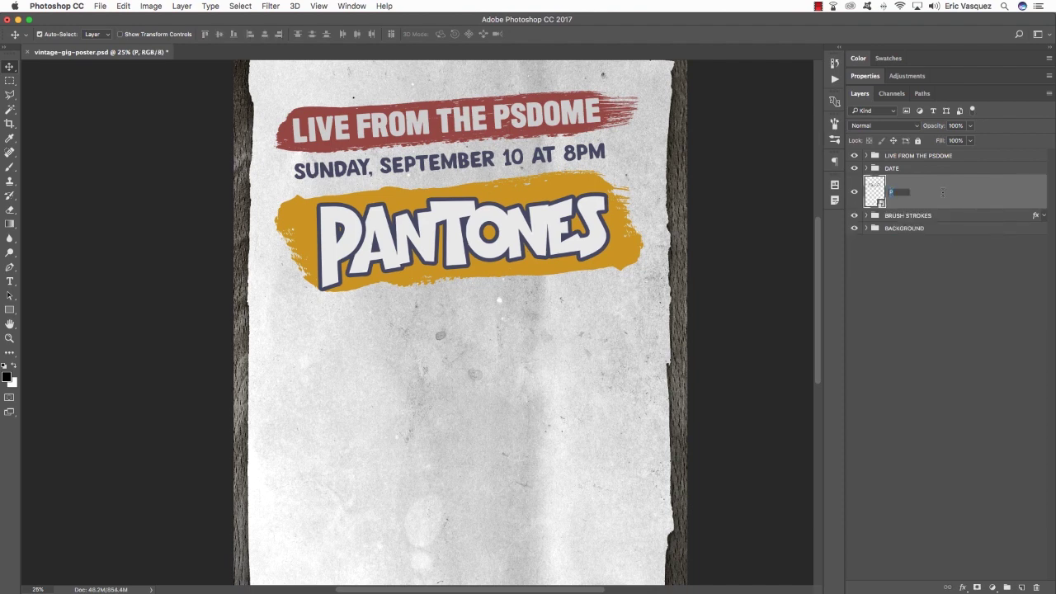
text(PANTONES)
key(Return)
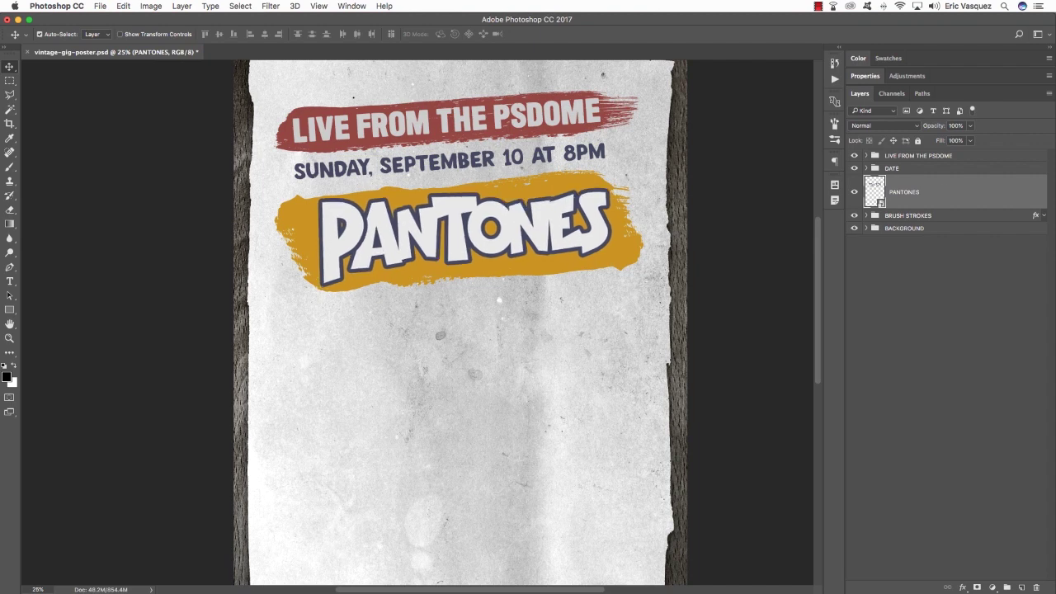
key(super+j)
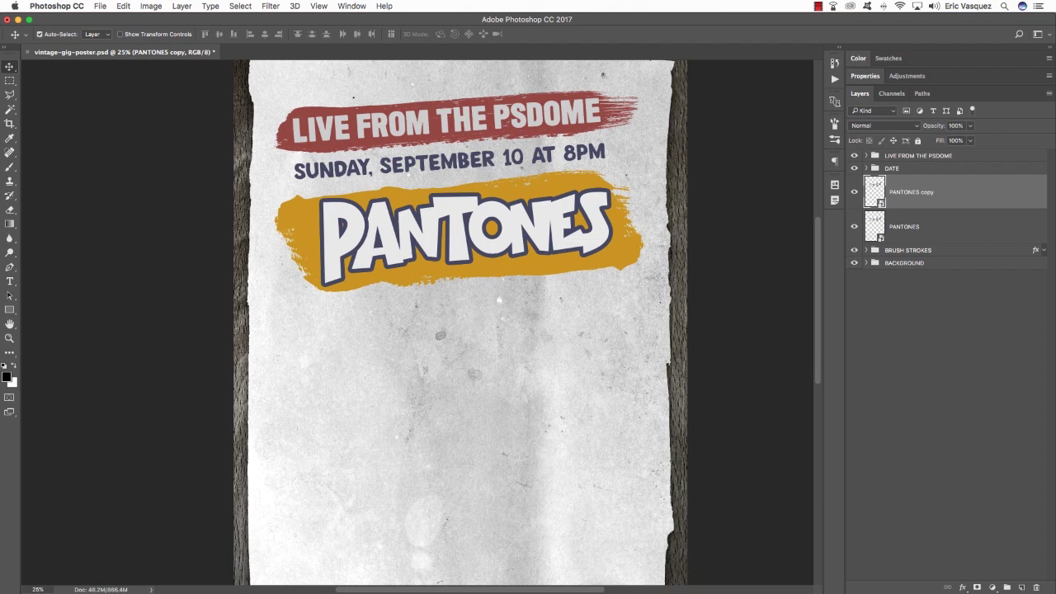
key(super+bracketleft)
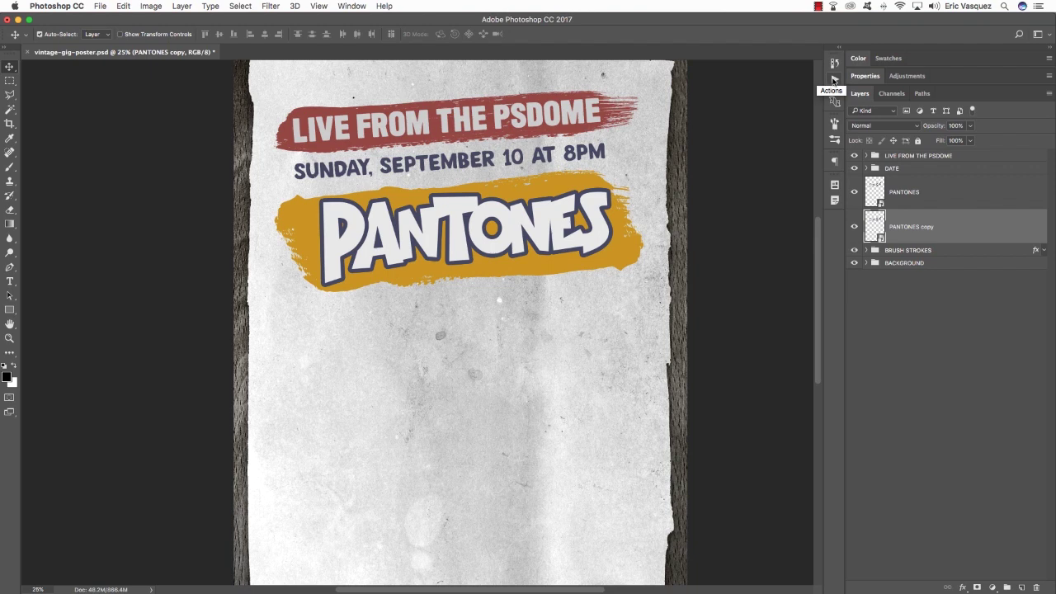
Open the Actions panel and expand the Extrusion action to review its recorded steps.
click(351, 7)
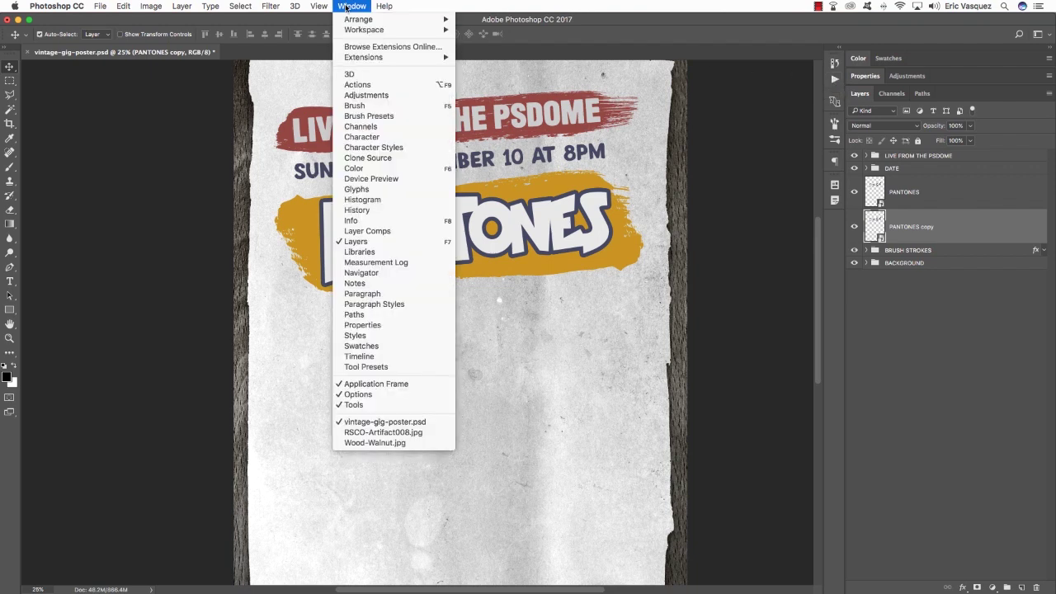
click(360, 85)
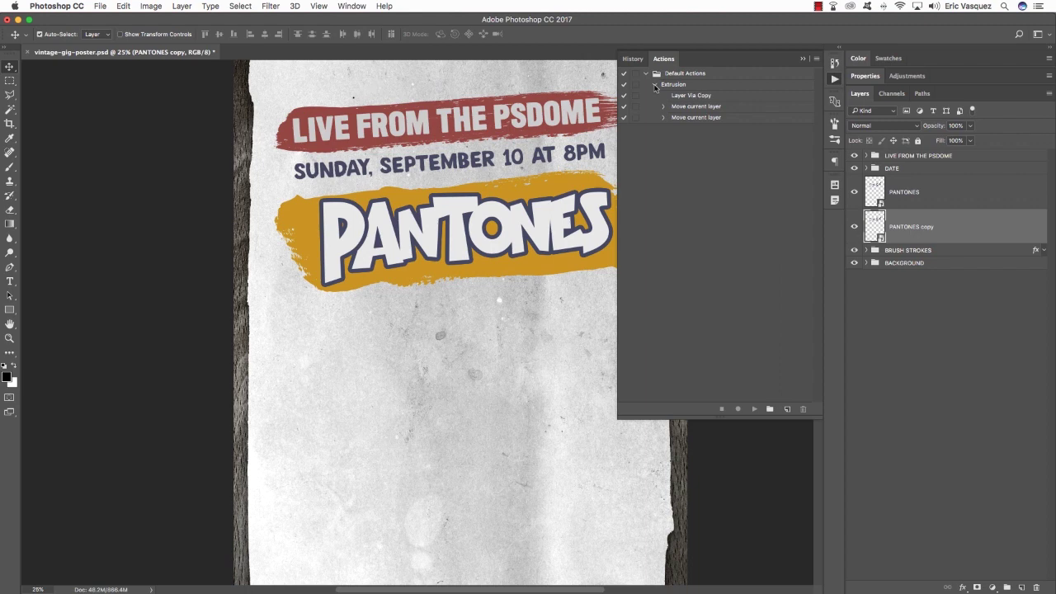
click(685, 86)
click(656, 86)
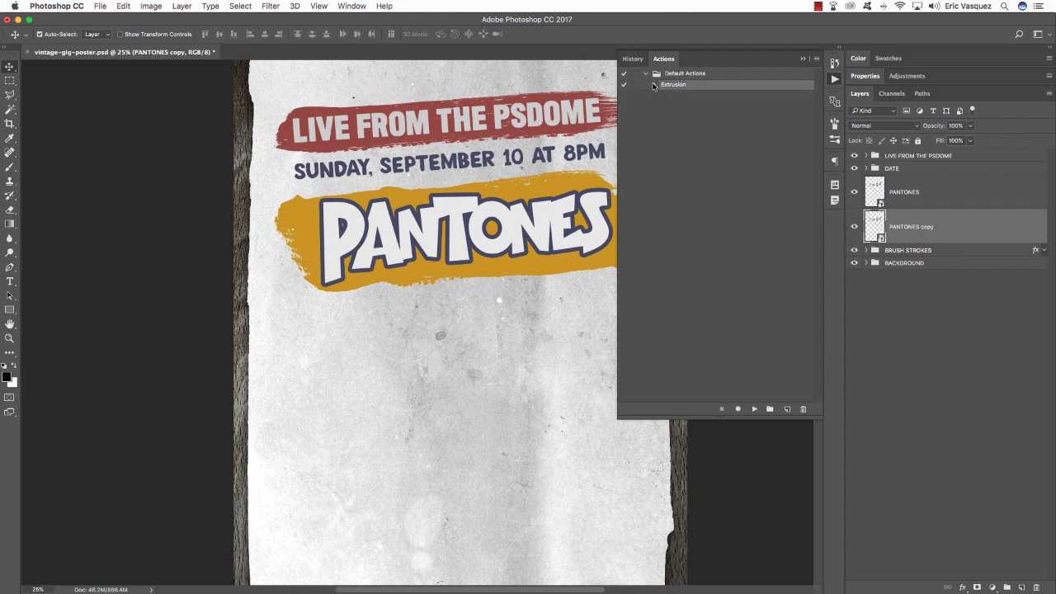
click(654, 85)
click(654, 85)
Create a new action named Extrusion 2 and start recording it.
click(654, 85)
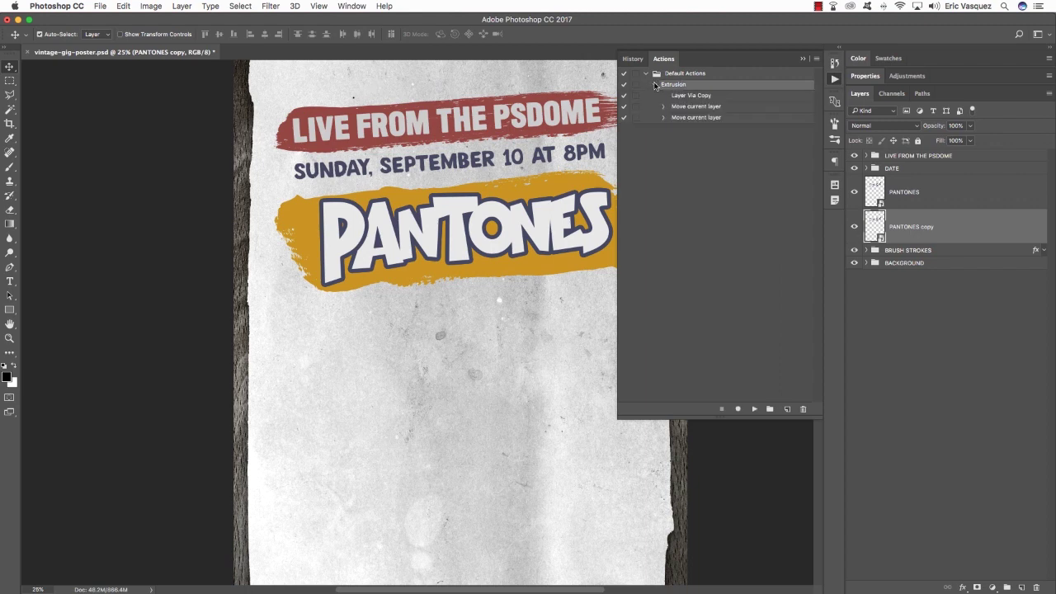
click(654, 85)
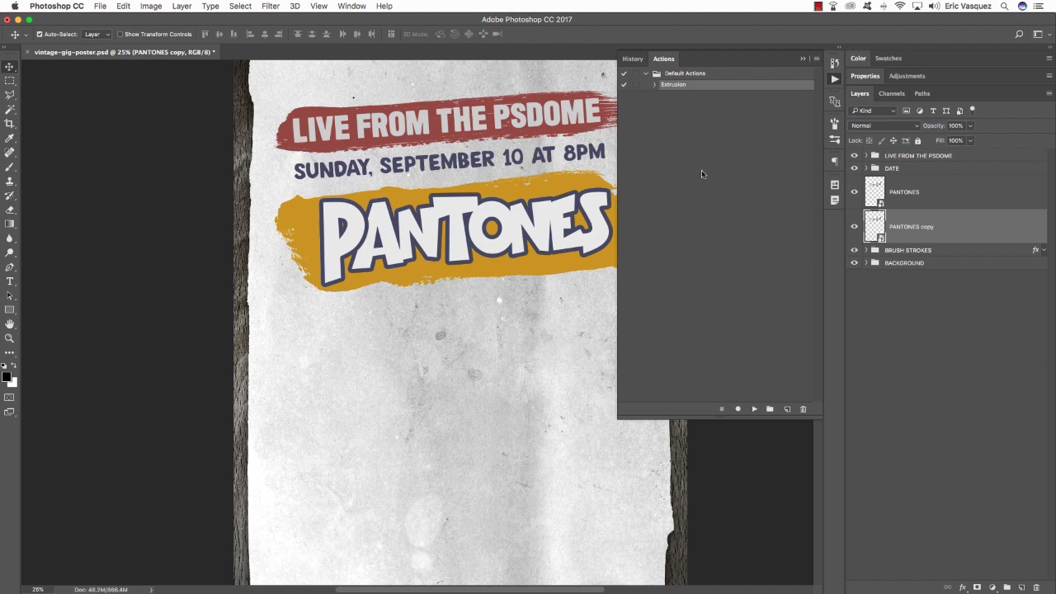
click(786, 409)
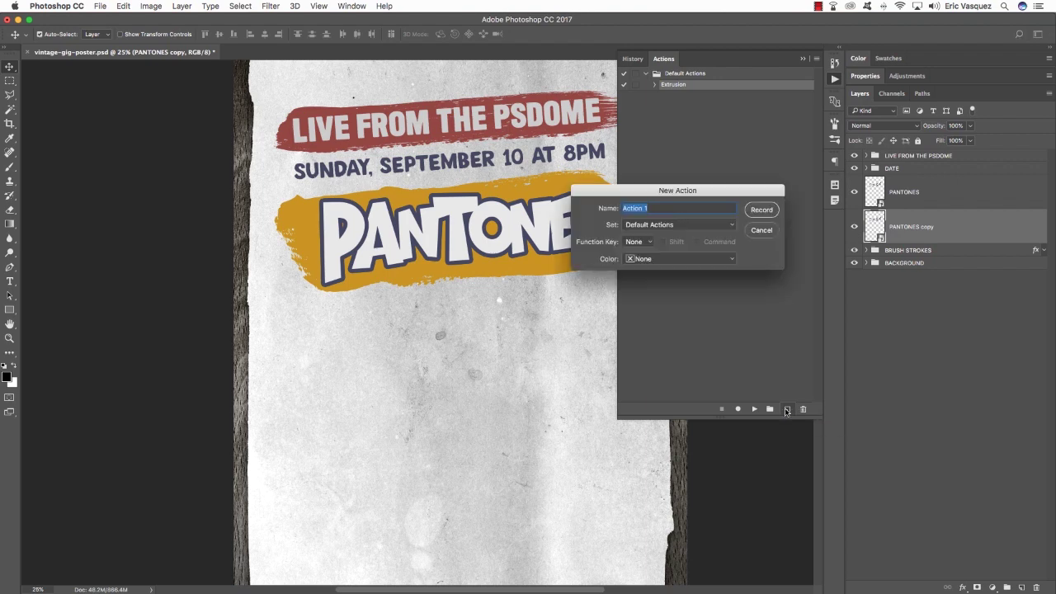
text(Extrusion 2)
click(763, 212)
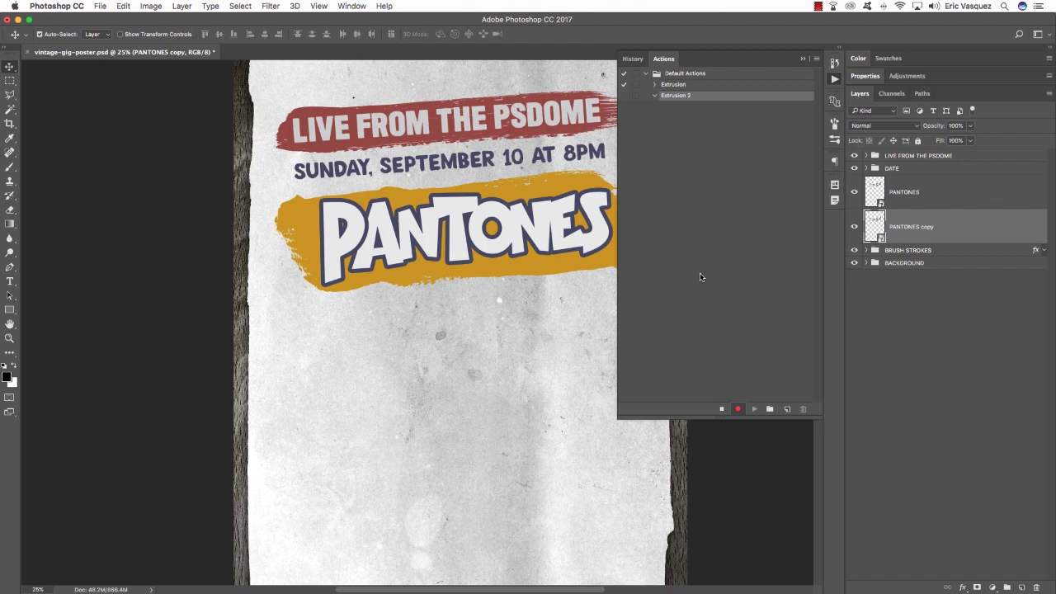
Record duplicating PANTONES copy, sending it backward, nudging it down and right, then stop recording.
key(super+j)
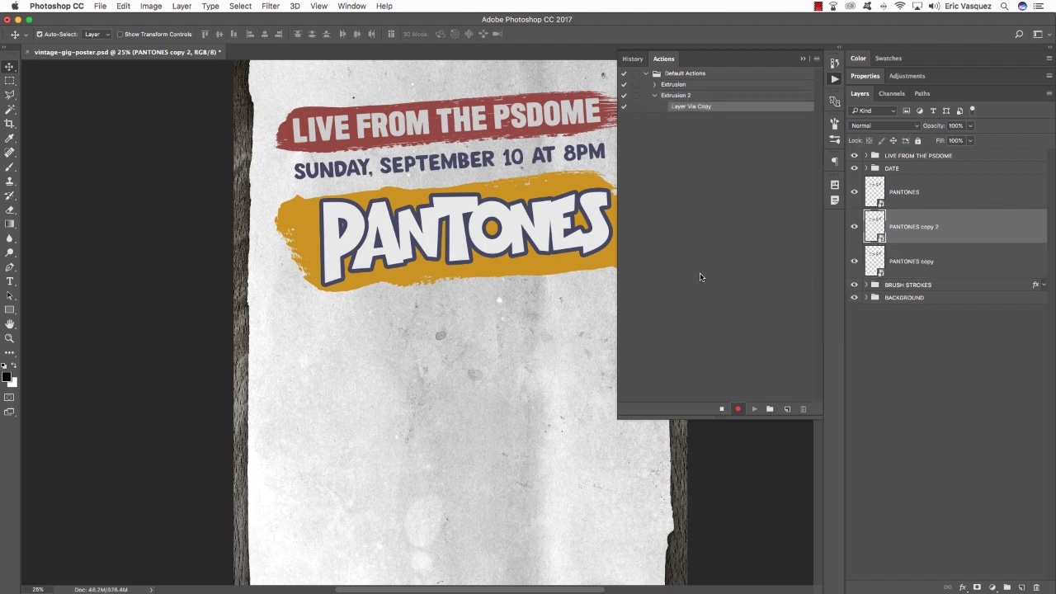
key(super+bracketleft)
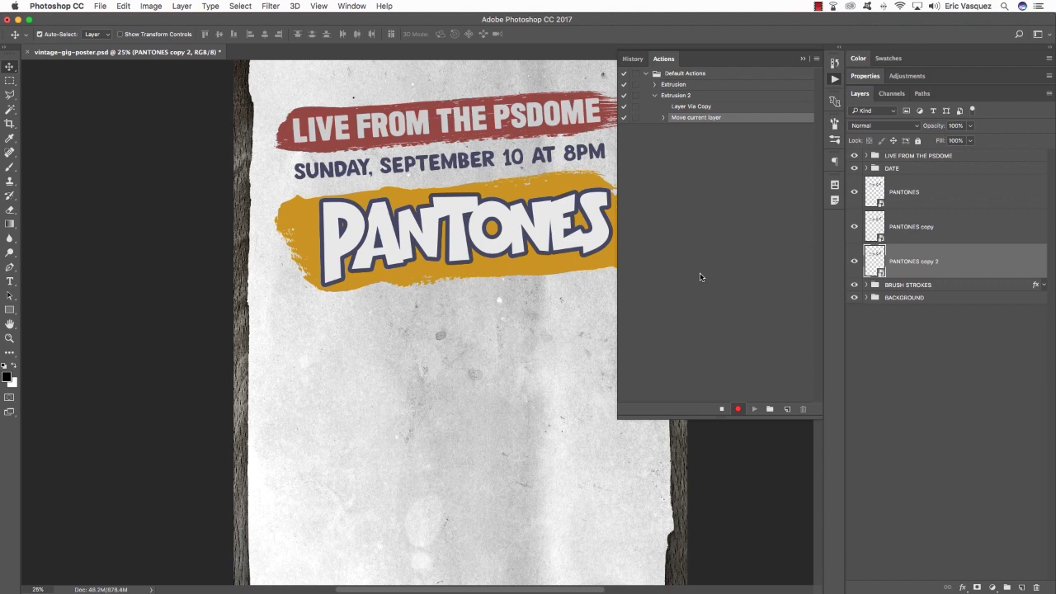
key(Down)
key(Right)
click(720, 409)
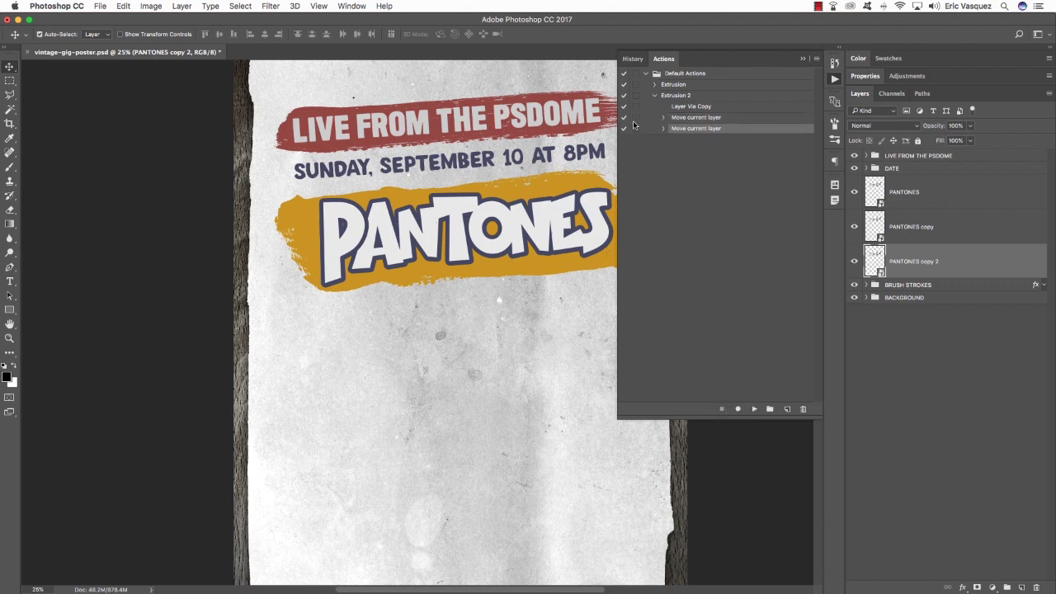
click(710, 95)
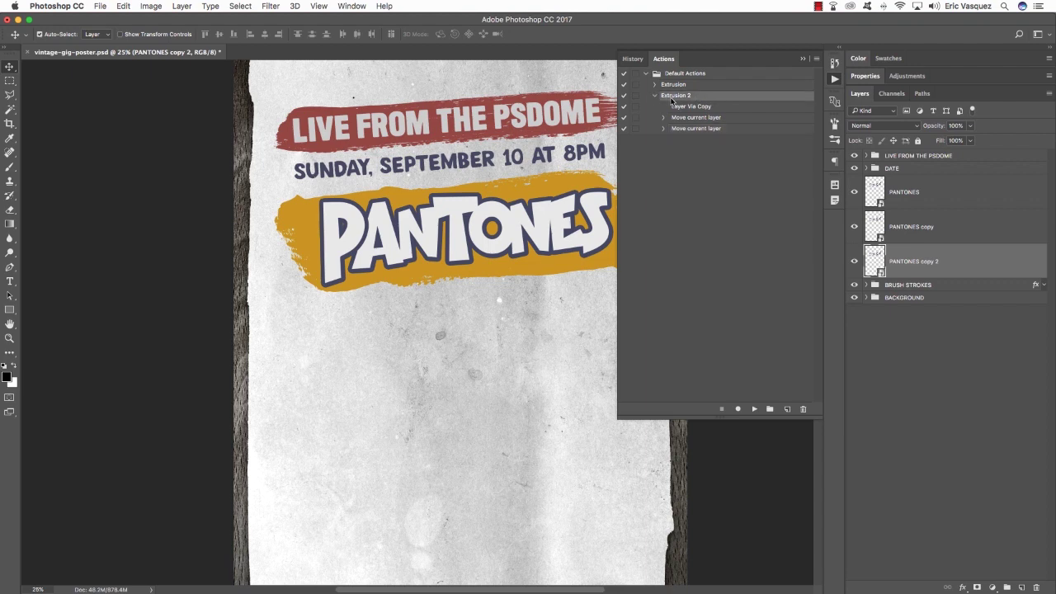
Play Extrusion 2 seven times to stack copies up to PANTONES copy 11, then select all copies.
click(655, 96)
click(753, 408)
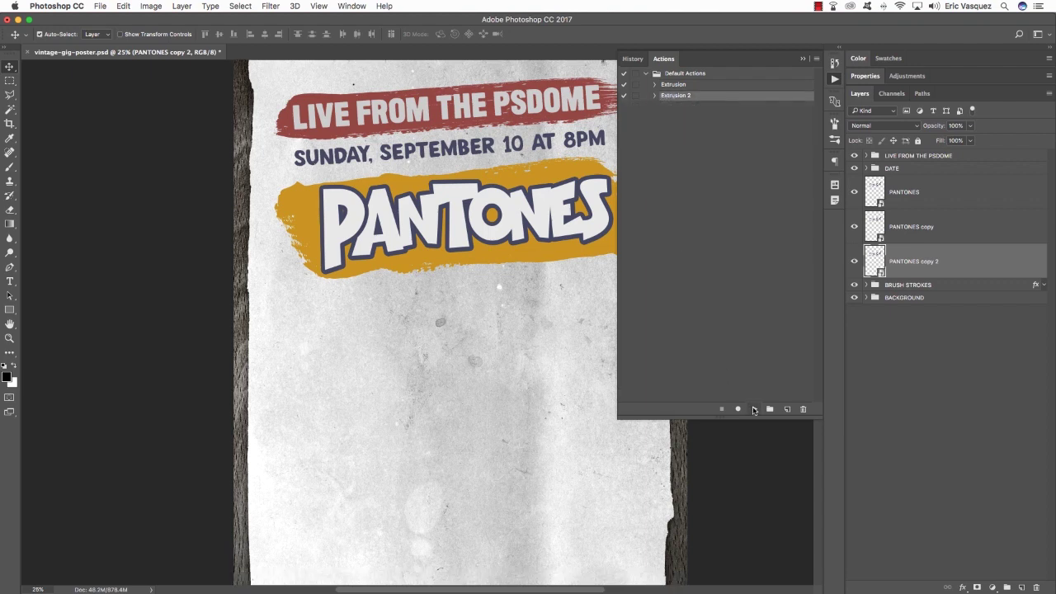
click(753, 408)
click(753, 408)
click(753, 408)
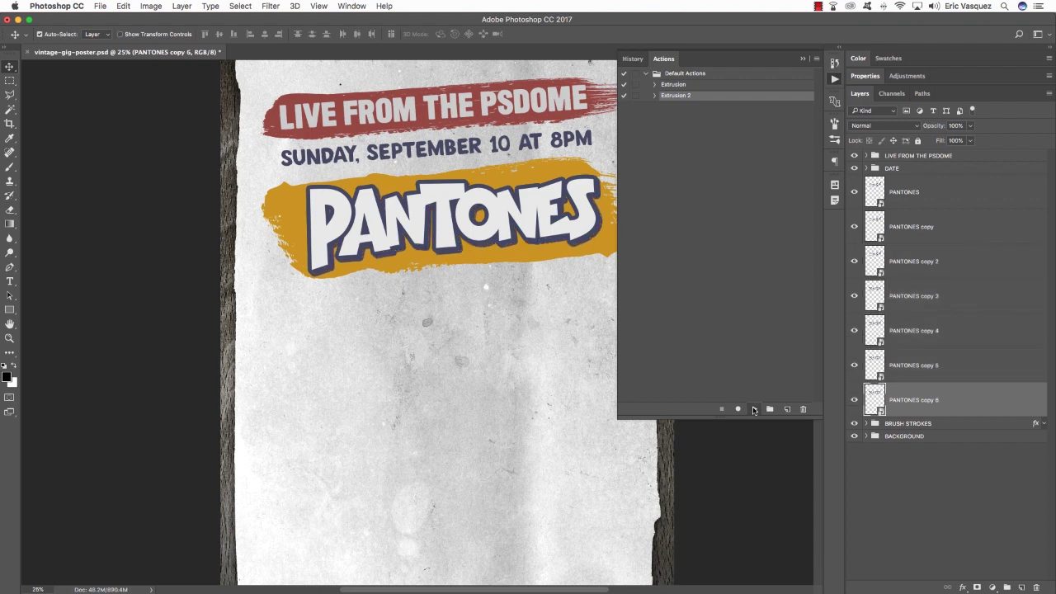
click(753, 409)
click(753, 408)
click(752, 408)
click(753, 408)
click(753, 408)
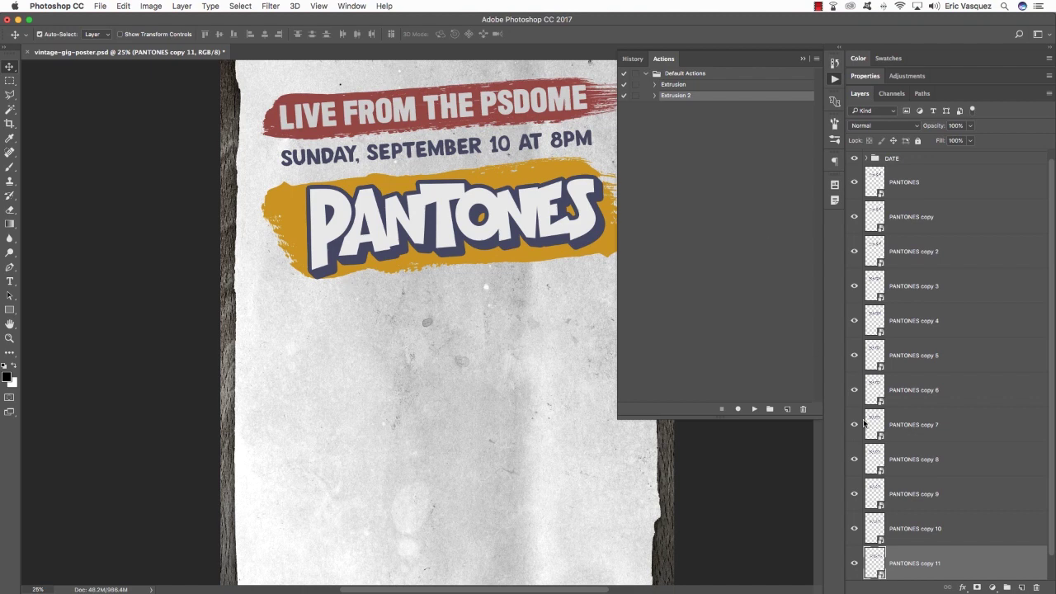
scroll(1044, 528, down, 1)
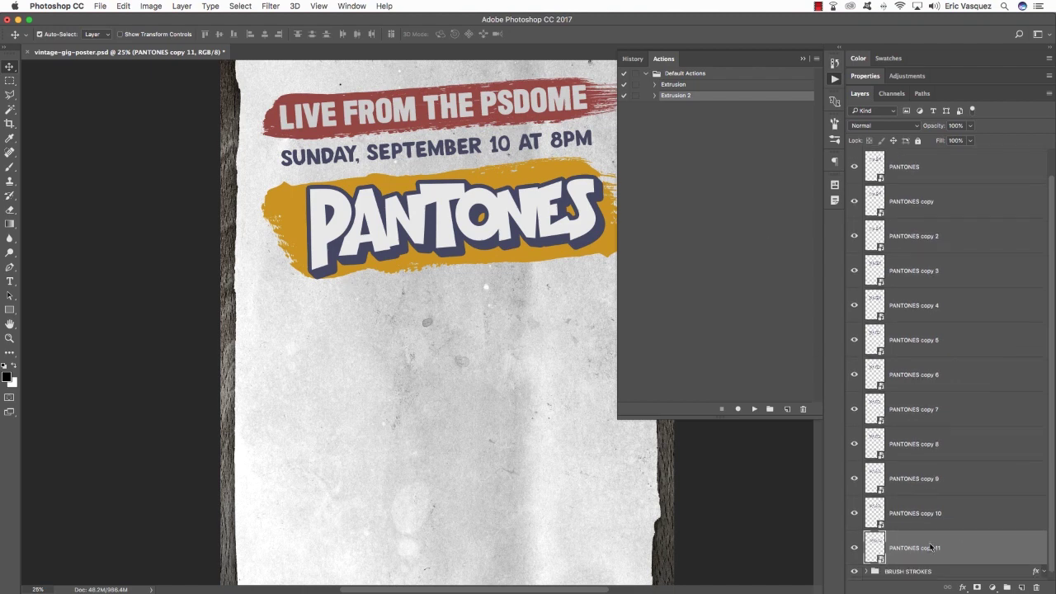
scroll(1052, 471, up, 1)
scroll(1052, 470, up, 1)
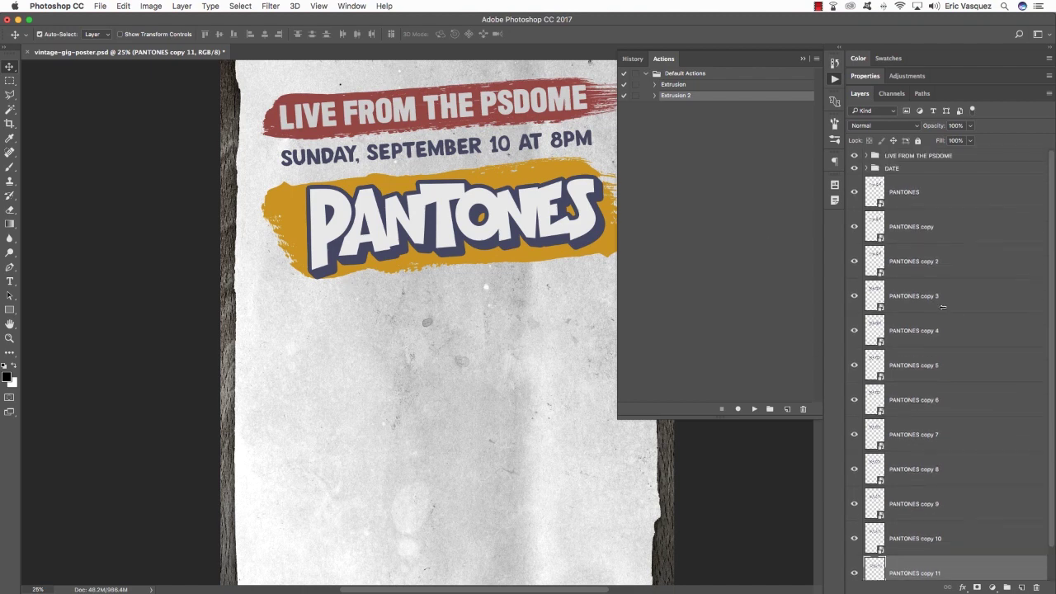
shift+click(959, 226)
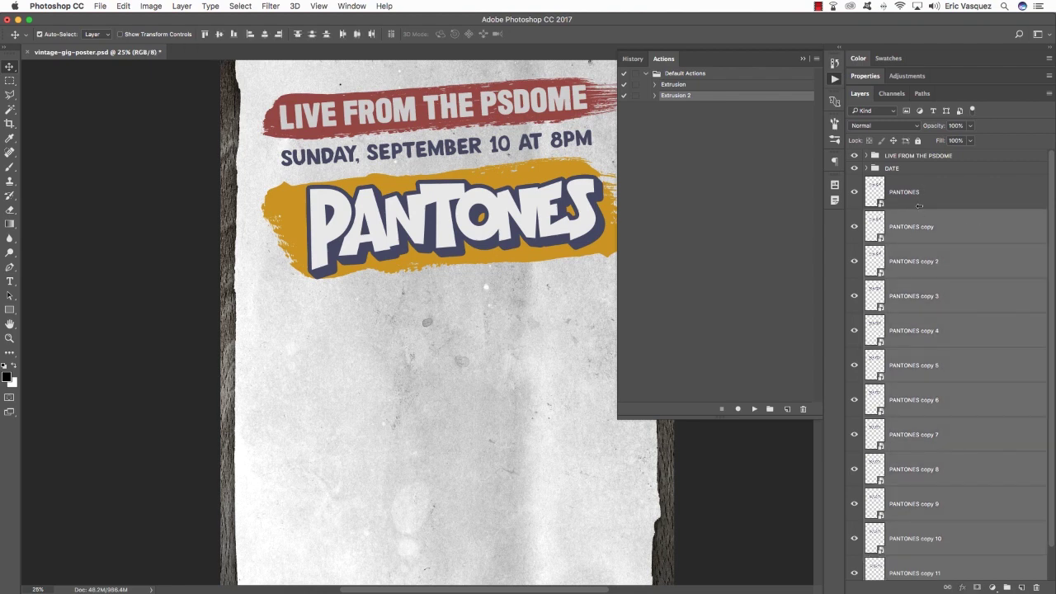
Group the selected PANTONES copies and name the group EXTRUSION.
key(super+g)
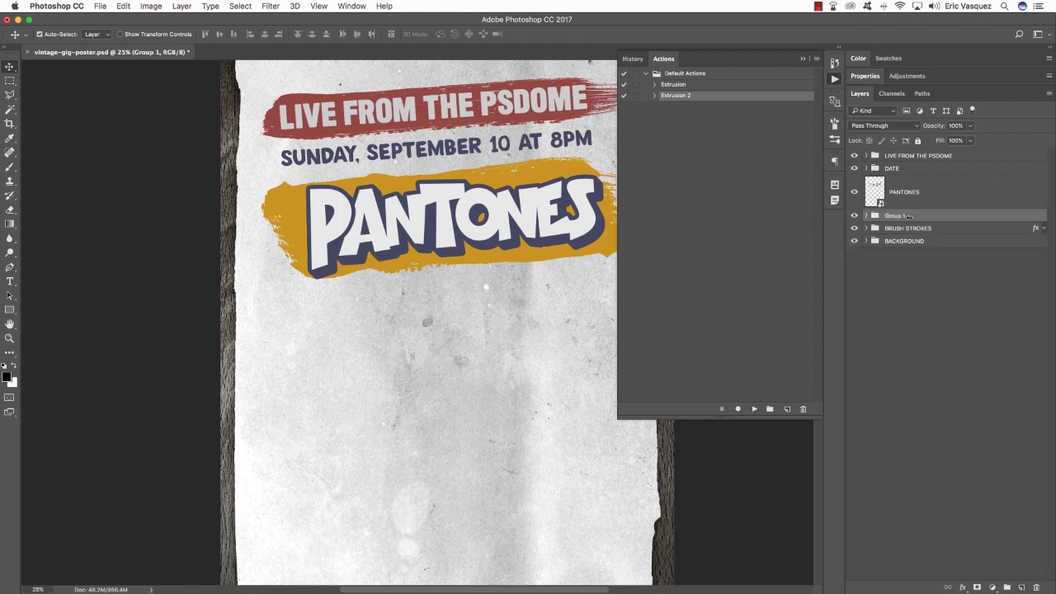
double_click(892, 215)
text(EXTRUSION)
key(Return)
Make a merged copy of PANTONES named MERGED COPY below EXTRUSION, with Fill at 0%.
click(948, 191)
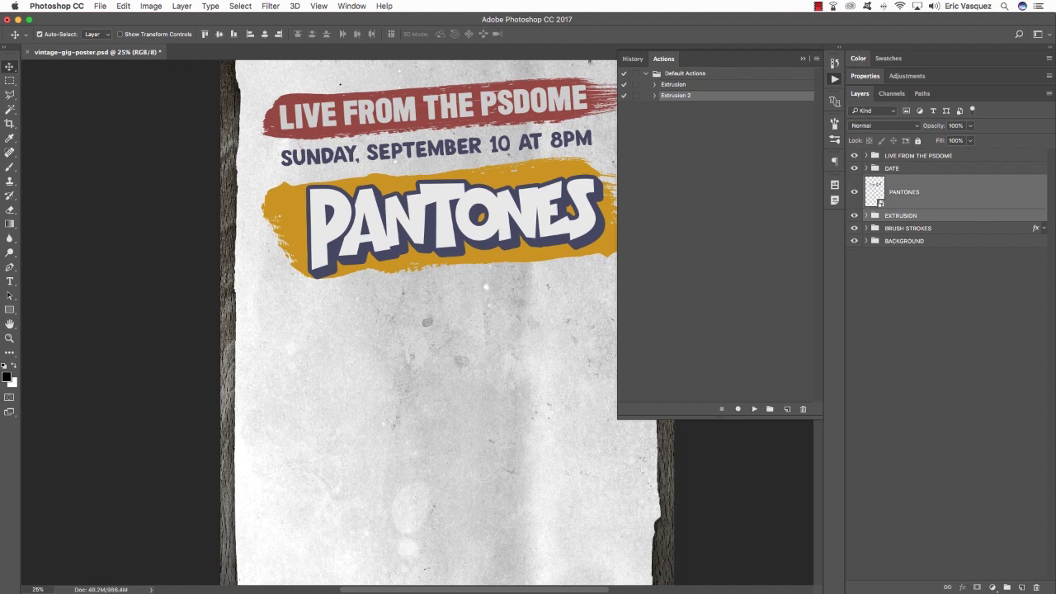
key(F2)
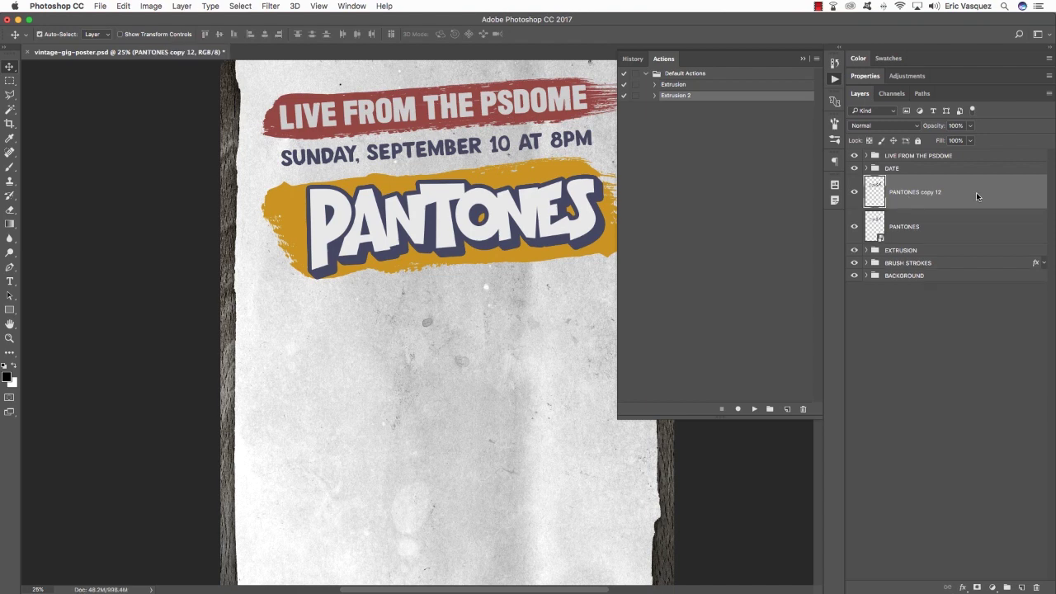
drag(976, 198, 969, 254)
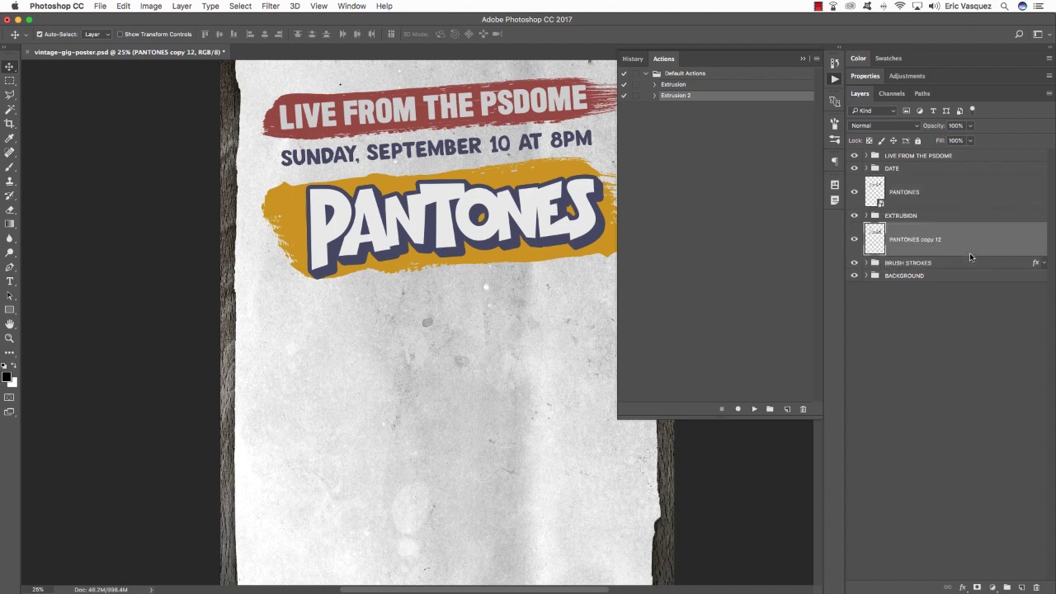
double_click(914, 239)
text(MERGED COPY)
key(Return)
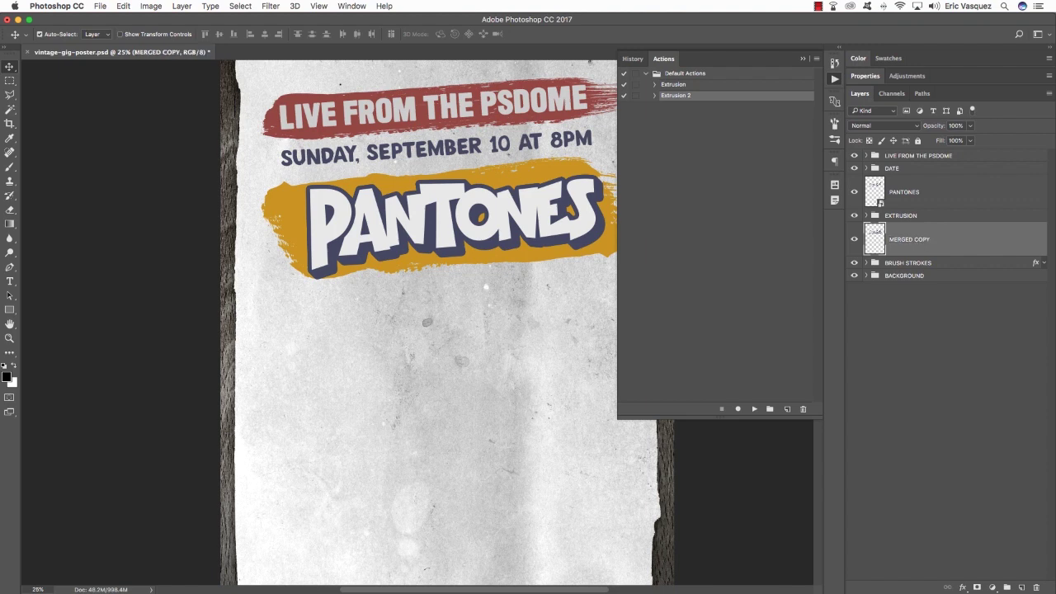
drag(971, 153, 1031, 237)
mouse_move(854, 215)
mouse_down()
mouse_move(854, 193)
mouse_move(855, 216)
mouse_up()
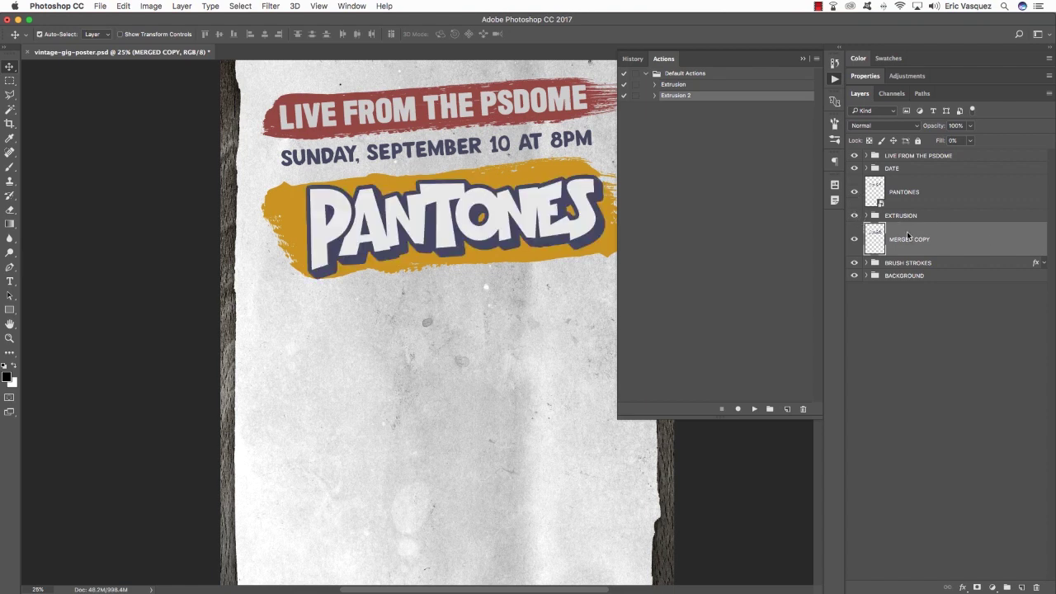
Give MERGED COPY a #e7e7e7 Color Overlay layer style.
double_click(1041, 239)
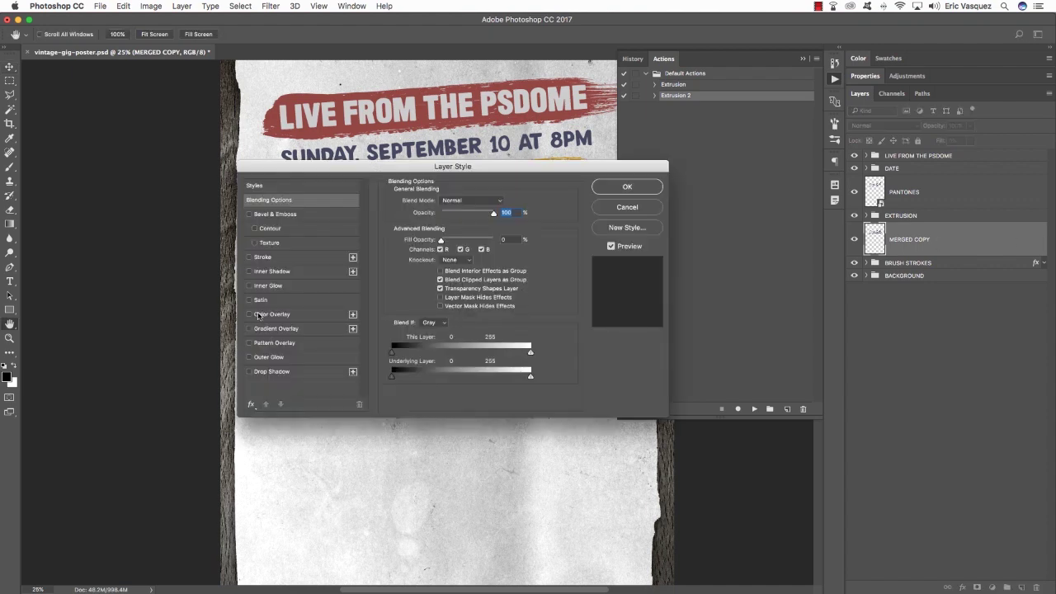
click(272, 314)
click(501, 204)
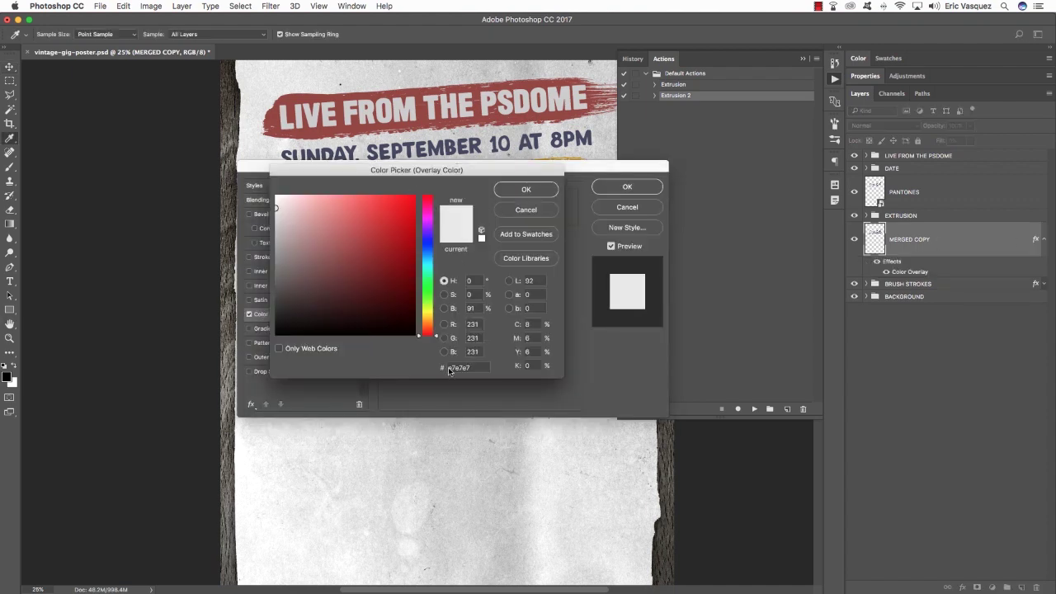
click(527, 190)
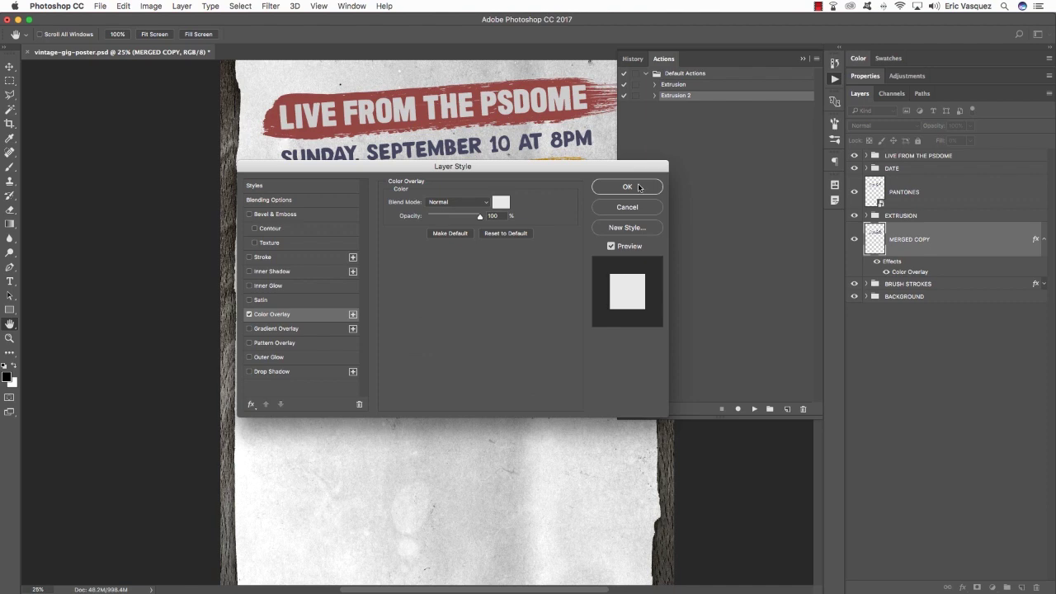
click(628, 187)
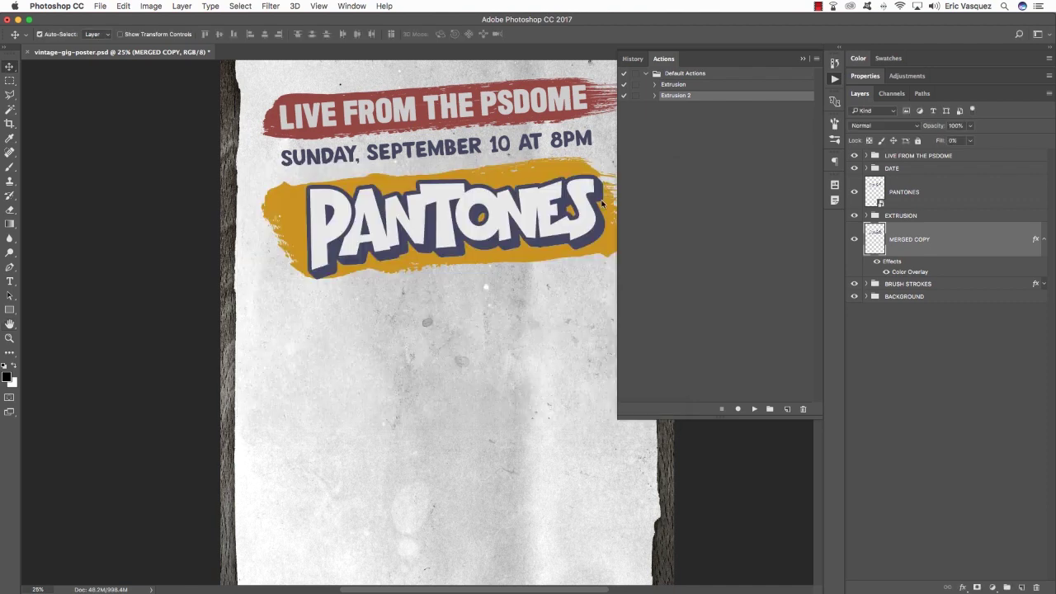
click(1044, 240)
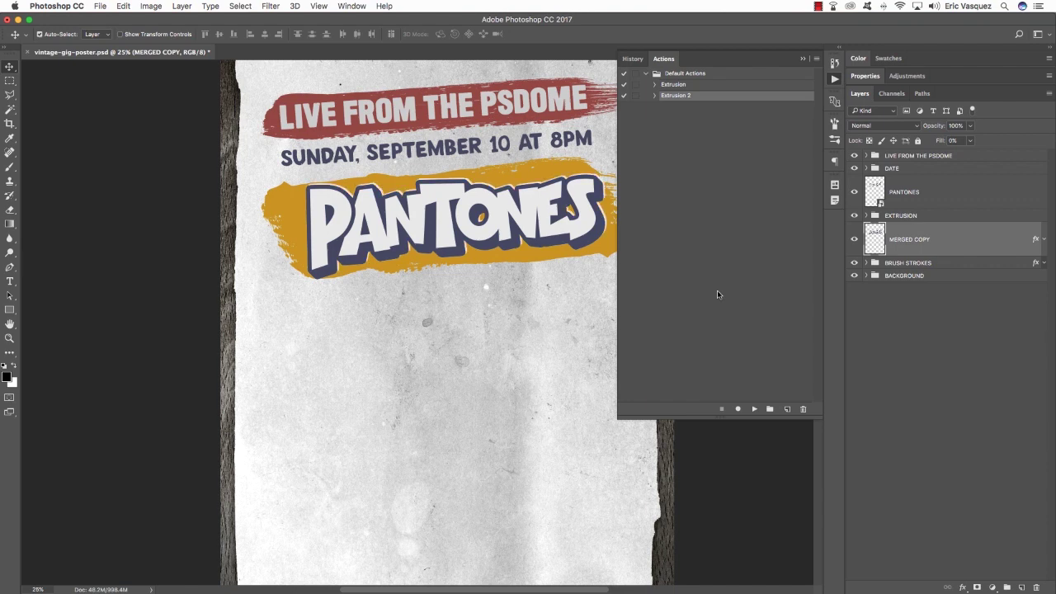
Group the PANTONES layer and EXTRUSION group into a group named PANTONES.
click(928, 216)
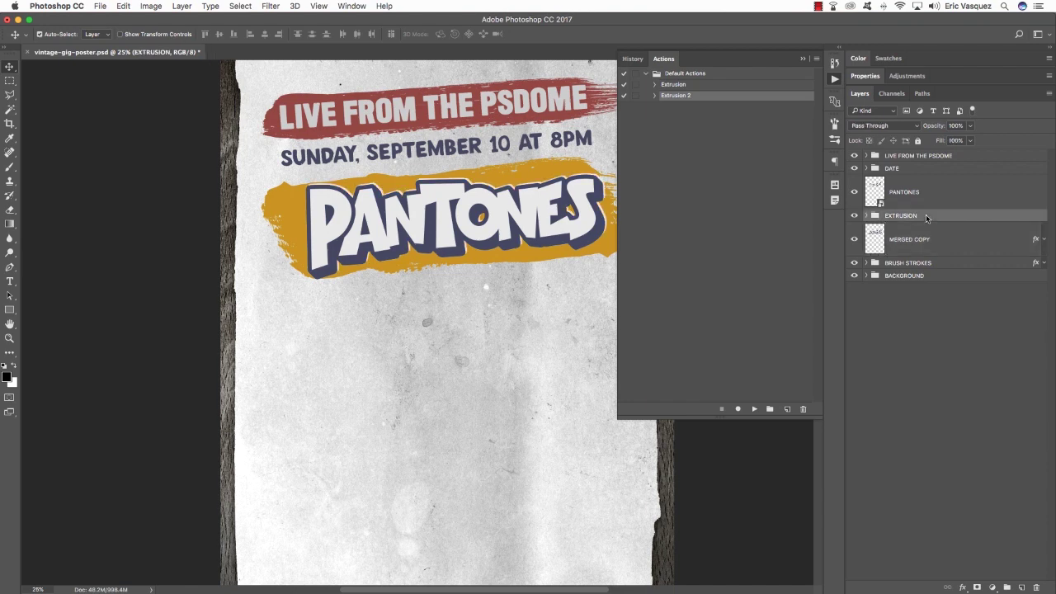
click(961, 192)
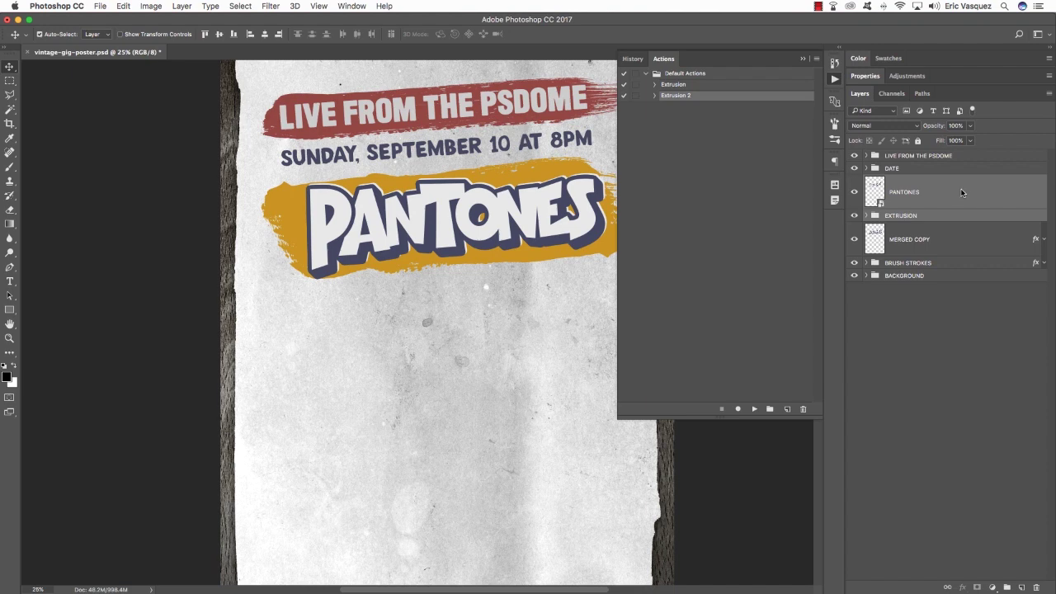
key(super+g)
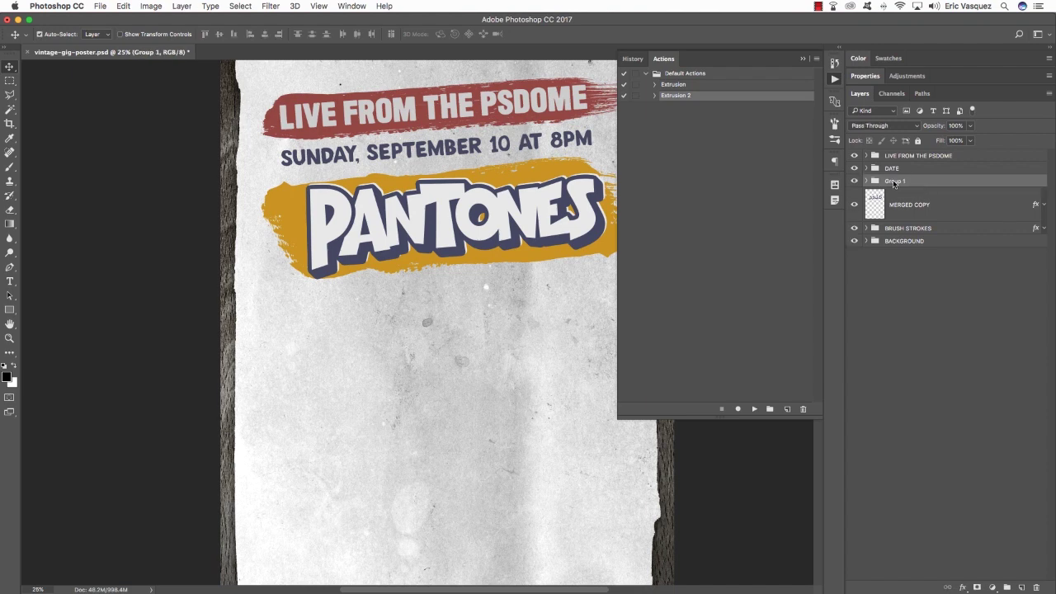
double_click(895, 180)
text(PANTONES)
key(Return)
click(967, 200)
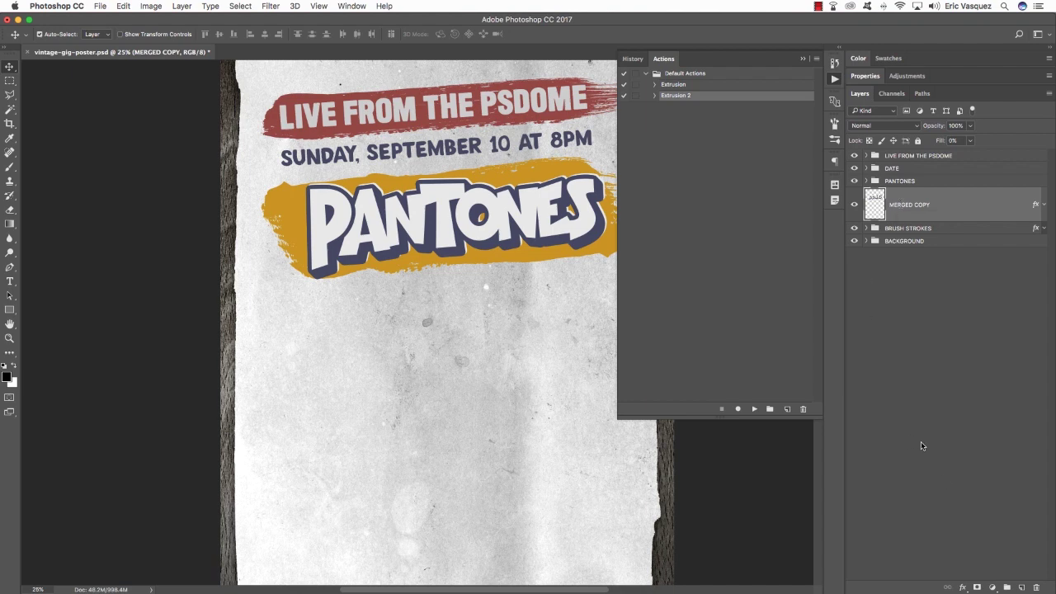
Add a text layer reading 'THE' left of PANTONES, set in Lovely Quotes Regular.
click(1021, 588)
key(t)
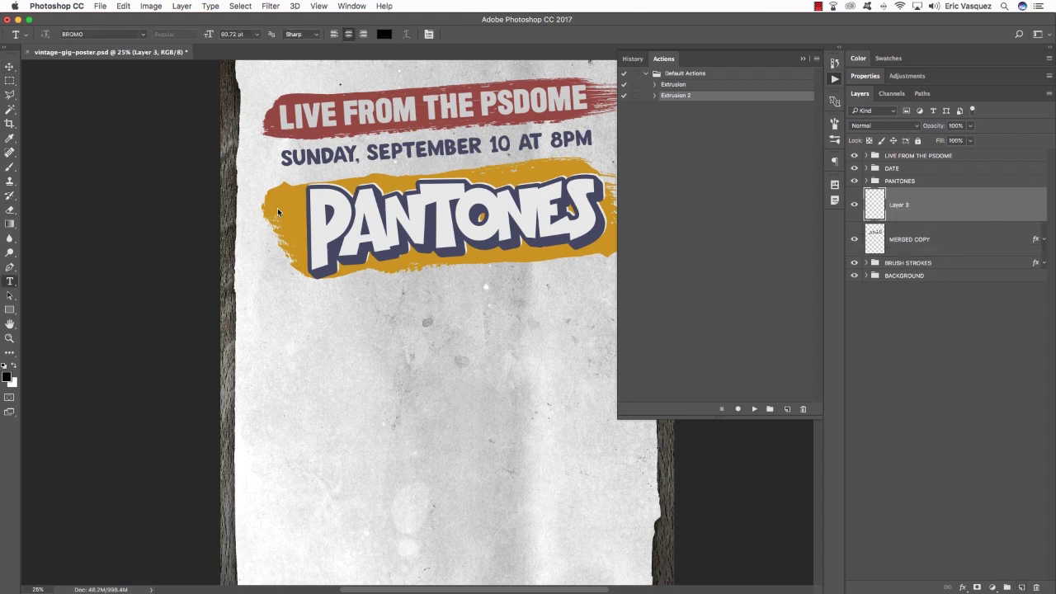
click(260, 225)
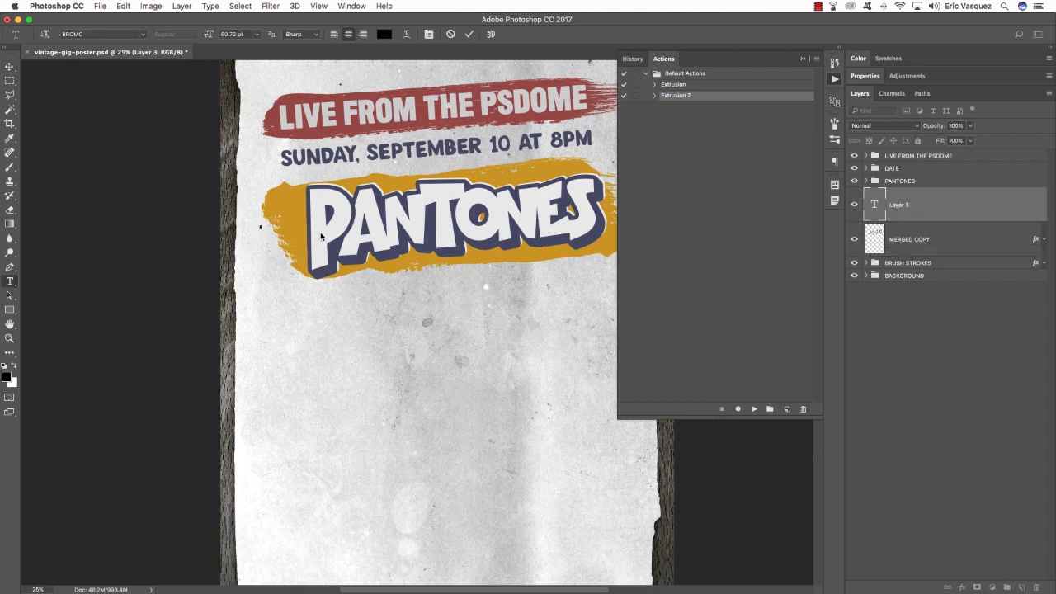
text(THE)
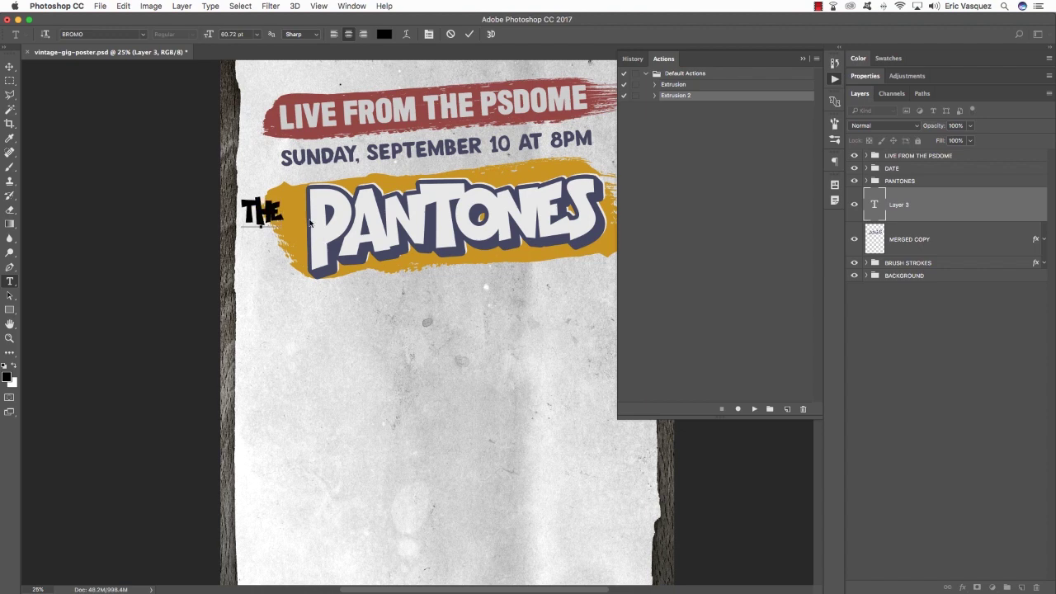
drag(283, 215, 170, 207)
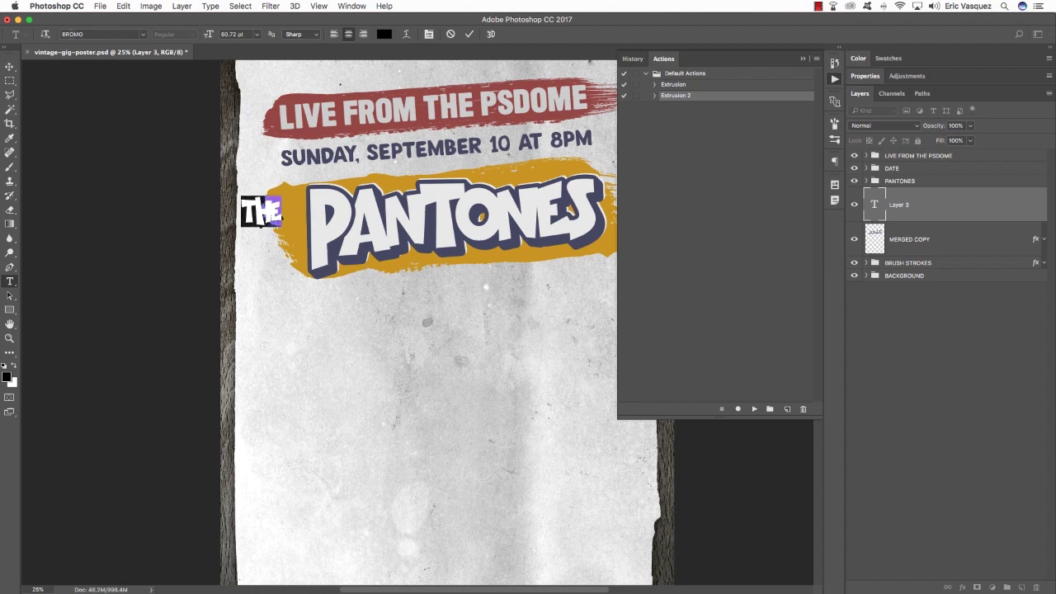
click(95, 34)
text(lovely)
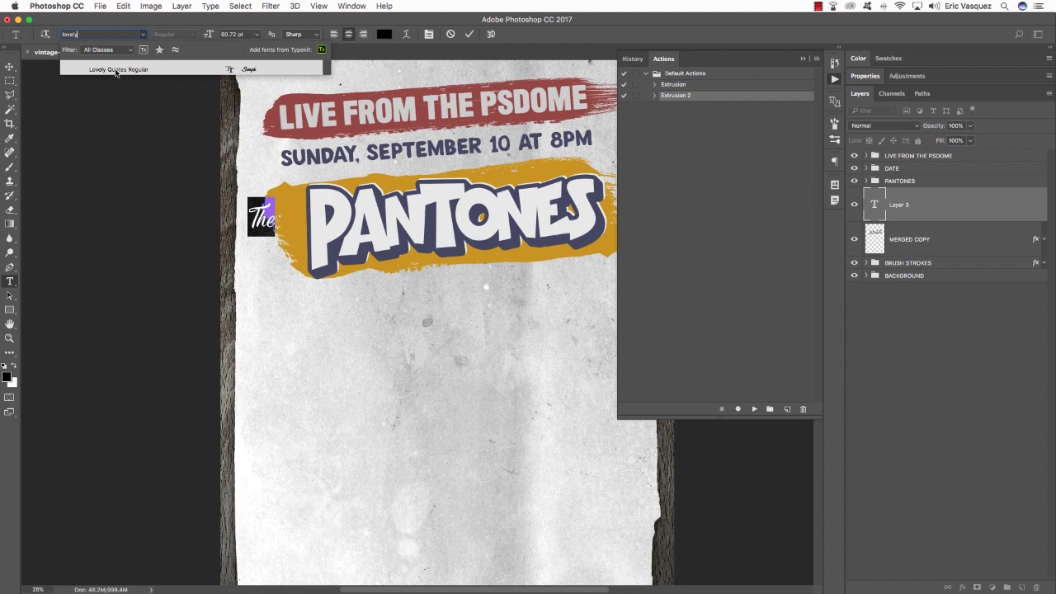
click(116, 71)
Enlarge 'The' and position it at the gold banner's left end.
scroll(151, 90, left, 3)
key(super+Return)
key(v)
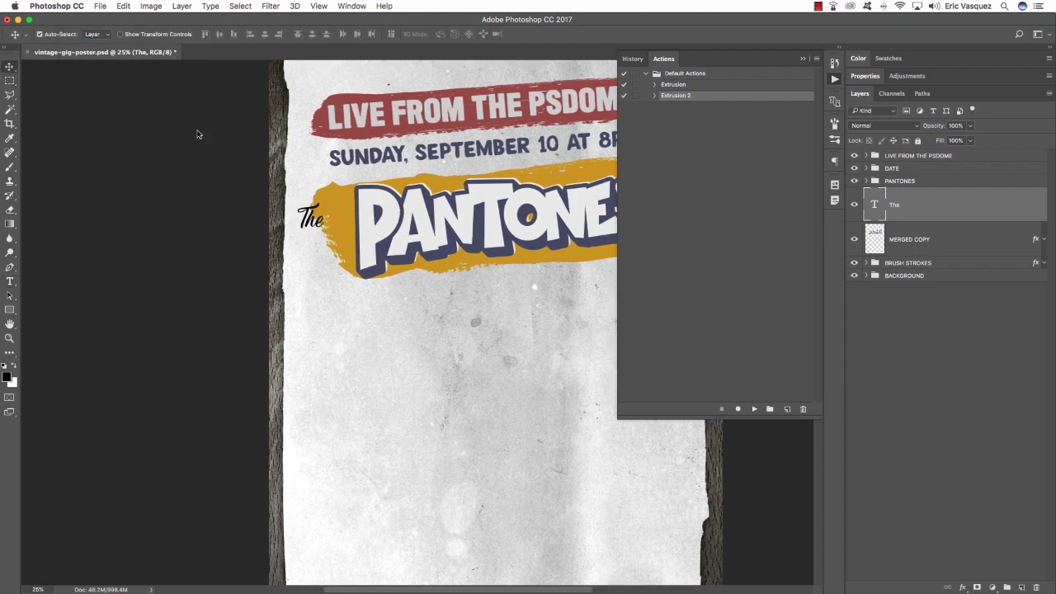
key(super+t)
drag(324, 225, 343, 220)
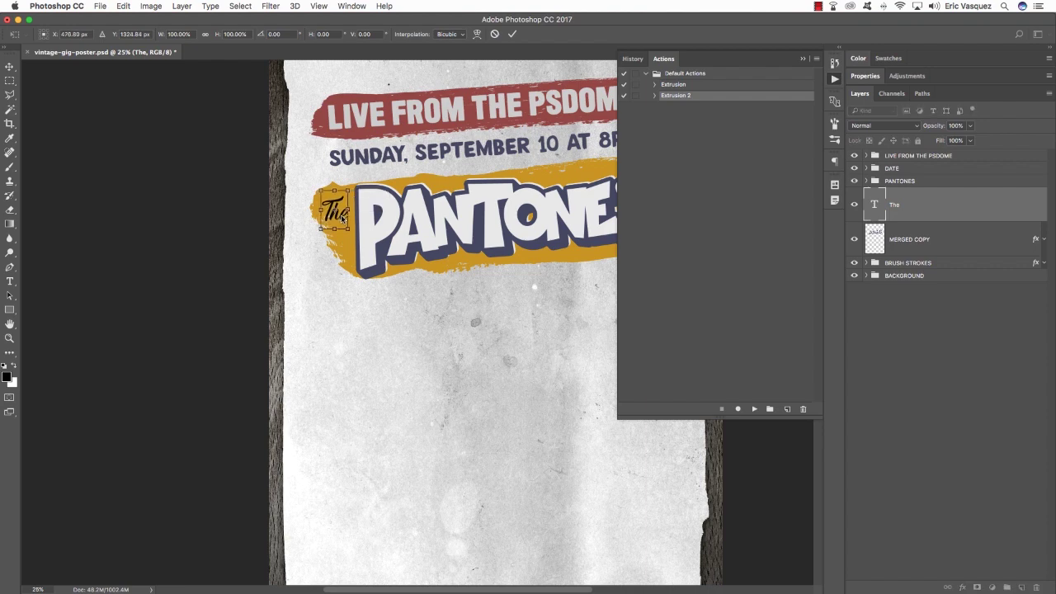
key(Return)
scroll(342, 219, right, 5)
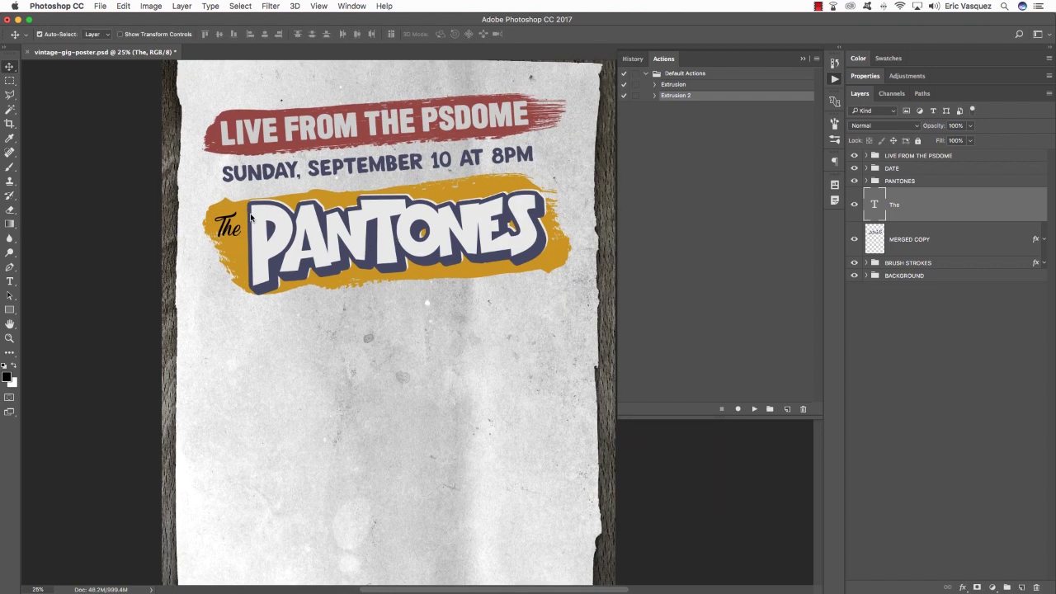
Give 'The' a light Color Overlay and an outside navy Stroke layer style.
double_click(1041, 203)
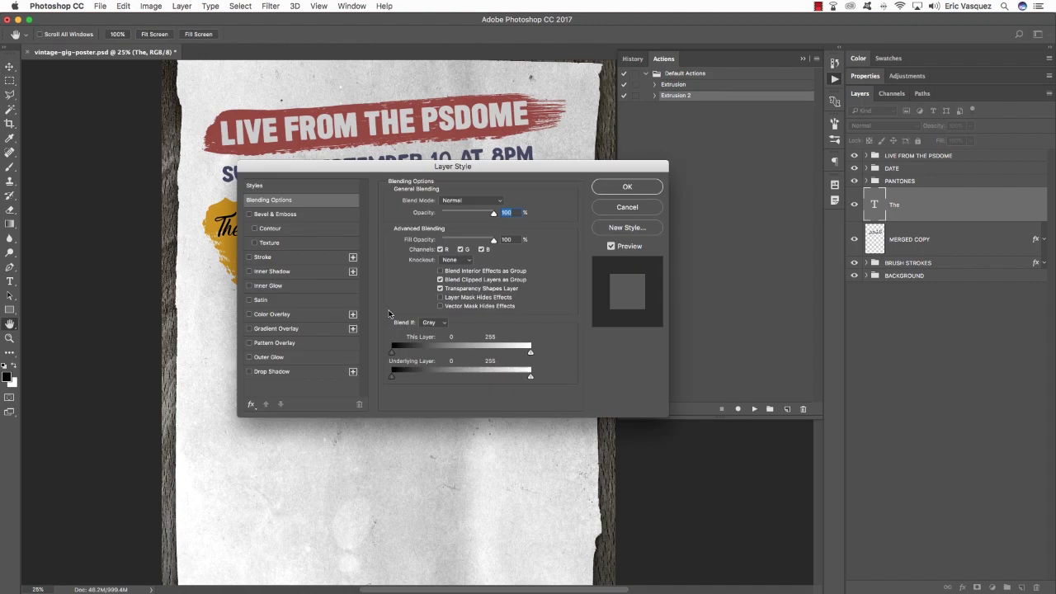
click(266, 317)
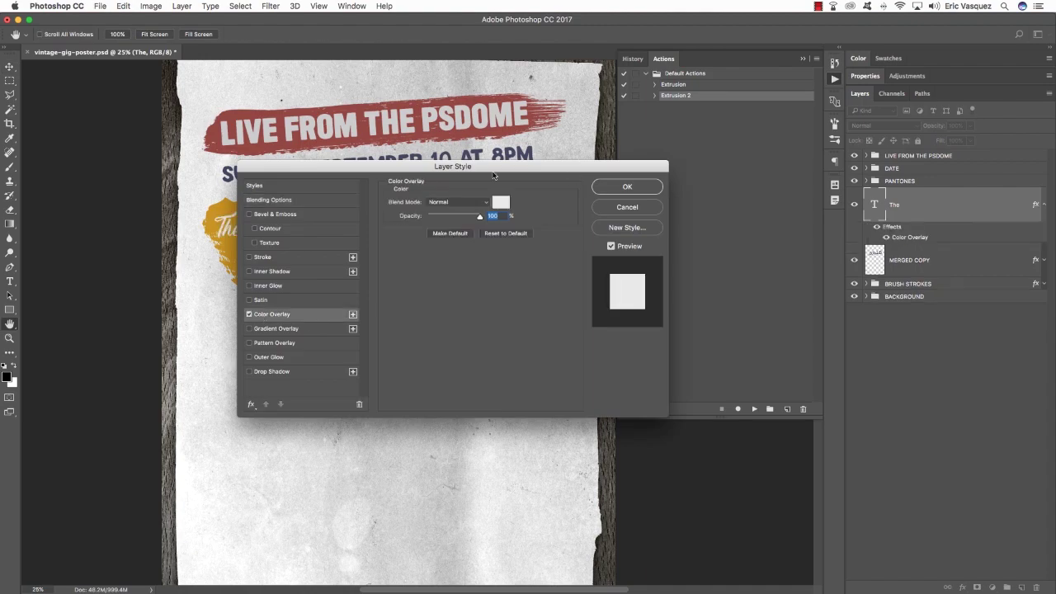
drag(346, 172, 540, 179)
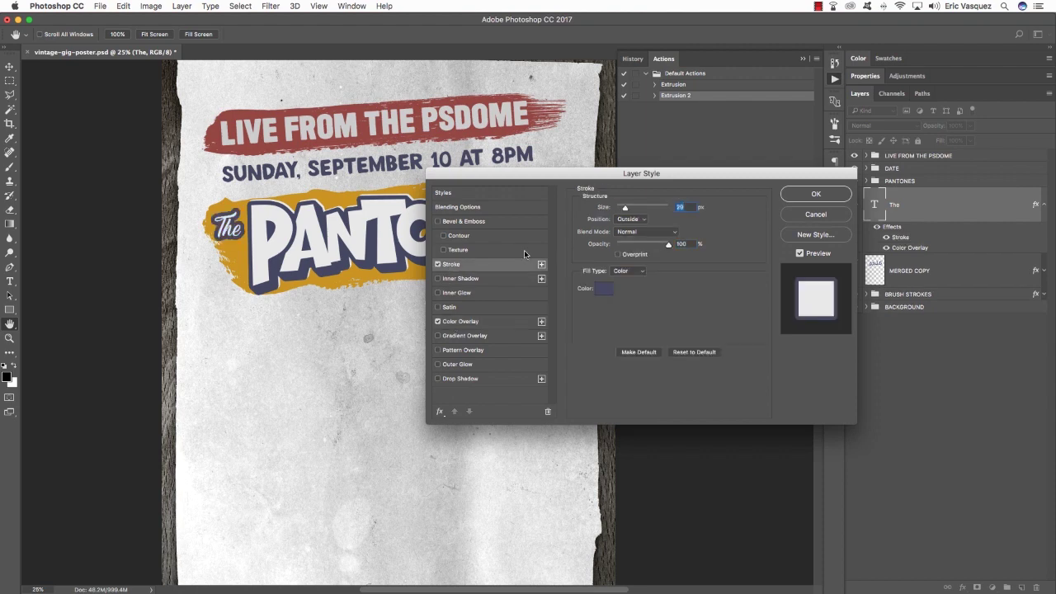
click(816, 194)
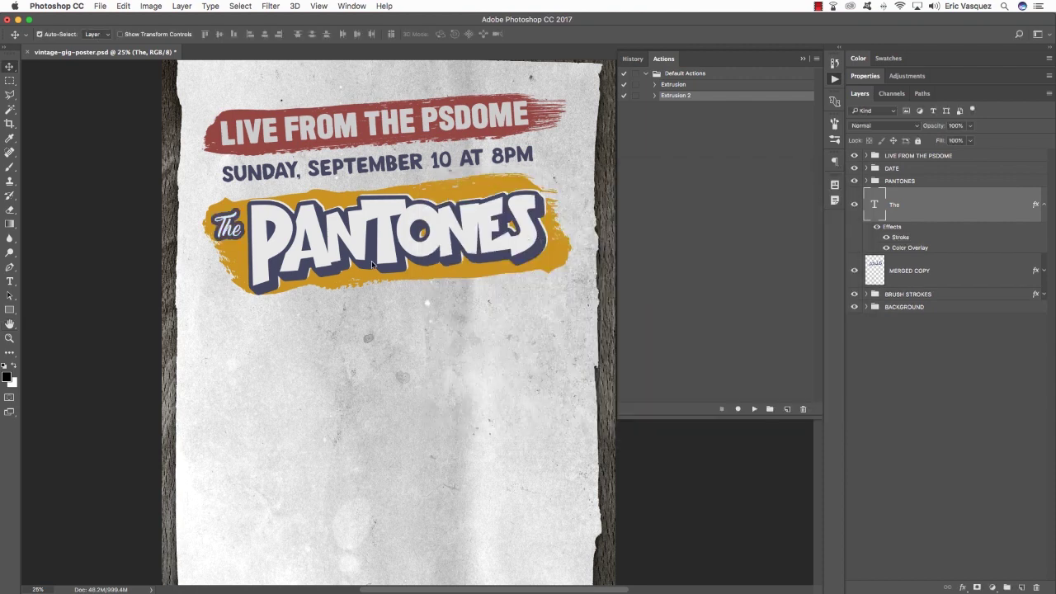
Convert 'The' to a smart object and set its blend mode to Multiply.
right_click(970, 205)
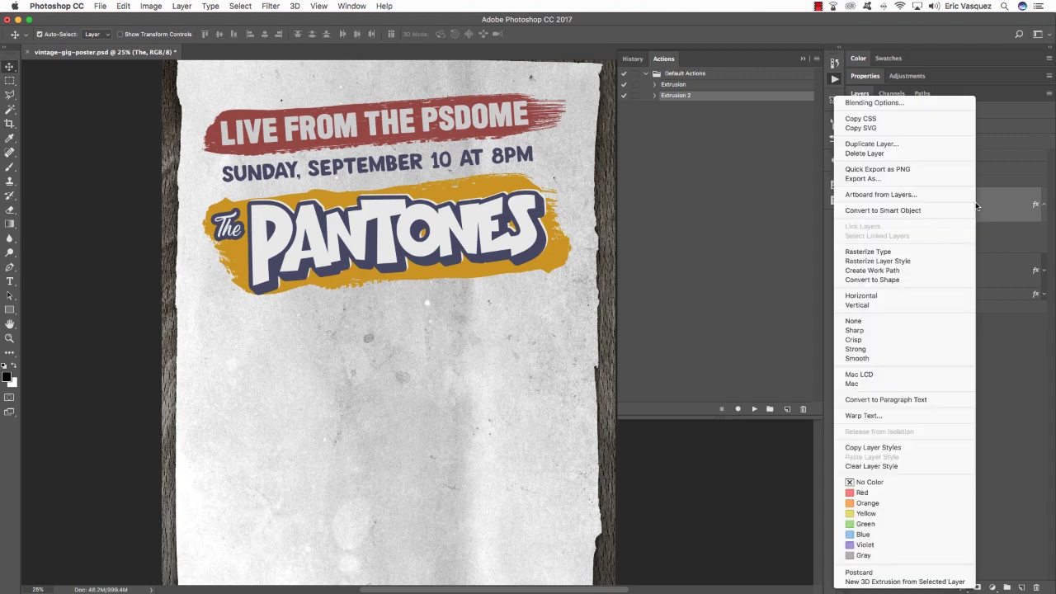
click(927, 210)
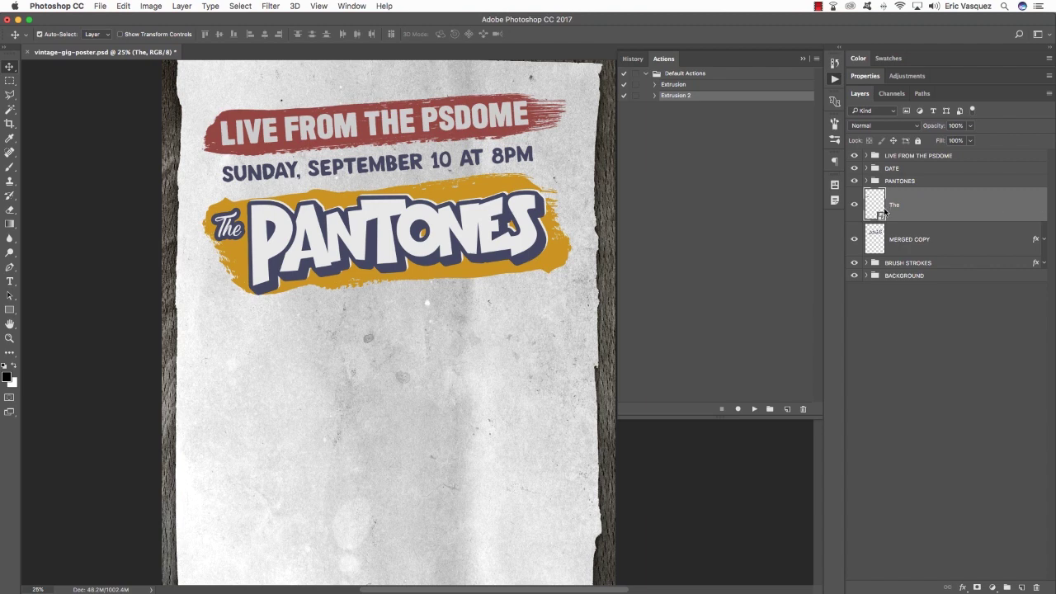
click(886, 126)
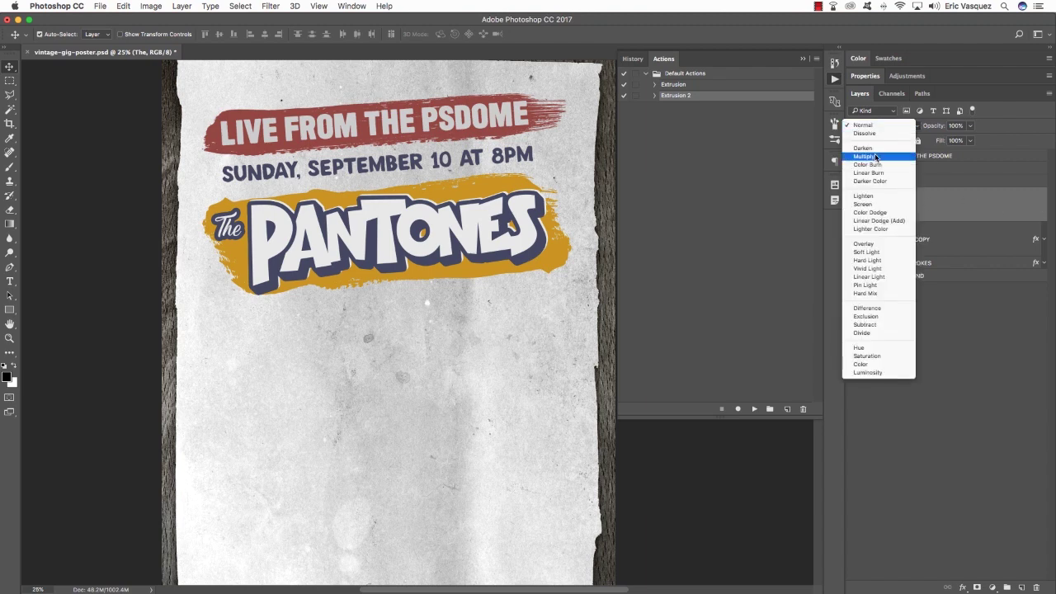
click(875, 157)
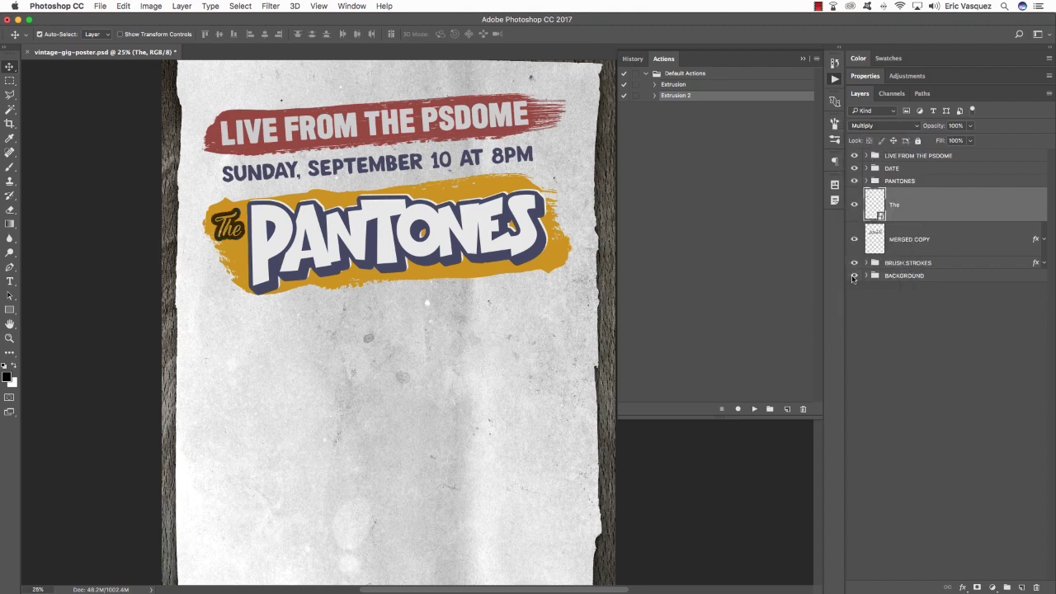
Switch the PANTONES group's blend mode from Pass Through to Multiply.
click(861, 182)
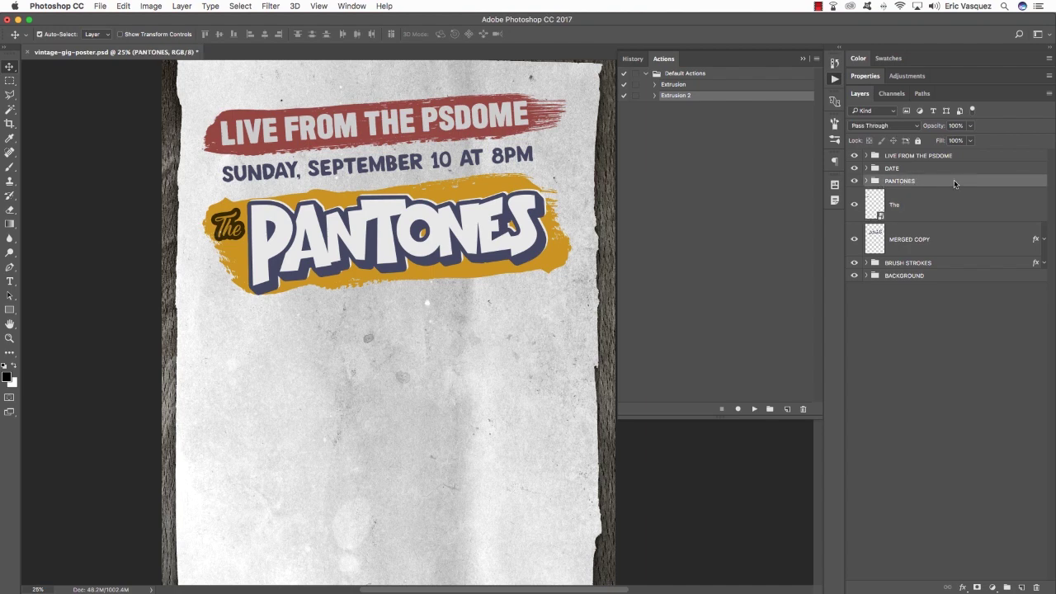
click(890, 126)
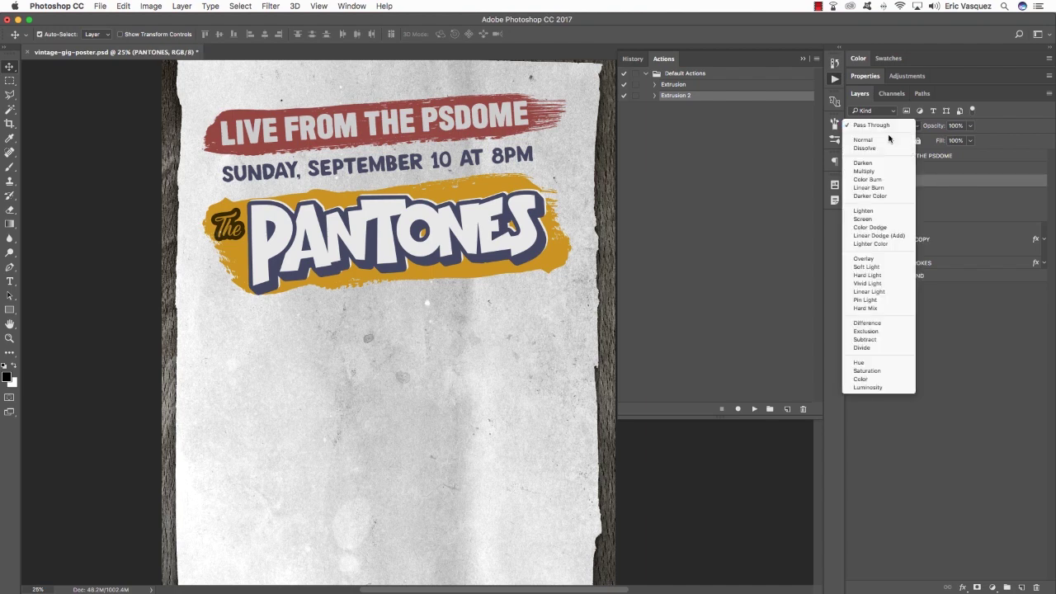
click(889, 139)
click(887, 126)
click(877, 171)
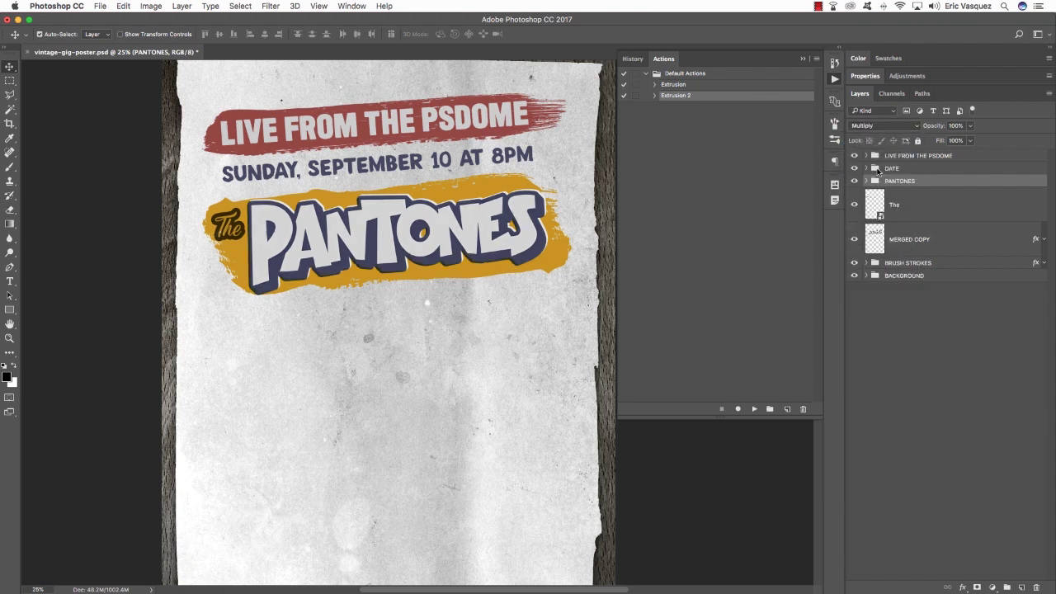
click(913, 214)
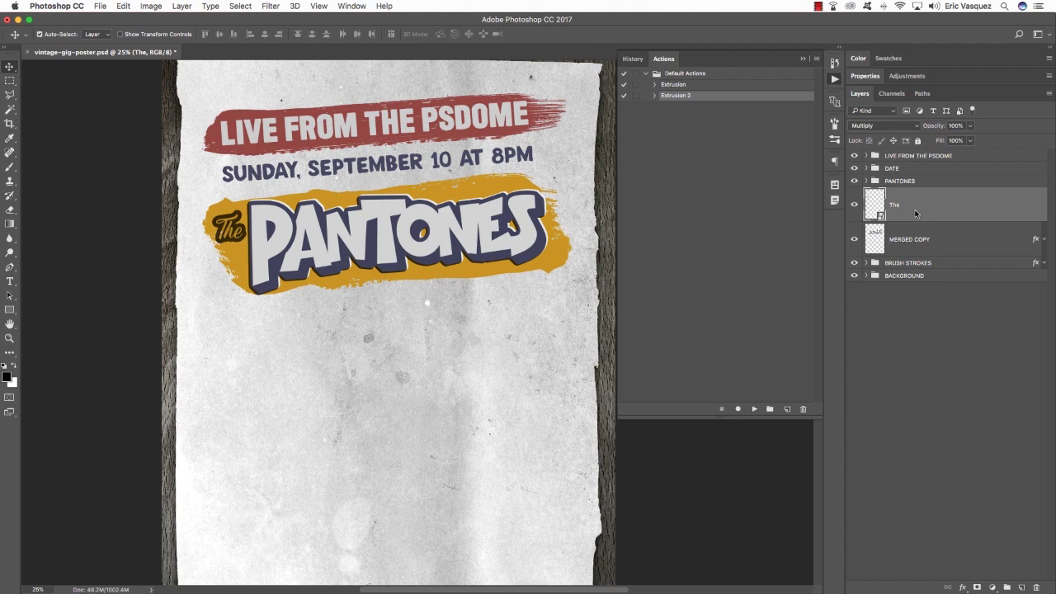
click(908, 182)
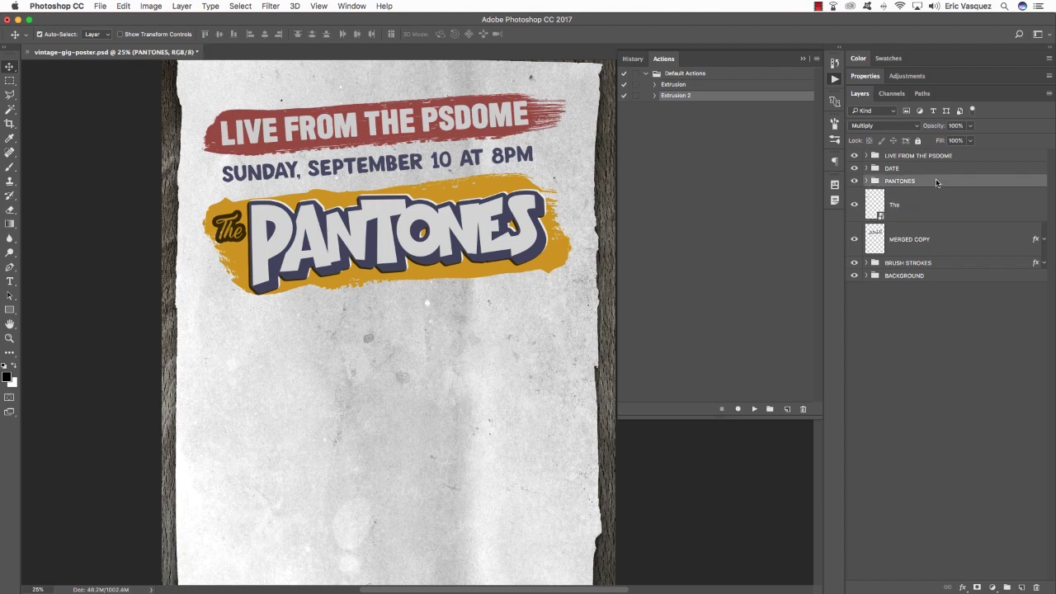
Duplicate and merge the PANTONES group into PANTONES copy 12, load its lettering selection, then hide it.
key(super+j)
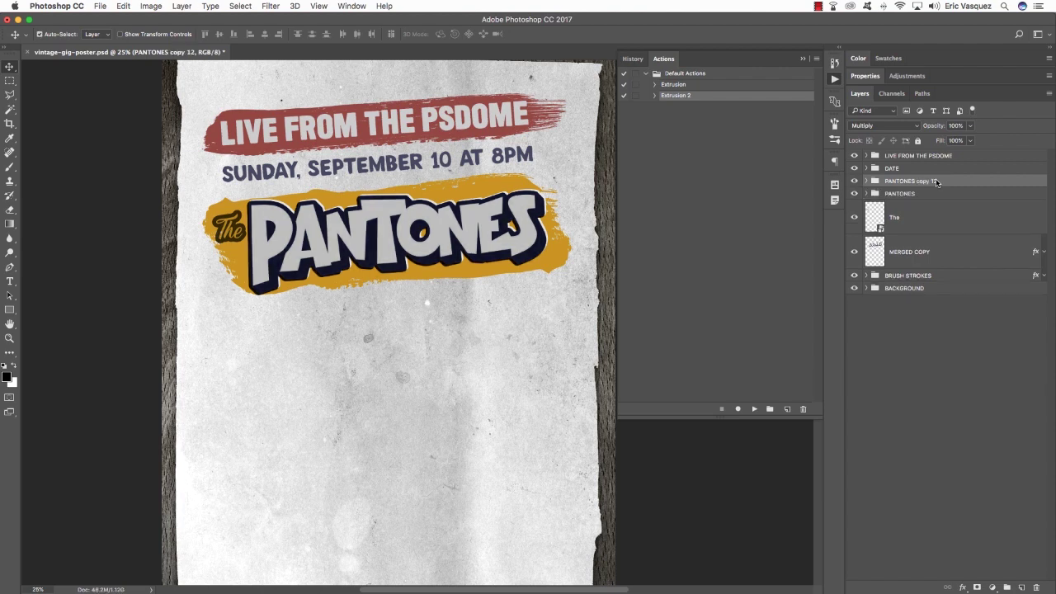
key(super+e)
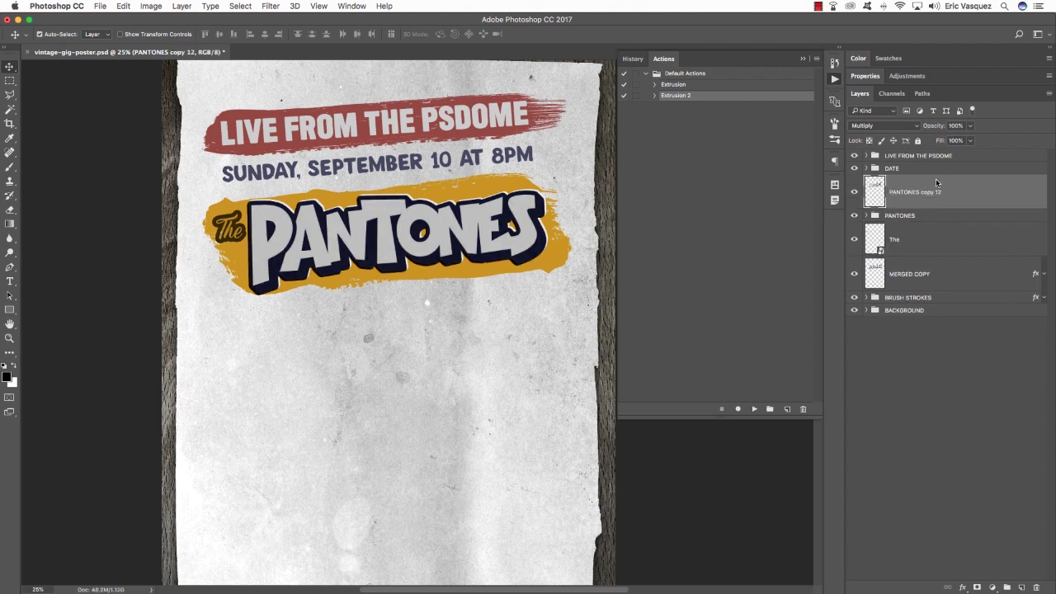
super+click(877, 188)
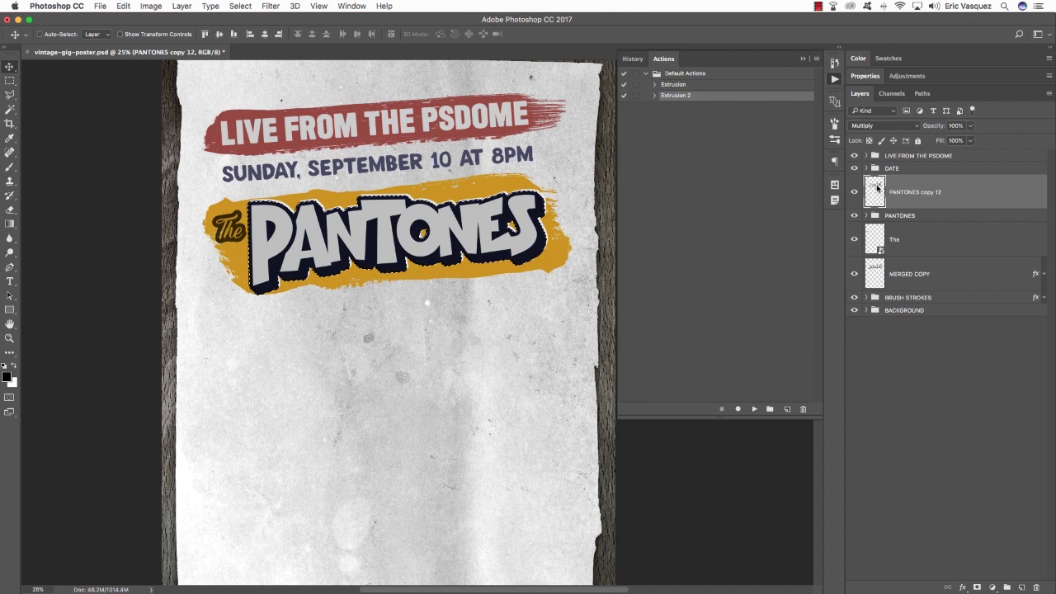
key(super+BackSpace)
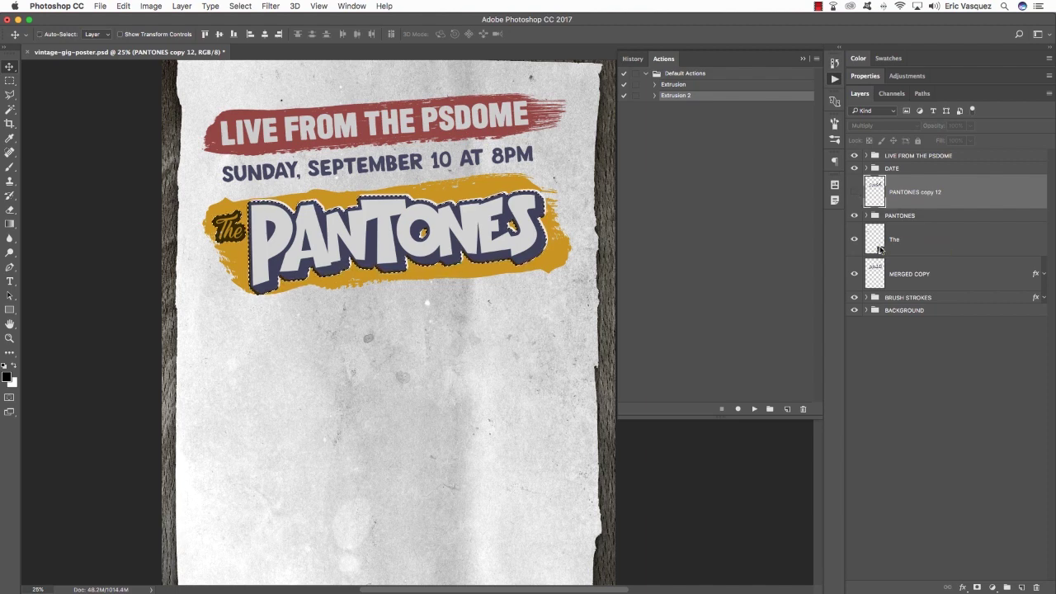
key(super)
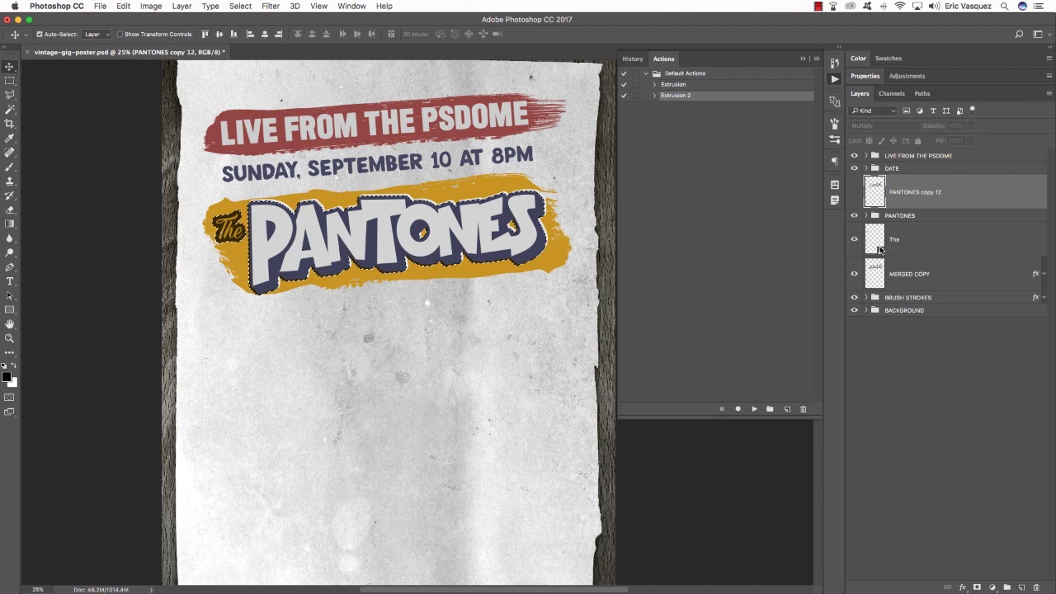
Invert the lettering selection and mask the BRUSH STROKES group from under the lettering.
click(914, 299)
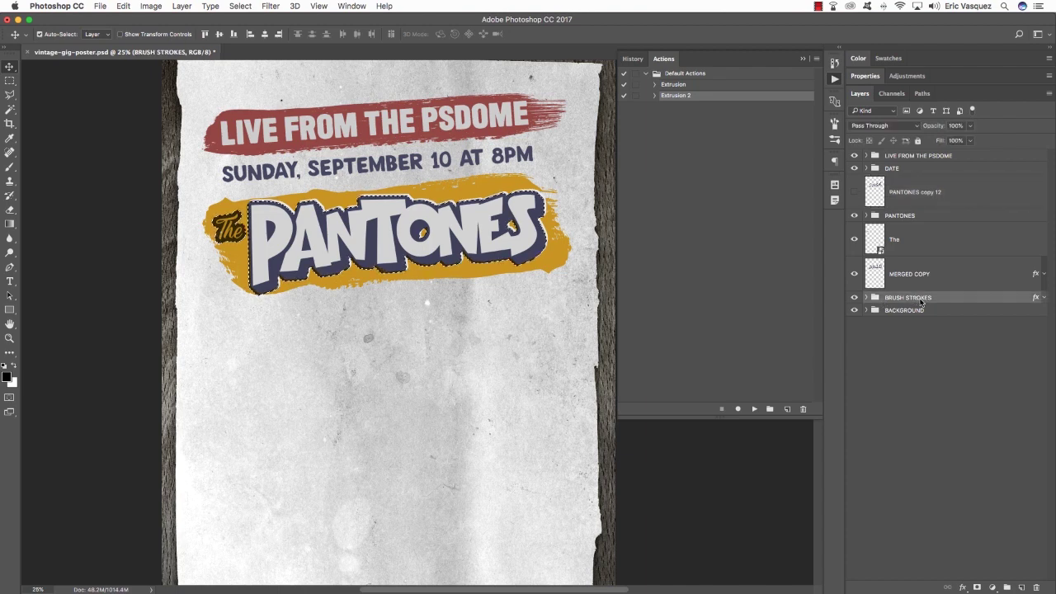
click(240, 6)
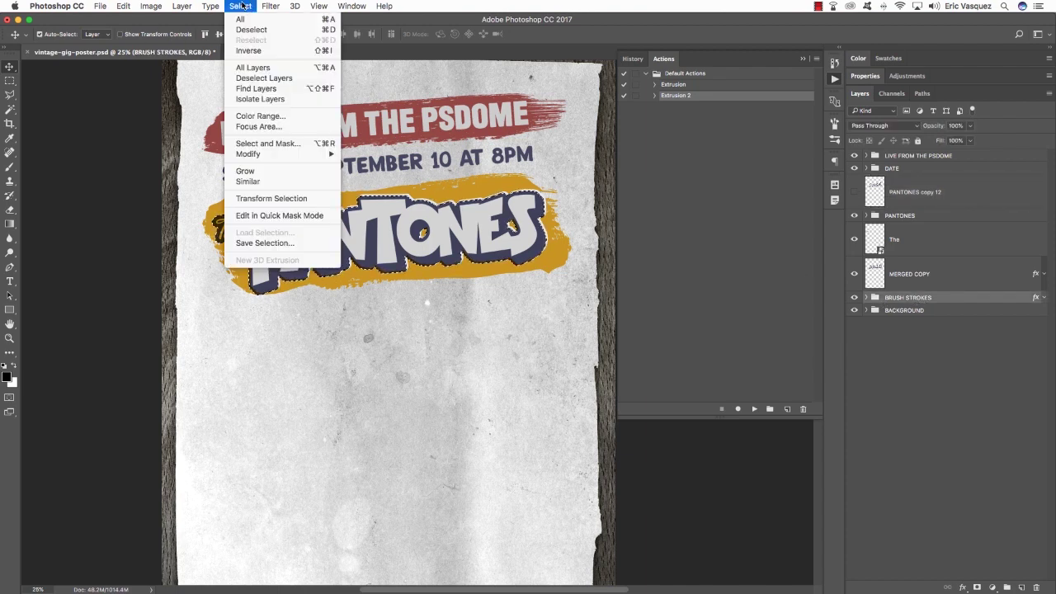
click(248, 50)
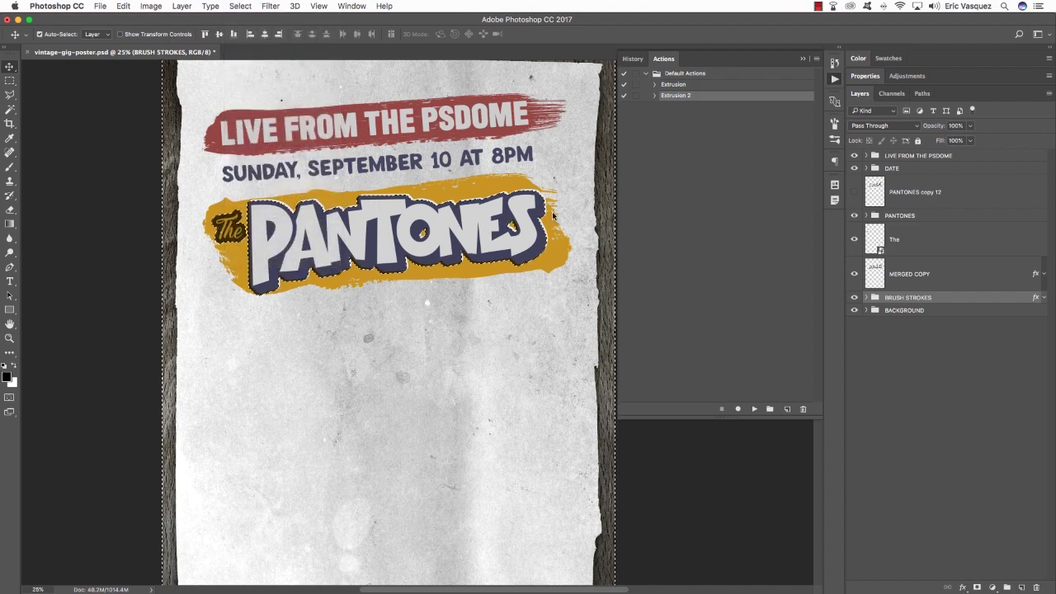
click(976, 586)
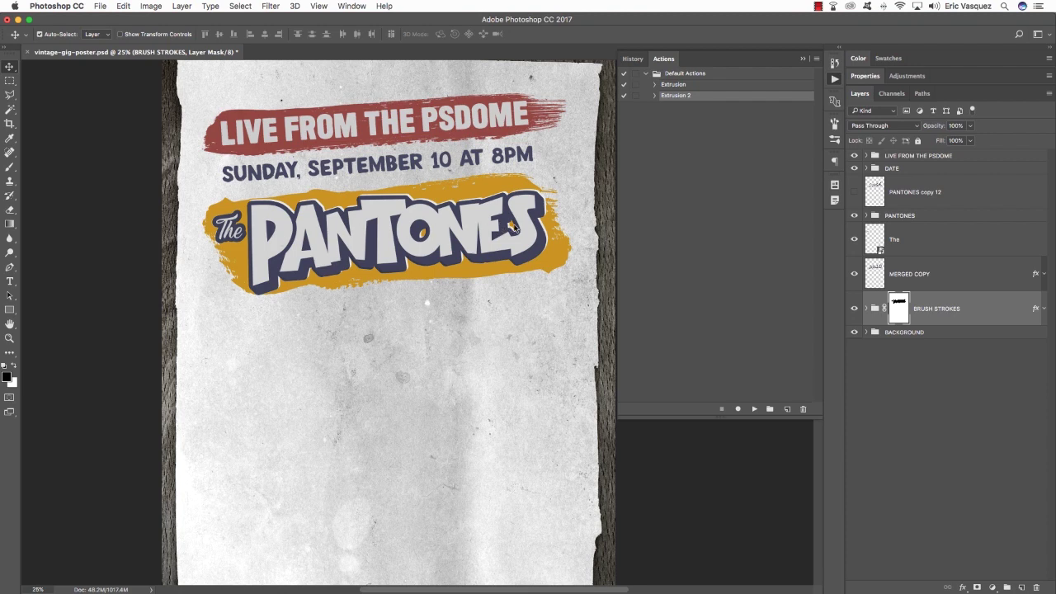
Reload the PANTONES lettering selection, hide PANTONES copy 12, and mask MERGED COPY with the inverted selection.
click(907, 201)
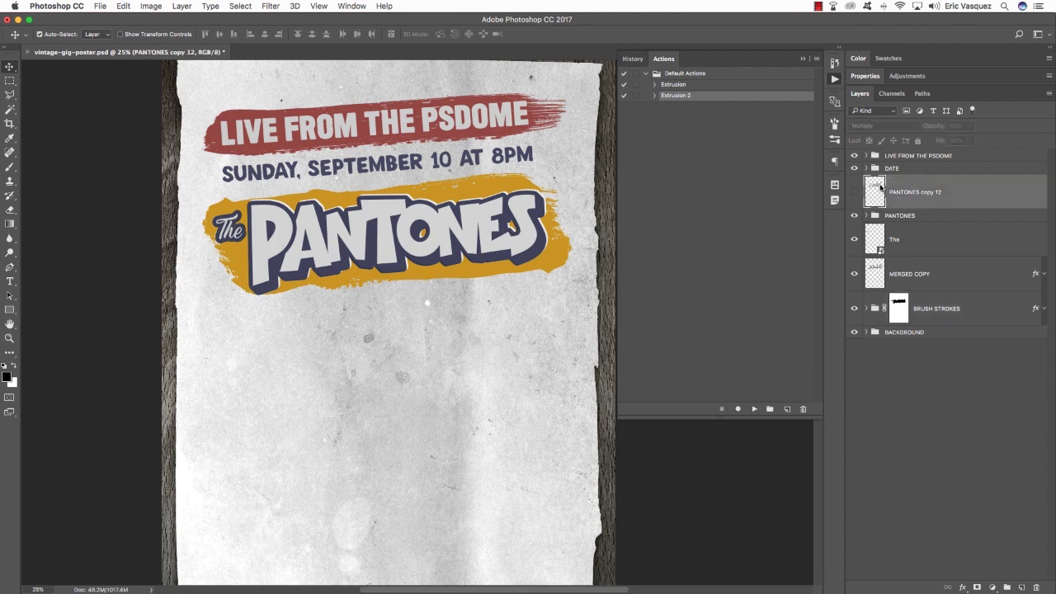
super+click(877, 190)
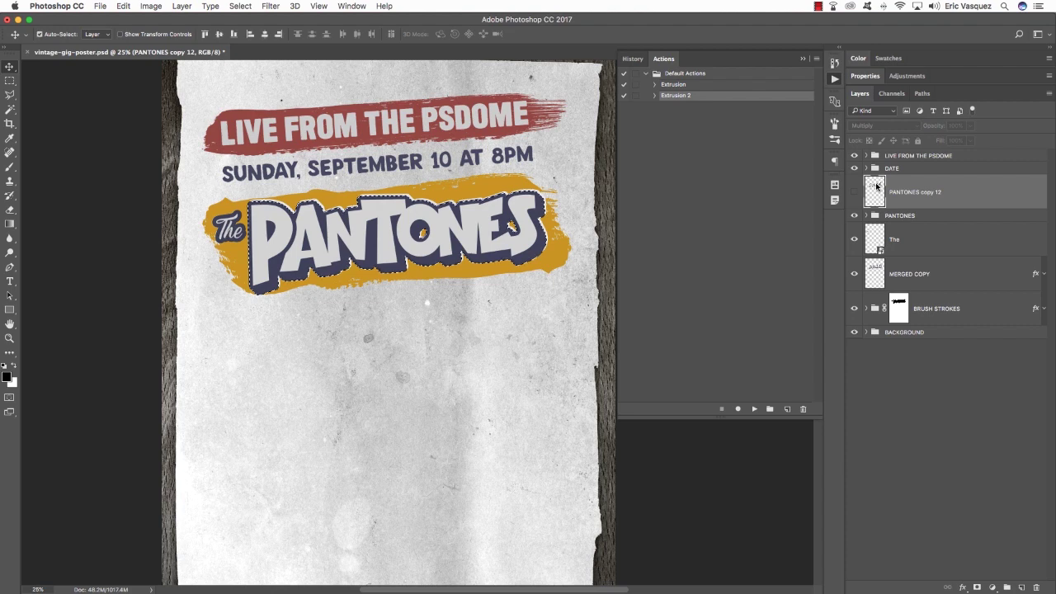
click(922, 283)
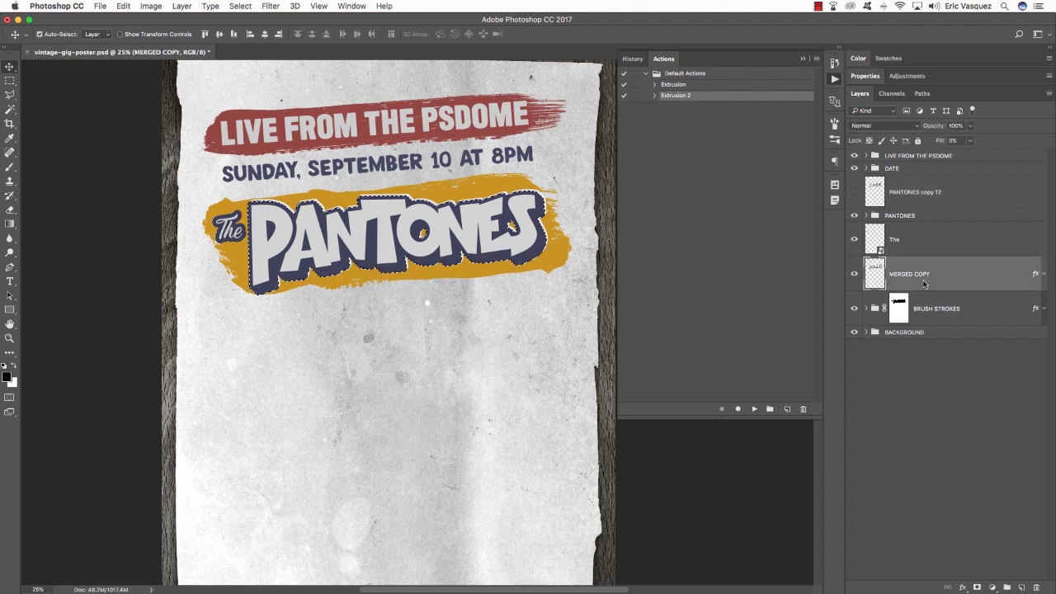
click(903, 196)
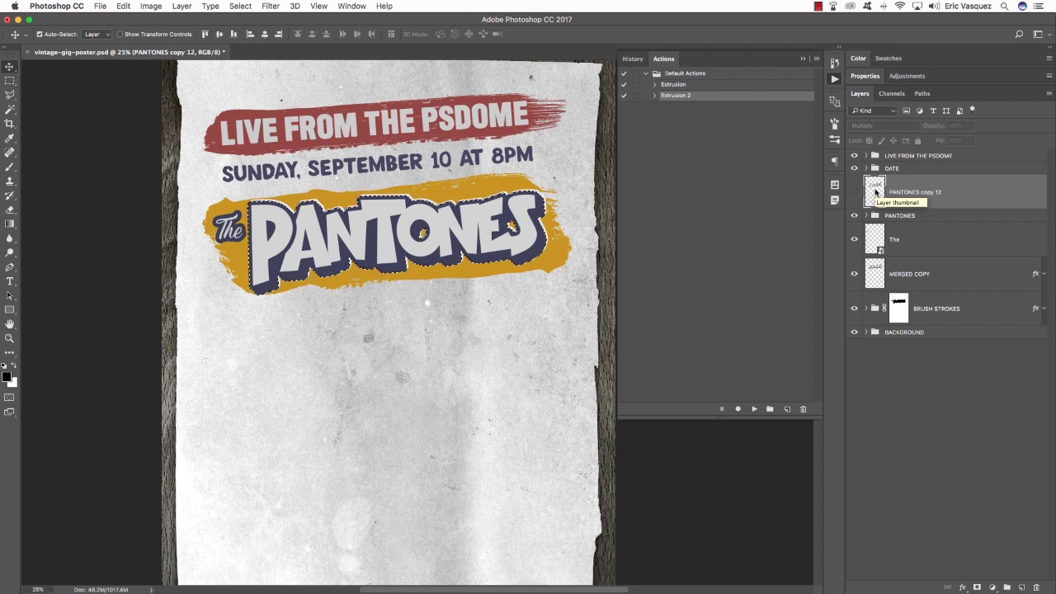
click(855, 192)
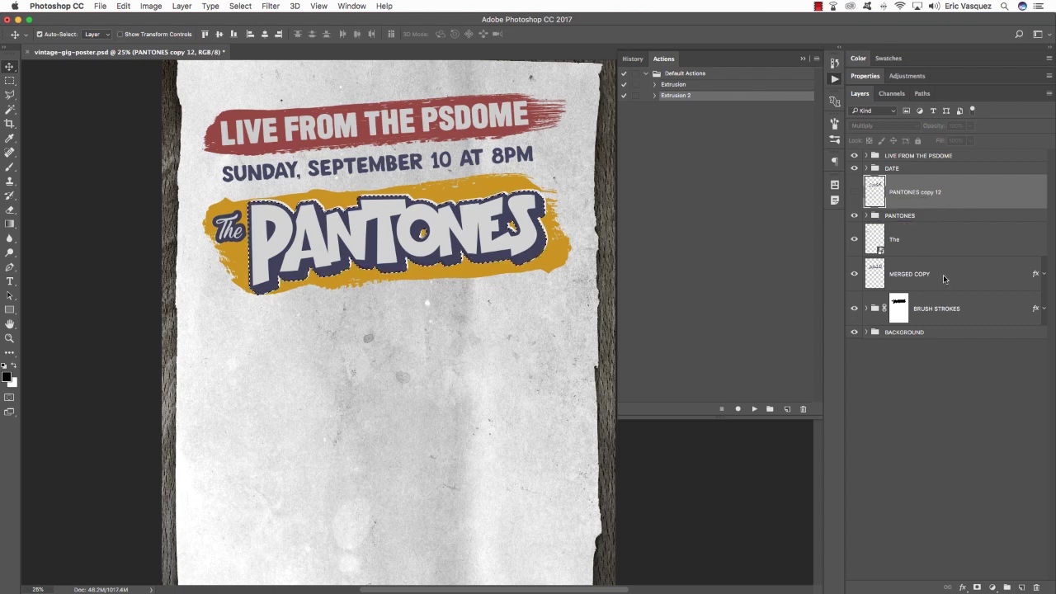
click(943, 277)
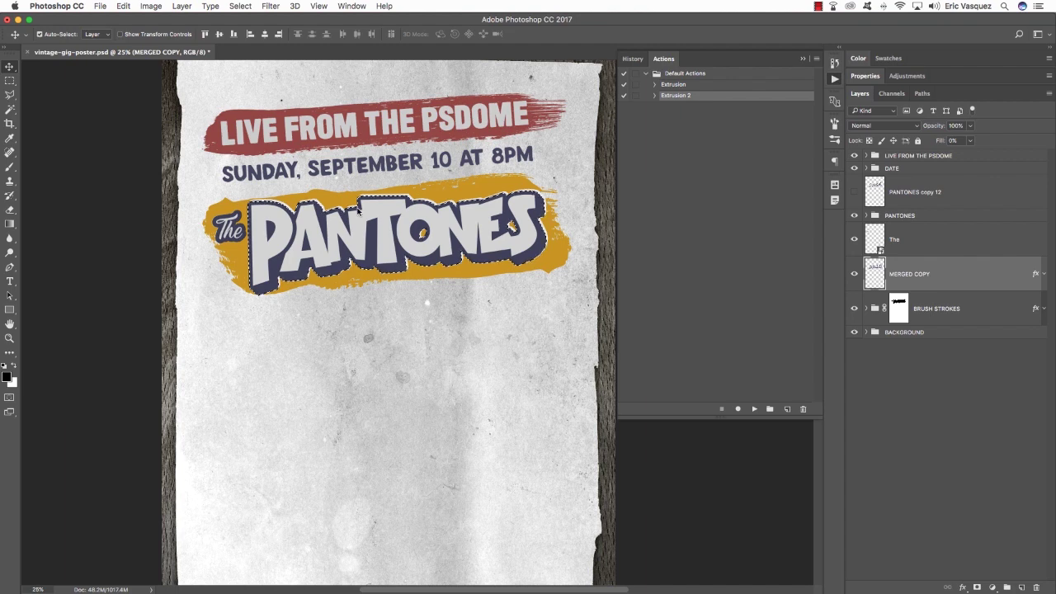
click(240, 5)
click(249, 51)
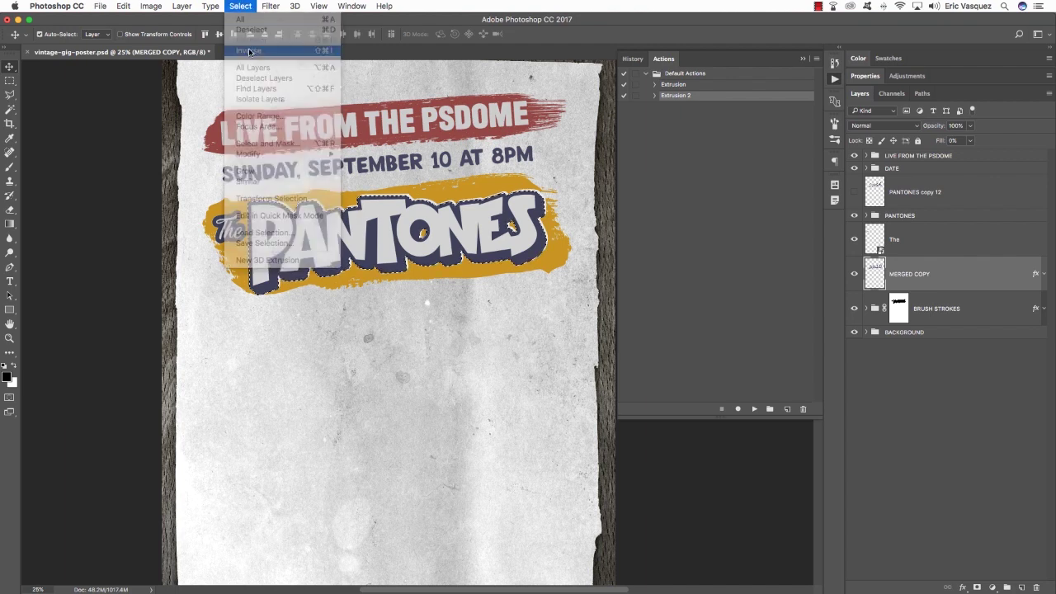
click(976, 586)
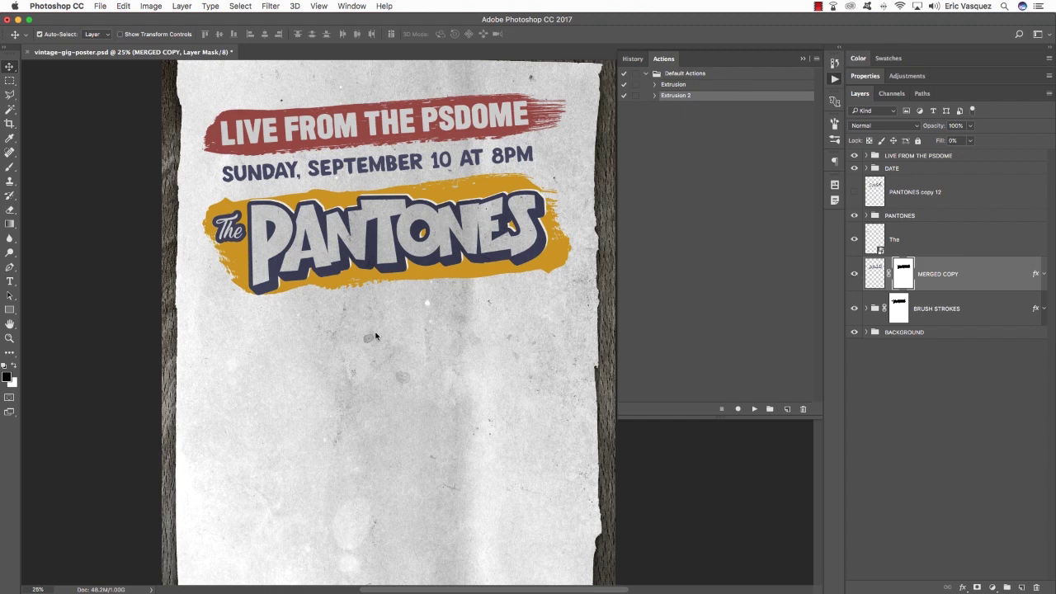
click(961, 195)
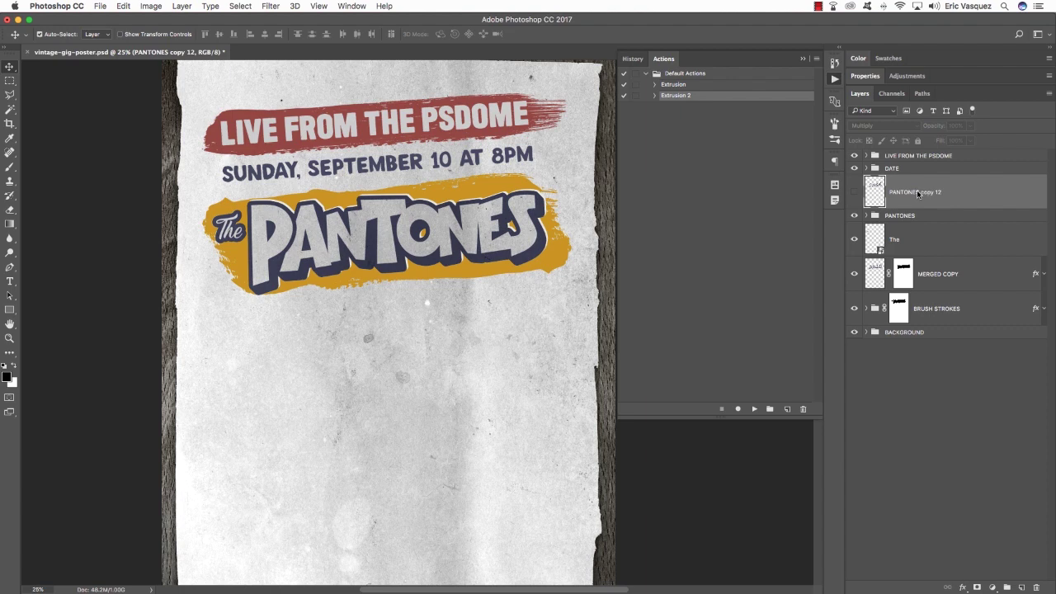
Delete PANTONES copy 12 and type "RGB YOURSELF" on a new layer below the banner.
key(BackSpace)
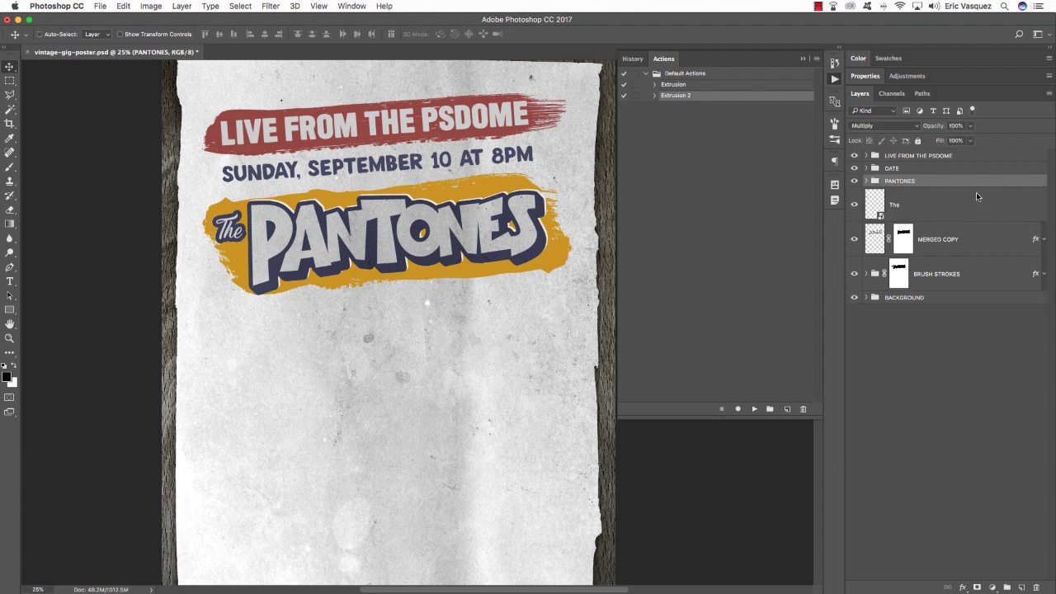
key(super+alt+shift+n)
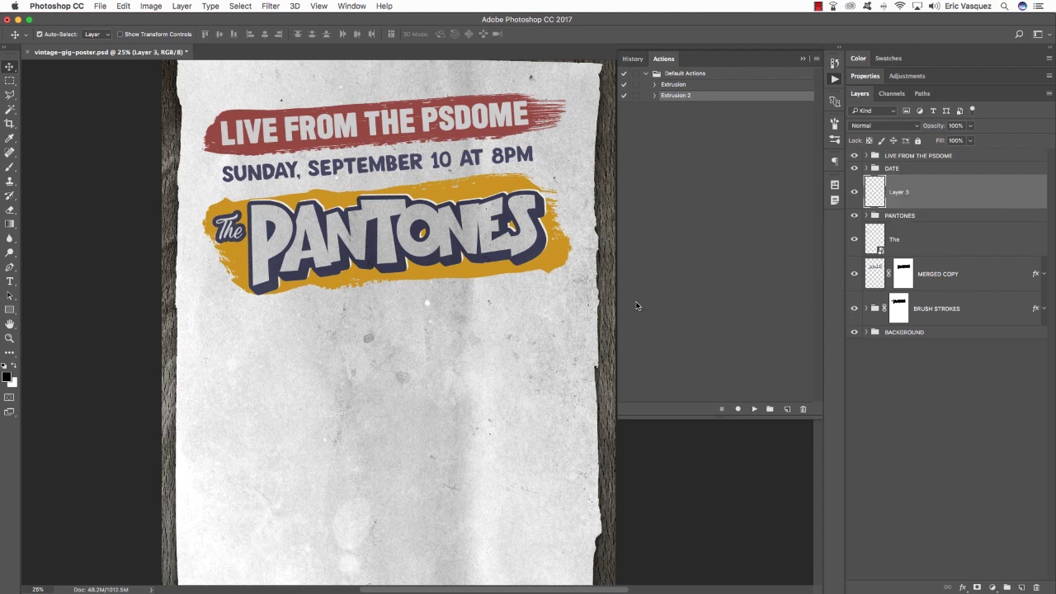
key(t)
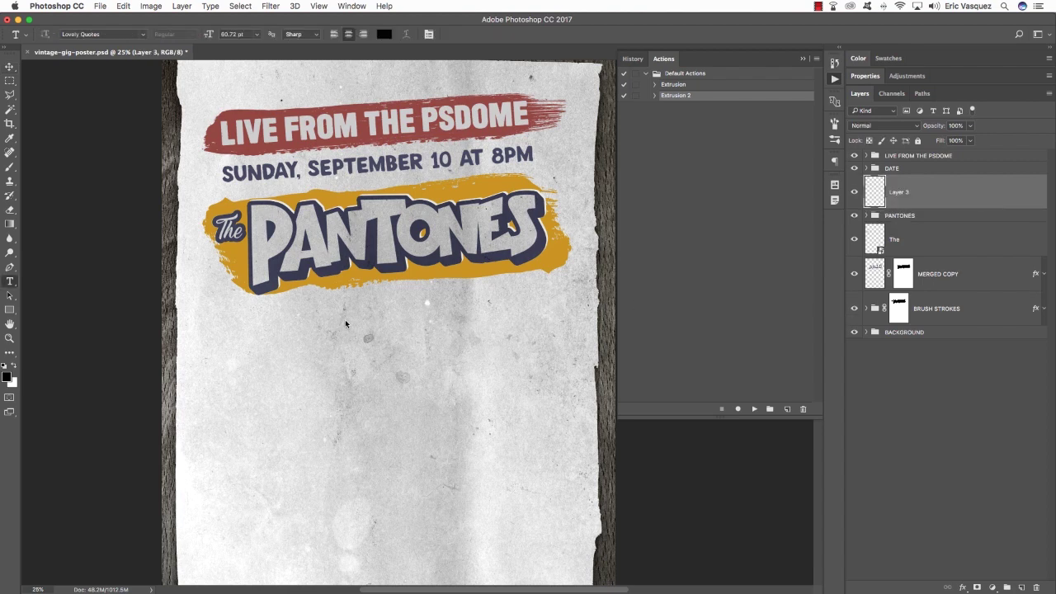
click(345, 321)
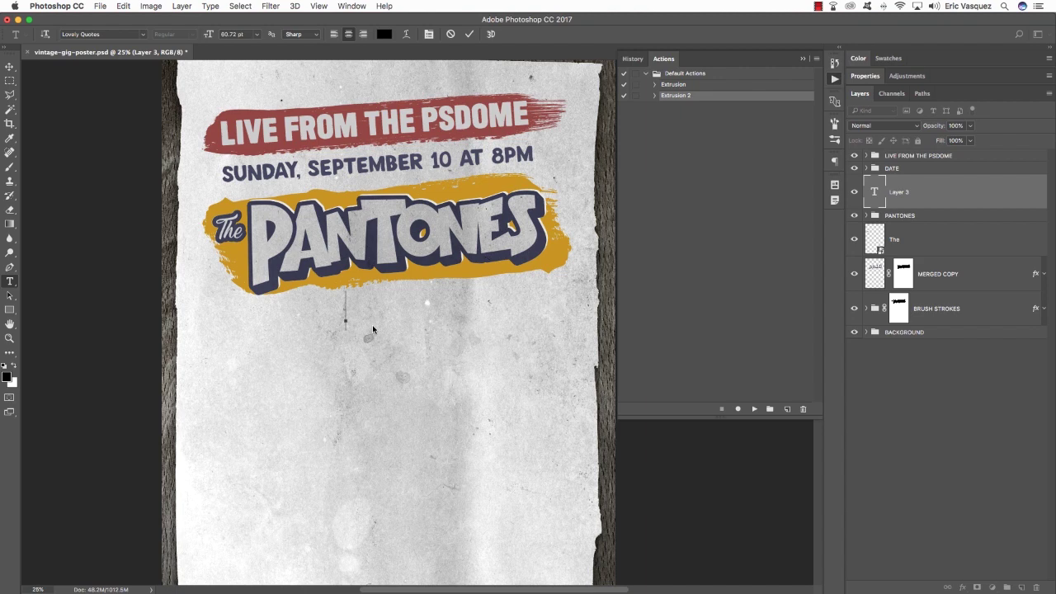
text(a)
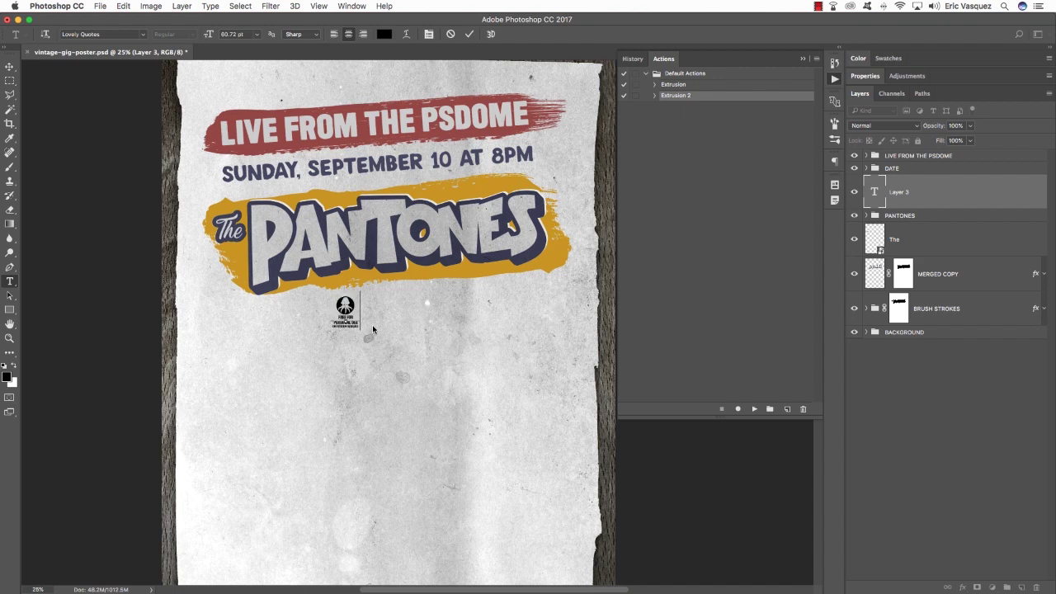
text(RGB )
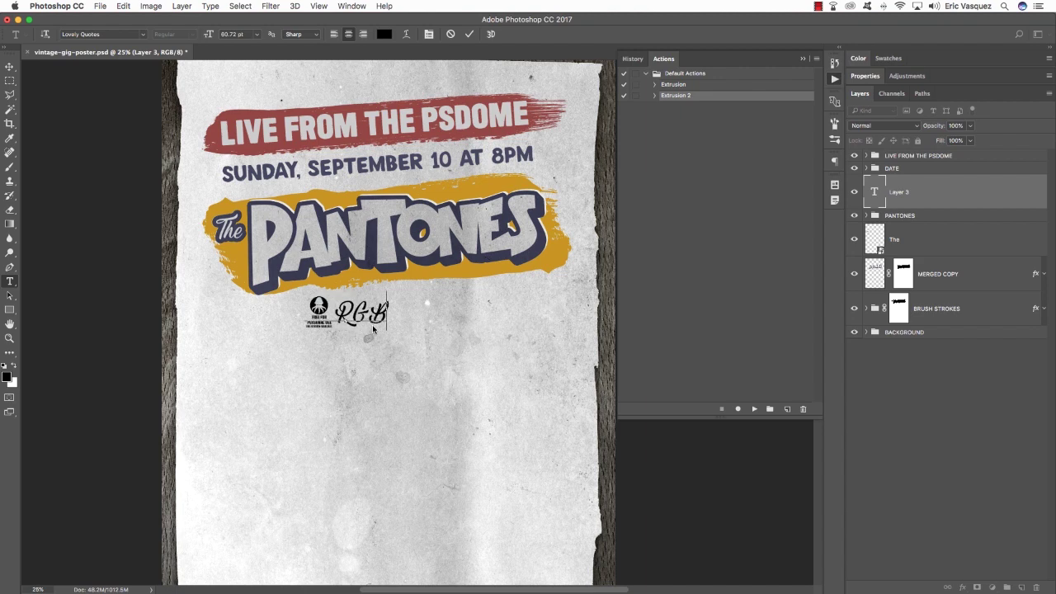
text(YOURSELFa)
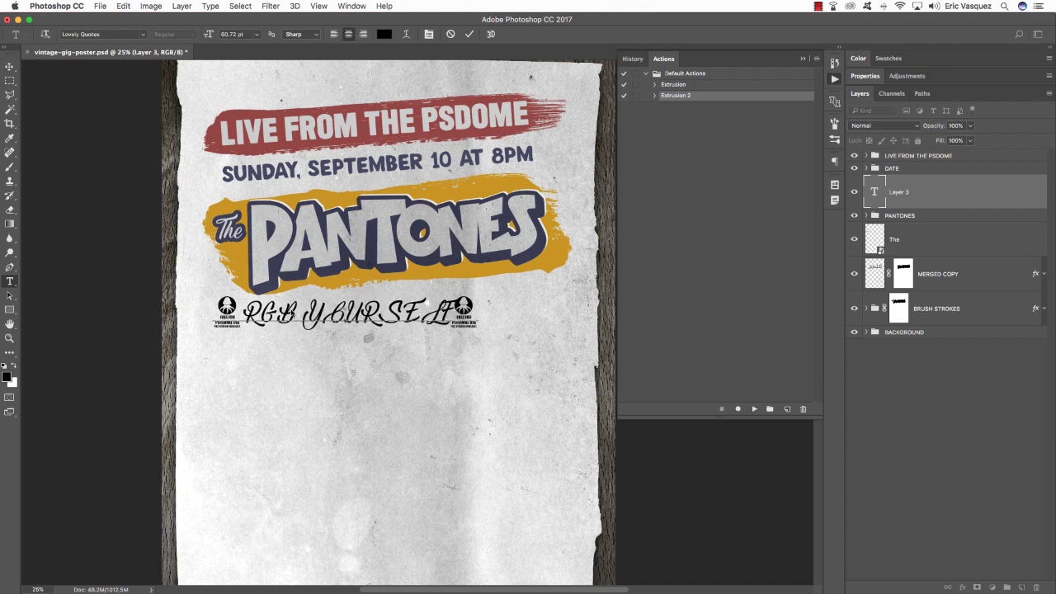
Set the tagline in DK Avontuur and reduce its size to 26.72 pt.
key(super+a)
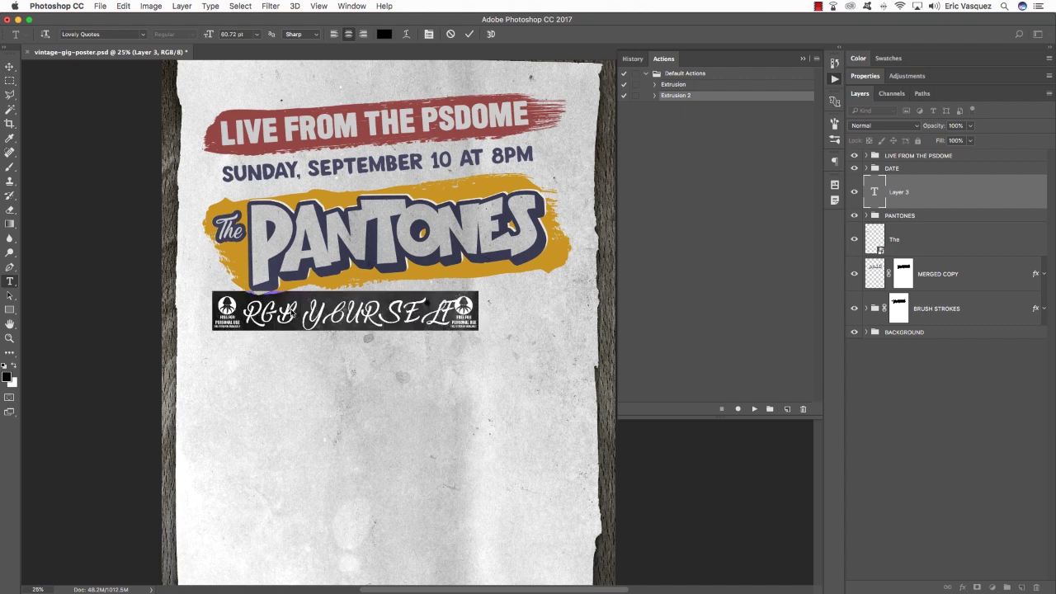
click(108, 33)
text(dk av)
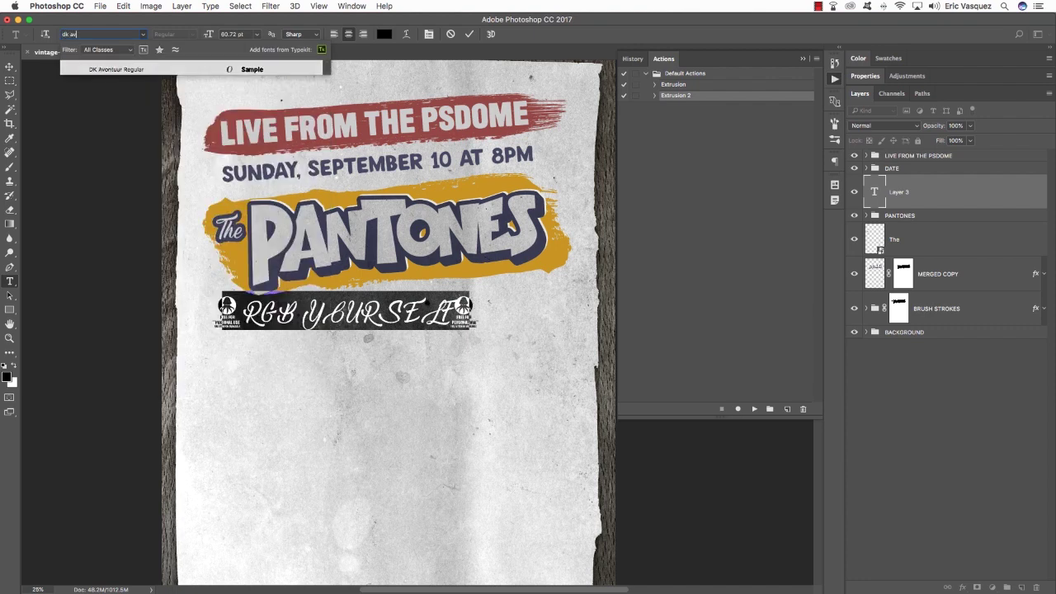
key(Return)
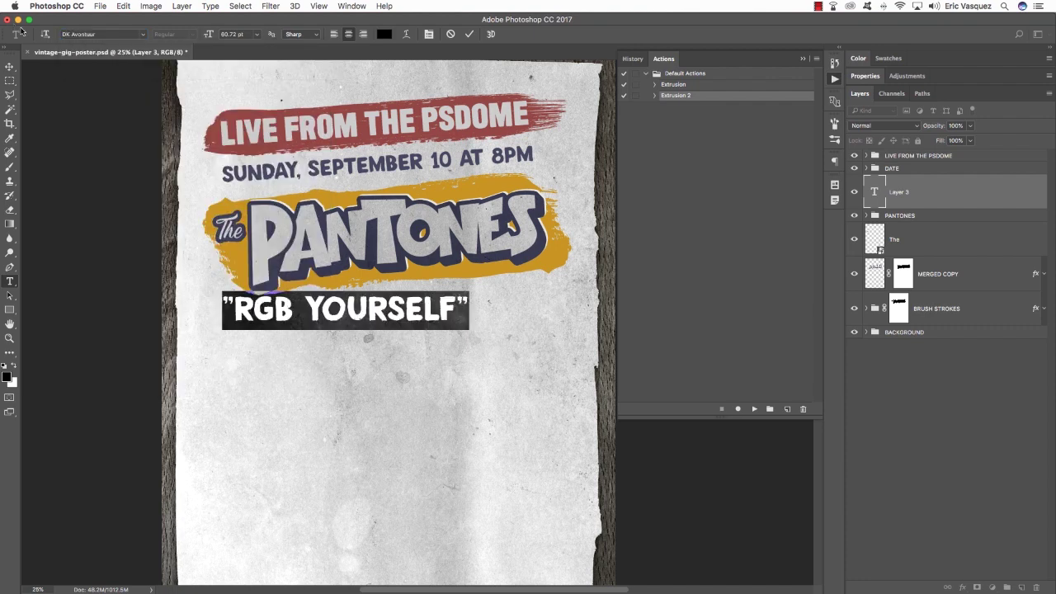
drag(209, 34, 191, 34)
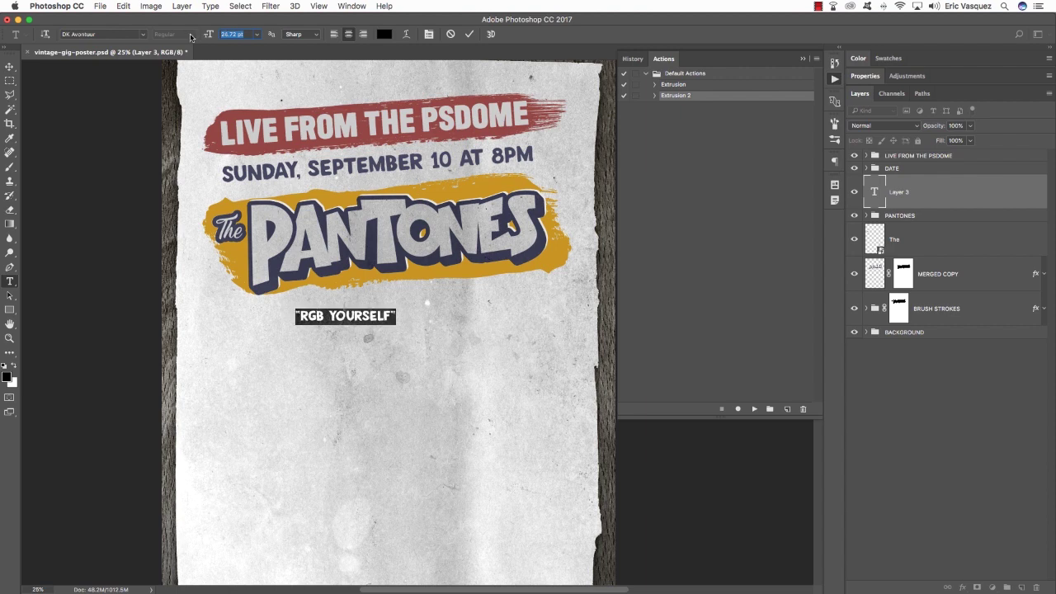
Move the tagline under the banner's right end and tilt it about -3°.
click(9, 66)
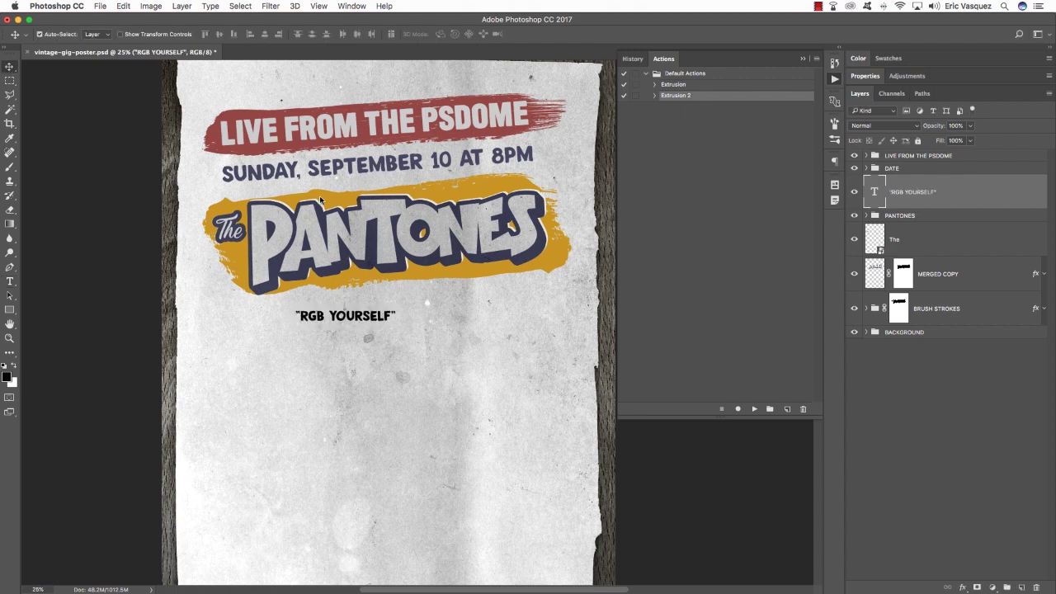
drag(378, 320, 521, 297)
key(ctrl+t)
key(Return)
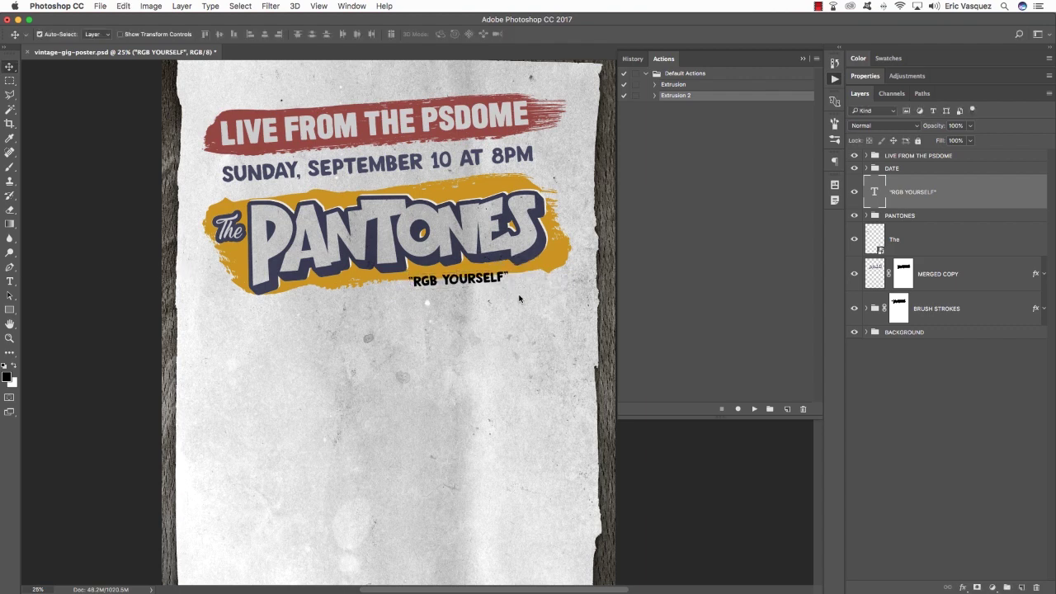
Add a light grey Color Overlay to the tagline and nudge it into place.
double_click(1036, 192)
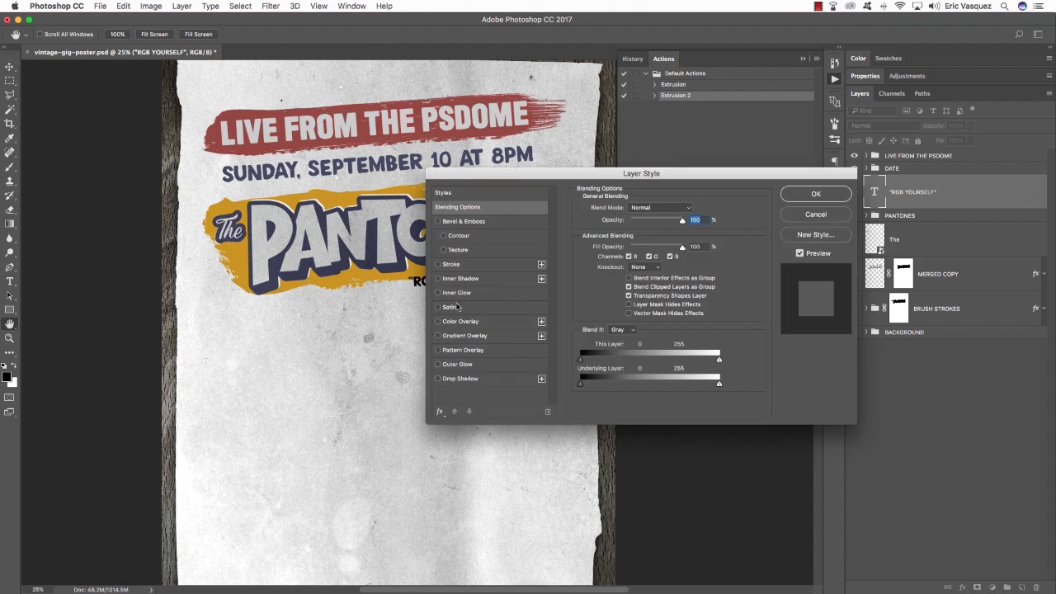
click(459, 321)
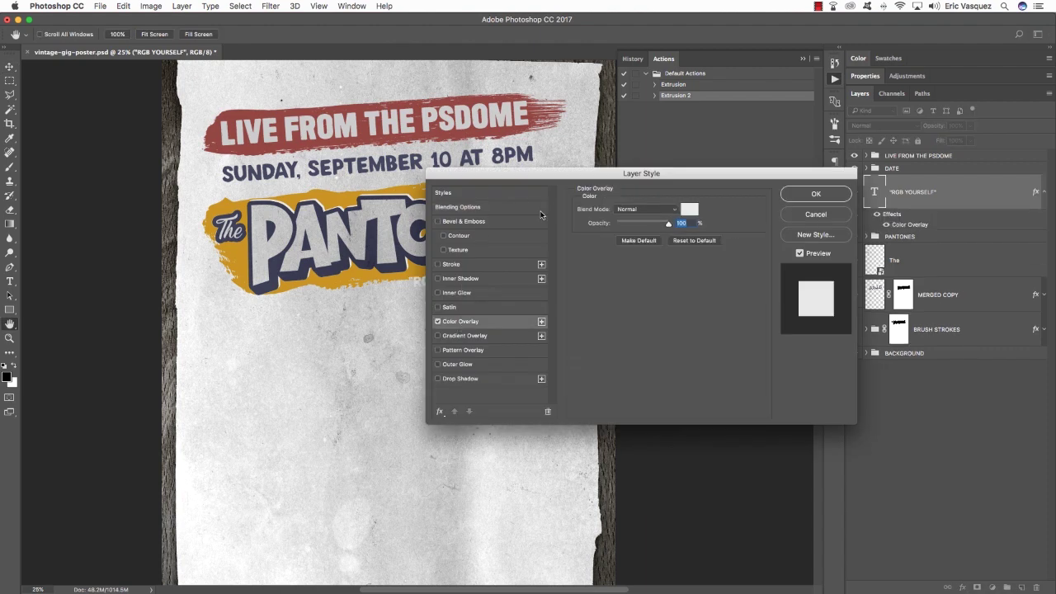
click(691, 211)
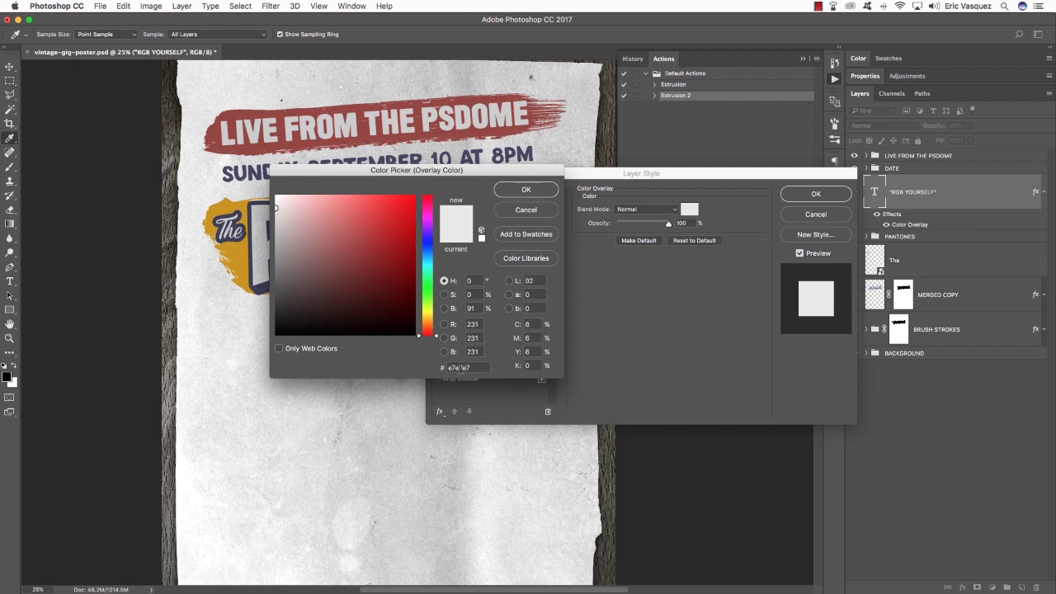
click(525, 190)
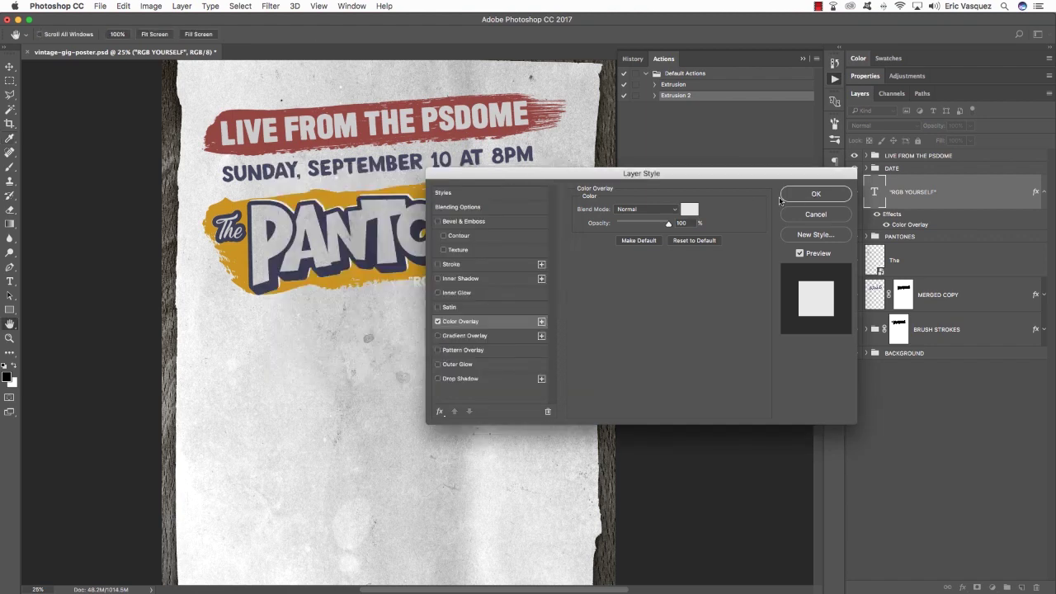
click(815, 194)
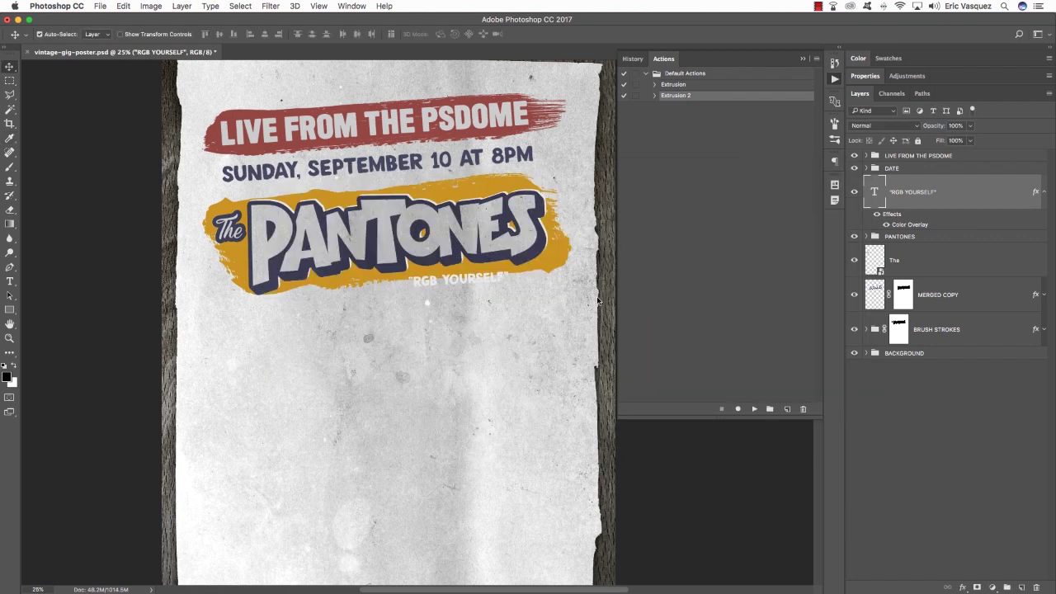
key(shift+Up)
key(shift+Up)
key(shift+Up)
key(shift+Right)
key(shift+Right)
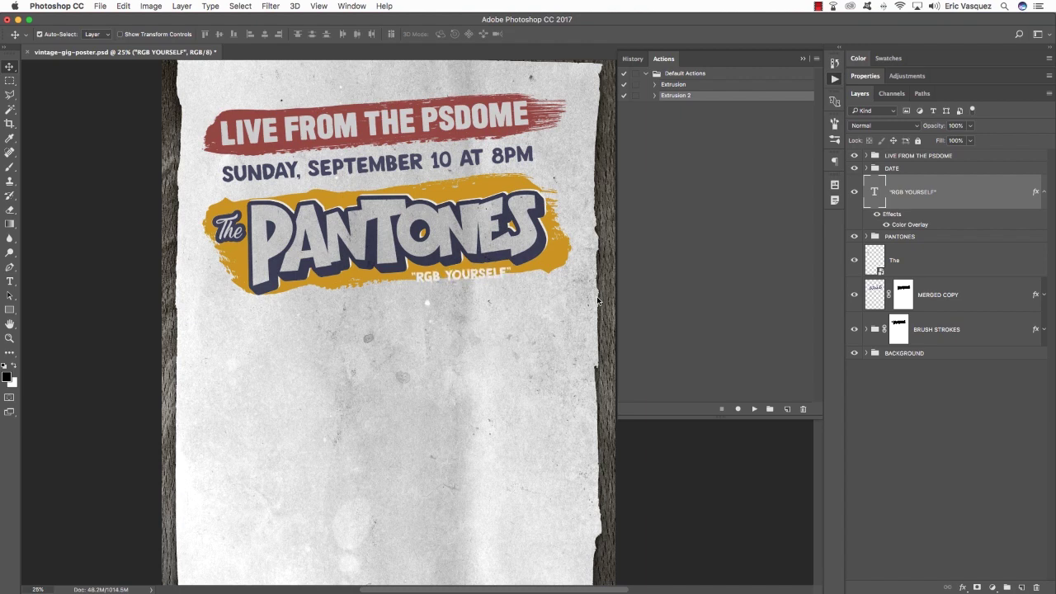
key(shift+Left)
key(shift+Up)
Stretch the three BRUSH STROKES vector smart objects downward beneath the tagline.
click(957, 334)
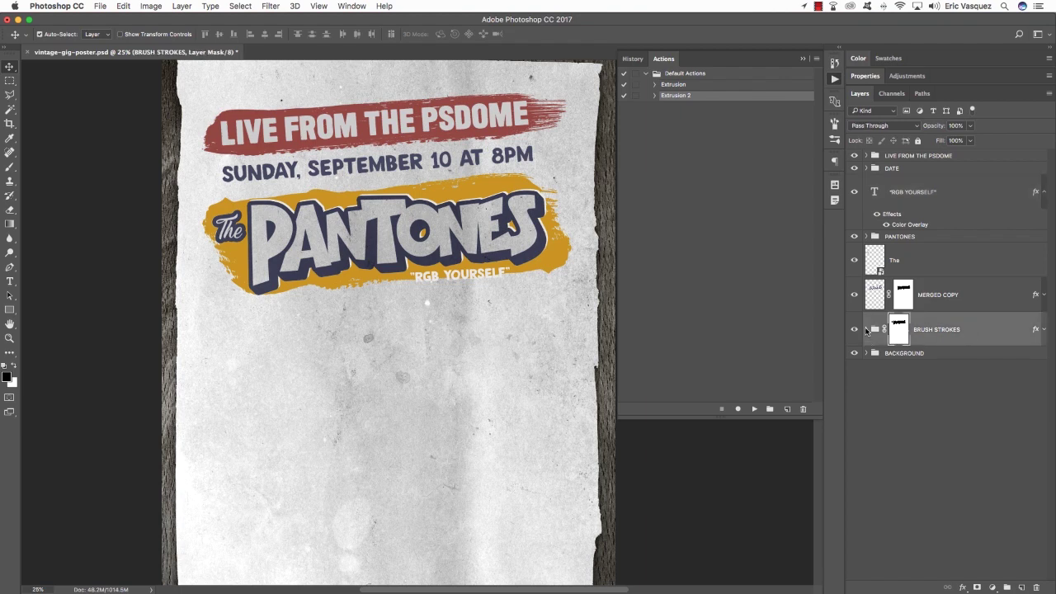
click(865, 330)
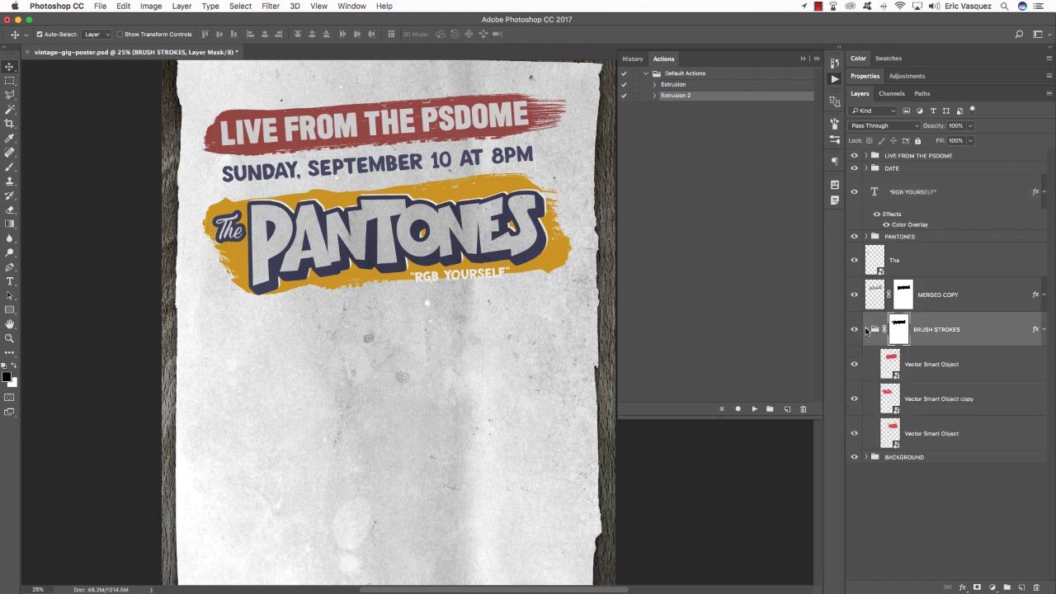
click(945, 367)
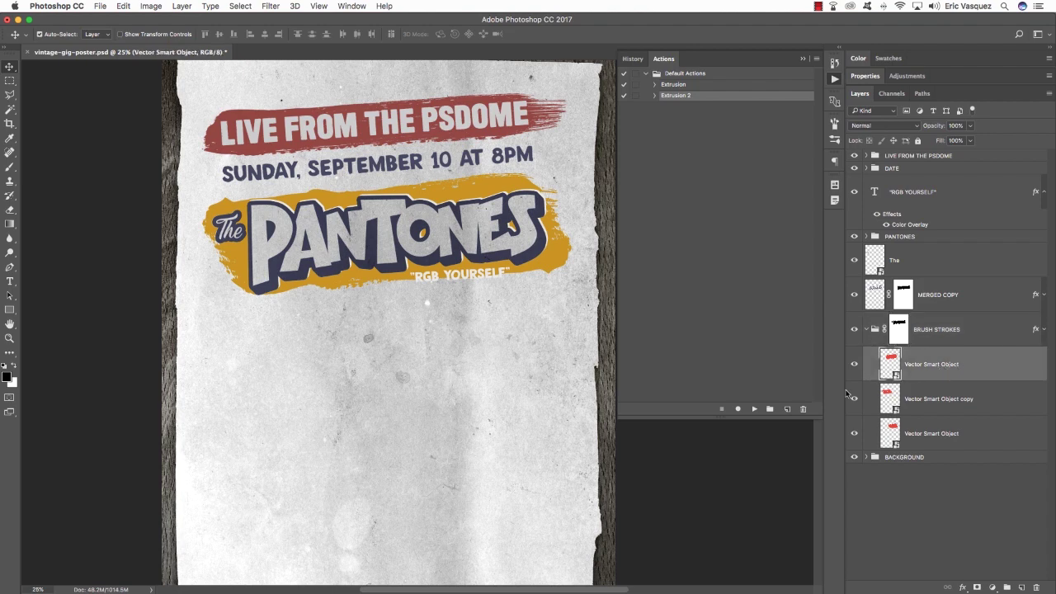
shift+click(949, 434)
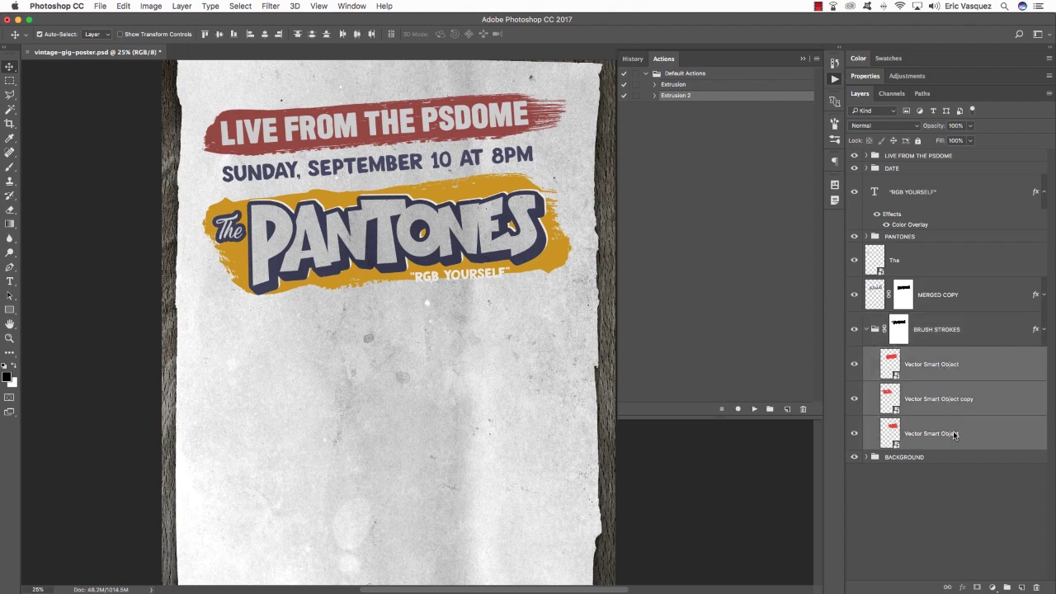
scroll(391, 379, right, 5)
key(super+t)
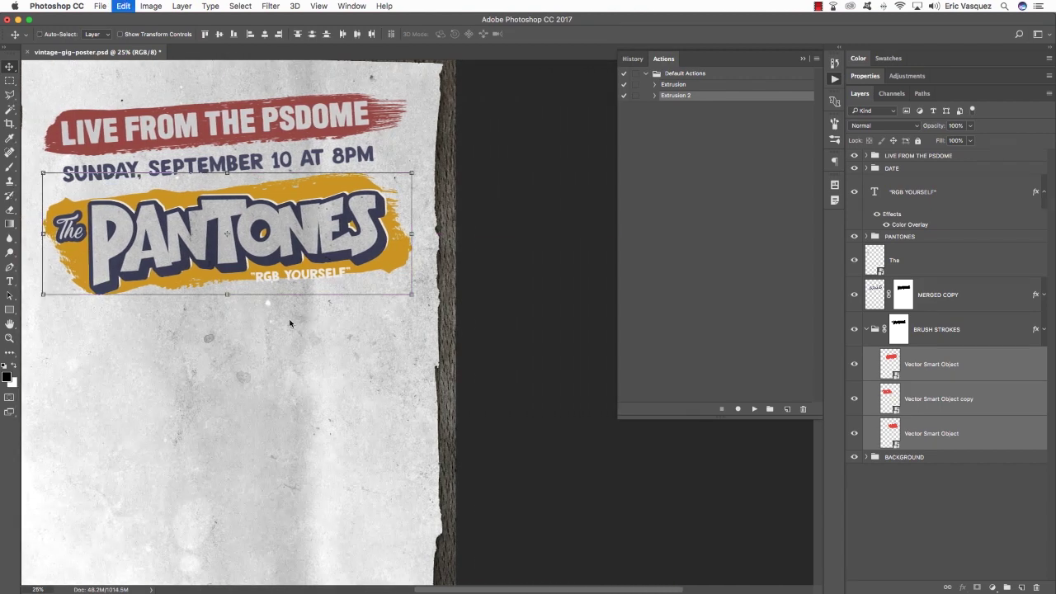
scroll(376, 332, left, 3)
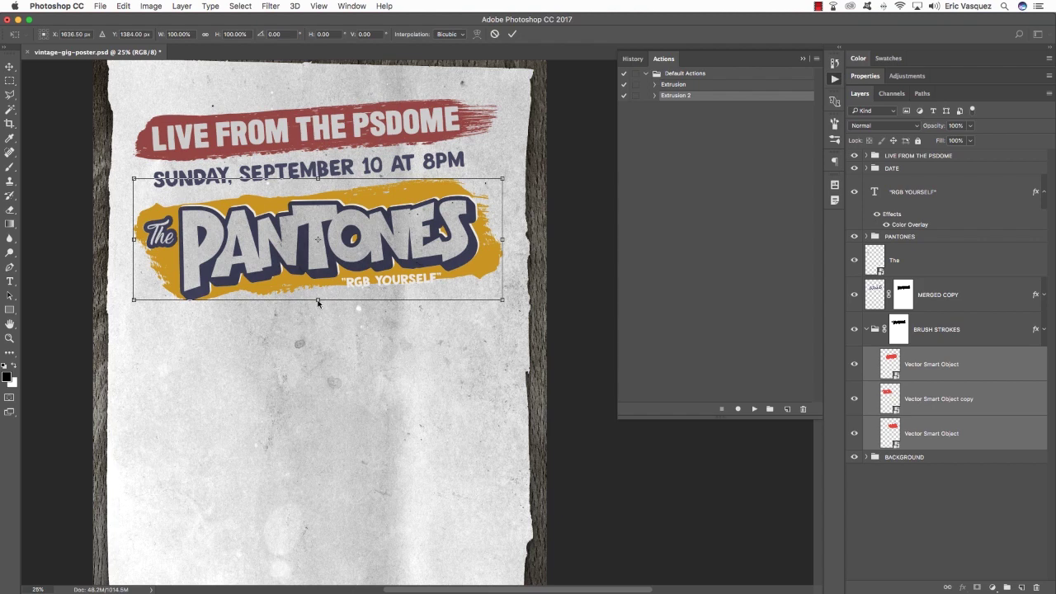
drag(317, 302, 317, 310)
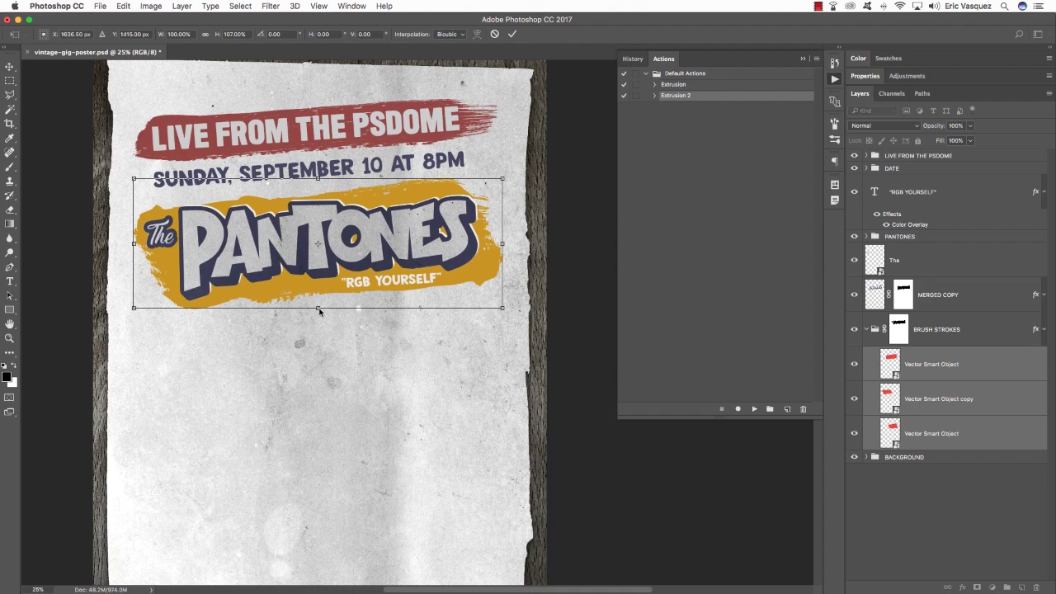
key(Return)
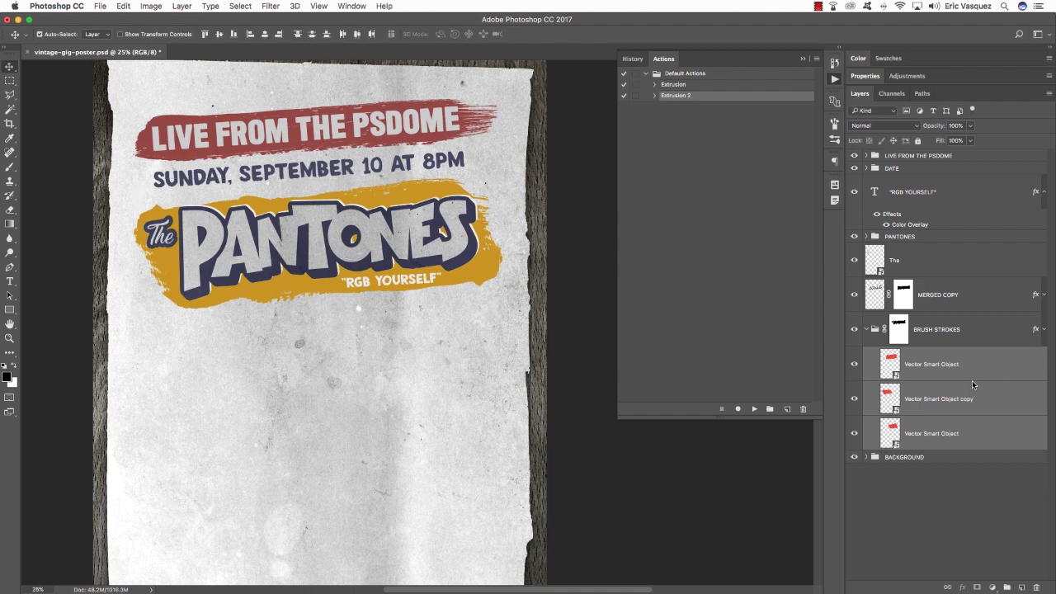
Collapse the BRUSH STROKES group and the tagline's effects listing.
click(950, 367)
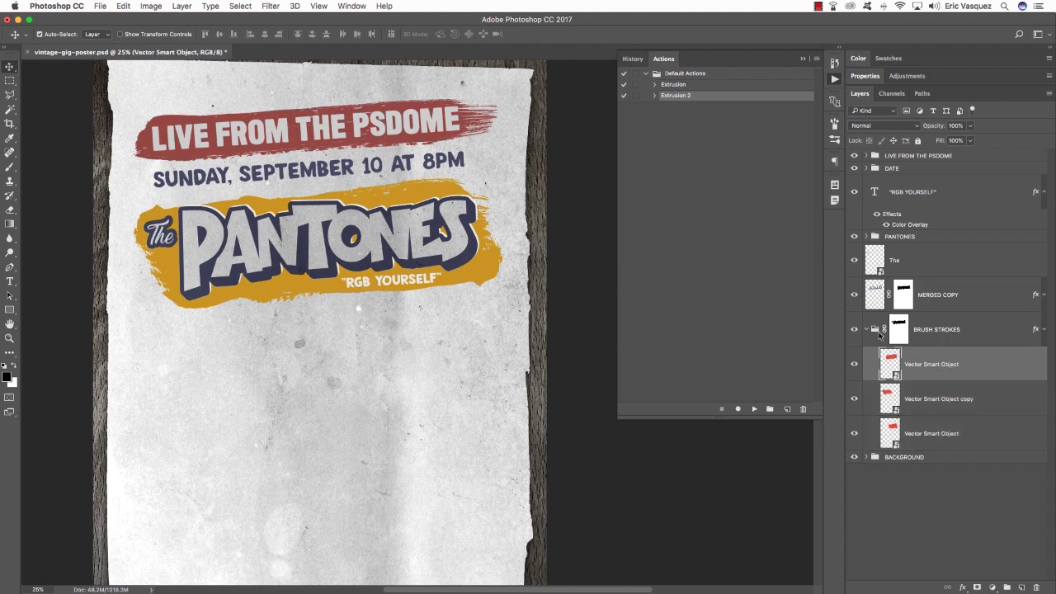
click(871, 330)
click(866, 329)
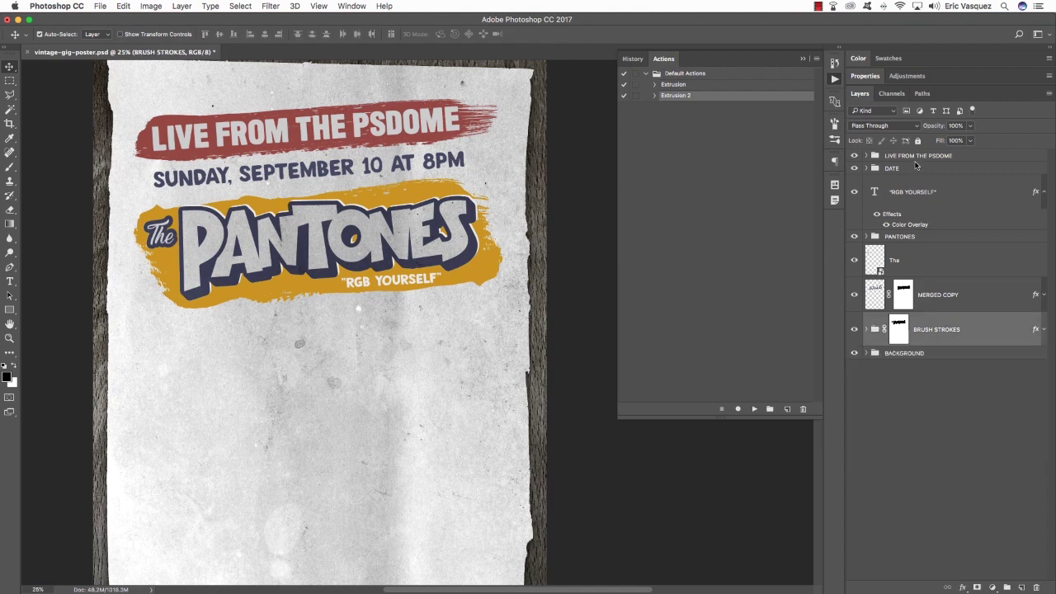
click(922, 190)
click(1044, 191)
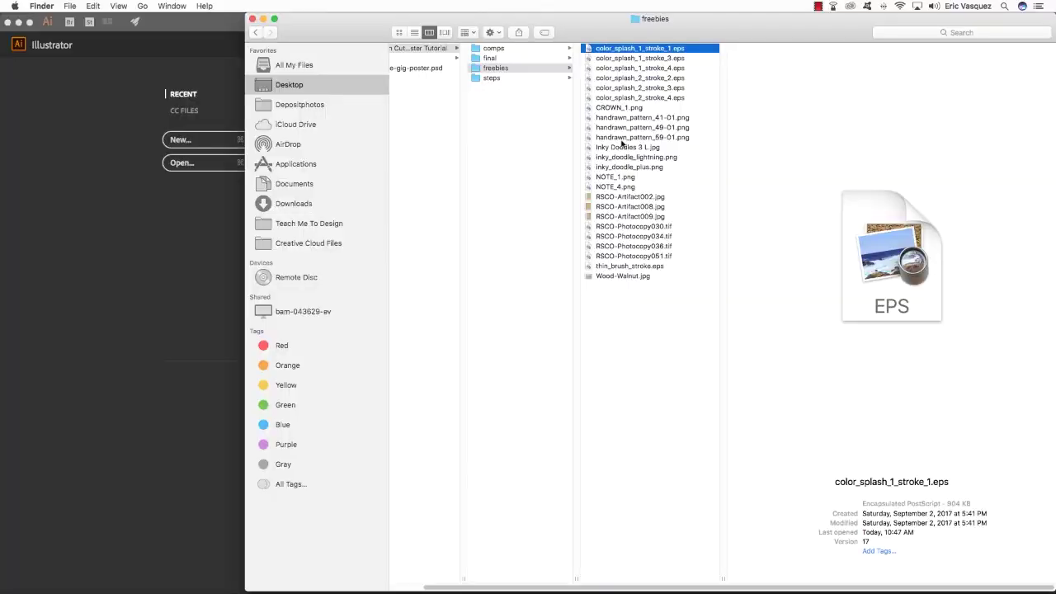
Open handdrawn_pattern_59-01.png from the freebies folder in Photoshop via the Dock.
click(624, 138)
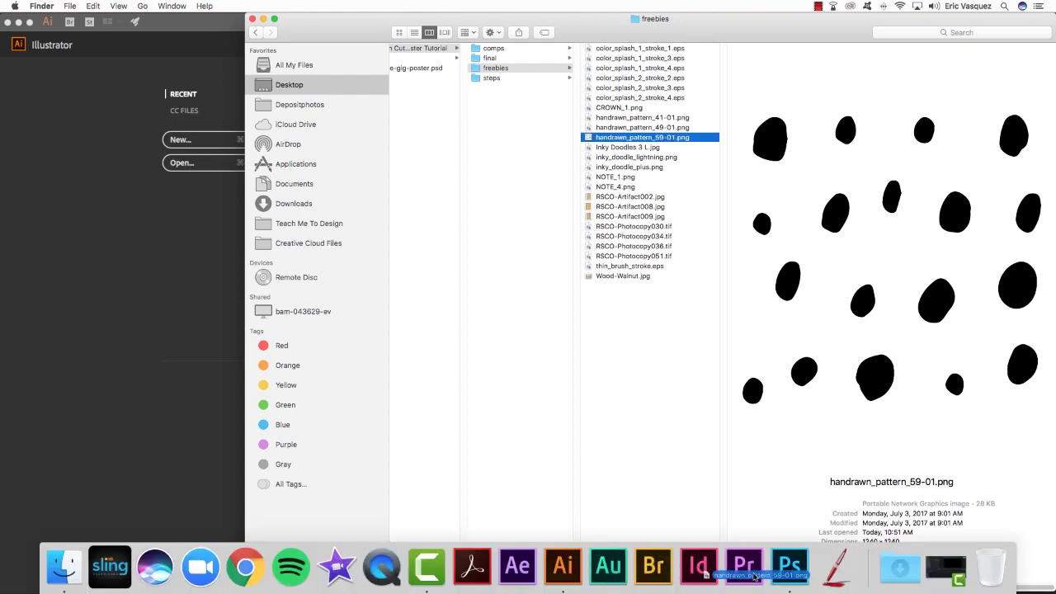
click(790, 567)
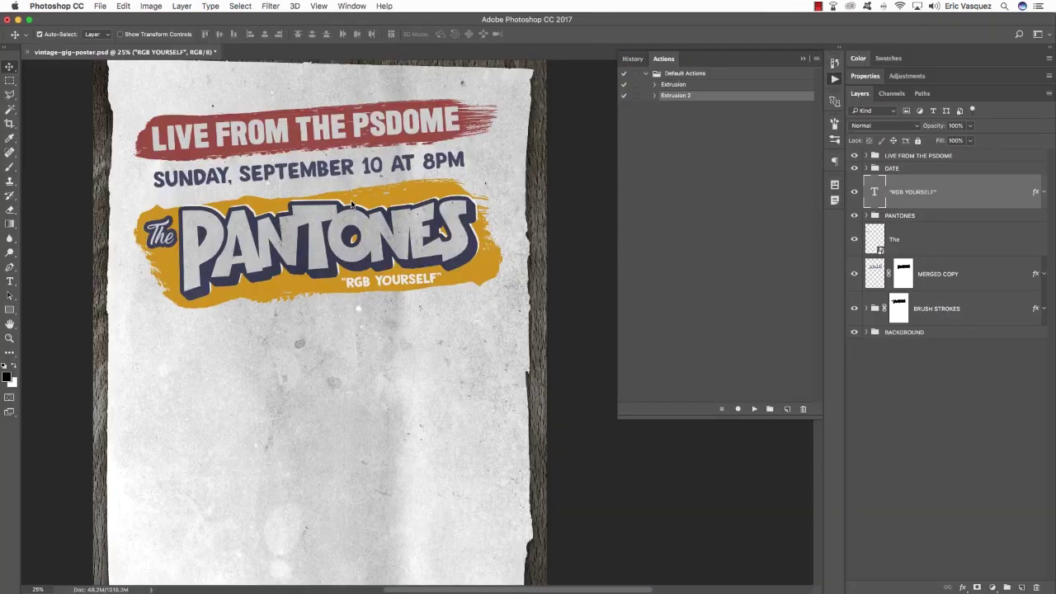
scroll(309, 132, right, 1)
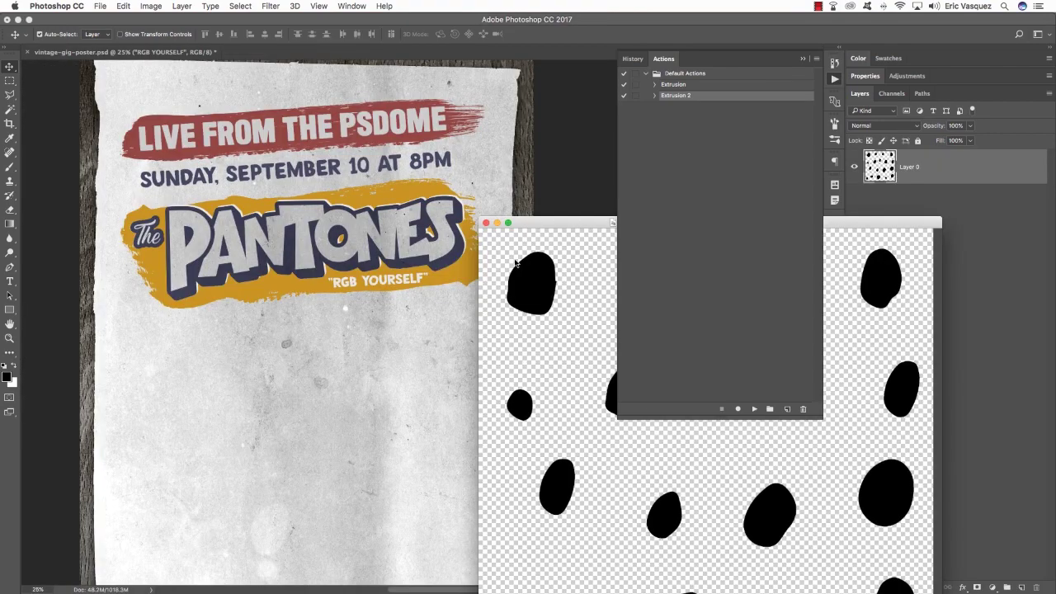
Place the dot pattern, rotate it about 67°, scale to 62% over 'The', and duplicate it.
drag(514, 262, 342, 286)
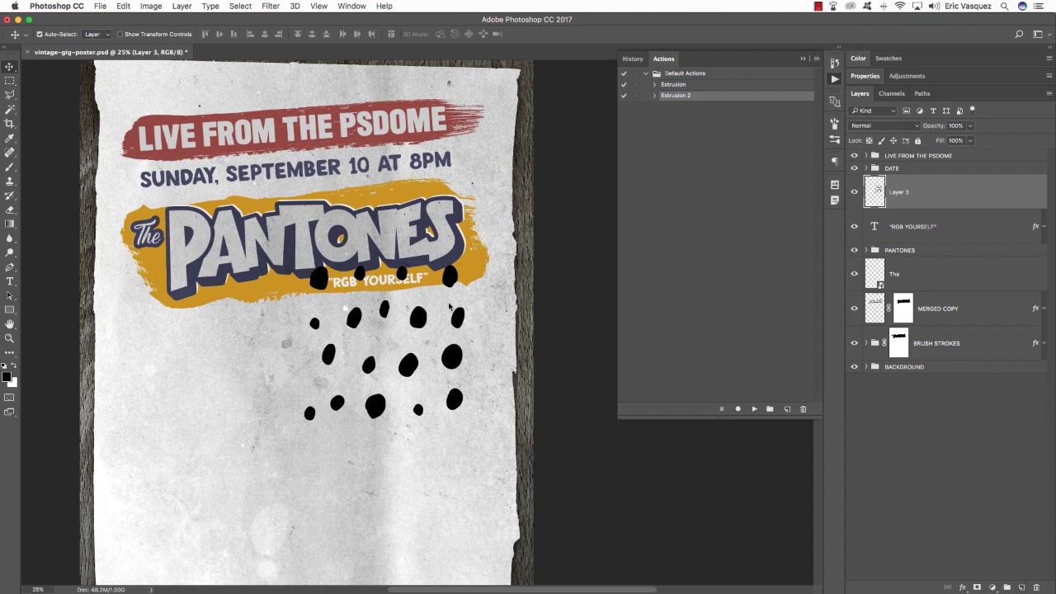
key(super+t)
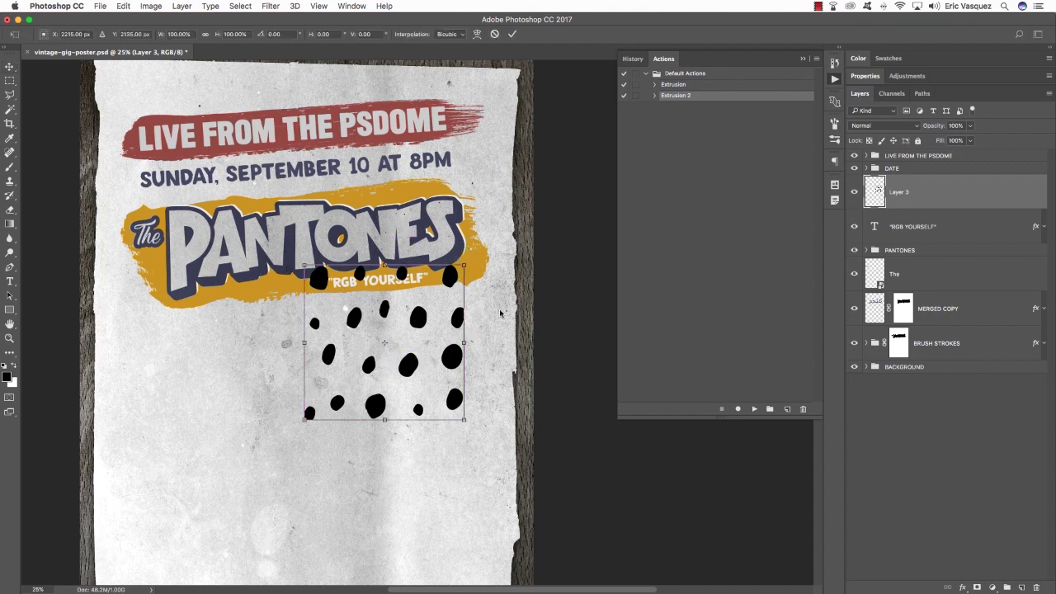
drag(500, 311, 415, 353)
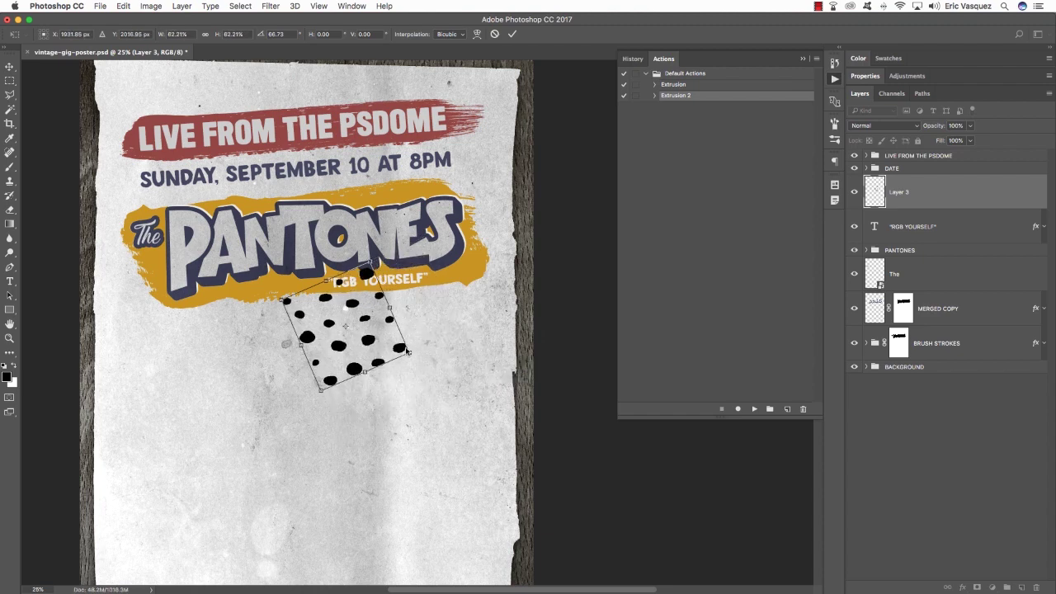
drag(357, 334, 264, 263)
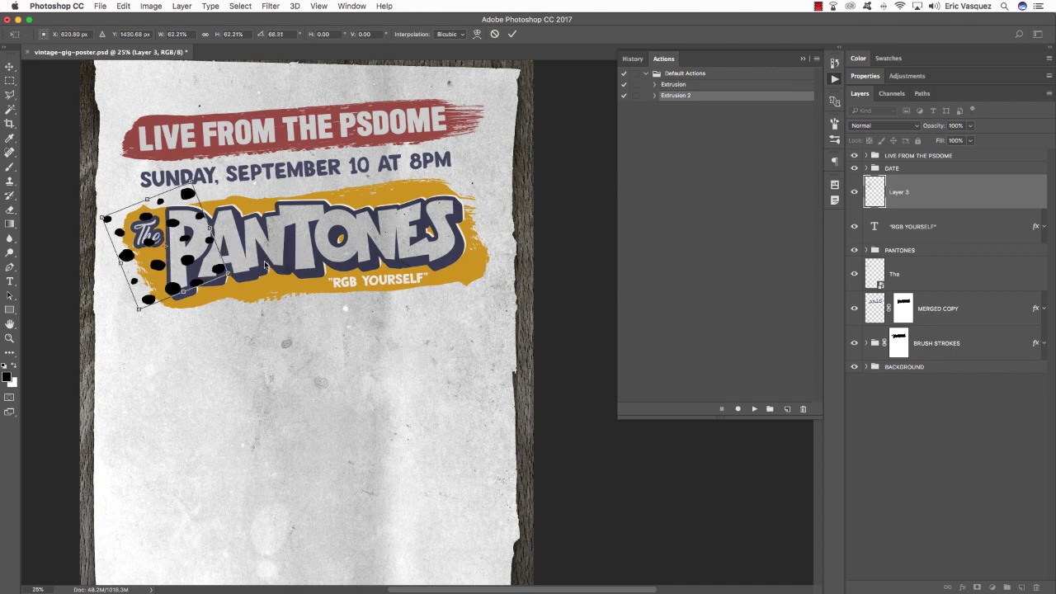
key(Return)
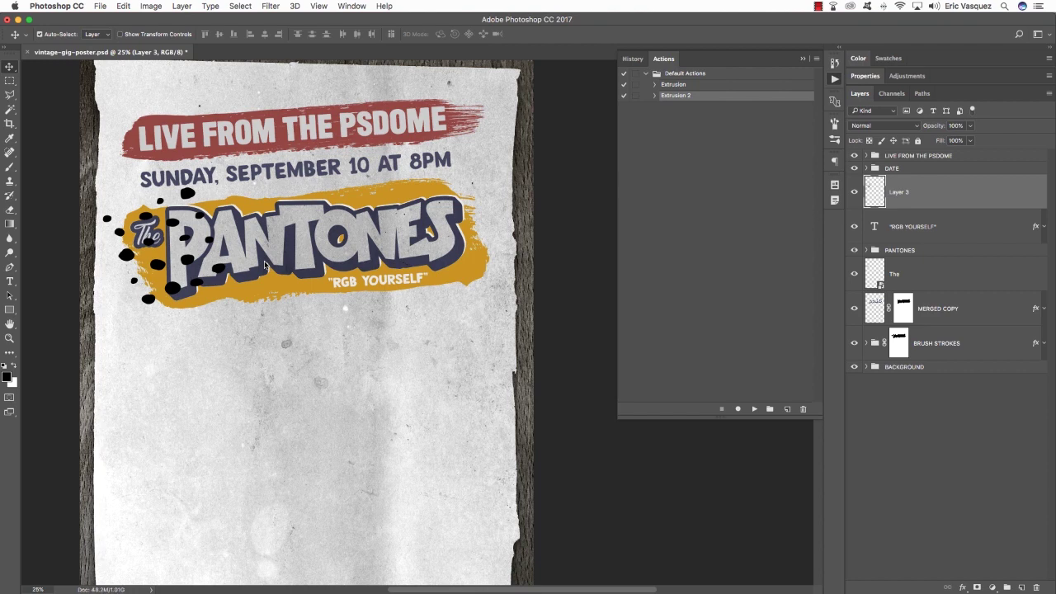
key(ctrl+j)
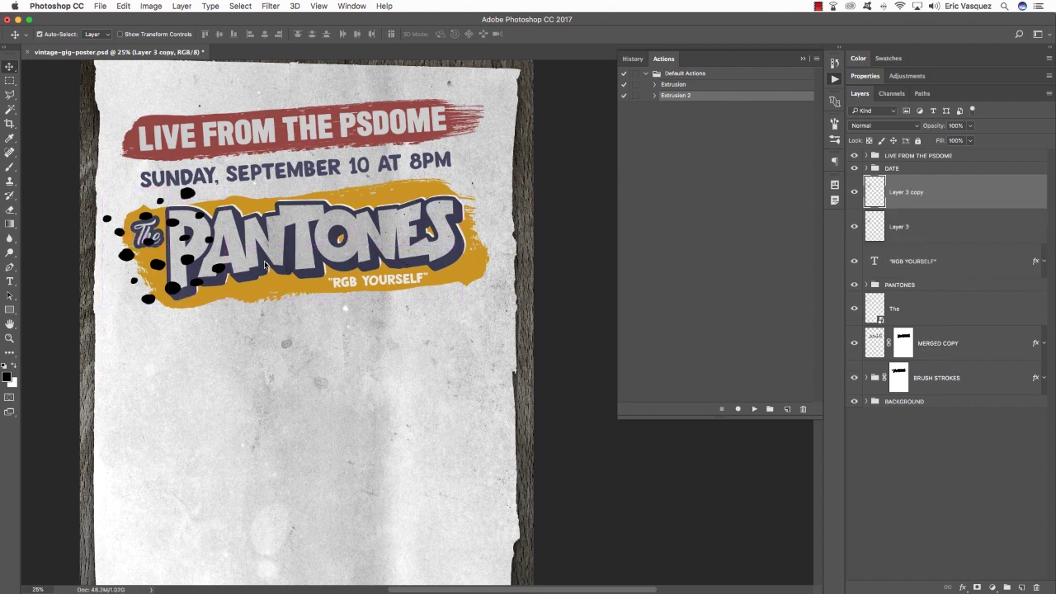
Move the duplicate dots right over PANTONES, then add a third dot copy near the banner's right end.
key(ctrl+t)
drag(193, 265, 306, 254)
key(Return)
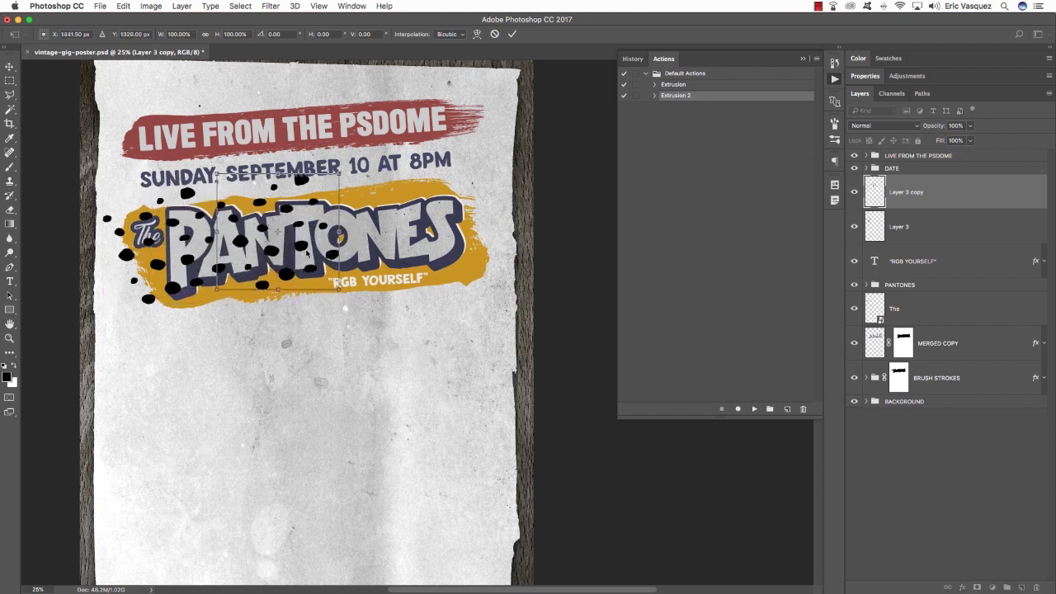
key(ctrl+j)
key(ctrl+t)
scroll(307, 254, right, 2)
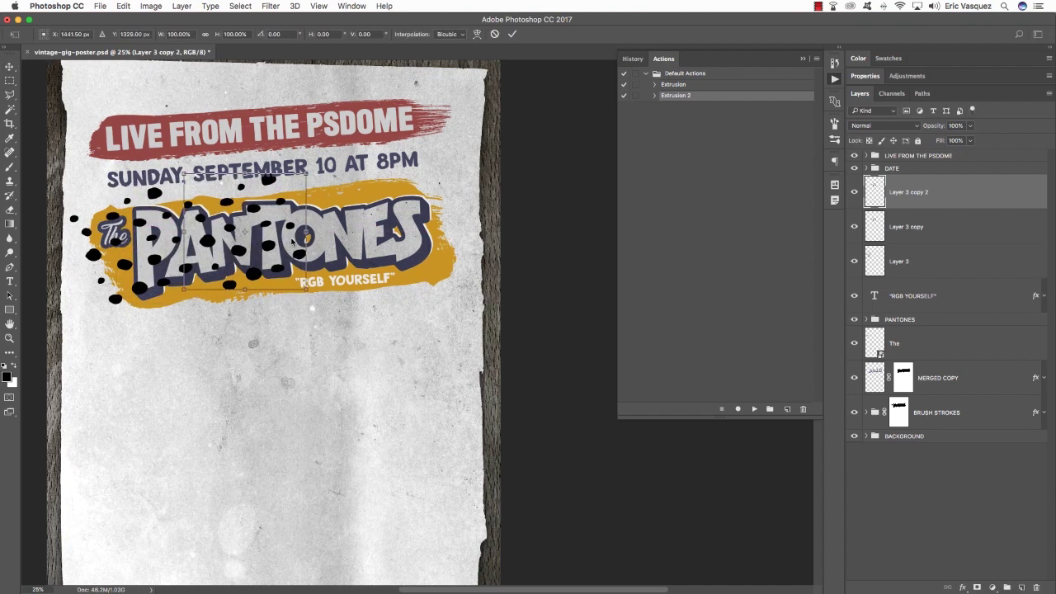
drag(288, 246, 392, 232)
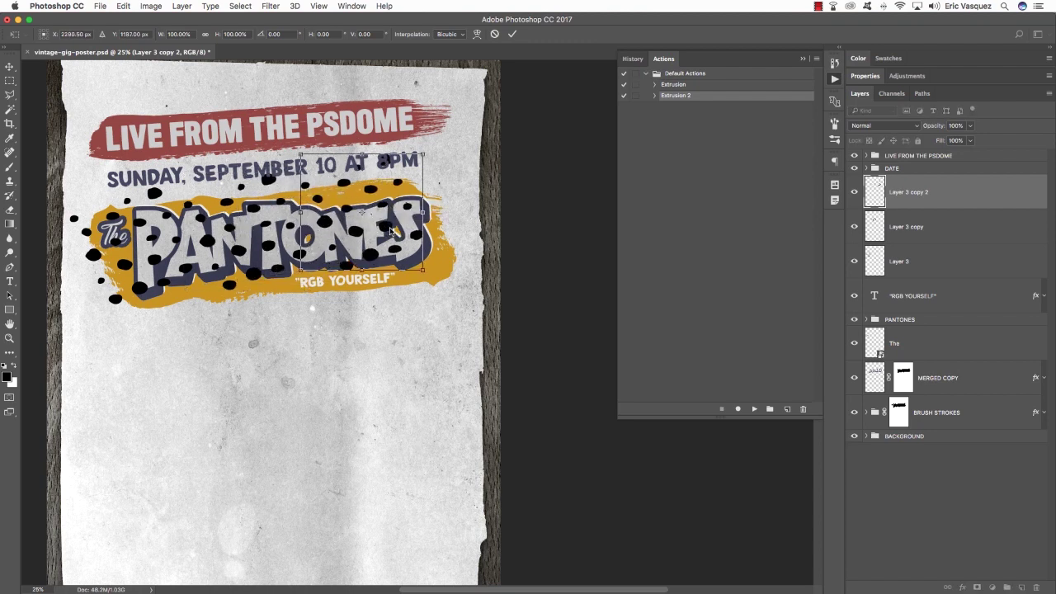
key(Return)
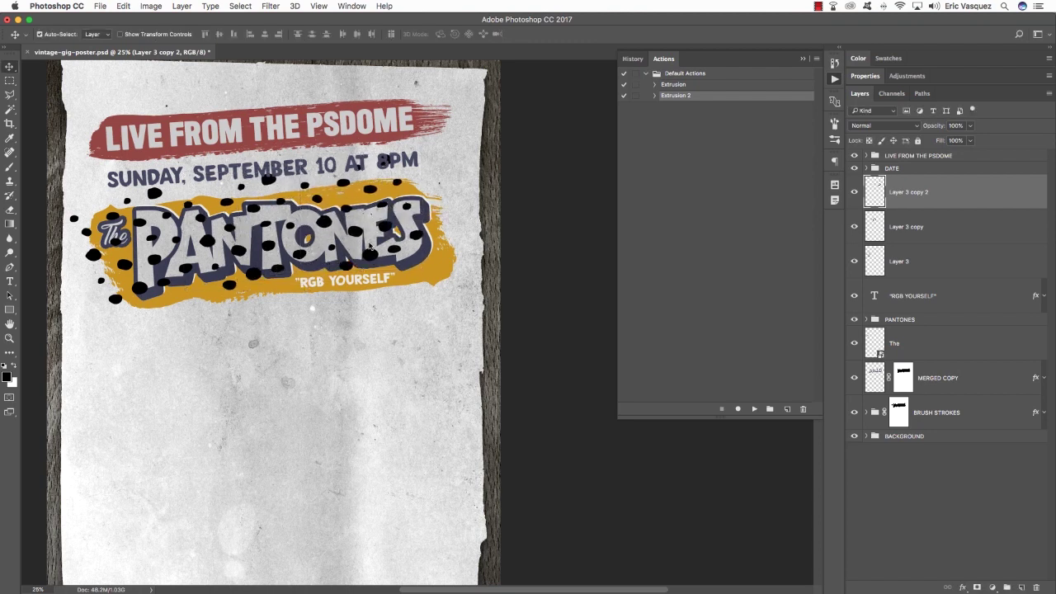
Merge the three dot layers into one and nudge the merged dots slightly right.
shift+click(939, 262)
click(945, 195)
shift+click(960, 263)
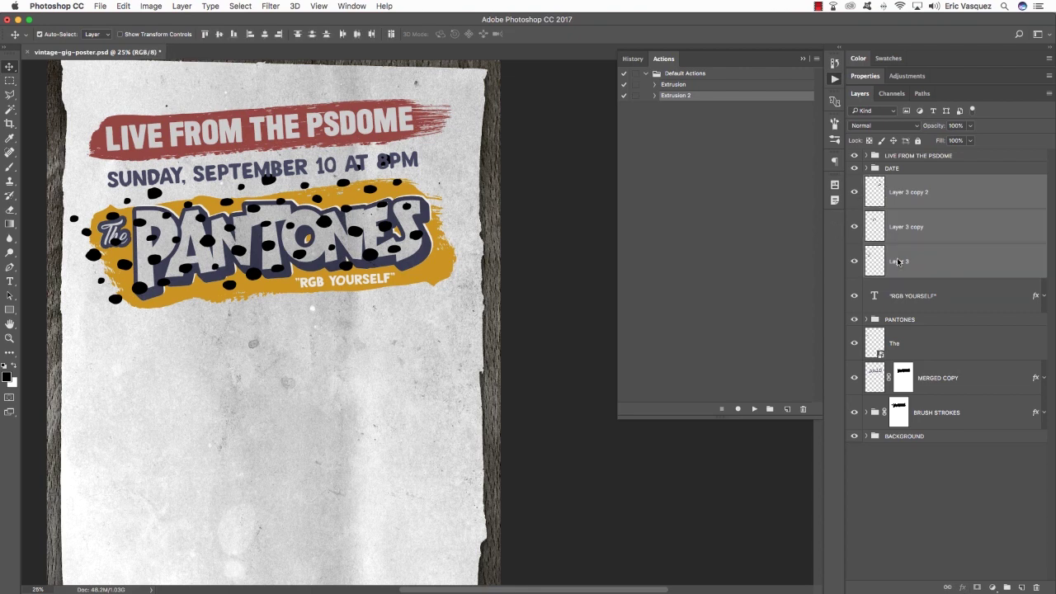
key(super+e)
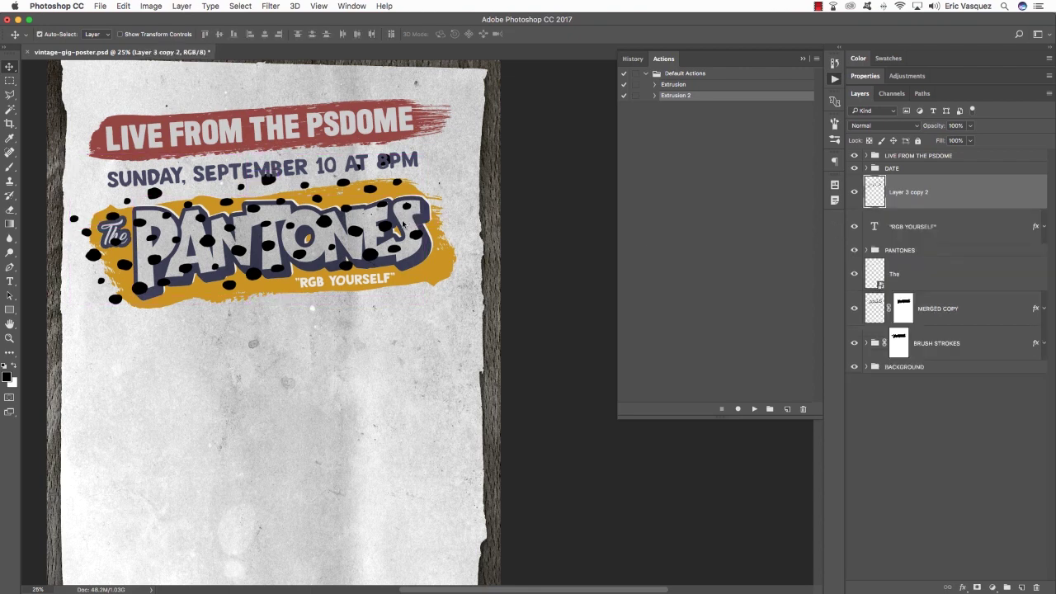
key(super+t)
drag(381, 216, 396, 214)
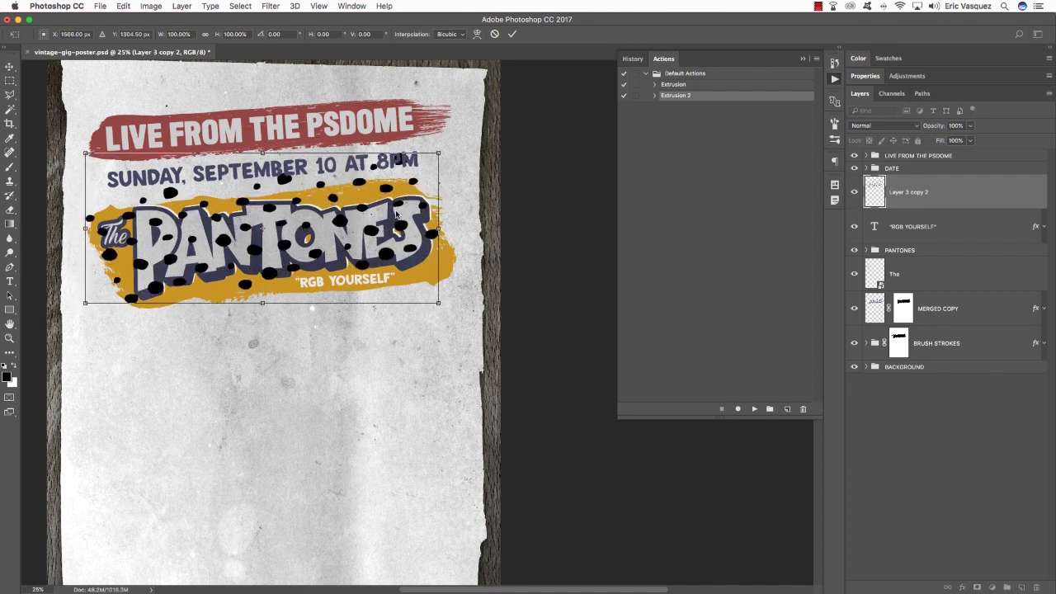
key(Return)
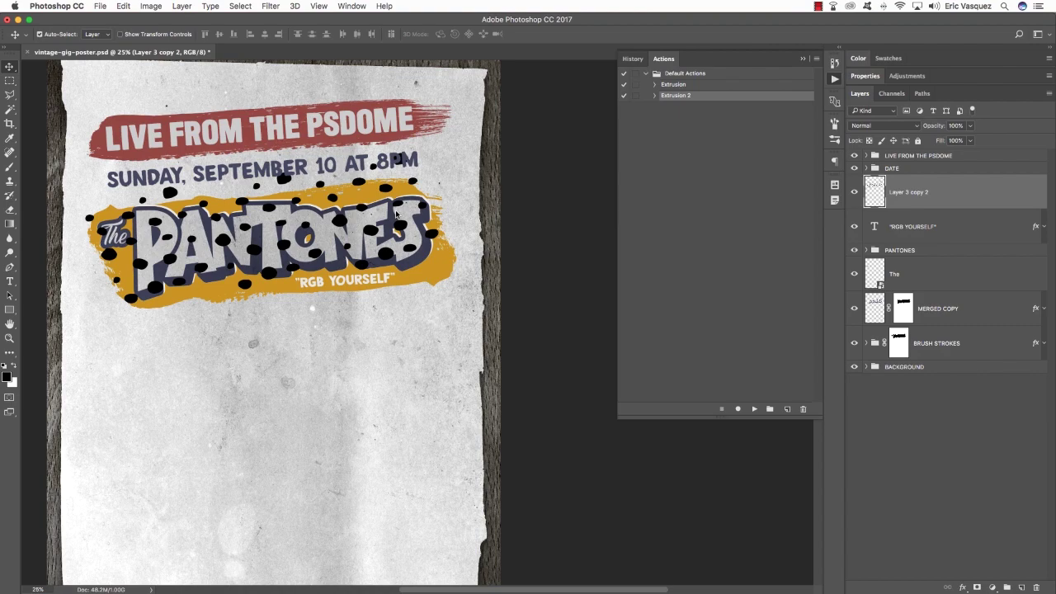
Duplicate the merged dots and move the copy down below the Pantones banner.
key(super+alt+t)
scroll(404, 251, up, 3)
scroll(404, 252, left, 3)
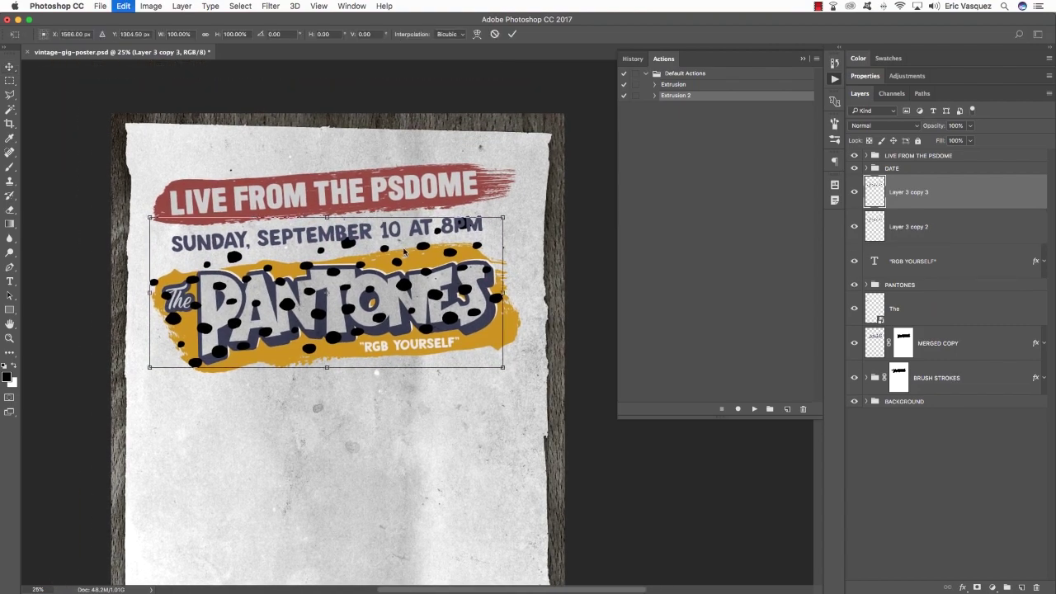
scroll(404, 251, down, 3)
scroll(404, 251, right, 1)
drag(403, 211, 440, 313)
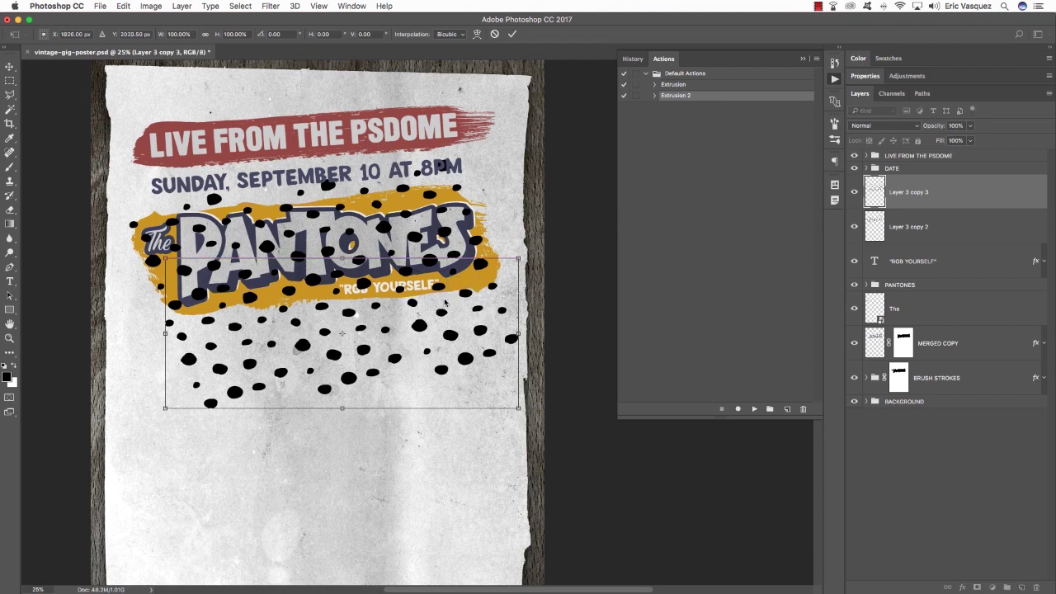
scroll(450, 302, left, 3)
scroll(457, 271, right, 1)
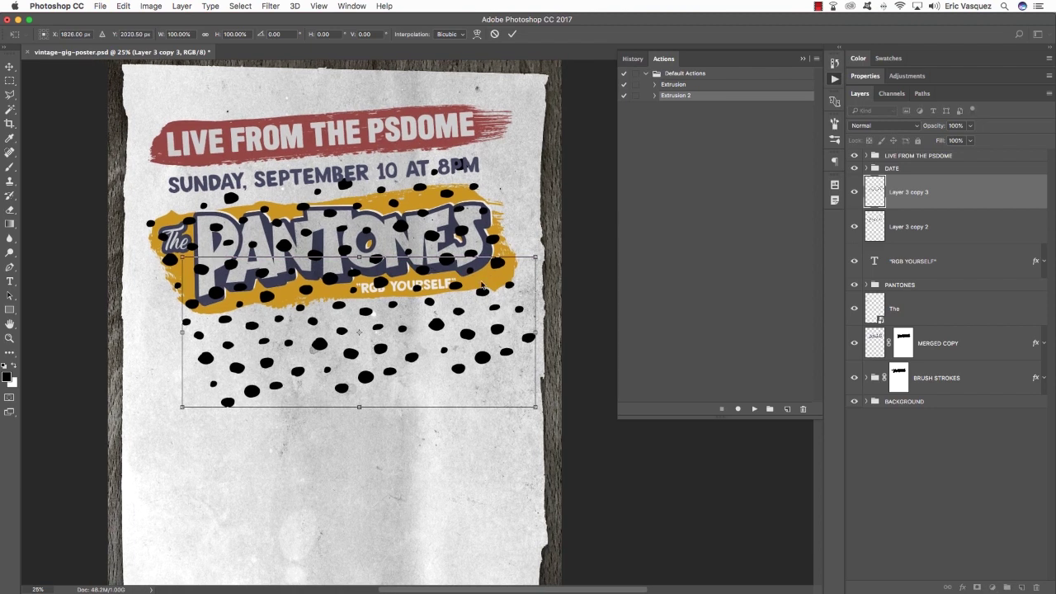
Scale the lower dots to about 90% and group both dot layers into Group 1.
drag(535, 407, 499, 390)
mouse_move(423, 353)
mouse_down()
mouse_move(464, 337)
mouse_move(440, 352)
mouse_up()
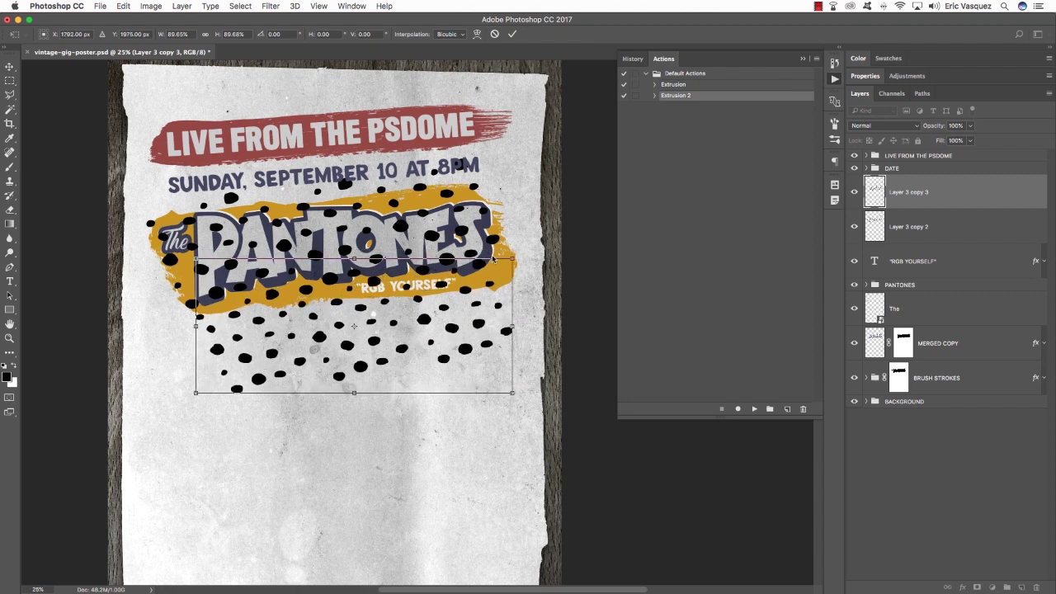
key(Return)
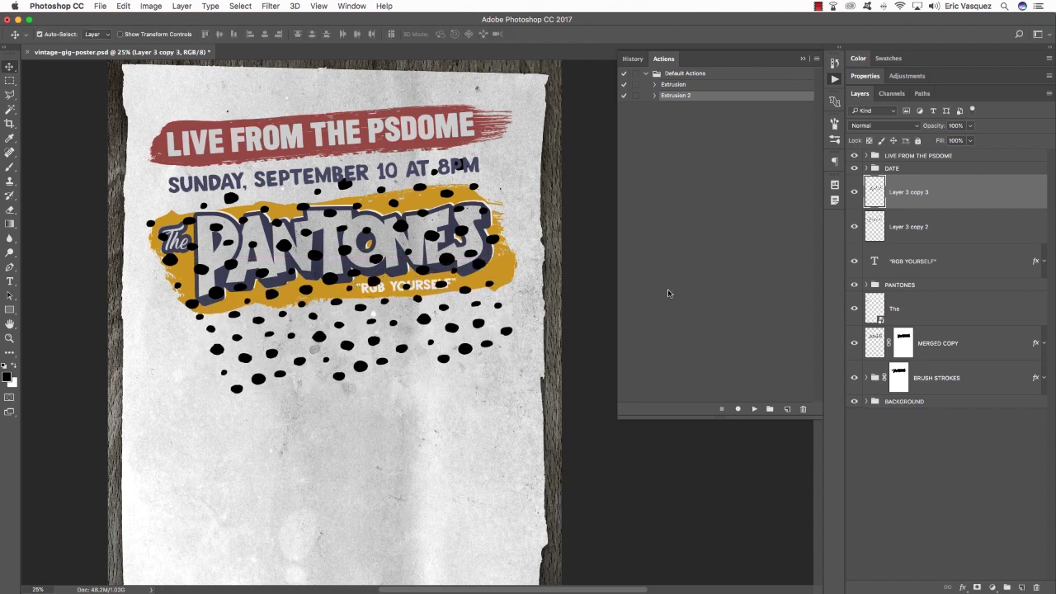
shift+click(959, 225)
key(super+g)
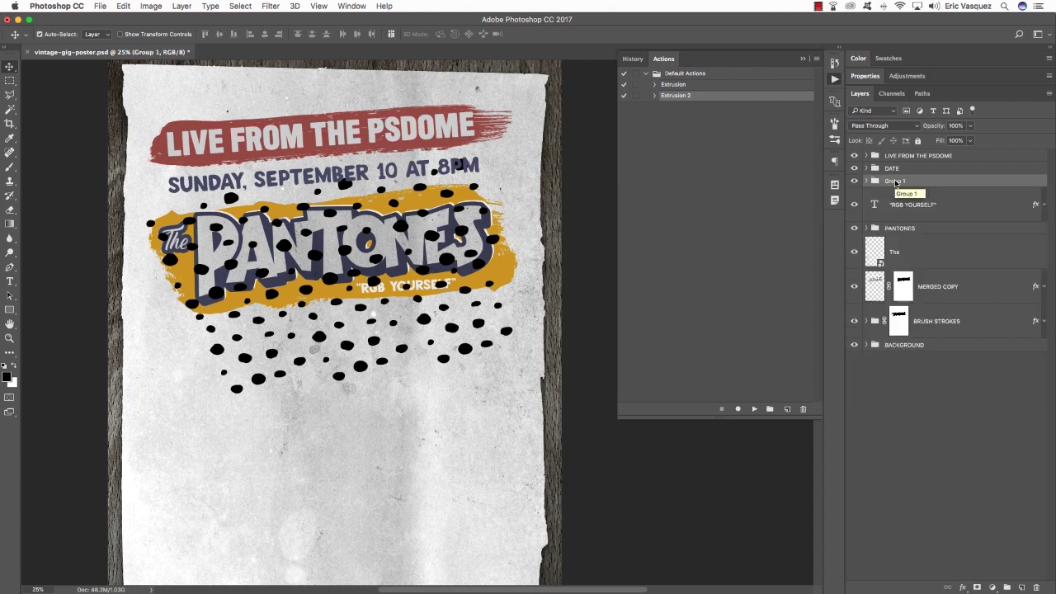
Rename Group 1 to 'HAND DRAWN DOT PATTERN'.
double_click(895, 182)
text(HAND D)
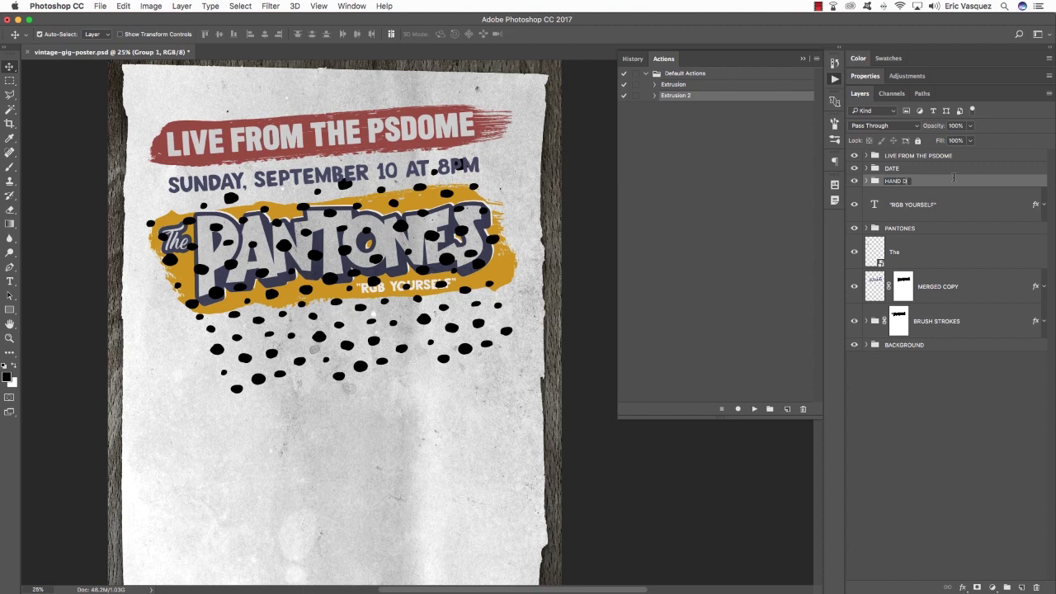
text(RAWN DOT PATTERN)
key(Return)
Give the dot group a navy #393B51 Color Overlay and move it beneath MERGED COPY.
double_click(1043, 181)
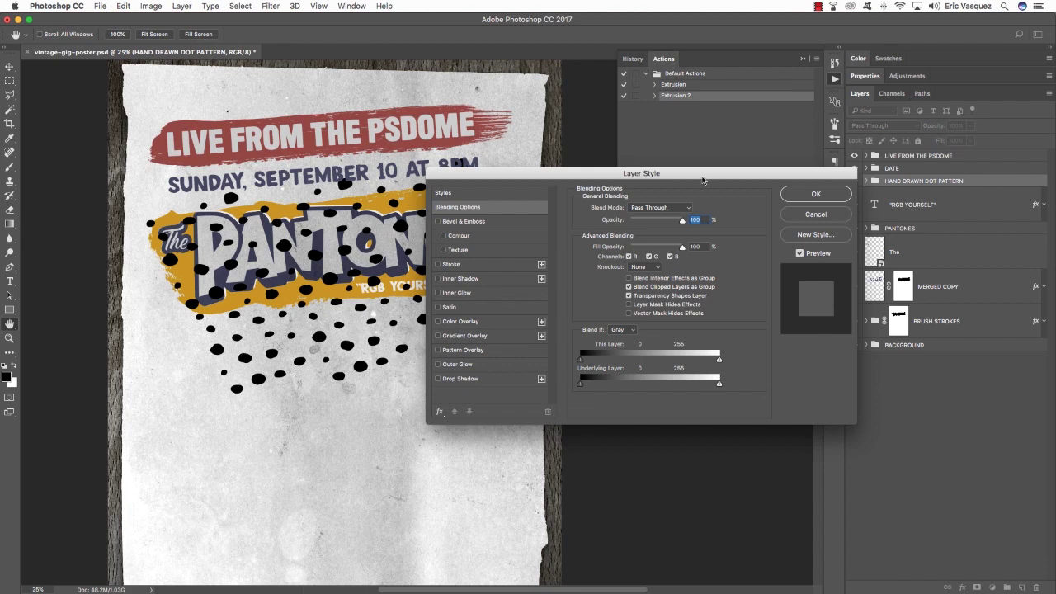
click(455, 322)
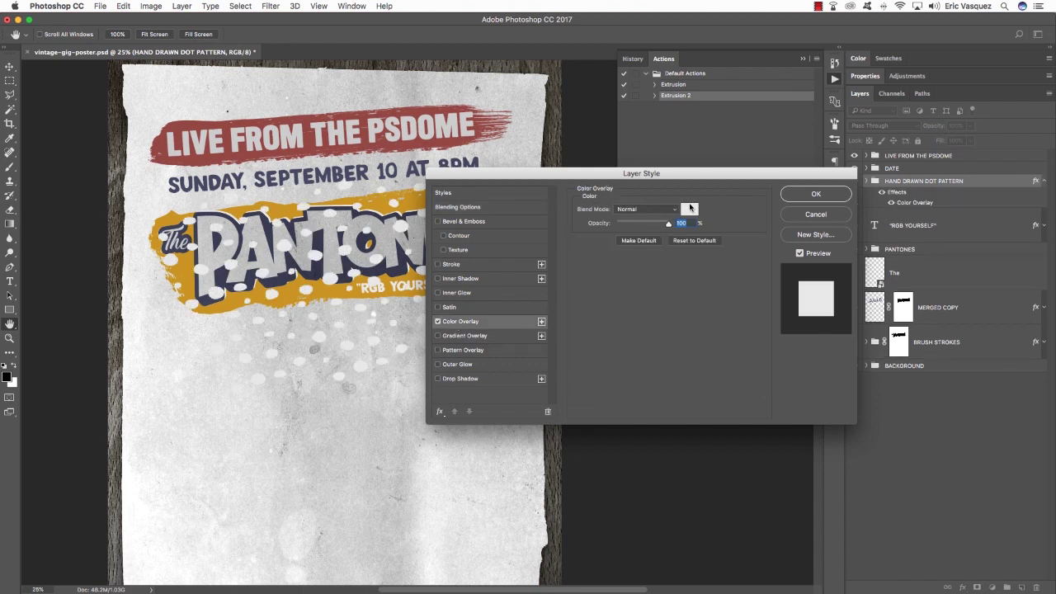
click(690, 209)
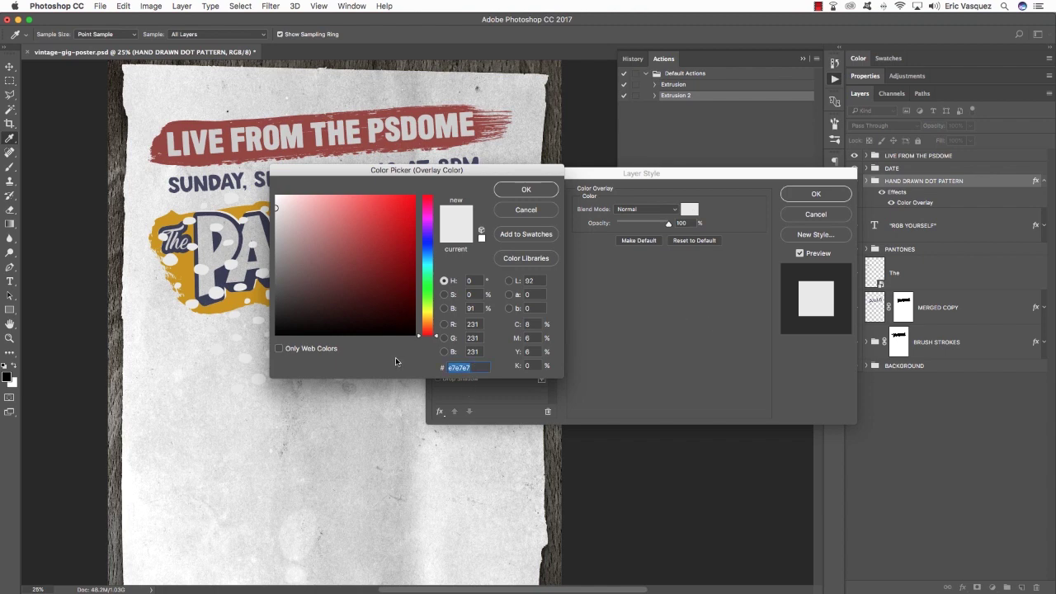
text(39)
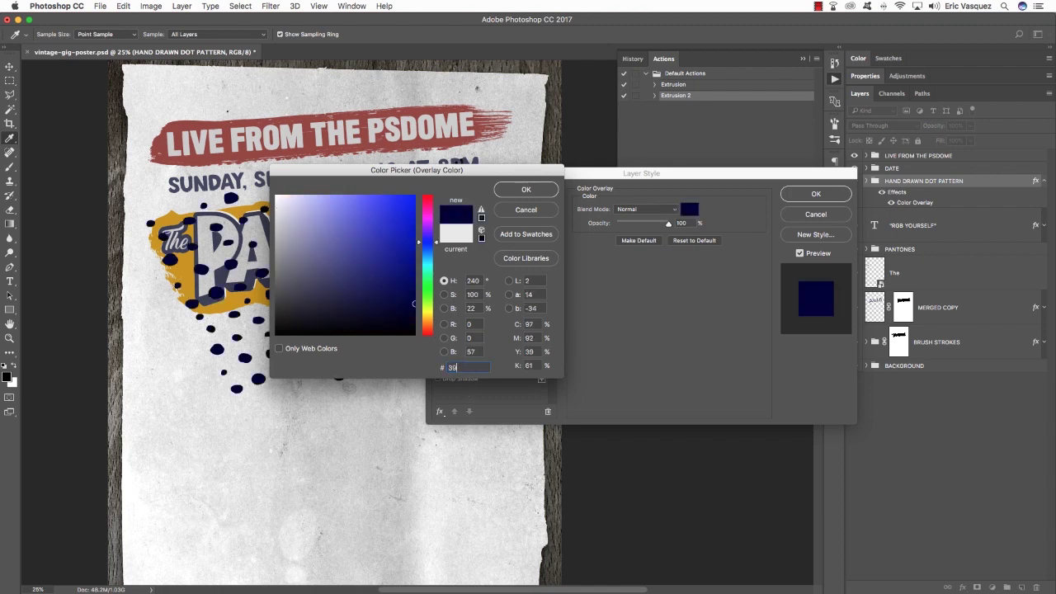
text(3B51)
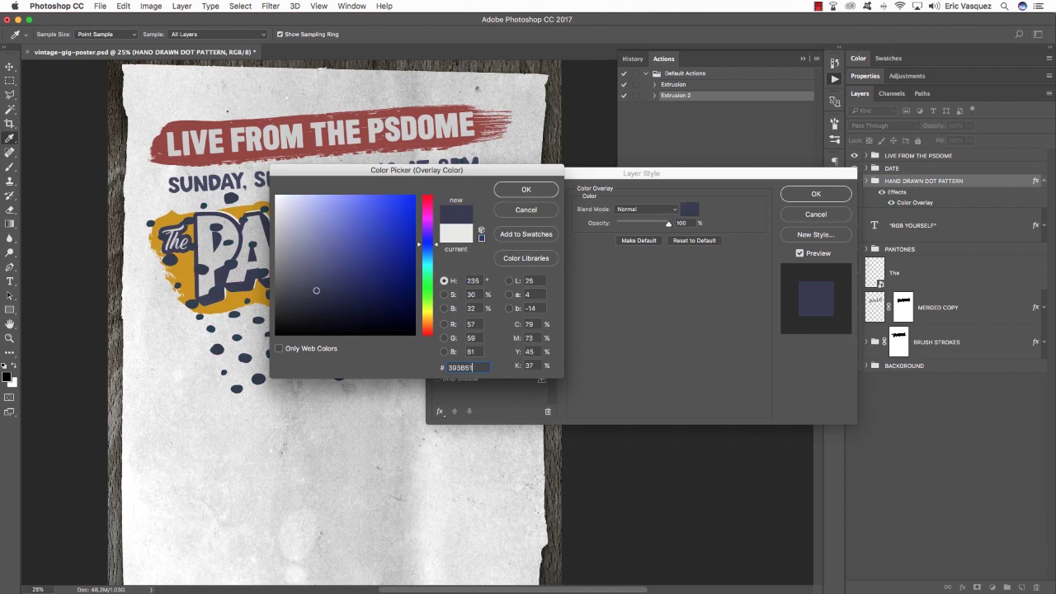
key(Return)
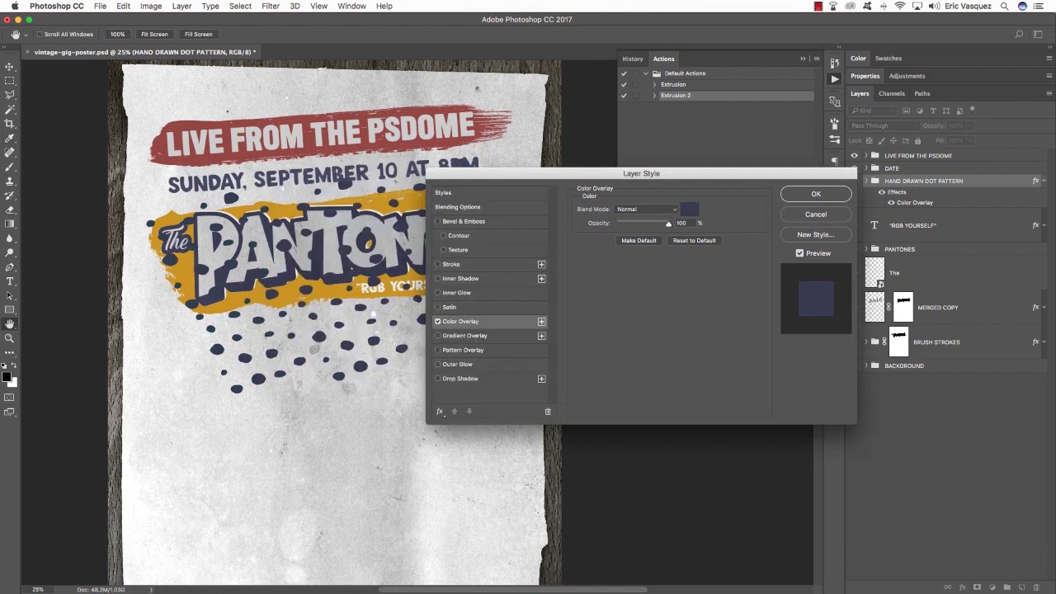
key(Return)
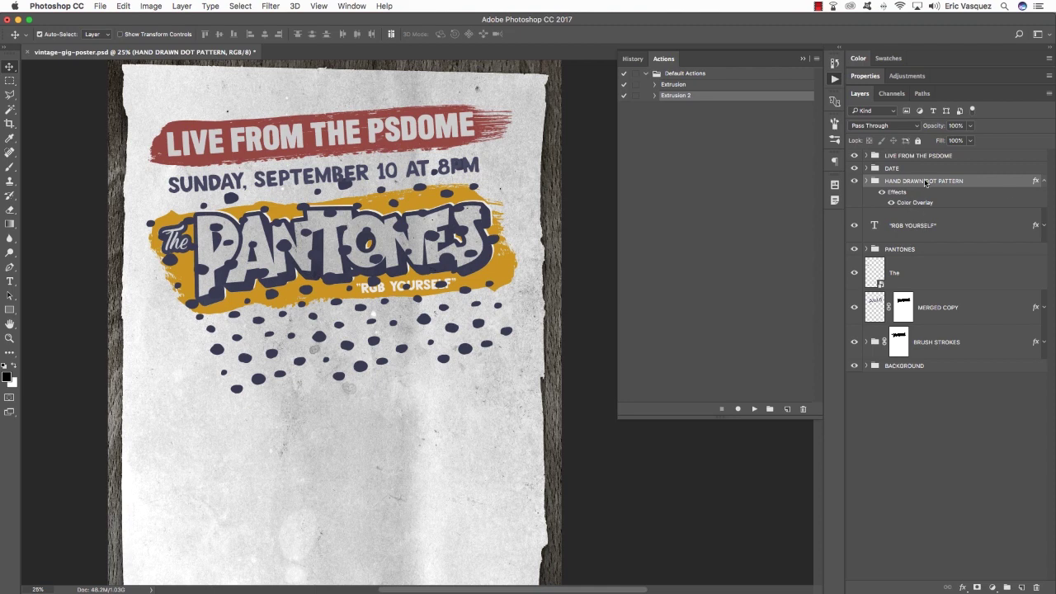
click(1044, 181)
drag(944, 183, 950, 307)
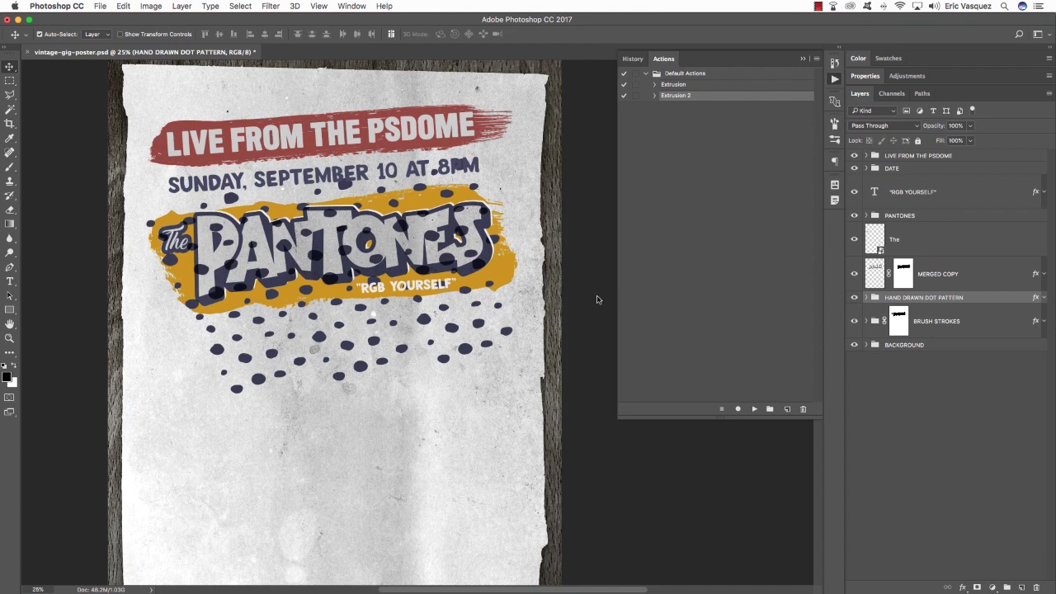
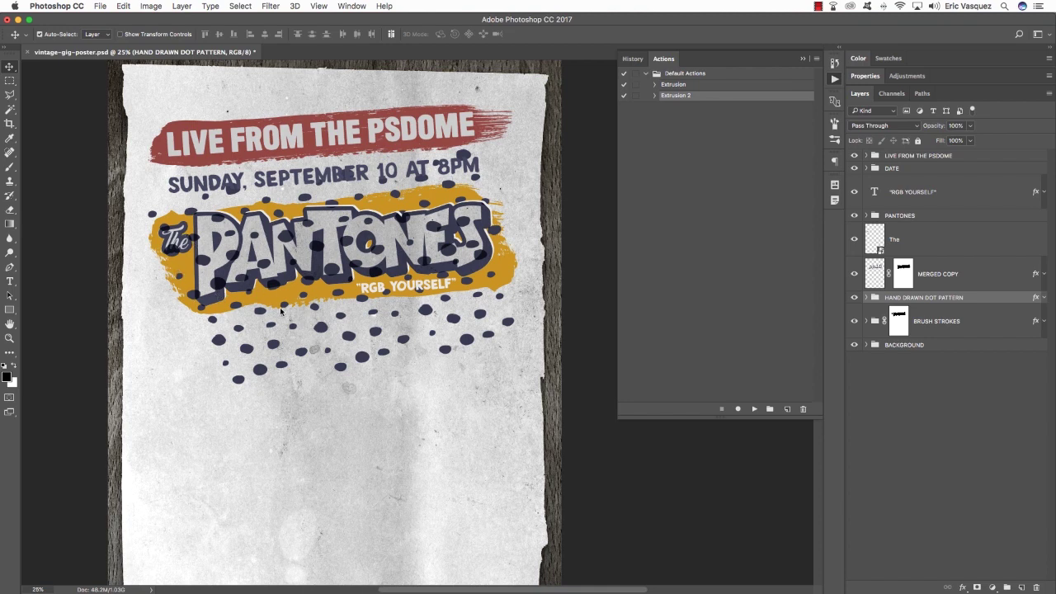
Load the yellow brush stroke as a selection and use it to mask the HAND DRAWN DOT PATTERN group.
click(961, 325)
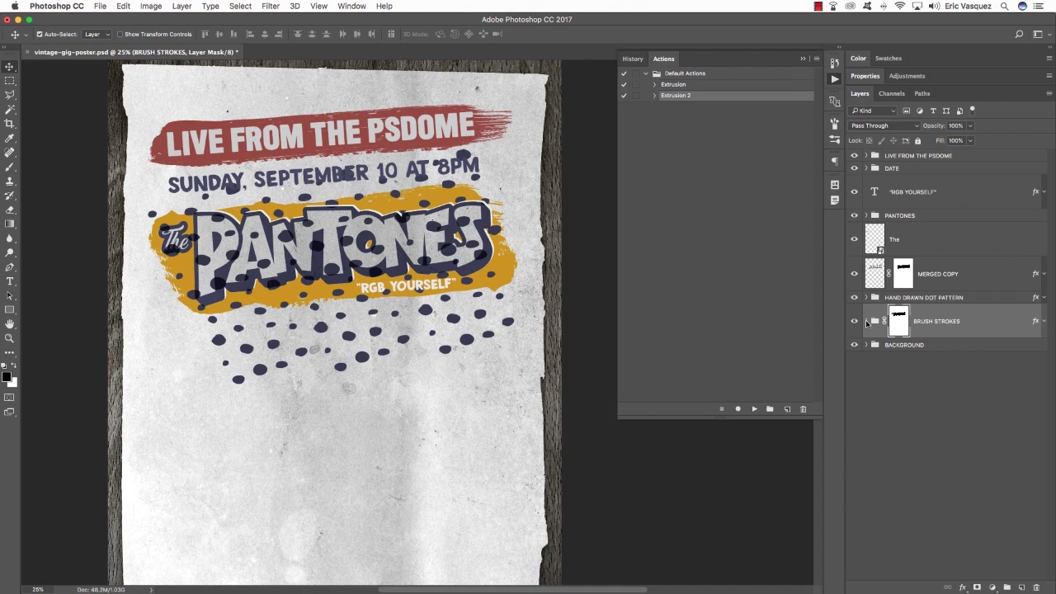
click(867, 321)
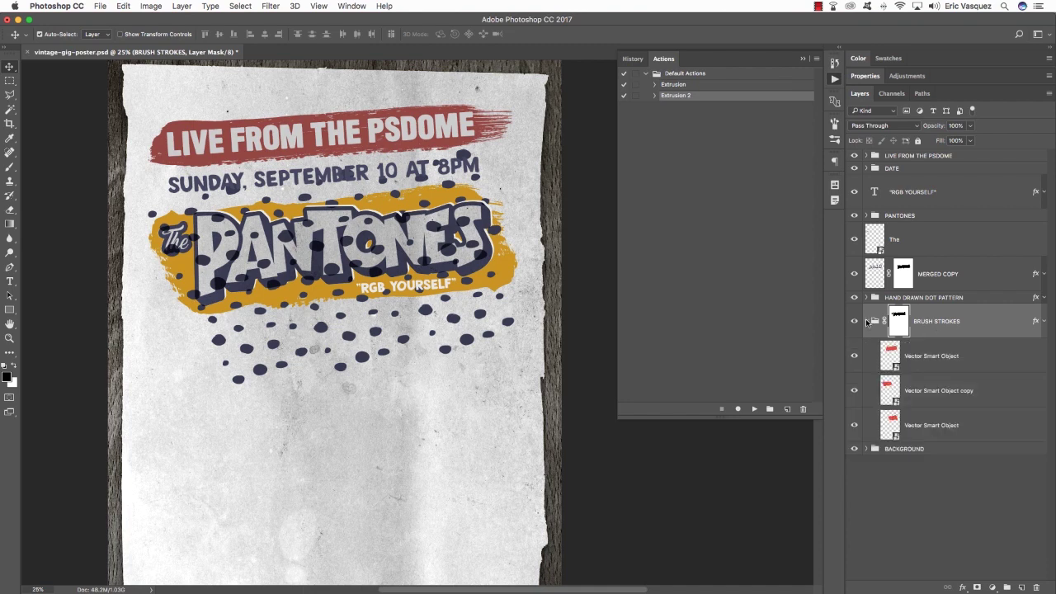
ctrl+click(891, 359)
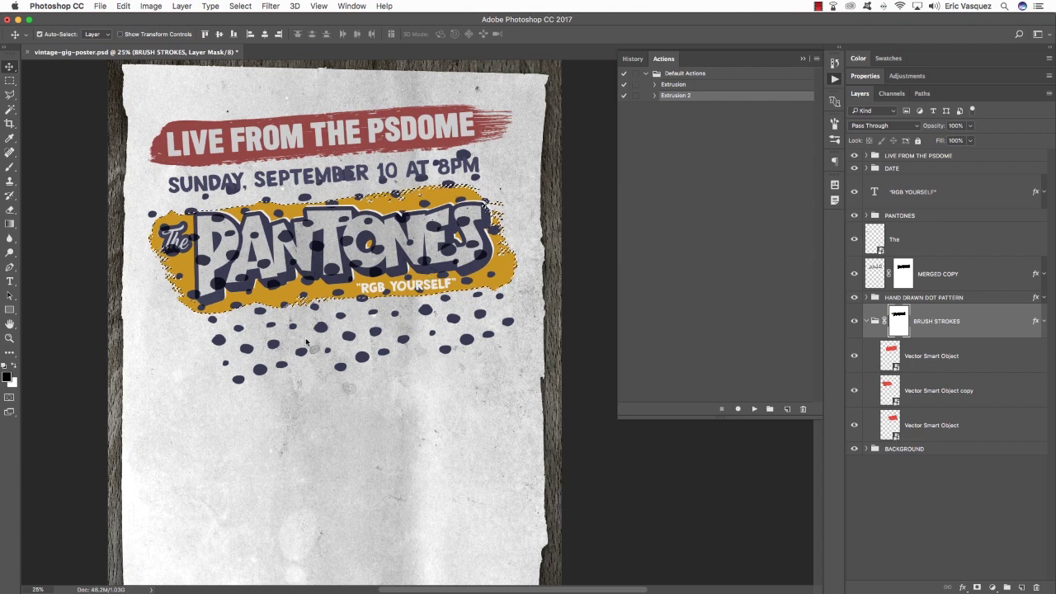
click(865, 321)
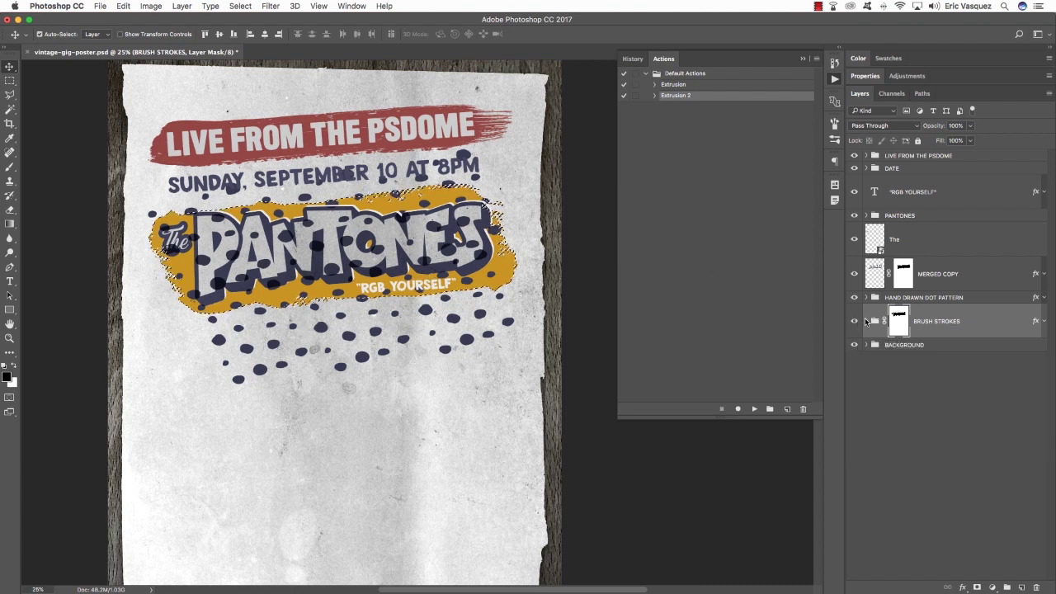
click(922, 298)
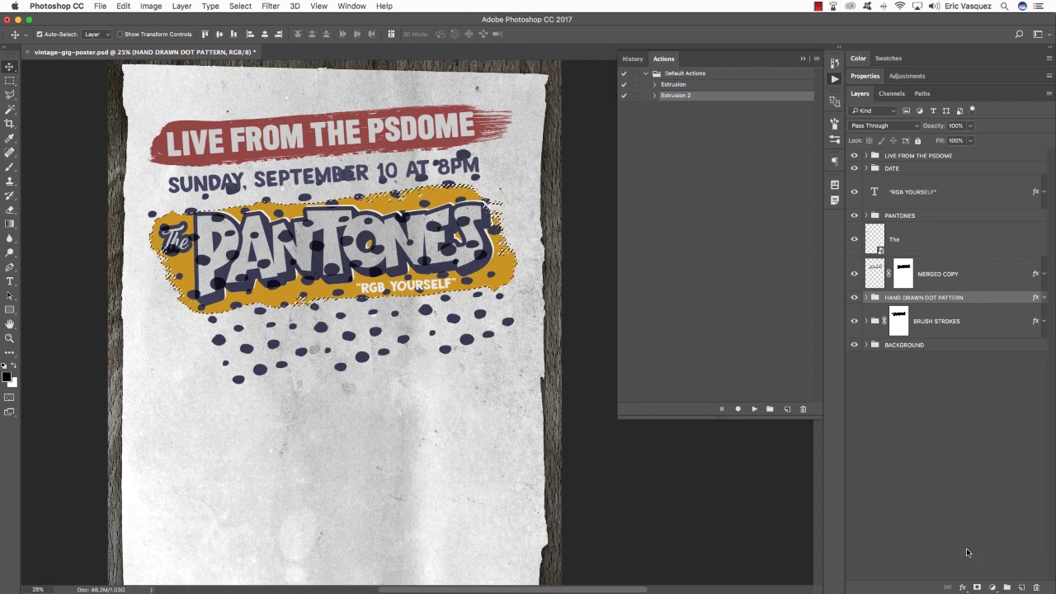
click(977, 587)
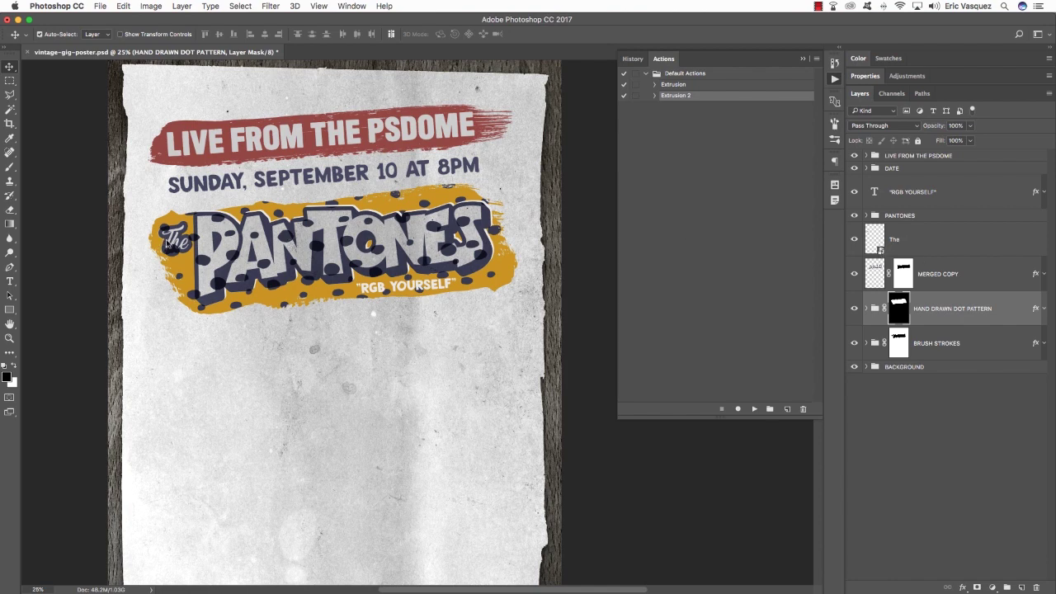
Load the PANTONES lettering selection, invert it, and fill the dot pattern's mask to clear the letters.
super+click(880, 250)
super+click(901, 277)
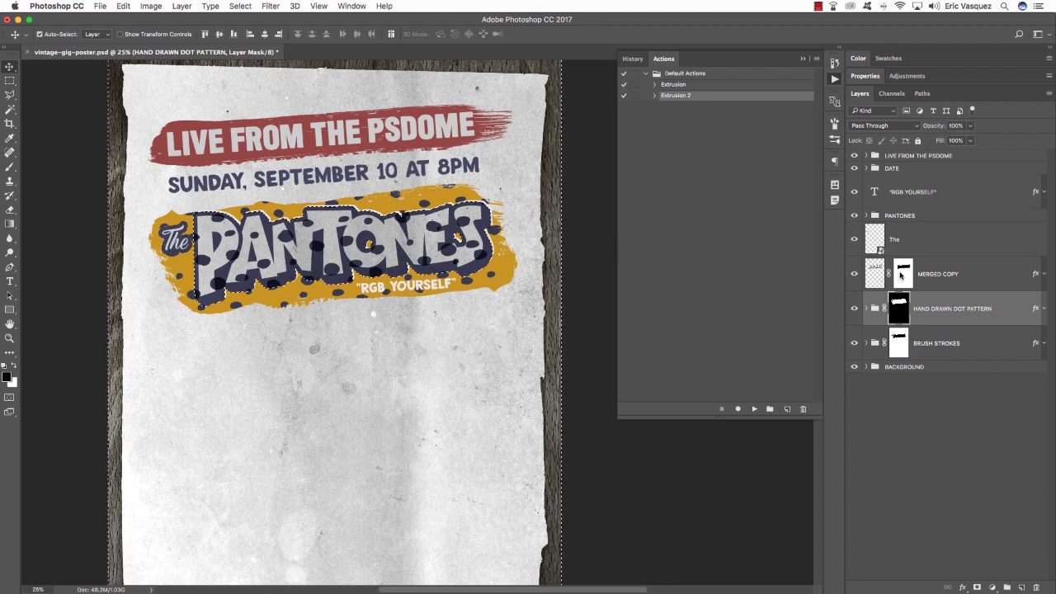
click(902, 276)
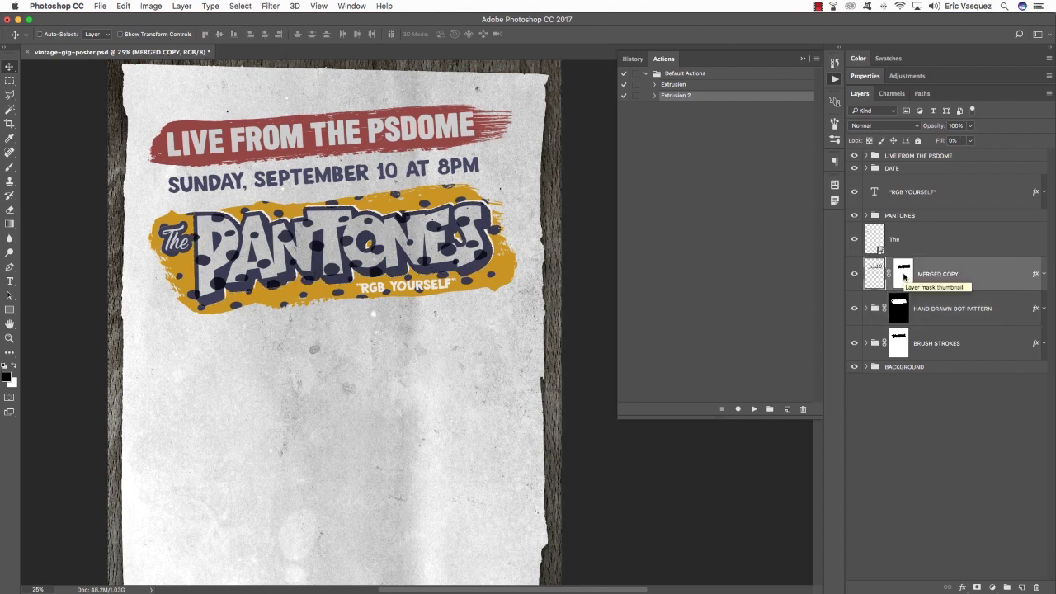
super+click(903, 276)
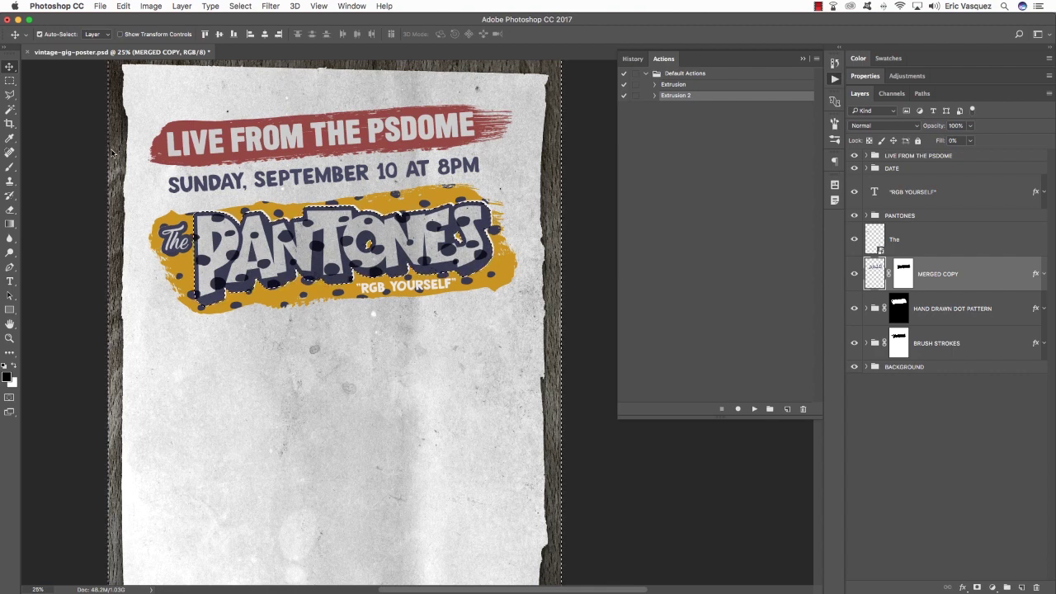
click(240, 6)
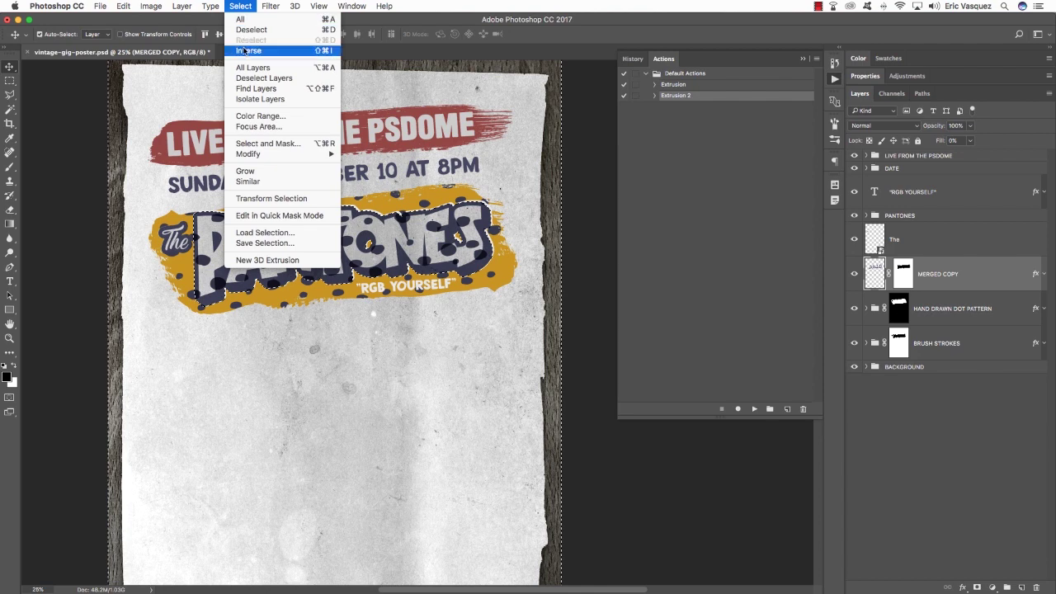
click(245, 51)
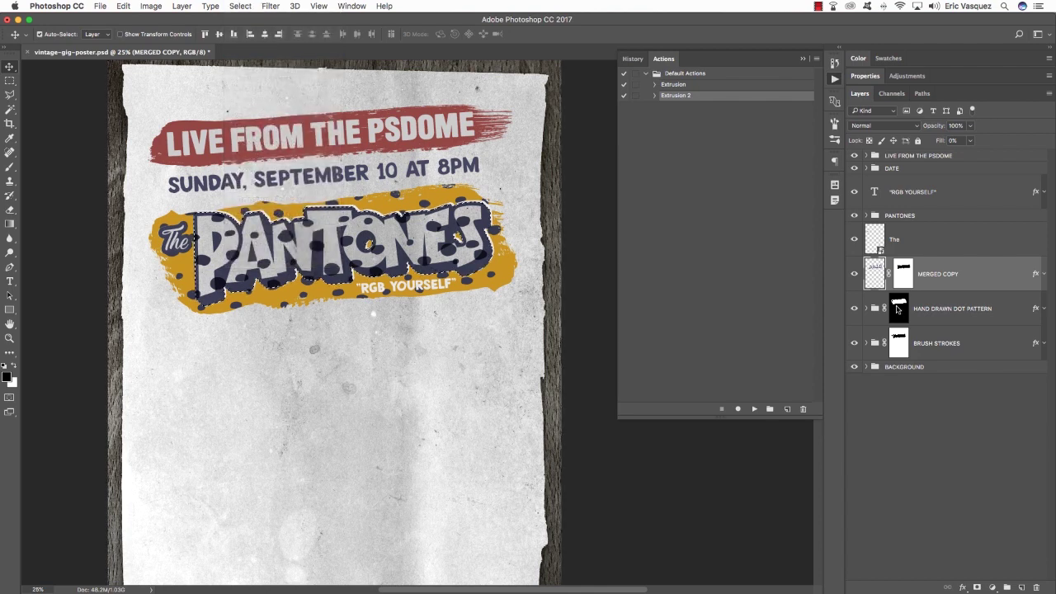
click(897, 308)
click(866, 307)
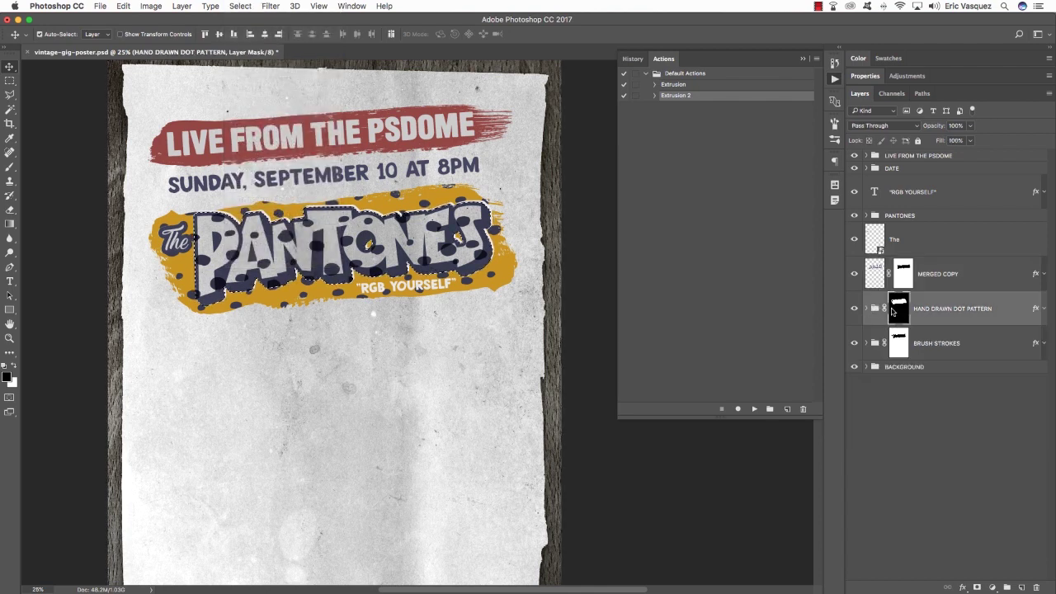
key(alt+BackSpace)
key(super+d)
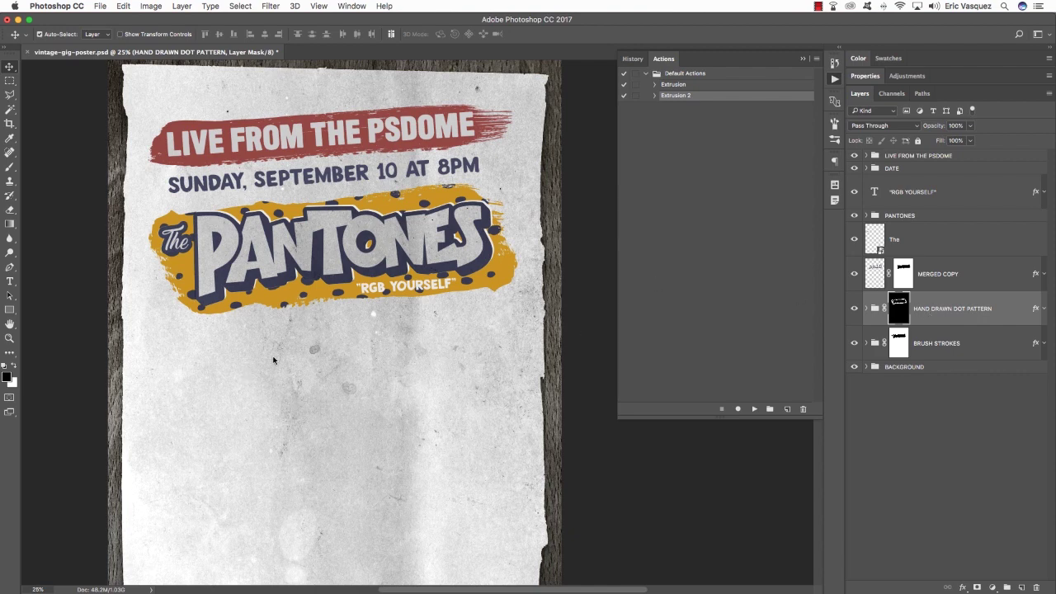
Try the Brush tool with white as the foreground colour, then return to the Move tool.
key(b)
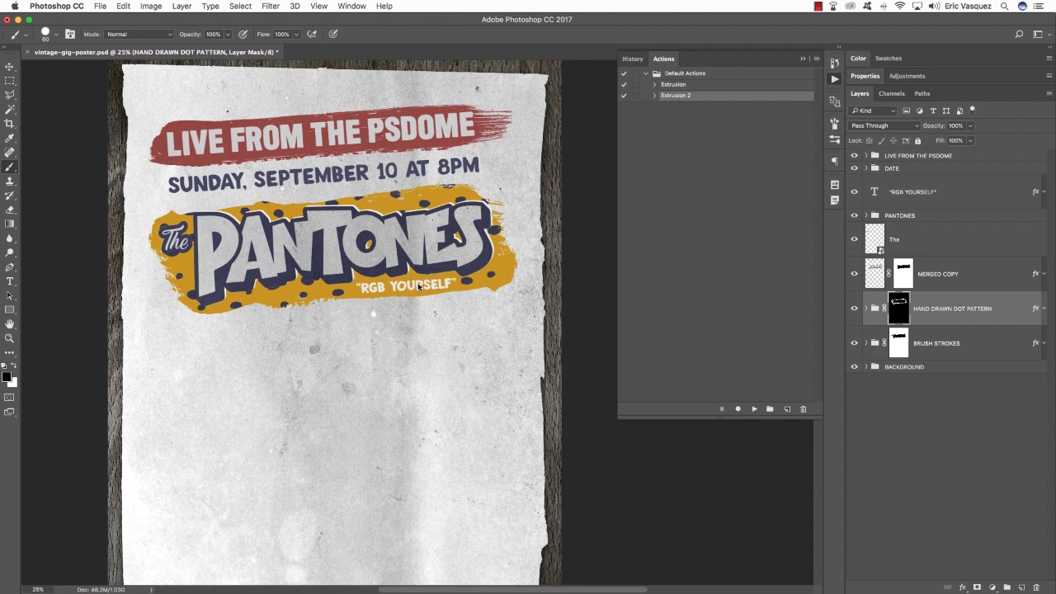
scroll(328, 227, left, 2)
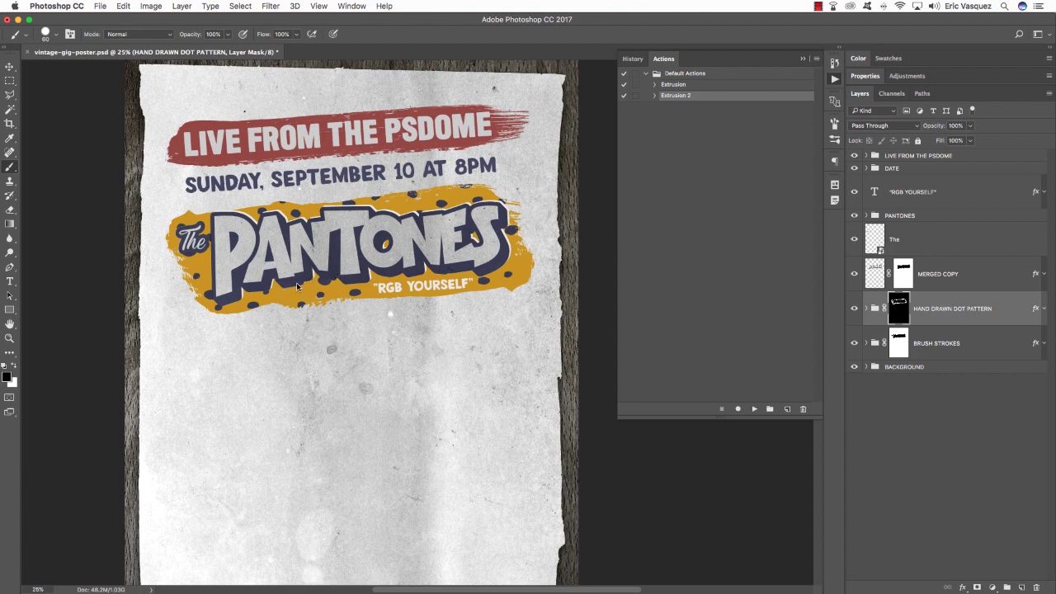
key(x)
key(x)
key(v)
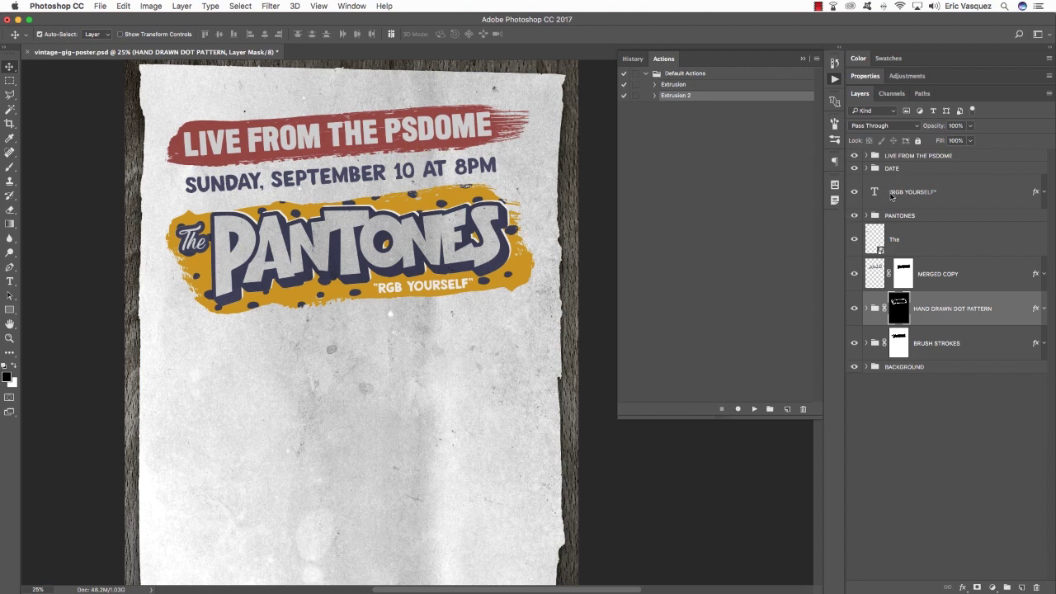
Group the layers from "RGB YOURSELF" to BRUSH STROKES as THE PANTONES and save the file.
click(969, 346)
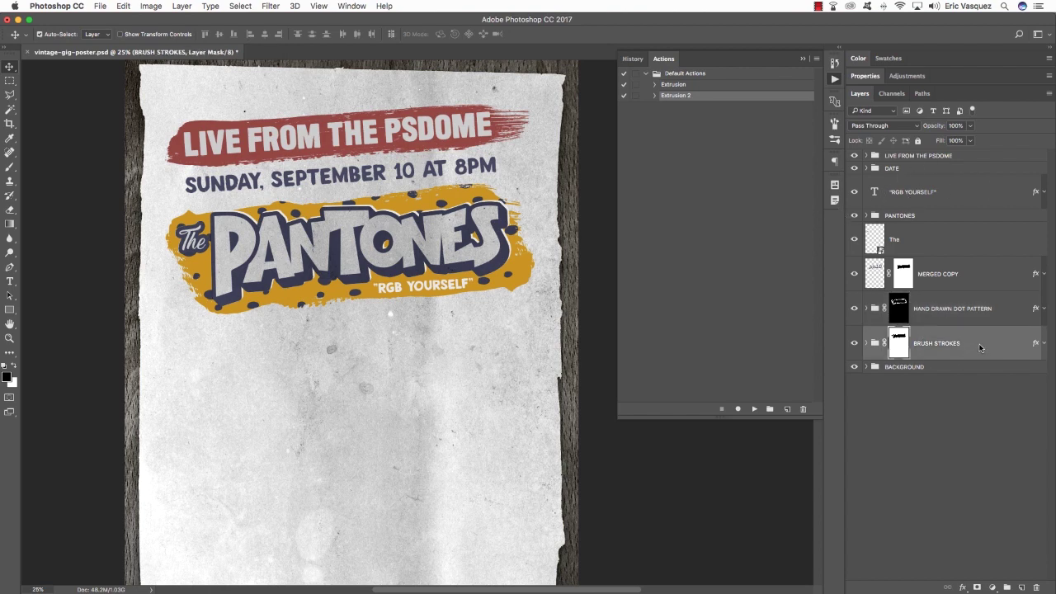
shift+click(965, 195)
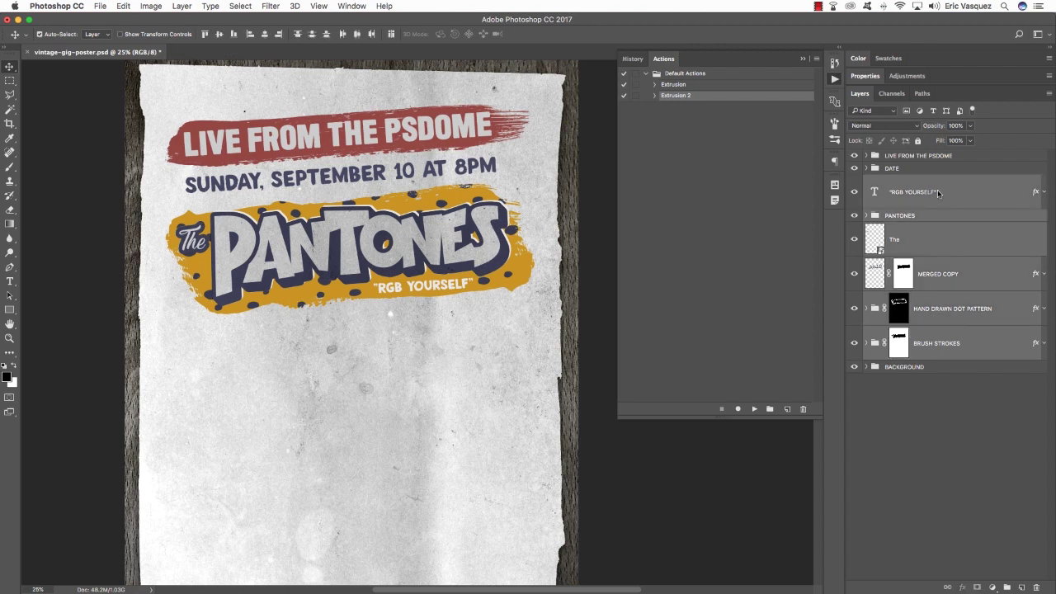
key(super+g)
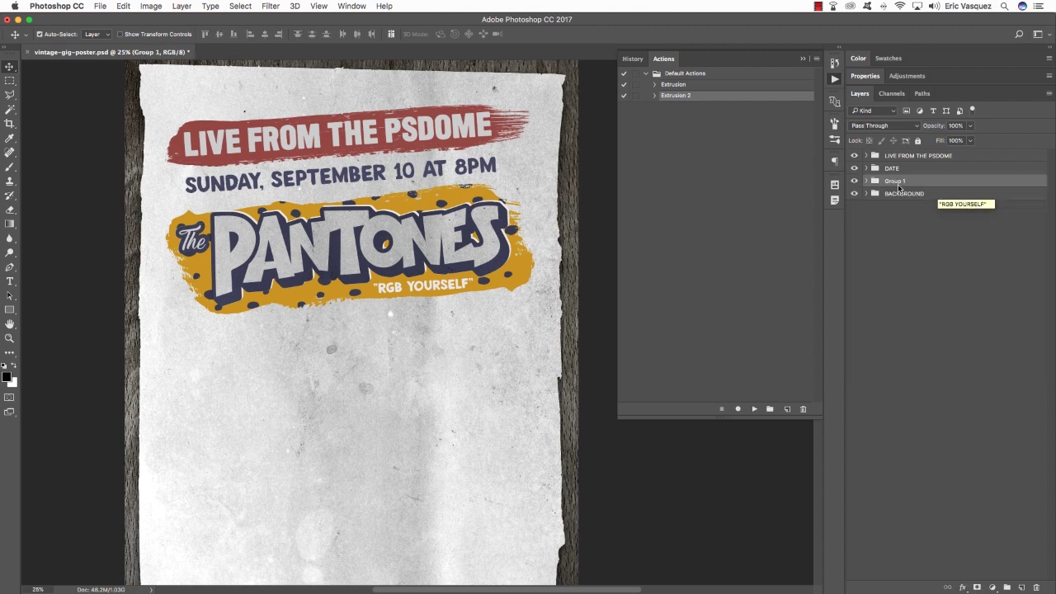
double_click(895, 181)
text(THE PANTONES)
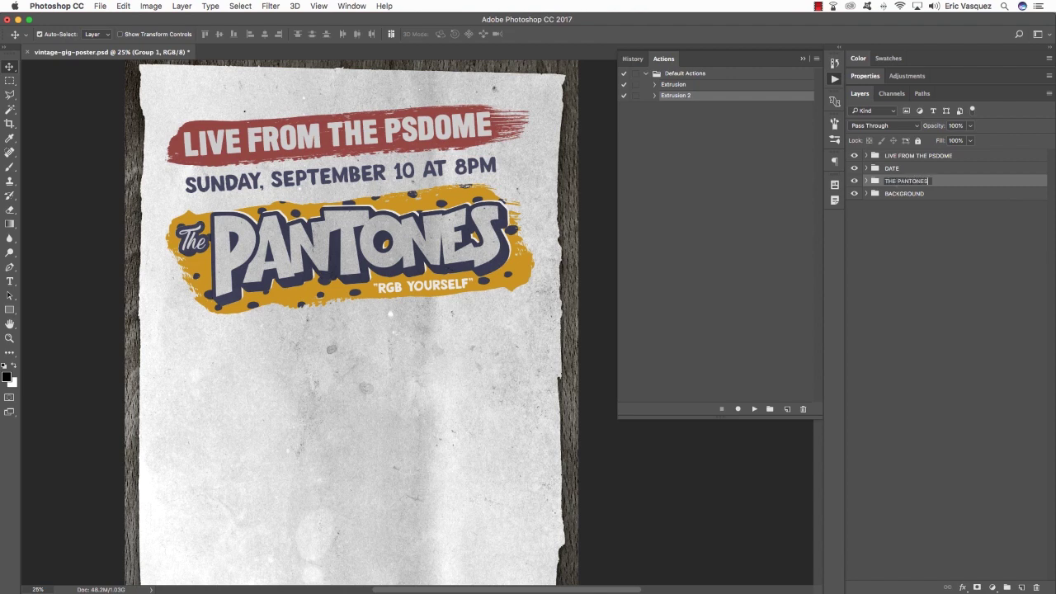
key(Return)
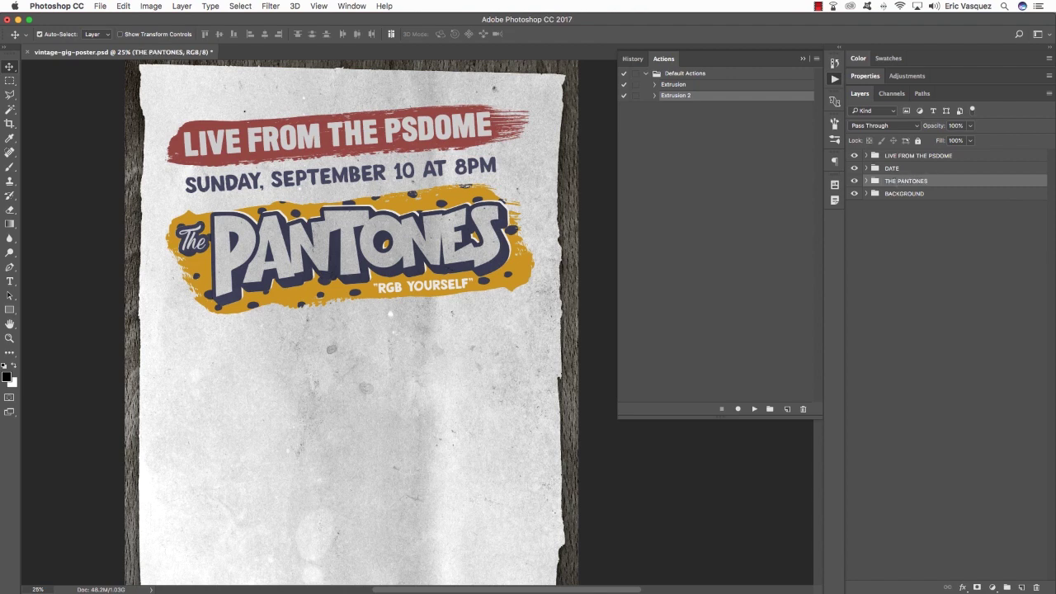
key(super+s)
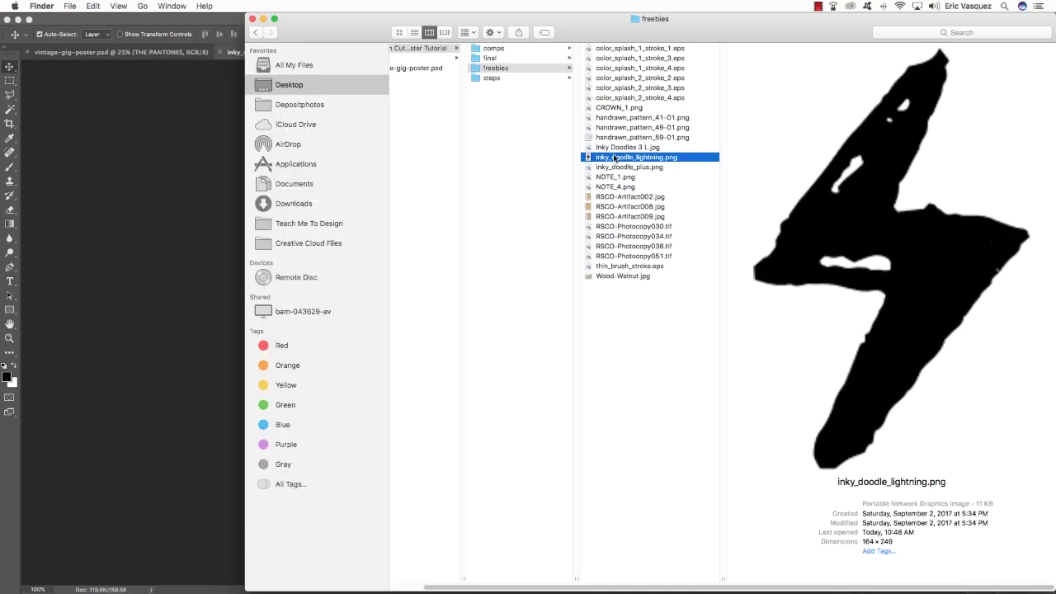
Copy the inky_doodle_lightning.png file name in Finder and return to Photoshop.
click(614, 157)
key(super+c)
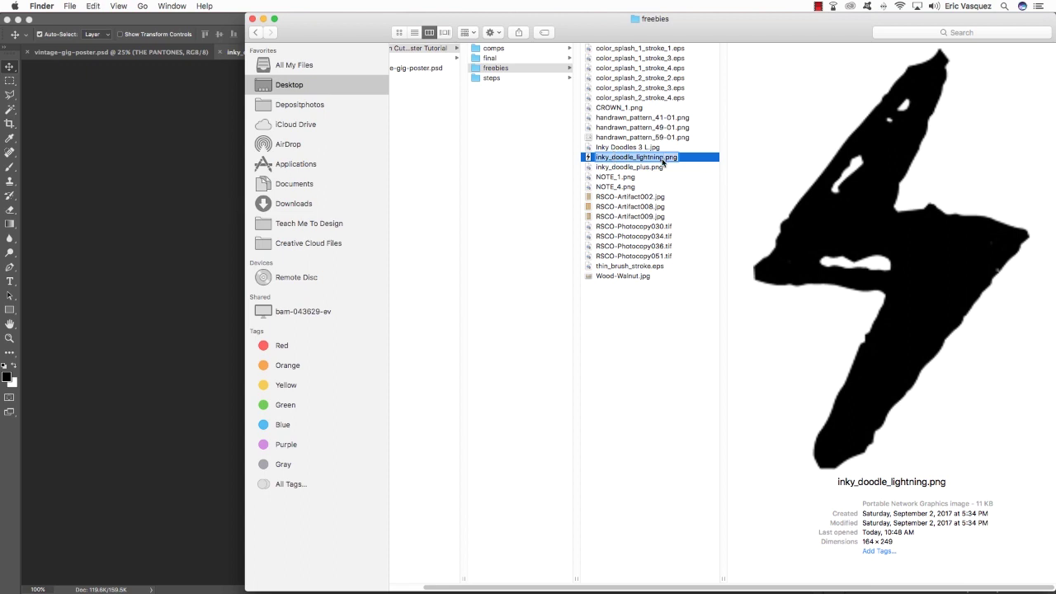
key(super+Tab)
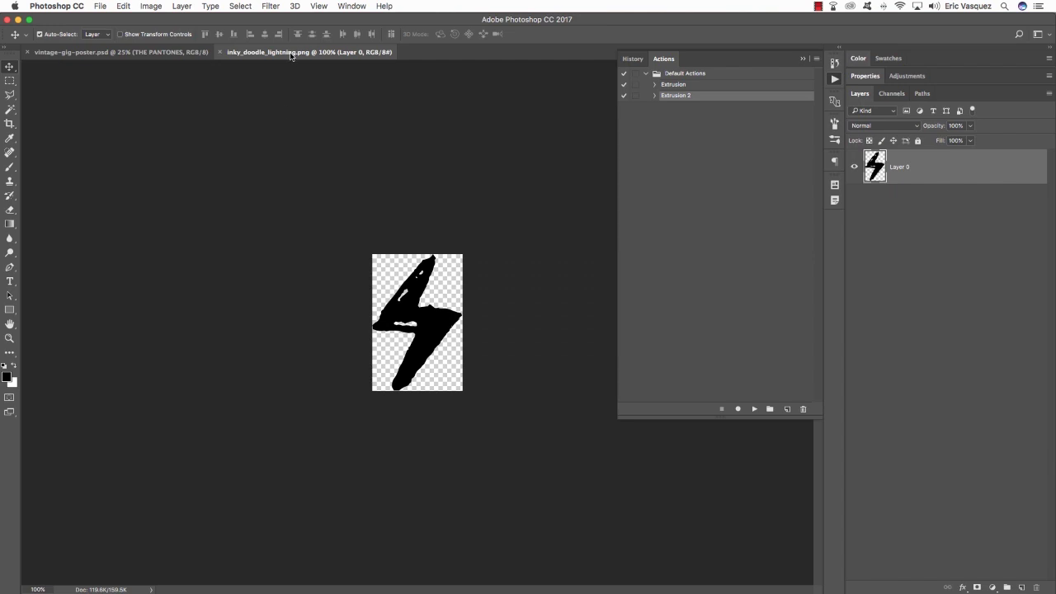
Drag the lightning bolt onto the poster and name its layer after the lightning file.
drag(290, 56, 457, 316)
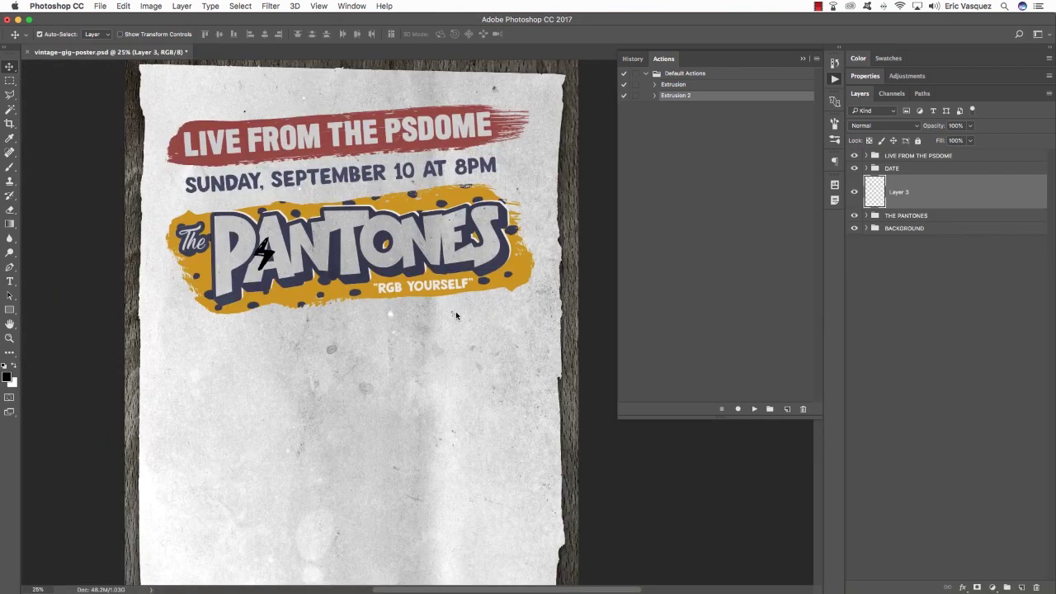
click(457, 311)
double_click(899, 192)
key(ctrl+v)
key(Return)
Rotate the bolt onto its side, shrink it to about 82%, and place it left of SUNDAY.
key(ctrl+t)
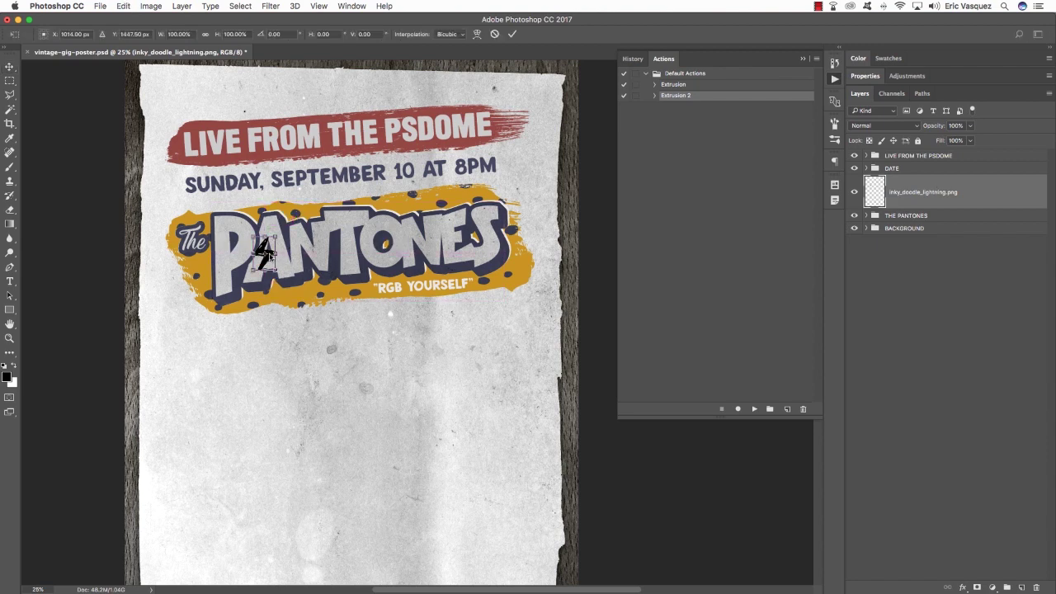
drag(270, 257, 175, 195)
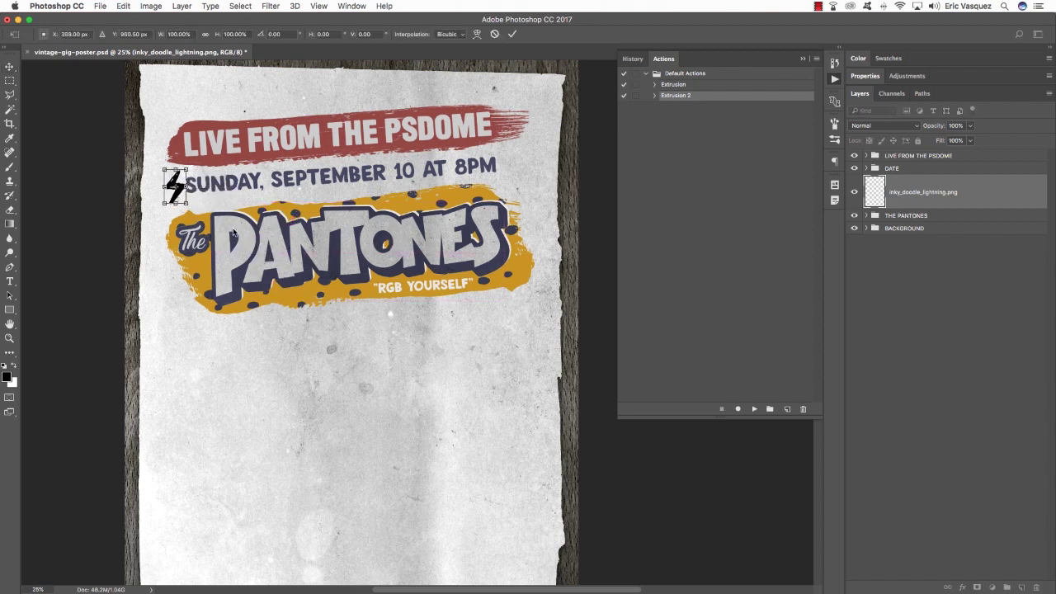
drag(235, 236, 219, 151)
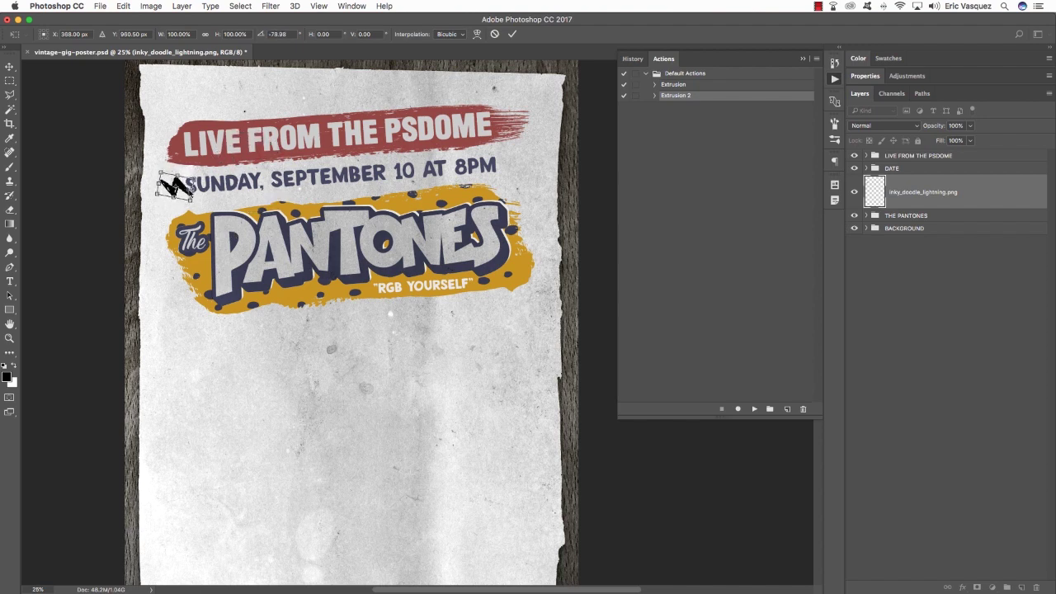
drag(179, 185, 171, 177)
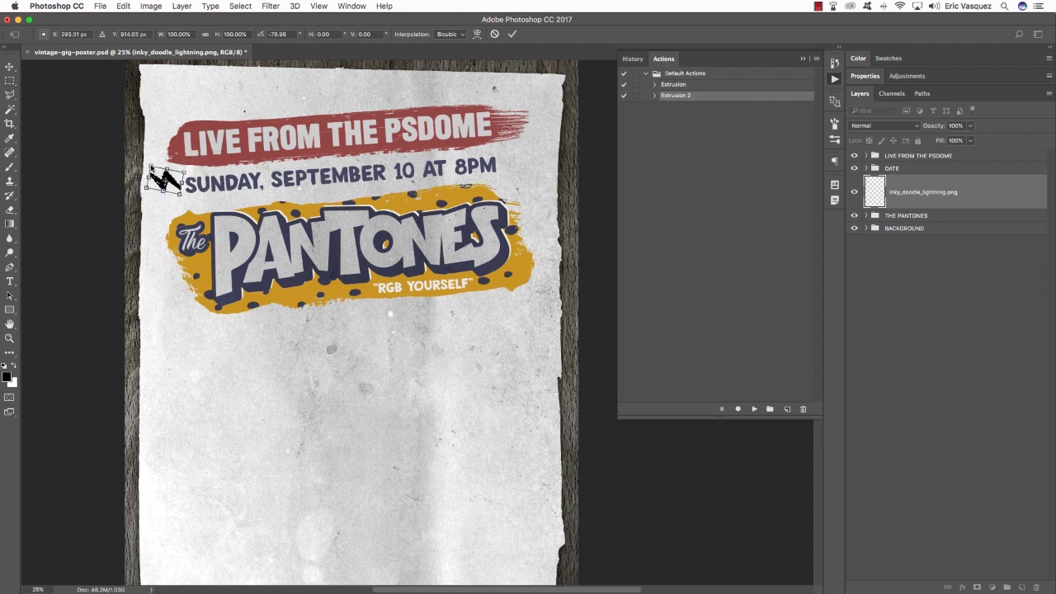
drag(152, 169, 217, 179)
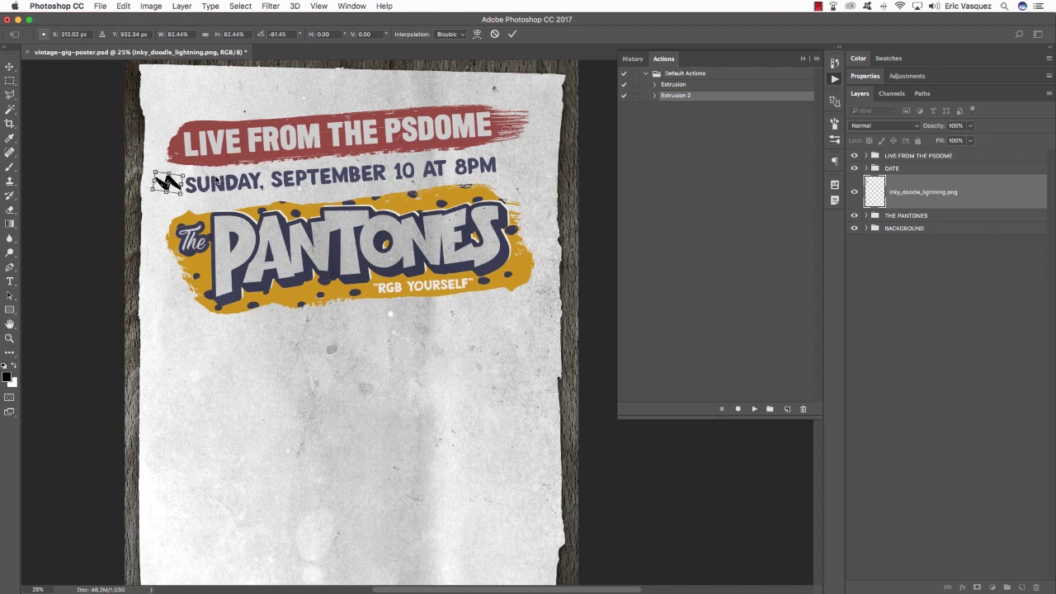
key(Return)
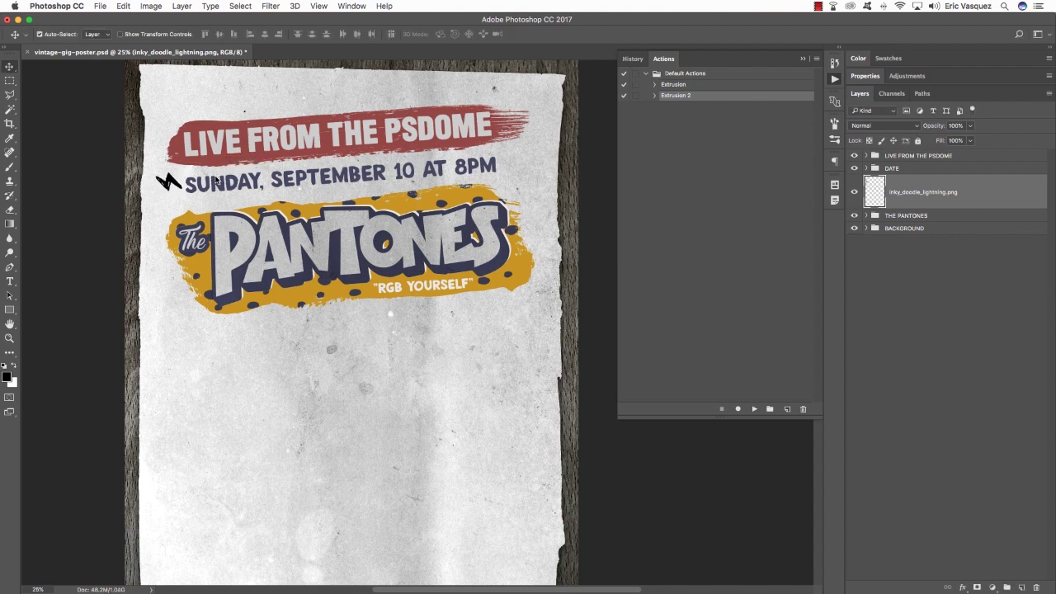
Duplicate the lightning bolt and move the copy to just after 8PM.
key(super+j)
scroll(217, 179, down, 2)
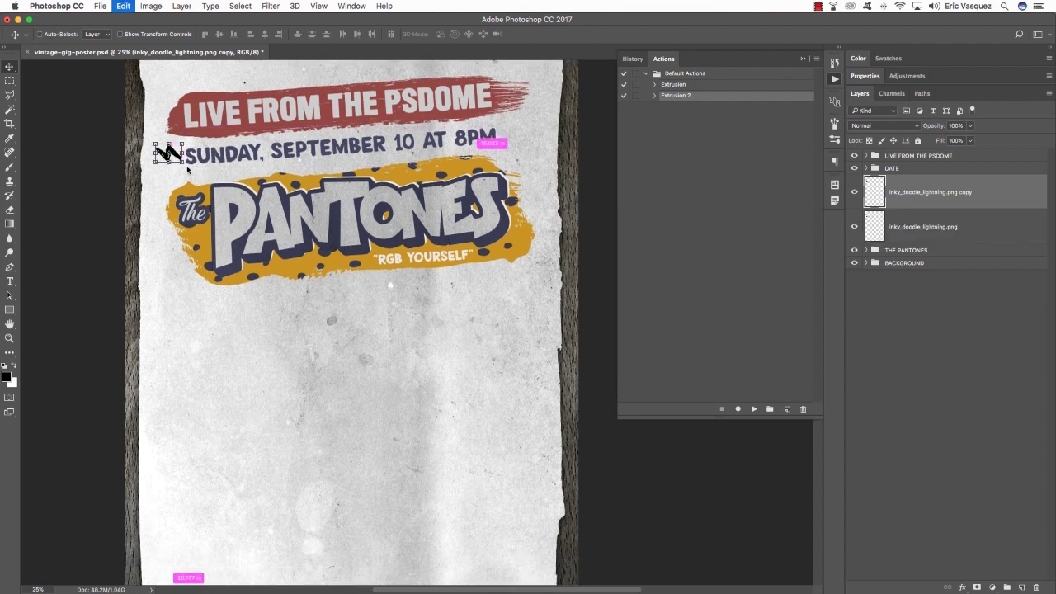
key(super+t)
drag(159, 154, 515, 162)
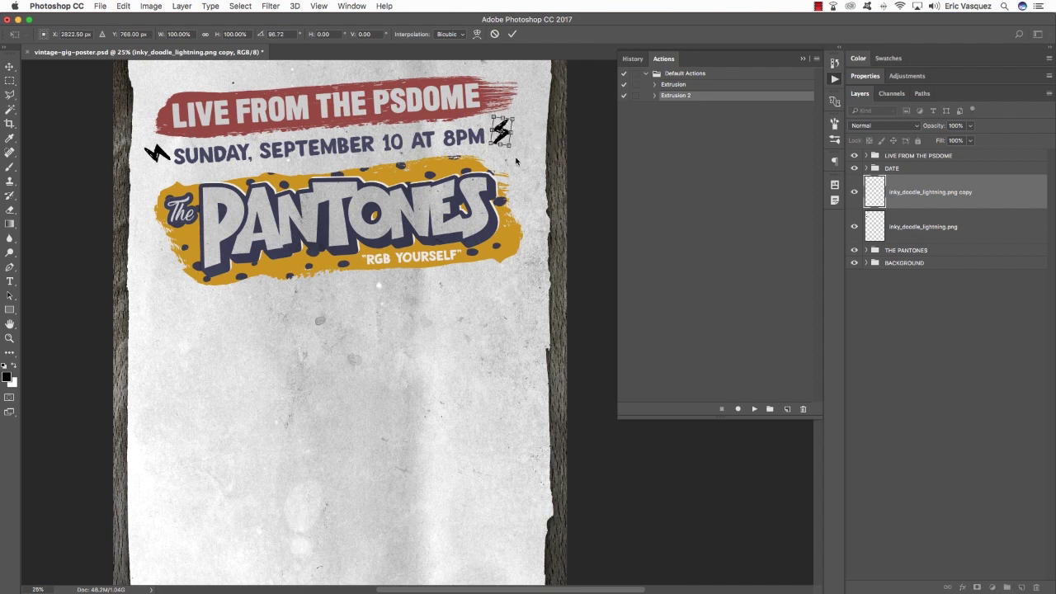
key(Return)
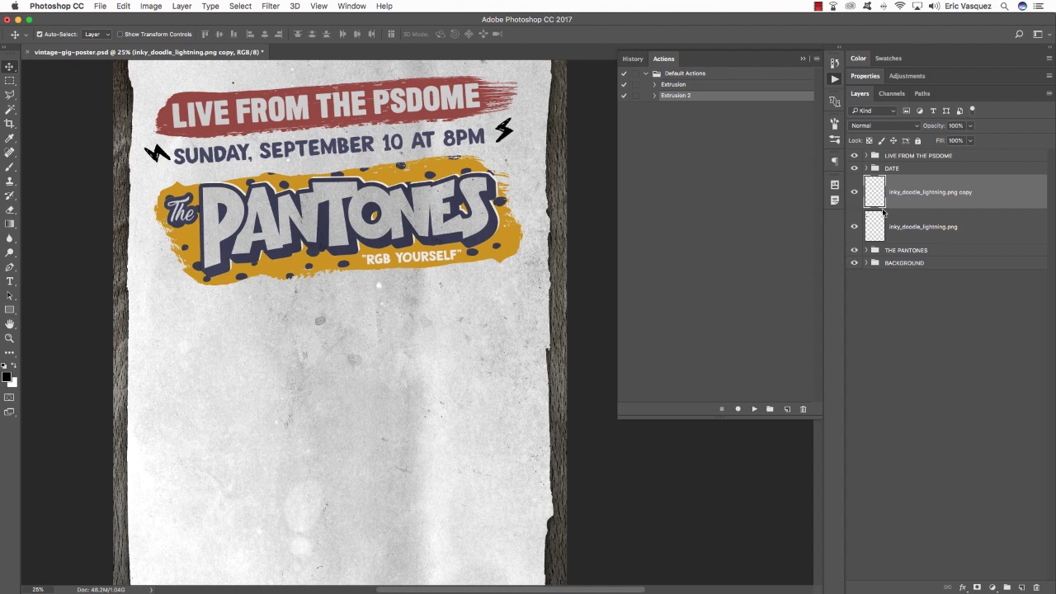
Nudge each lightning bolt slightly to the left.
click(918, 220)
key(shift+Left)
key(shift+Left)
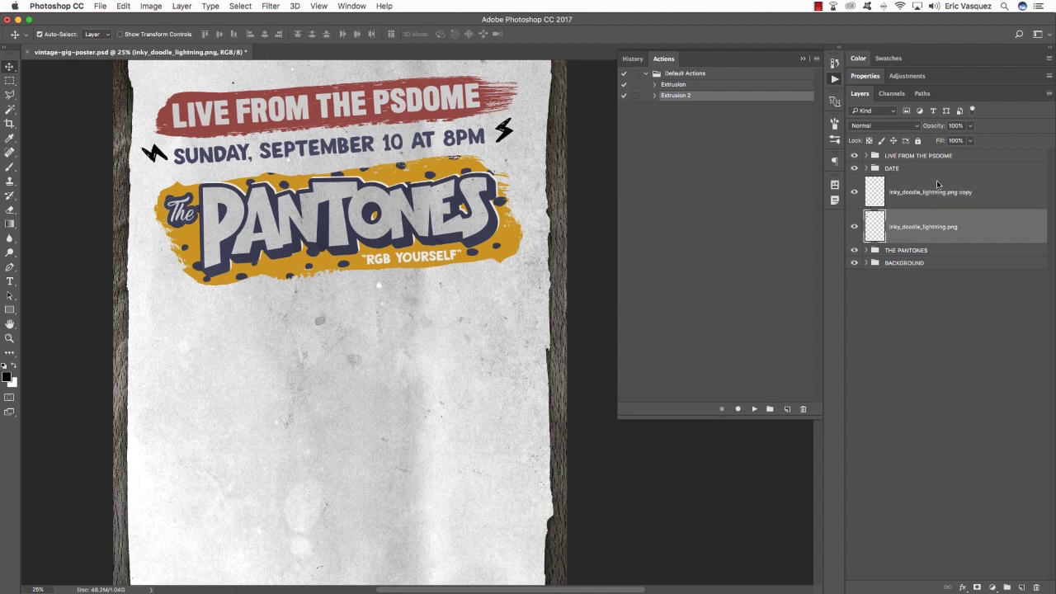
click(937, 184)
key(shift+Left)
key(shift+Left)
key(shift+Left)
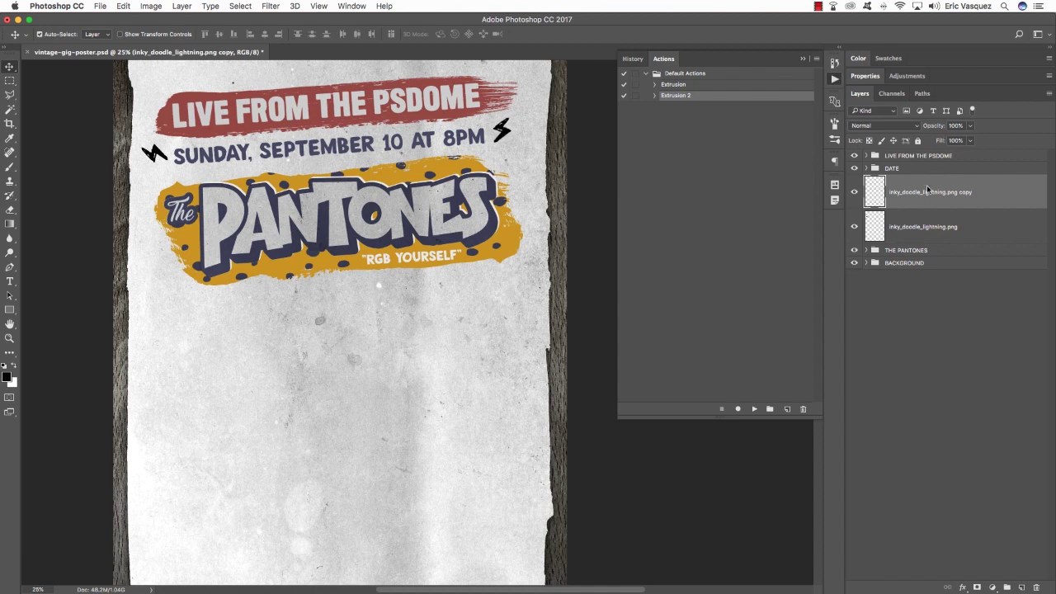
Group both lightning bolt layers into a group named LIGHTNING.
click(945, 236)
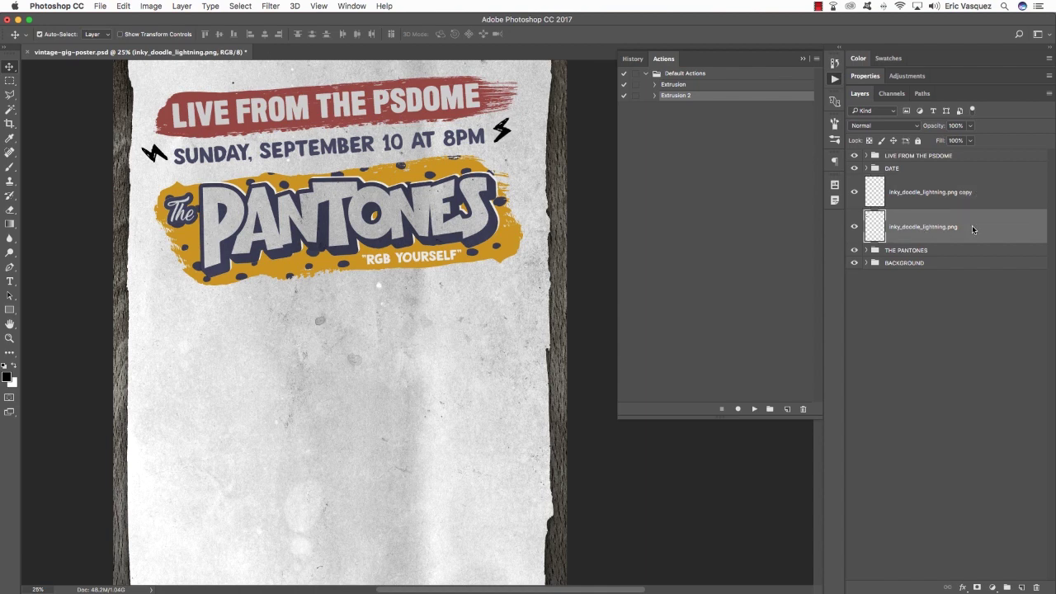
shift+click(993, 193)
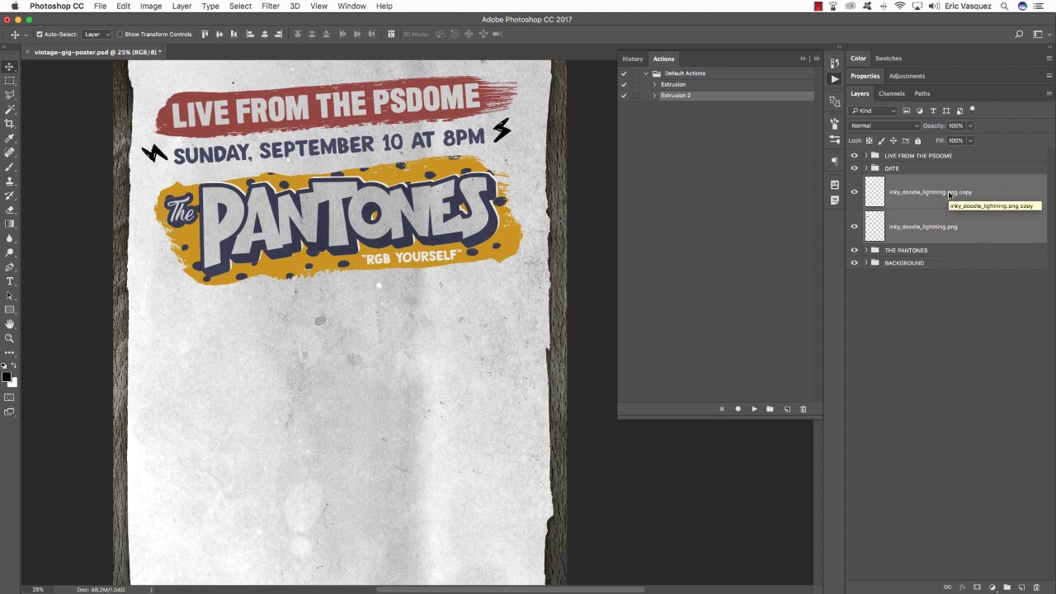
key(super+g)
double_click(895, 181)
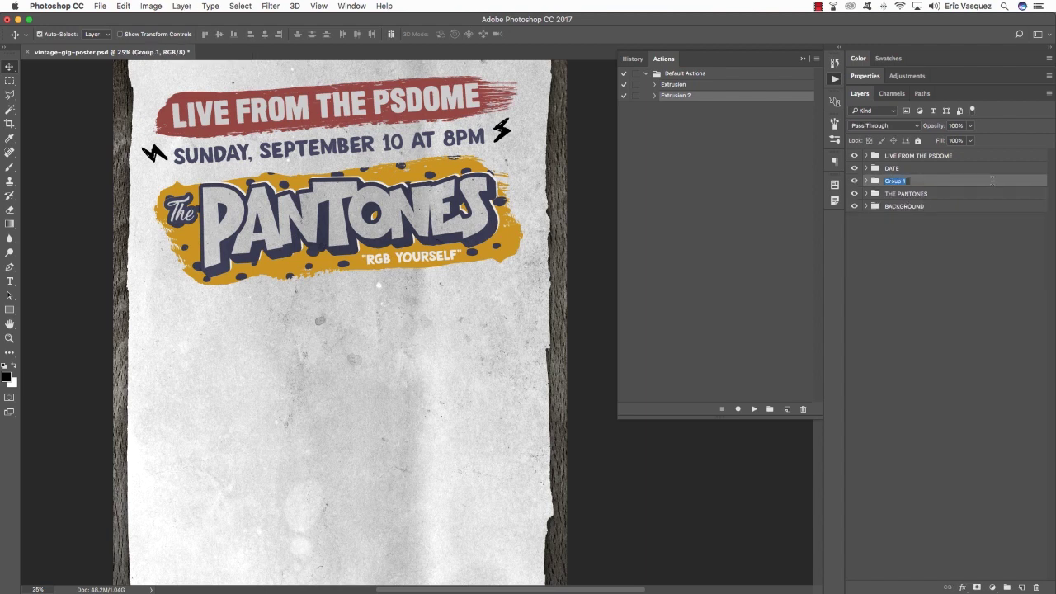
text(LIGHTNING)
key(Return)
Give the LIGHTNING group a Color Overlay with colour #954433.
double_click(1040, 179)
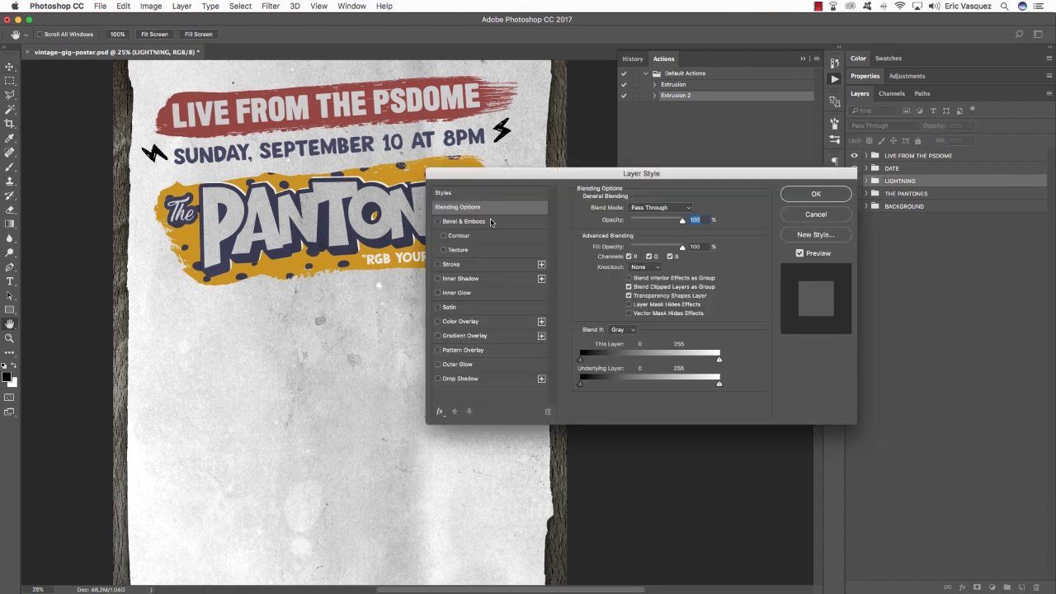
click(458, 325)
drag(487, 178, 230, 204)
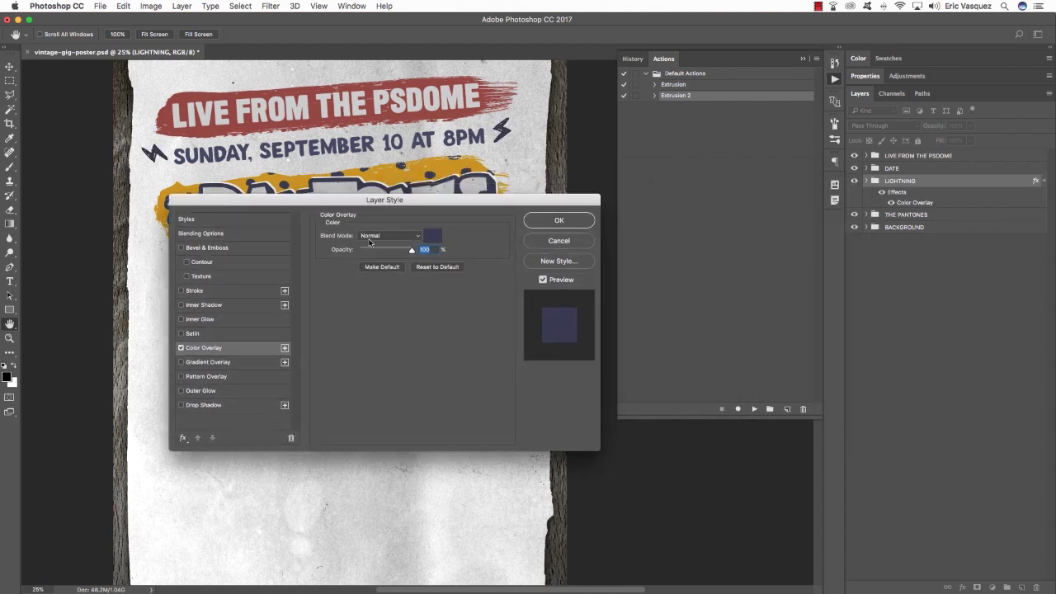
click(433, 237)
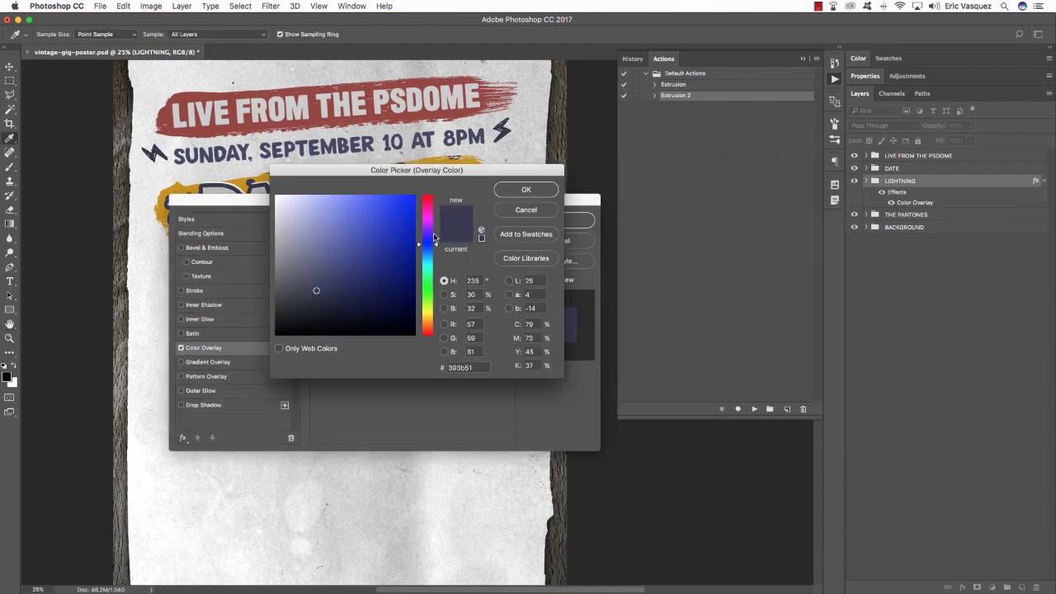
click(481, 369)
text(954)
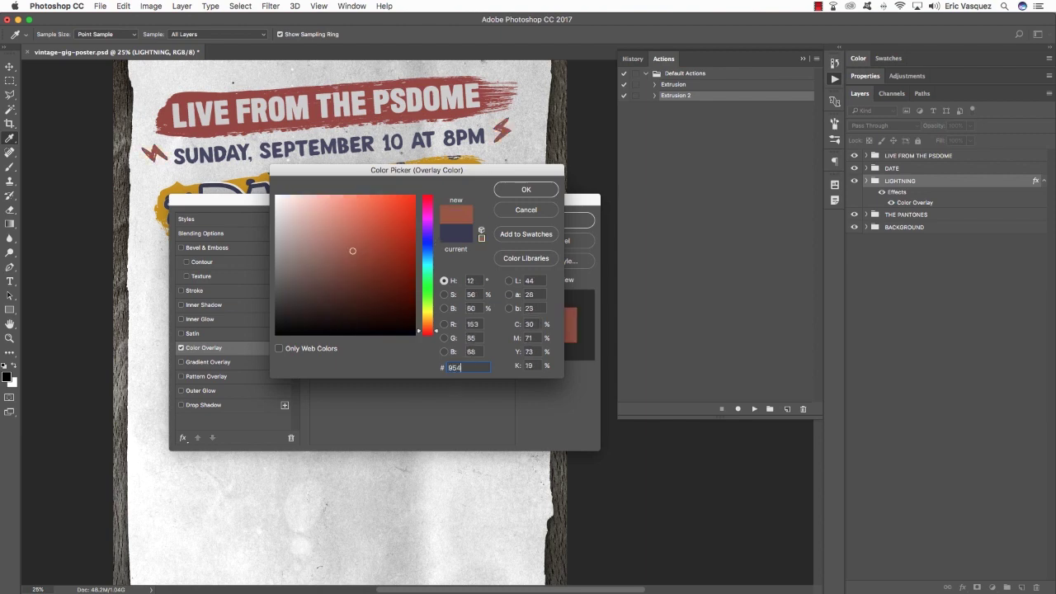
text(433)
key(Return)
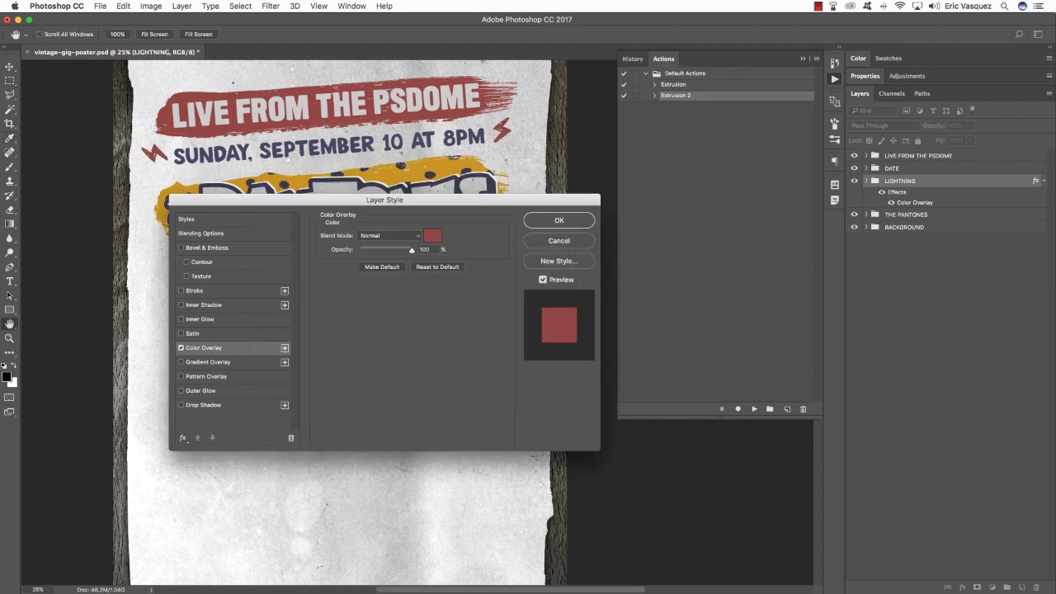
key(Return)
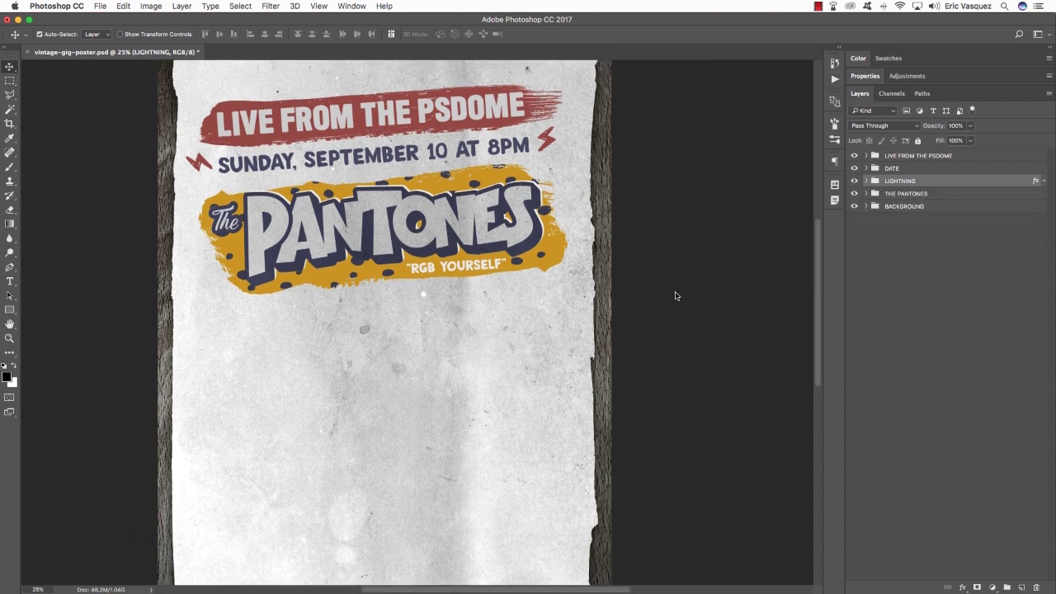
scroll(674, 295, left, 2)
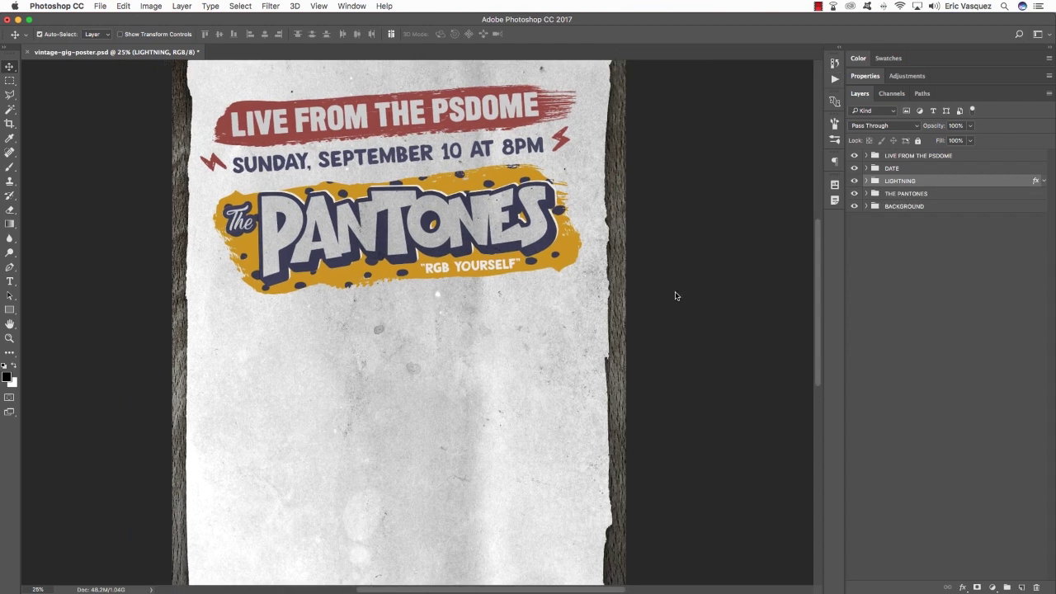
Open color_splash_1_stroke_3.eps from Finder in Illustrator and fit it in the window.
key(super+Tab)
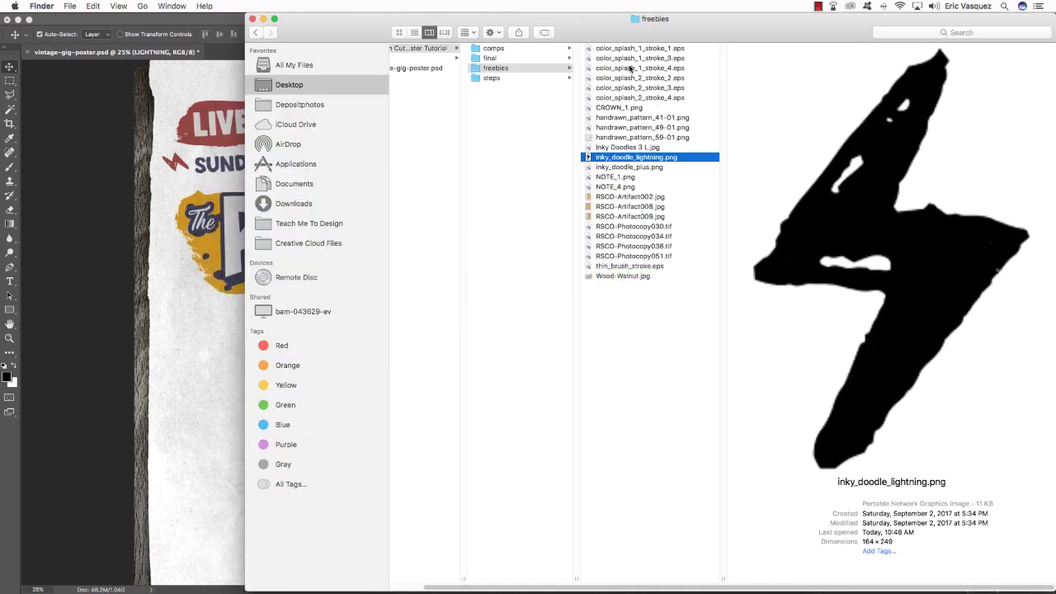
click(629, 69)
click(616, 59)
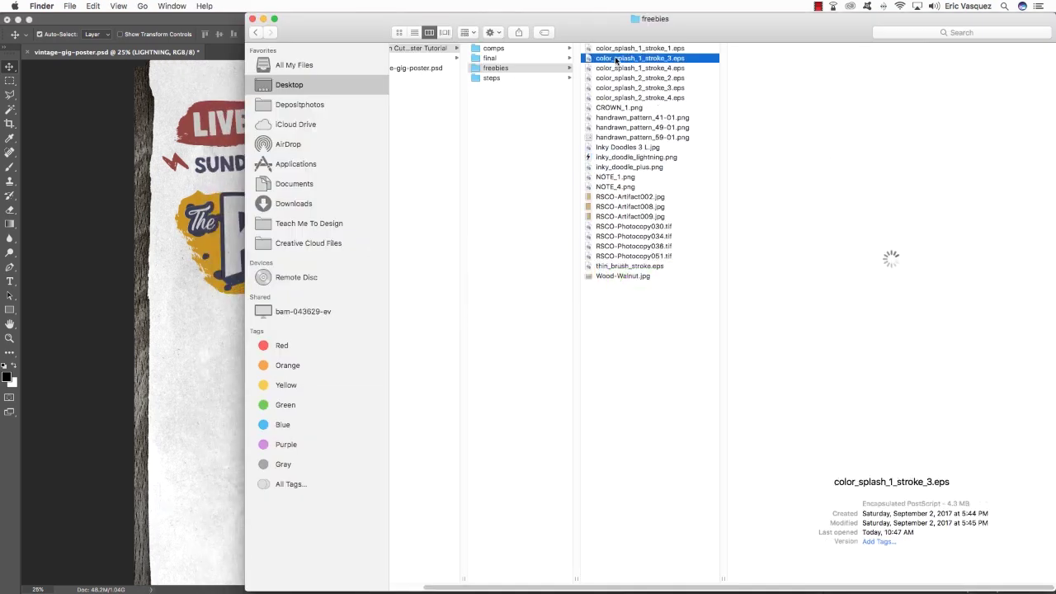
click(616, 59)
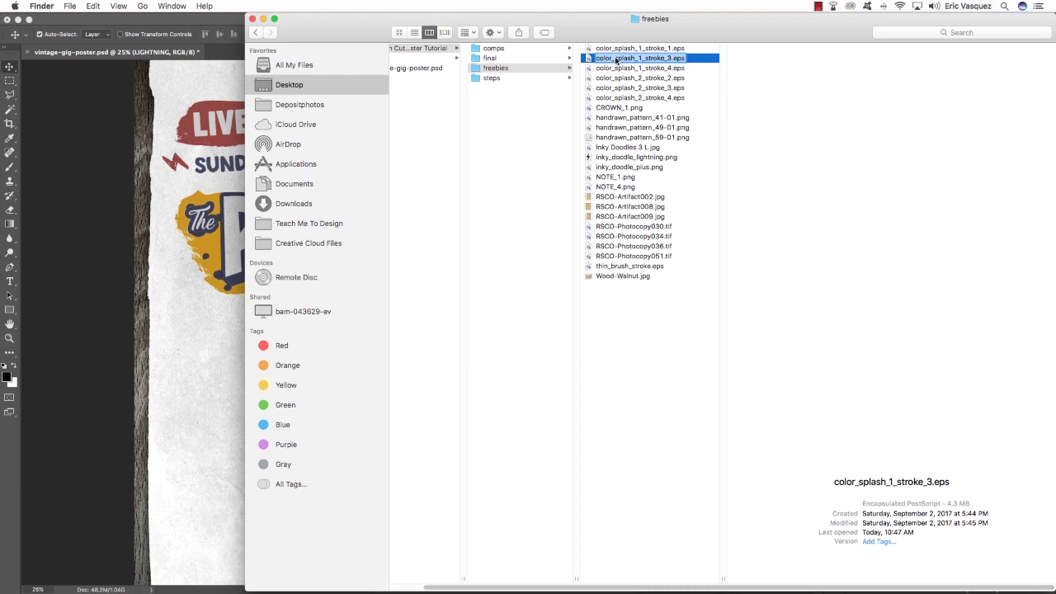
mouse_move(616, 58)
mouse_down()
mouse_move(690, 488)
mouse_move(652, 587)
mouse_move(563, 566)
mouse_up()
key(super+0)
Copy the splash artwork and paste it into the Photoshop poster.
click(483, 278)
key(super+h)
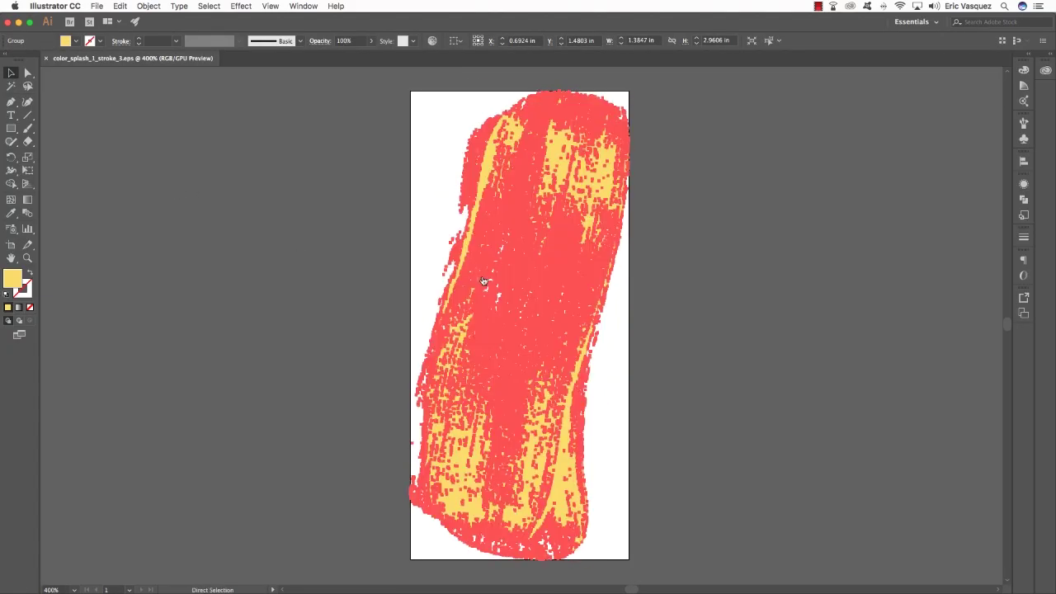
key(super+Tab)
key(super+Tab)
key(super+v)
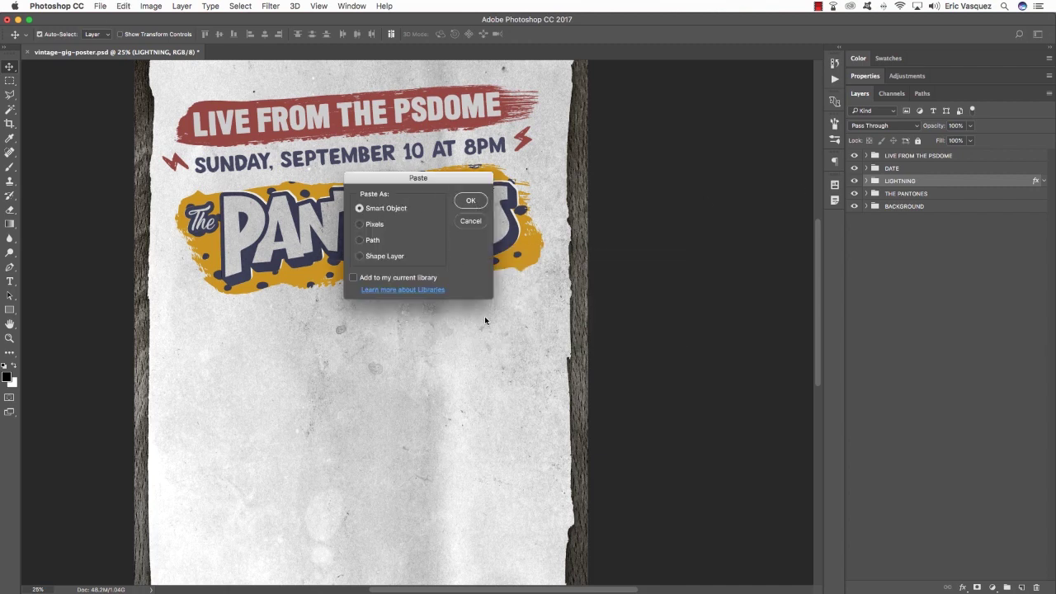
Paste the splash as a Smart Object, rotate it nearly horizontal and enlarge it below THE PANTONES.
key(Return)
drag(463, 262, 461, 418)
drag(454, 352, 548, 371)
drag(509, 343, 502, 345)
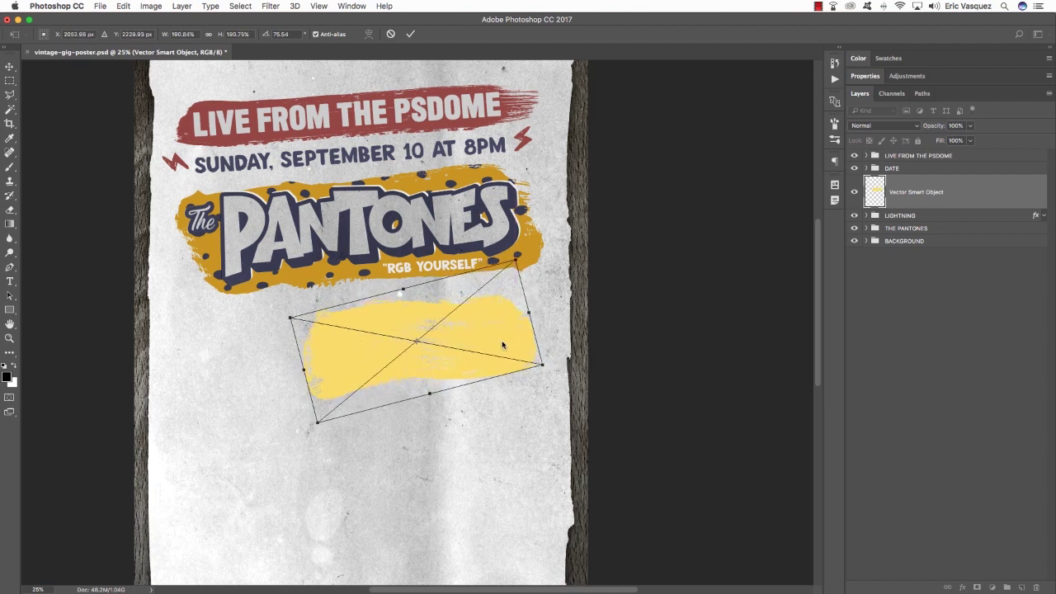
key(Return)
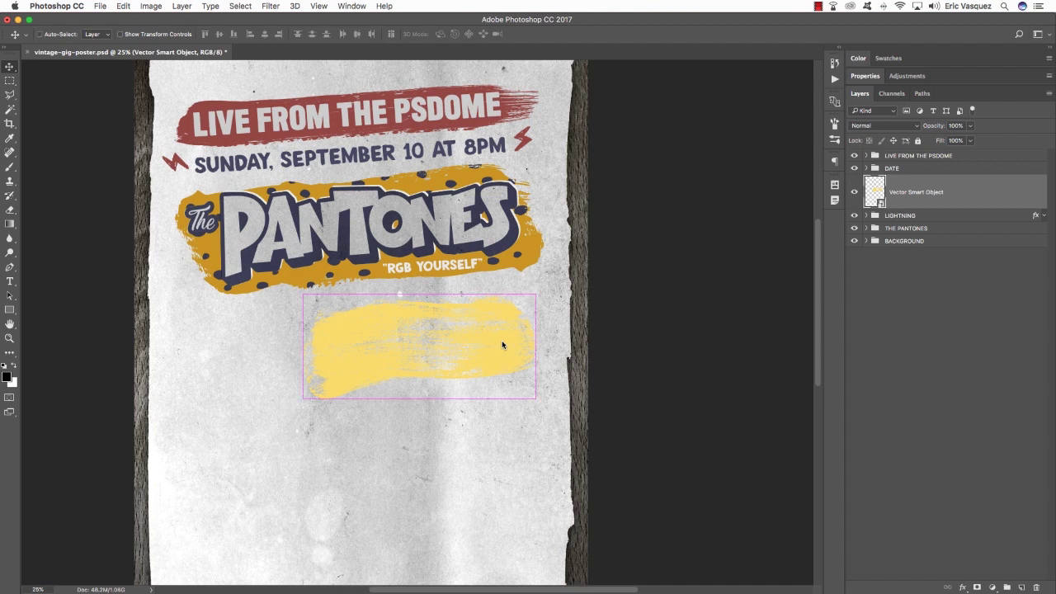
Duplicate the splash, widen the copy leftward, tilt it more and raise it.
key(ctrl+j)
scroll(502, 345, right, 1)
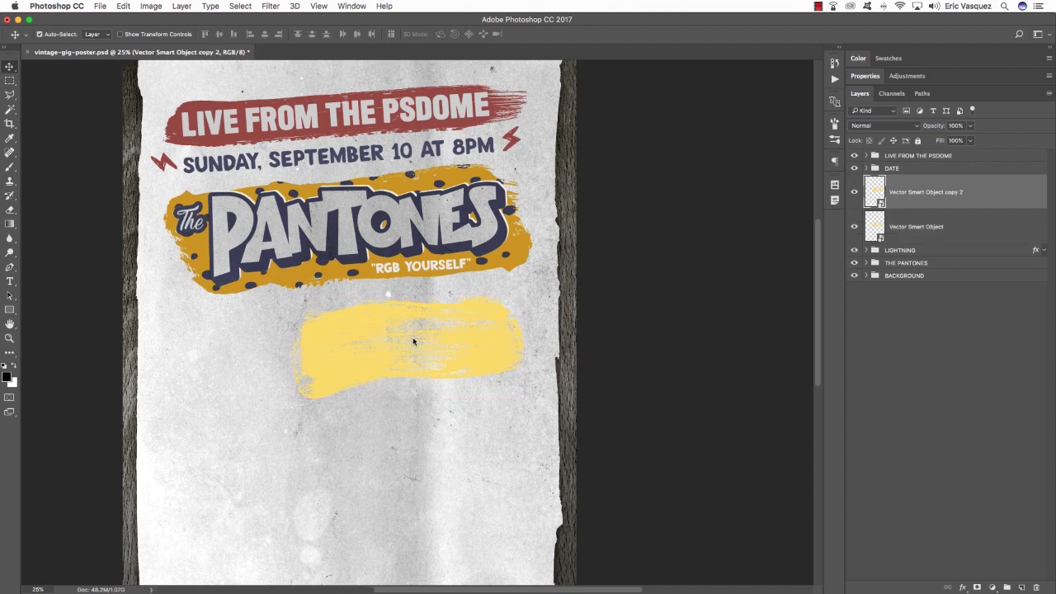
key(ctrl+t)
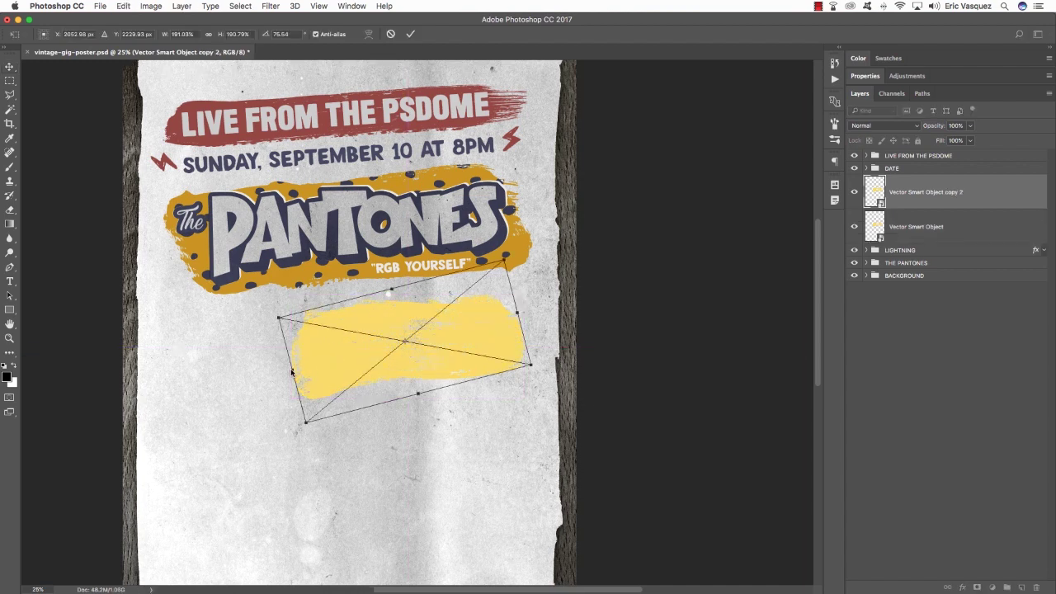
drag(291, 372, 175, 381)
drag(493, 410, 493, 412)
drag(443, 349, 443, 336)
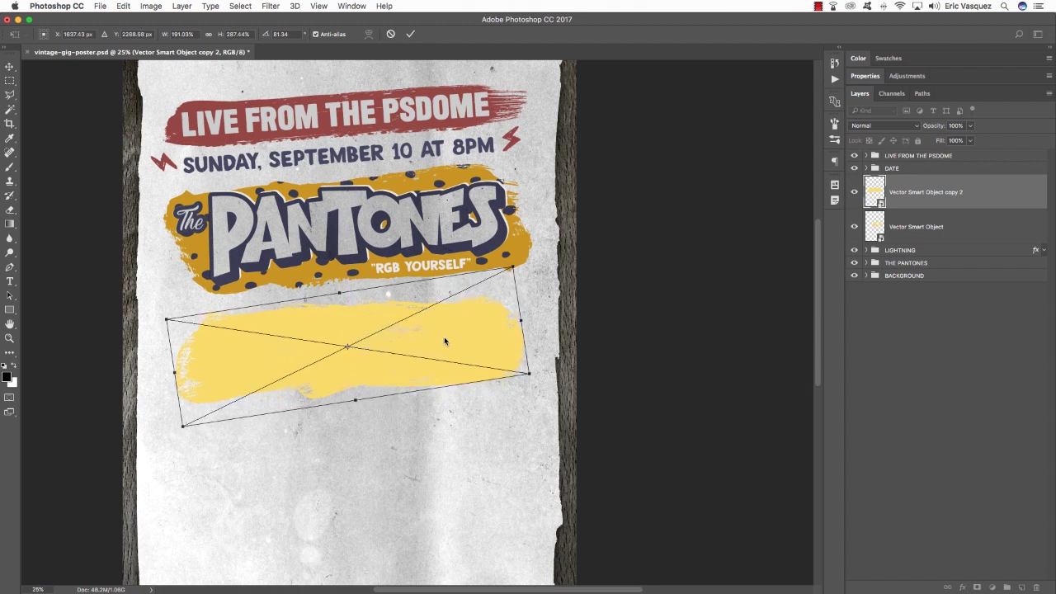
key(Return)
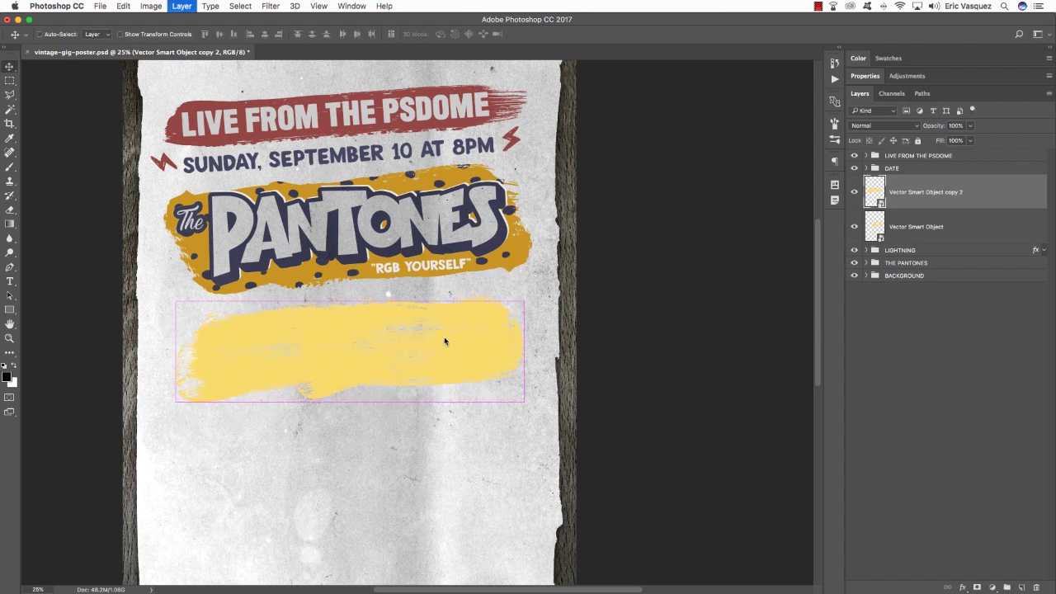
Add a third splash copy narrowed from both sides and shifted slightly.
key(super+j)
key(super+t)
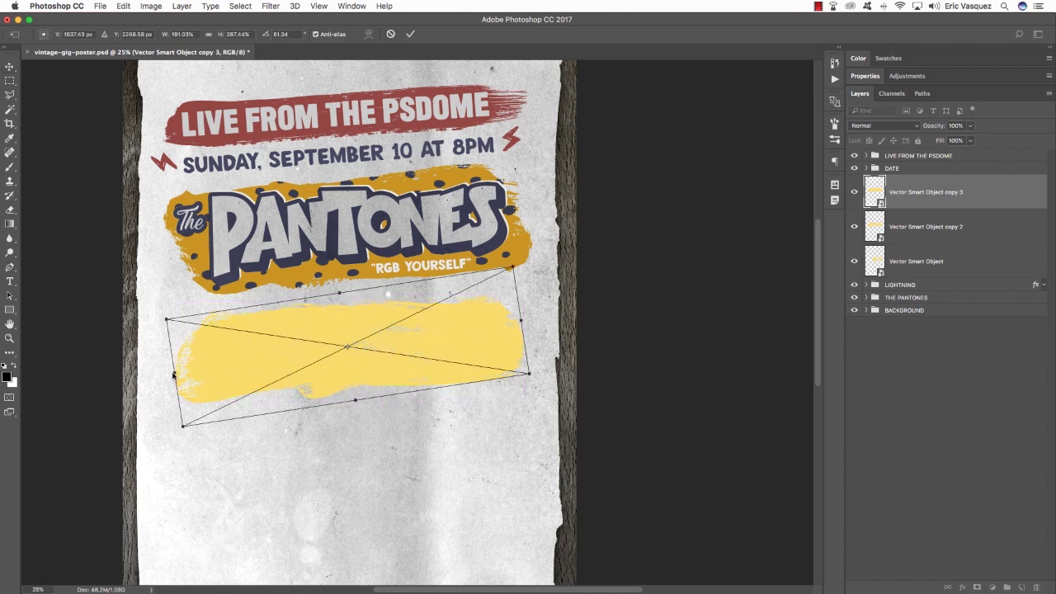
drag(173, 375, 252, 363)
drag(438, 334, 446, 333)
drag(532, 327, 513, 328)
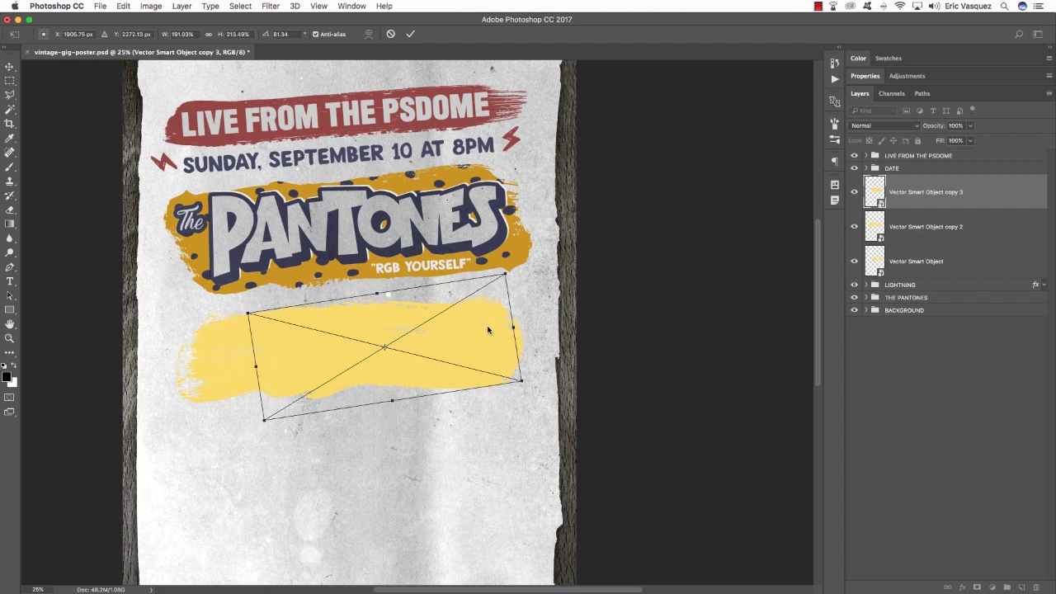
key(Return)
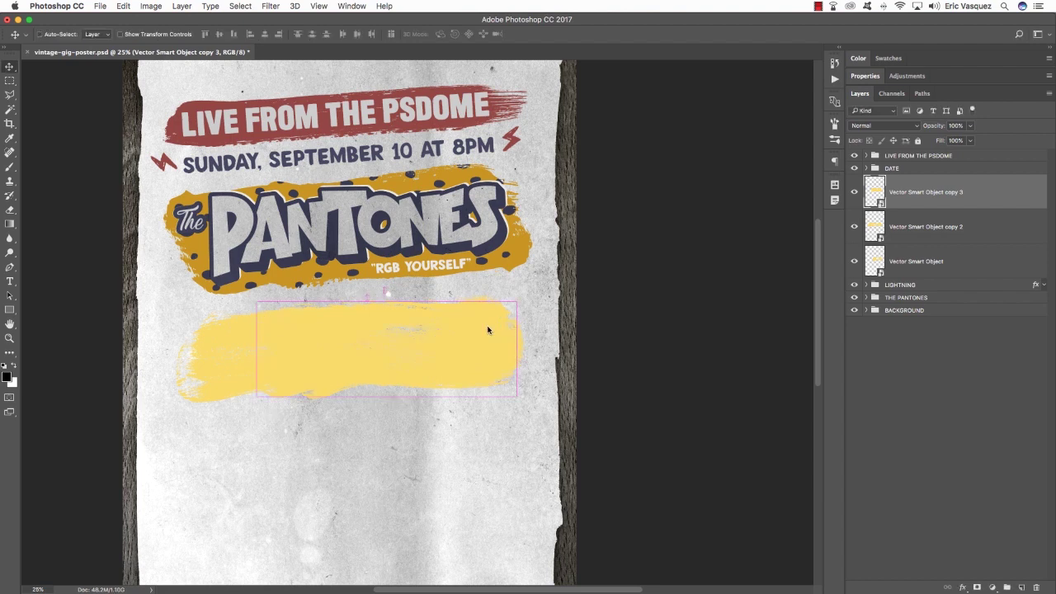
key(super+Tab)
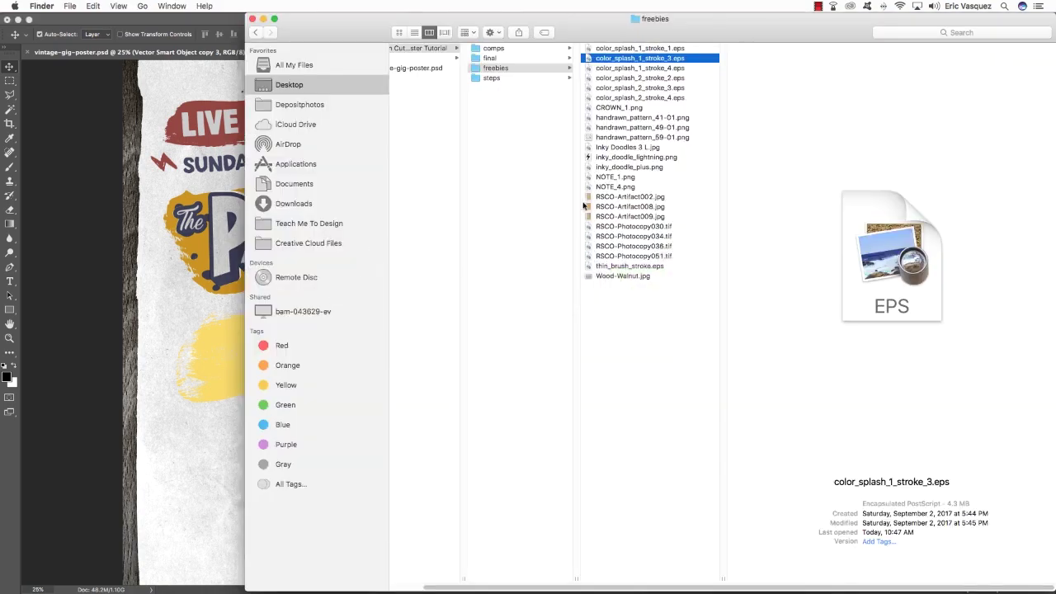
Copy the color_splash_2_stroke_2.eps artwork in Illustrator, close its documents, and paste into Photoshop.
click(640, 79)
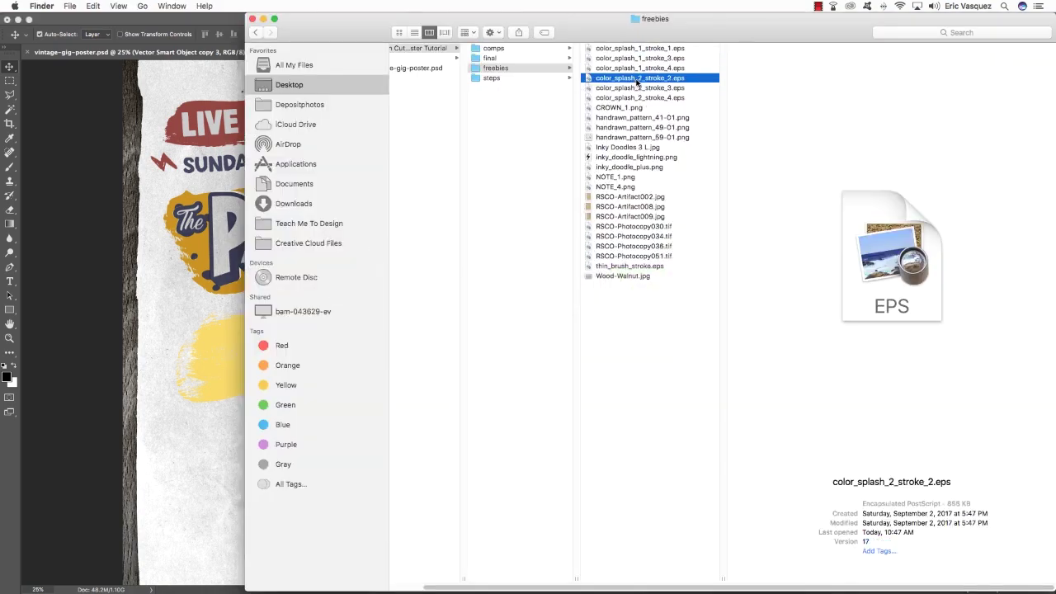
click(495, 567)
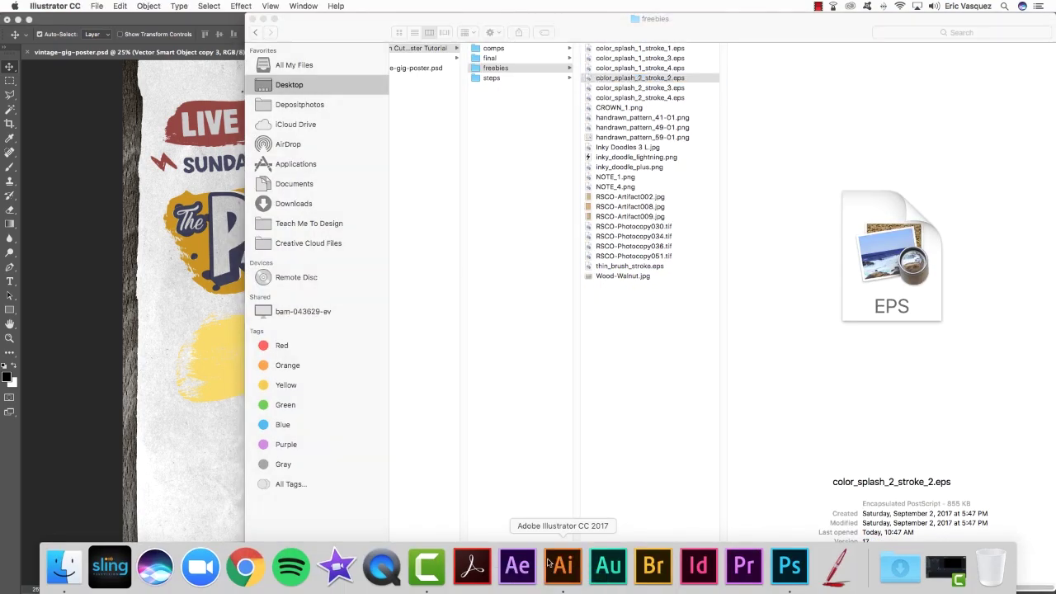
key(super+a)
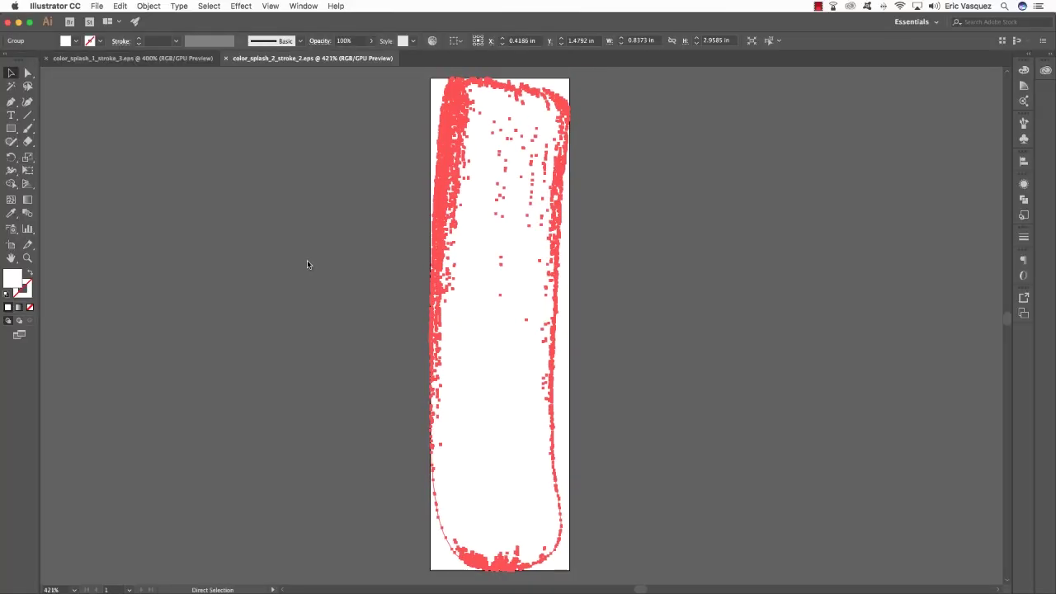
key(super+w)
key(super+w)
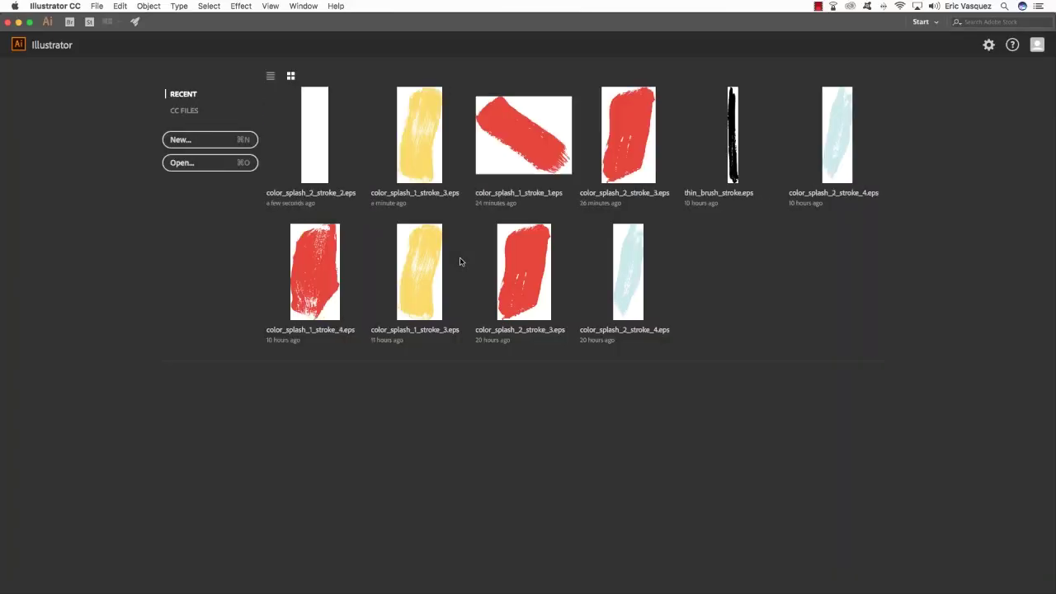
key(super+Tab)
key(super+Tab)
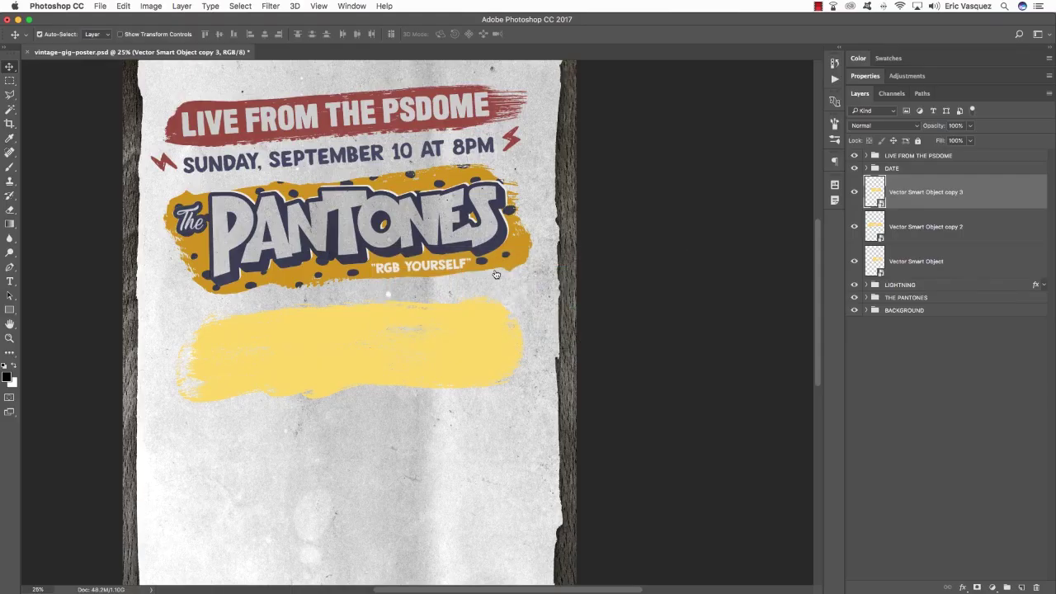
key(super)
key(super+v)
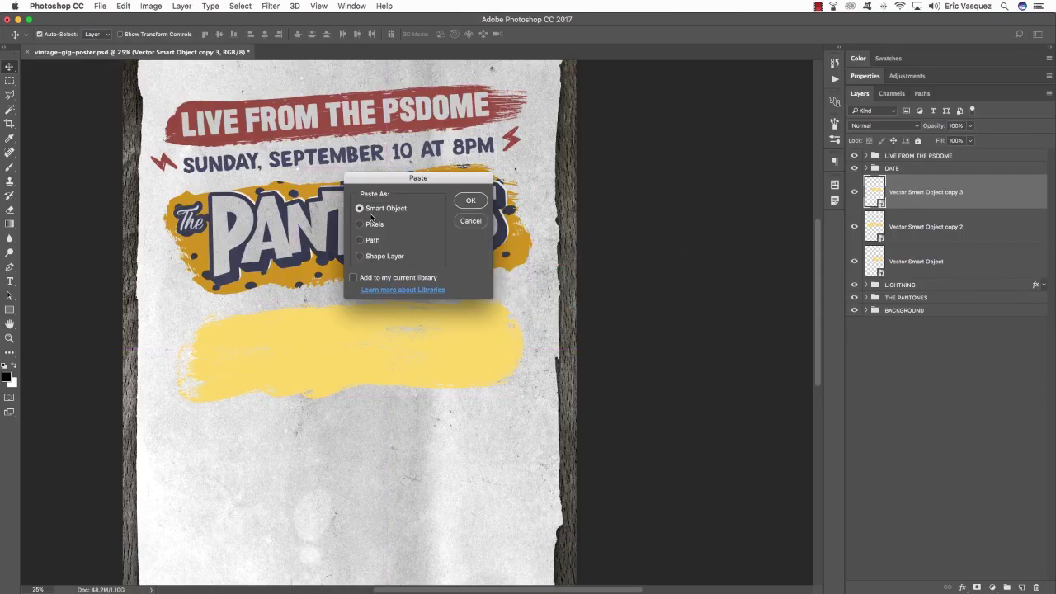
Paste the stroke as a Smart Object, rotate it level and widen it over the yellow band.
click(476, 203)
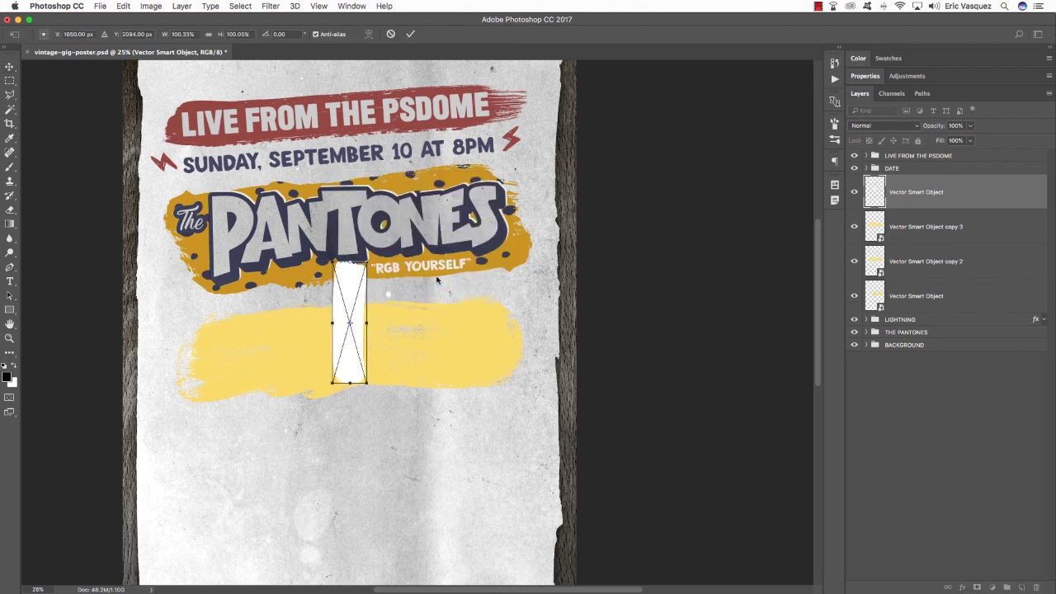
mouse_move(482, 276)
mouse_down()
mouse_move(449, 330)
mouse_move(451, 367)
mouse_move(189, 355)
mouse_move(210, 293)
mouse_move(237, 260)
mouse_up()
mouse_move(413, 337)
mouse_down()
mouse_move(497, 382)
mouse_move(527, 376)
mouse_move(479, 339)
mouse_move(476, 348)
mouse_up()
drag(557, 347, 544, 325)
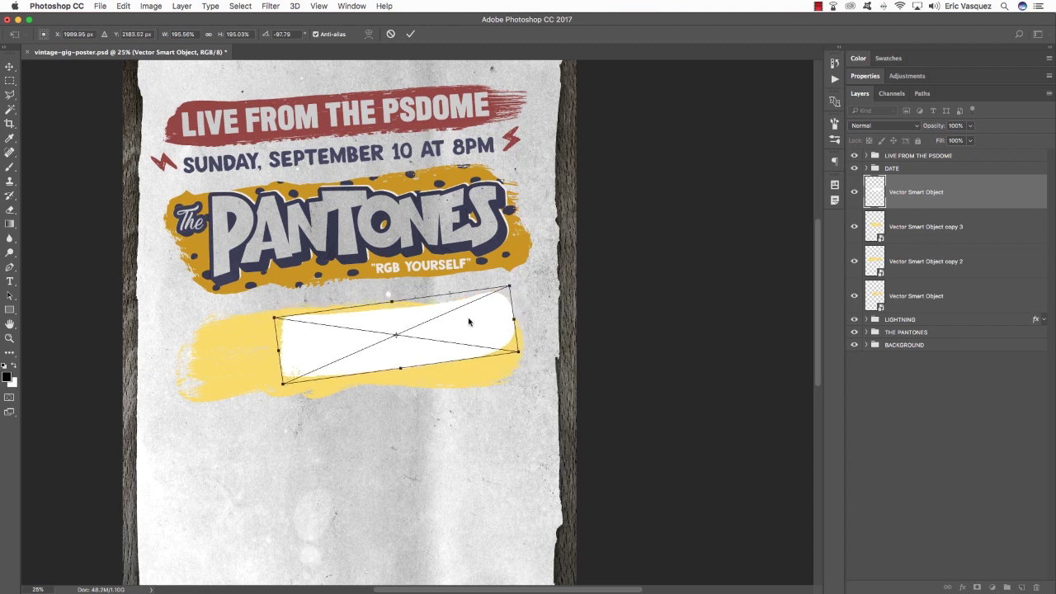
Flip the stroke vertically, fine-tune its angle and position, then select the four stroke layers.
right_click(471, 321)
click(436, 330)
right_click(470, 332)
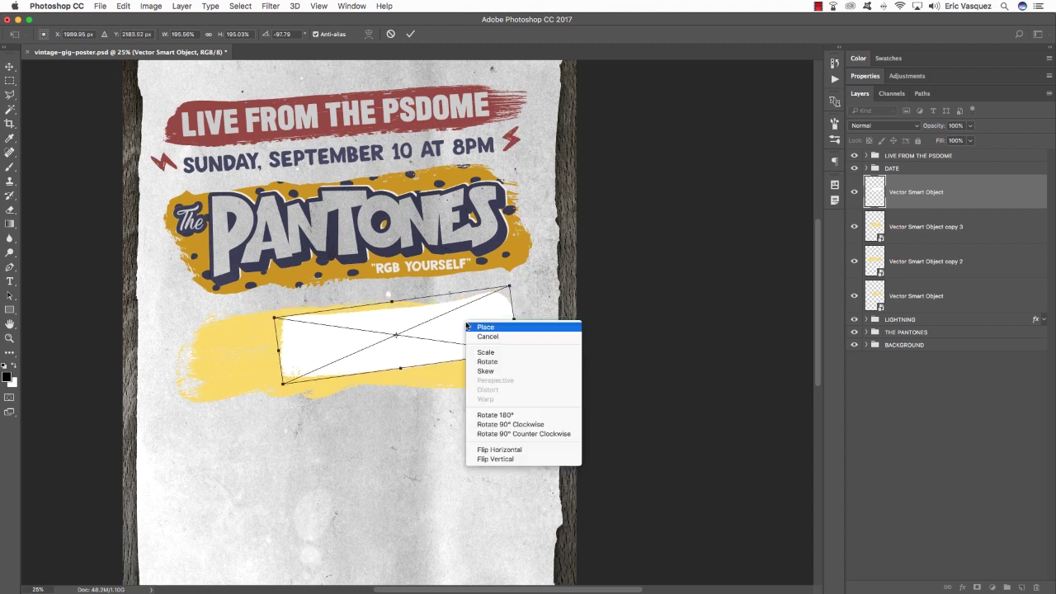
click(491, 457)
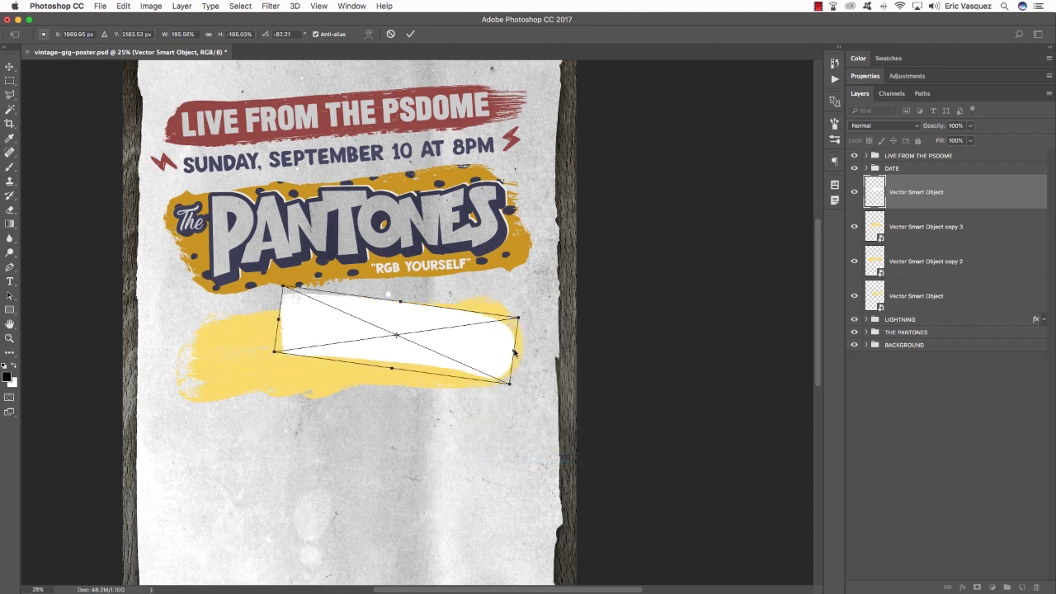
drag(539, 343, 517, 289)
mouse_move(489, 335)
mouse_down()
mouse_move(492, 368)
mouse_move(489, 336)
mouse_up()
key(Return)
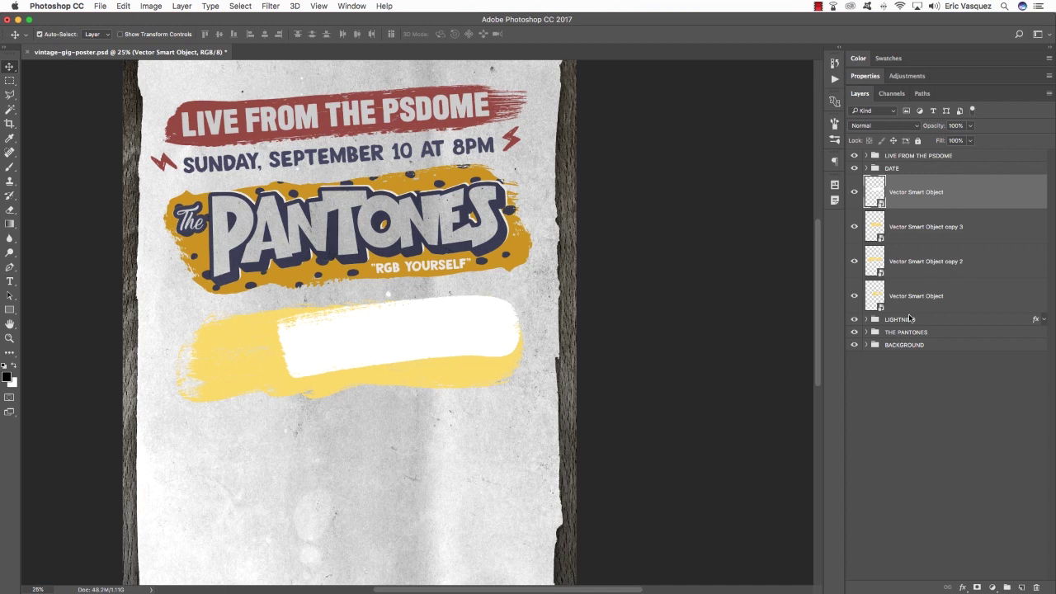
shift+click(951, 296)
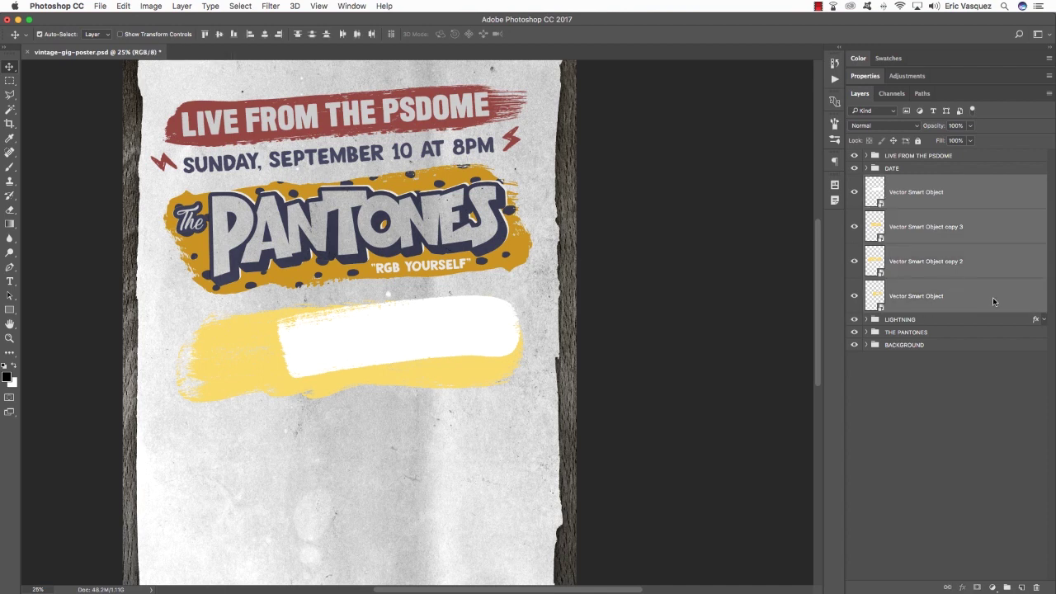
Group the four stroke layers into a group named BRUSH STROKES.
key(super+g)
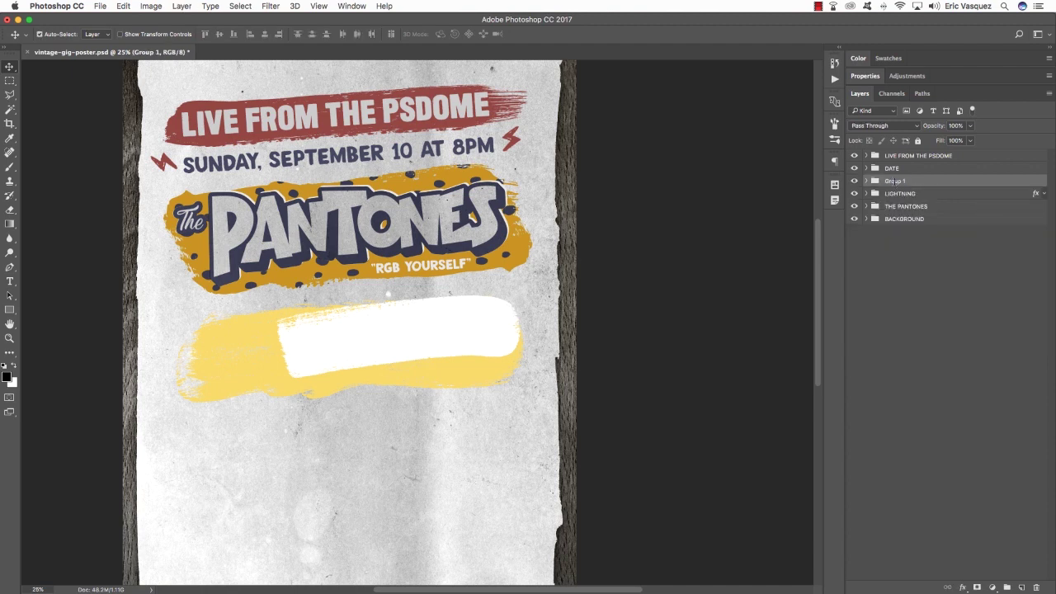
text(BRUSH STROKES)
key(Return)
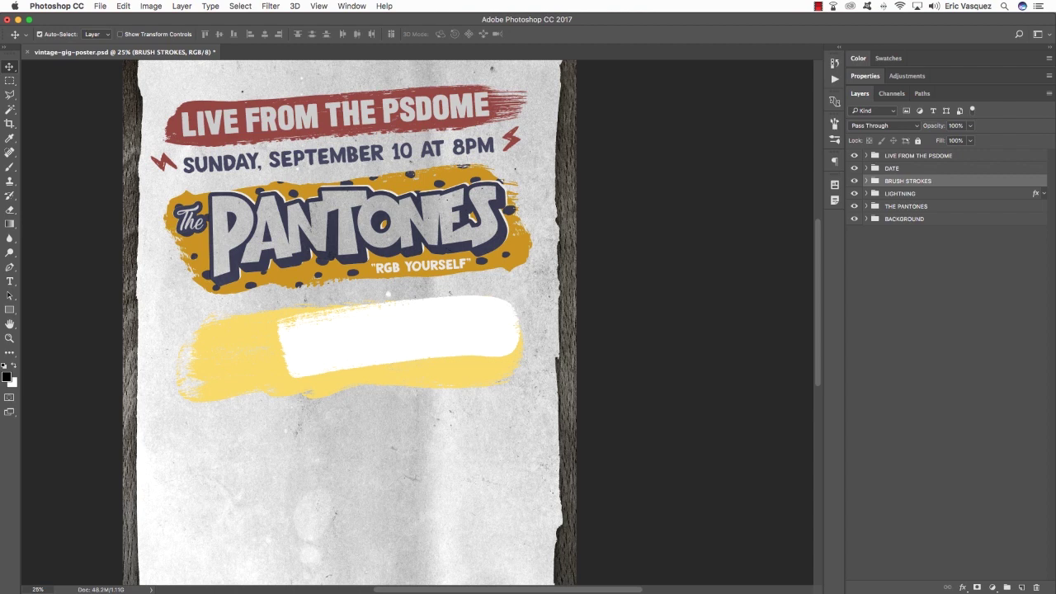
Give the BRUSH STROKES group a navy #35374c Color Overlay.
double_click(1016, 181)
drag(514, 196, 524, 183)
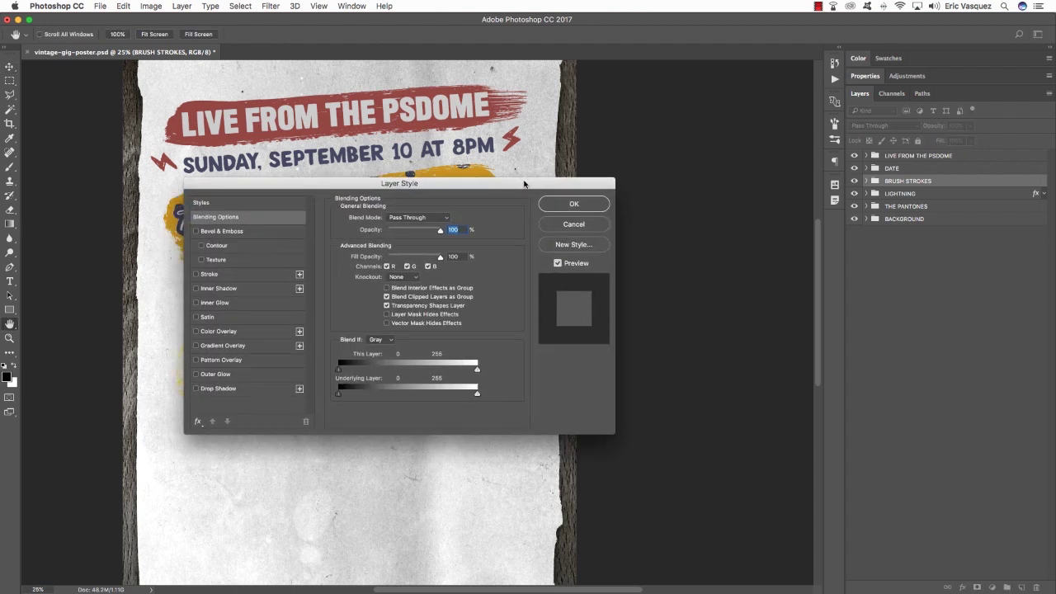
click(218, 331)
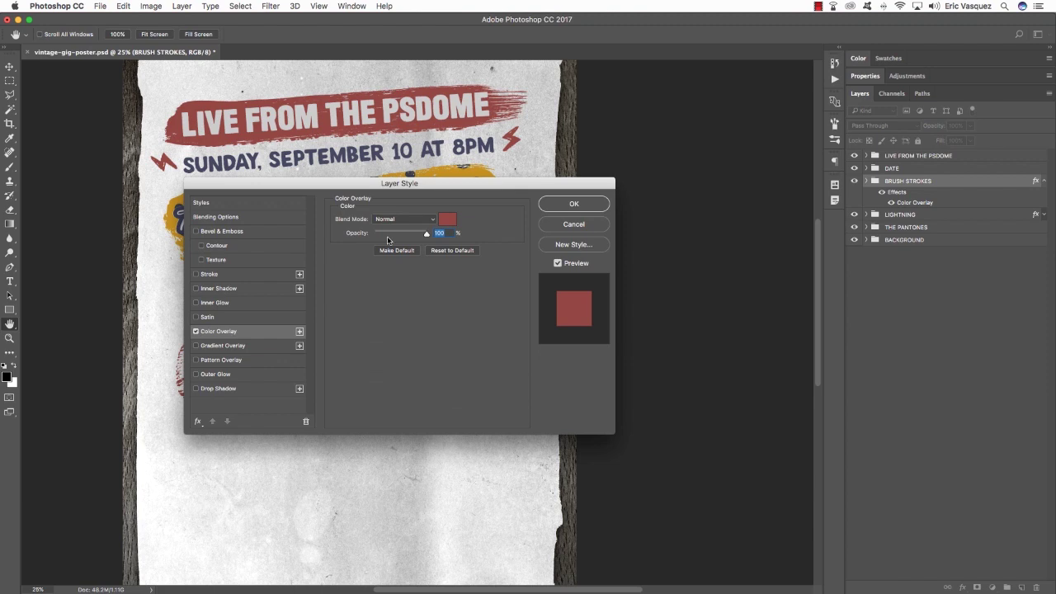
click(447, 220)
drag(435, 361, 378, 361)
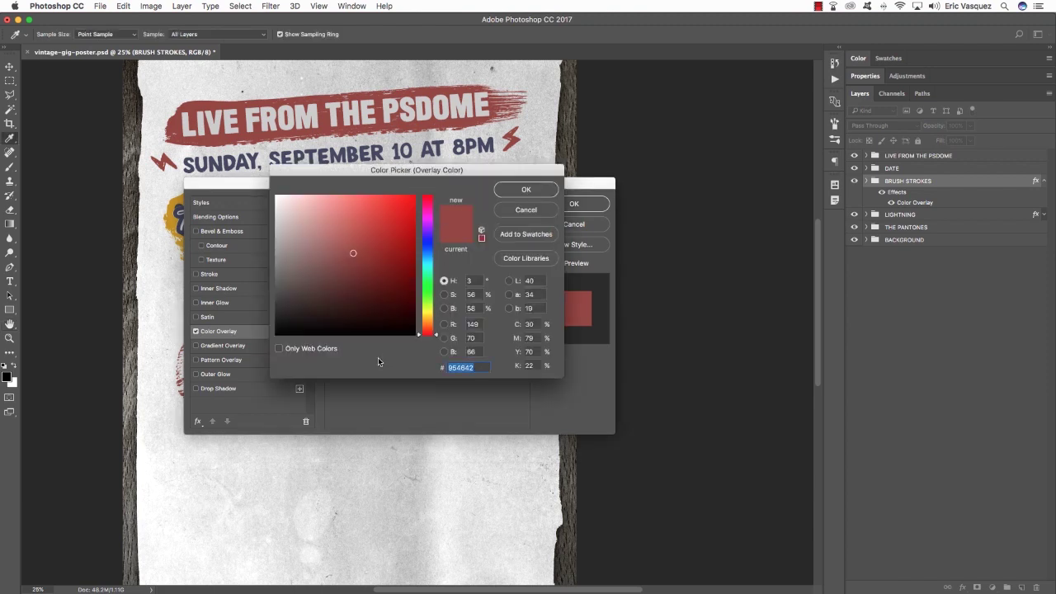
text(353)
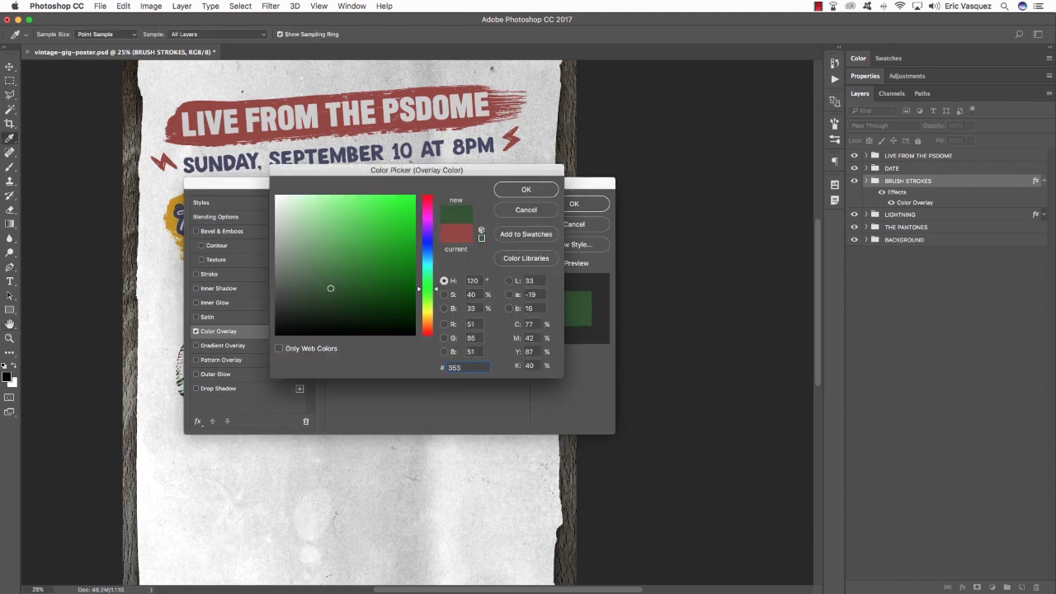
text(74c)
key(Return)
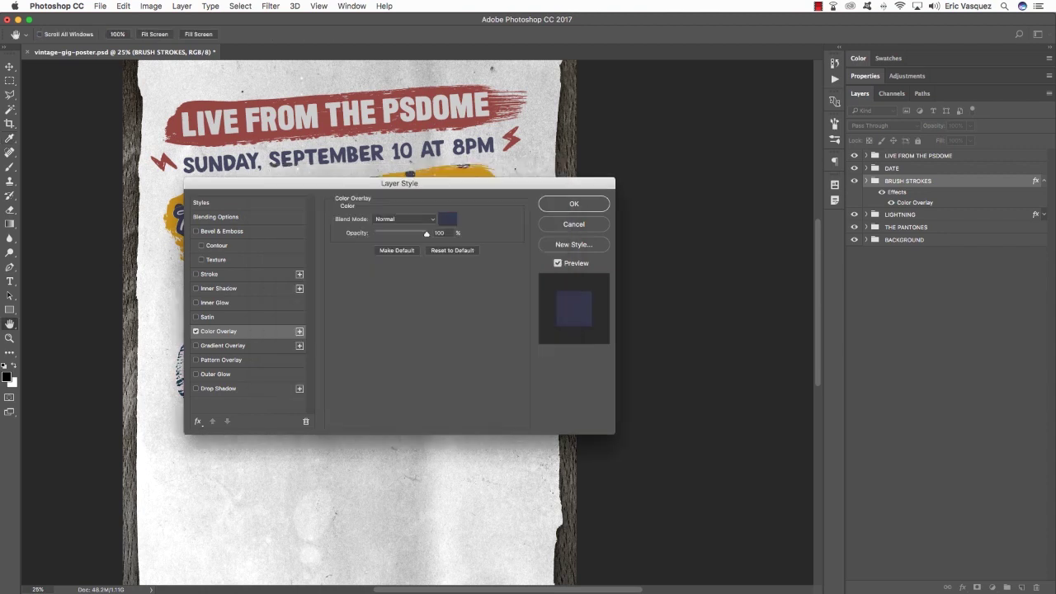
key(Return)
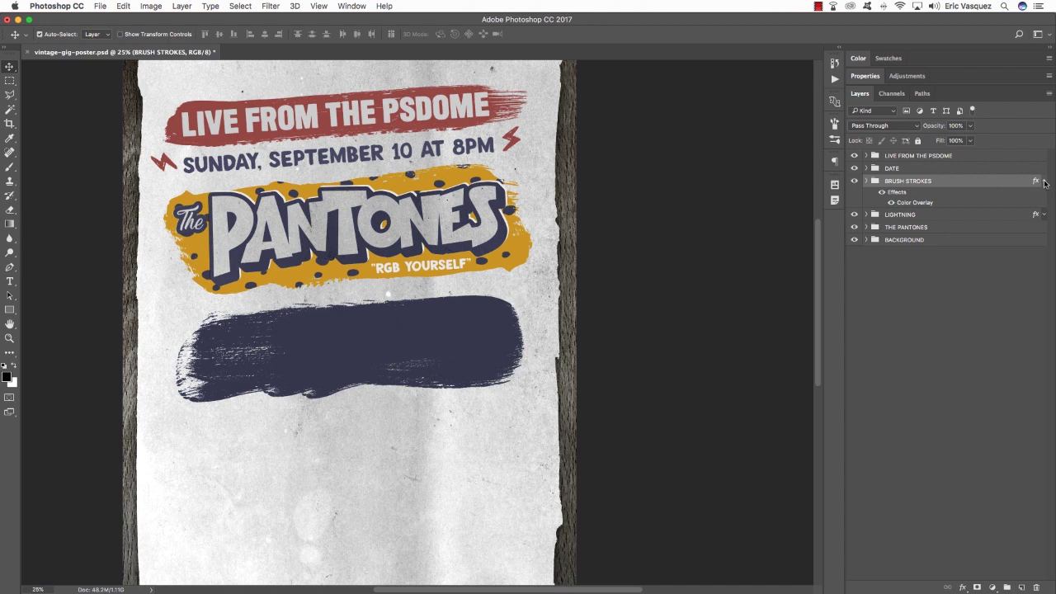
Expand BRUSH STROKES and identify the Vector Smart Object copy 2 and copy 3 strokes.
click(1043, 181)
click(865, 180)
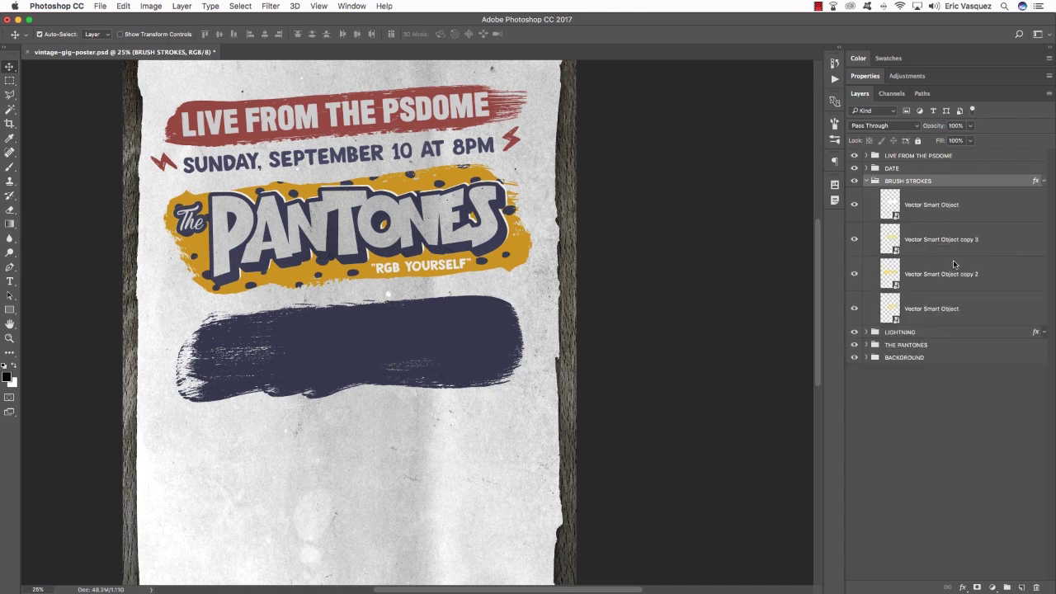
click(955, 276)
click(855, 274)
click(854, 274)
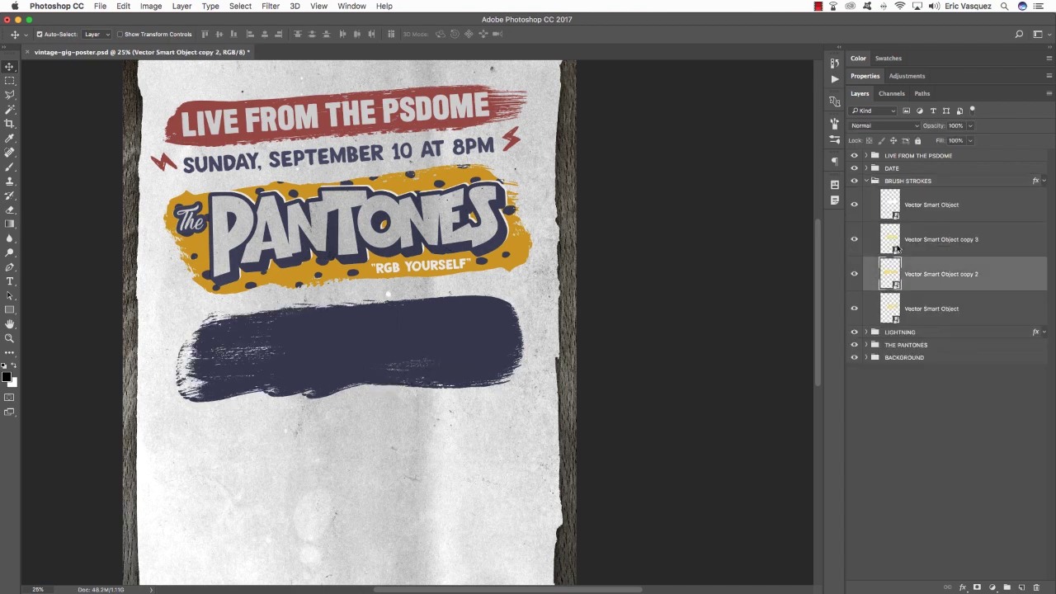
click(926, 241)
click(855, 239)
click(855, 239)
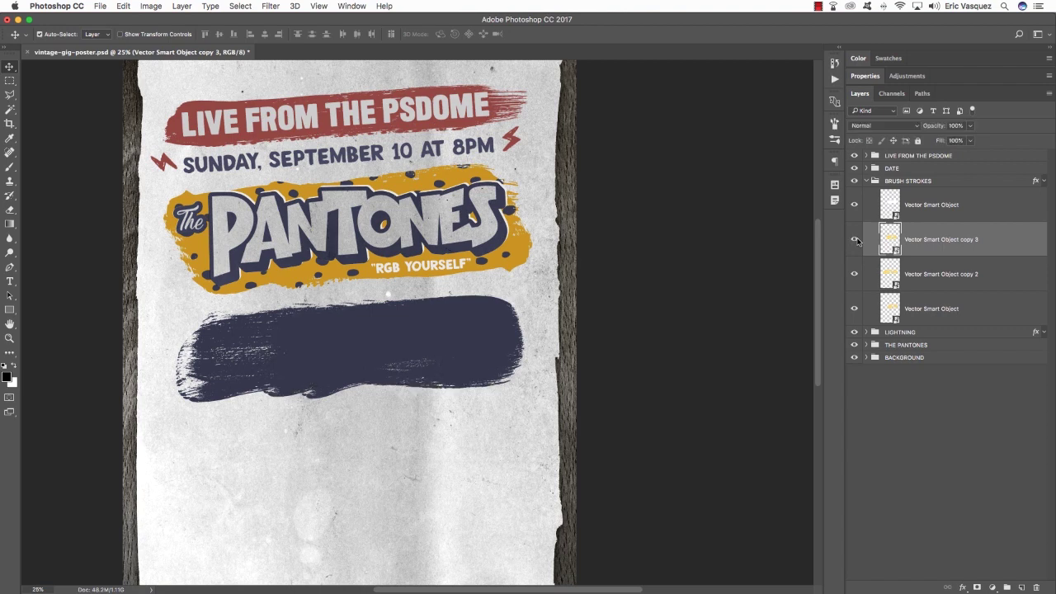
Tilt and enlarge the copy 3 stroke to widen the band's left end, then collapse the group.
key(super+t)
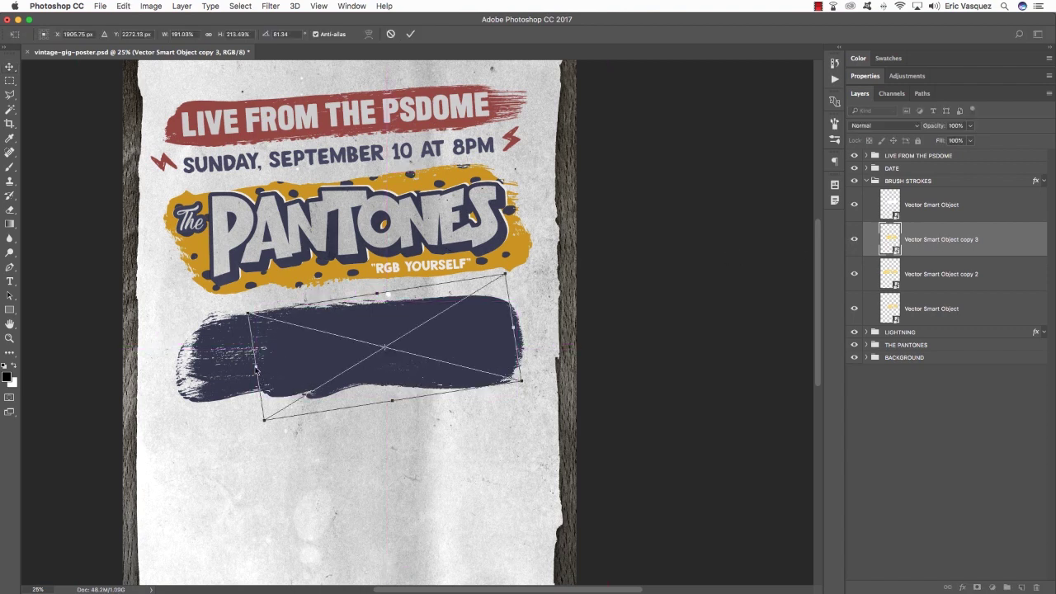
drag(258, 372, 183, 372)
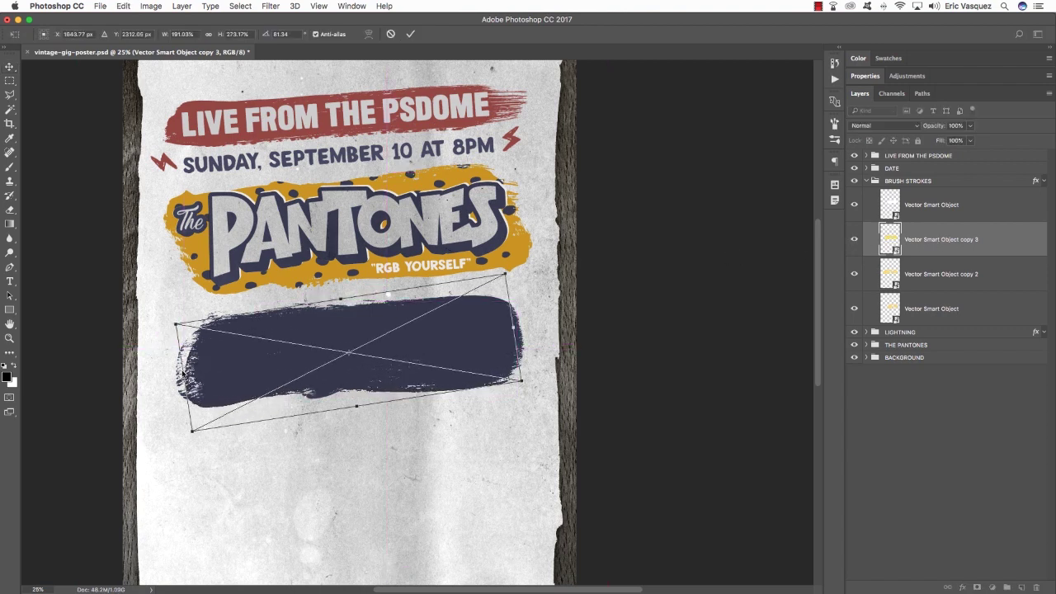
key(Return)
scroll(289, 353, left, 3)
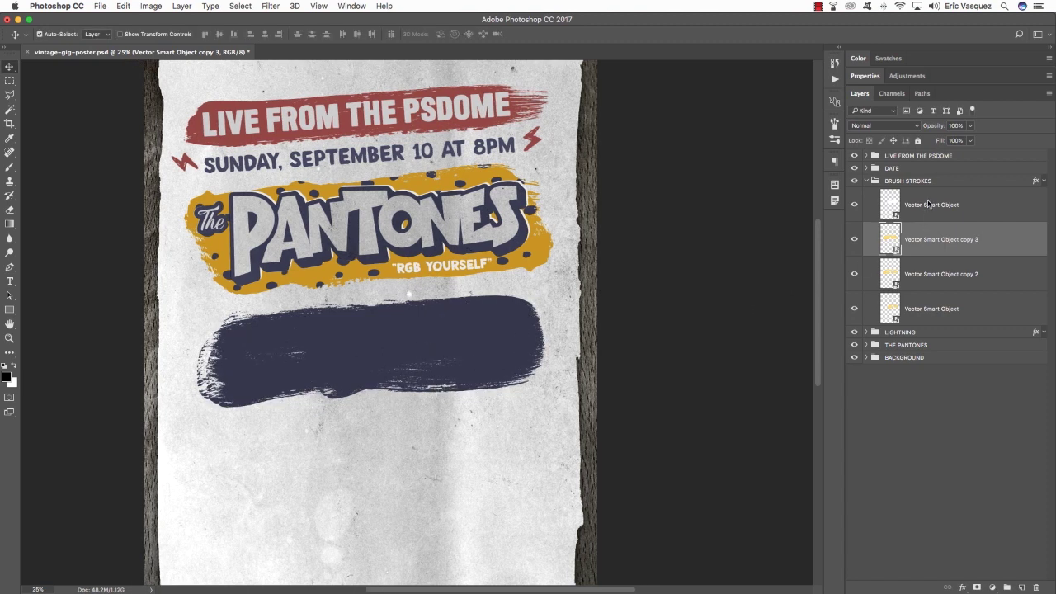
key(alt+bracketright)
key(alt+bracketright)
click(865, 179)
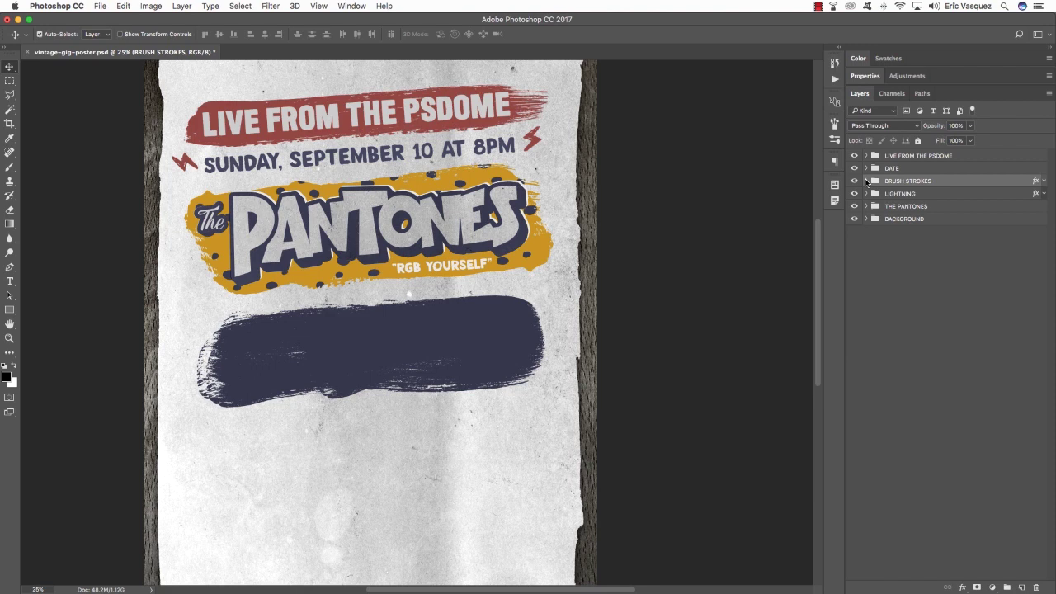
Add enlarged 'PIXEL PUSHERS' text in the Long Haired Freaky People font on a new layer.
key(super+shift+alt+n)
key(t)
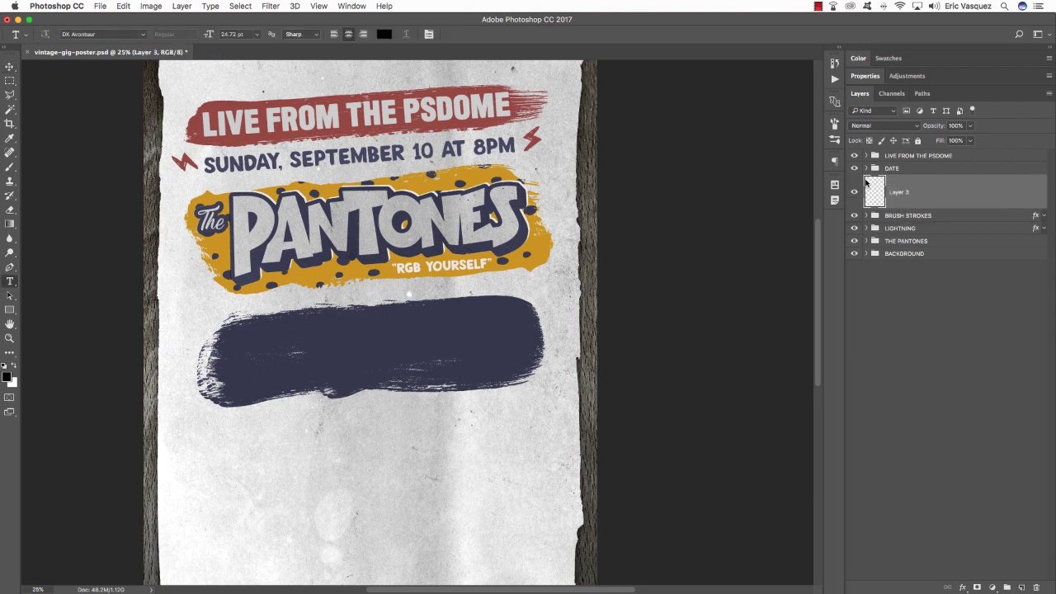
click(242, 361)
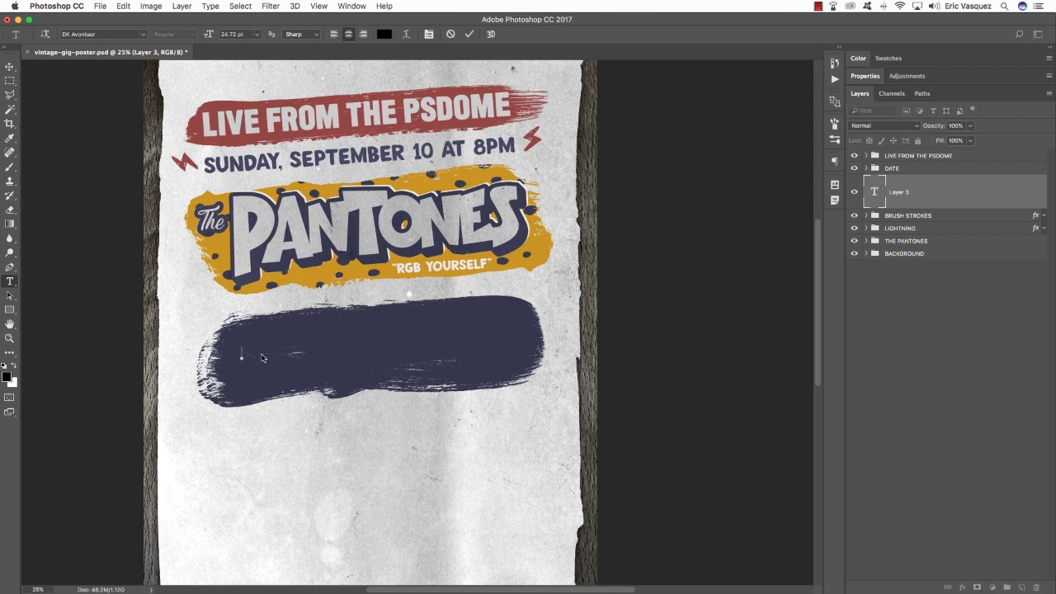
text(PIXEL PUSHERS)
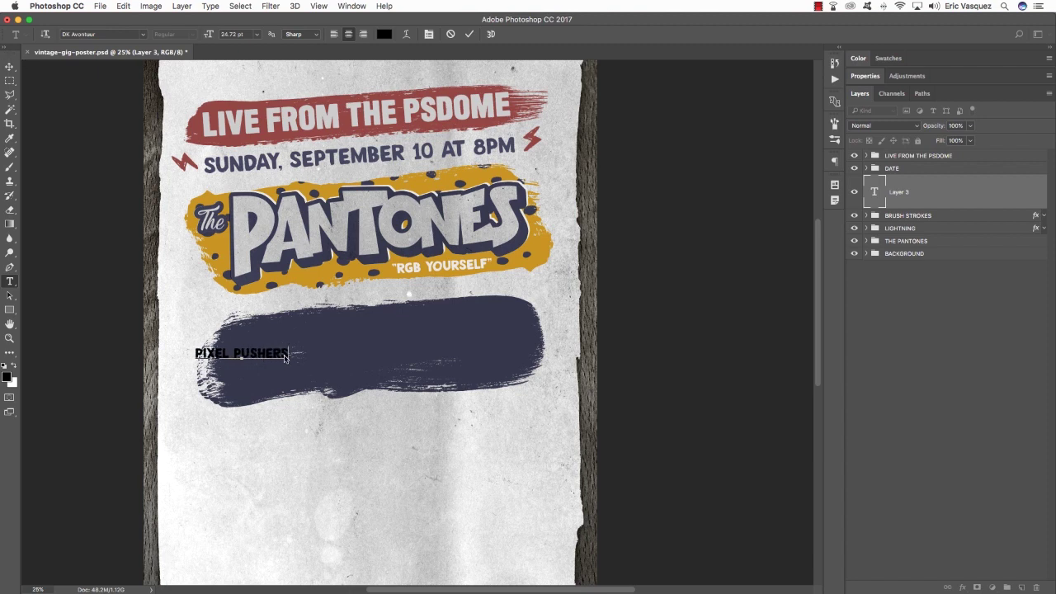
key(super+a)
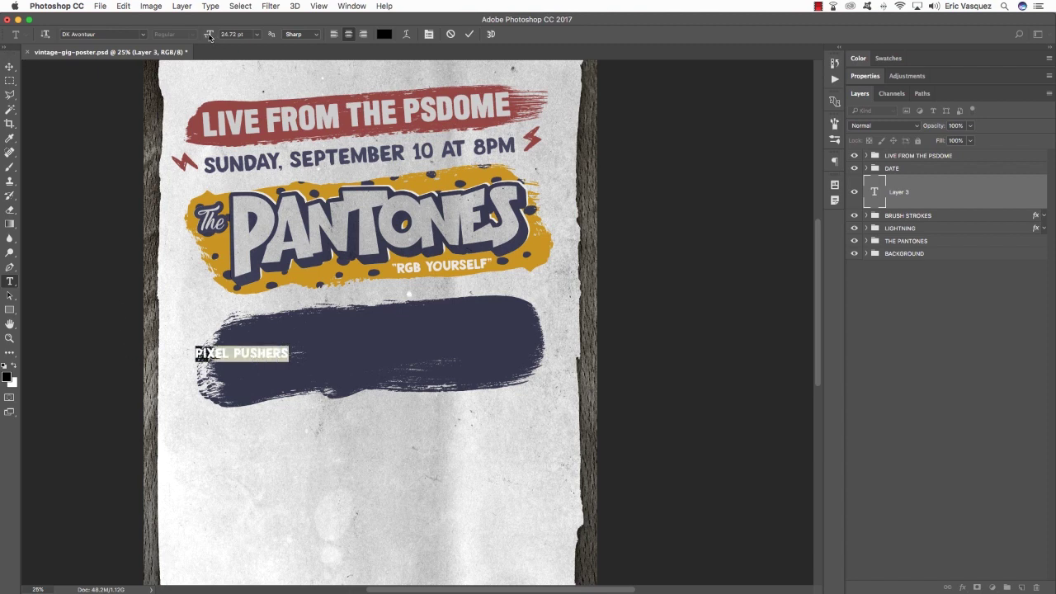
drag(209, 36, 238, 34)
key(shift+Tab)
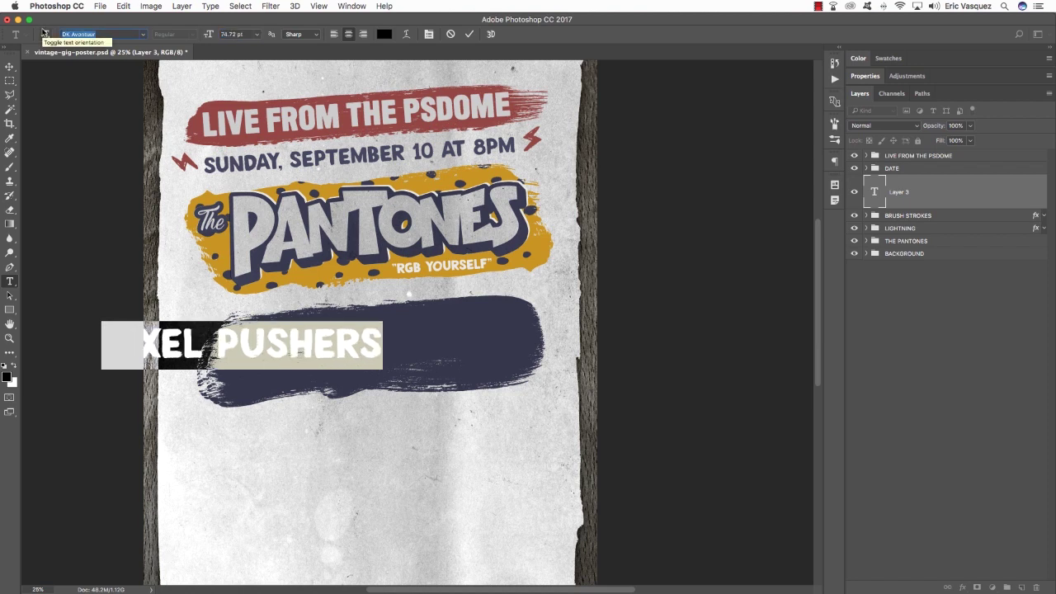
text(long hair)
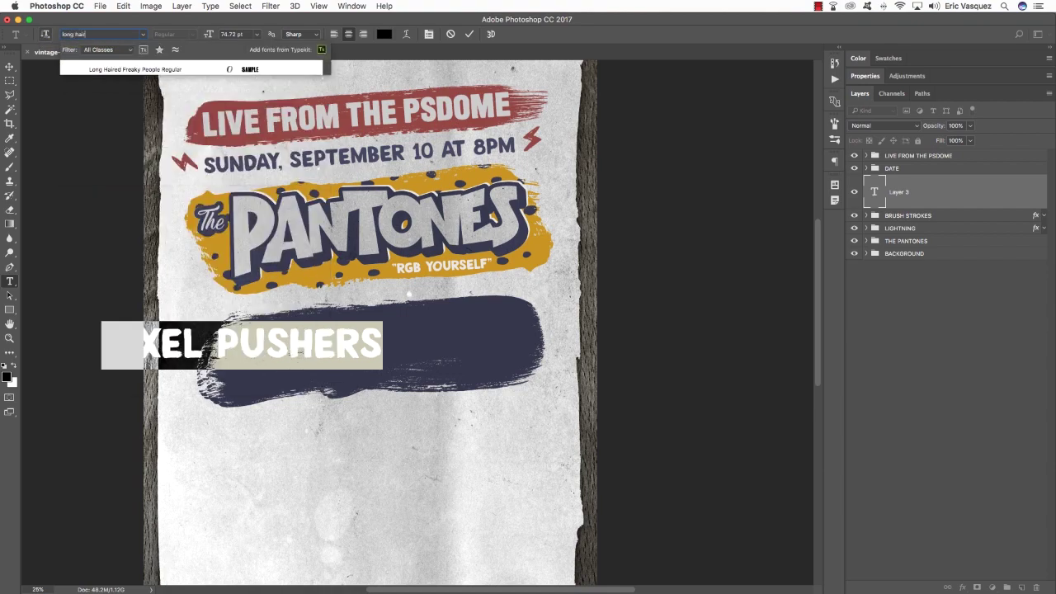
key(Return)
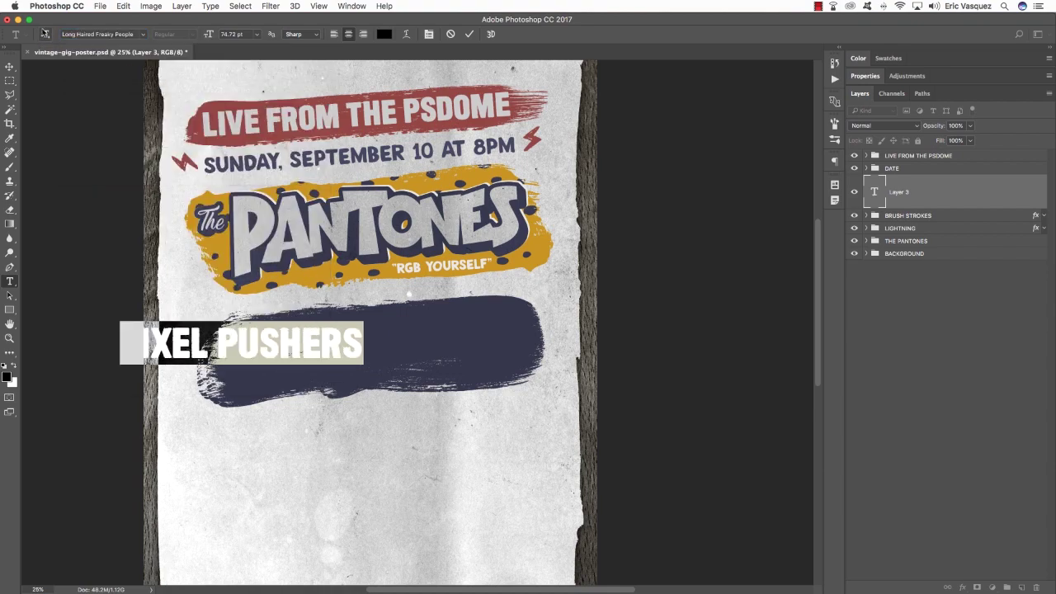
key(ctrl+Return)
Move PIXEL PUSHERS onto the navy stroke, tilted about -2.84° and scaled to about 118%.
drag(334, 340, 418, 338)
drag(500, 346, 495, 338)
drag(400, 339, 416, 343)
drag(462, 317, 503, 301)
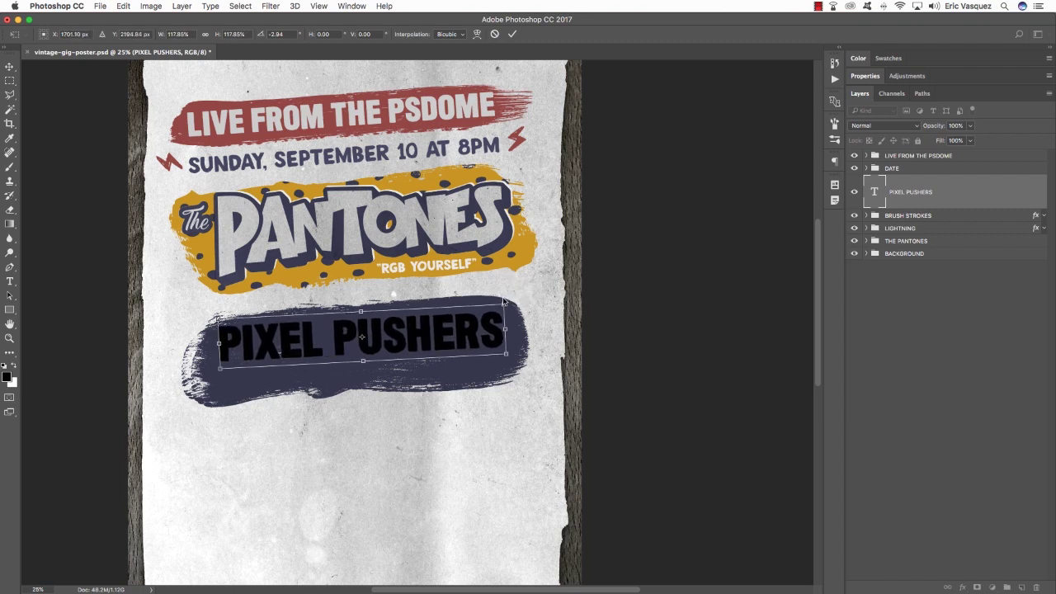
key(Return)
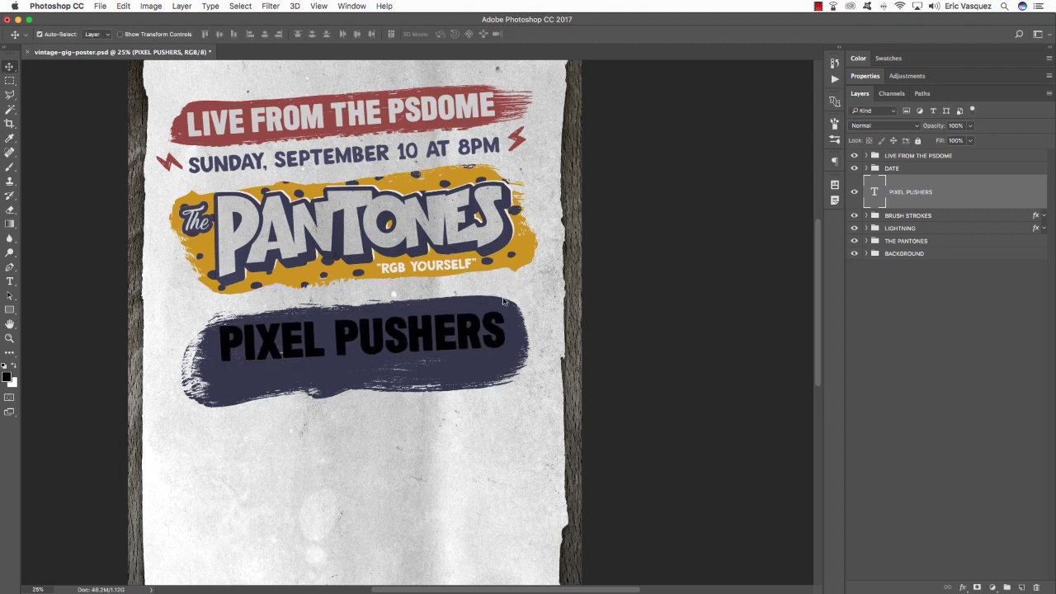
Apply a teal #4D93A7 Color Overlay to the PIXEL PUSHERS text layer.
double_click(1037, 193)
click(219, 330)
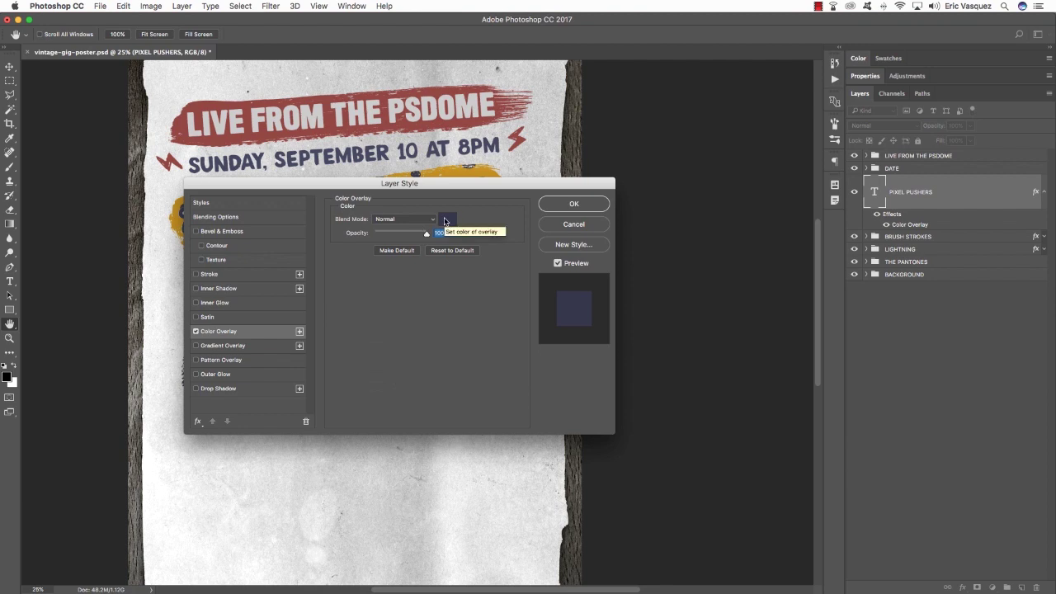
click(445, 220)
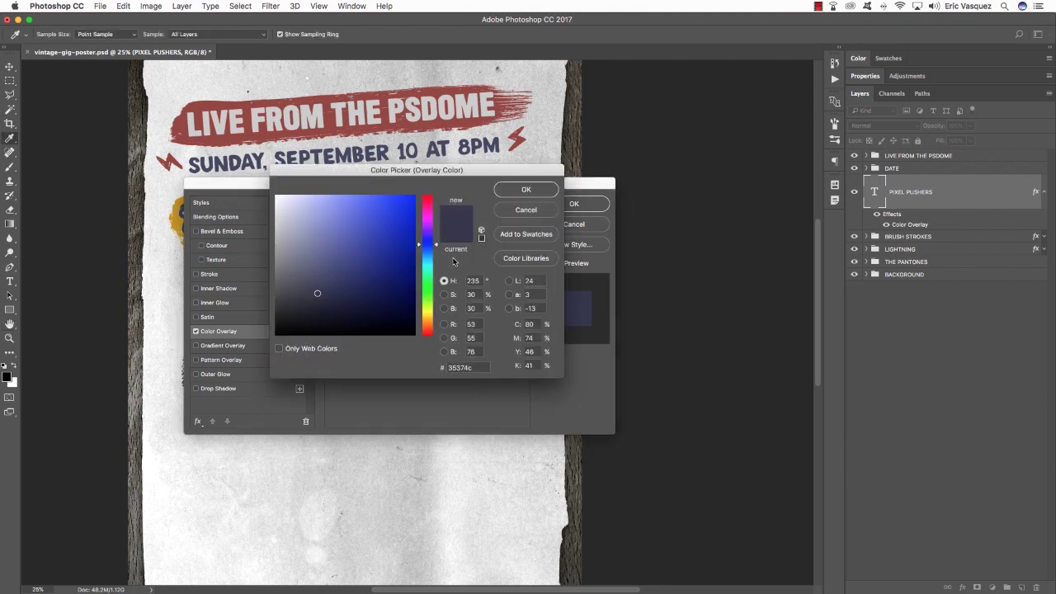
click(469, 367)
text(4D)
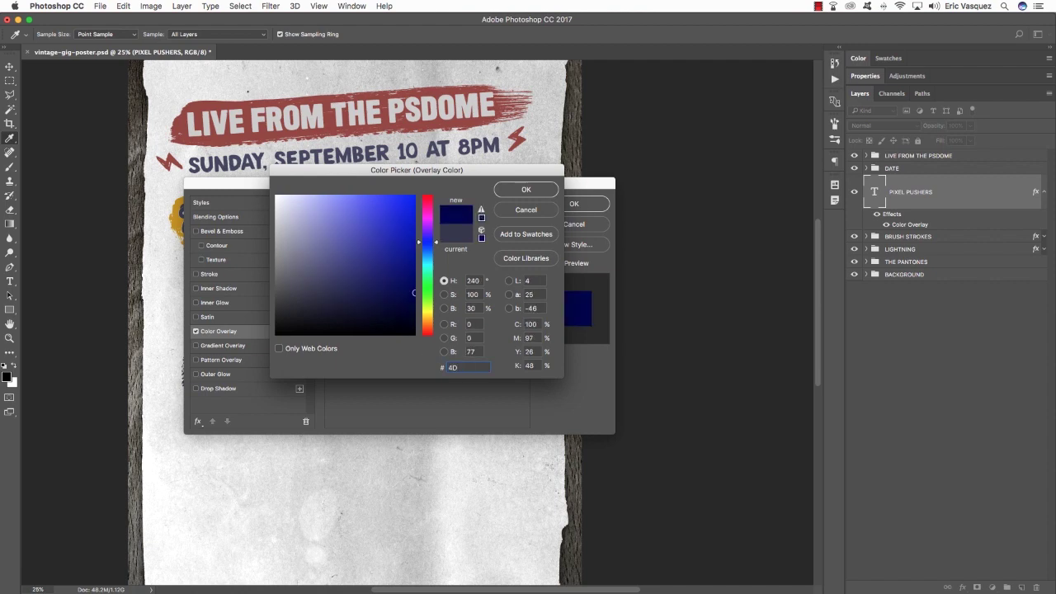
text(93)
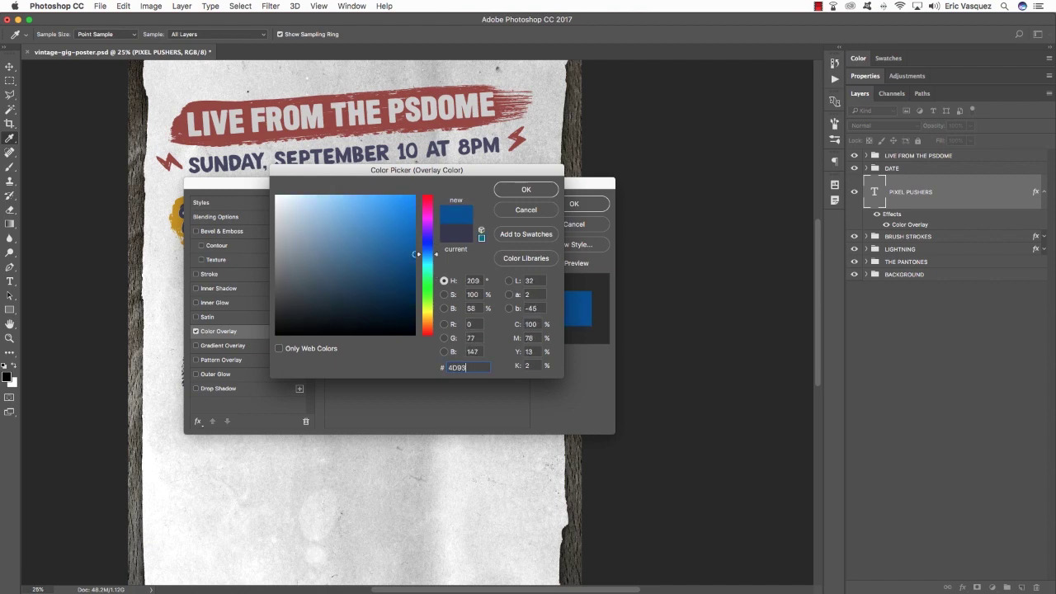
text(A7)
key(Return)
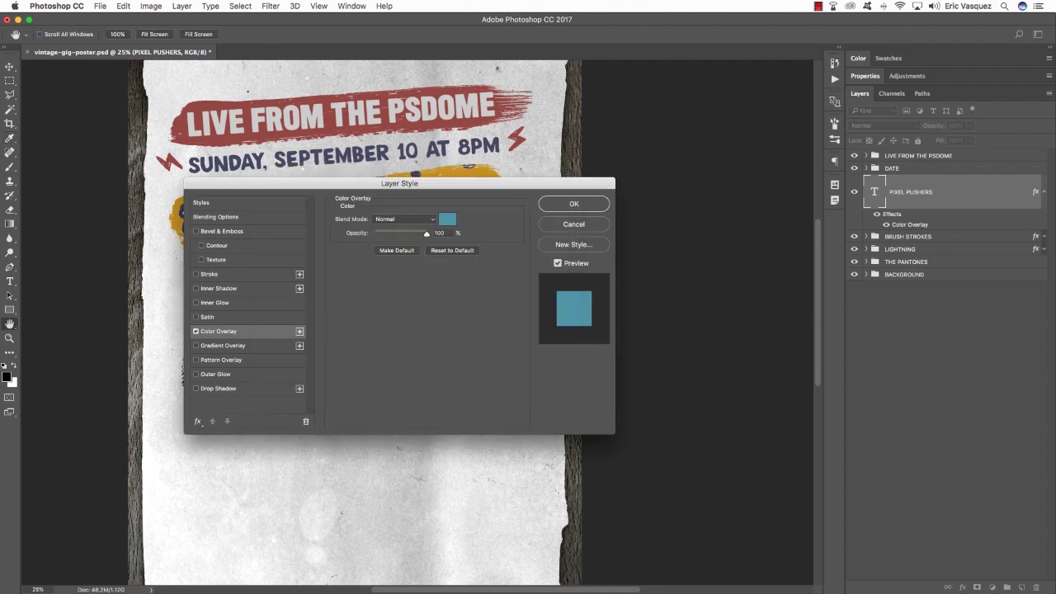
key(Return)
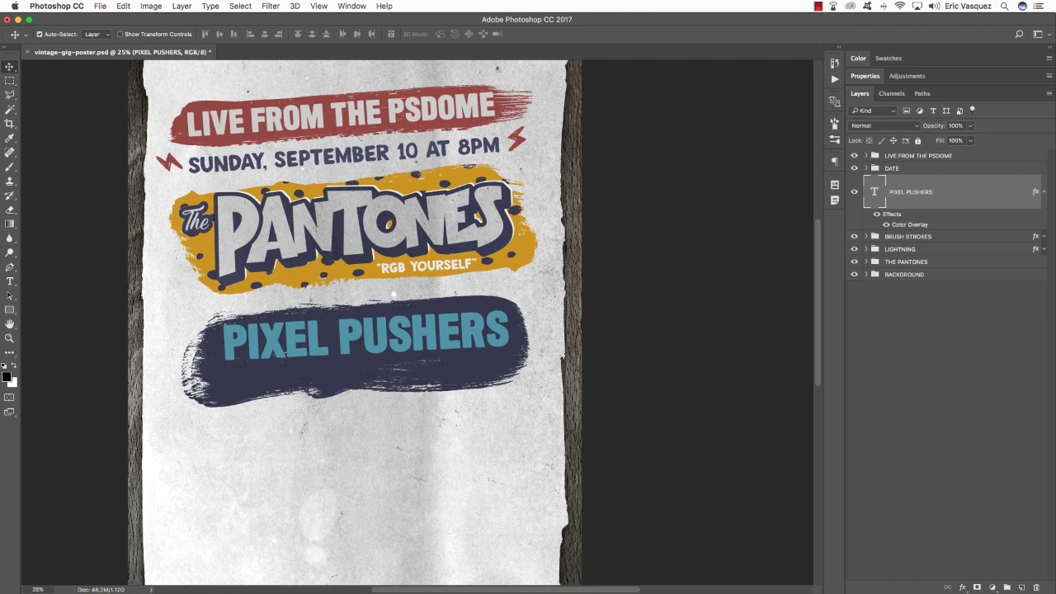
Duplicate the 'RGB YOURSELF' tagline out of THE PANTONES group, stacked just below PIXEL PUSHERS.
click(1043, 191)
click(870, 241)
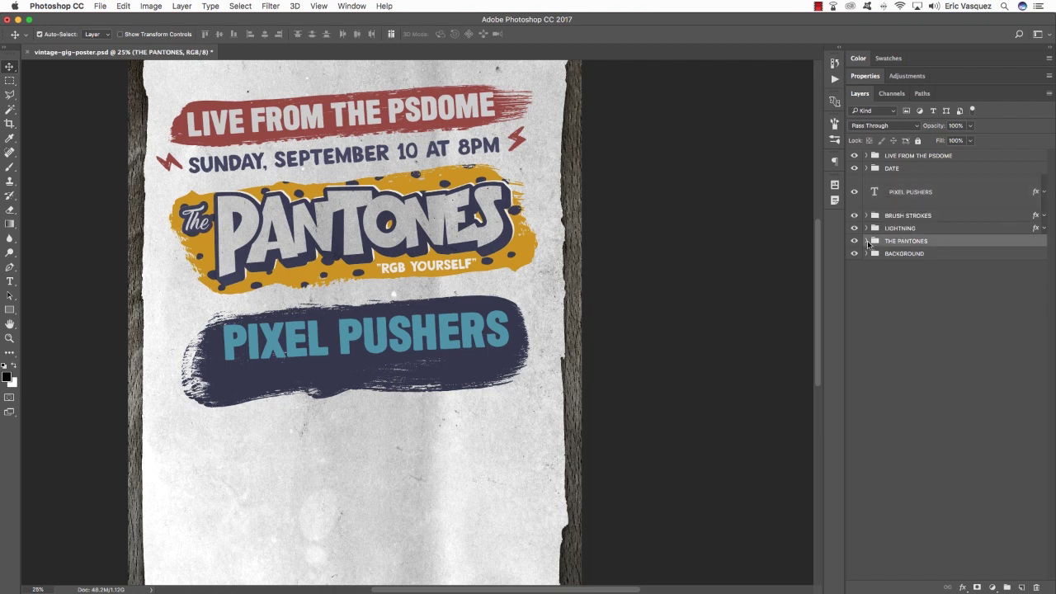
click(865, 241)
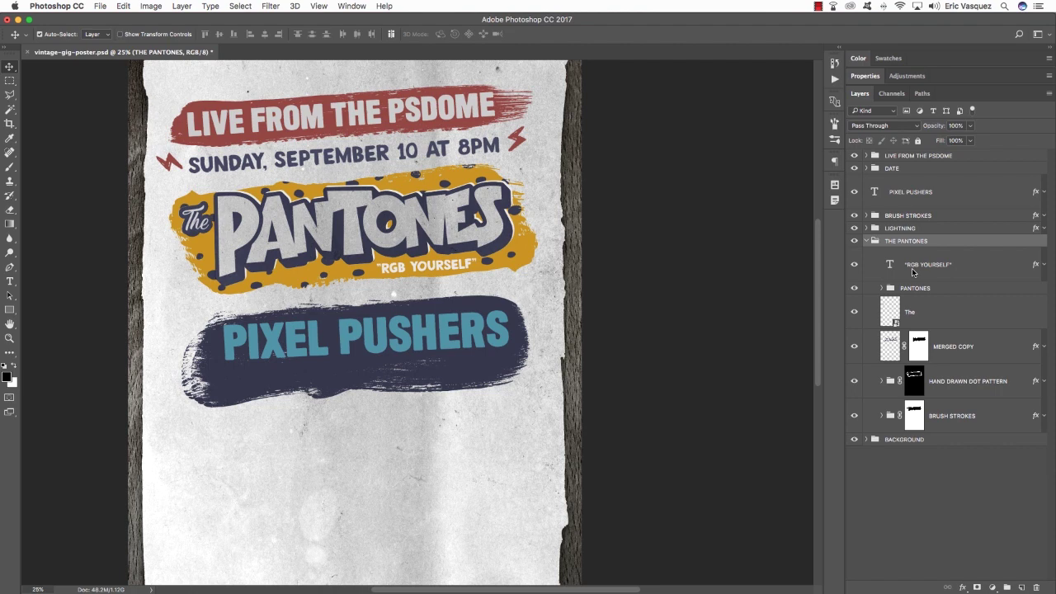
click(983, 263)
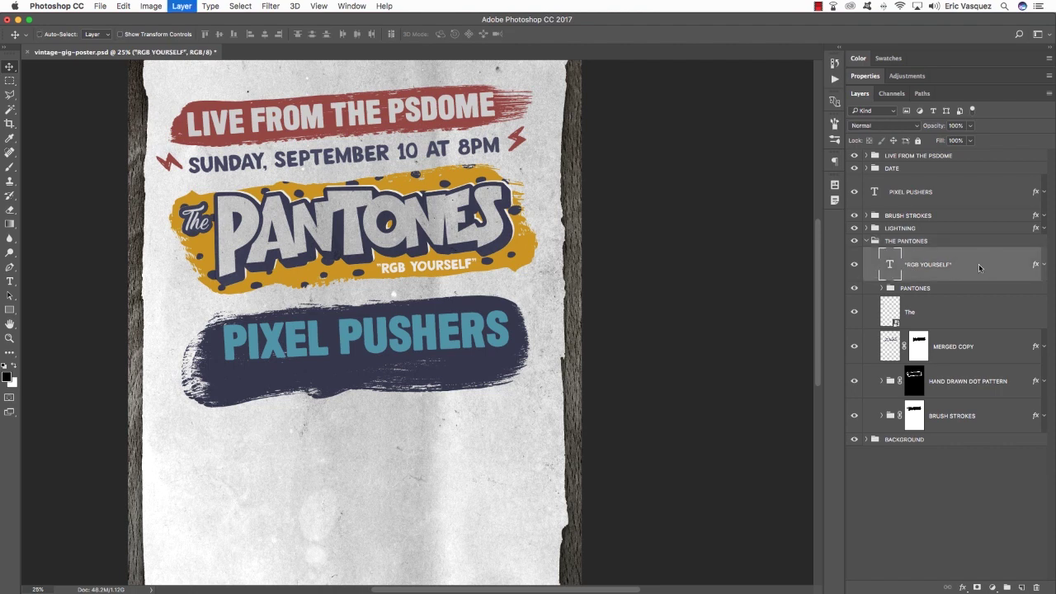
key(super+j)
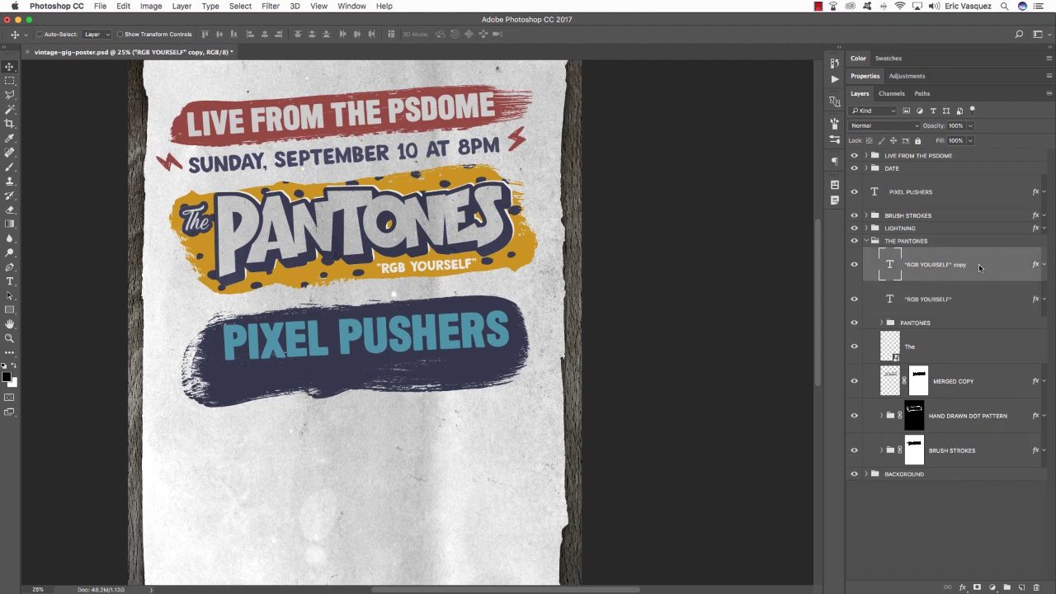
key(super+bracketright)
key(super+bracketright)
key(super+bracketright)
key(super+bracketright)
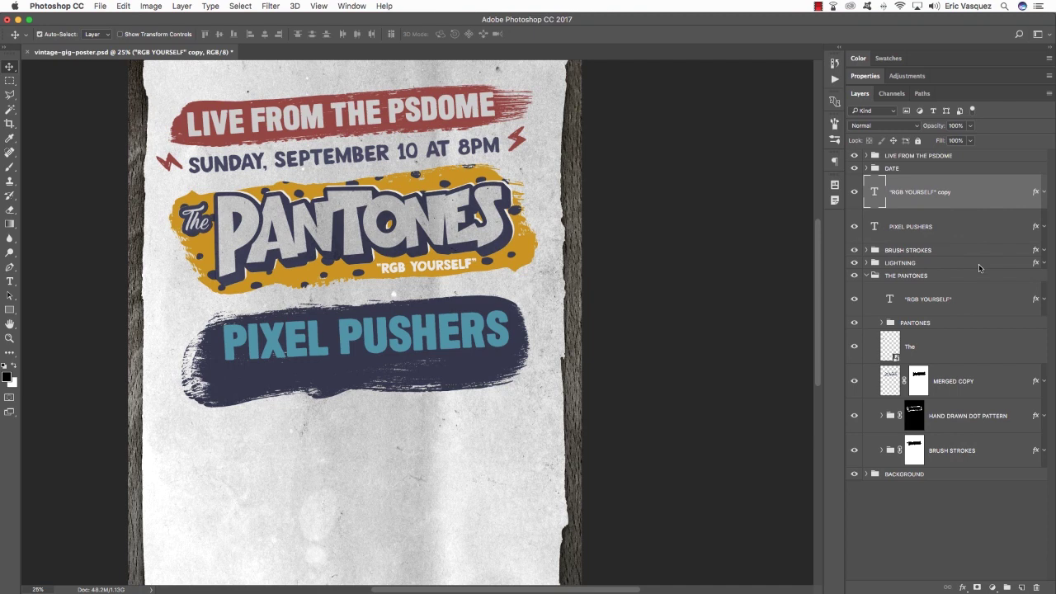
key(super+bracketleft)
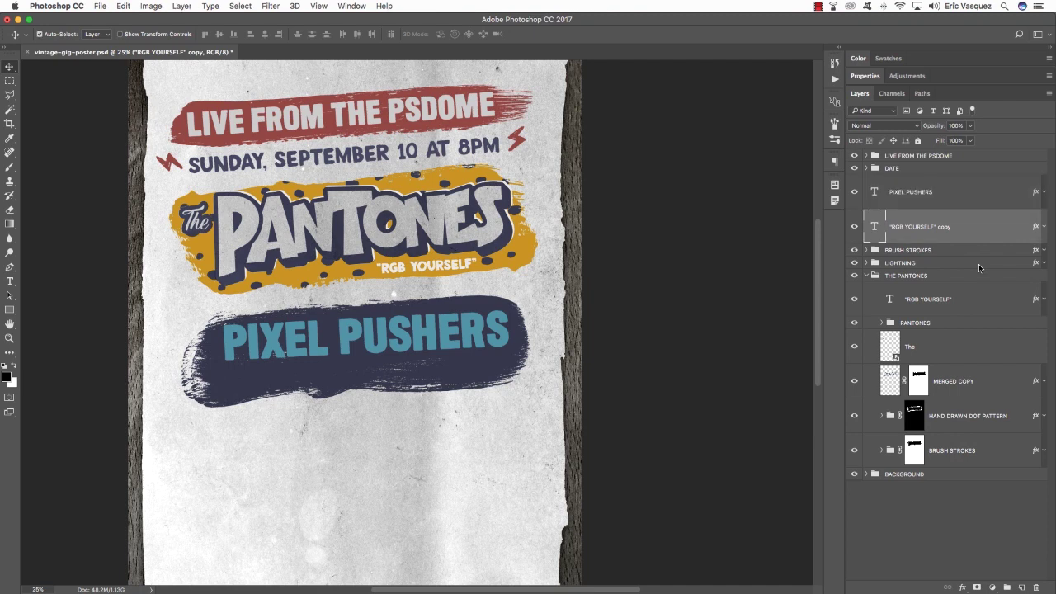
click(865, 275)
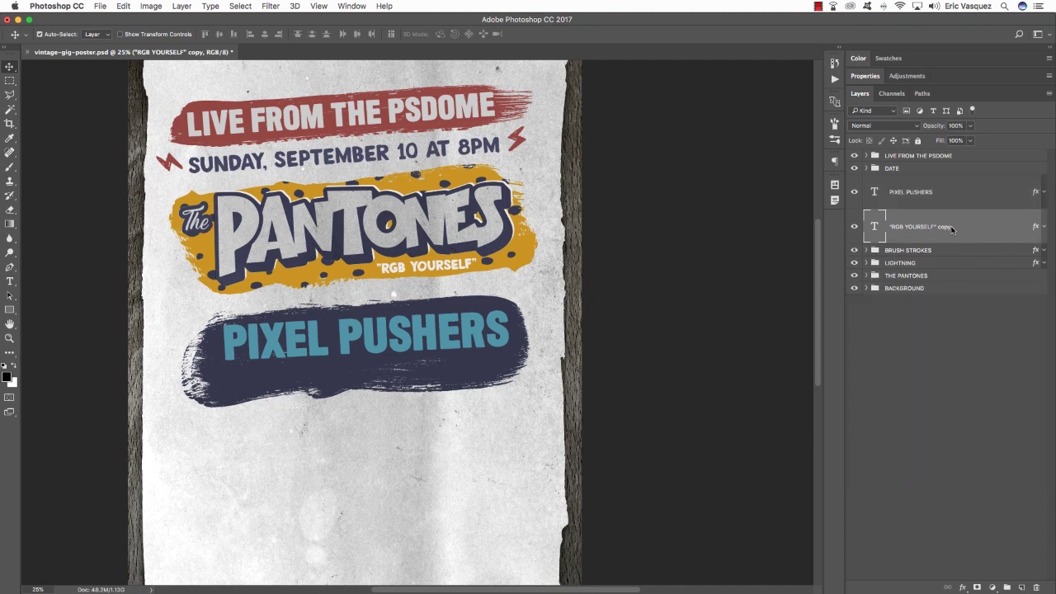
Move the tagline copy under PIXEL PUSHERS and retype it as 'SAVING IT DOWN'.
key(super+t)
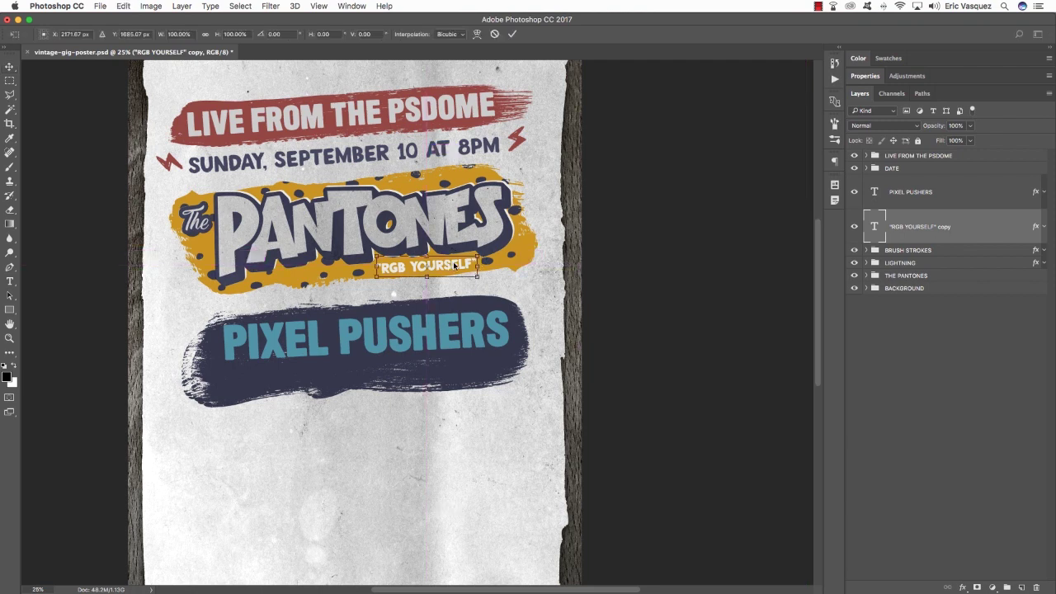
drag(454, 266, 307, 373)
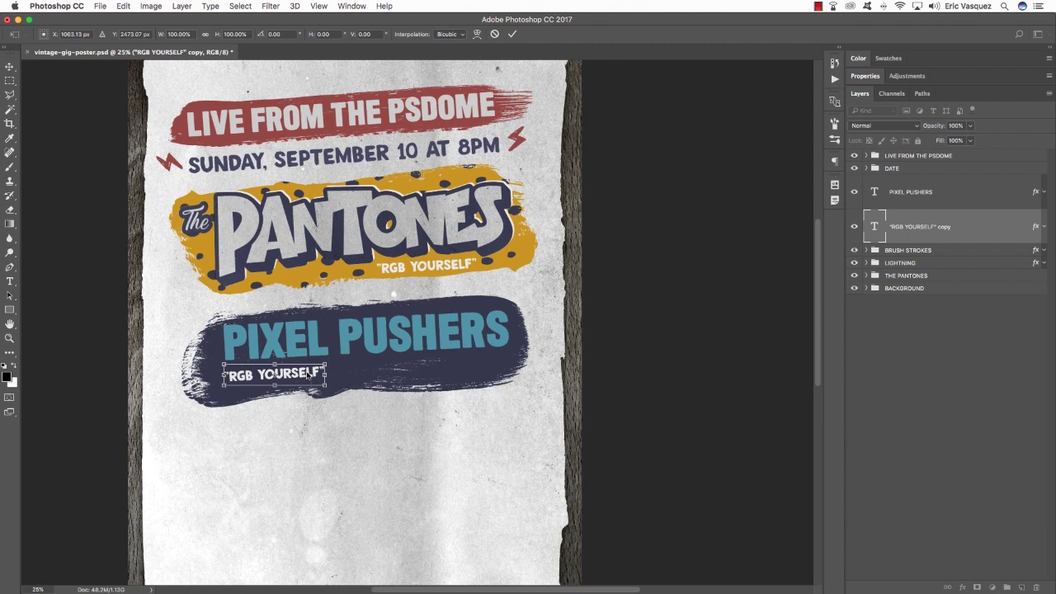
key(Return)
key(t)
scroll(293, 375, right, 2)
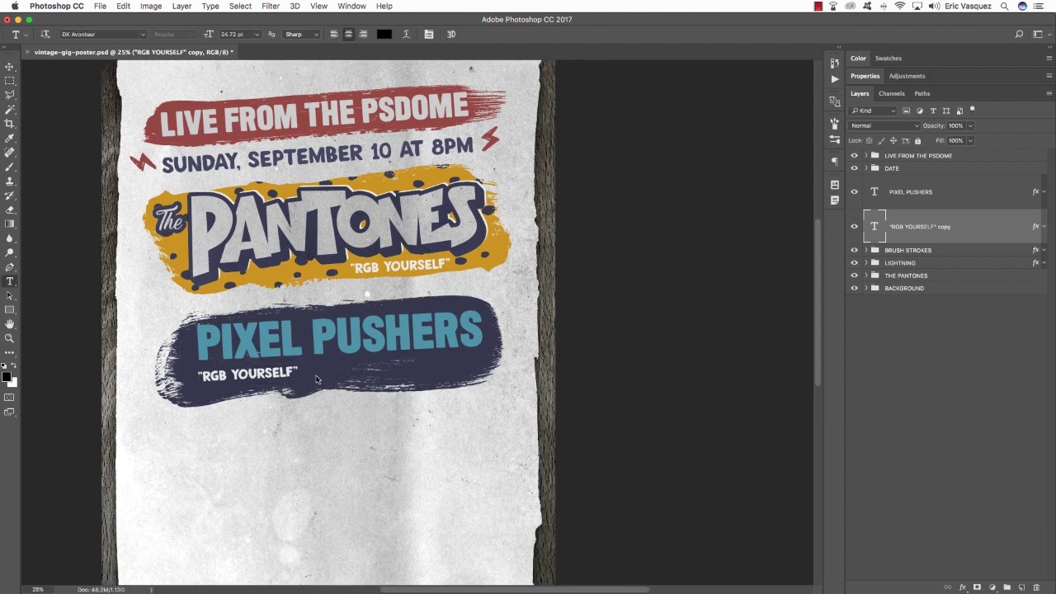
drag(280, 377, 188, 378)
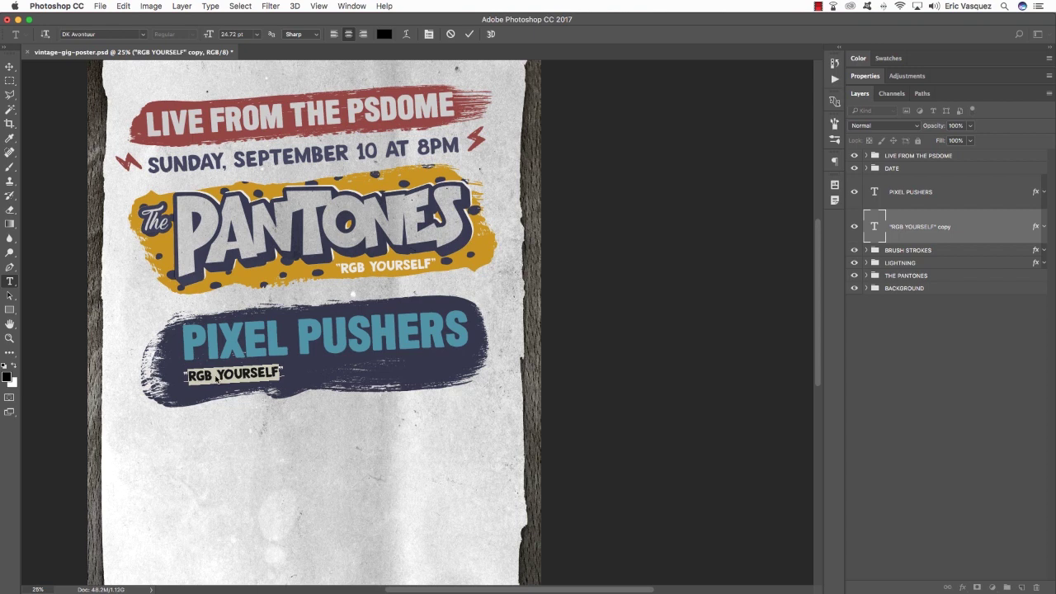
text(SAV)
text(ING IT DOWN)
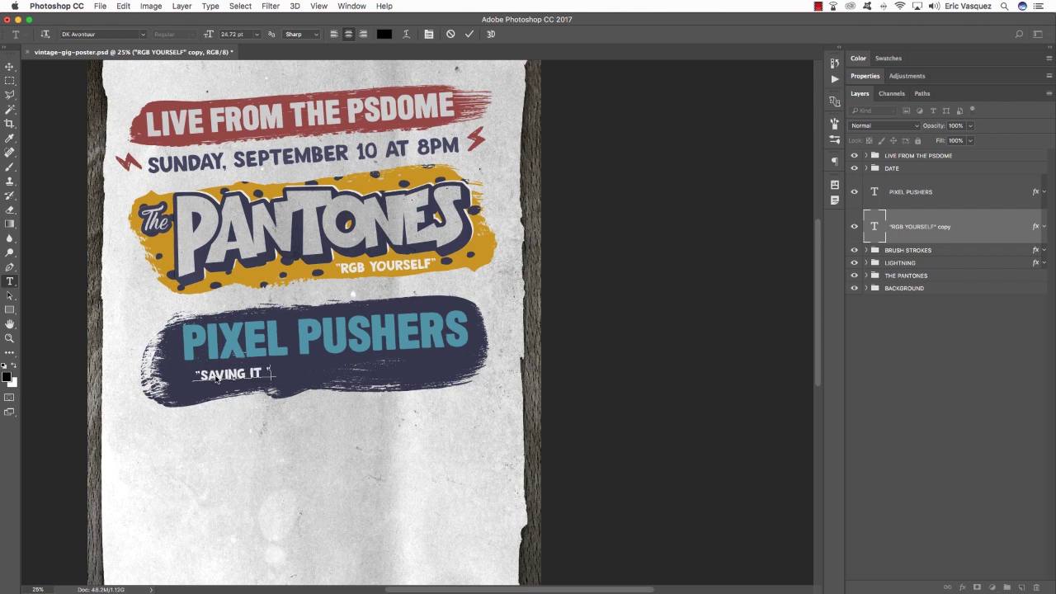
Nudge SAVING IT DOWN right and place a duplicate of it to its right.
click(11, 67)
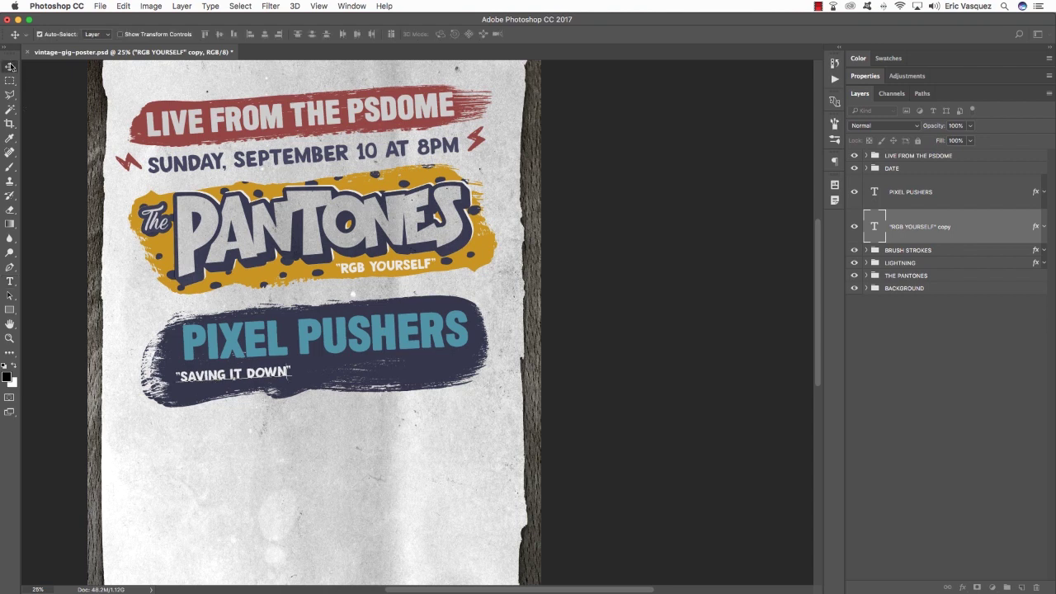
key(shift+Right)
key(shift+Right)
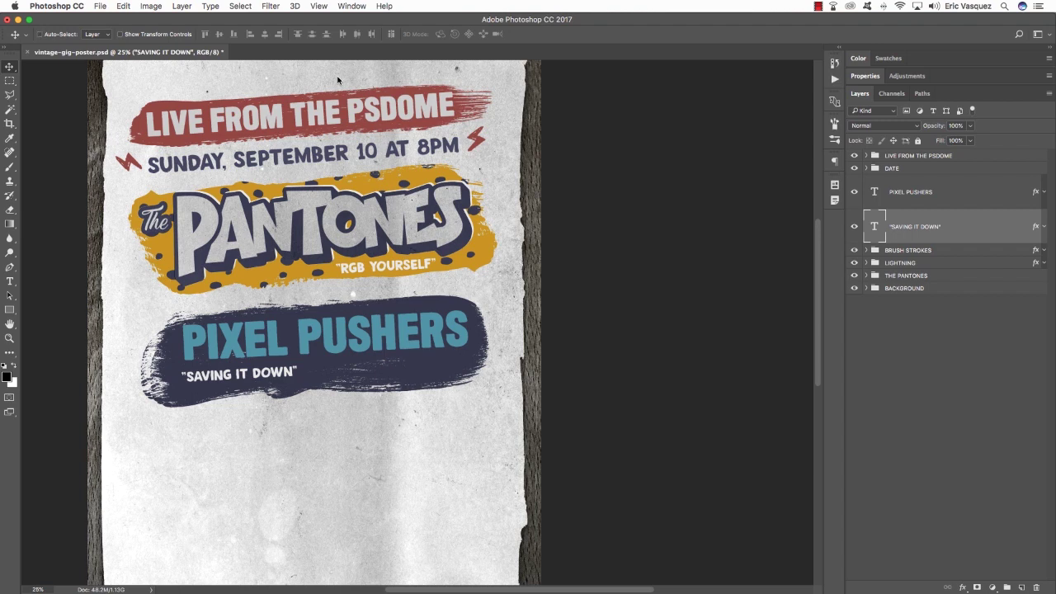
key(super+j)
key(super+[)
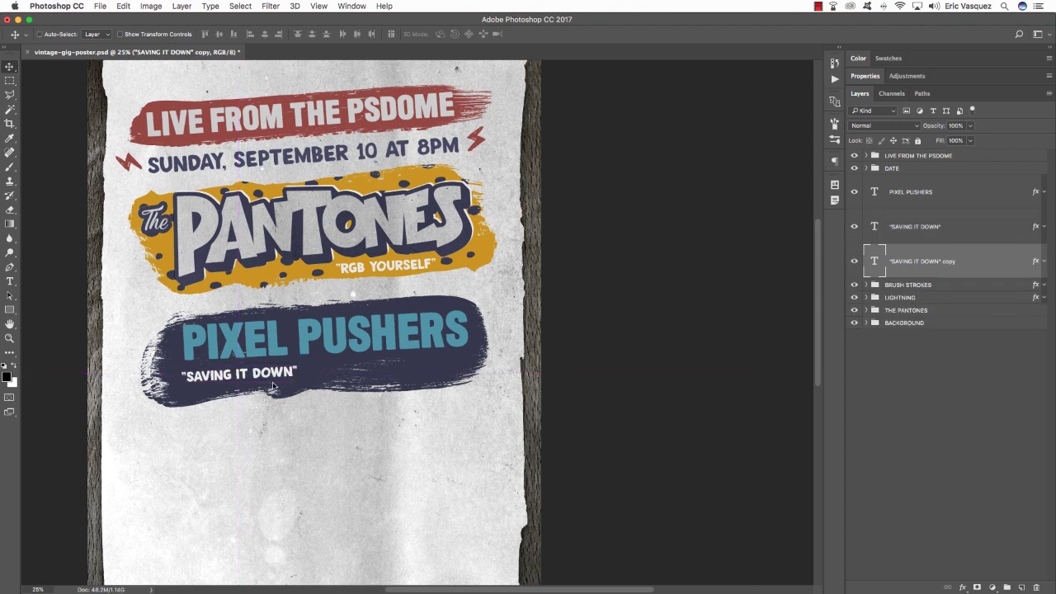
key(super+t)
drag(273, 375, 408, 369)
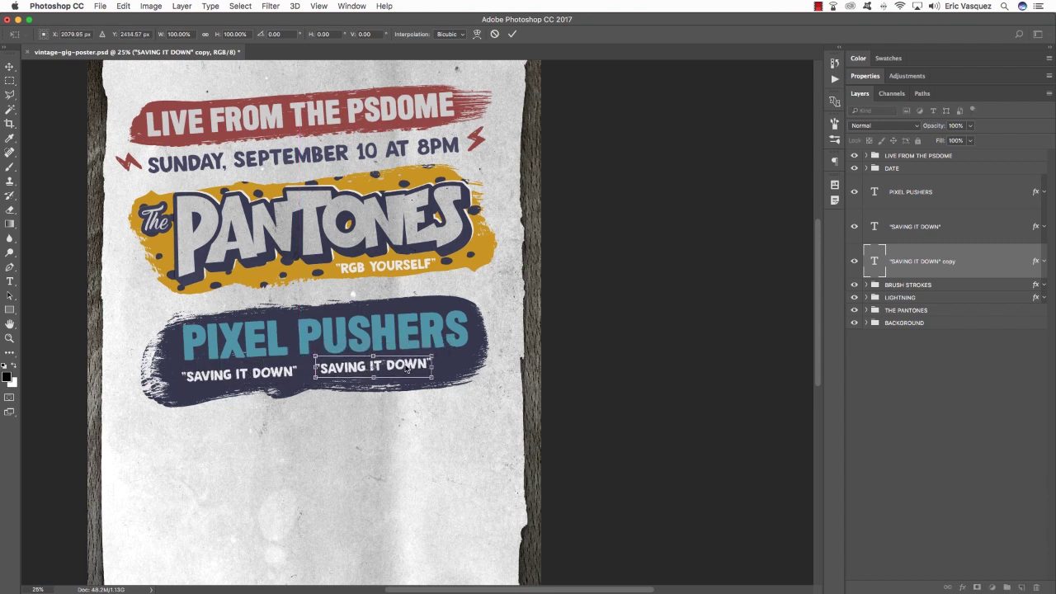
key(Return)
Retype the duplicated tagline as 'HI-RES LOVE'.
key(t)
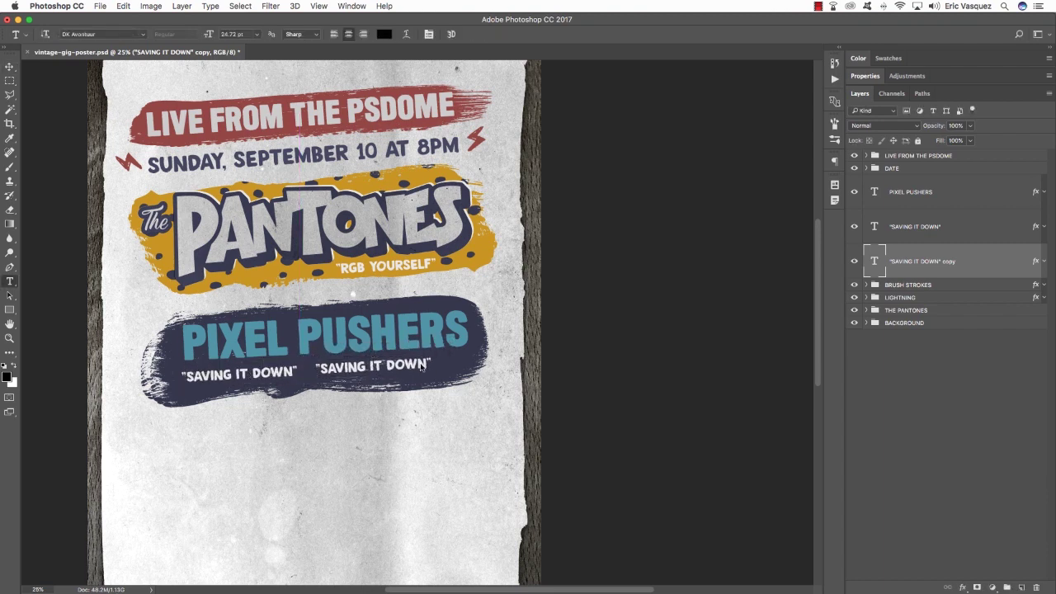
drag(429, 366, 322, 368)
text(HI)
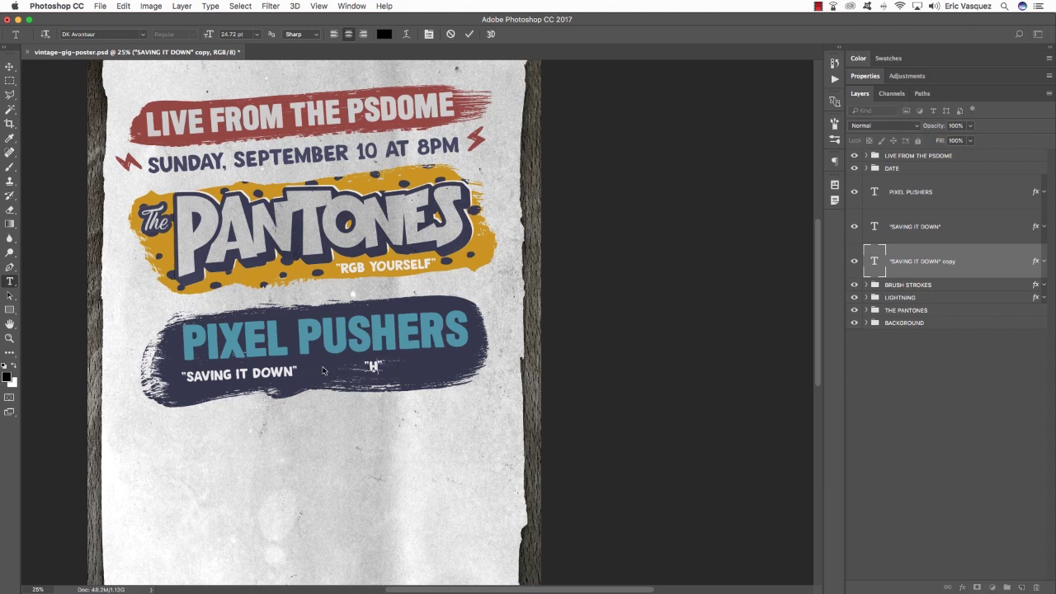
text(-)
text(RES LOVE)
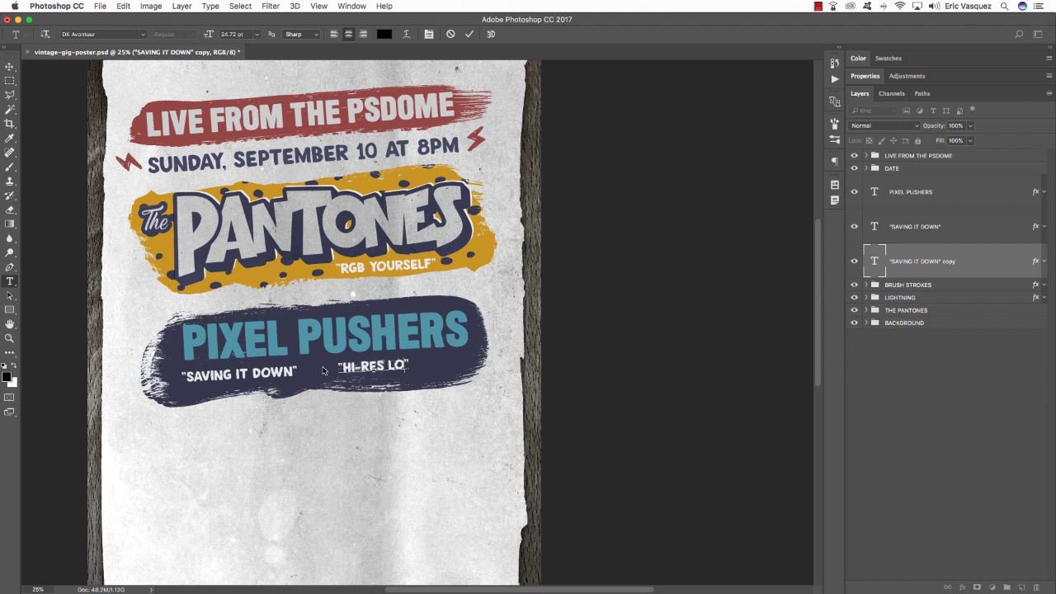
click(10, 67)
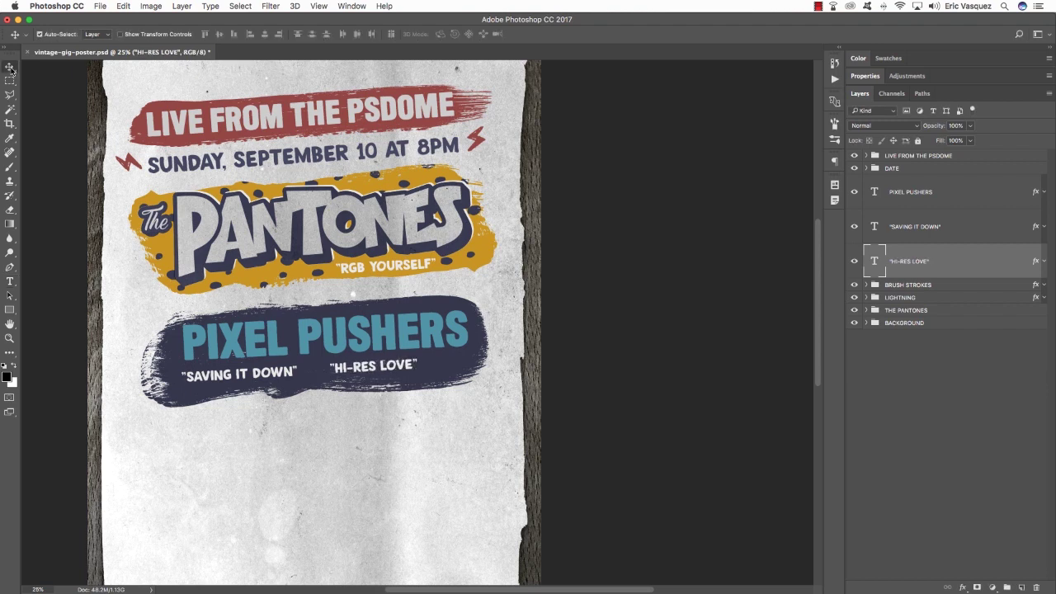
Select both song title layers and nudge them into place with the arrow keys.
shift+click(915, 226)
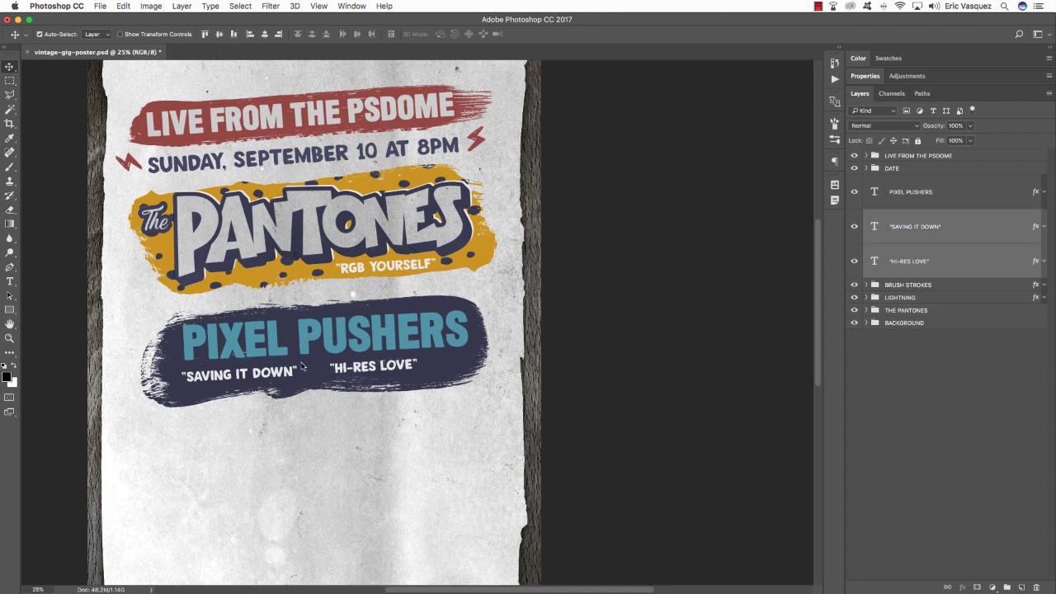
key(shift+Up)
key(shift+Up)
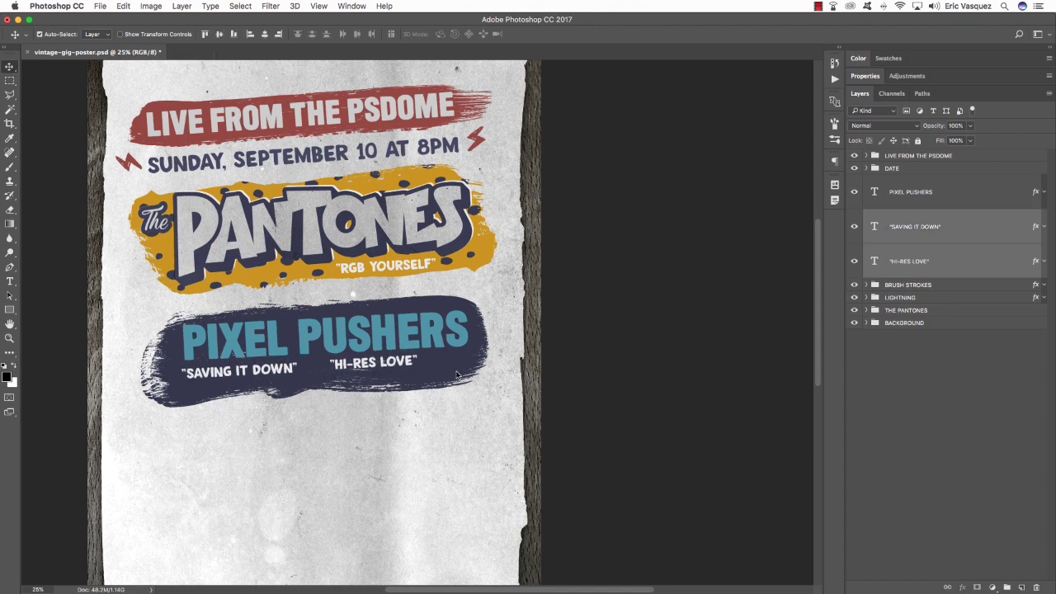
key(shift+Down)
Bring inky_doodle_plus.png from Finder into the poster and scale it between the song titles.
key(super+Tab)
key(super+Tab)
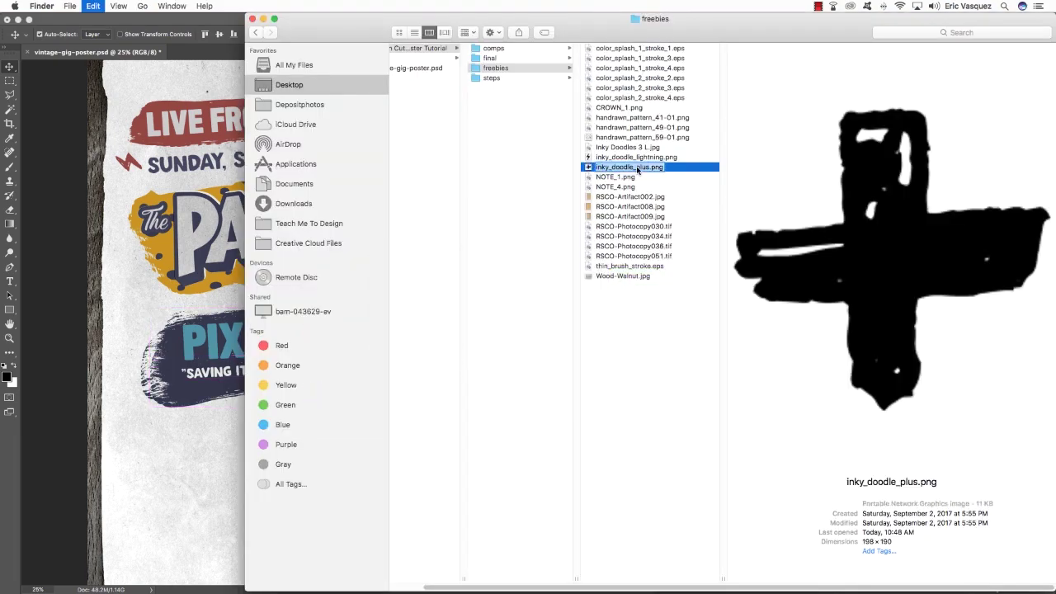
click(659, 346)
drag(637, 171, 790, 566)
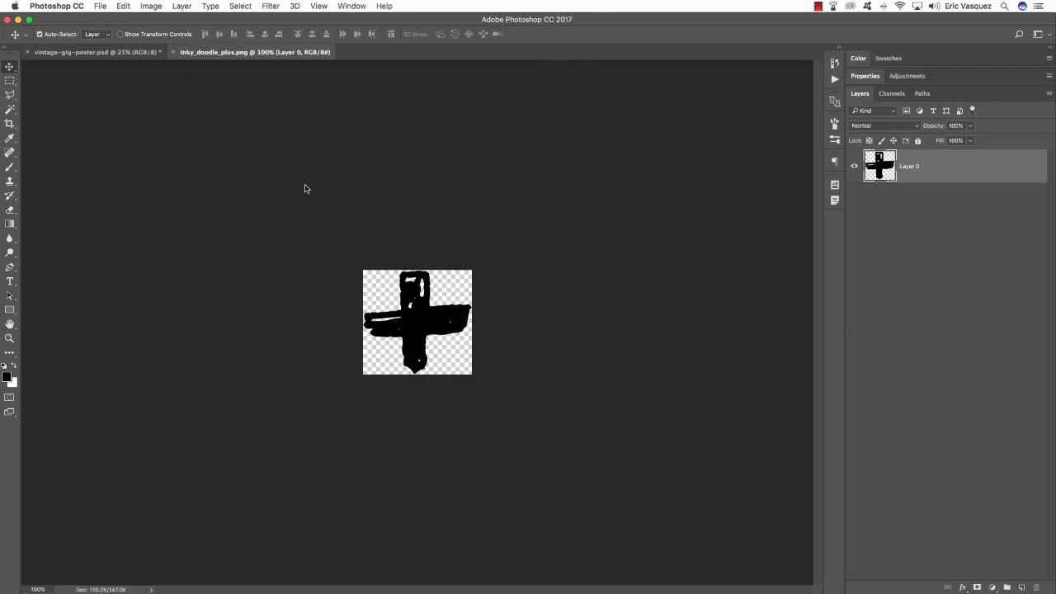
drag(280, 52, 684, 297)
mouse_move(638, 365)
mouse_down()
mouse_move(311, 365)
mouse_move(324, 355)
mouse_up()
key(ctrl+t)
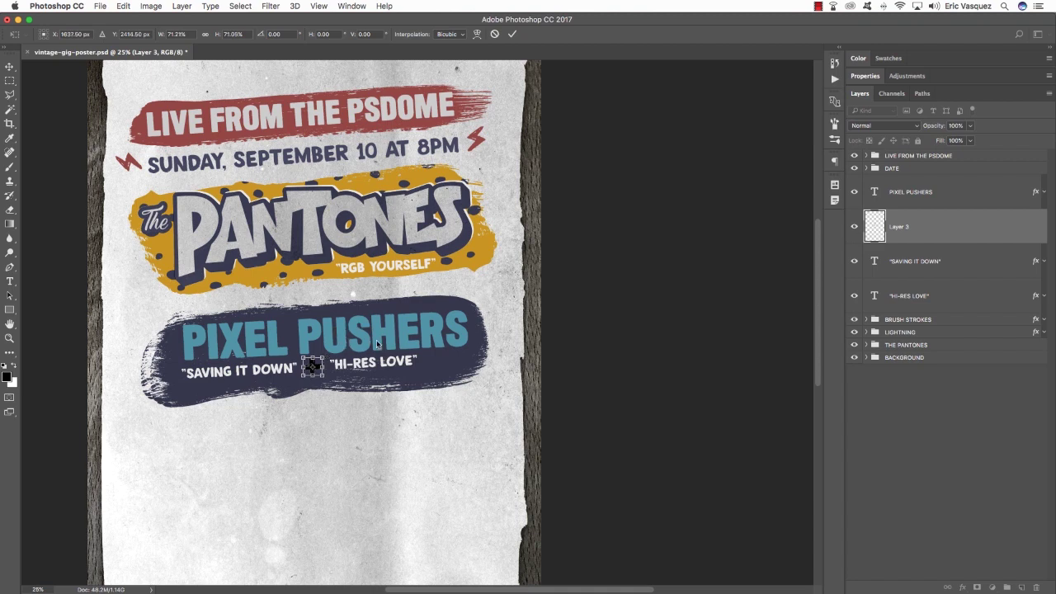
key(Return)
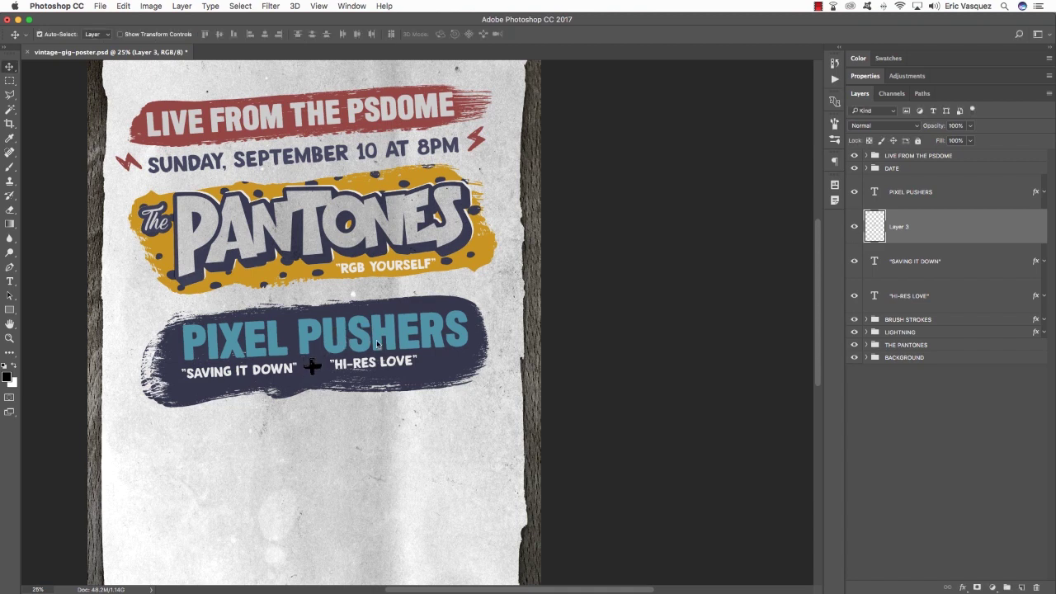
scroll(377, 344, right, 5)
scroll(348, 342, left, 1)
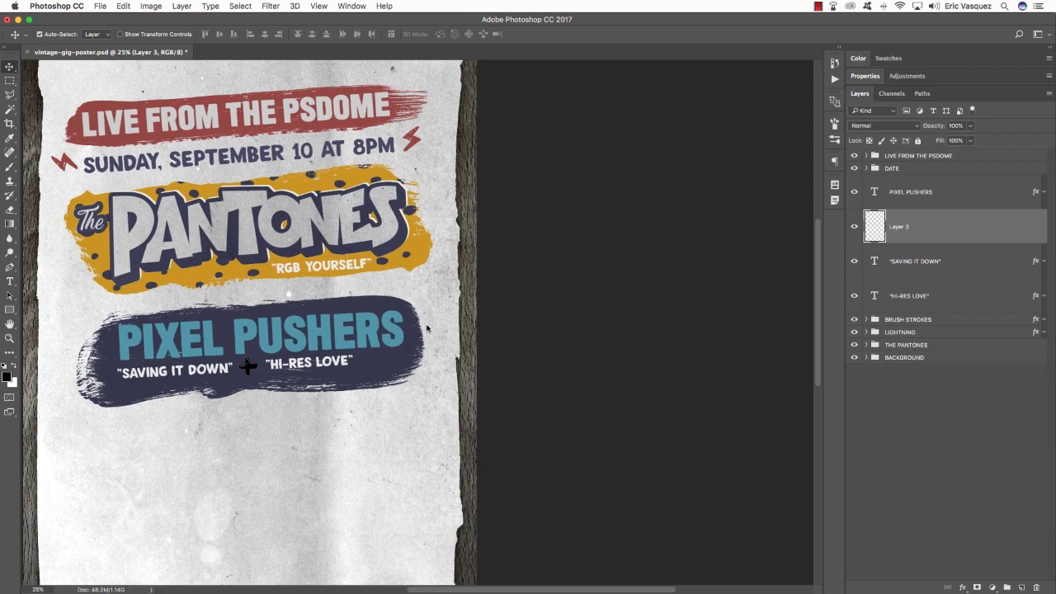
Give the plus doodle layer a gold #c19e3c Color Overlay and adjust its size.
double_click(1040, 223)
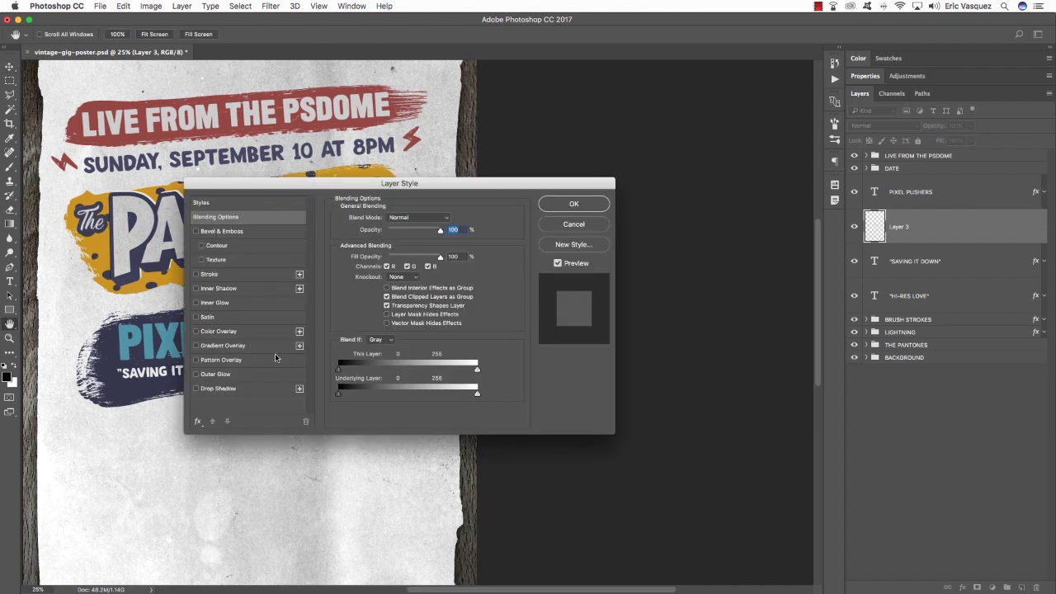
click(219, 331)
click(445, 220)
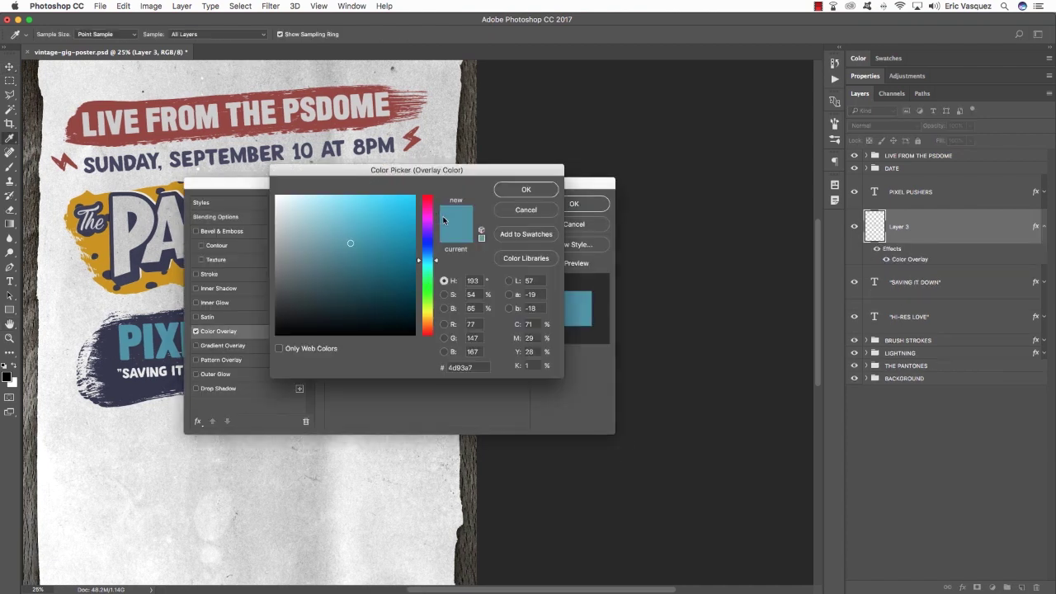
drag(485, 366, 402, 361)
text(c)
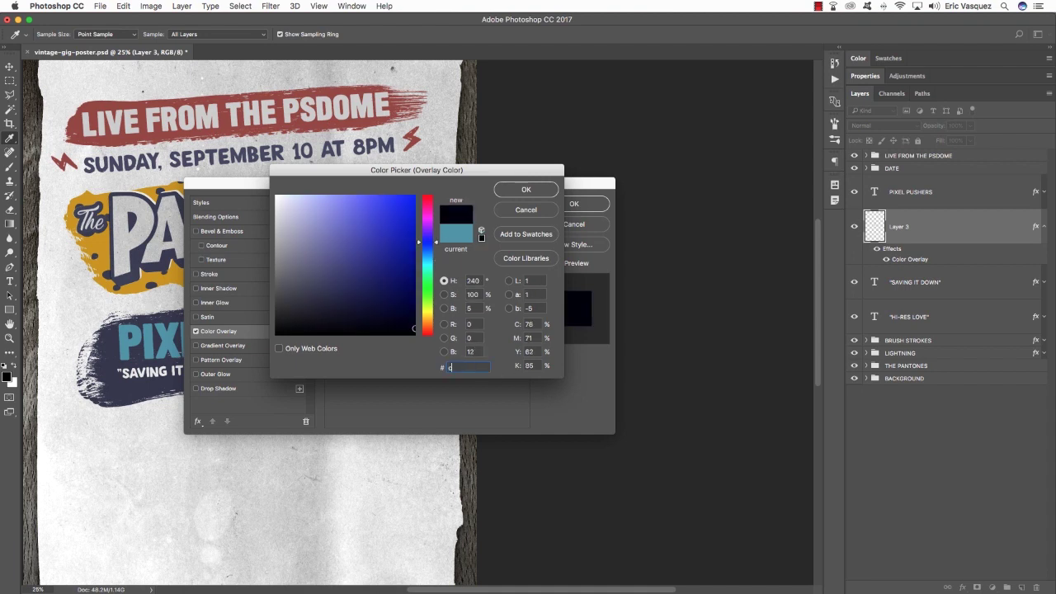
text(19)
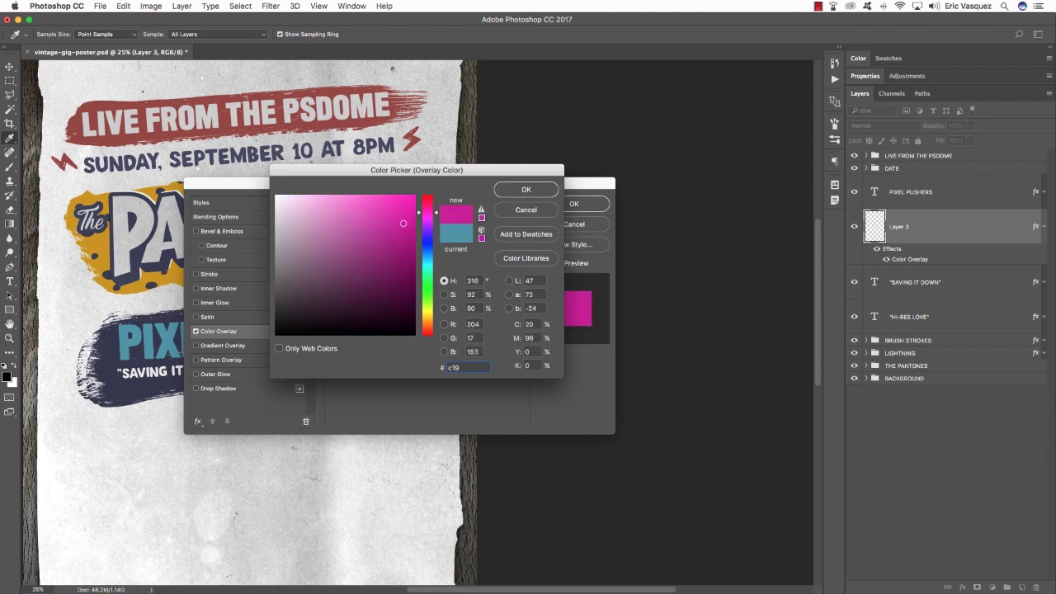
text(e3c)
key(Return)
key(Return)
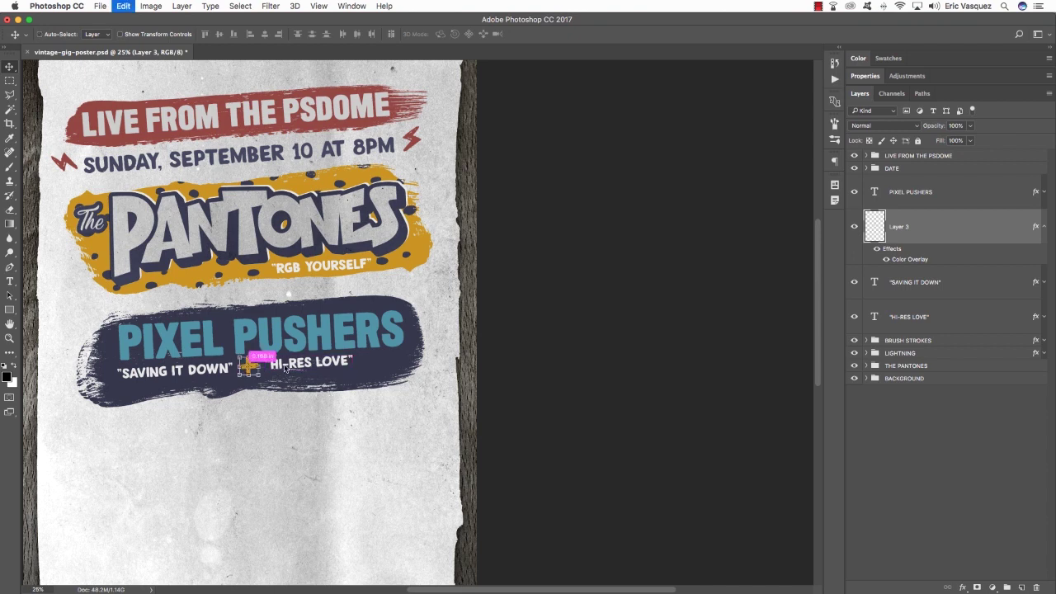
key(super+t)
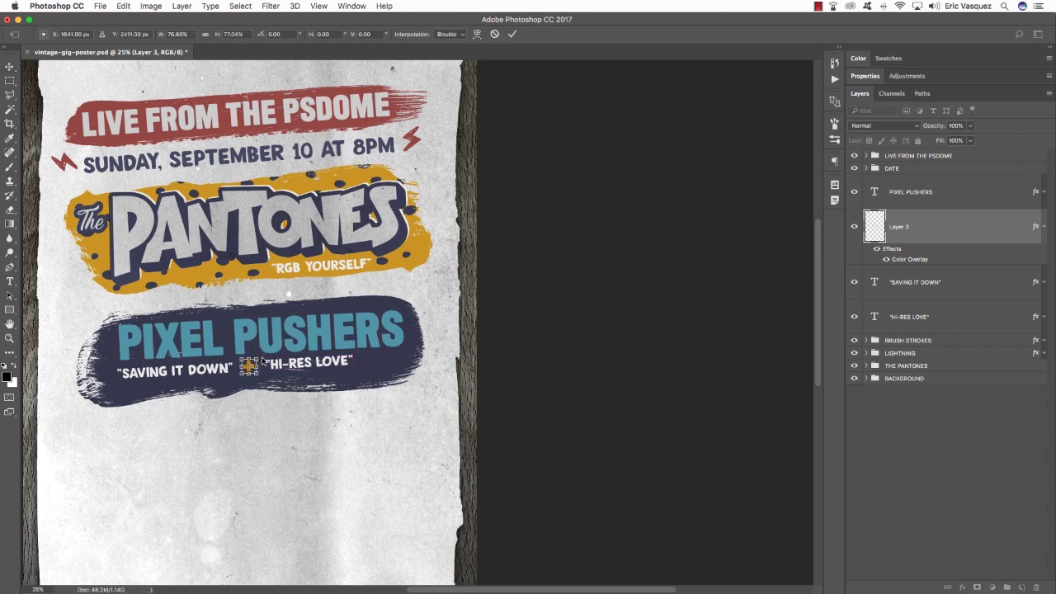
key(Return)
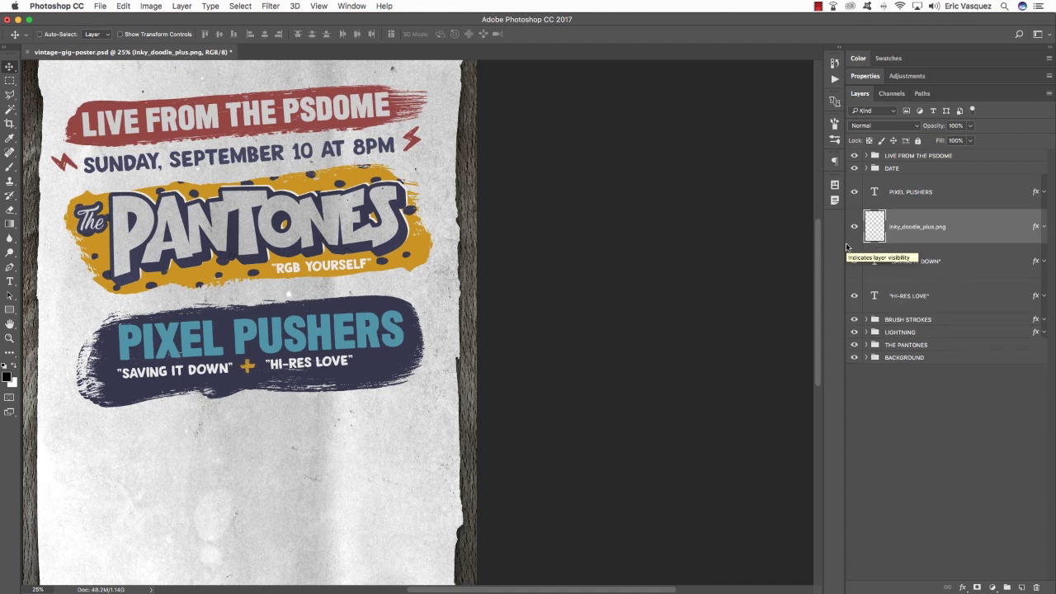
Open NOTE_1.png and NOTE_4.png from Finder and drag both note doodles onto the poster.
key(super+Tab)
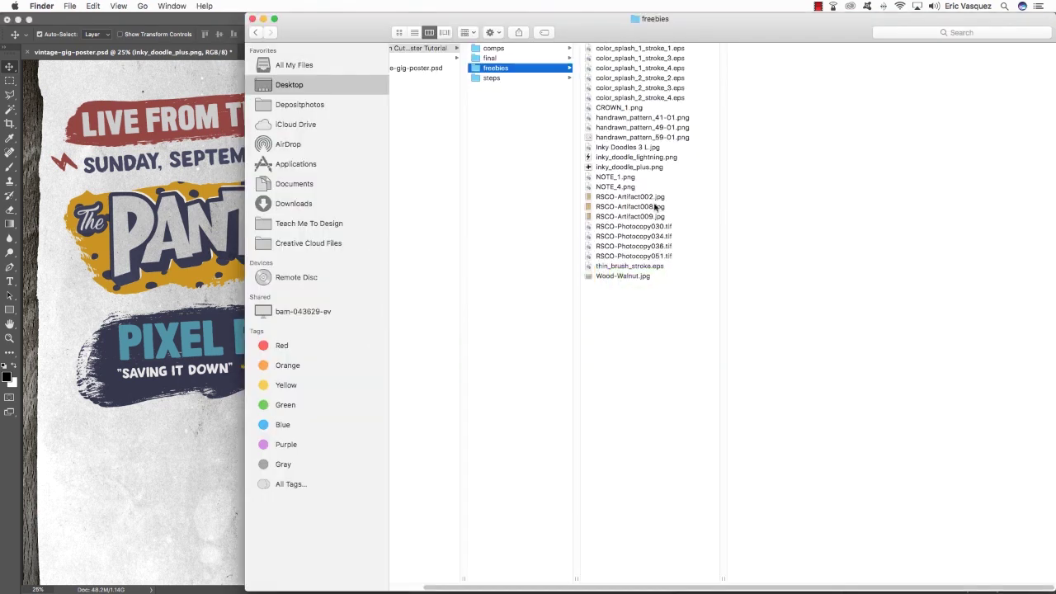
click(616, 187)
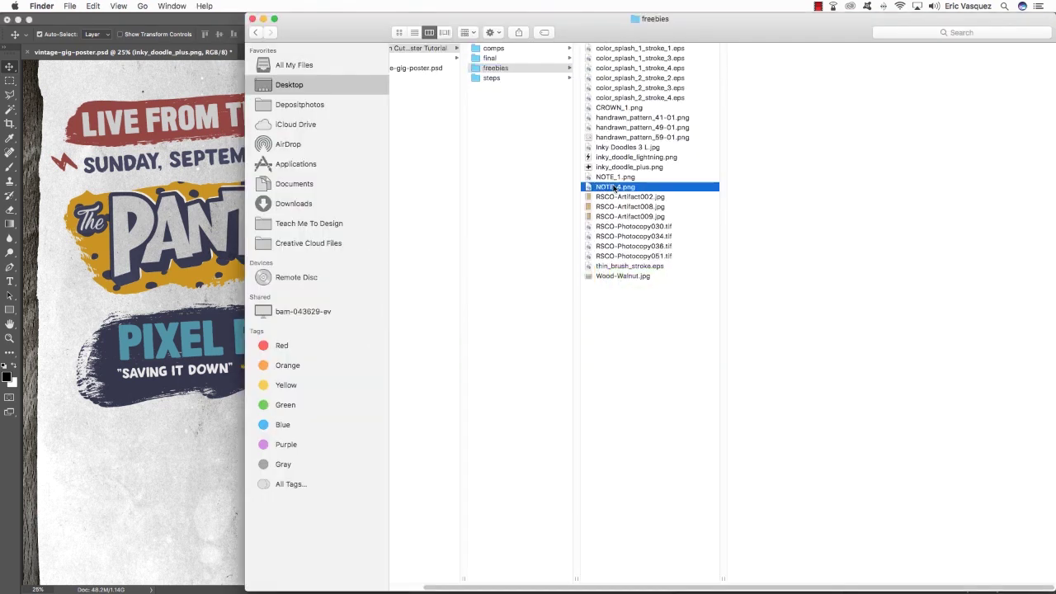
shift+click(622, 179)
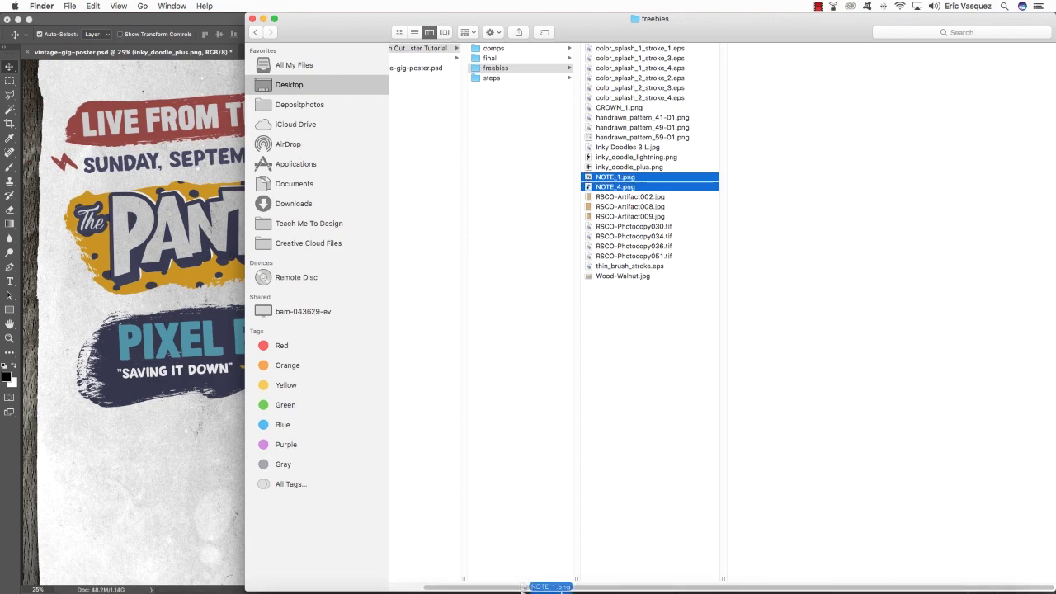
click(790, 566)
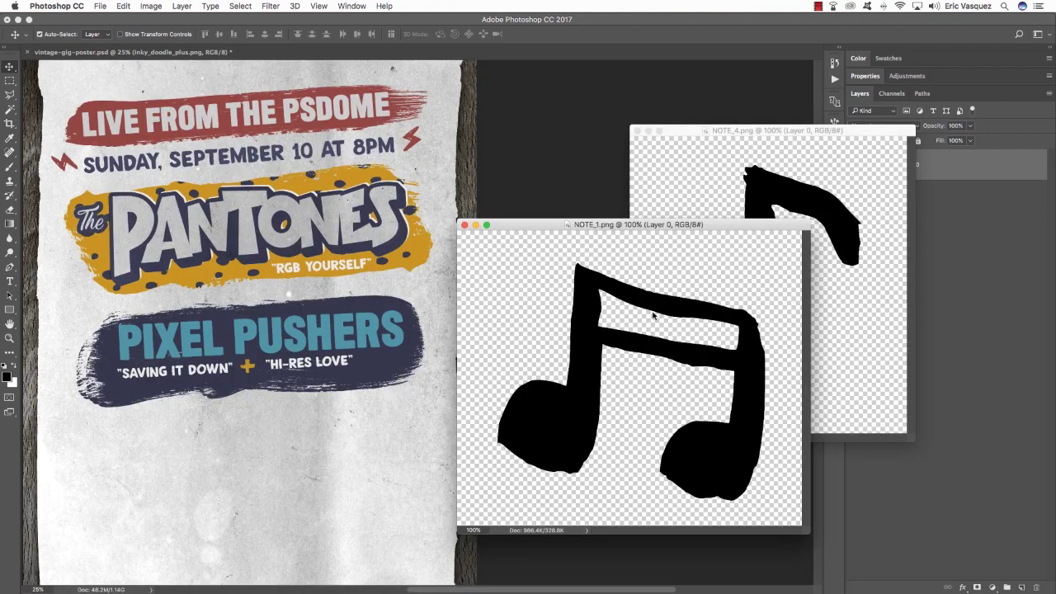
drag(655, 317, 517, 348)
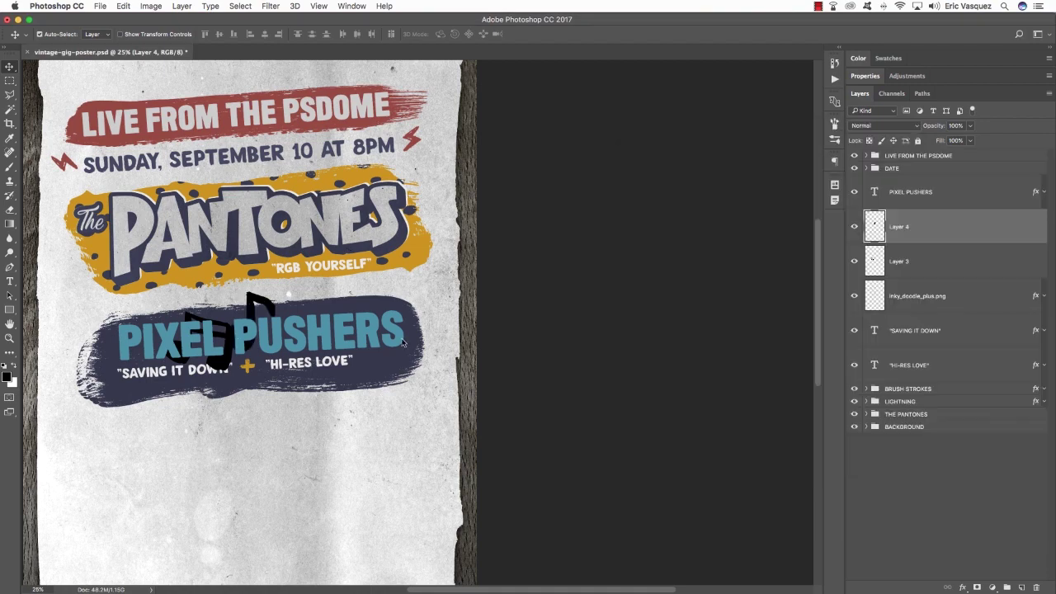
drag(672, 340, 247, 319)
Rename the two note layers NOTE_4 and NOTE_1.
double_click(896, 228)
text(NOTE_4)
key(Return)
double_click(898, 261)
text(NOTE_)
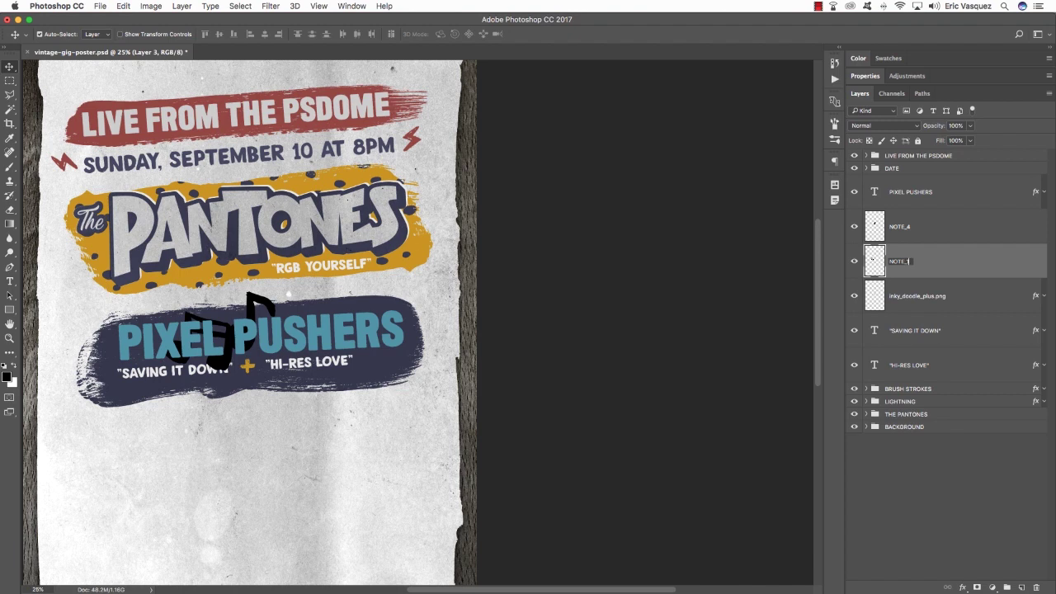
text(1)
key(Return)
Rotate and place the NOTE_1 note to the left of PIXEL.
key(ctrl+t)
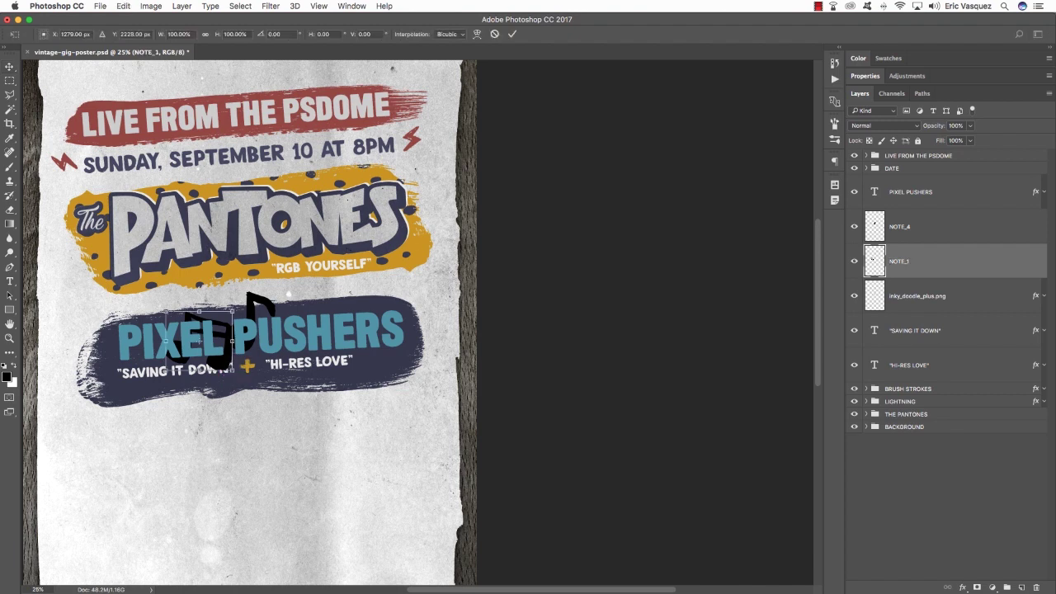
drag(216, 359, 141, 351)
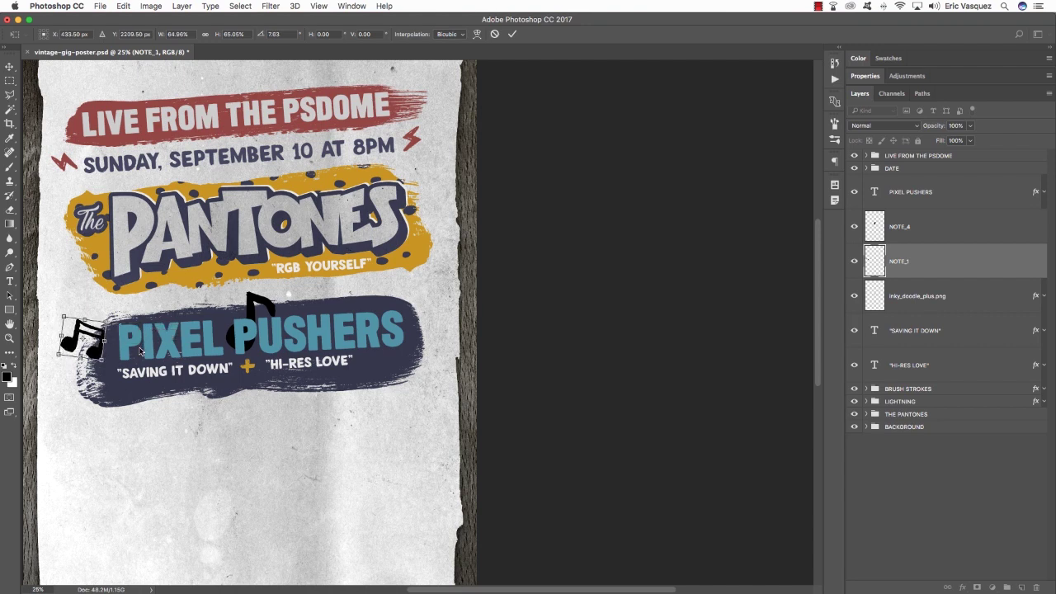
key(Return)
Move NOTE_4 to the band's lower right, shrunk to about 67% and tilted.
click(937, 230)
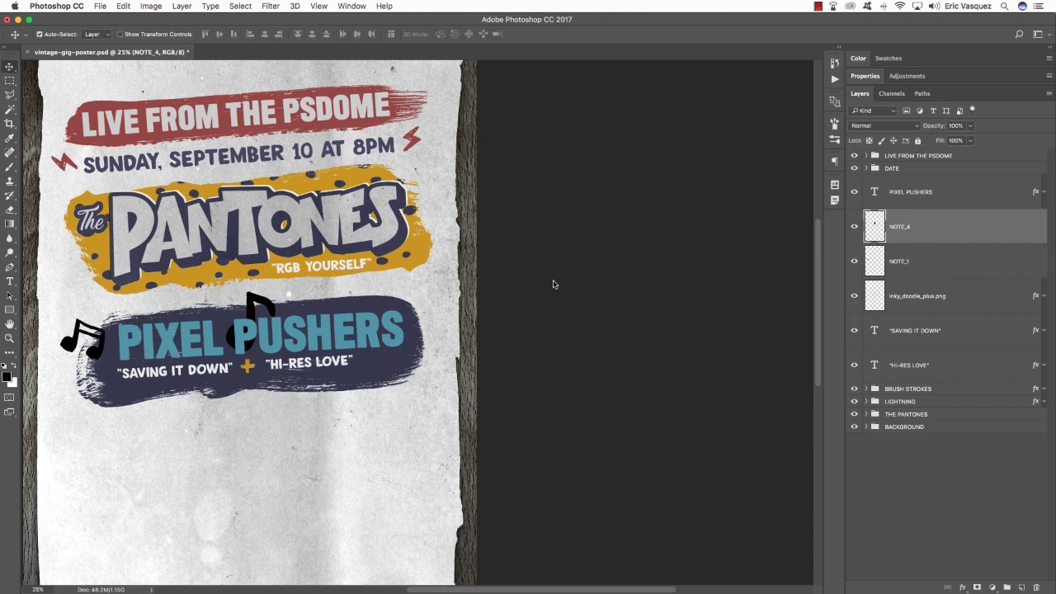
drag(264, 305, 423, 360)
key(super+t)
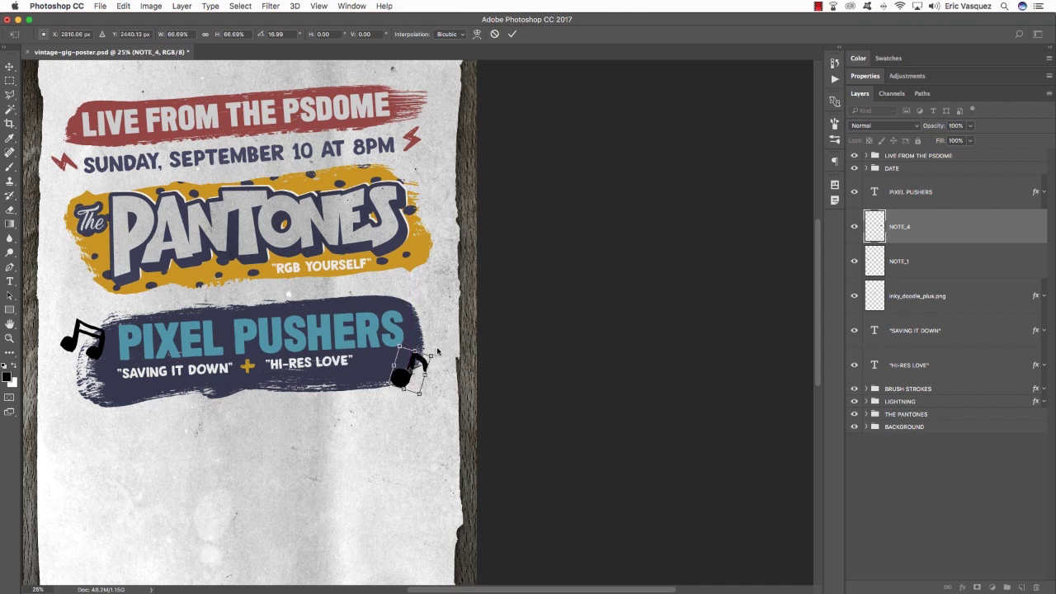
key(Return)
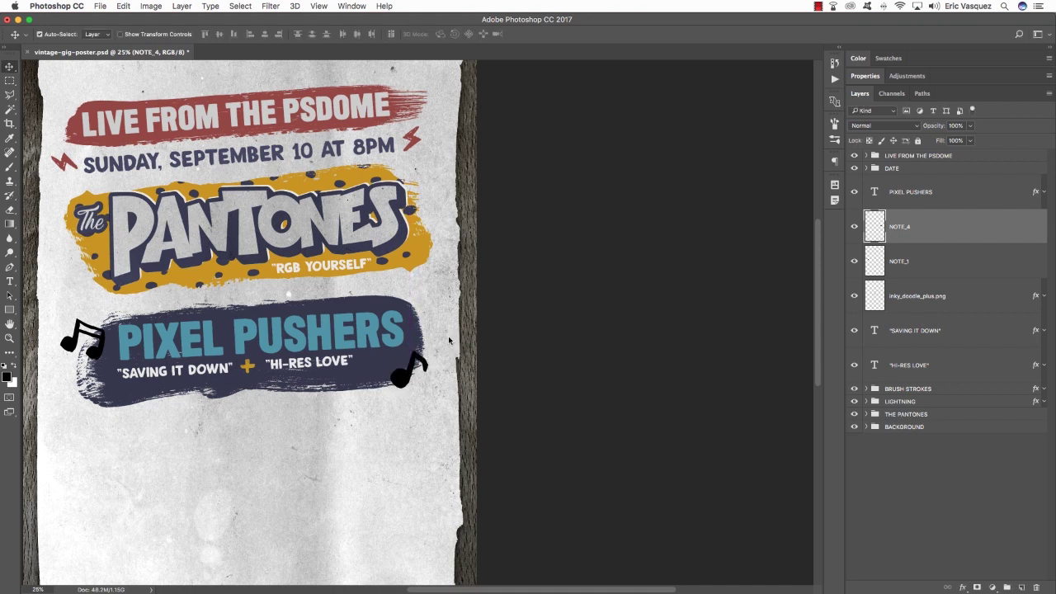
scroll(448, 336, left, 2)
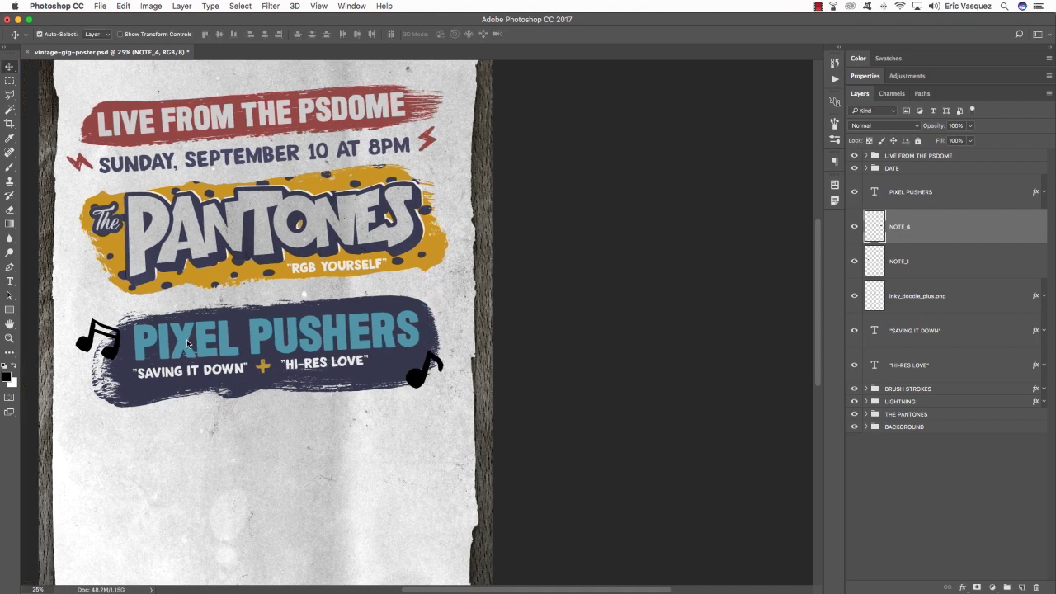
scroll(189, 343, up, 2)
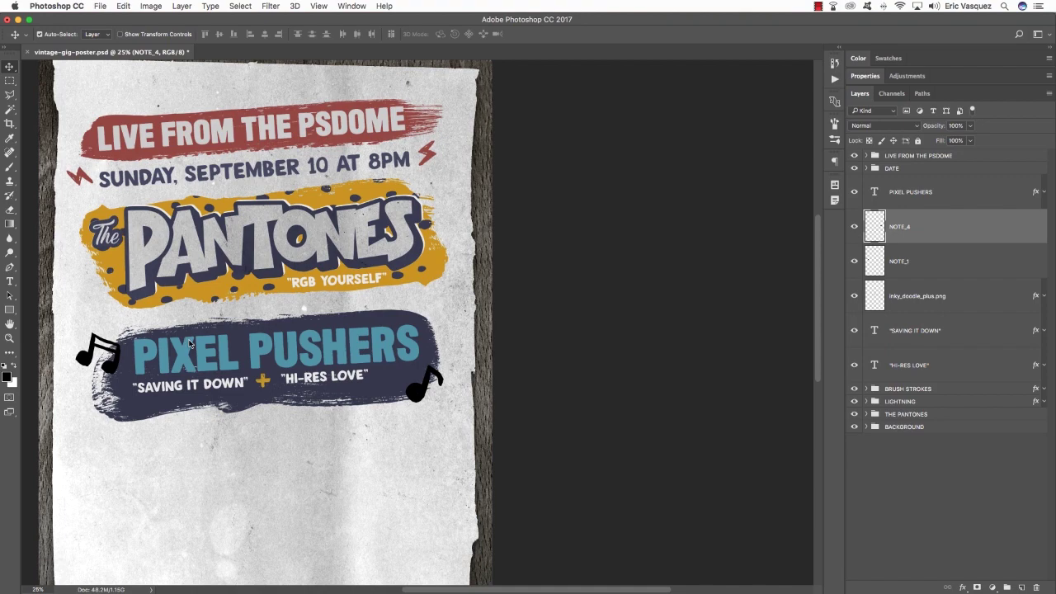
Give NOTE_4 a red Color Overlay sampled from the lightning bolt.
double_click(1036, 228)
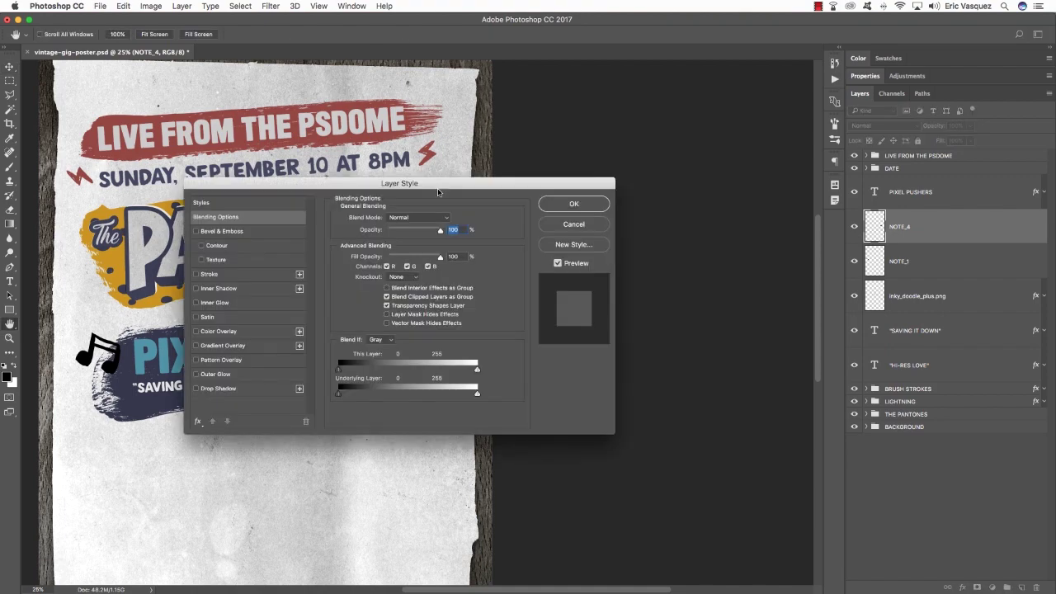
drag(438, 192, 778, 170)
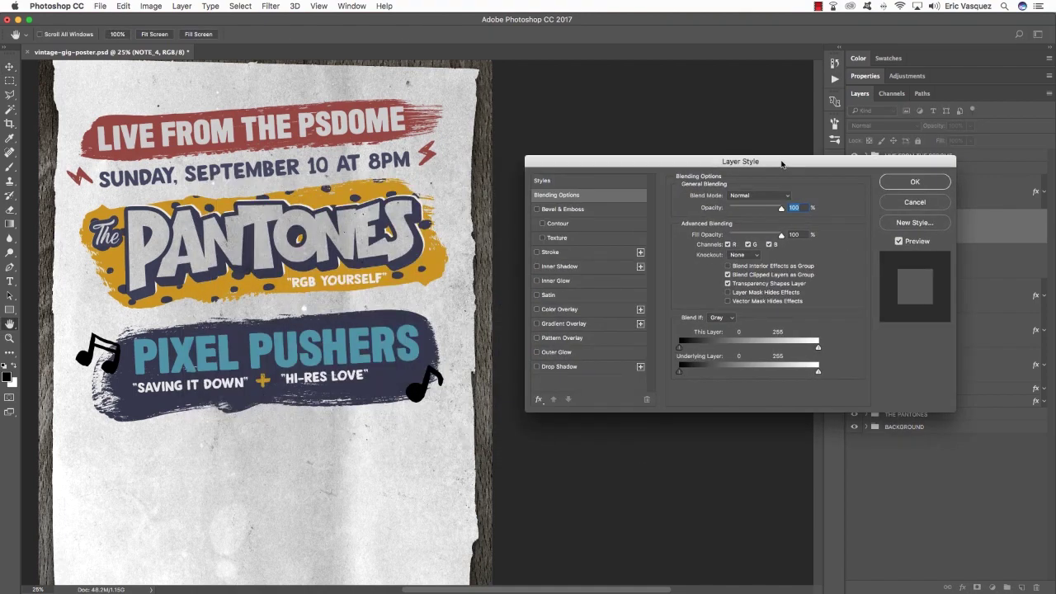
click(559, 310)
click(787, 197)
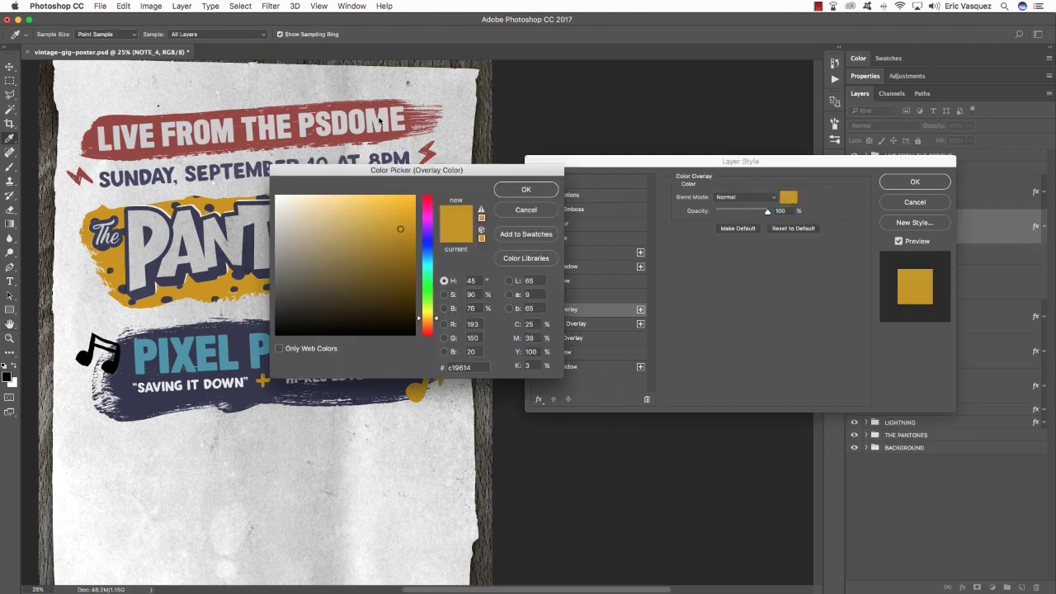
click(430, 157)
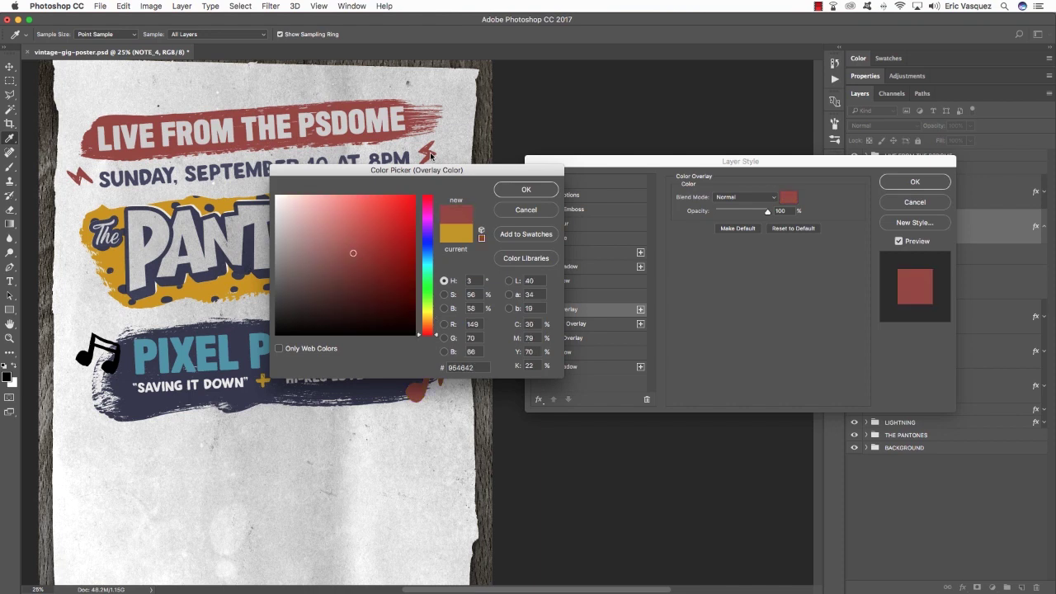
click(538, 191)
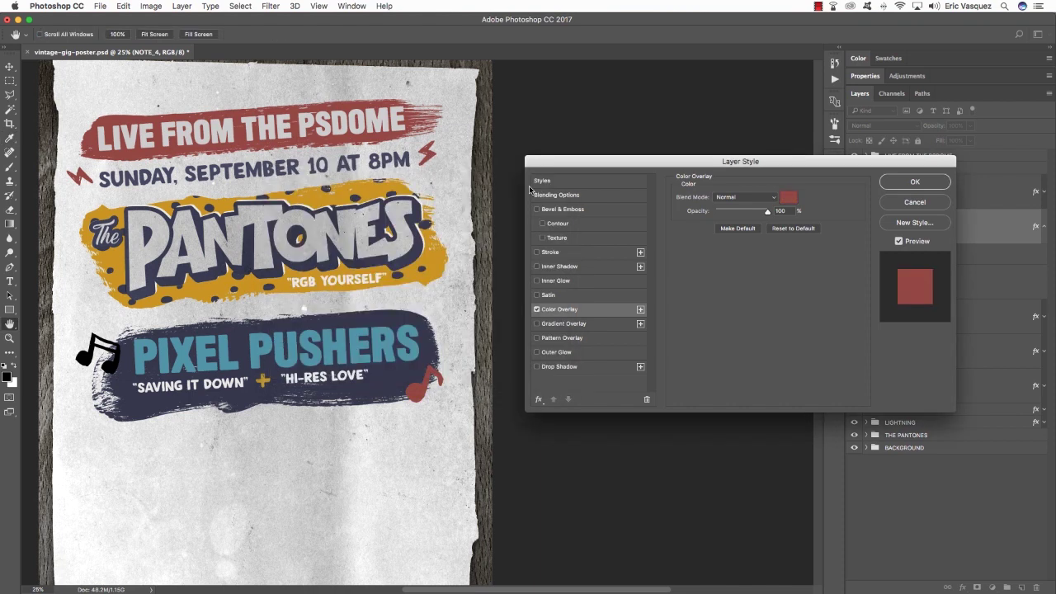
click(915, 183)
click(1044, 229)
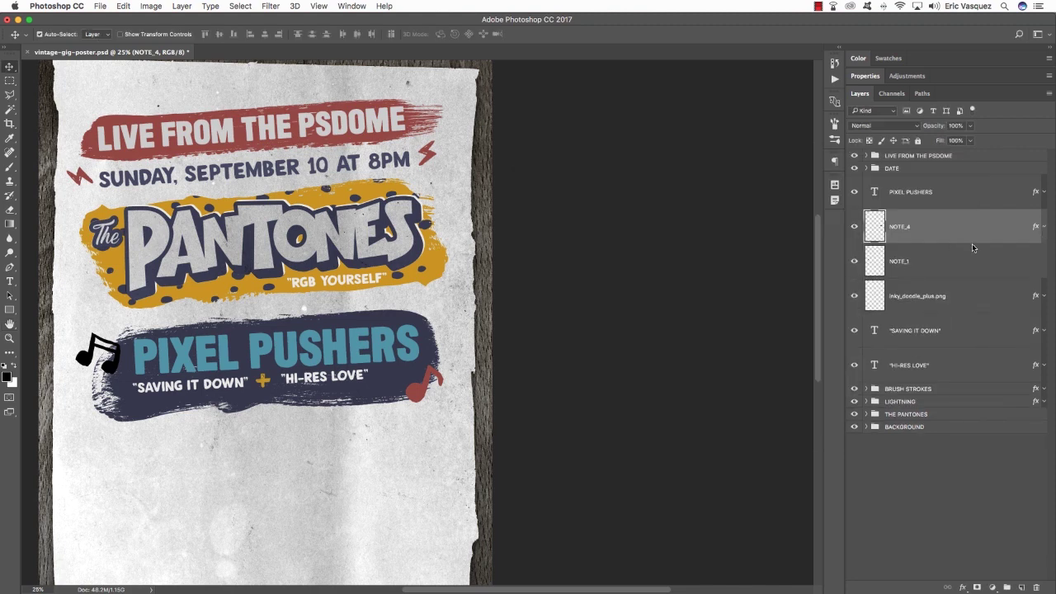
Copy NOTE_4's layer style and paste it onto NOTE_1.
right_click(1034, 230)
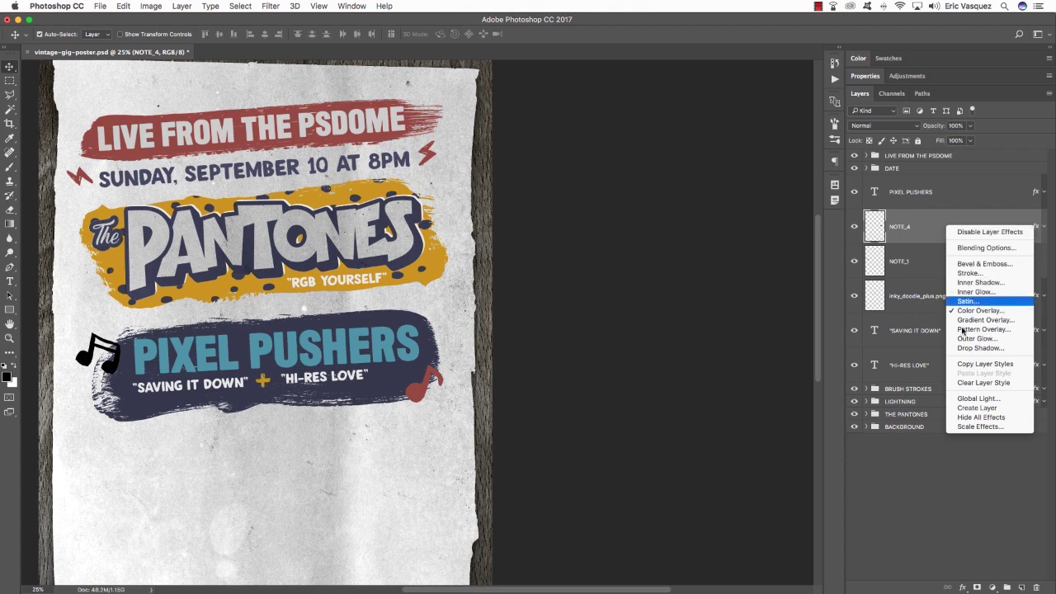
click(970, 365)
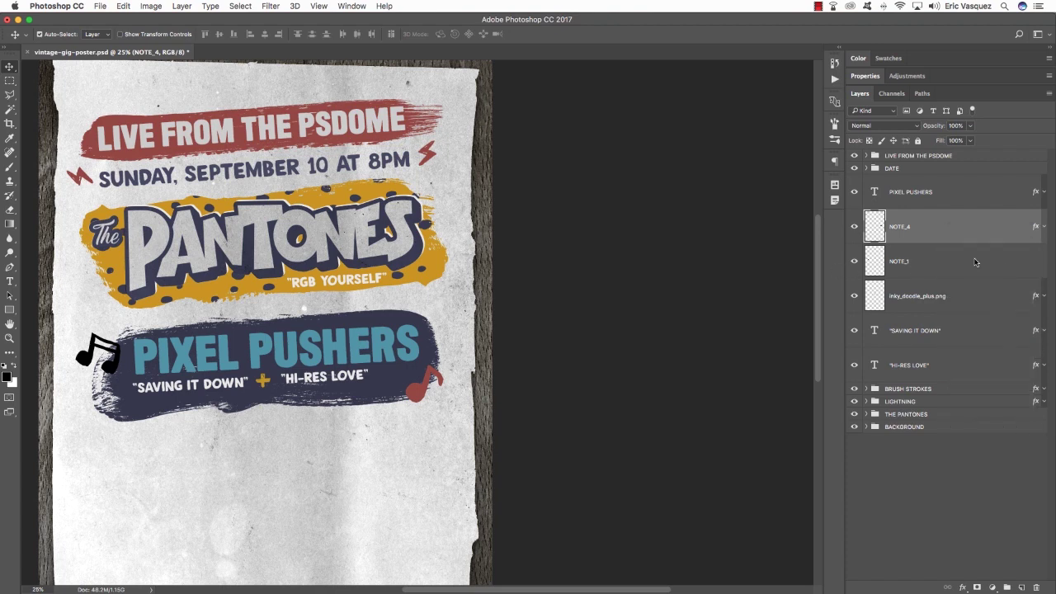
click(975, 261)
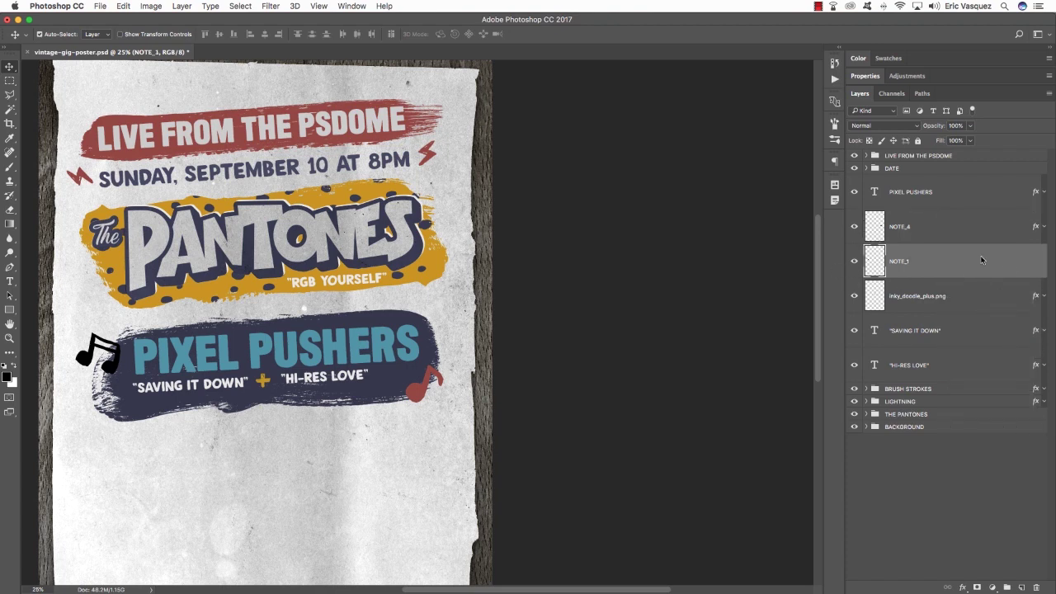
right_click(981, 261)
click(866, 373)
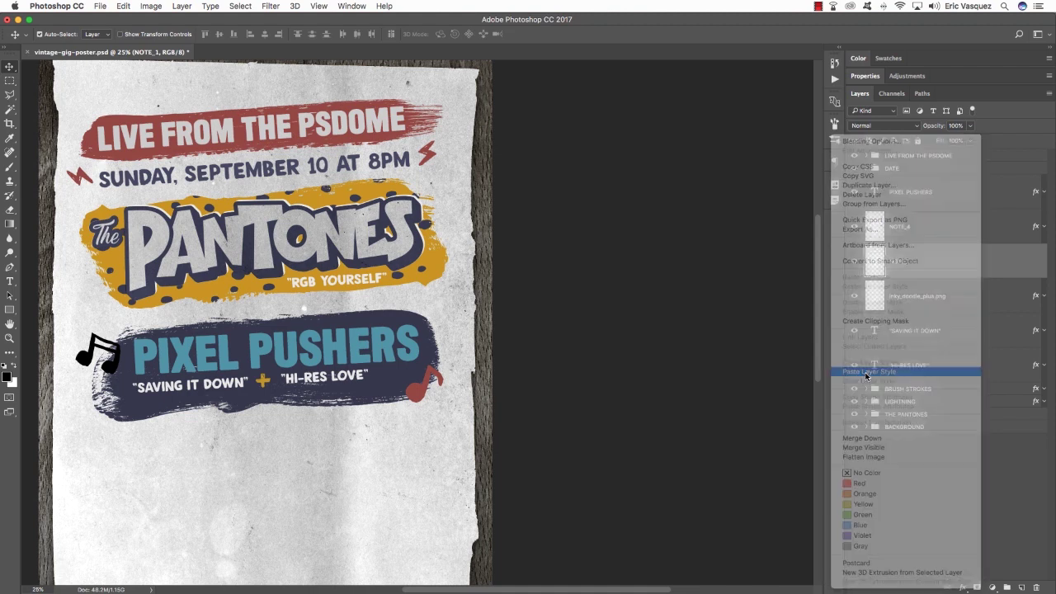
click(1044, 263)
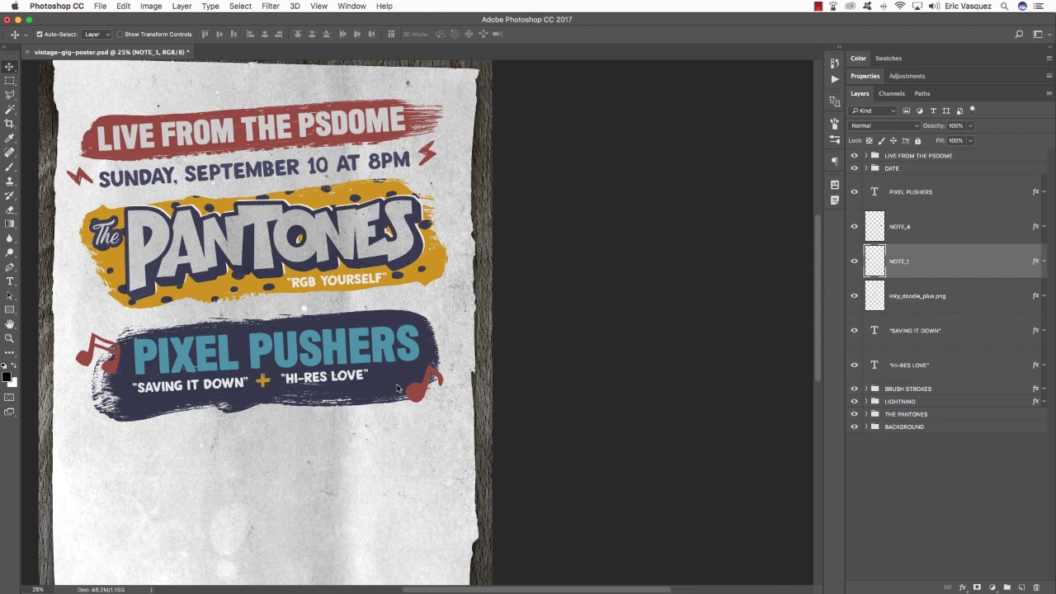
scroll(397, 387, right, 3)
scroll(429, 347, left, 6)
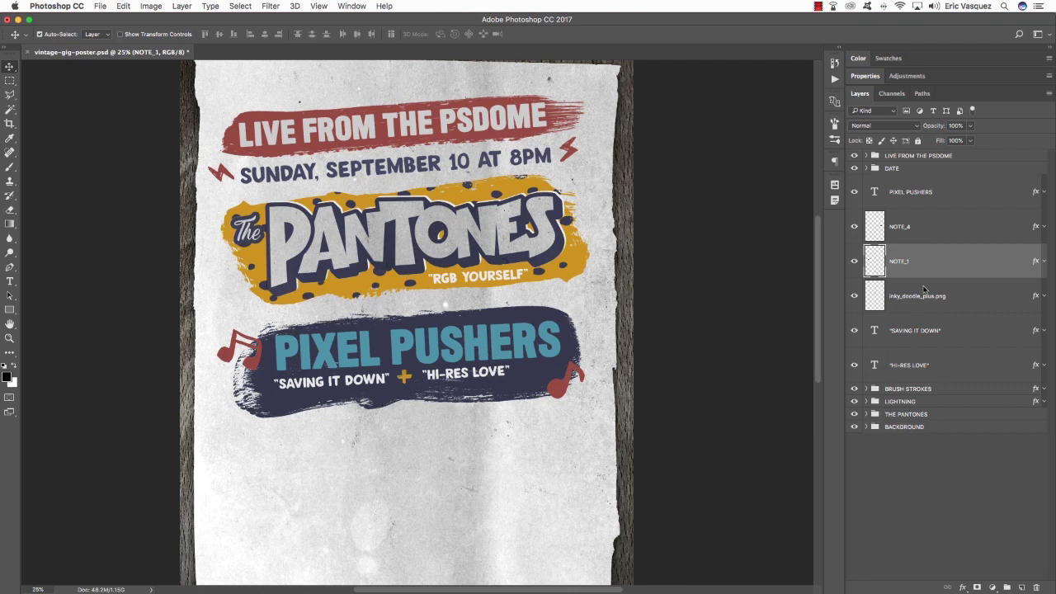
Nudge the top brush stroke layer slightly up and right on the navy band.
click(865, 389)
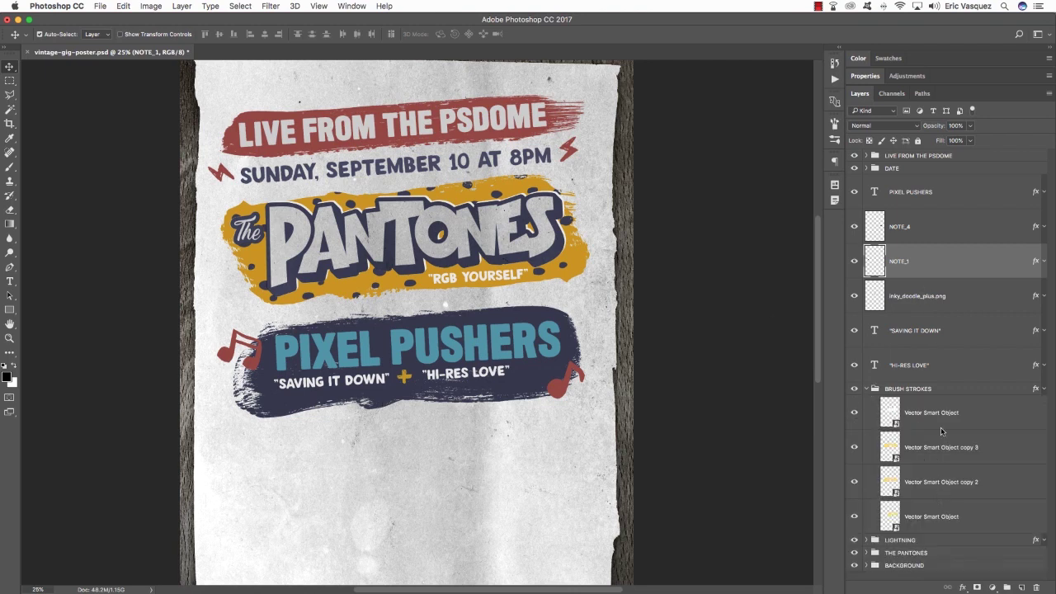
click(941, 425)
click(858, 417)
click(854, 417)
click(853, 416)
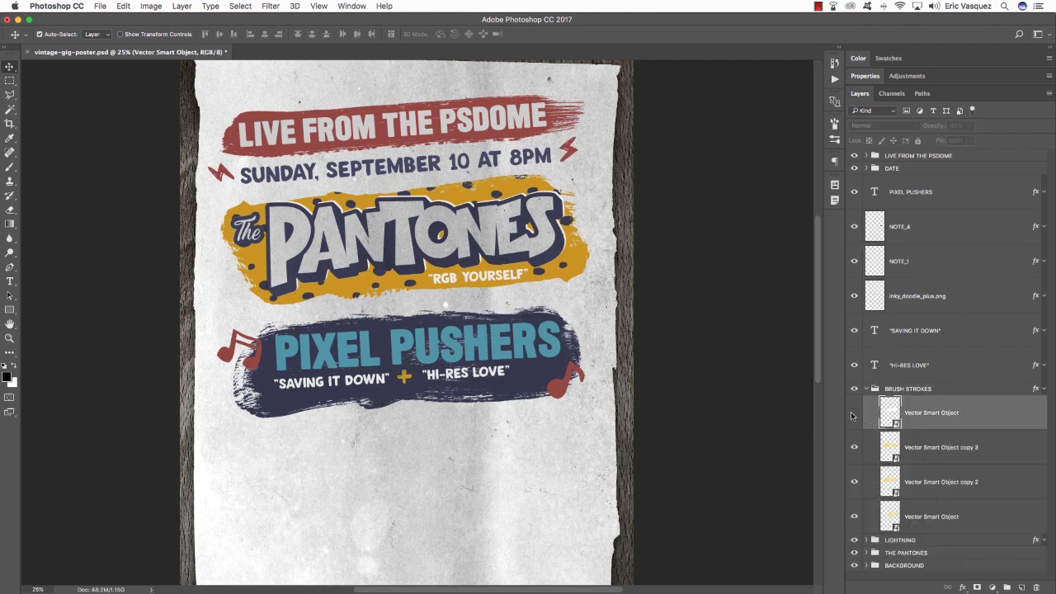
click(853, 415)
key(ctrl+t)
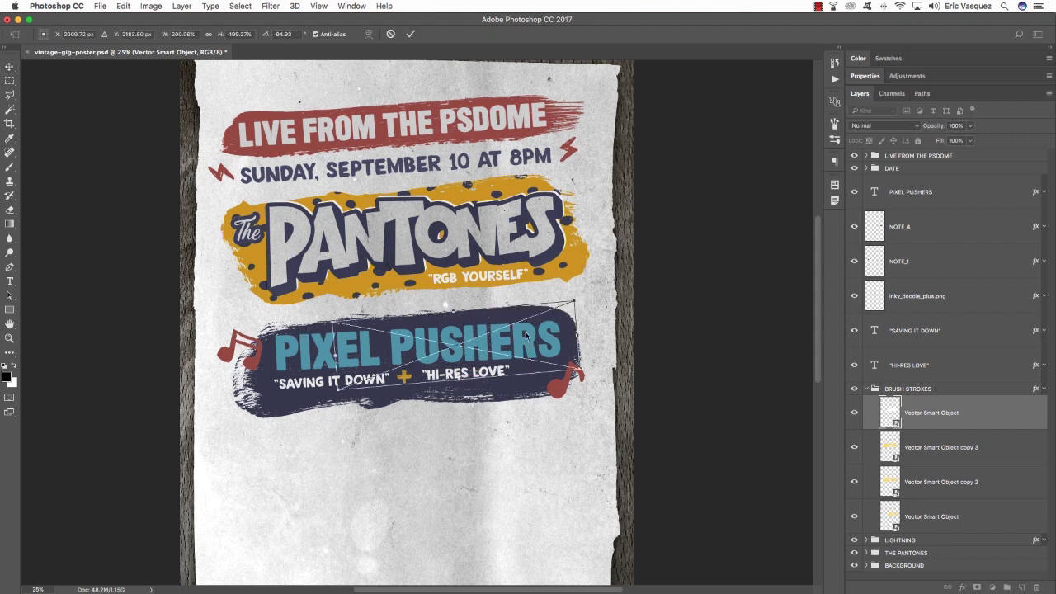
mouse_move(528, 338)
mouse_down()
mouse_move(556, 323)
mouse_move(539, 329)
mouse_up()
key(Return)
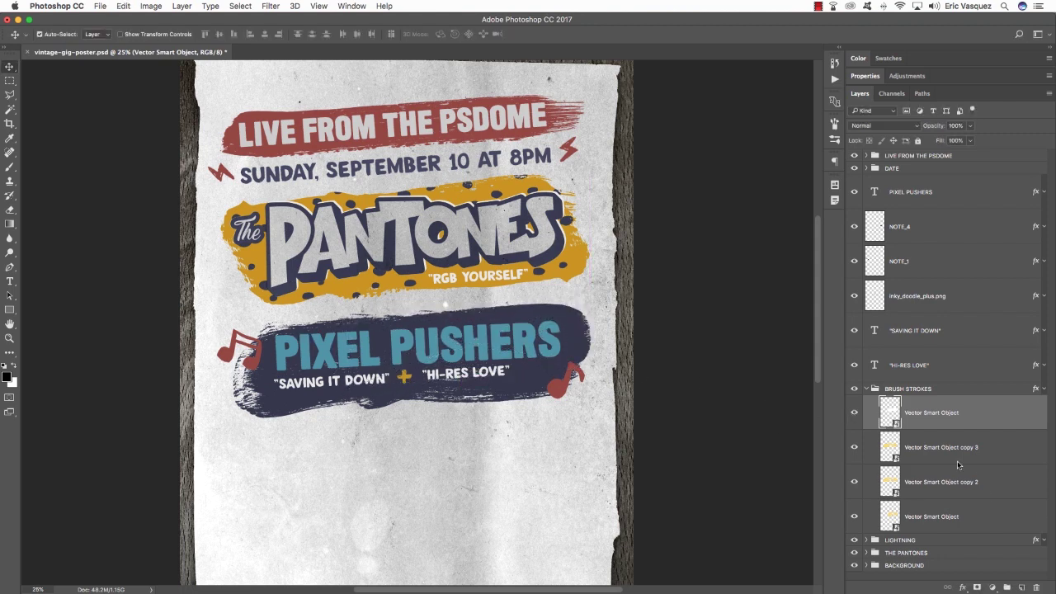
Shift the Vector Smart Object copy 2 stroke right and stretch it wider to the left.
click(962, 488)
key(ctrl+t)
drag(532, 359, 550, 355)
drag(245, 384, 217, 389)
key(Return)
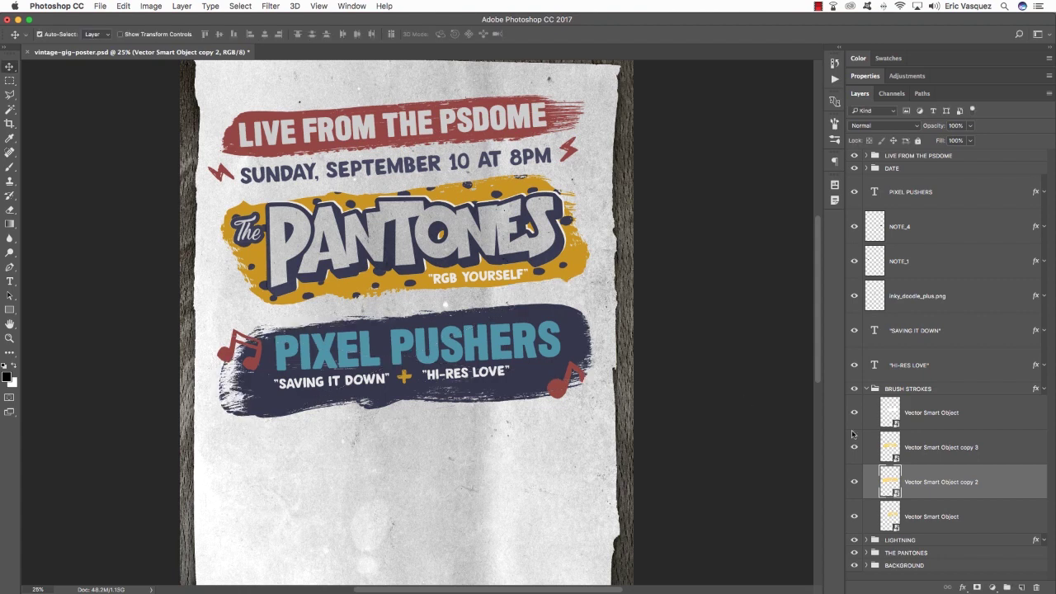
click(871, 388)
Group the Pixel Pushers layers into a group named PIXEL PUSHERS.
click(865, 388)
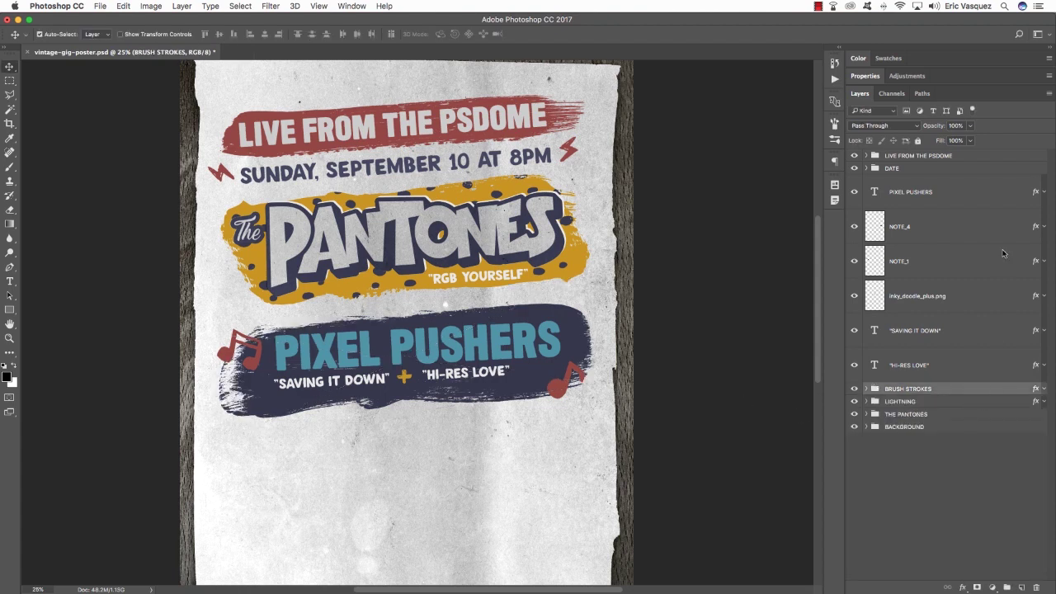
shift+click(961, 193)
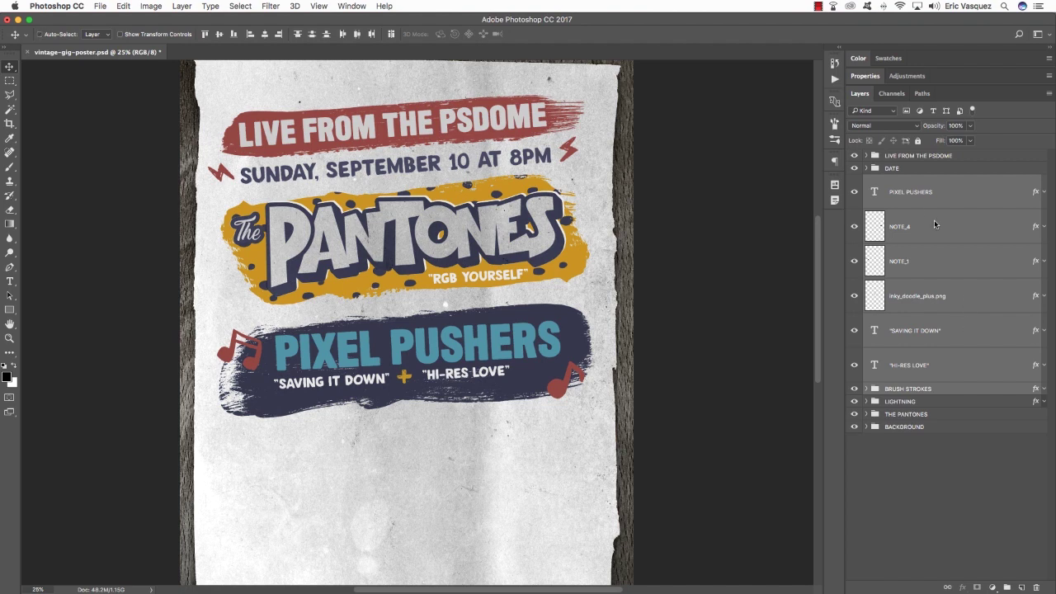
key(super+g)
double_click(891, 181)
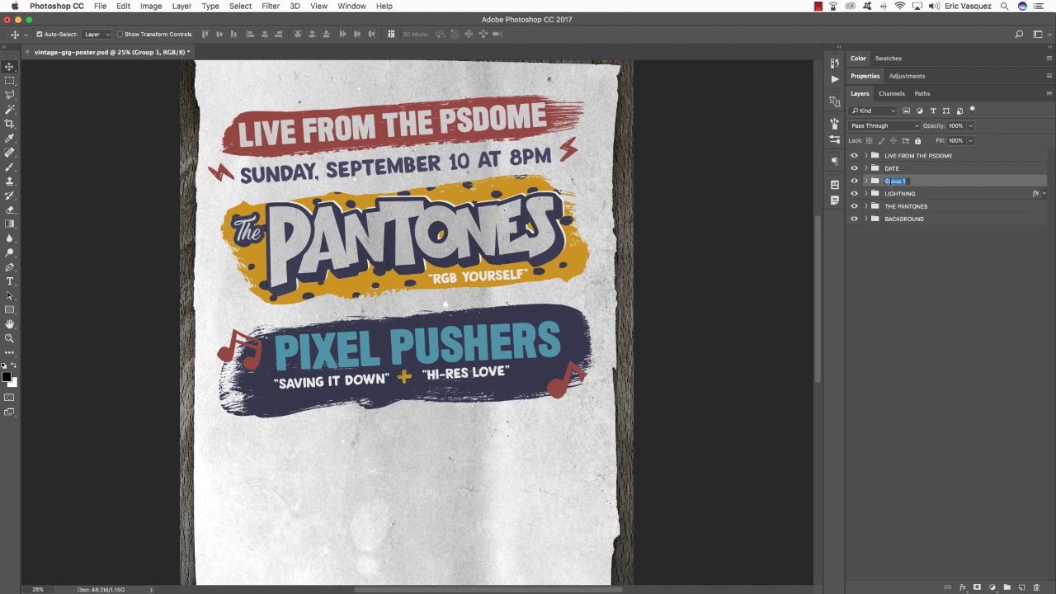
text(Pi)
key(Return)
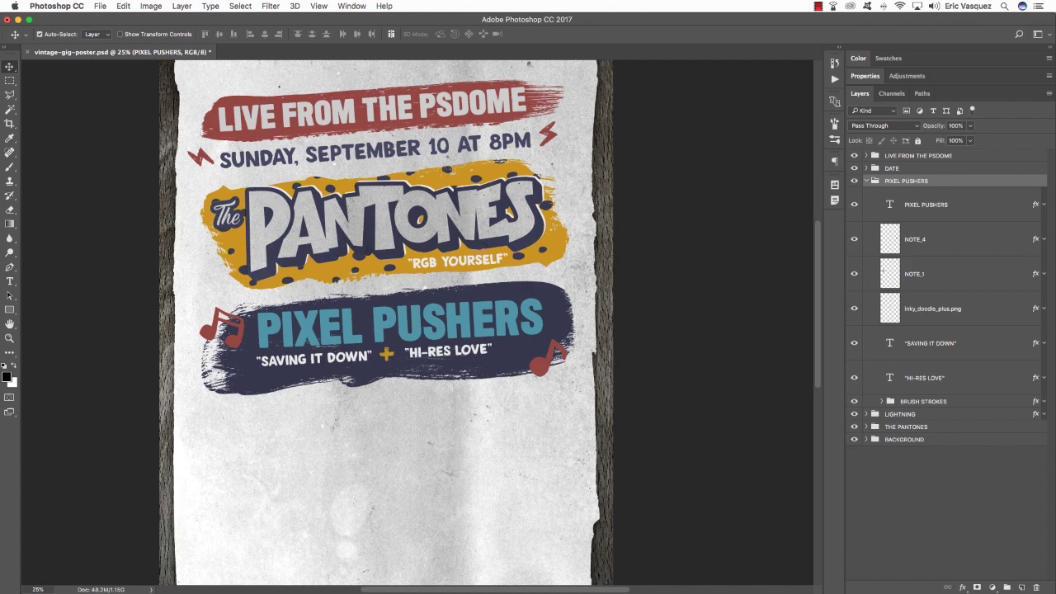
Nudge the "HI-RES LOVE" text layer two steps to the left.
click(385, 354)
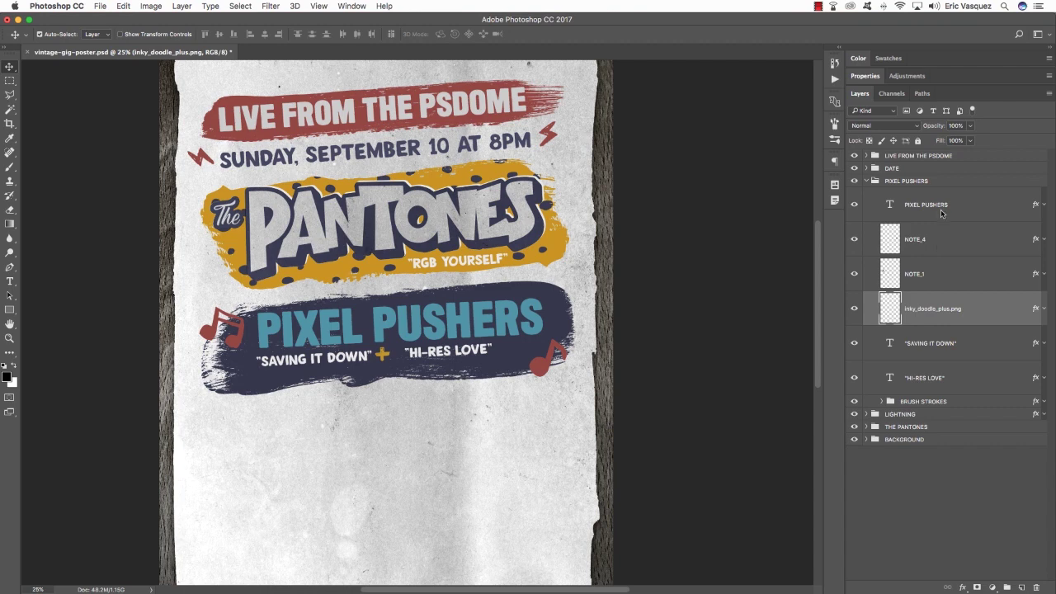
click(950, 376)
key(shift+Left)
key(shift+Left)
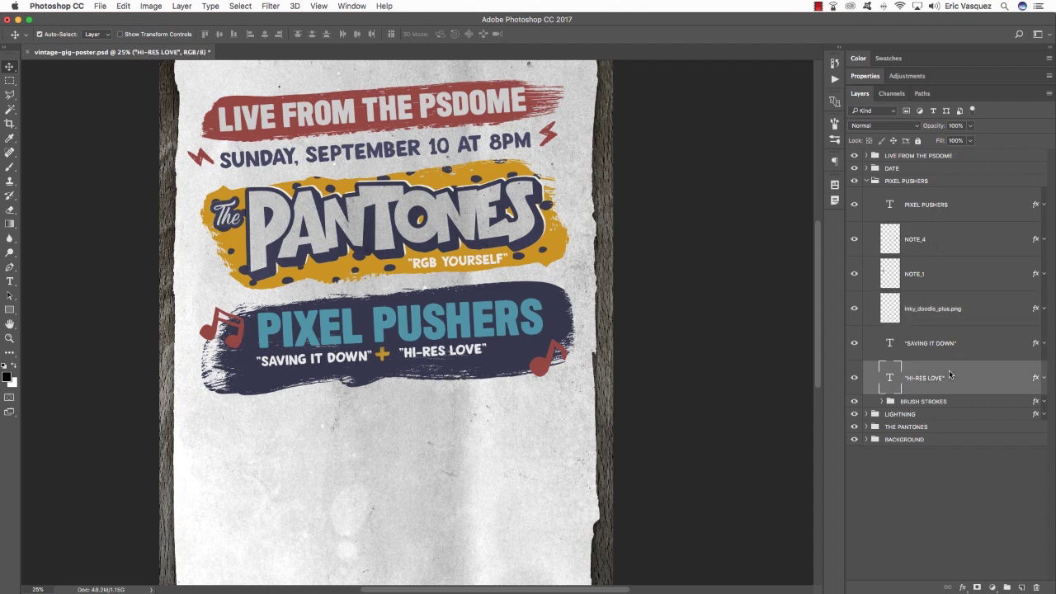
key(shift+Left)
key(shift+Left)
key(shift+Left)
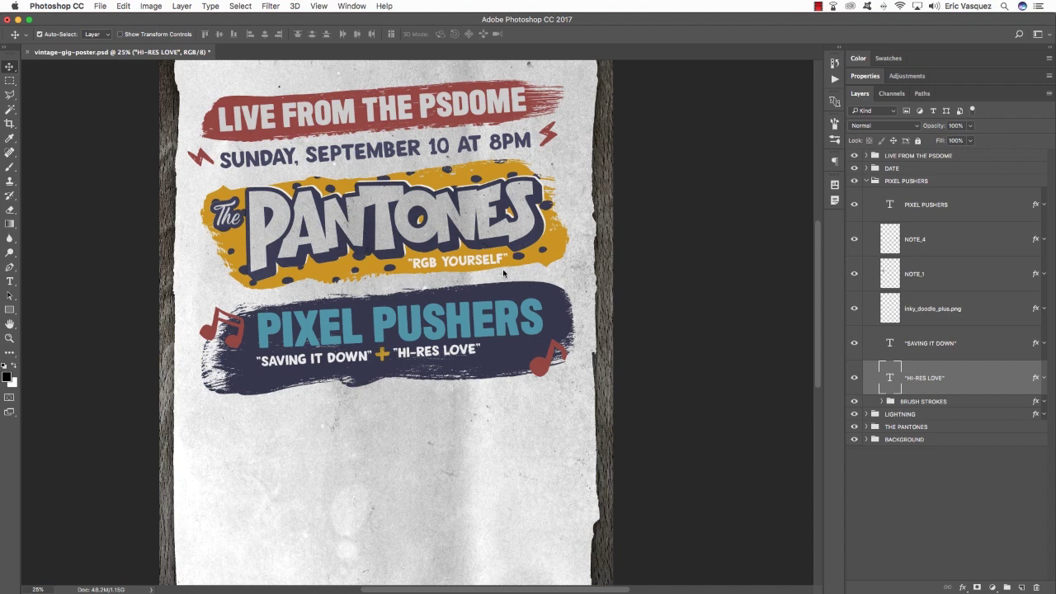
Move the collapsed PIXEL PUSHERS group to sit just above BACKGROUND.
click(867, 180)
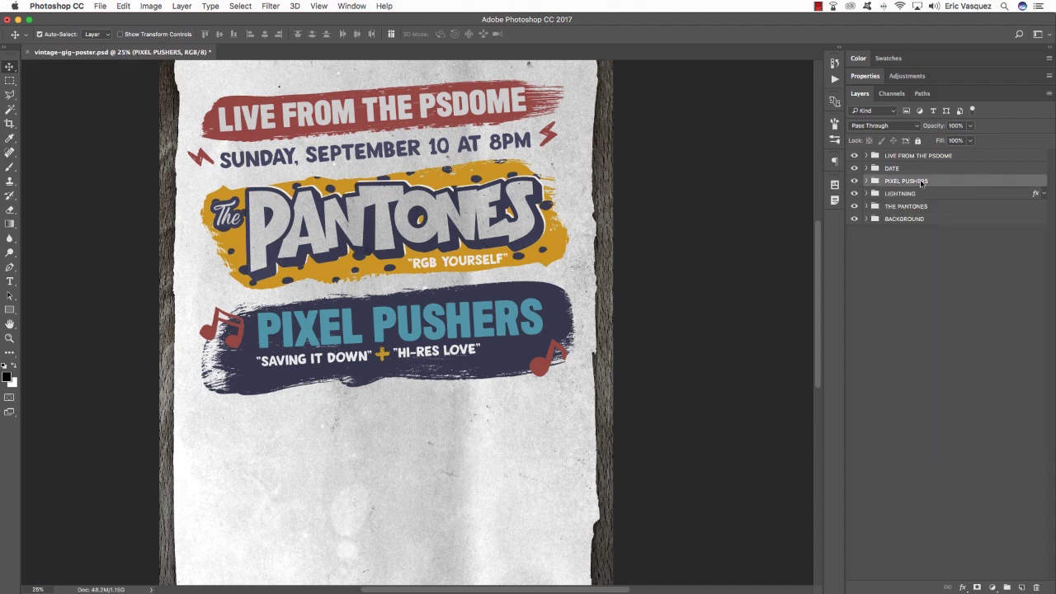
drag(960, 180, 959, 216)
drag(616, 283, 627, 293)
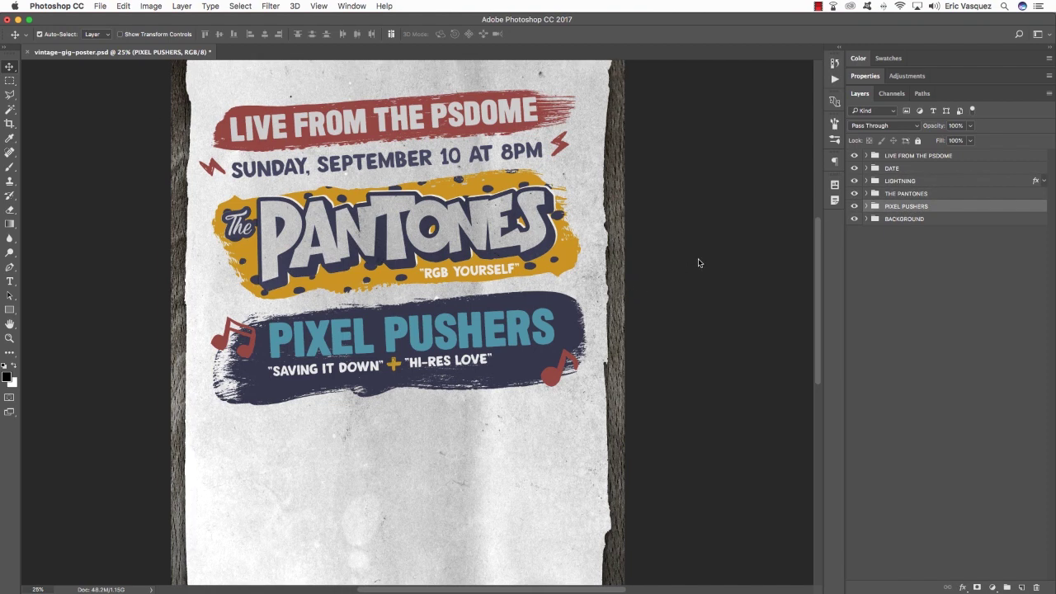
key(super+Tab)
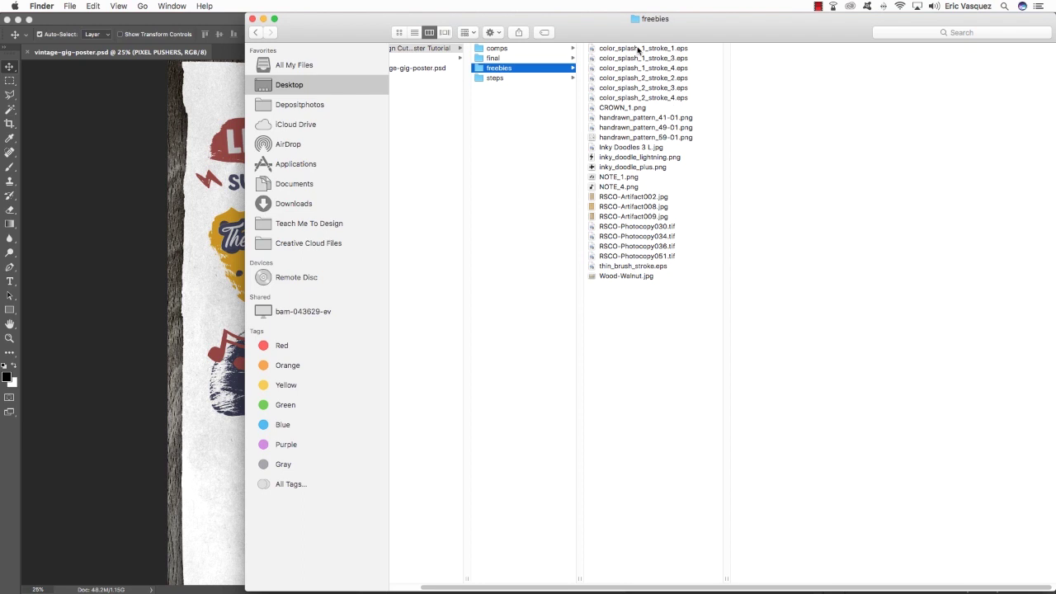
Open color_splash_1_stroke_4.eps in Illustrator, select all its red splash artwork, and return to Photoshop.
click(640, 69)
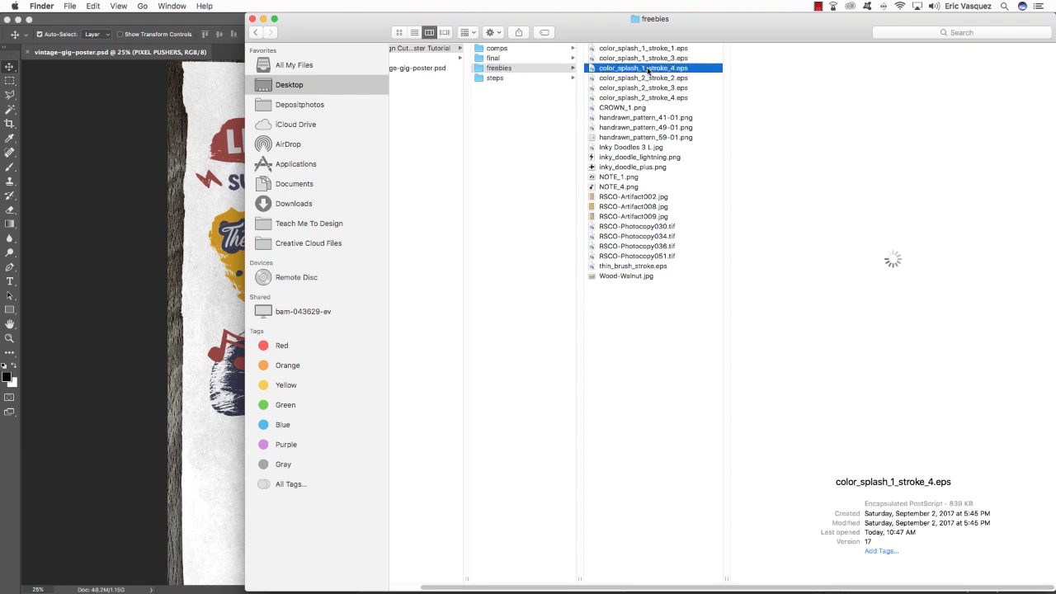
click(562, 573)
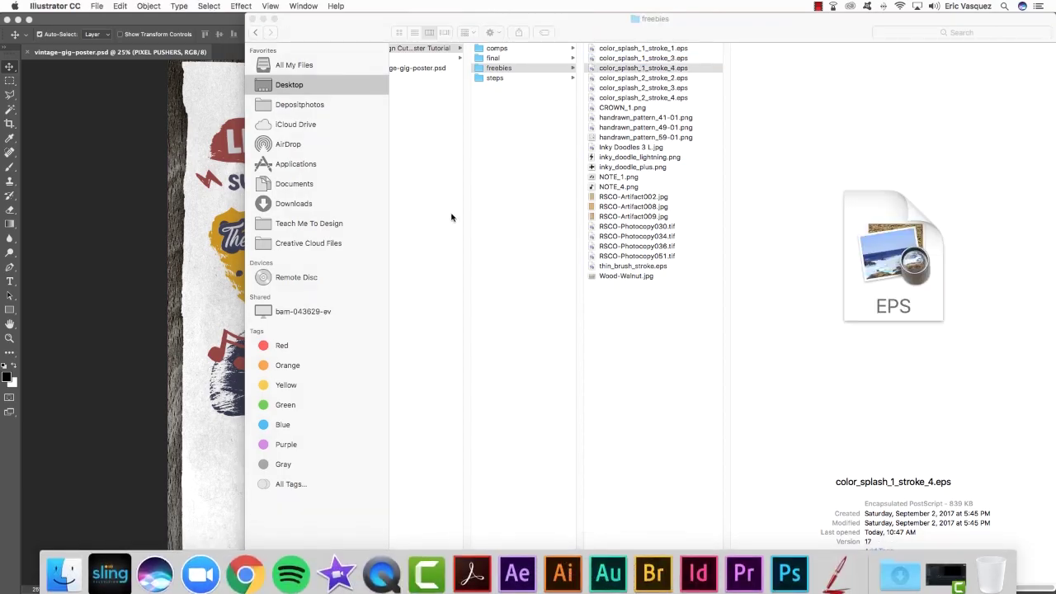
key(super+a)
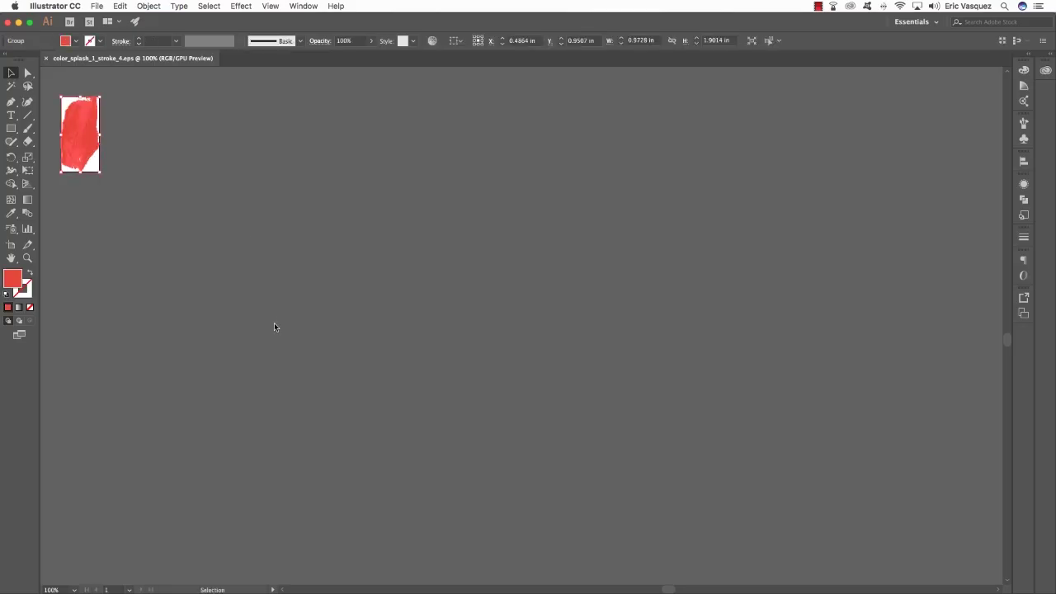
key(super+Tab)
key(super+Tab)
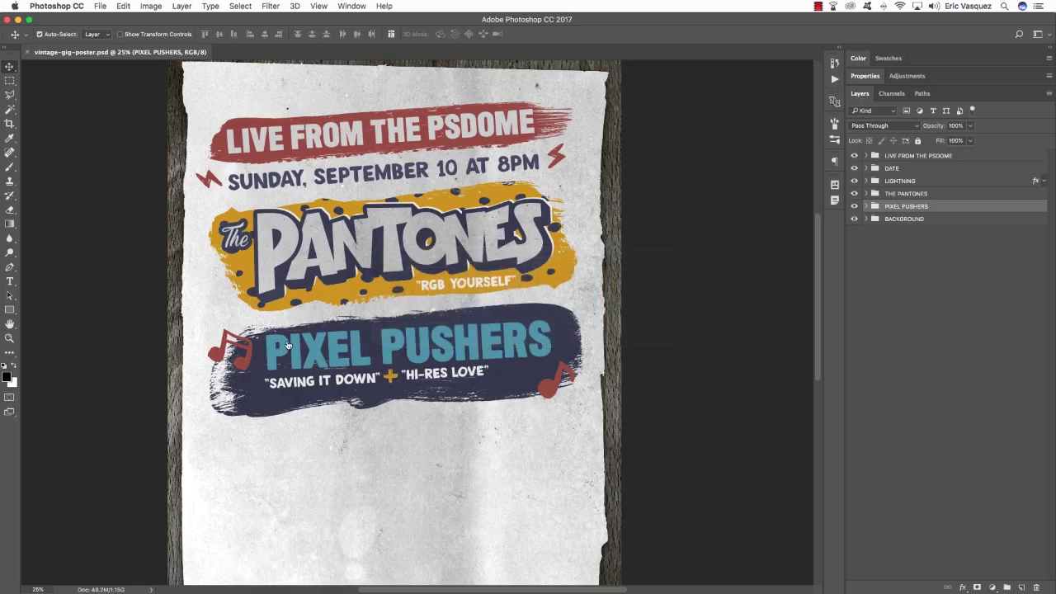
Paste the red splash as a smart object, enlarged and placed below PIXEL PUSHERS.
key(super+v)
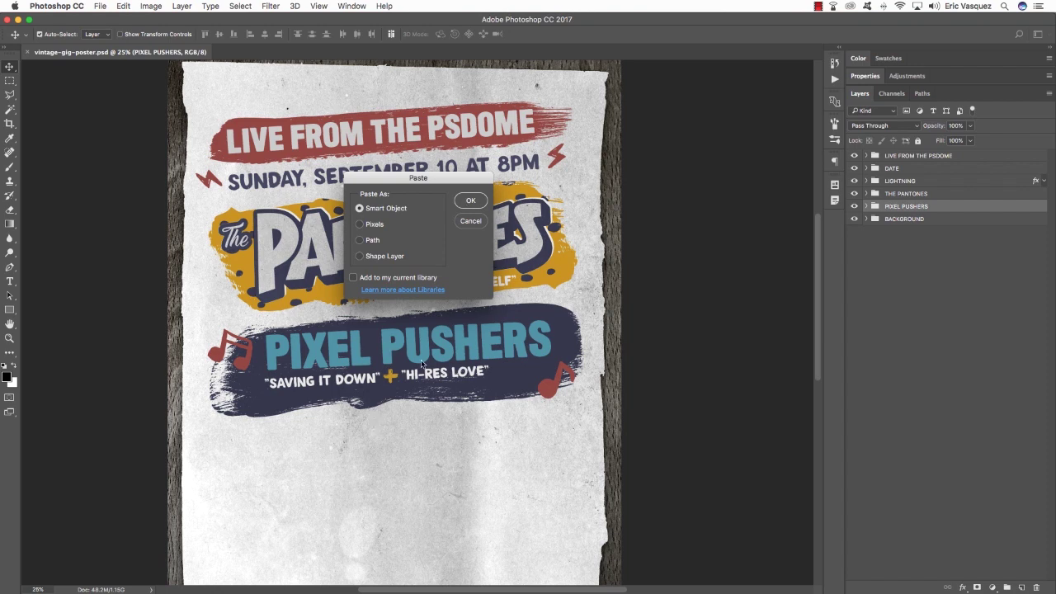
key(Return)
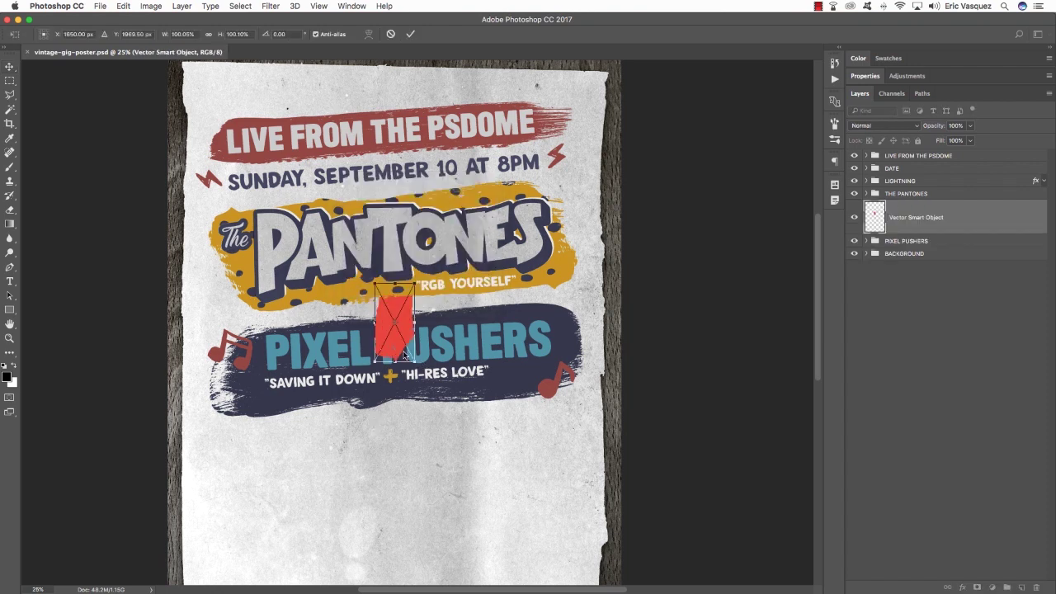
drag(387, 312, 464, 478)
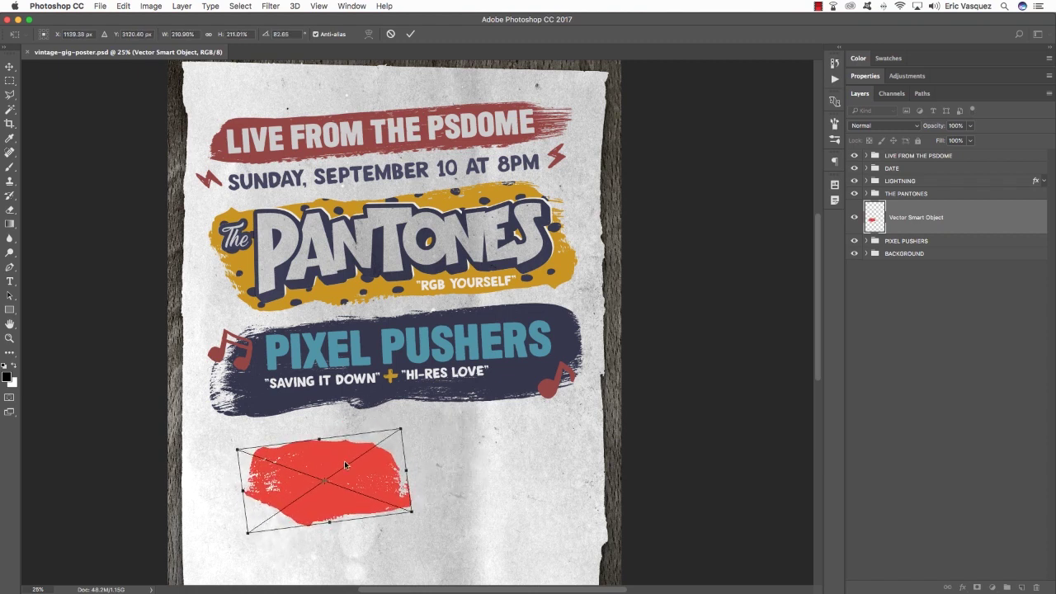
drag(344, 465, 509, 452)
key(Return)
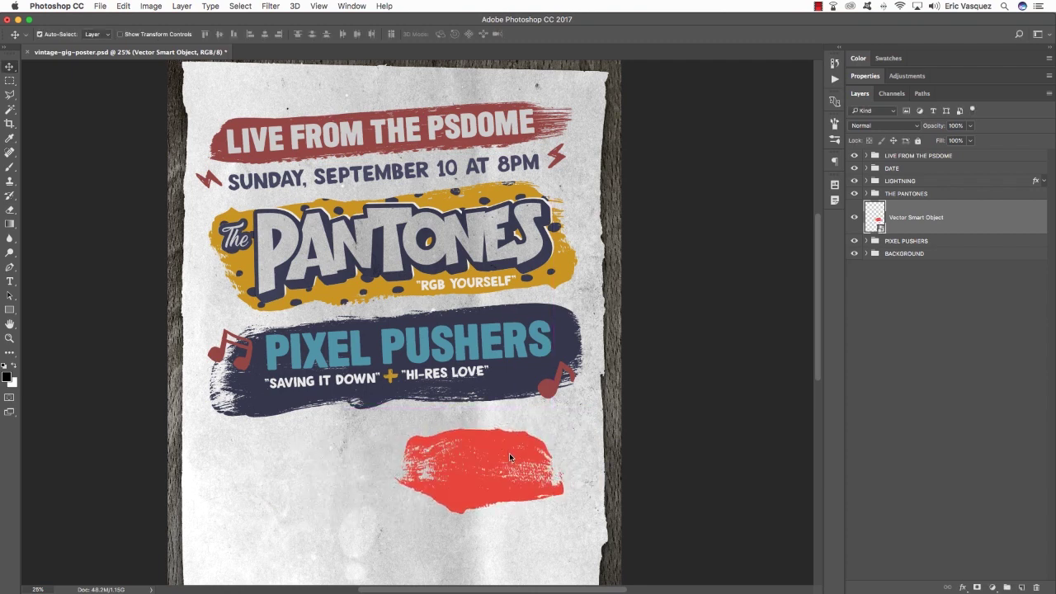
Duplicate the red splash, flip the copy vertically and shift it left.
key(ctrl+j)
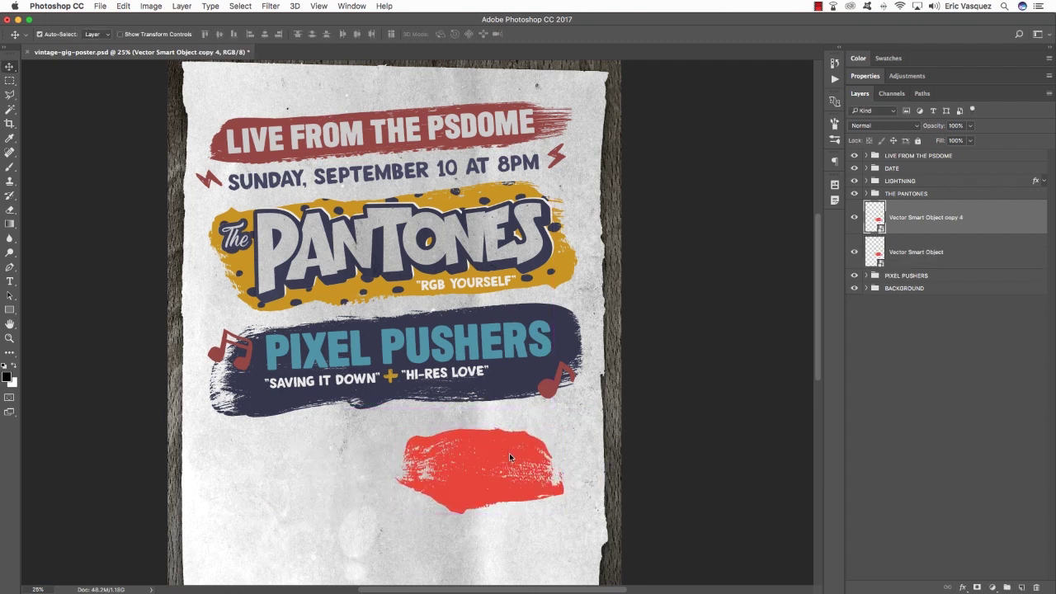
key(ctrl+t)
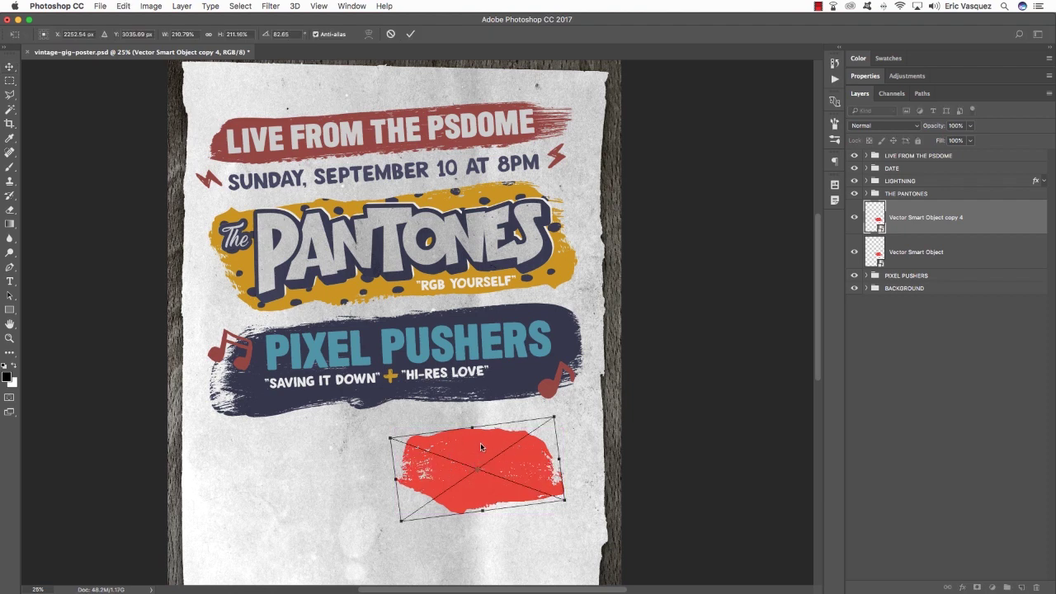
right_click(481, 447)
key(Escape)
right_click(442, 459)
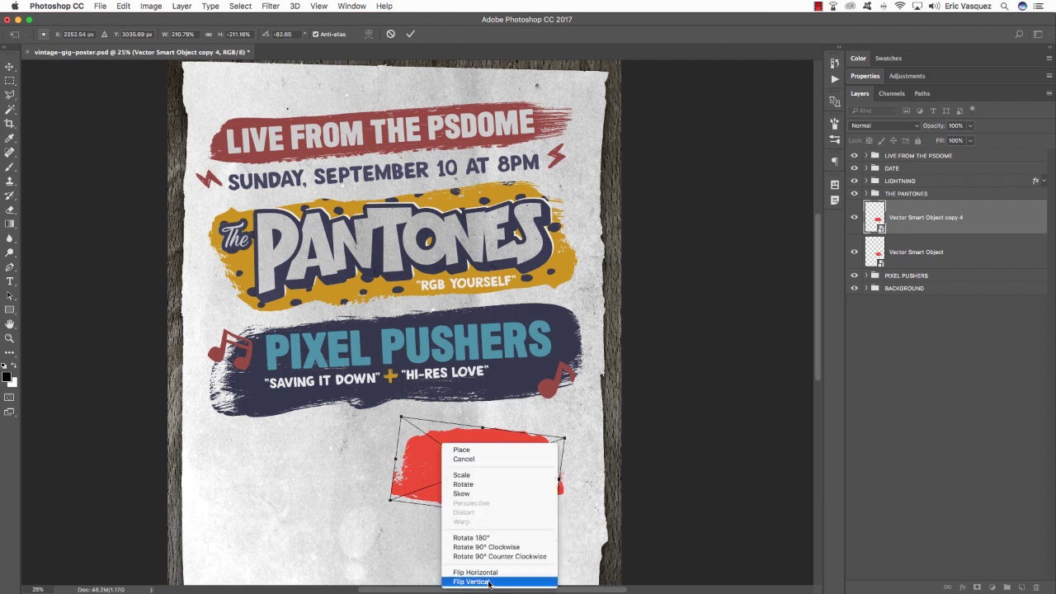
click(472, 567)
drag(537, 461, 452, 470)
key(Return)
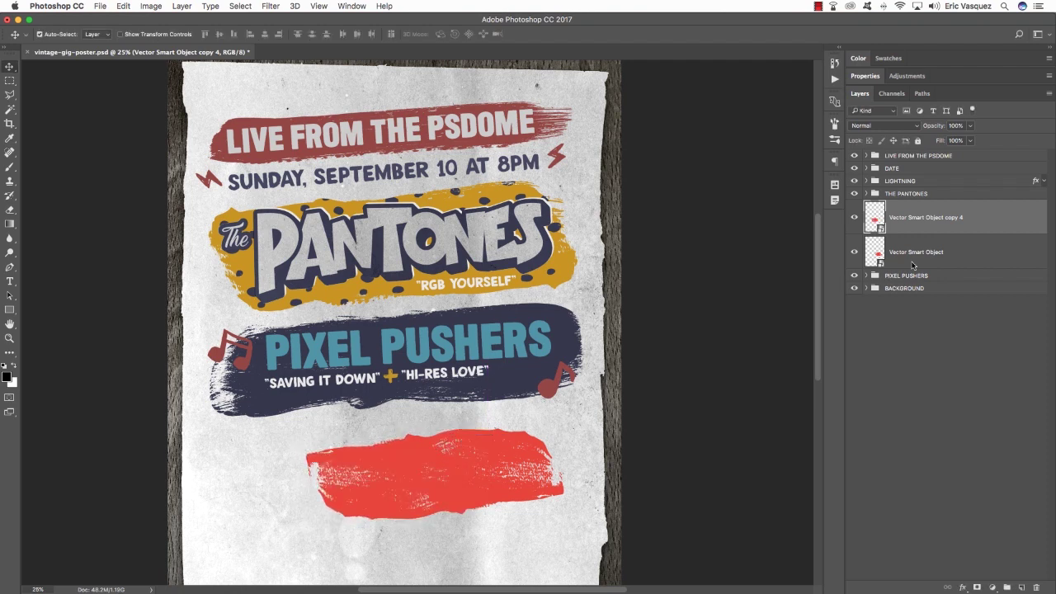
Enlarge both red splashes together down and left, then nudge the band slightly right.
shift+click(963, 247)
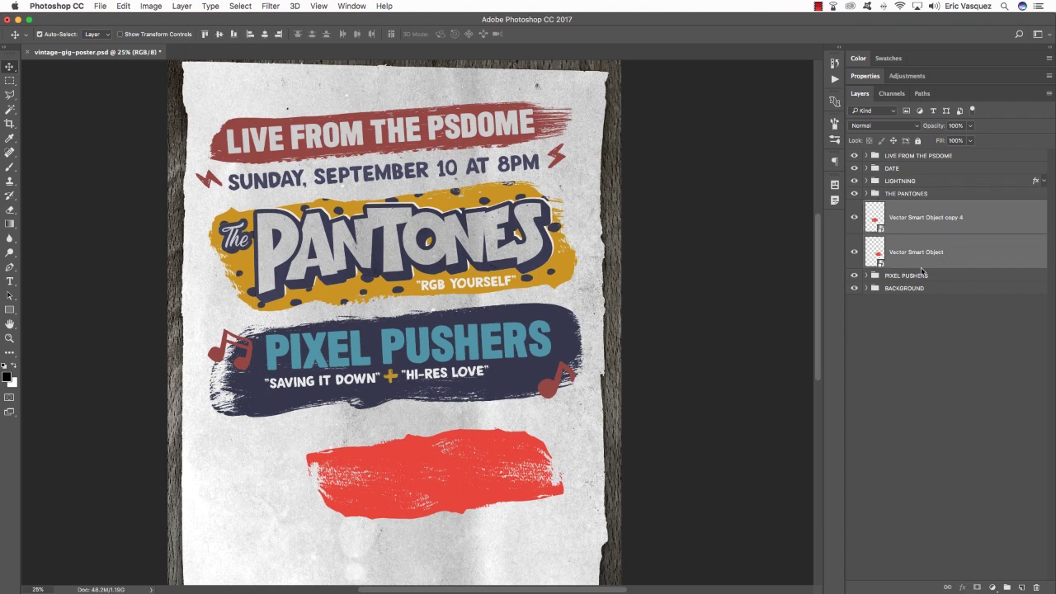
key(super+t)
scroll(390, 462, down, 3)
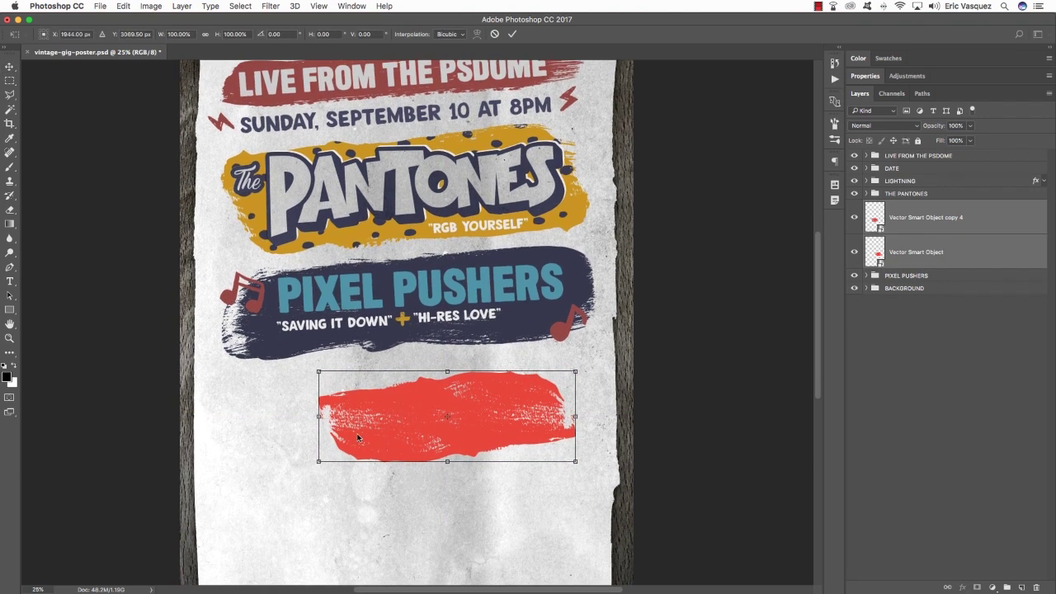
drag(316, 464, 231, 492)
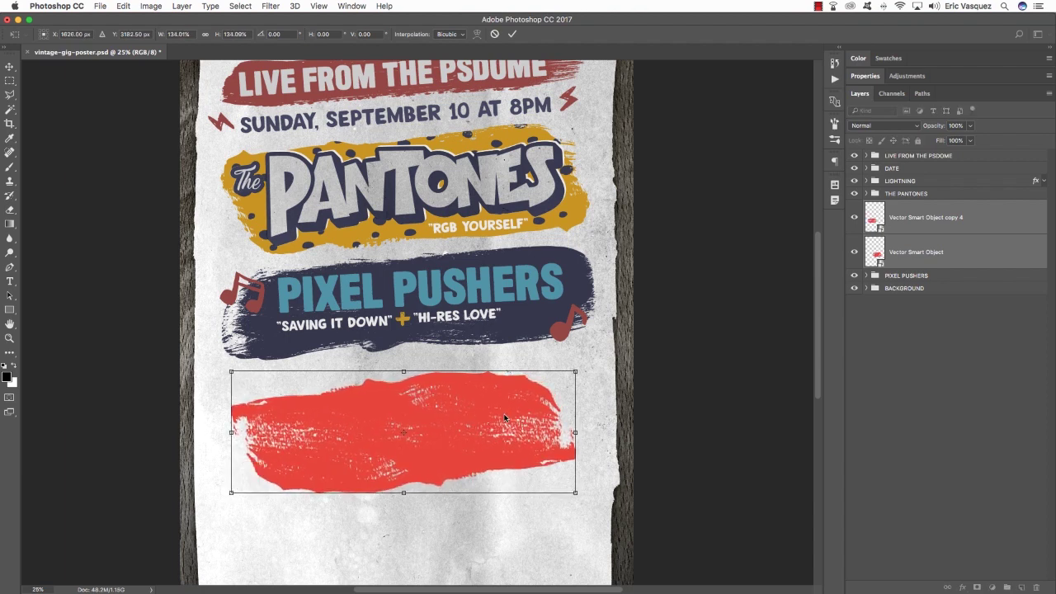
drag(541, 407, 555, 406)
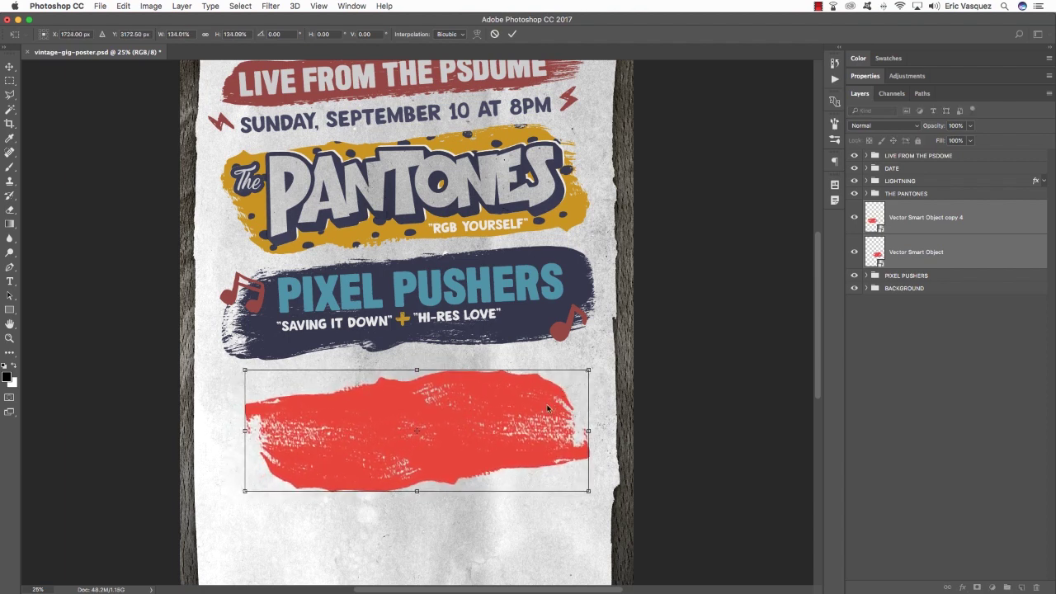
key(Return)
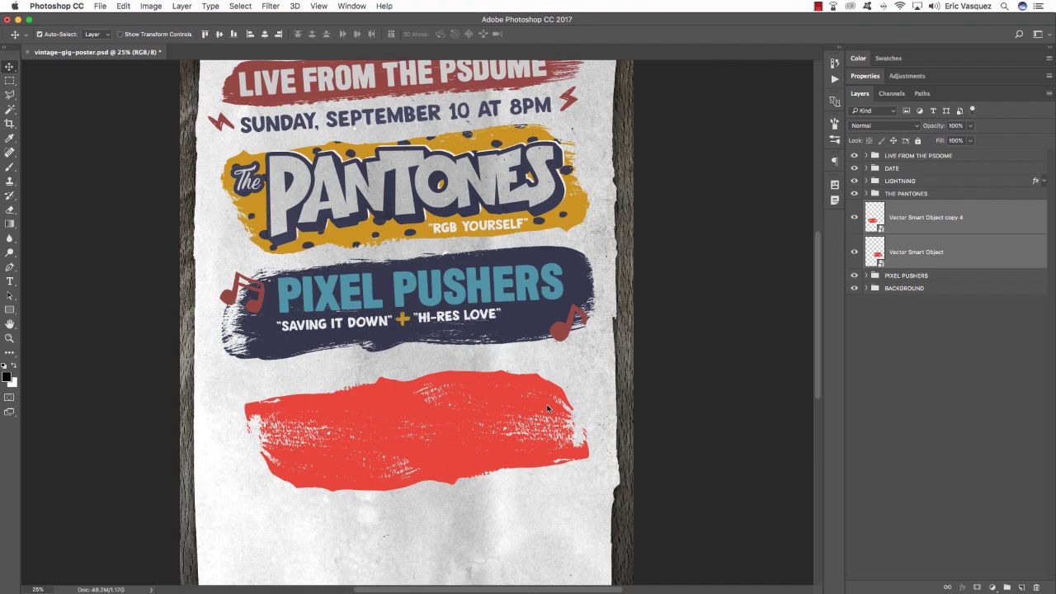
key(super+Tab)
key(super+Tab)
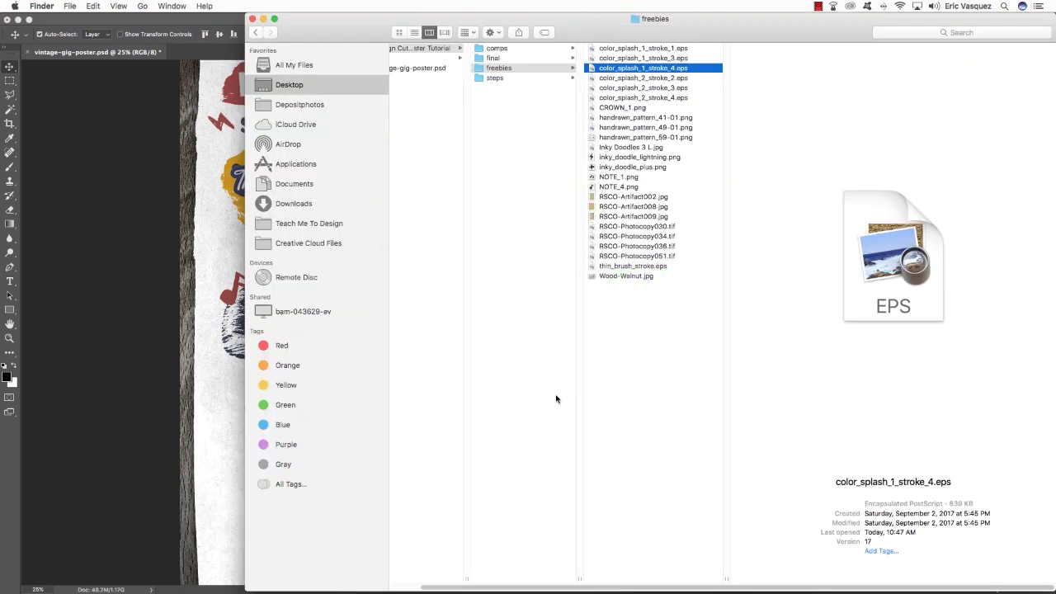
Open color_splash_2_stroke_4.eps in Illustrator, select all the light-blue artwork, and return to Photoshop.
click(627, 98)
drag(652, 101, 562, 577)
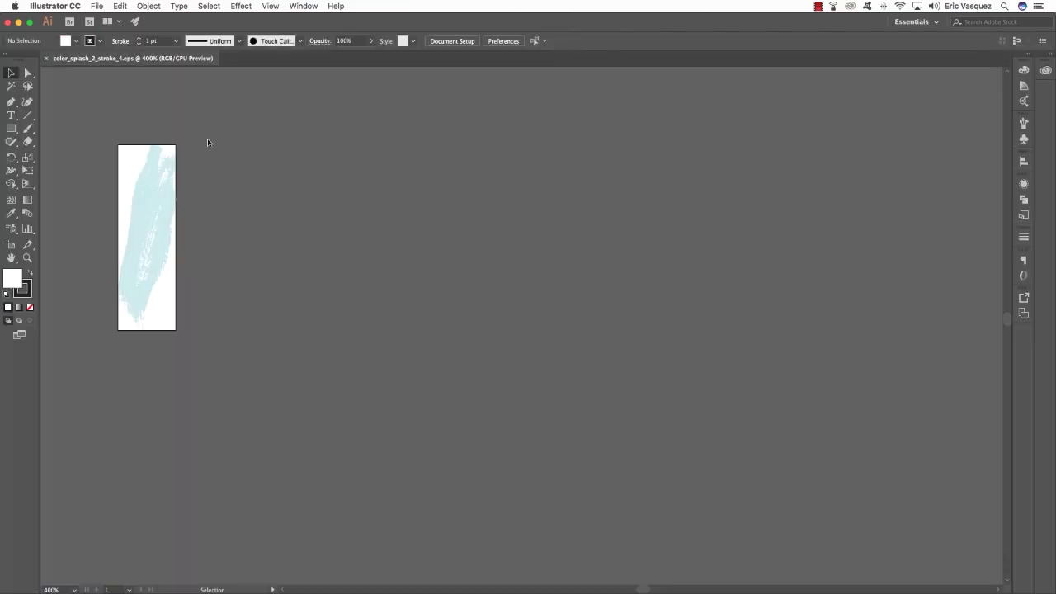
key(super+a)
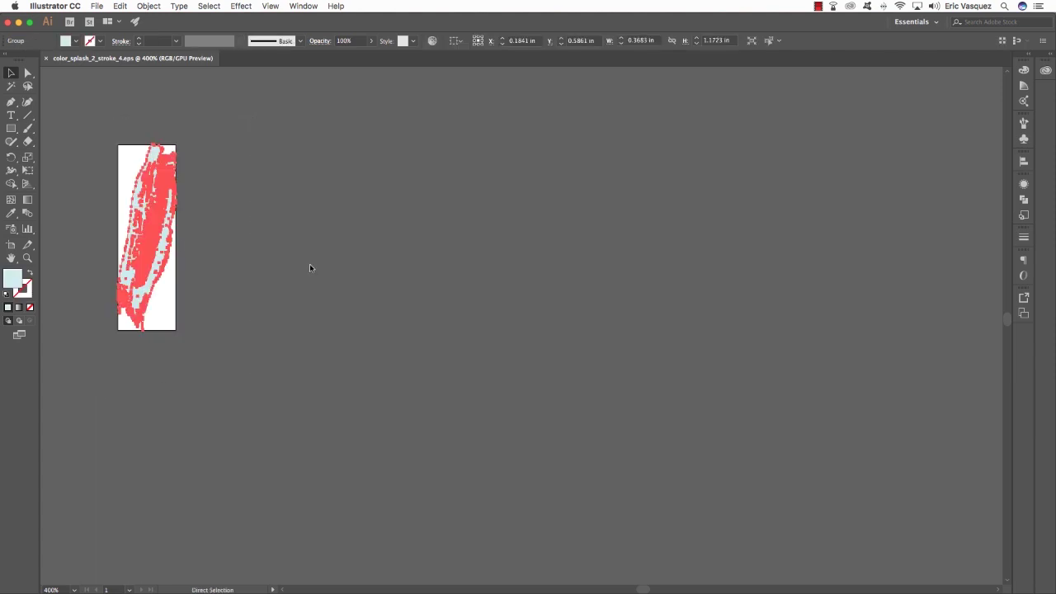
key(super+Tab)
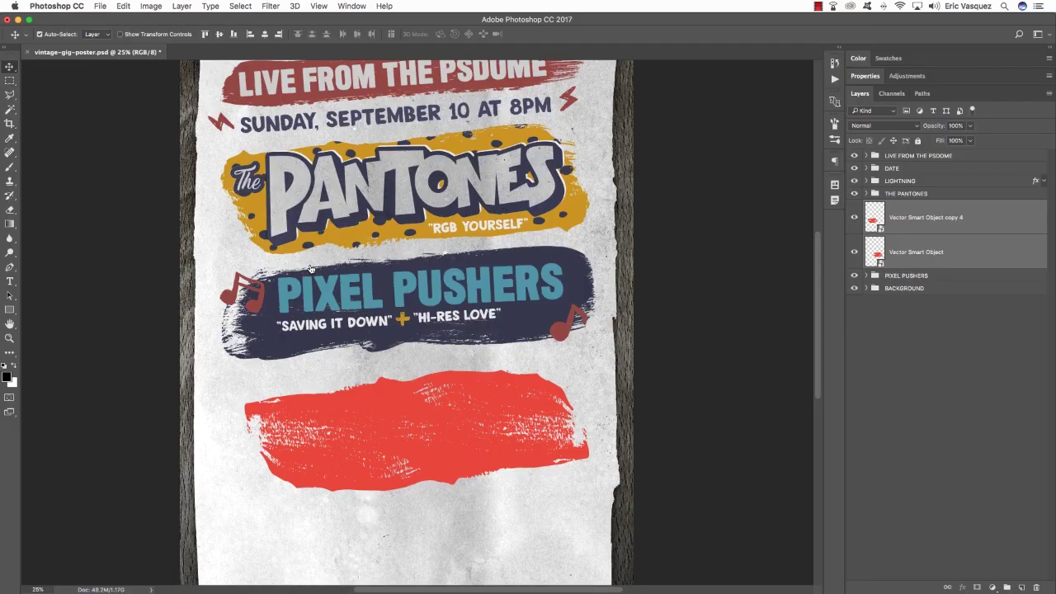
Paste the light-blue splash as a smart object, rotate it about 74°, and enlarge it over the red band.
key(super+v)
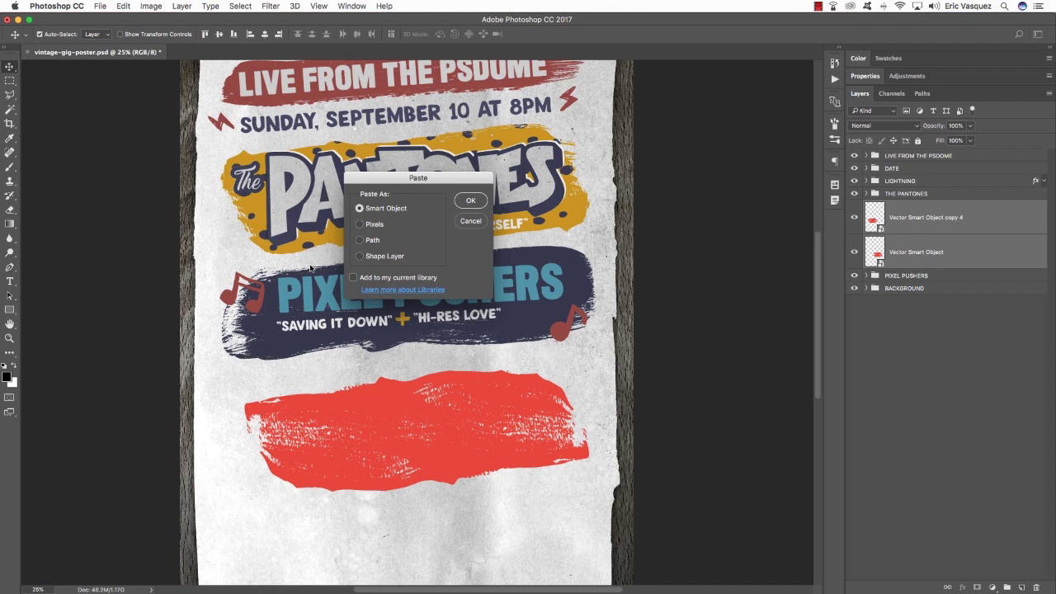
key(Return)
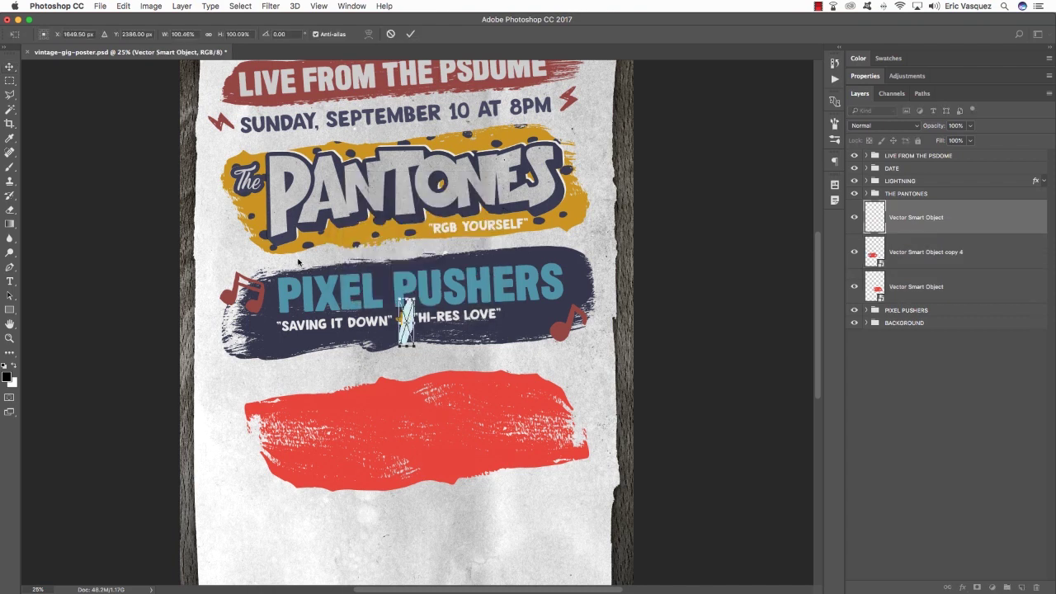
mouse_move(435, 303)
mouse_down()
mouse_move(439, 331)
mouse_move(561, 331)
mouse_move(504, 347)
mouse_move(544, 397)
mouse_move(589, 398)
mouse_up()
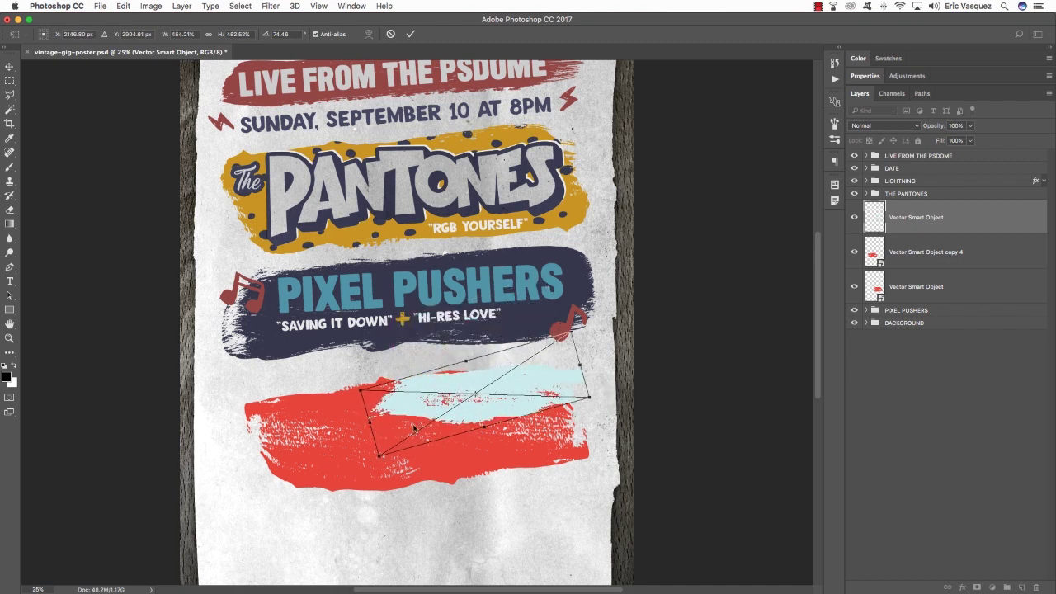
drag(388, 459, 326, 495)
mouse_move(495, 429)
mouse_down()
mouse_move(520, 371)
mouse_move(511, 402)
mouse_up()
key(Return)
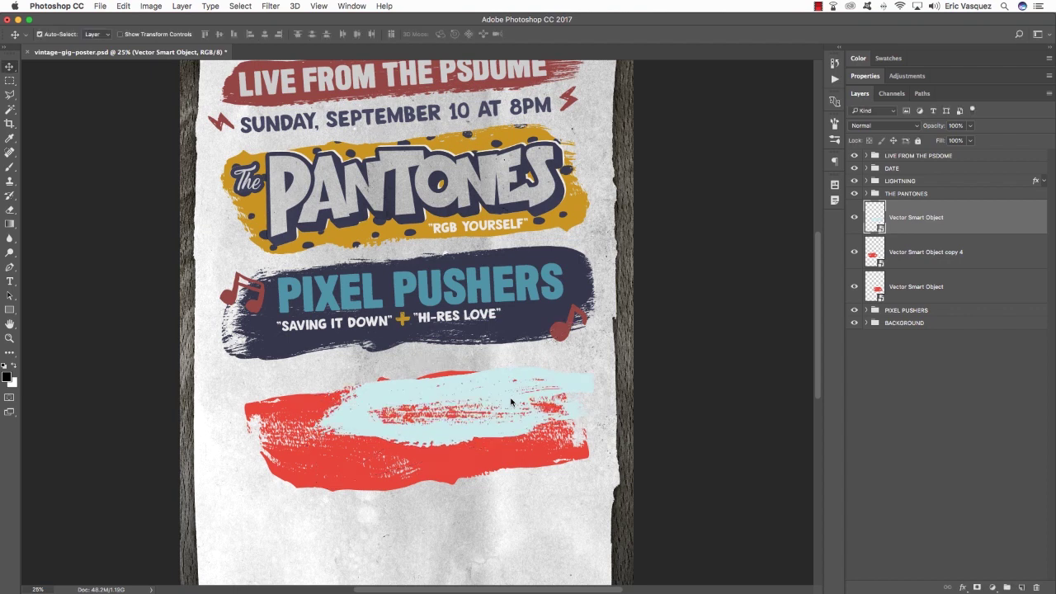
Add two transformed light-blue splash copies, one moved left, one enlarged, then group all five splash layers.
key(ctrl+alt+t)
drag(536, 385, 420, 414)
key(Return)
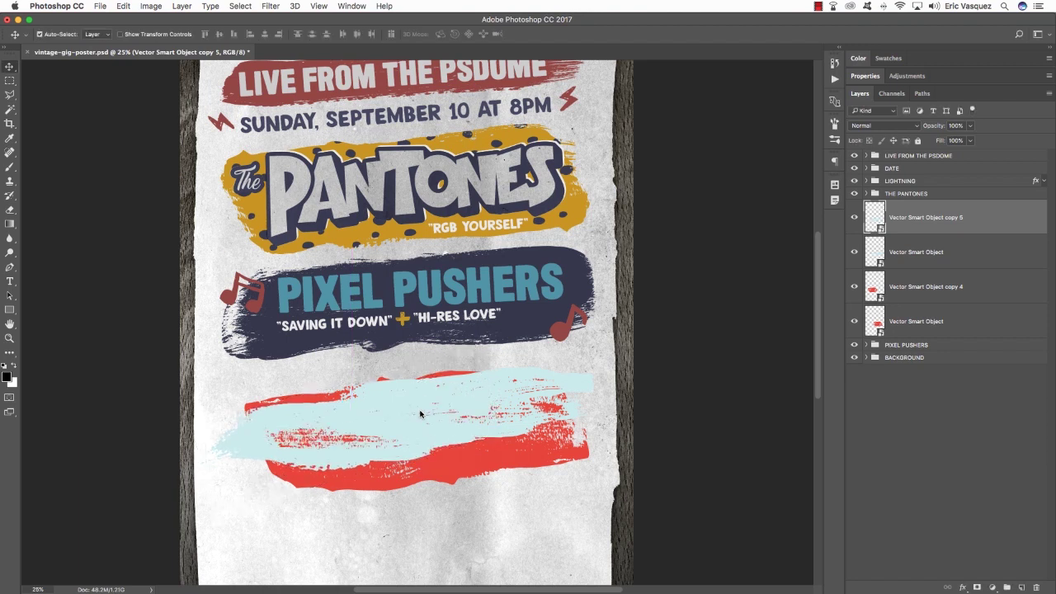
key(ctrl+alt+t)
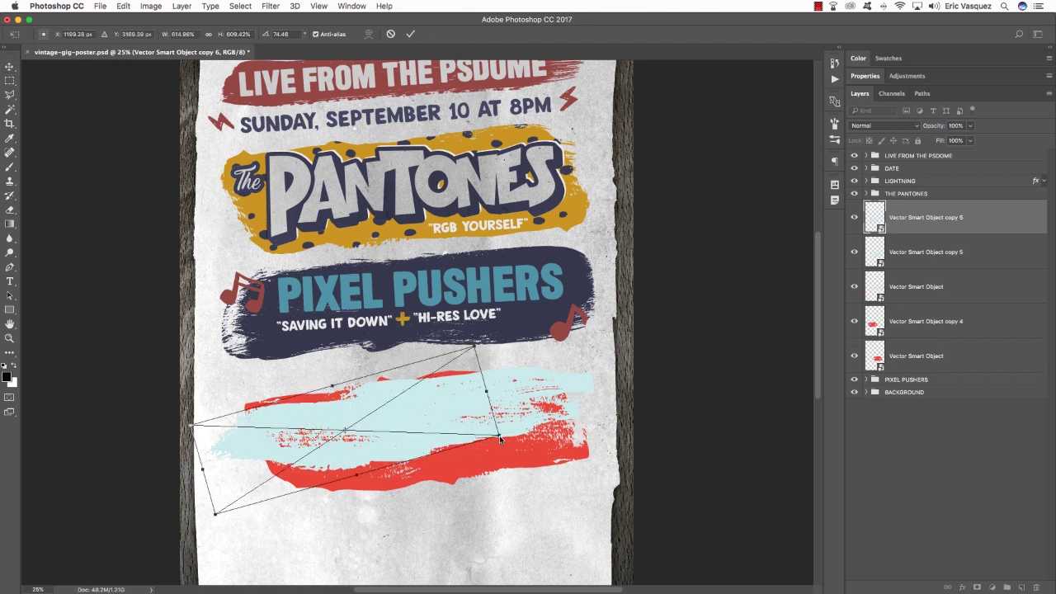
drag(499, 439, 581, 456)
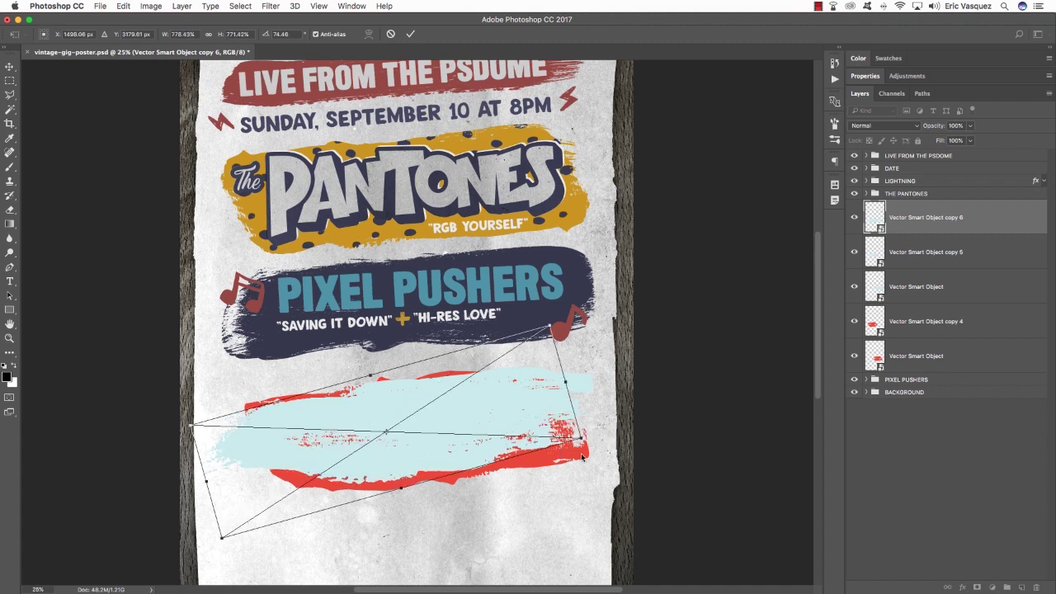
drag(490, 419, 490, 429)
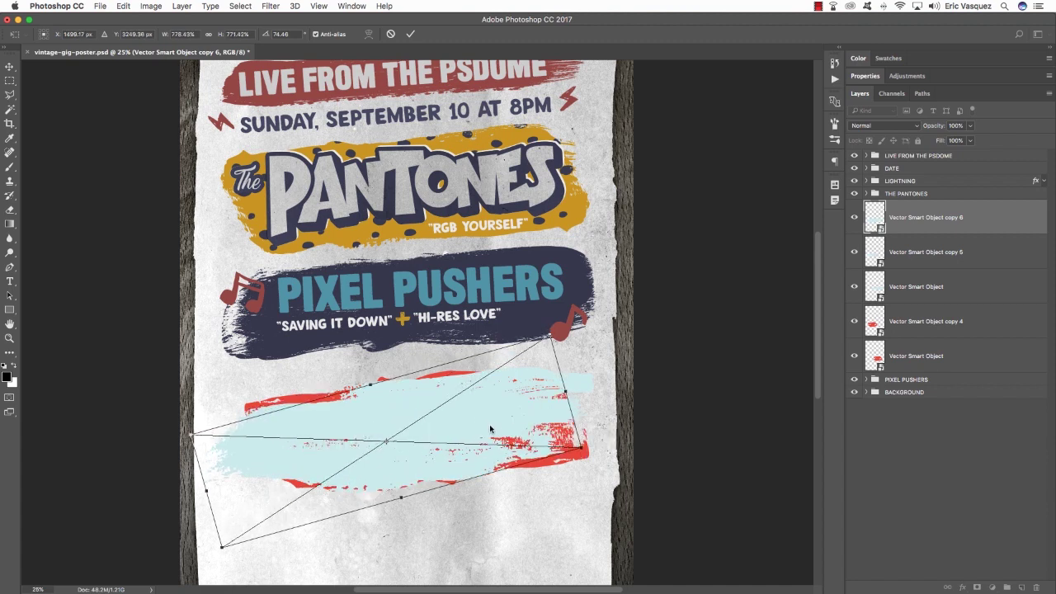
key(Return)
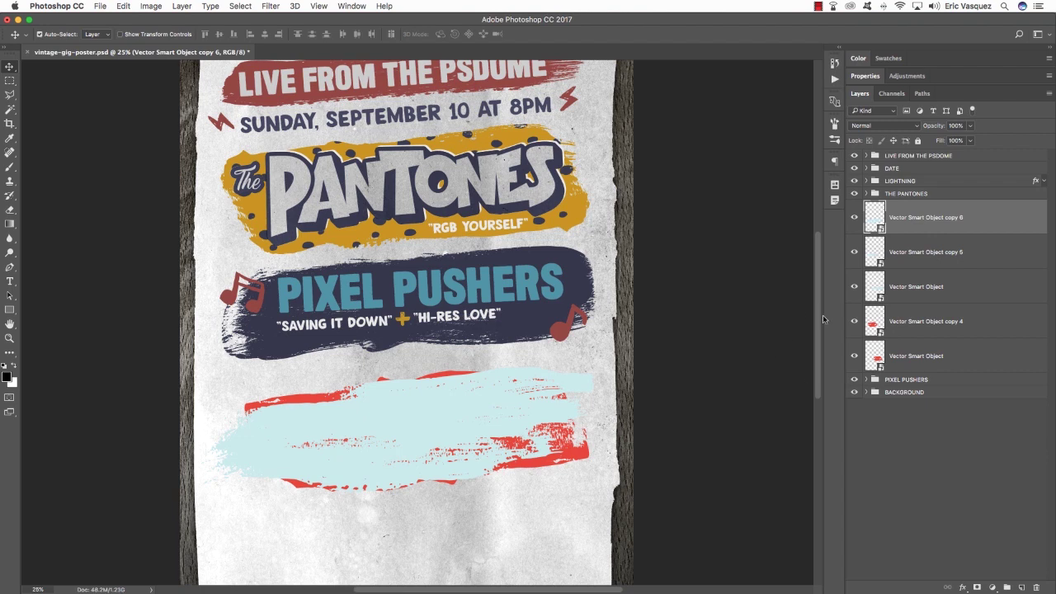
shift+click(972, 358)
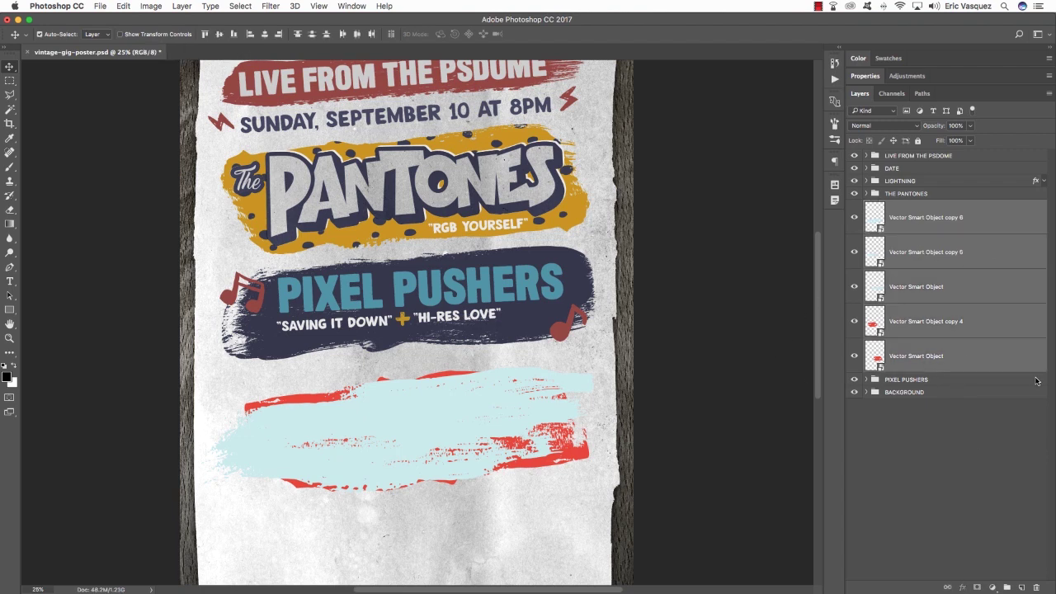
key(super+g)
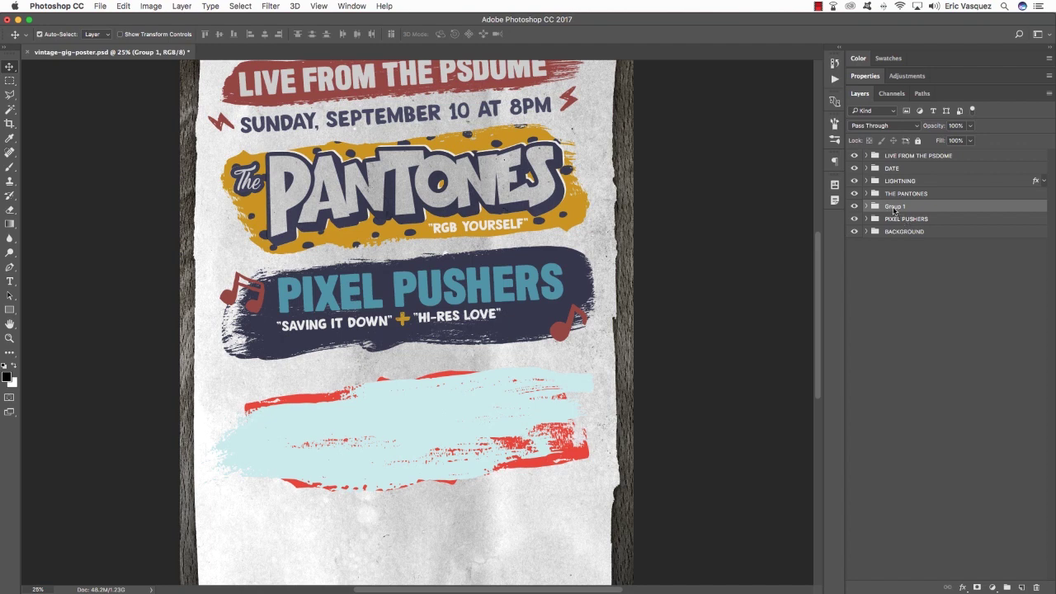
Rename the new splash group to BRUSH STROKES.
double_click(895, 206)
text(BRUSH STROKES)
key(Return)
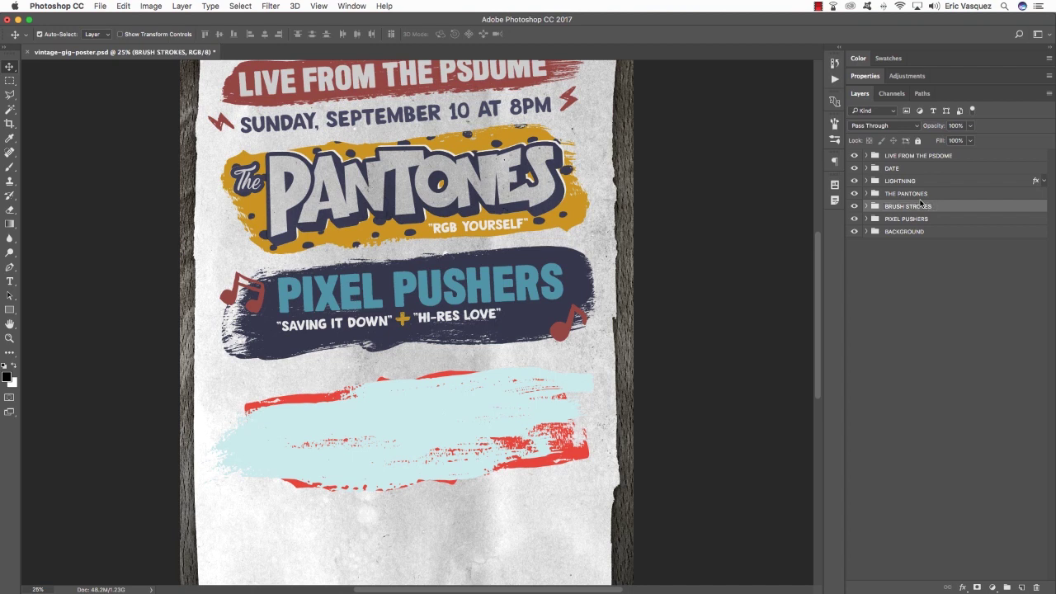
Give the BRUSH STROKES group a Color Overlay in teal #4D93A7.
double_click(1043, 206)
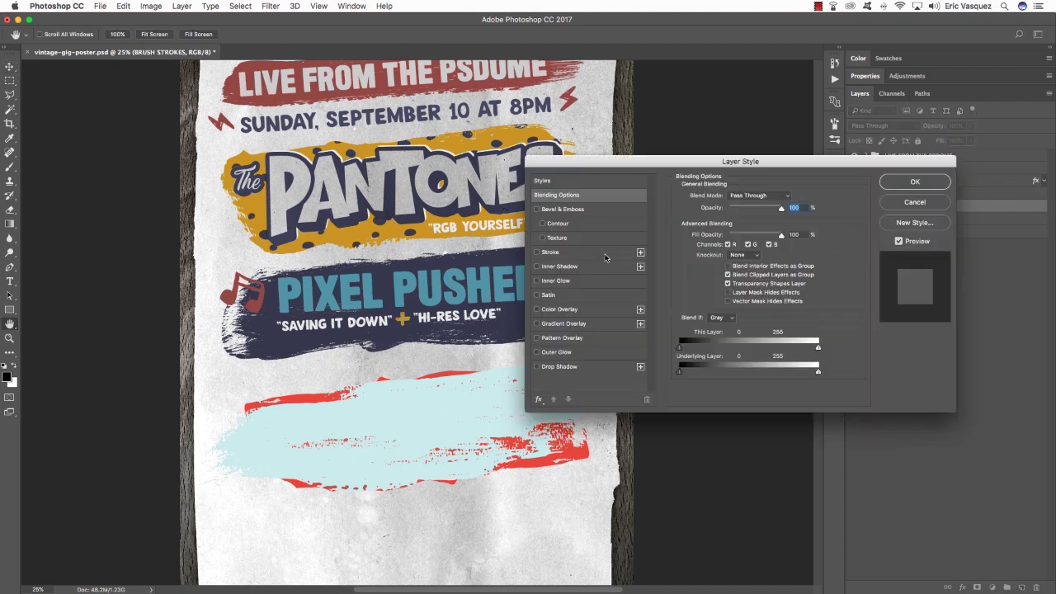
click(560, 311)
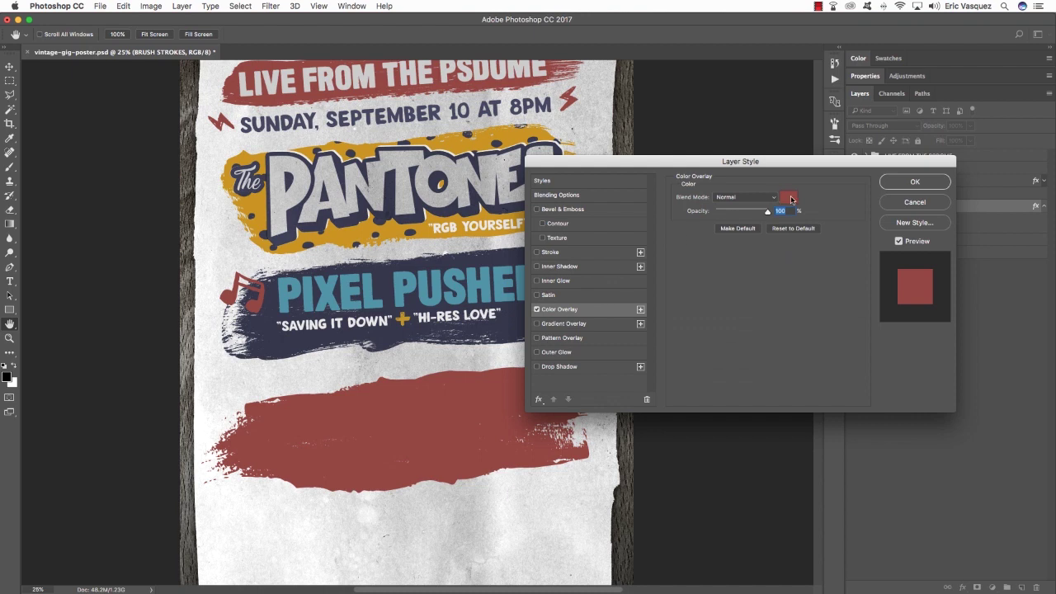
click(789, 199)
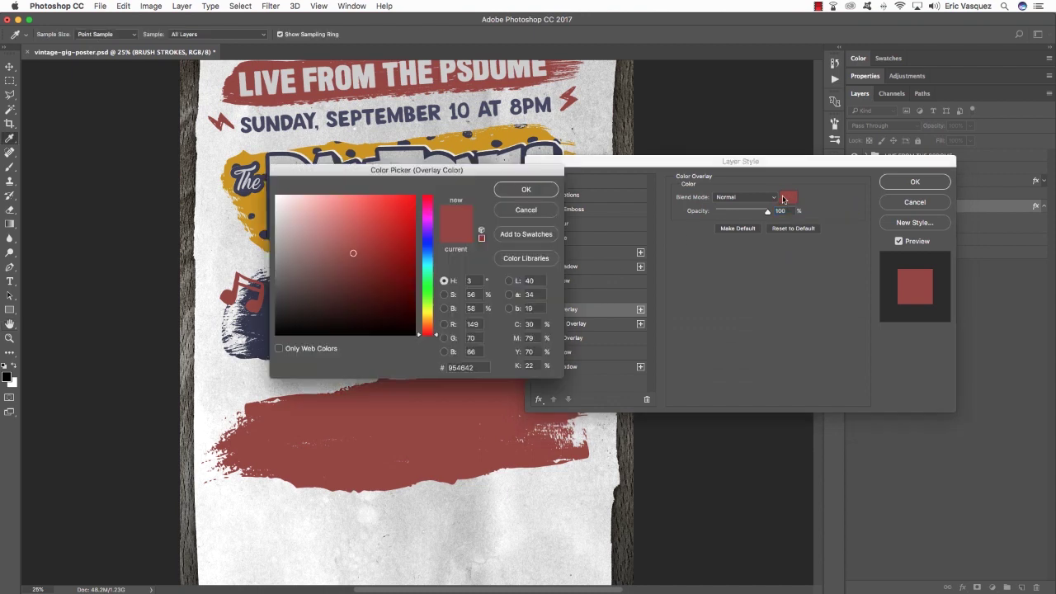
click(467, 367)
text(4D)
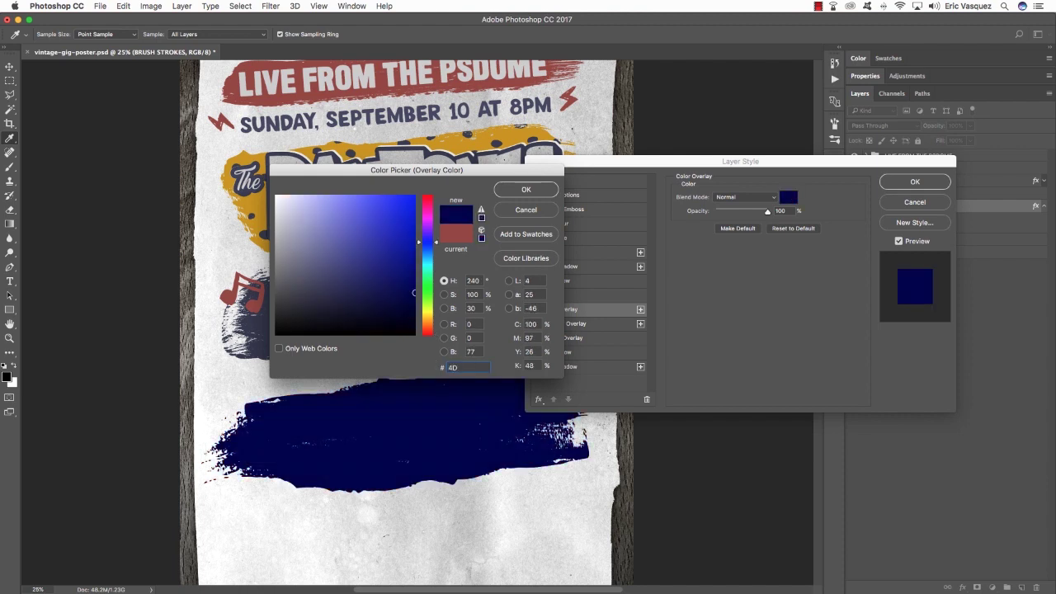
text(93A7)
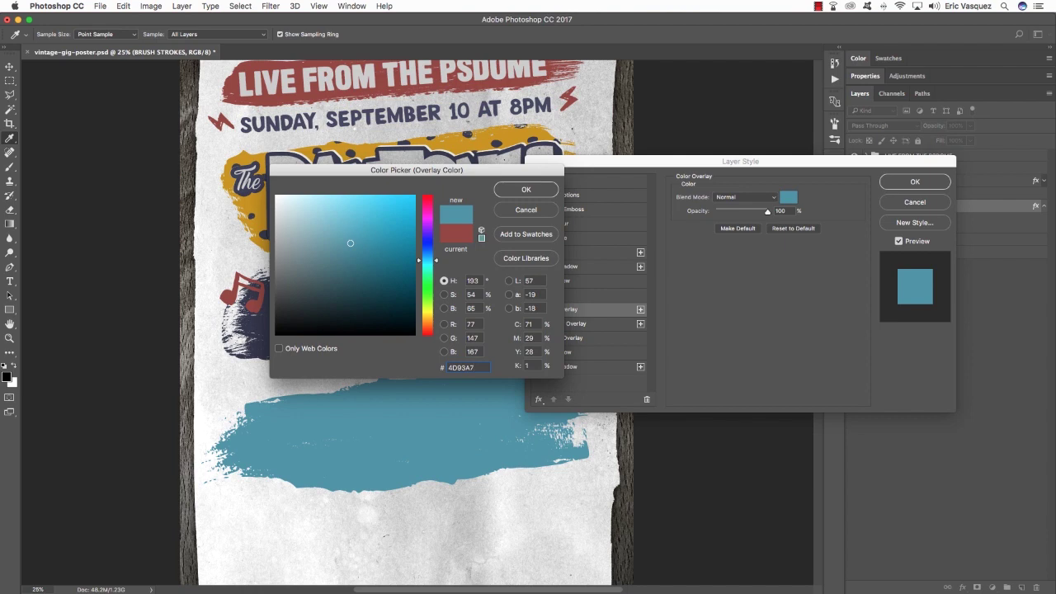
key(Return)
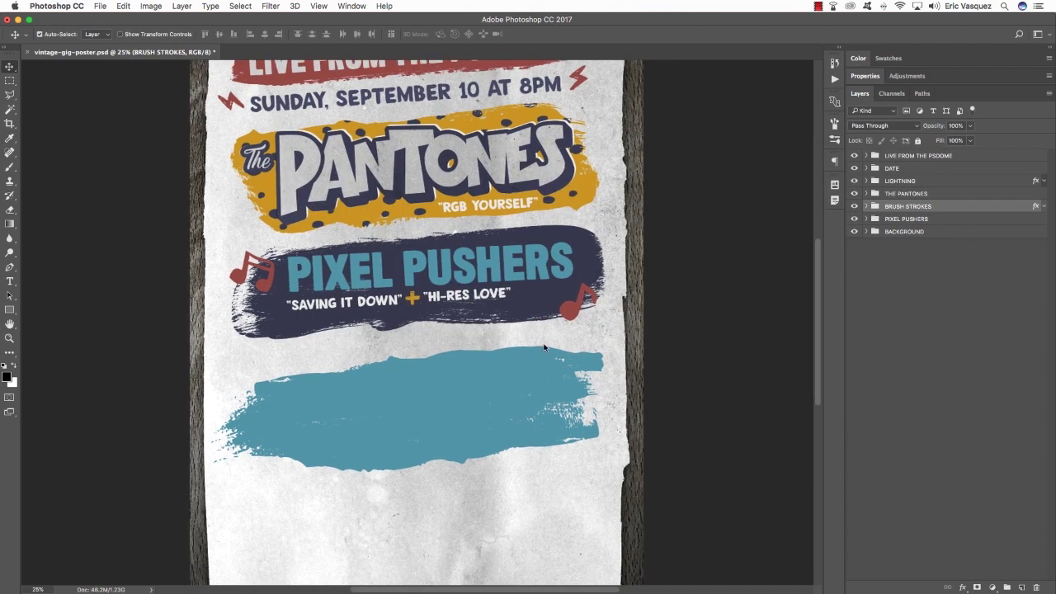
scroll(561, 324, down, 2)
Shift the bottom stroke layer slightly right and stretch its bottom edge down a little.
scroll(564, 326, up, 2)
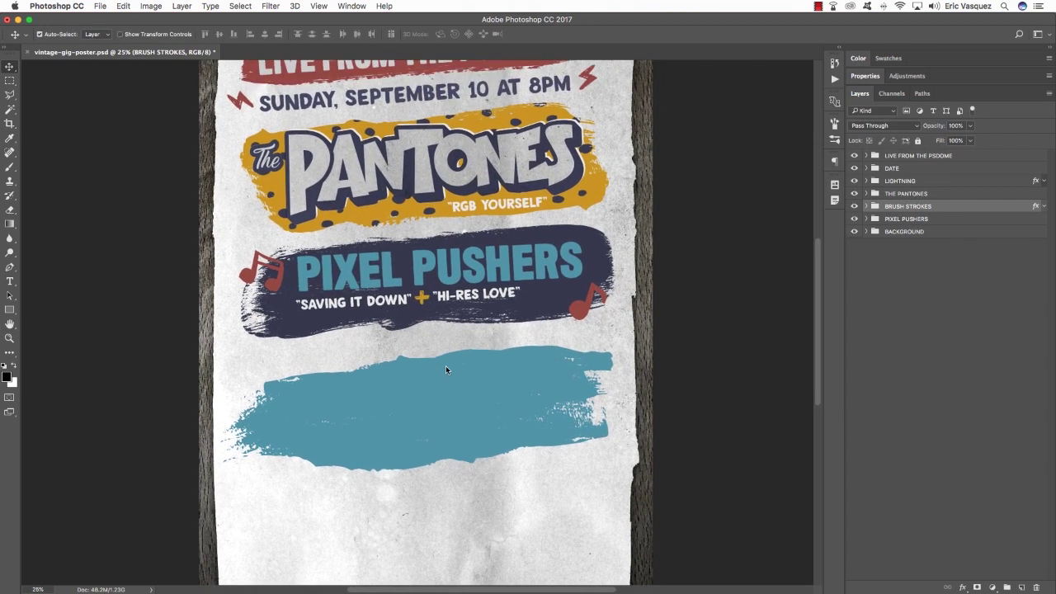
click(864, 206)
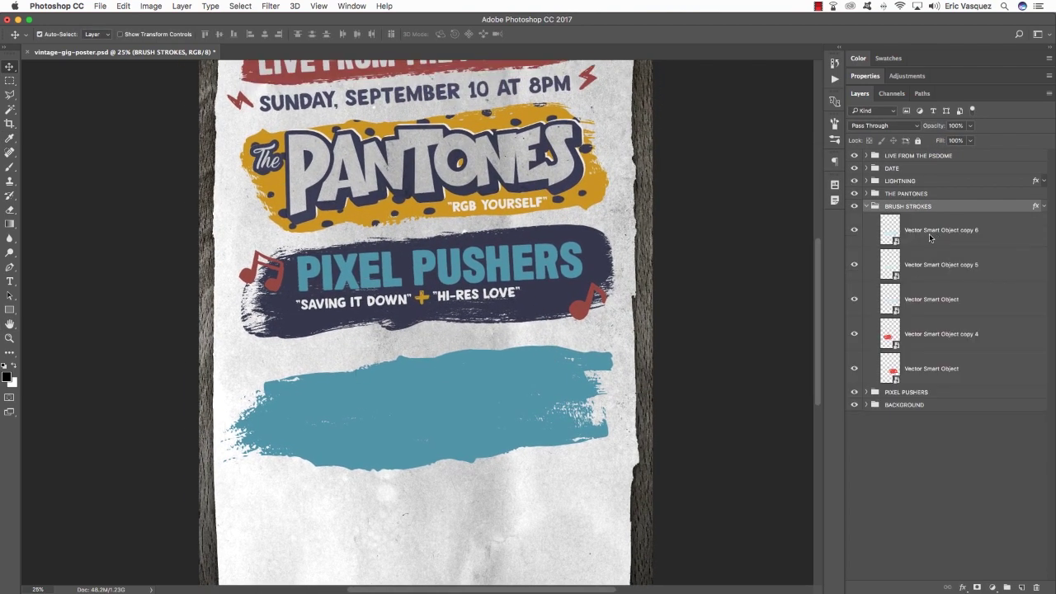
click(866, 230)
click(865, 369)
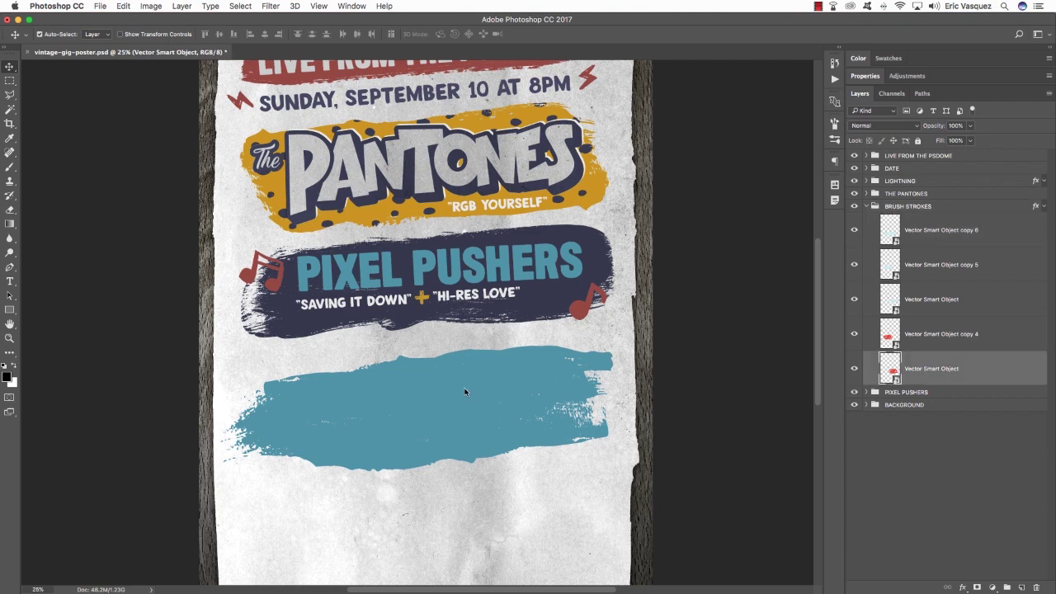
key(super+r)
key(super+t)
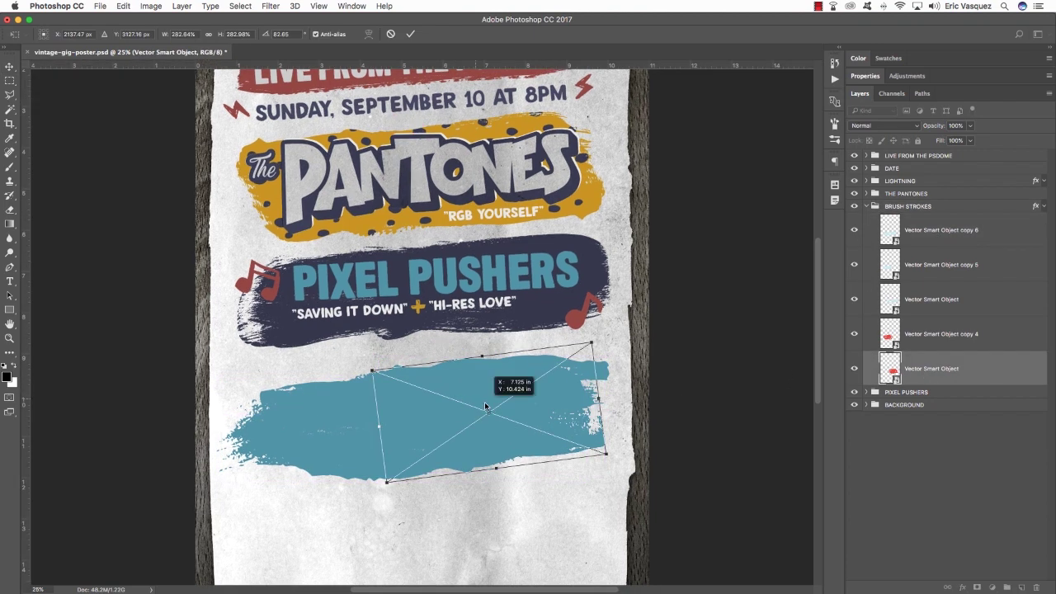
drag(543, 412, 550, 408)
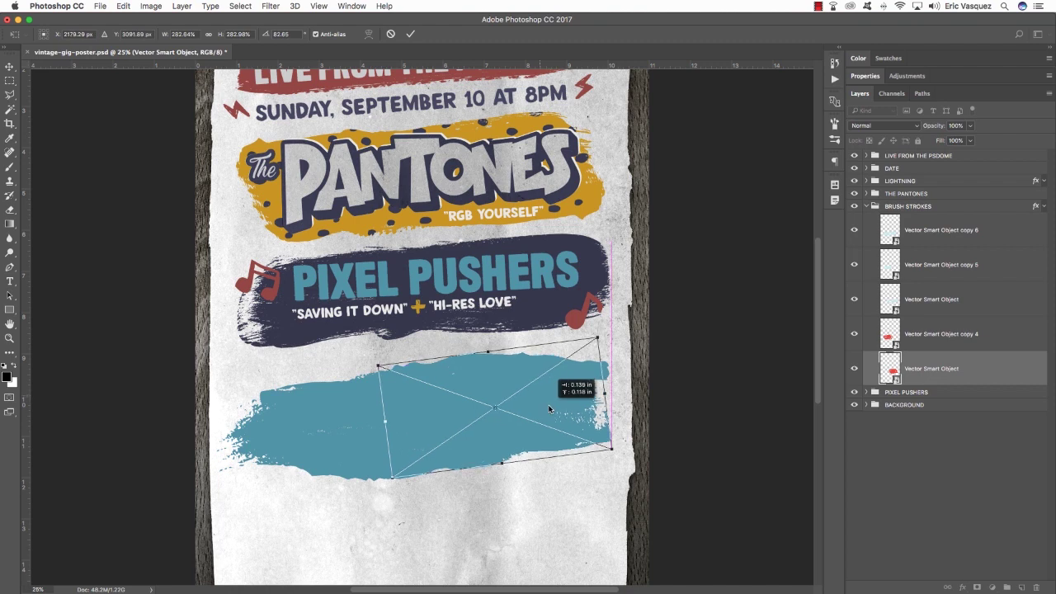
drag(501, 464, 502, 474)
key(Return)
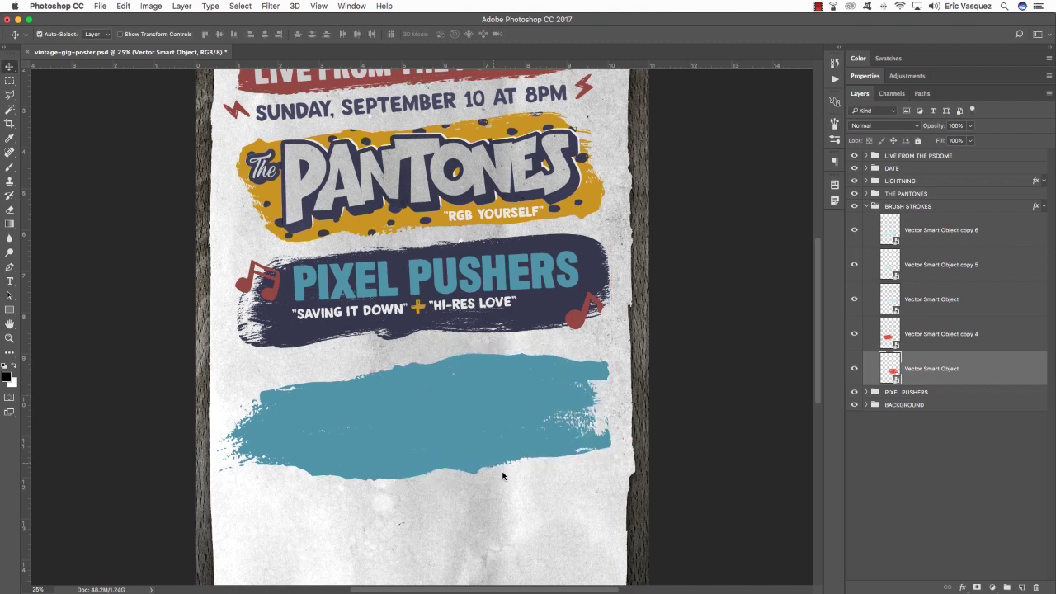
Stretch all five teal strokes to about 115% height and tilt them about 2.14°.
shift+click(949, 237)
key(super+t)
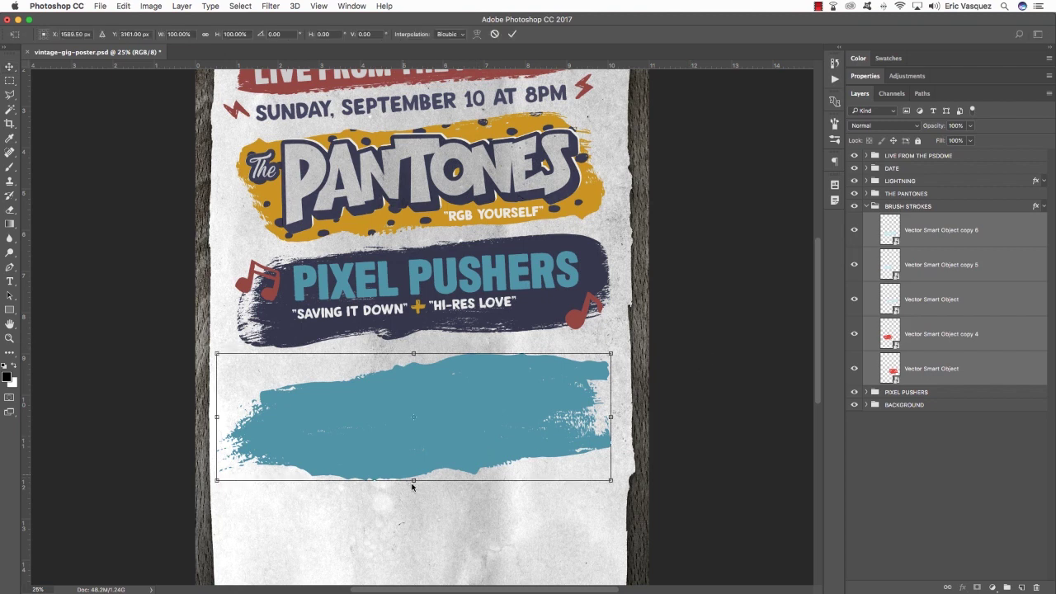
drag(413, 486, 414, 494)
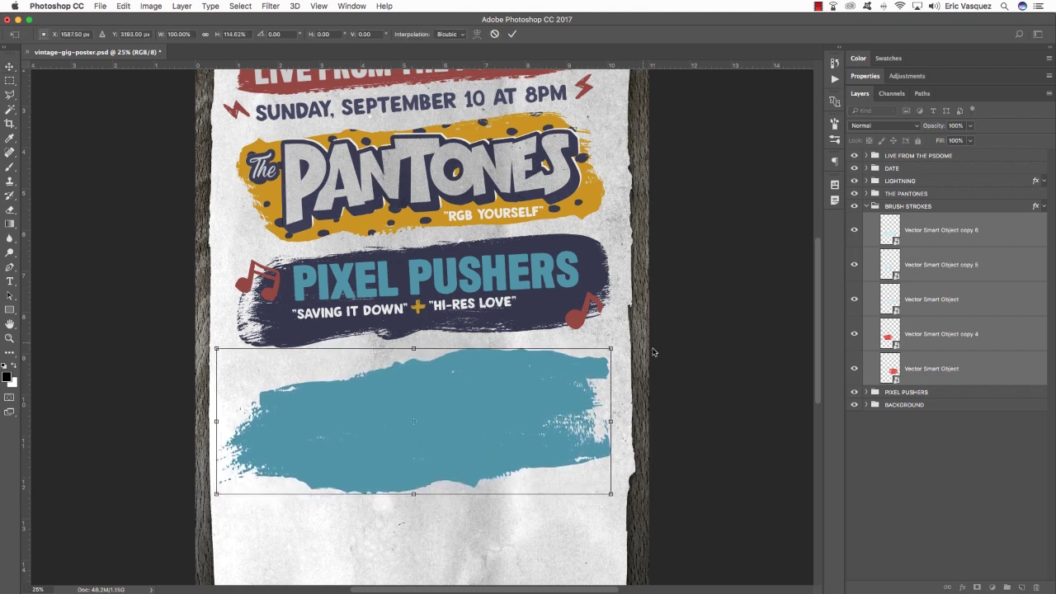
drag(652, 354, 668, 342)
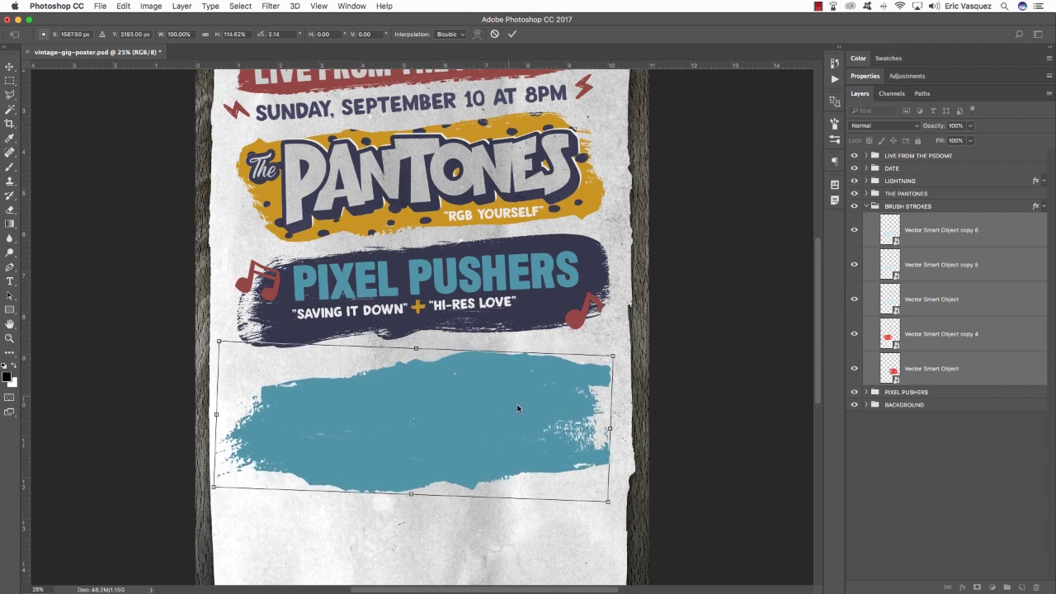
drag(517, 408, 517, 405)
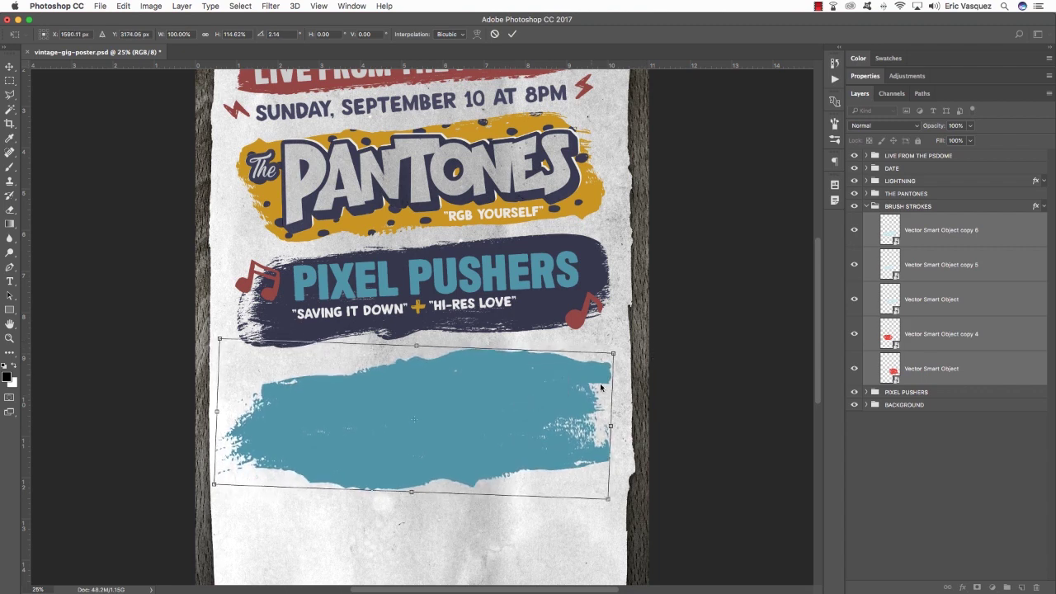
key(Return)
click(873, 207)
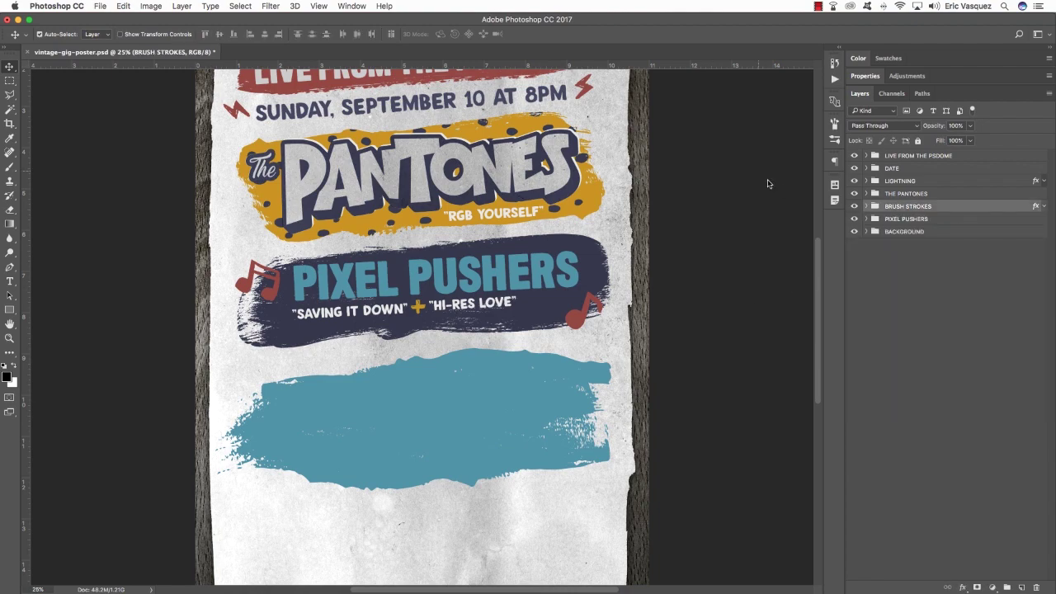
Preview the hand-drawn pattern files and pick the diagonal-stroke handrawn_pattern_41-01.png.
key(super+Tab)
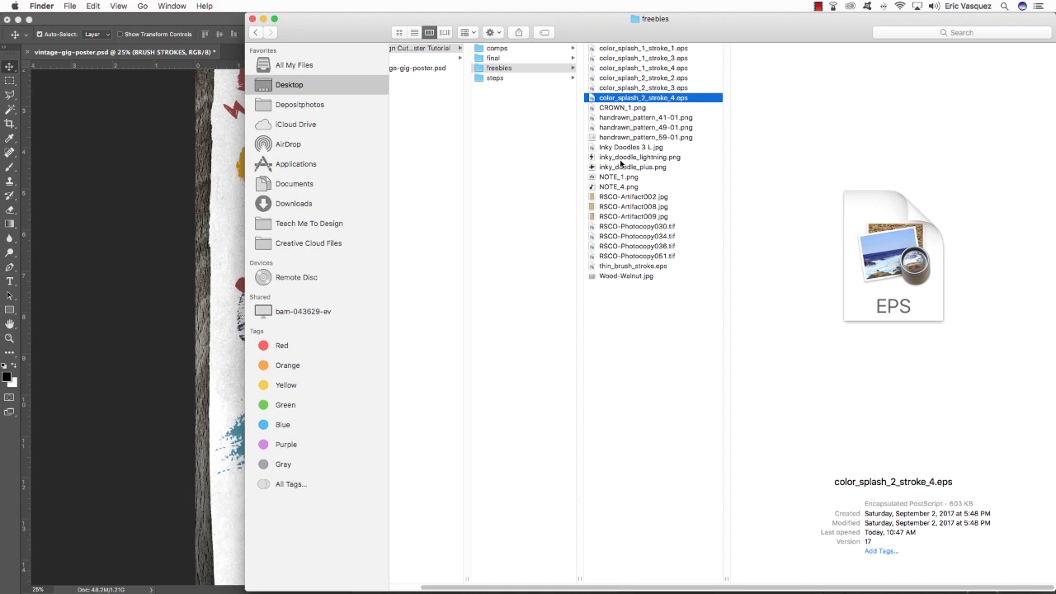
click(622, 157)
click(623, 138)
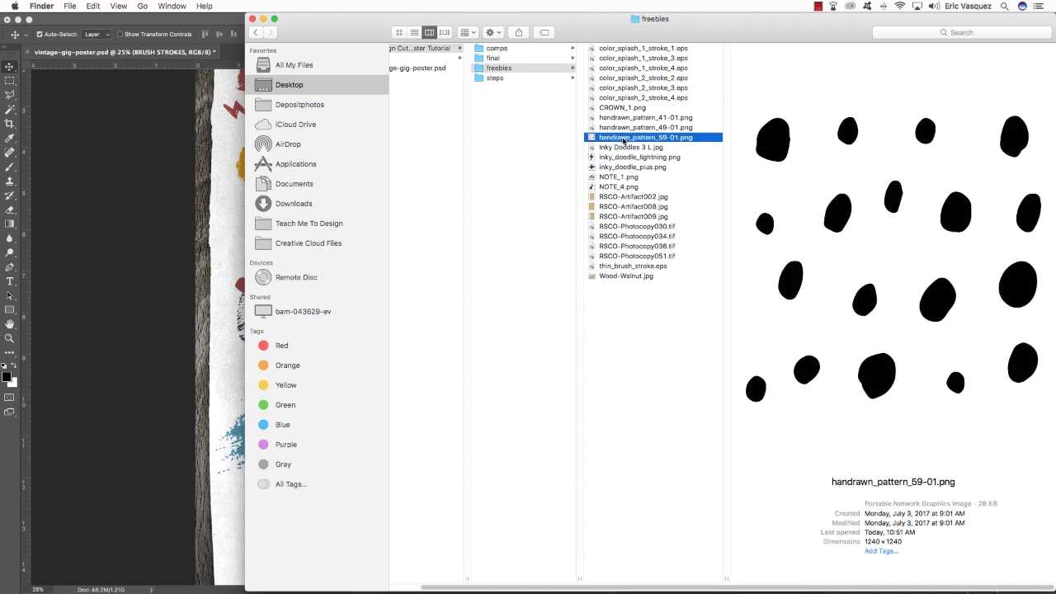
click(648, 127)
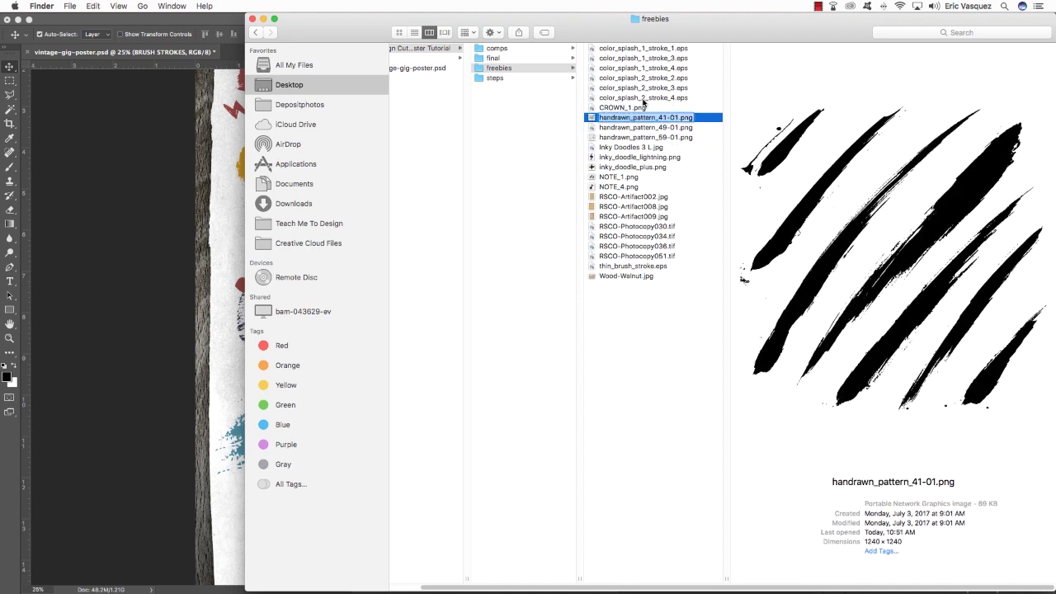
key(Up)
key(Up)
click(649, 120)
Open handrawn_pattern_41-01.png in Photoshop, bring its stripe layer into the poster and rename it.
drag(649, 120, 591, 398)
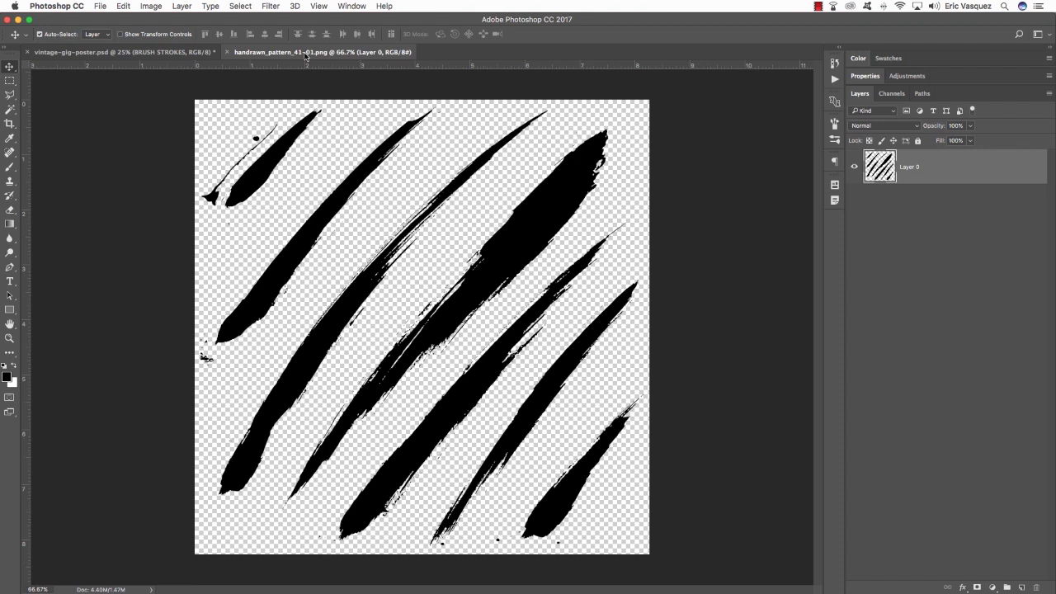
drag(305, 53, 656, 298)
mouse_move(718, 342)
mouse_down()
mouse_move(401, 389)
mouse_move(409, 403)
mouse_up()
key(super+w)
double_click(898, 217)
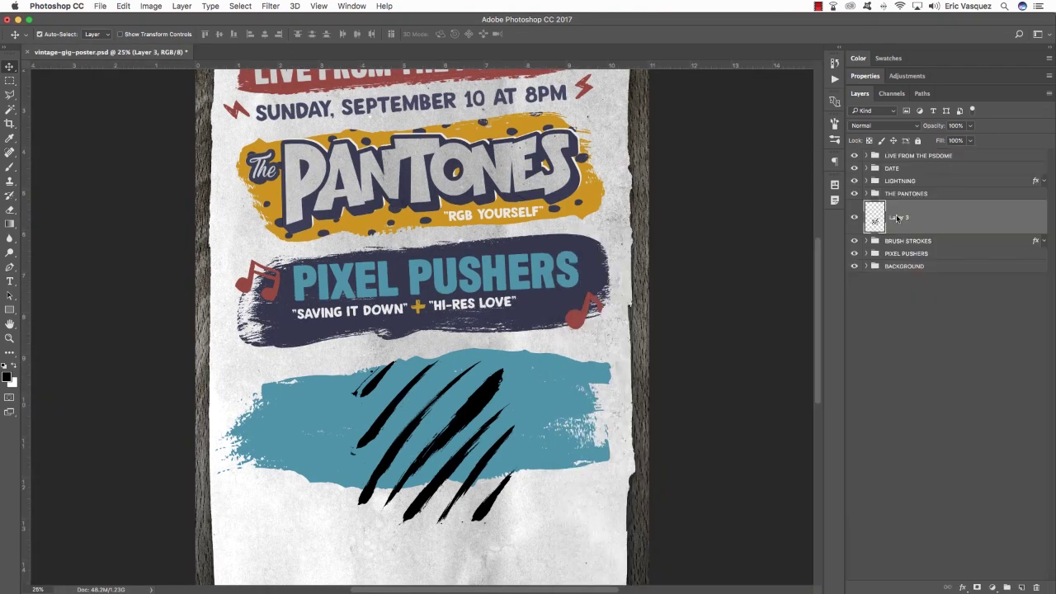
text(handrawn_pattern_41-01.png)
key(Return)
Scale the stripes to about 90%, rotate them about -3.3°, and place them left on the teal band.
key(super+t)
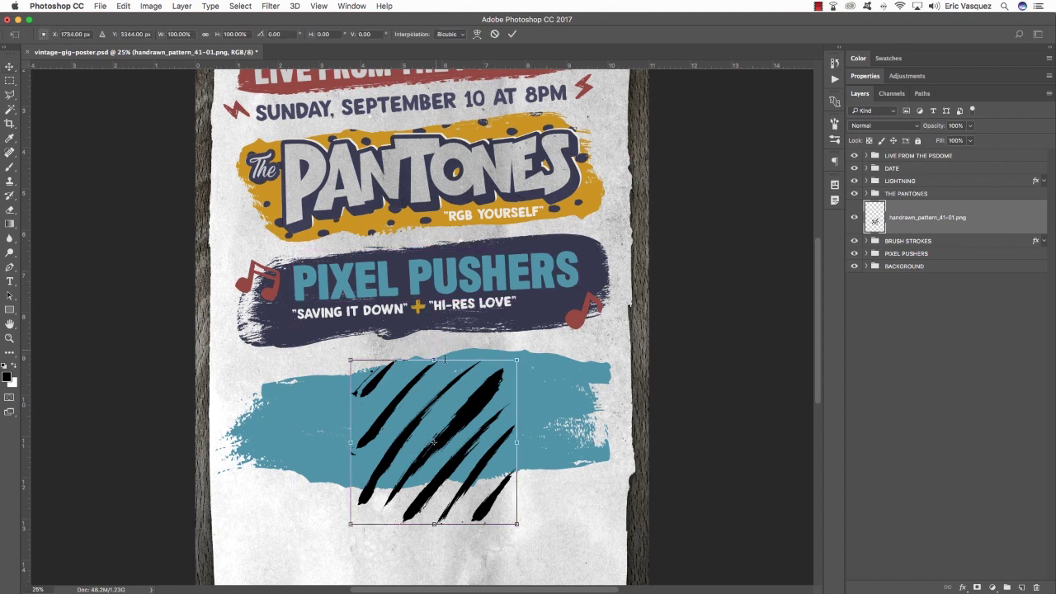
drag(476, 401, 388, 399)
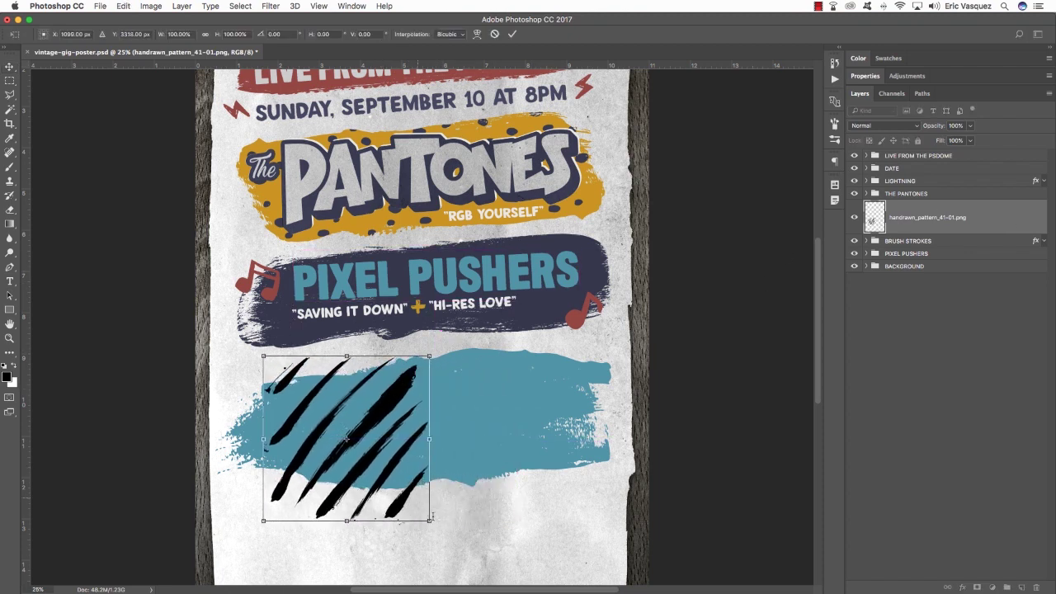
drag(429, 520, 397, 485)
drag(496, 493, 496, 485)
key(Return)
Duplicate the stripes onto the right of the teal band and group both stripe layers.
key(ctrl+j)
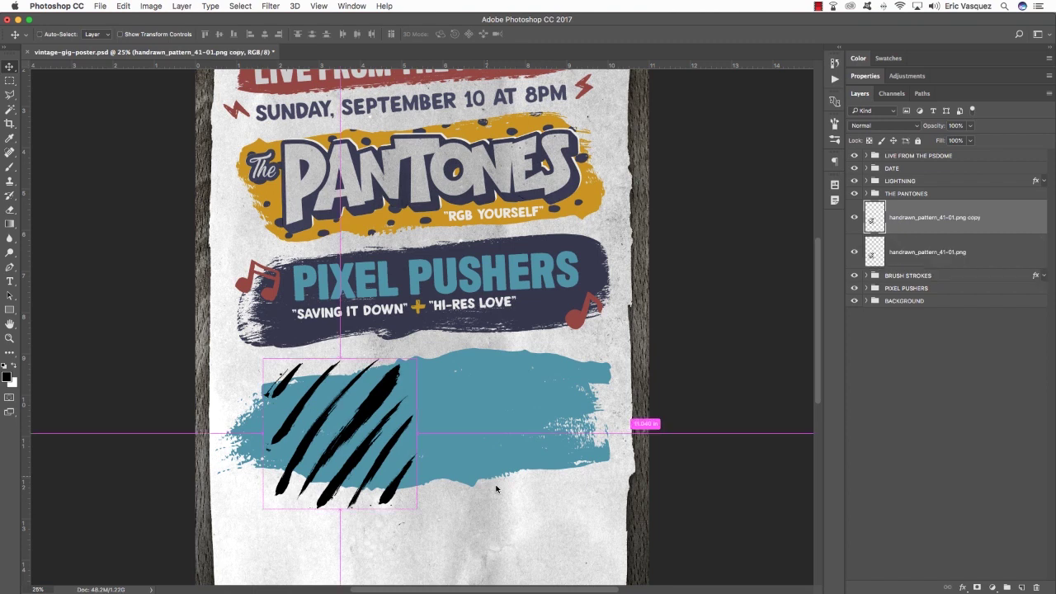
key(ctrl+t)
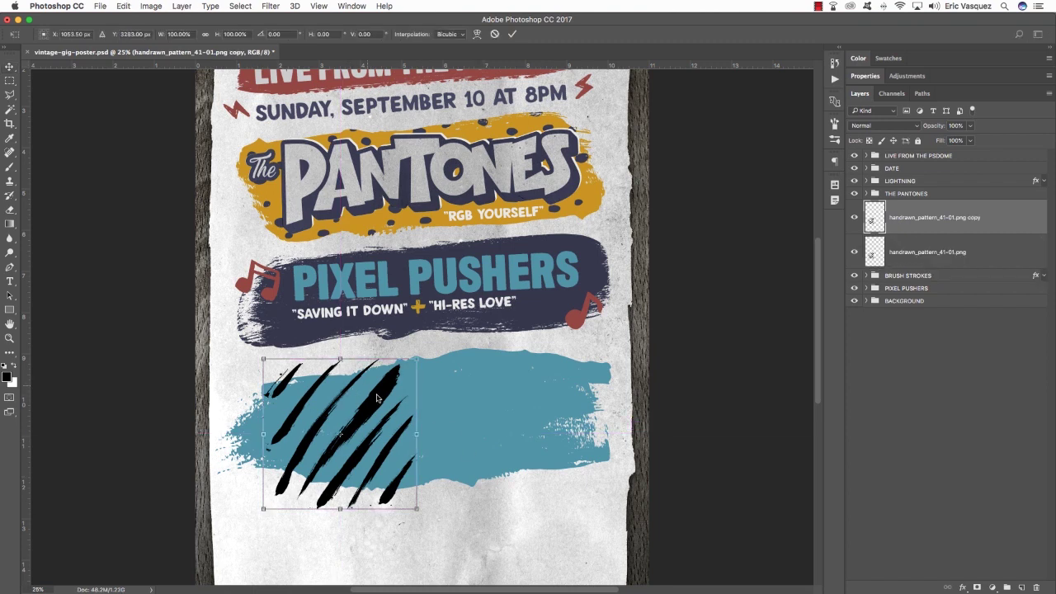
drag(376, 399, 531, 383)
key(Return)
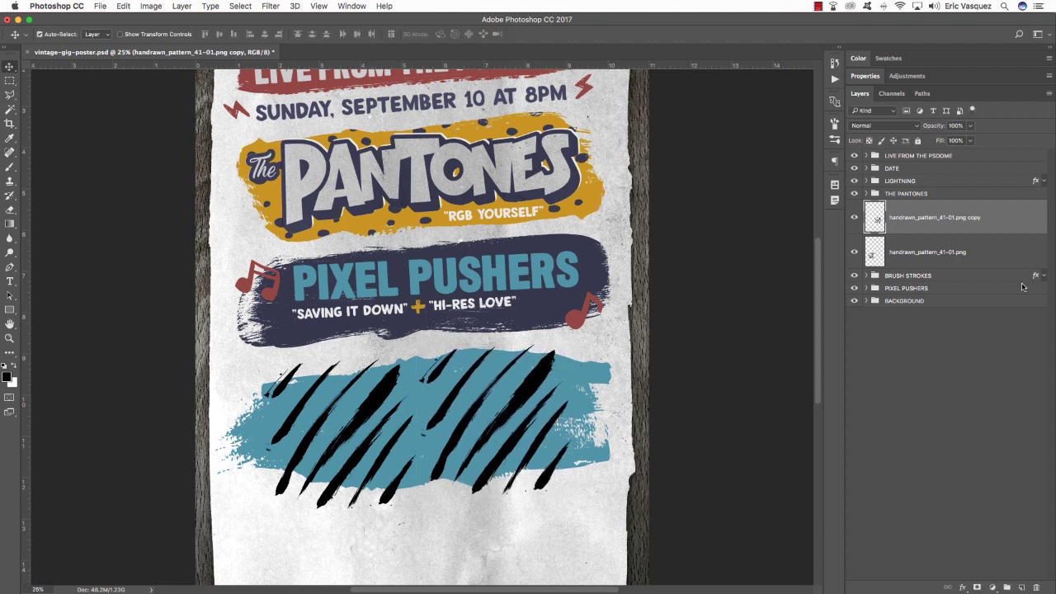
shift+click(929, 252)
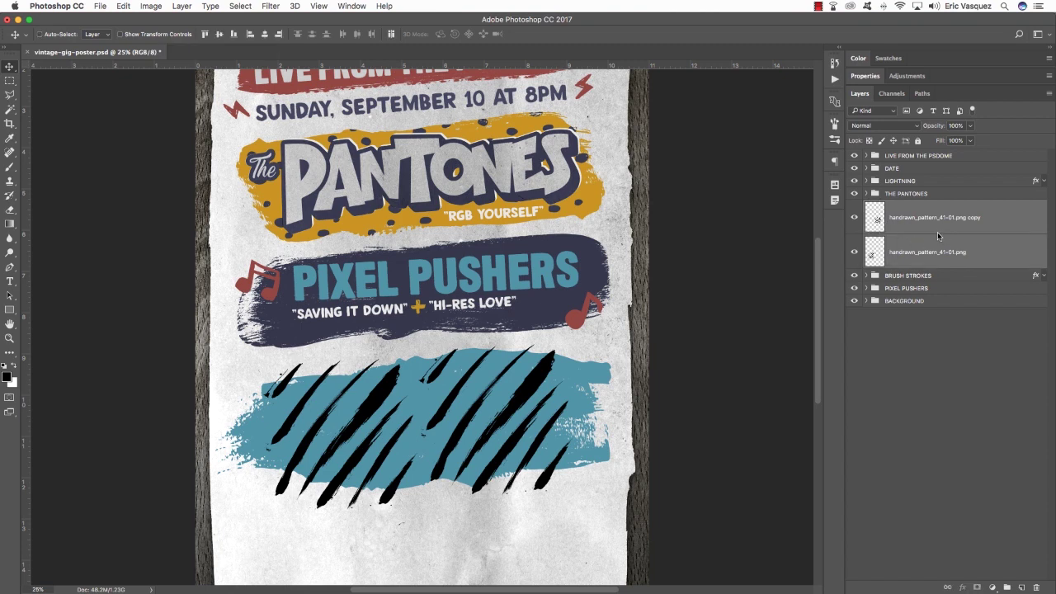
key(super+g)
Rename the new stripe group to 'HAND DRAWN STRIPES'.
double_click(895, 206)
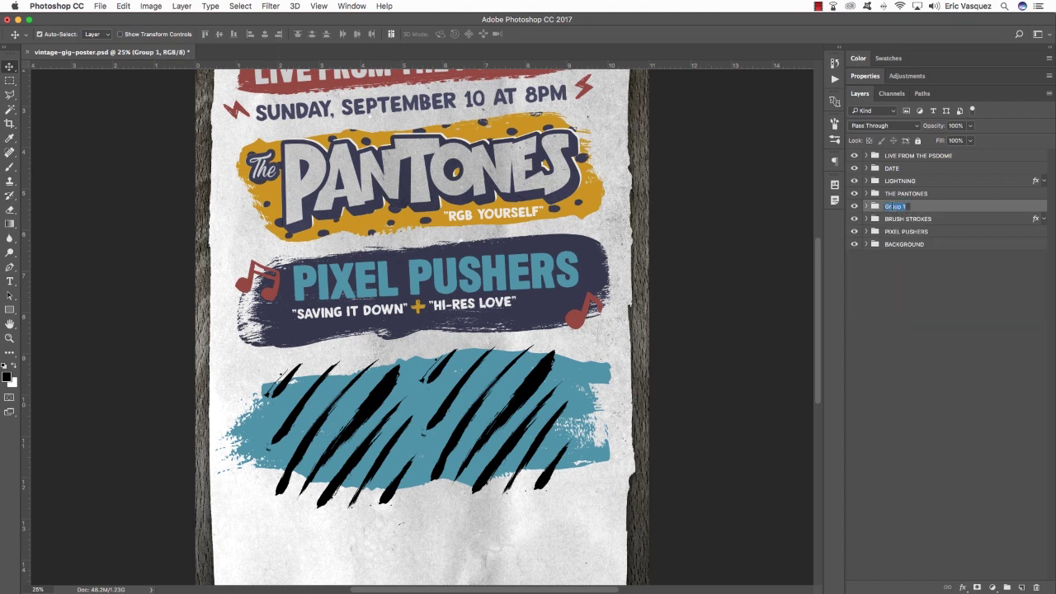
text(HAND DRAWN STRIPES)
key(Return)
Add a Color Overlay of dark blue 235166 to the HAND DRAWN STRIPES group.
double_click(1040, 206)
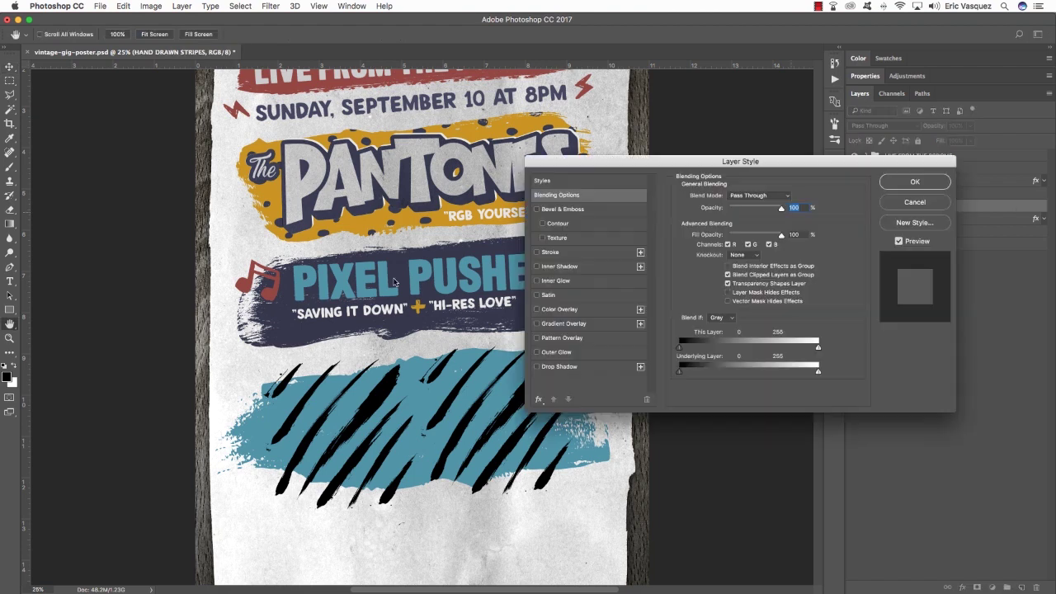
drag(642, 159, 350, 133)
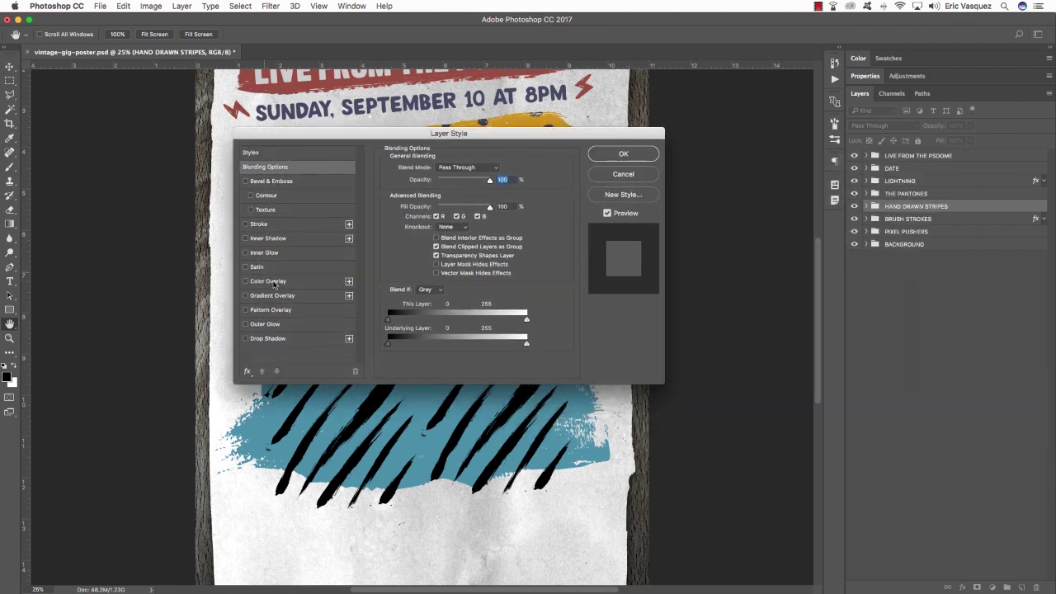
click(272, 282)
click(495, 174)
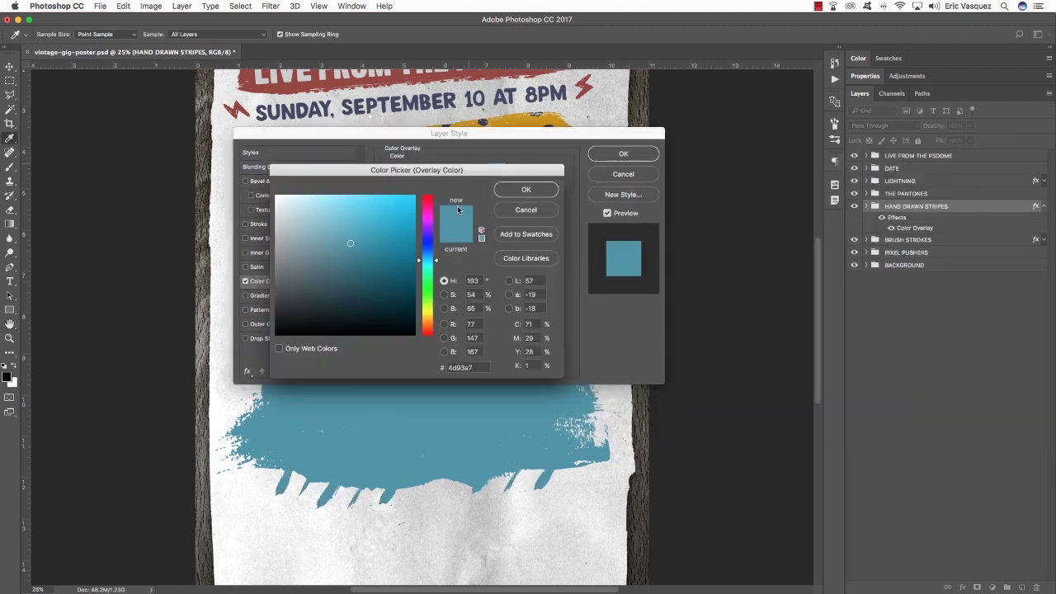
double_click(475, 366)
text(235166)
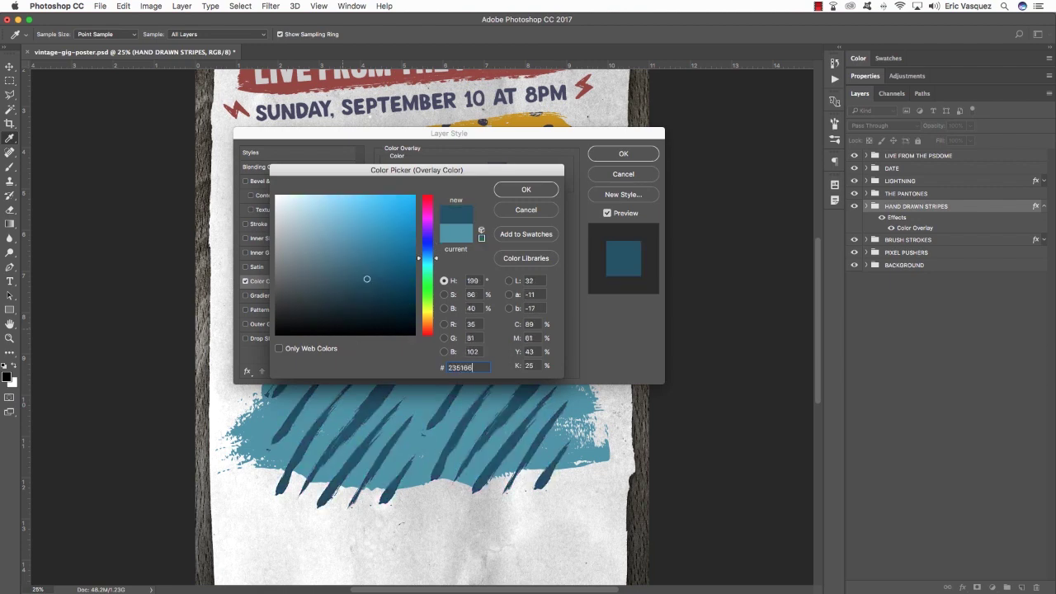
key(Return)
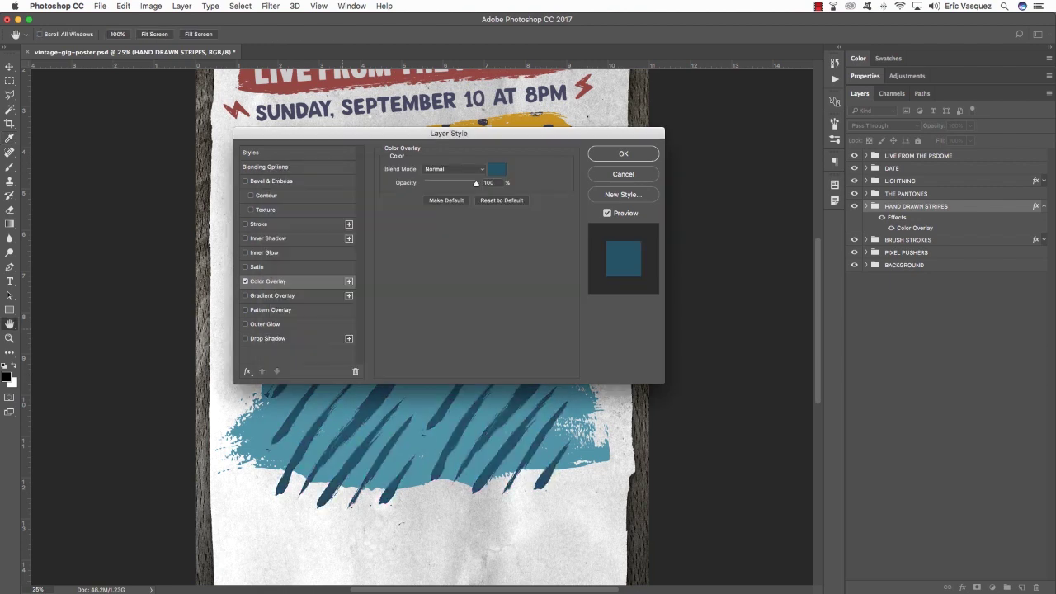
key(Return)
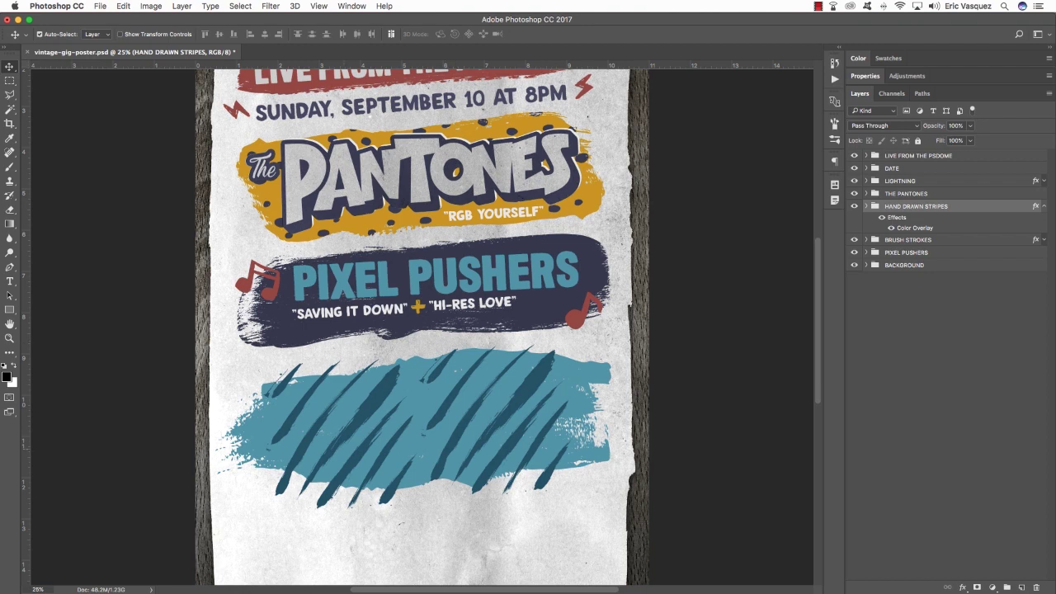
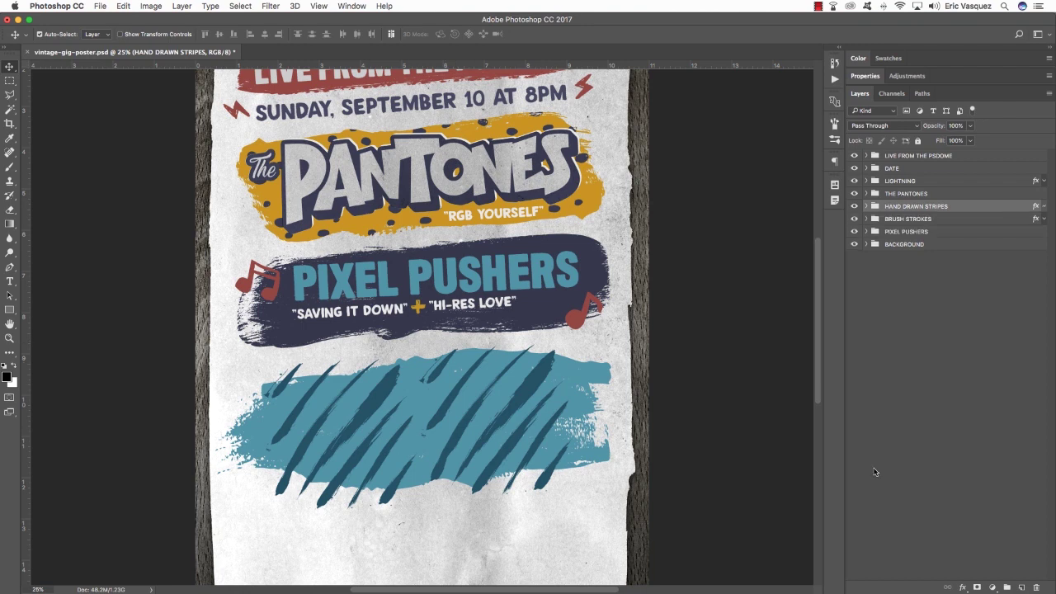
Type VINNY on a new layer on the blue stripe.
click(1022, 587)
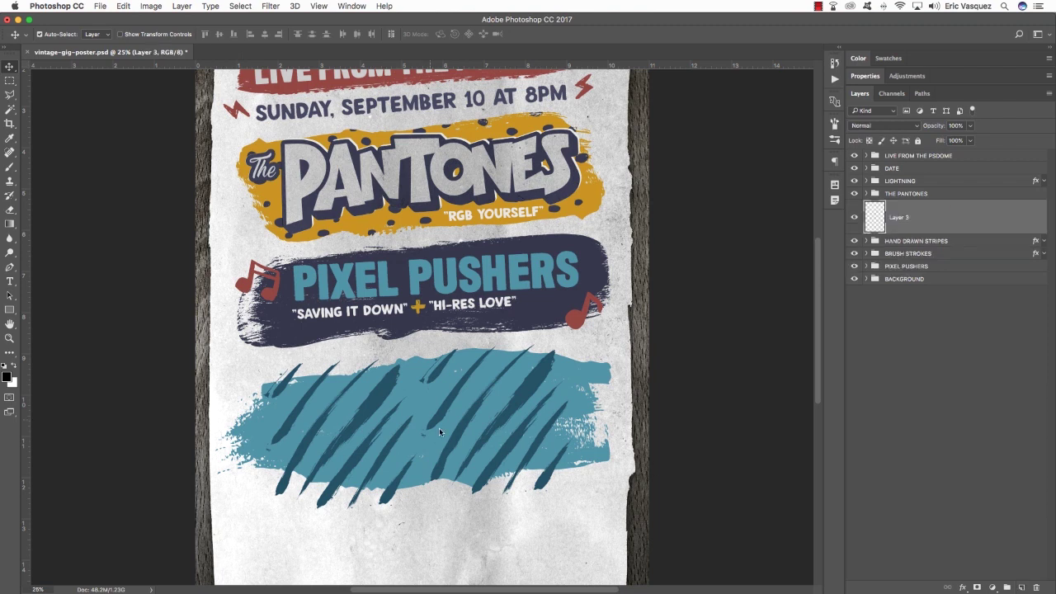
key(t)
click(277, 419)
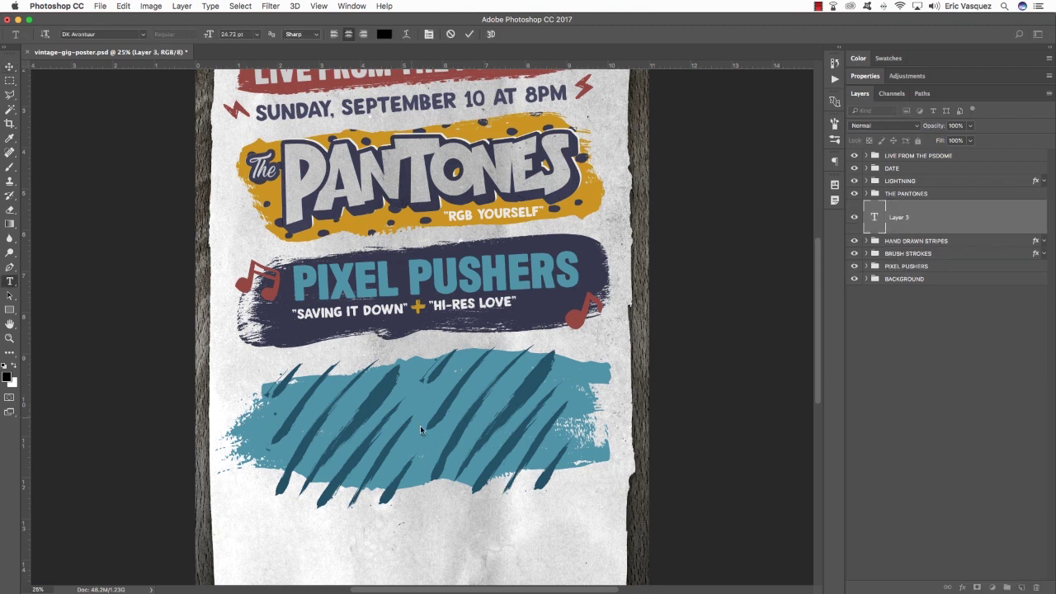
text(VINNY)
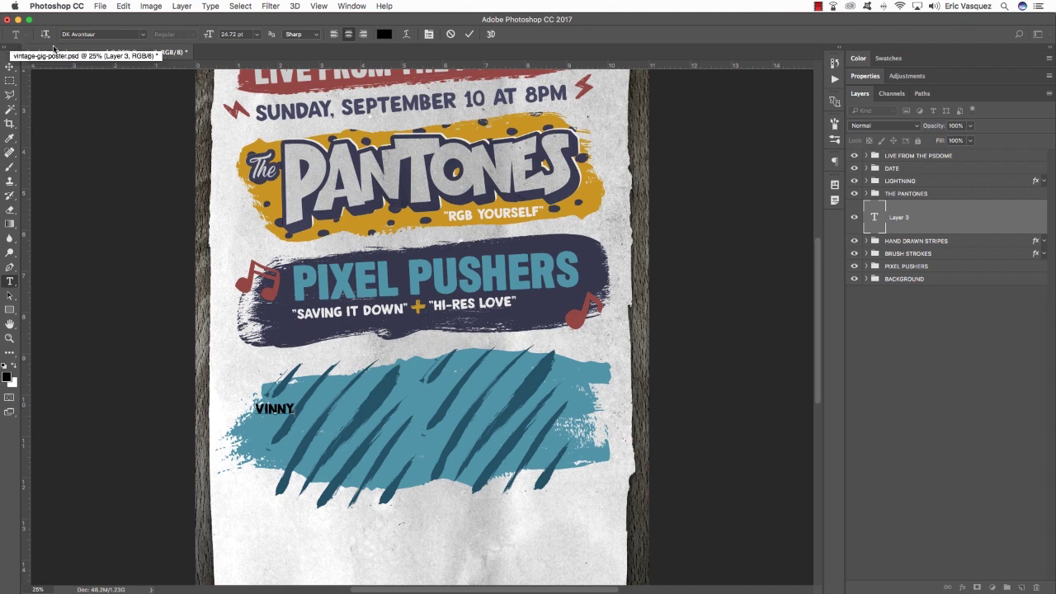
Set the VINNY text to the Long Haired Freaky People font and commit it.
key(super+a)
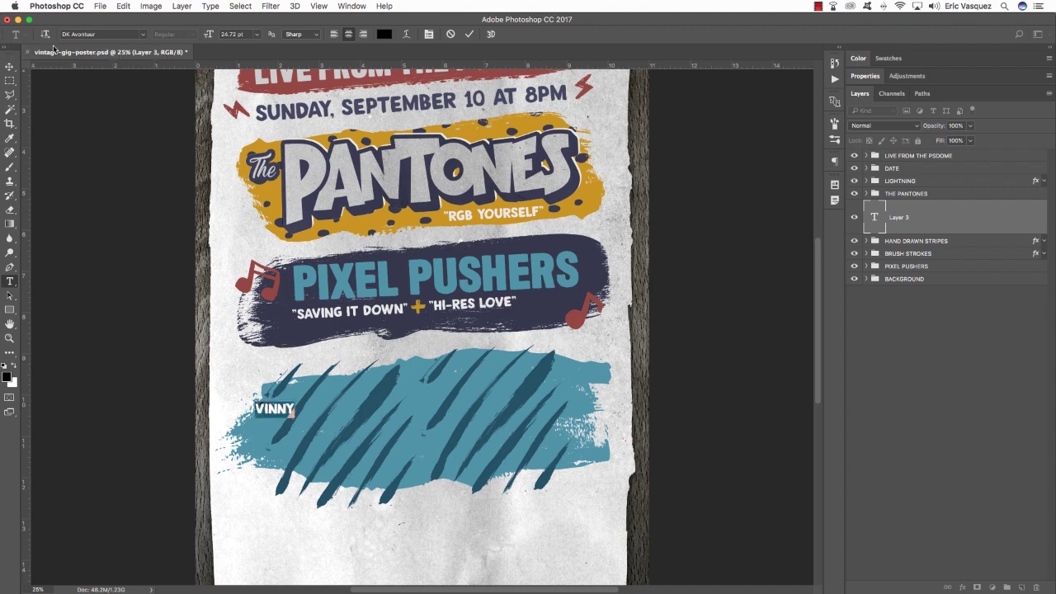
click(101, 34)
text(long hair)
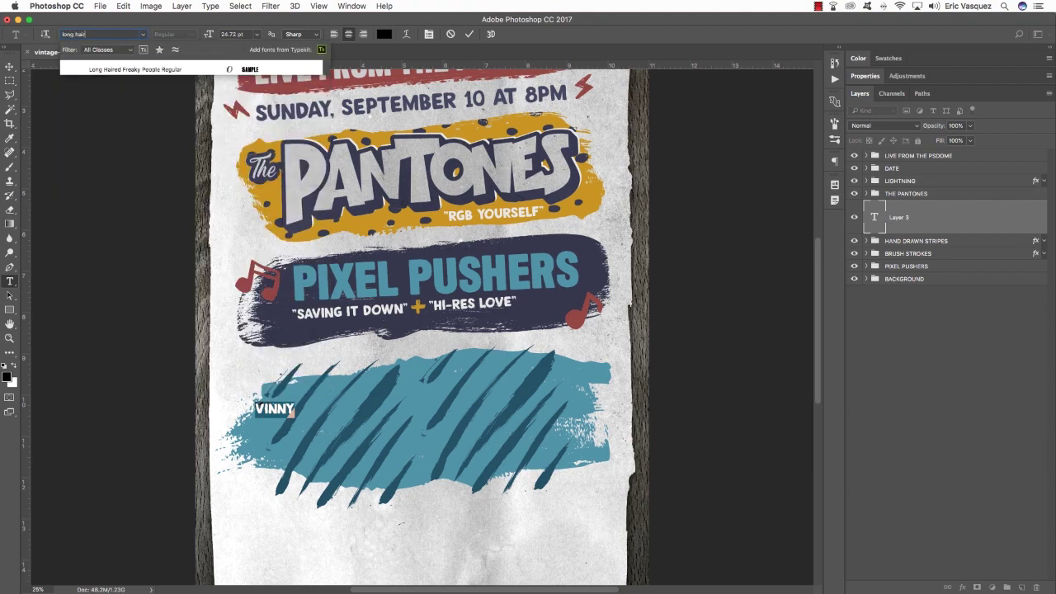
key(Return)
click(9, 65)
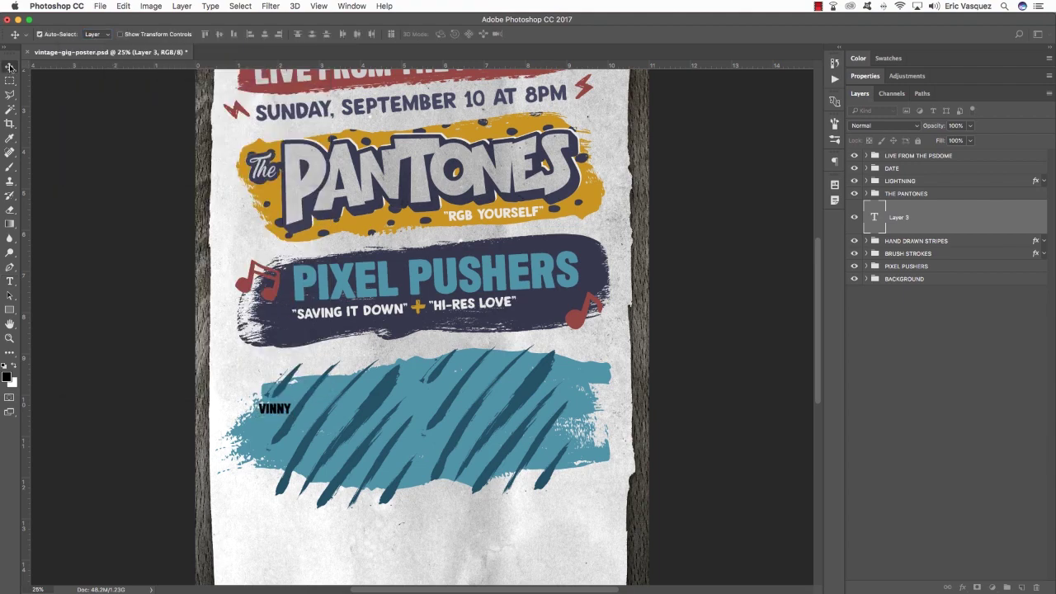
Scale VINNY to about 437%, rotate it −3.3°, and set it at the band's upper left.
key(super+t)
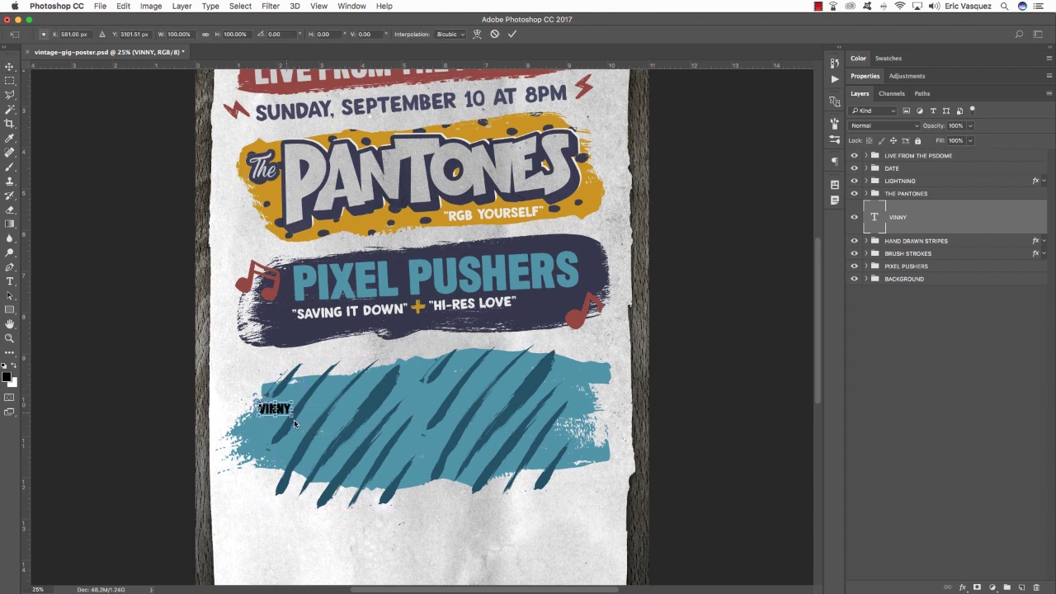
drag(293, 420, 388, 408)
drag(436, 442, 437, 435)
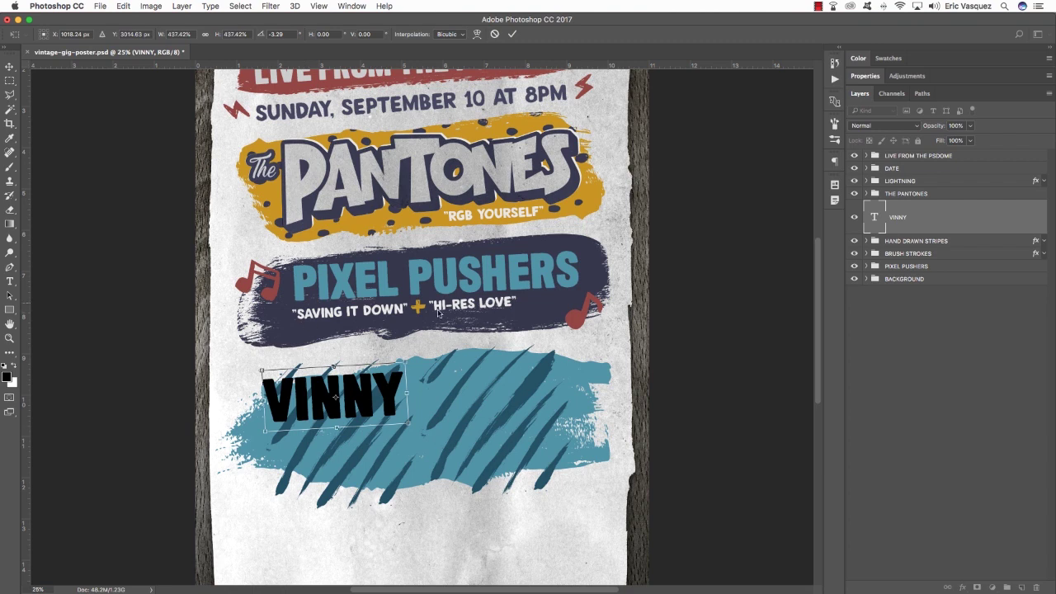
drag(389, 378, 392, 386)
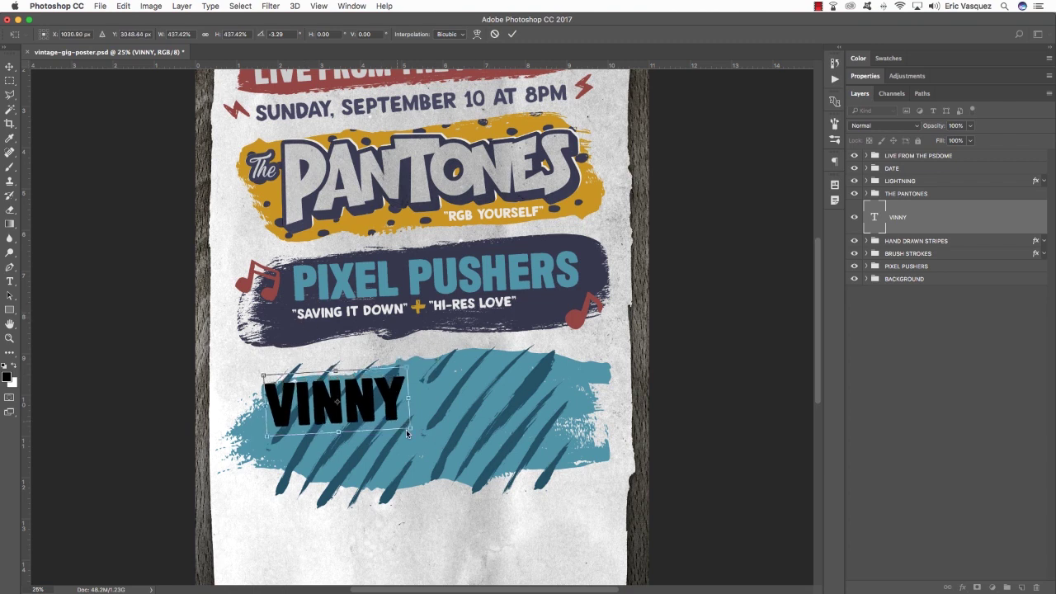
key(Return)
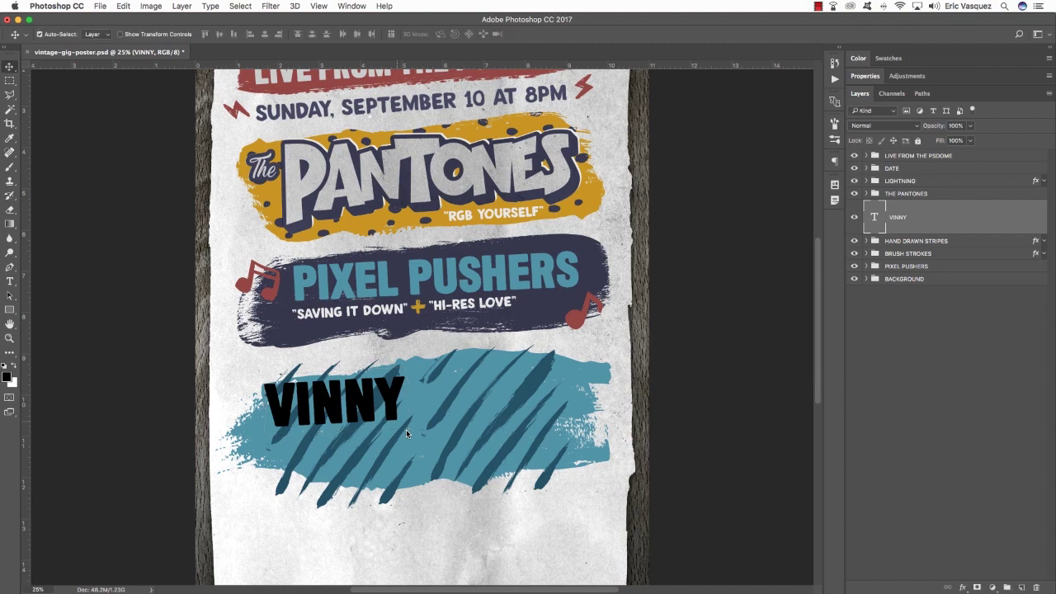
Give VINNY a dark teal #235166 colour overlay, then duplicate it and nudge the copy up-left.
double_click(1037, 212)
drag(371, 132, 579, 175)
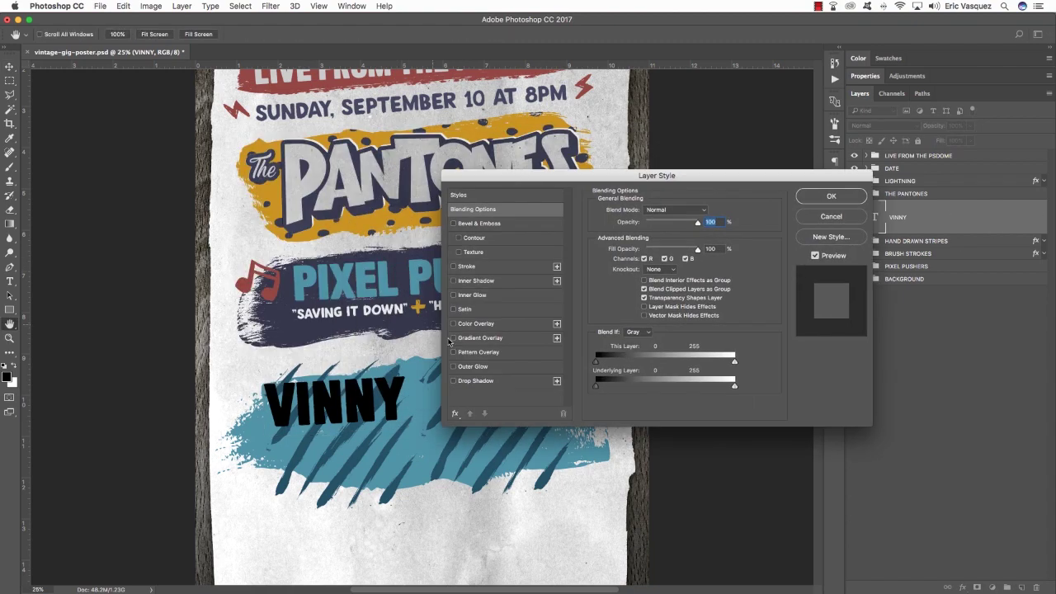
click(476, 324)
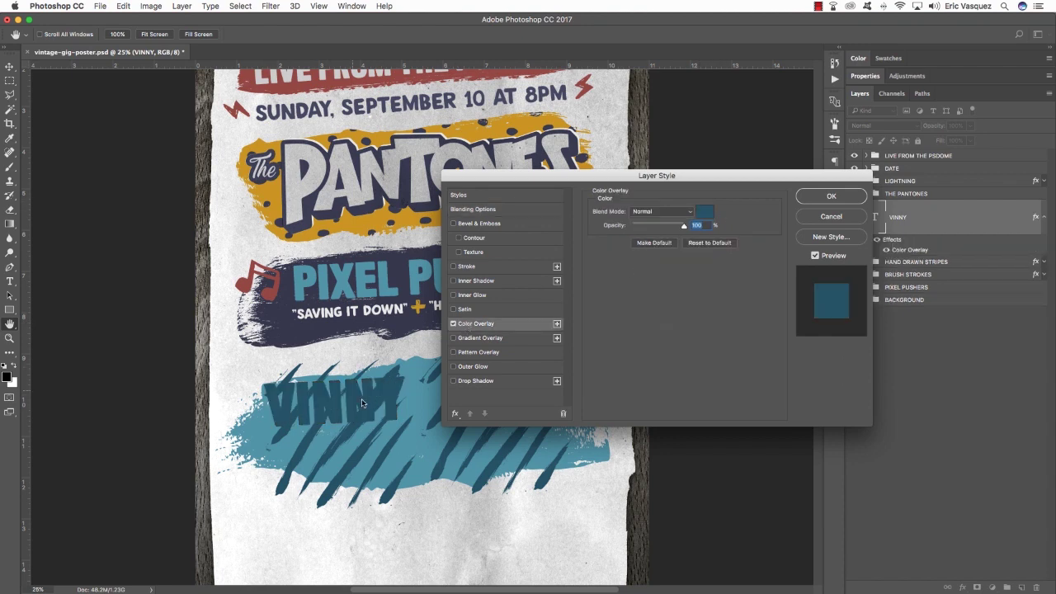
click(831, 196)
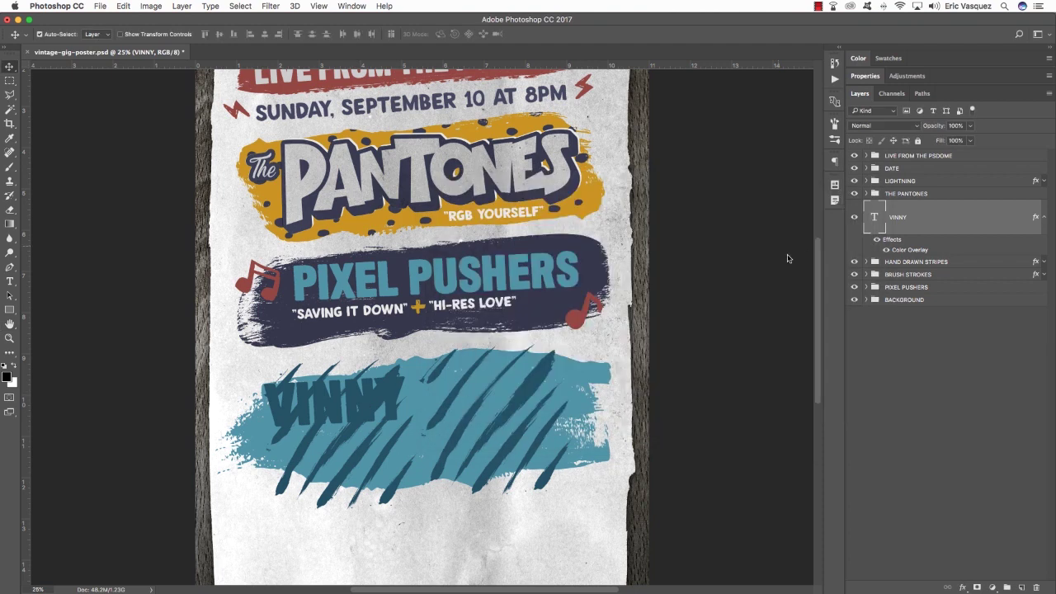
key(ctrl+j)
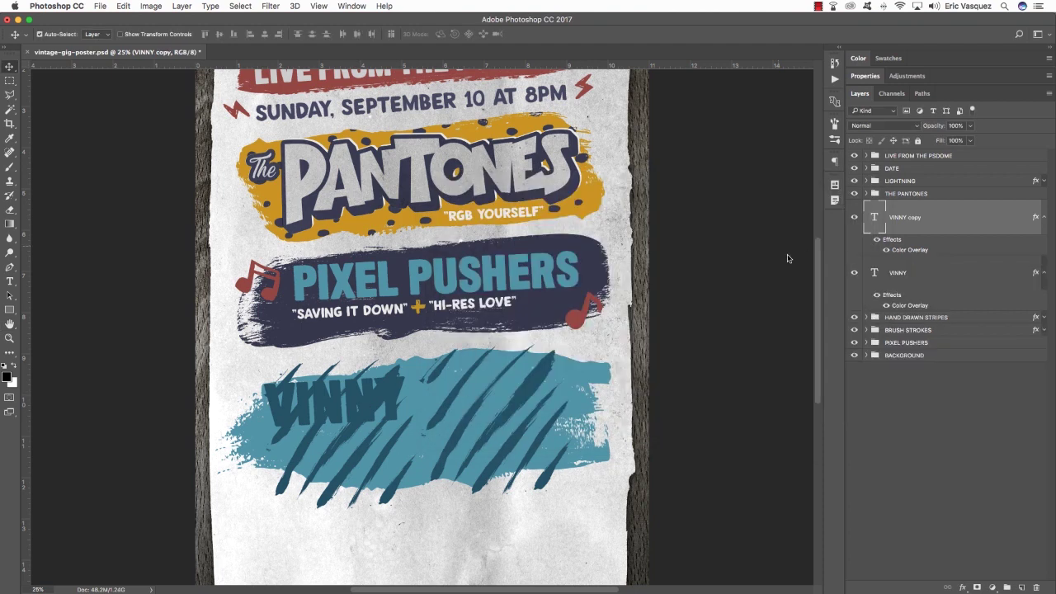
key(Up)
key(Up)
key(Up)
key(Left)
key(Up)
key(Left)
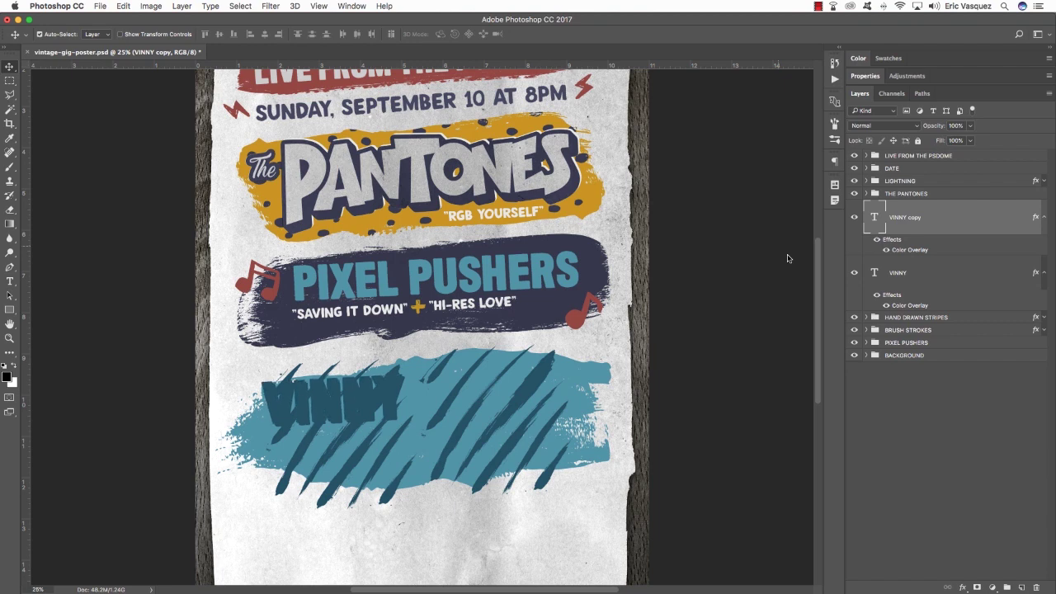
Change the VINNY copy's overlay to mustard yellow #ca9400 sampled from the poster.
double_click(1036, 216)
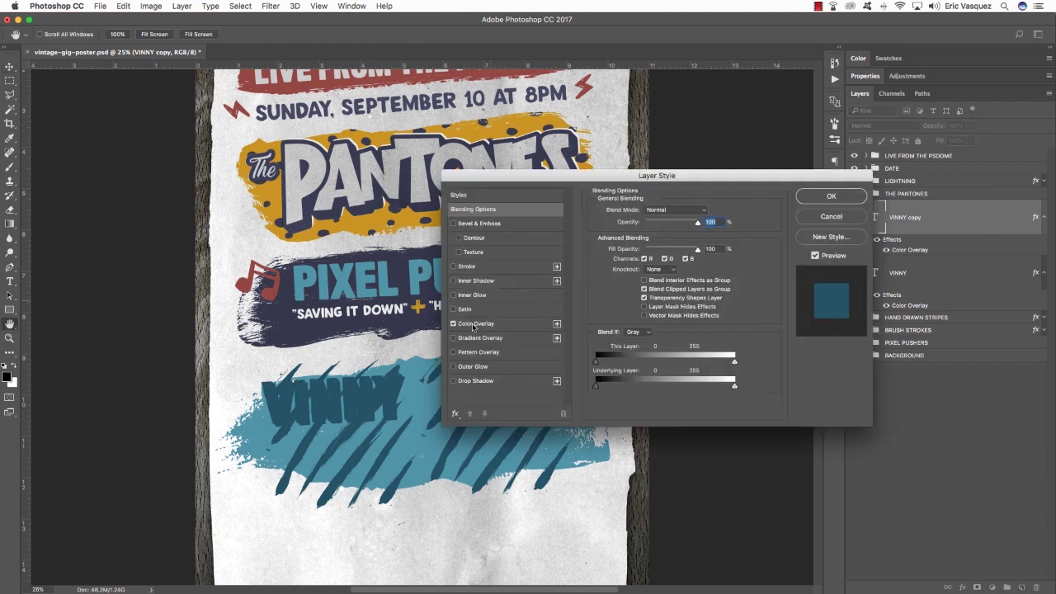
click(464, 327)
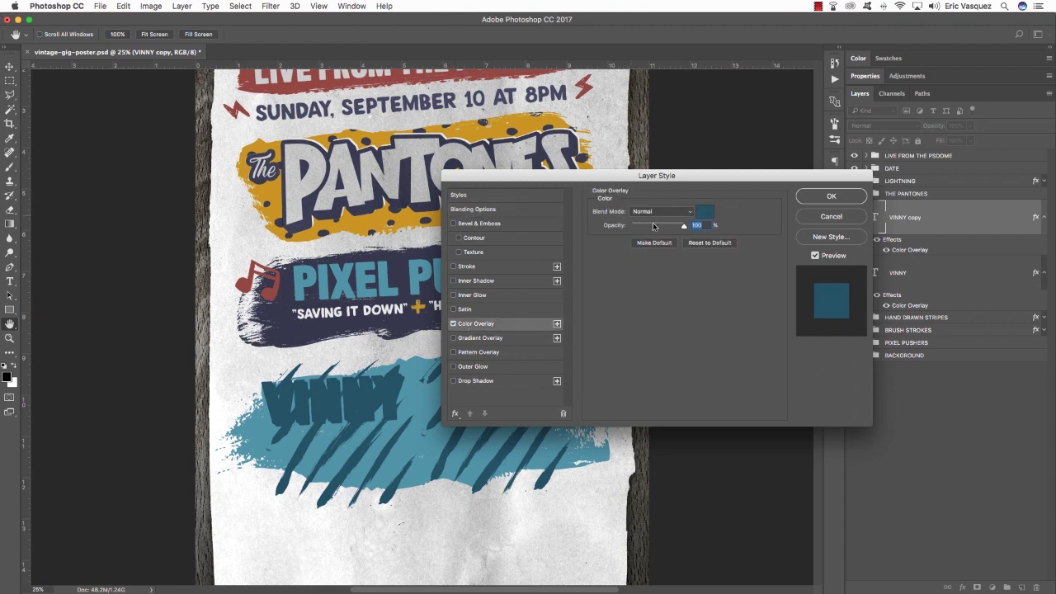
click(704, 212)
drag(480, 177, 607, 228)
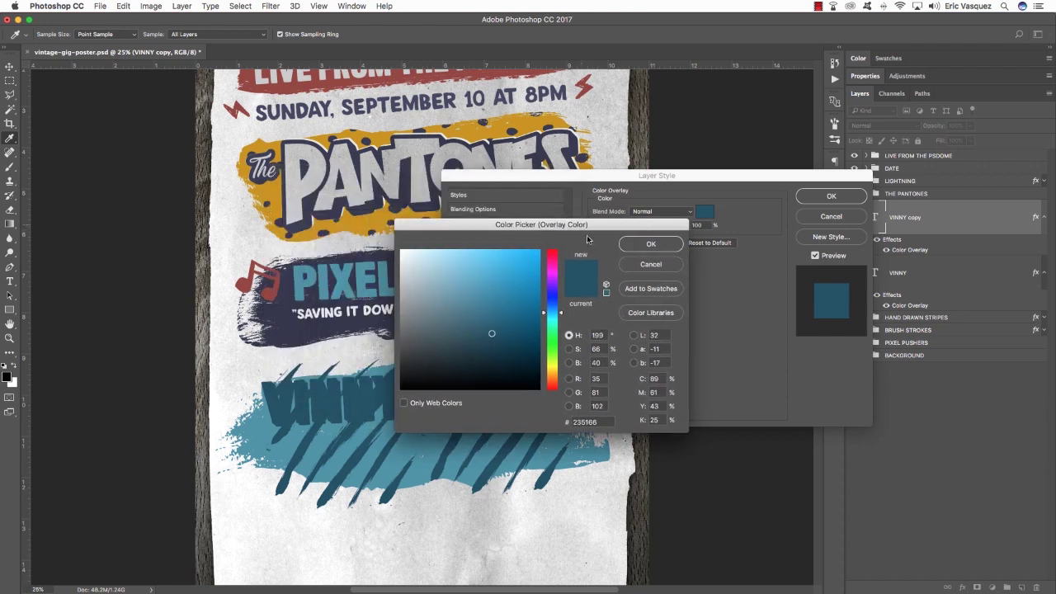
click(354, 226)
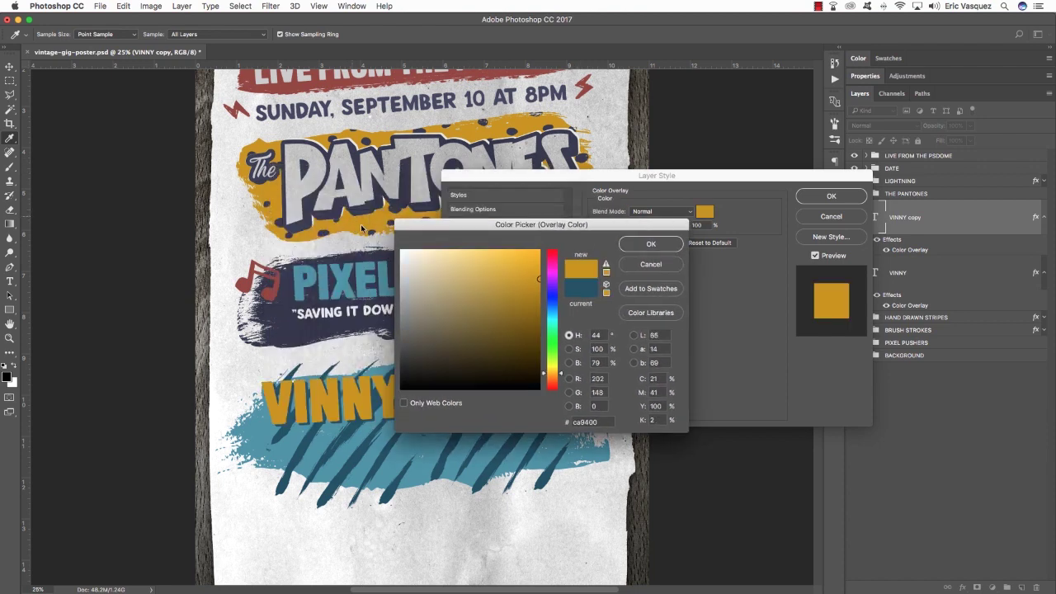
click(651, 244)
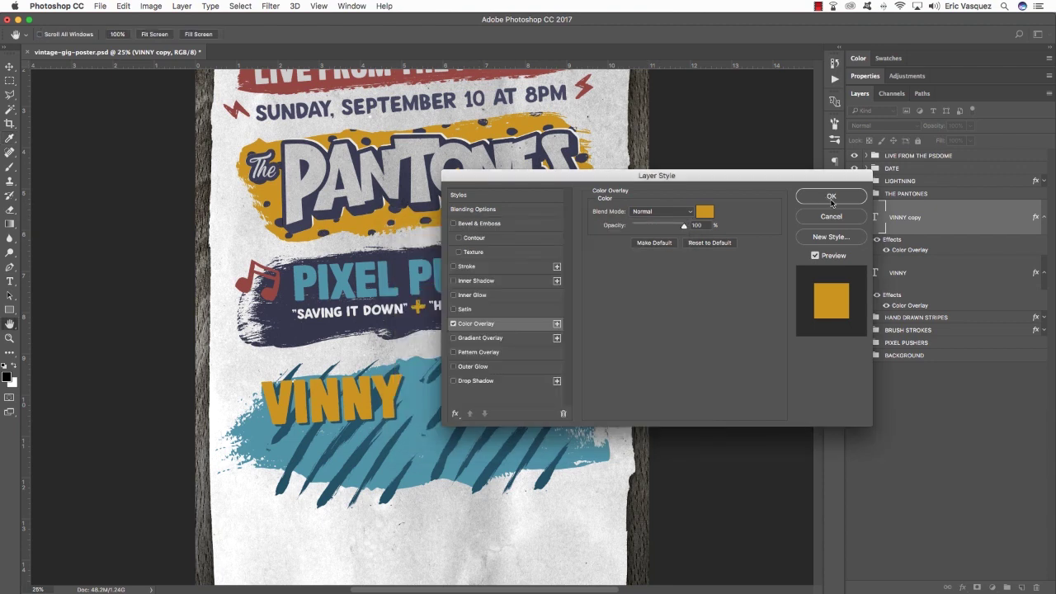
click(828, 198)
click(1044, 218)
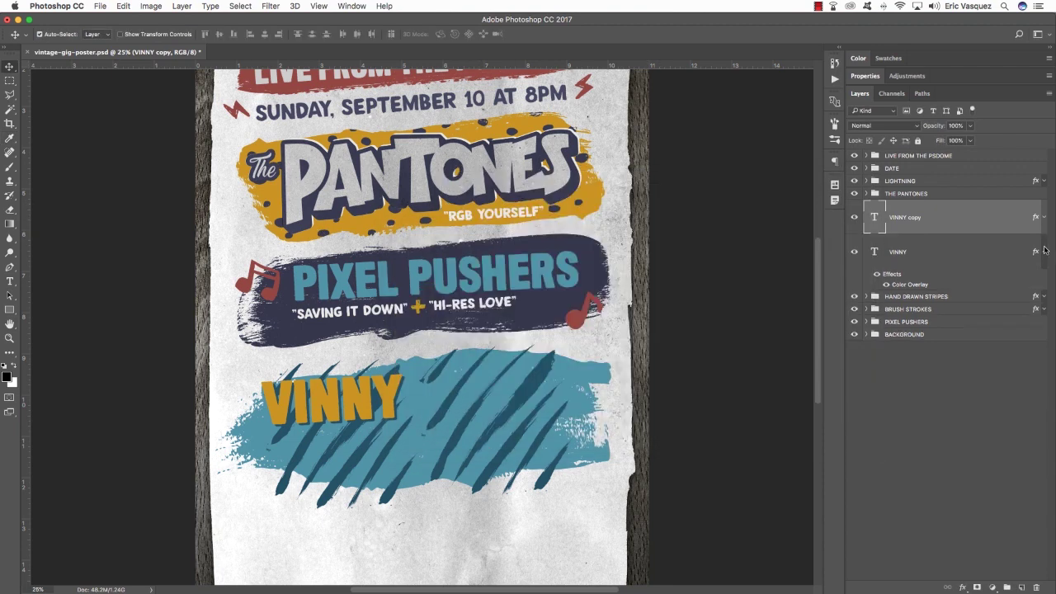
click(1045, 252)
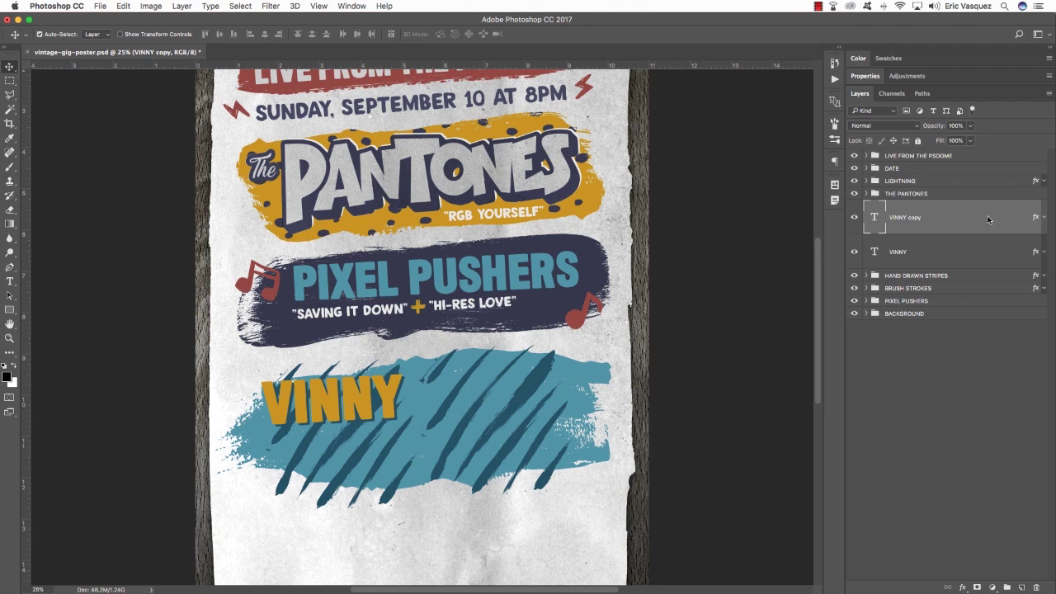
Duplicate both VINNY layers below the originals and offset the copied pair down and right.
shift+click(922, 252)
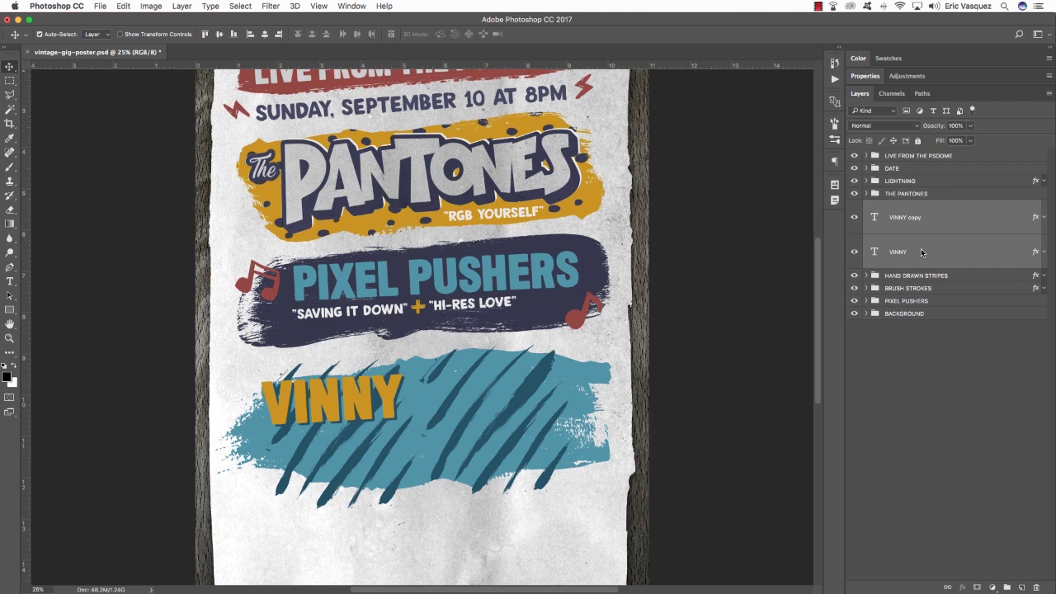
key(super+j)
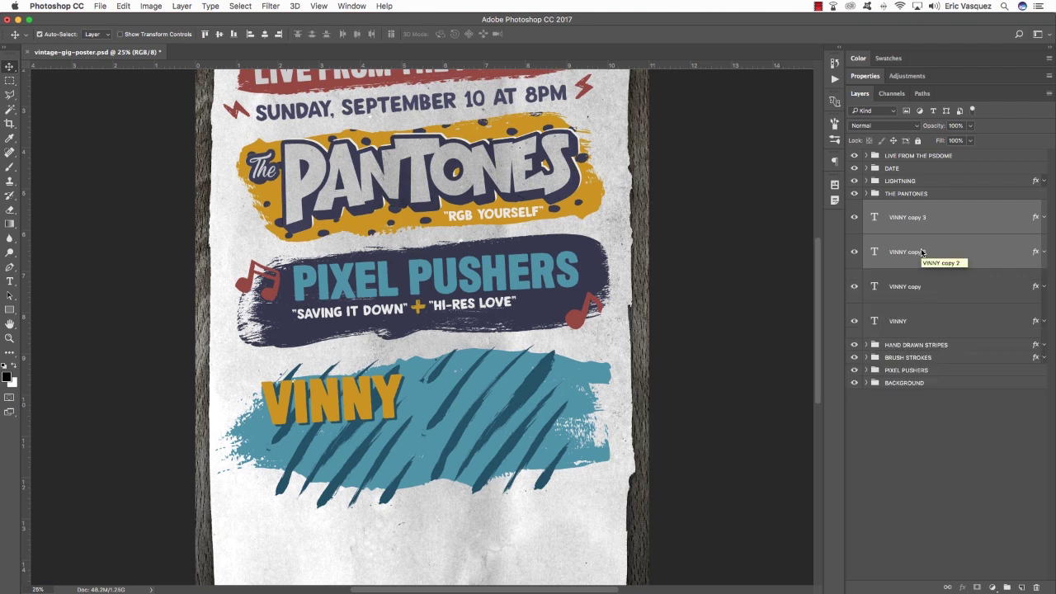
key(super+bracketleft)
key(super+bracketleft)
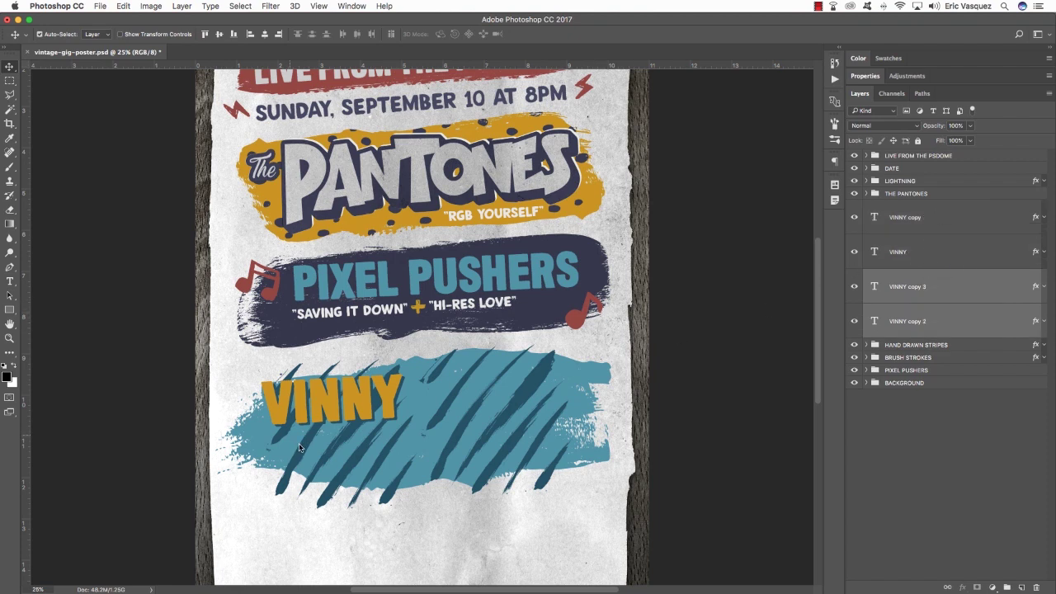
key(super+t)
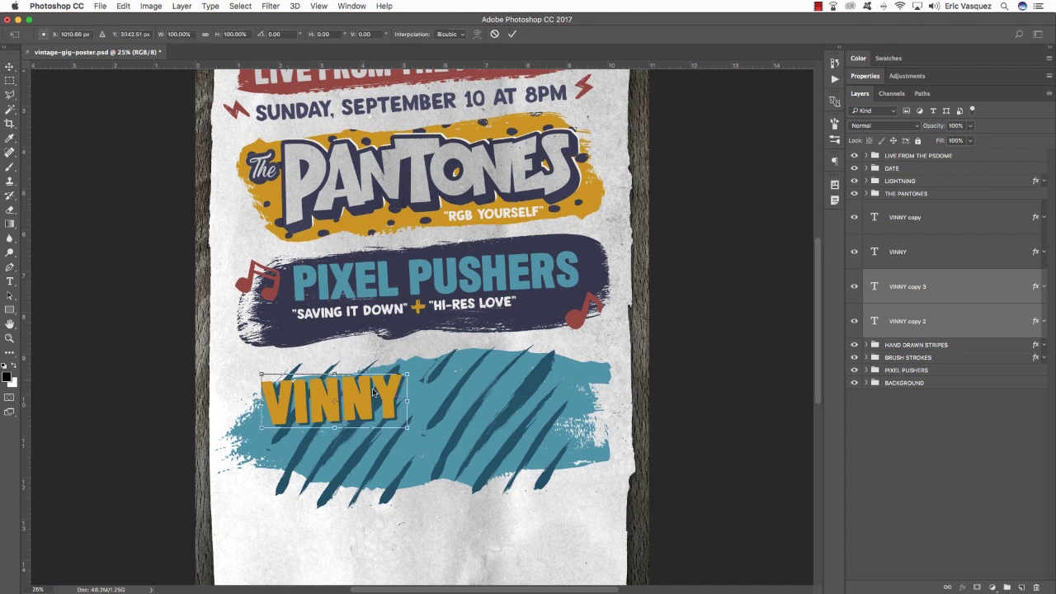
drag(373, 392, 408, 441)
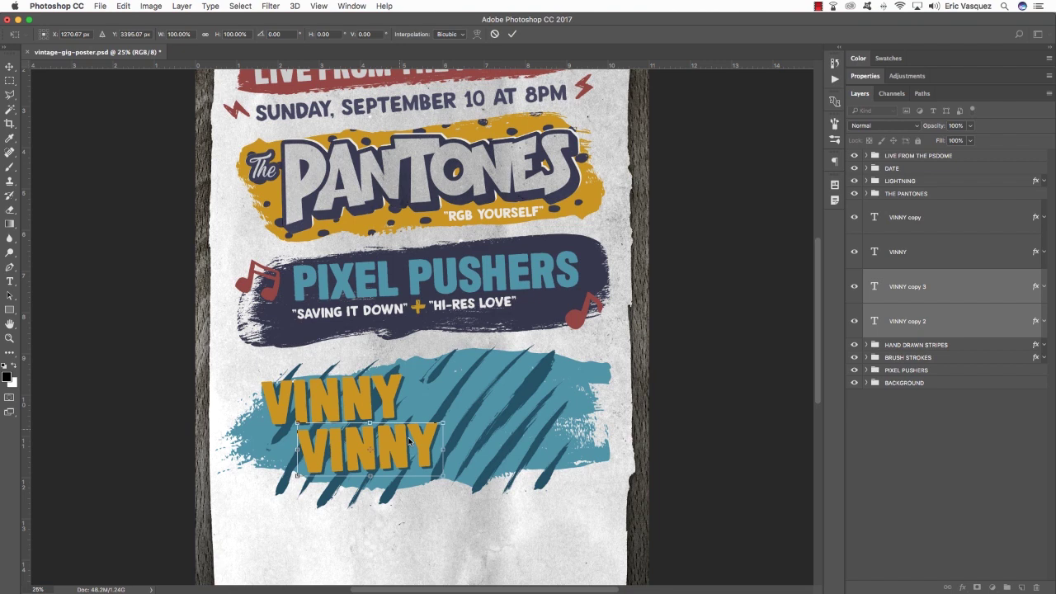
key(Return)
Retype the second yellow VINNY as VECTORS.
key(t)
click(329, 445)
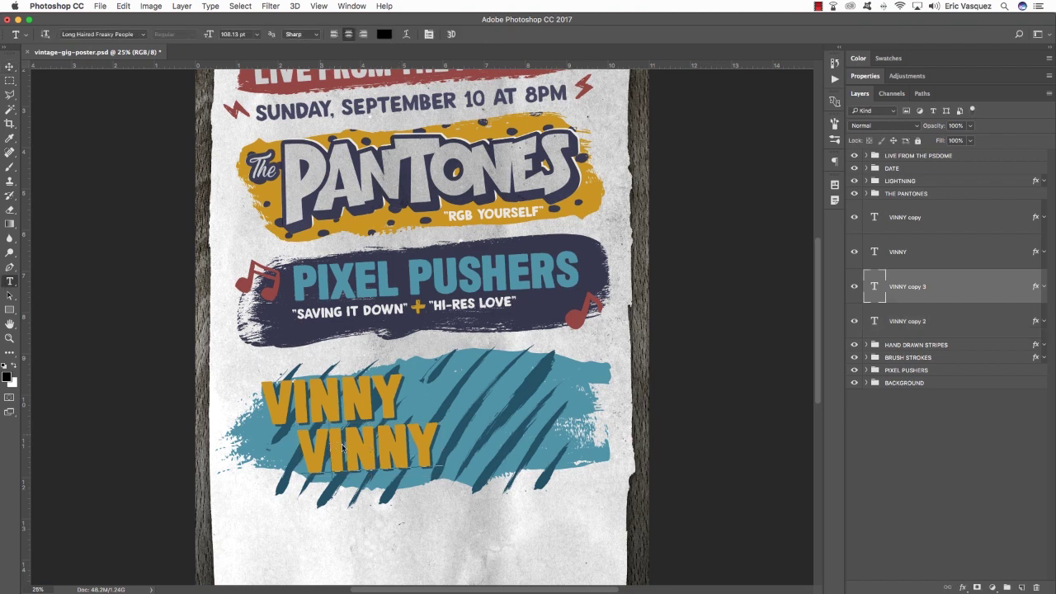
drag(334, 445, 490, 447)
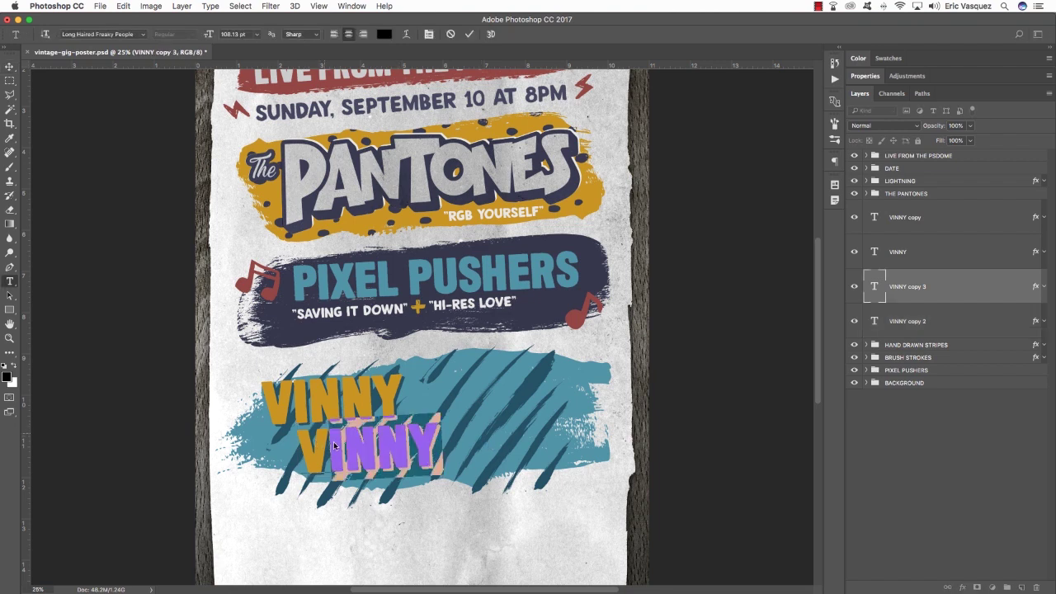
text(ECTORS)
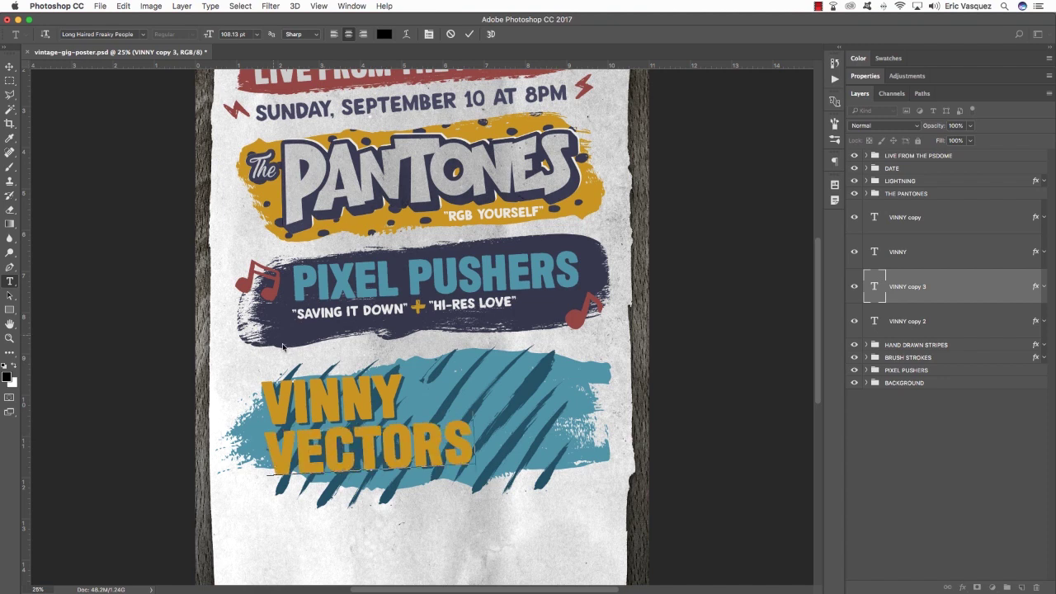
scroll(283, 346, right, 2)
key(super+a)
key(super+c)
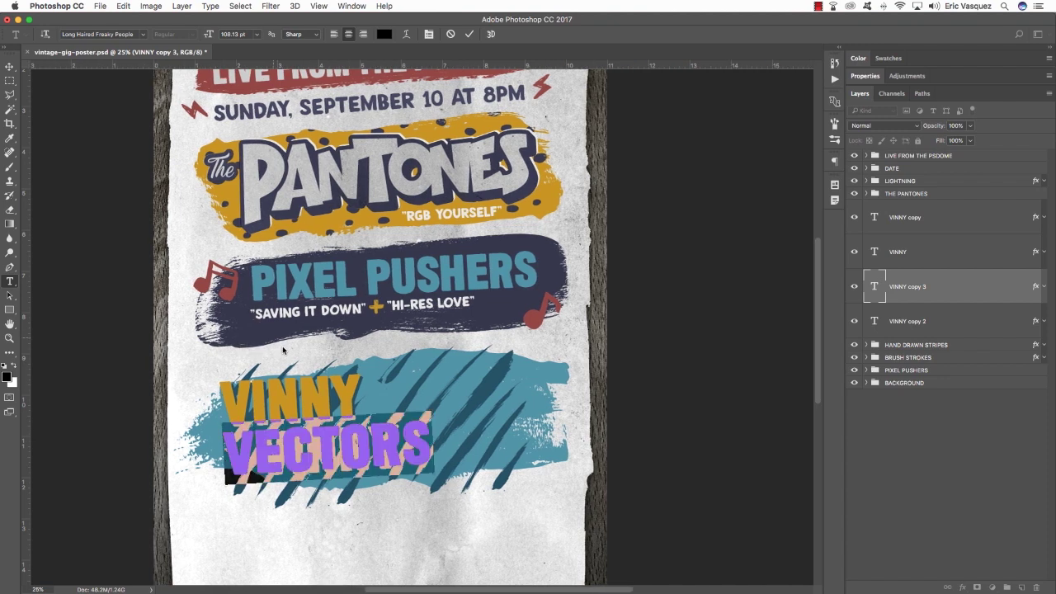
click(10, 67)
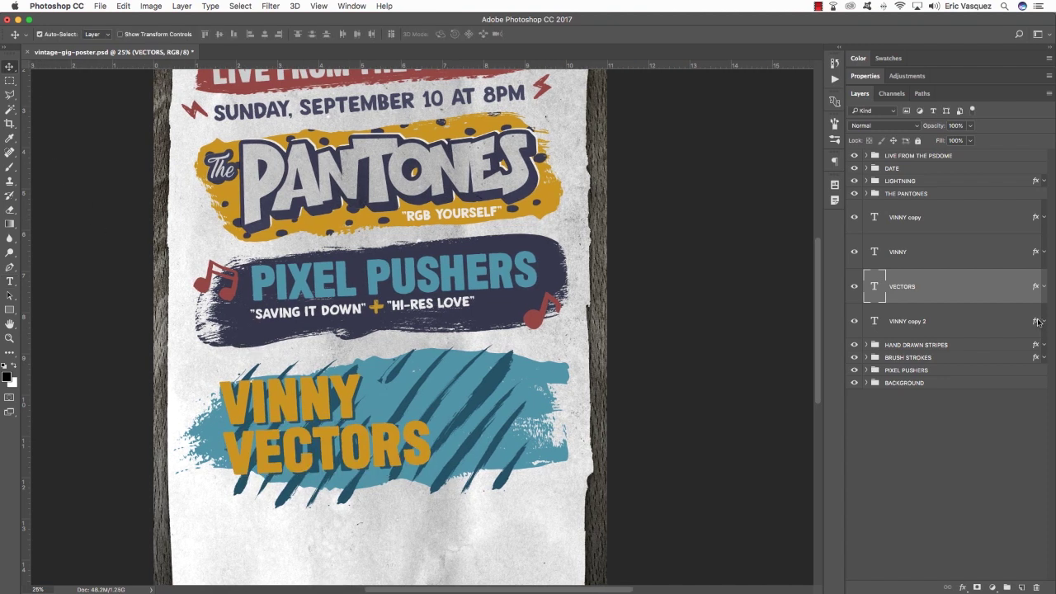
Change the hidden dark shadow copy's text to VECTORS as well.
click(855, 287)
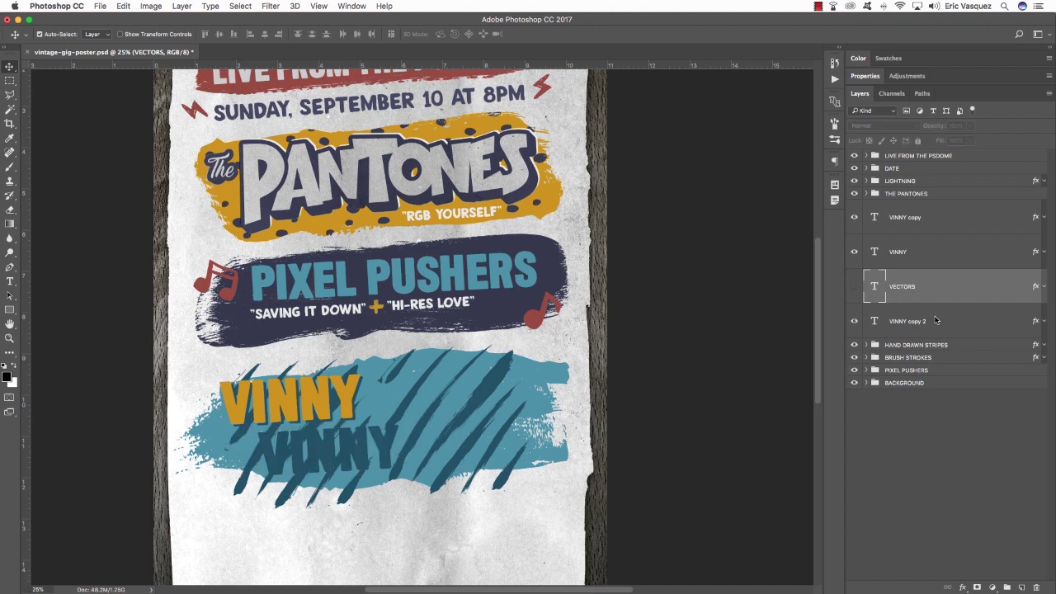
click(937, 321)
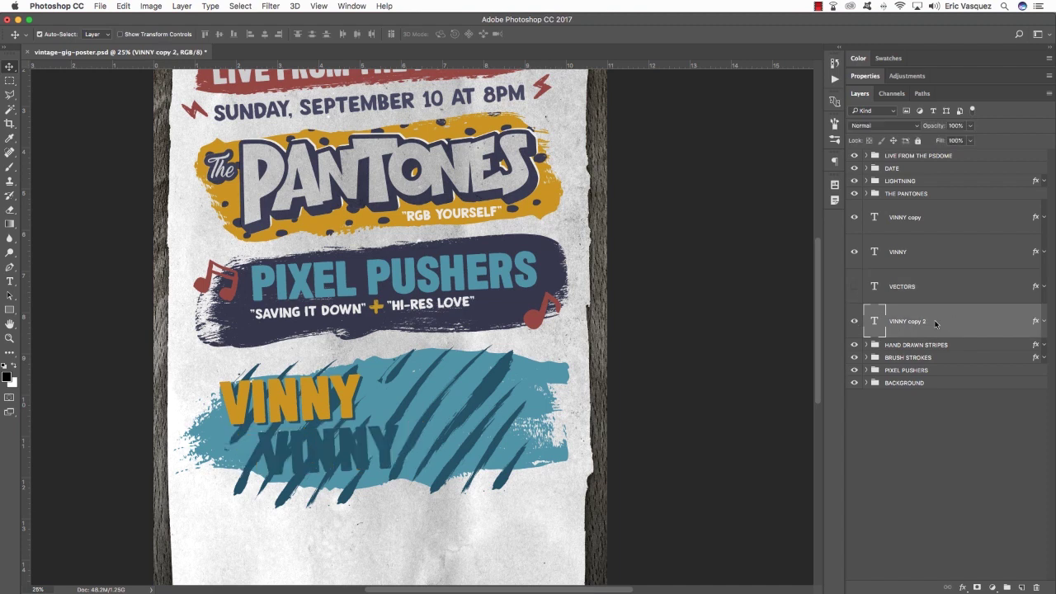
key(t)
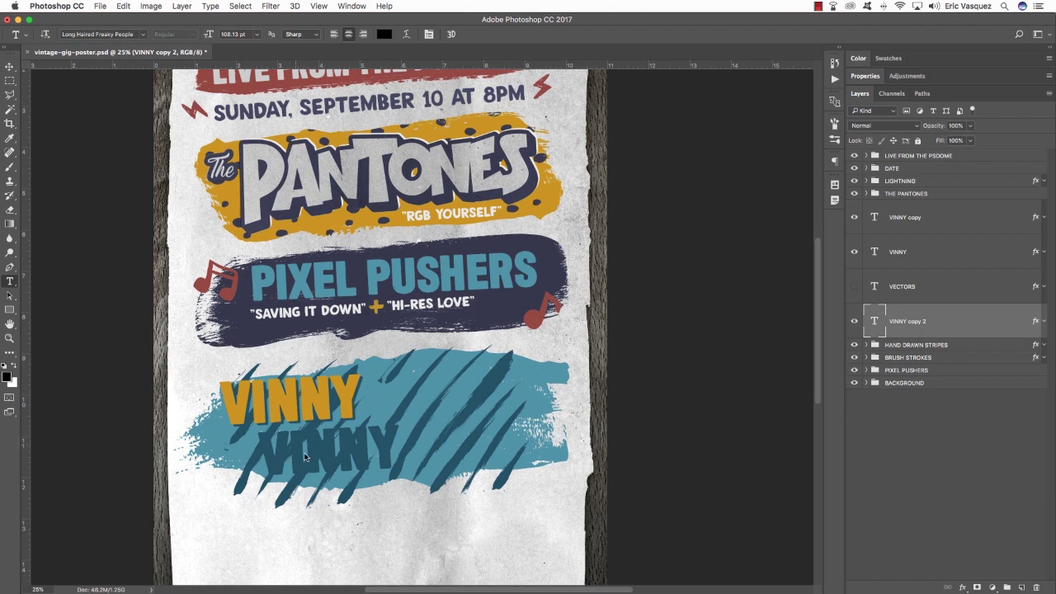
double_click(305, 456)
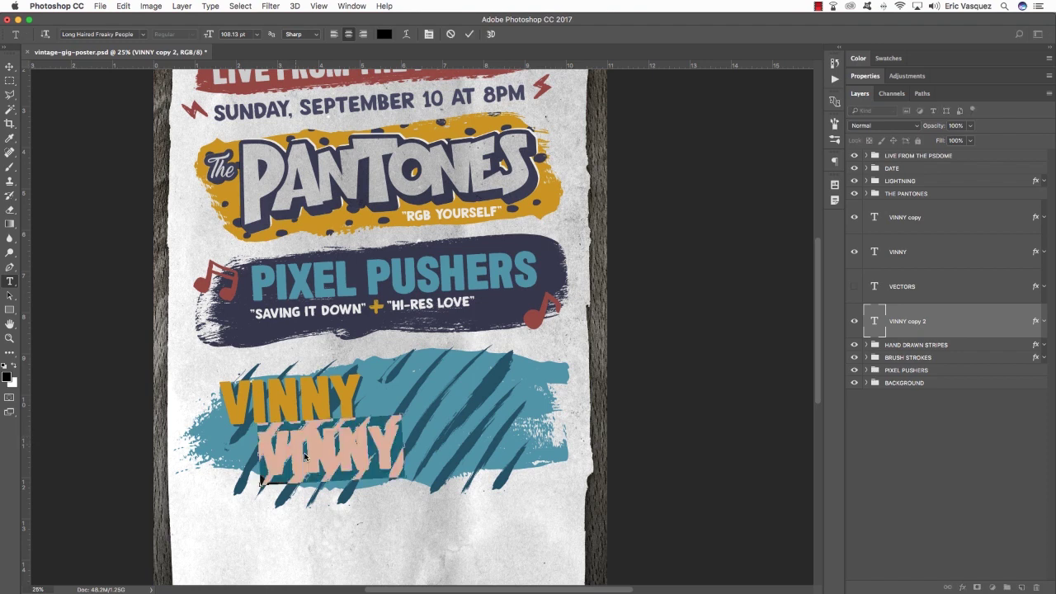
key(super+v)
key(super+Return)
key(v)
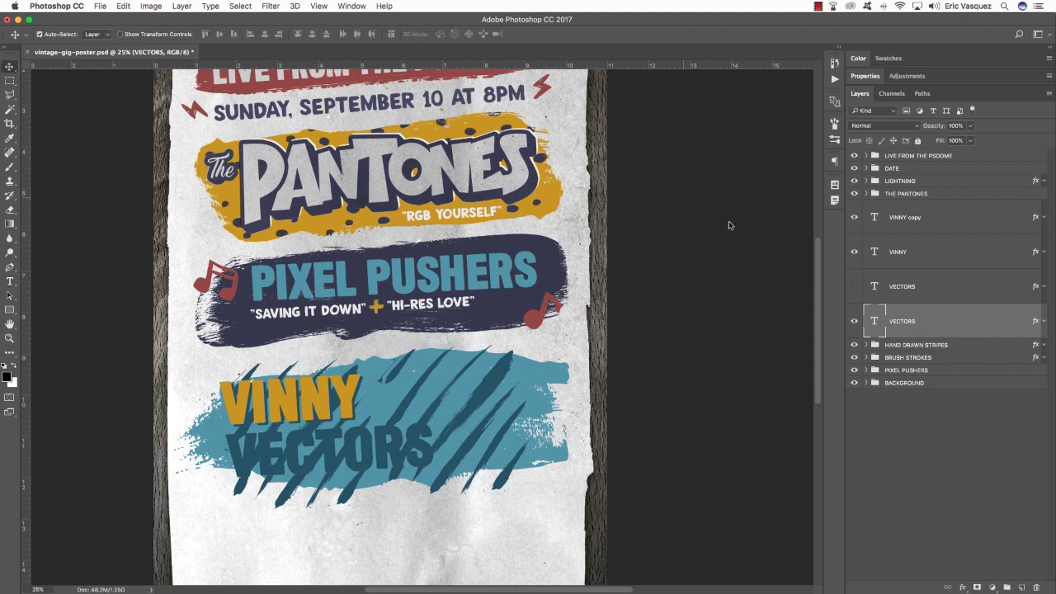
Show both VECTORS layers and nudge them together slightly to the right.
click(854, 286)
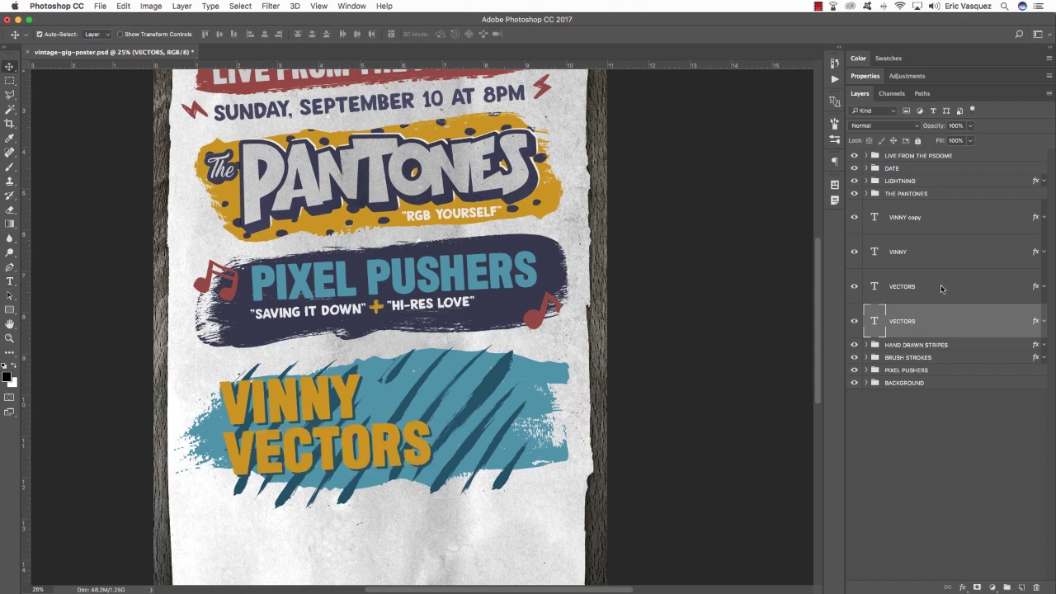
shift+click(941, 287)
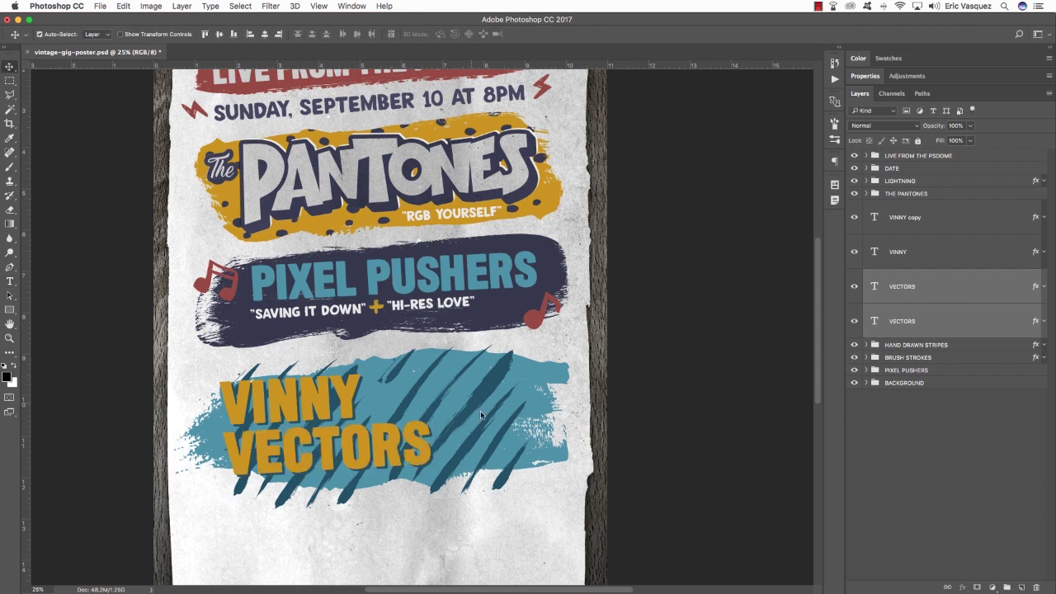
key(shift+Right)
key(shift+Right)
key(shift+Right)
key(shift+Right)
key(shift+Right)
key(shift+Right)
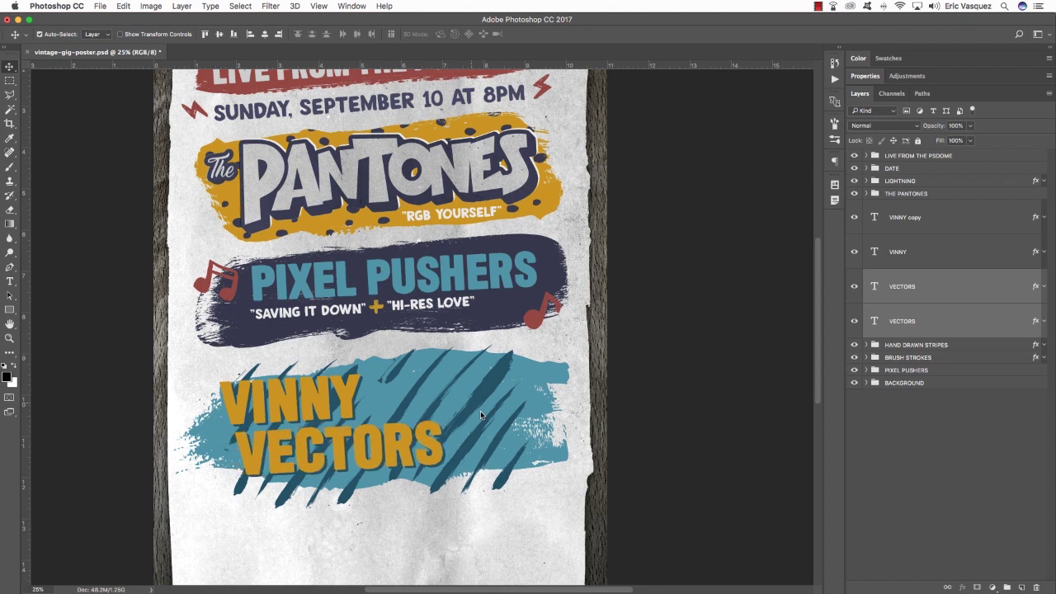
key(shift+Right)
key(shift+Right)
key(shift+Right)
key(shift+Right)
key(shift+Right)
key(shift+Right)
key(shift+Right)
key(shift+Right)
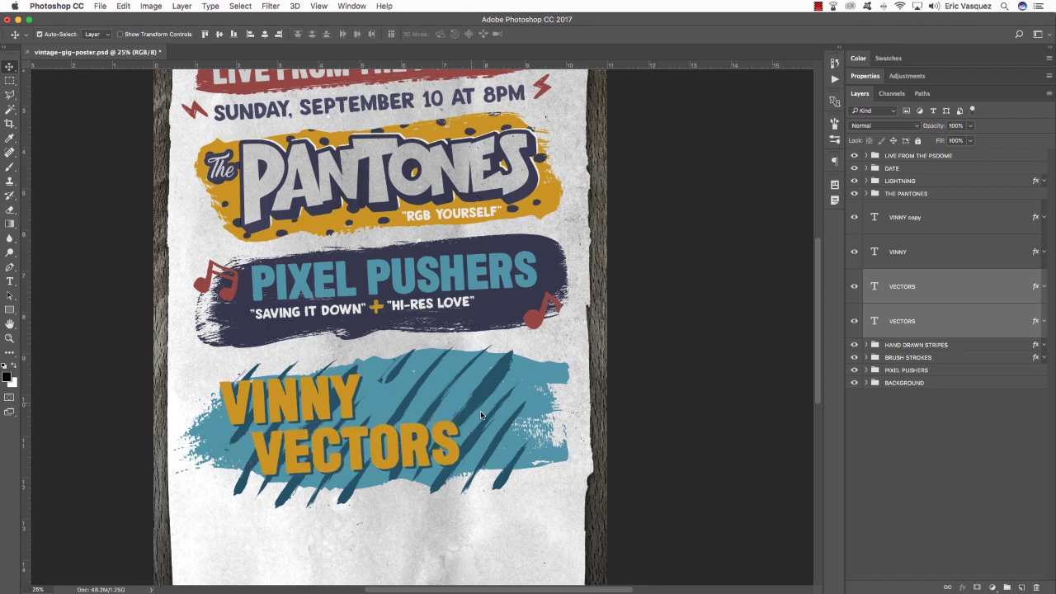
key(shift+Right)
key(shift+Right)
key(shift+Right)
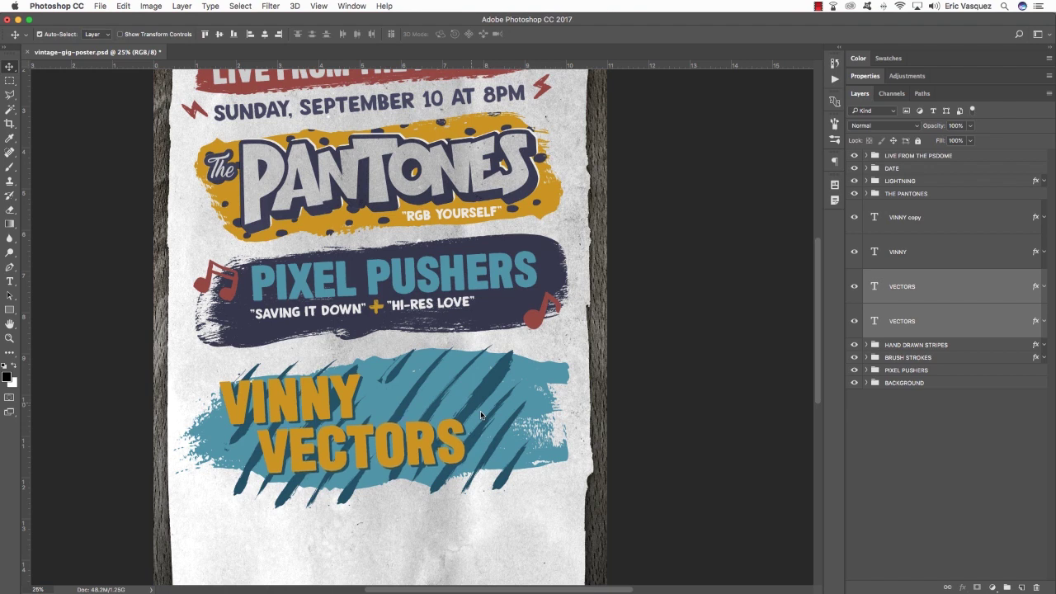
Type 'and' on a new layer on the brush stroke beside VINNY.
click(940, 219)
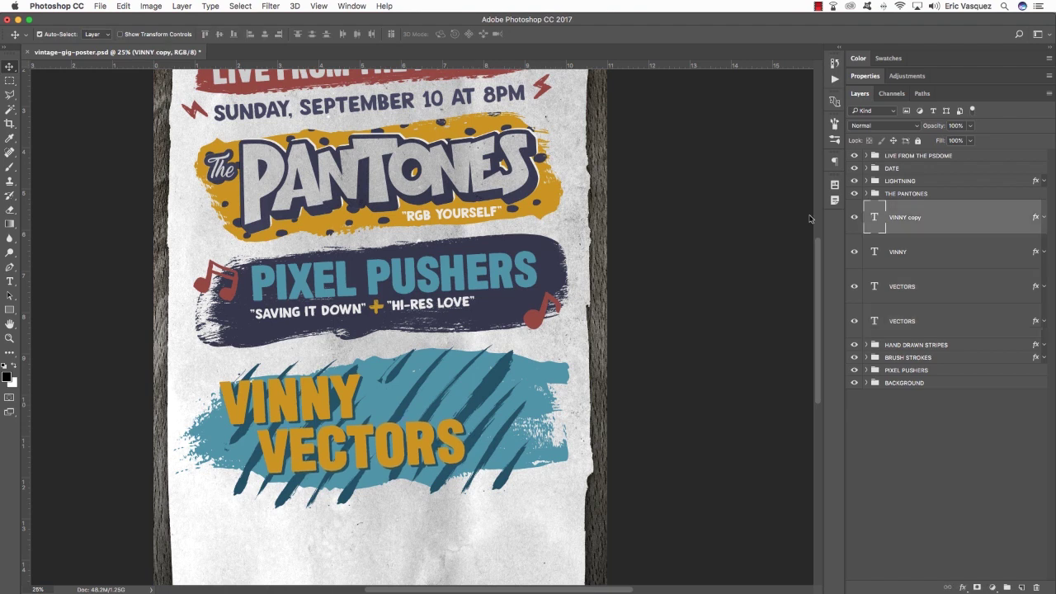
key(super+shift+alt+n)
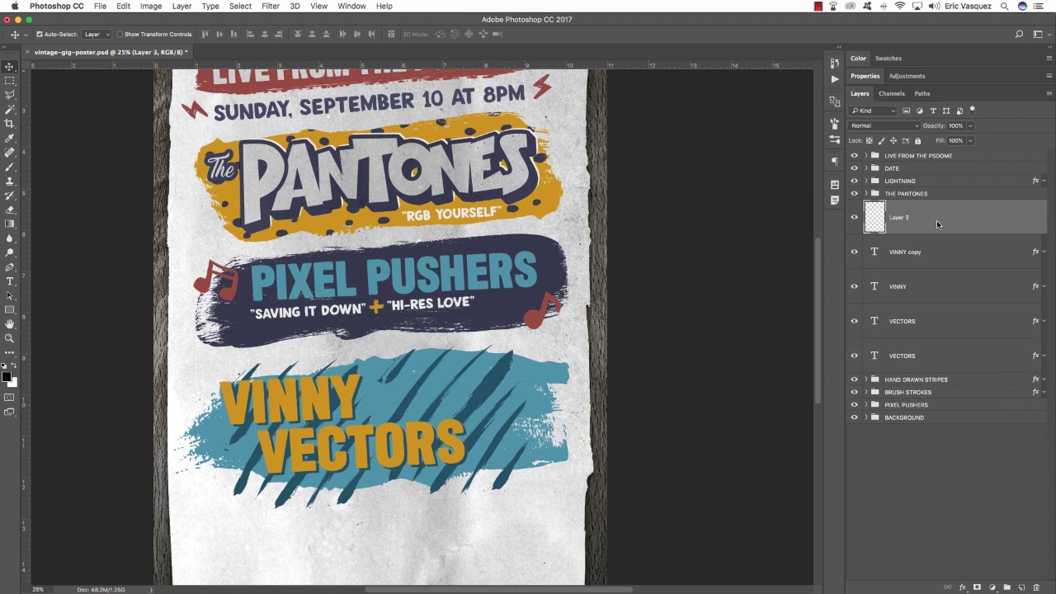
key(t)
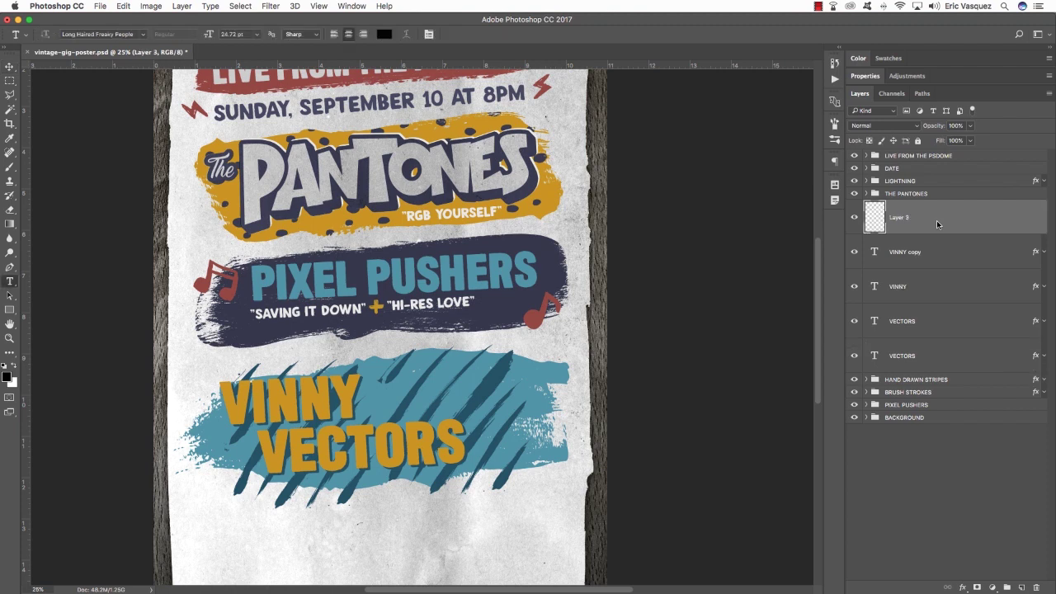
click(385, 386)
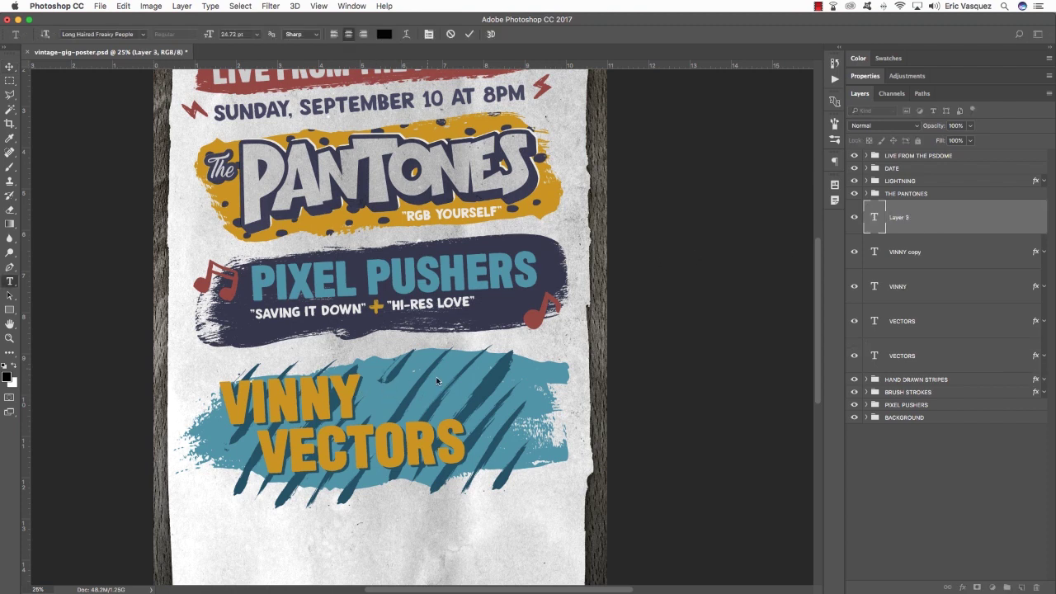
text(AND)
scroll(437, 381, right, 5)
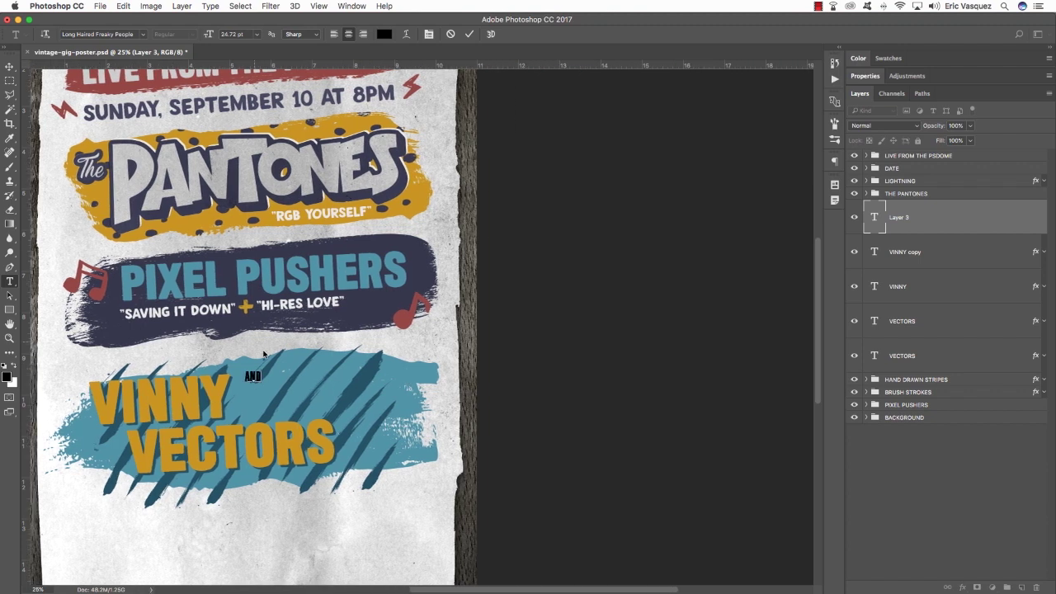
key(super+a)
Set 'and' to Lovely Quotes, enlarge it, and tilt it slightly.
double_click(124, 33)
text(lo)
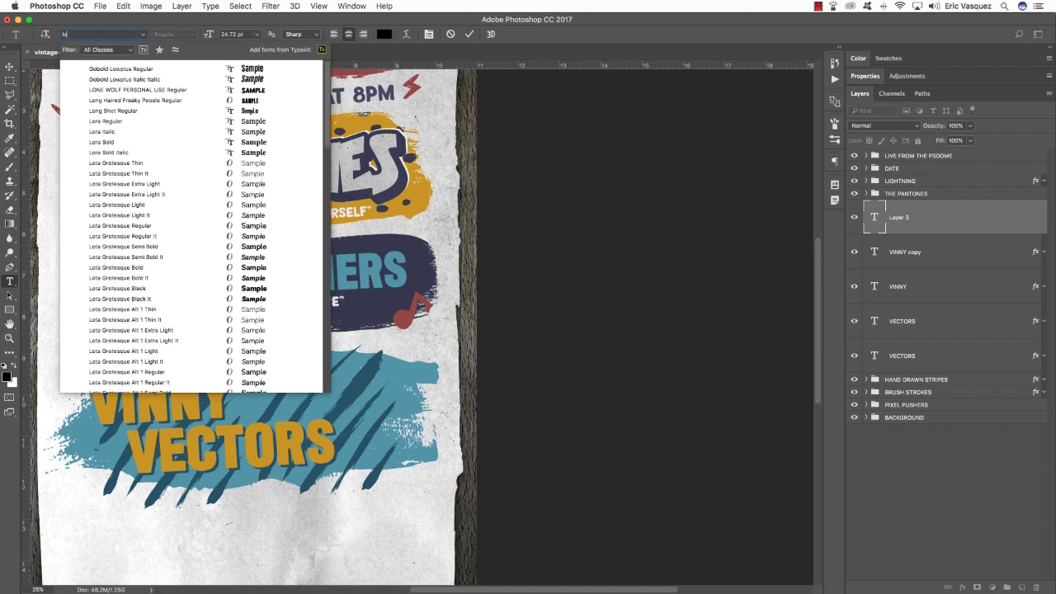
text(vely)
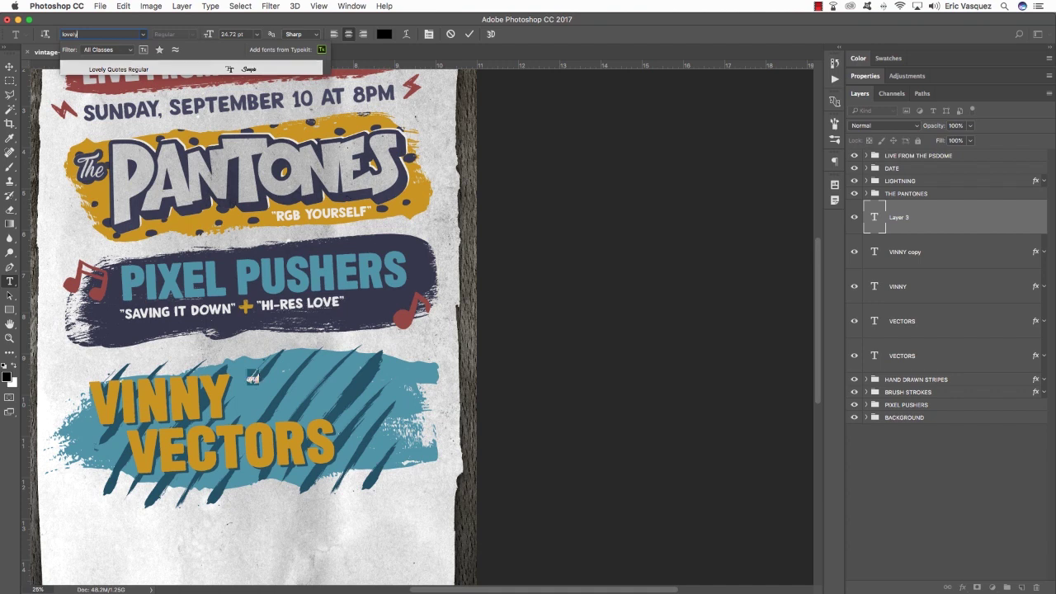
key(Return)
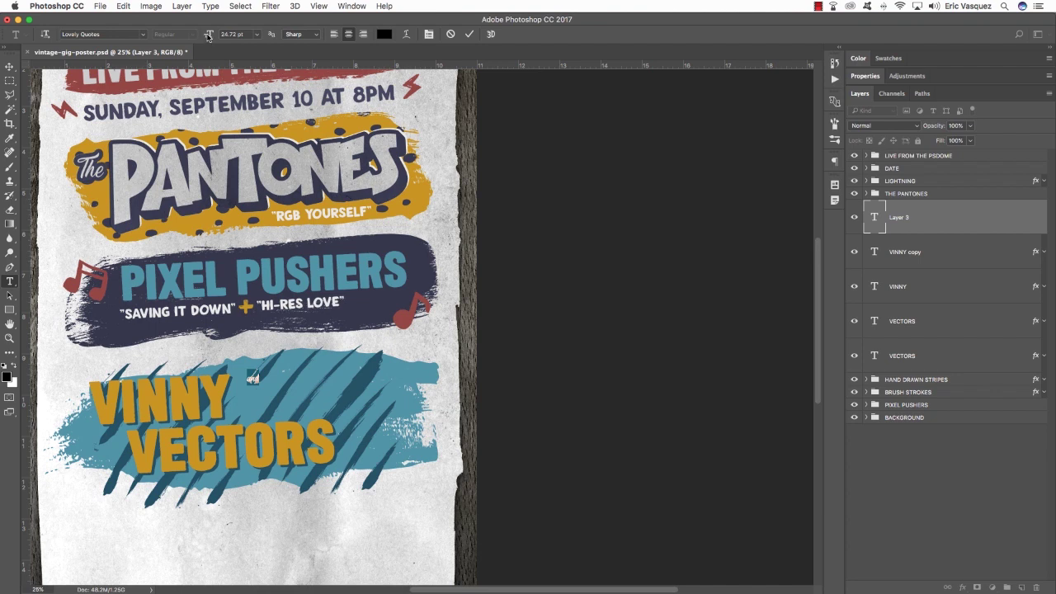
drag(208, 37, 228, 35)
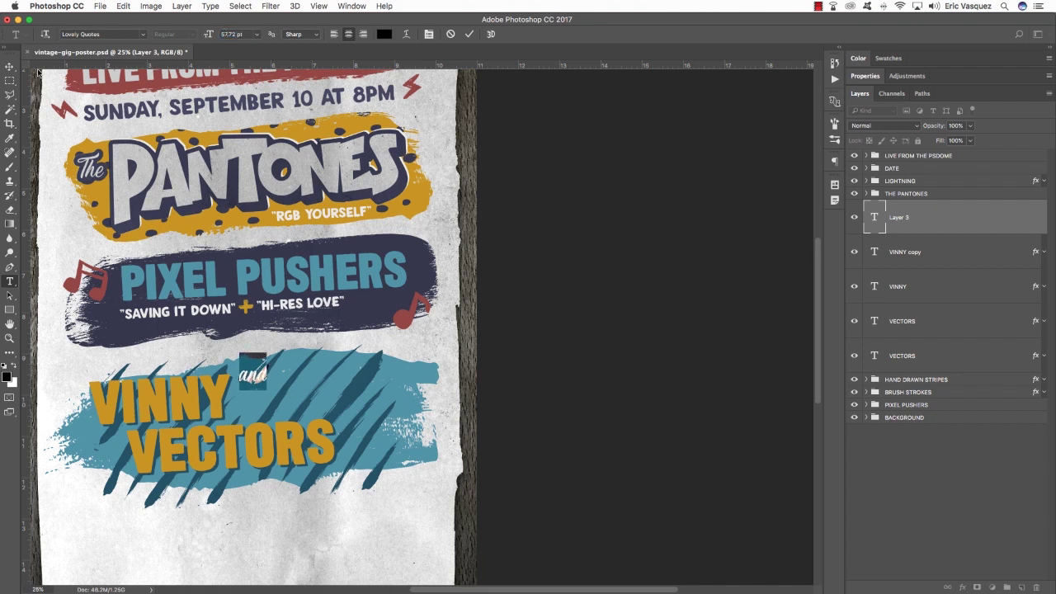
key(ctrl+Return)
key(ctrl+t)
drag(272, 389, 291, 388)
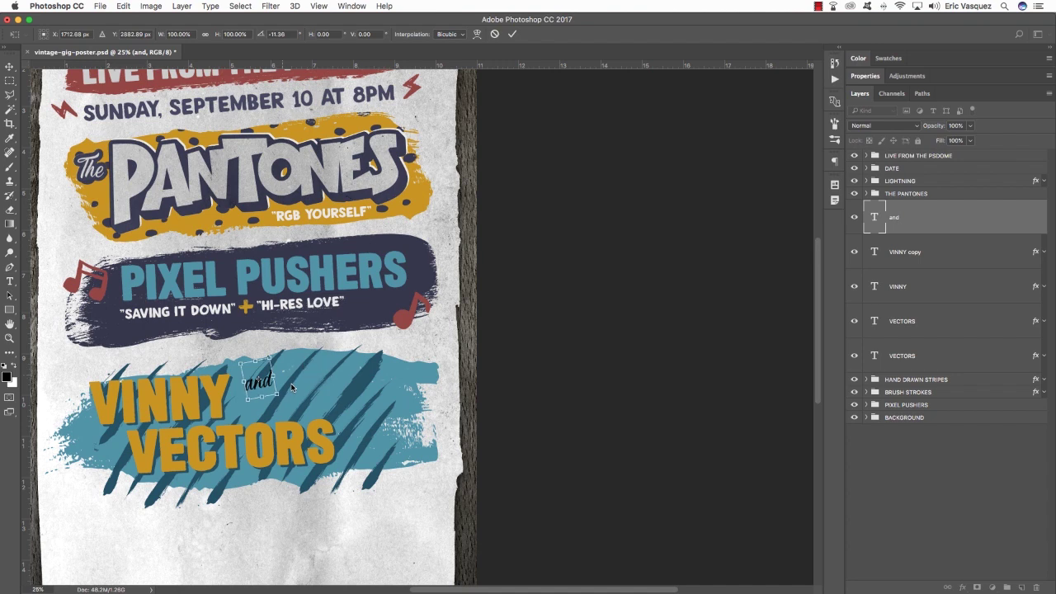
key(Return)
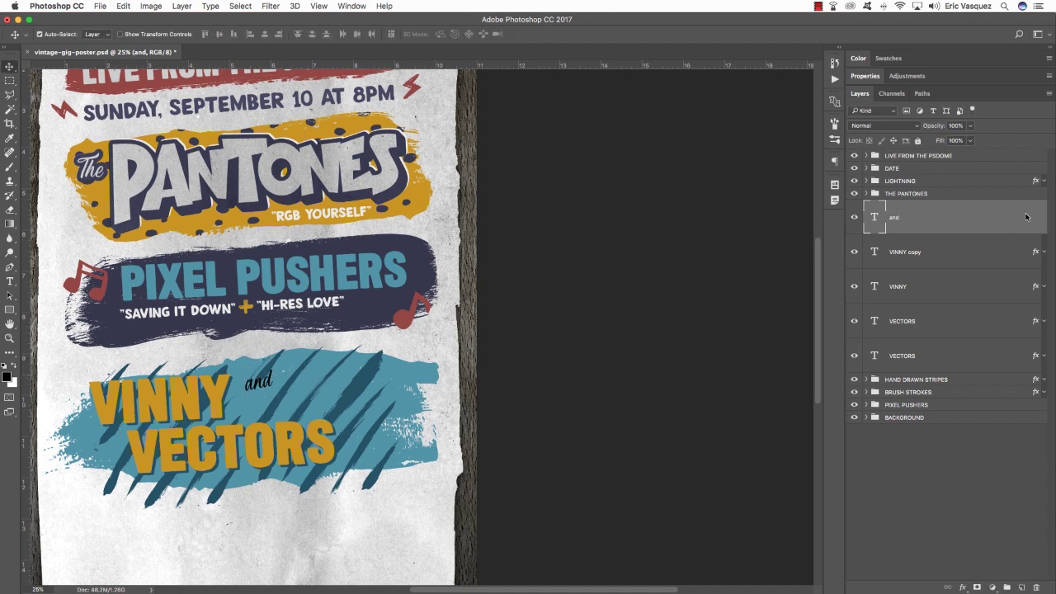
Give the 'and' text a light grey #E7E7E7 colour overlay.
double_click(1025, 217)
click(468, 323)
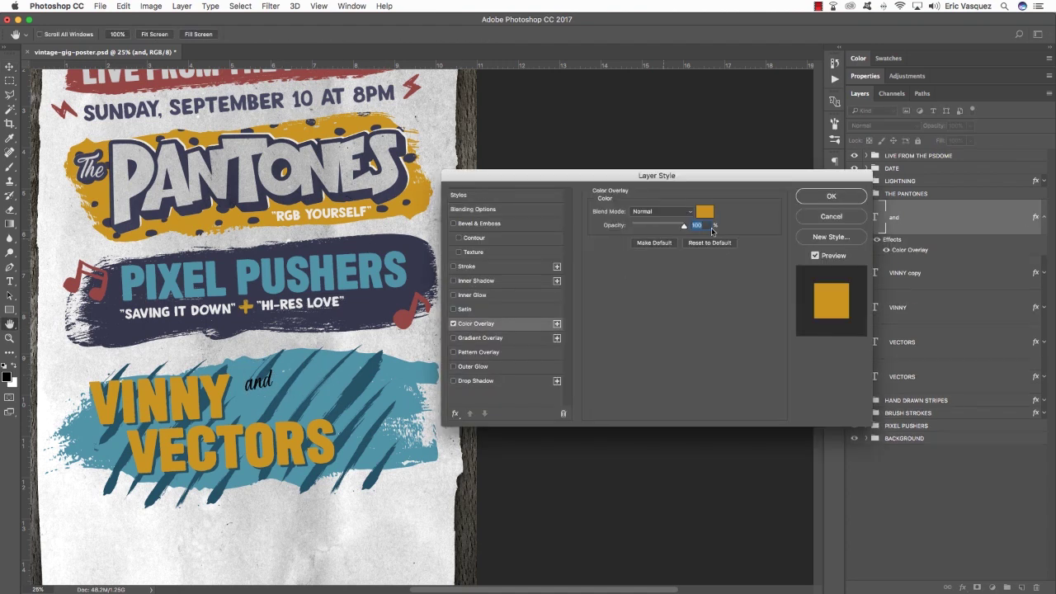
click(703, 214)
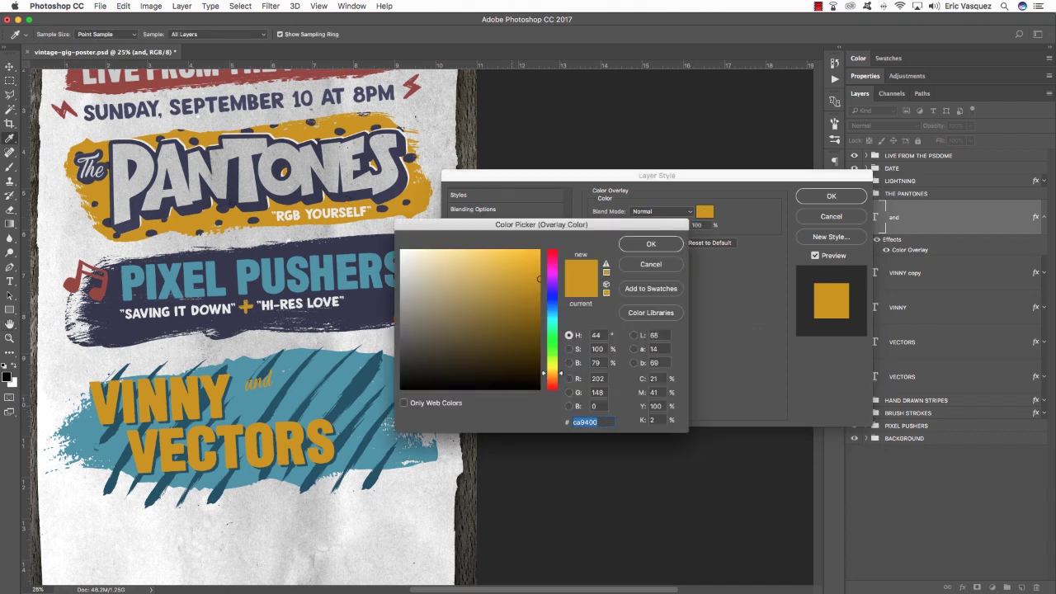
text(E7E7E7)
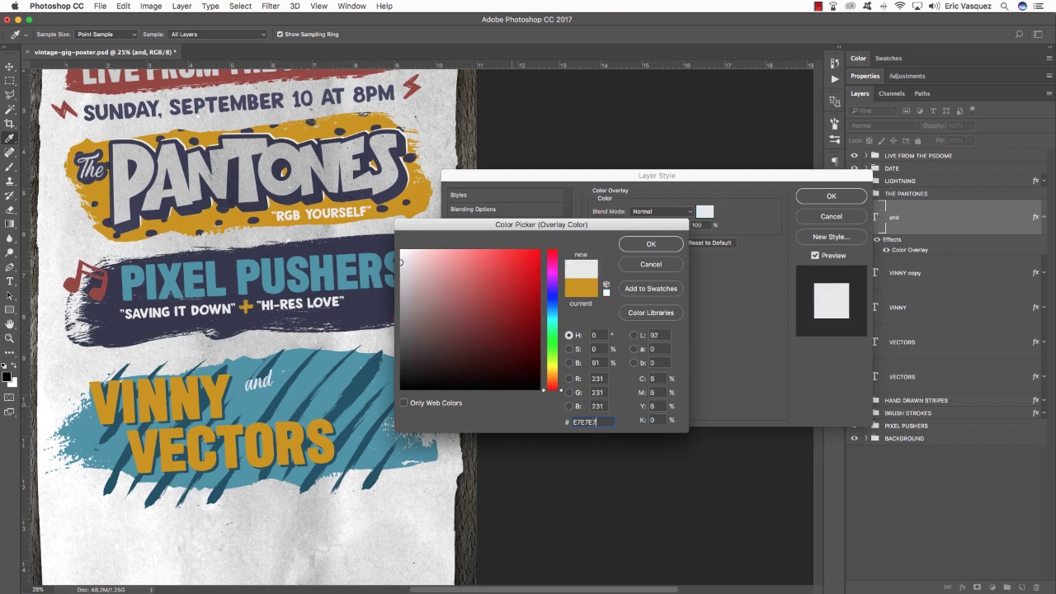
key(Return)
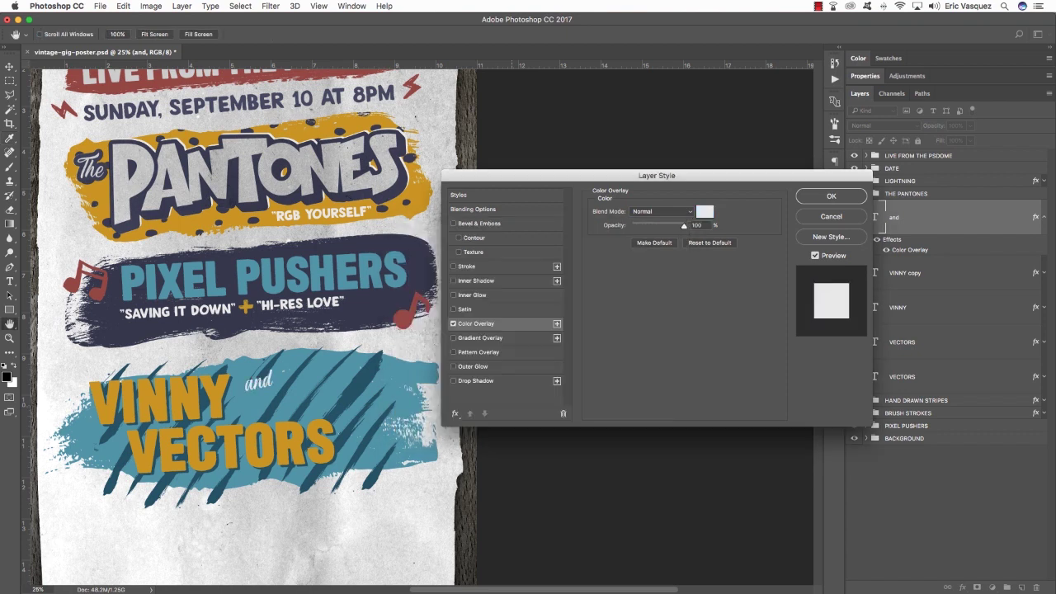
key(Return)
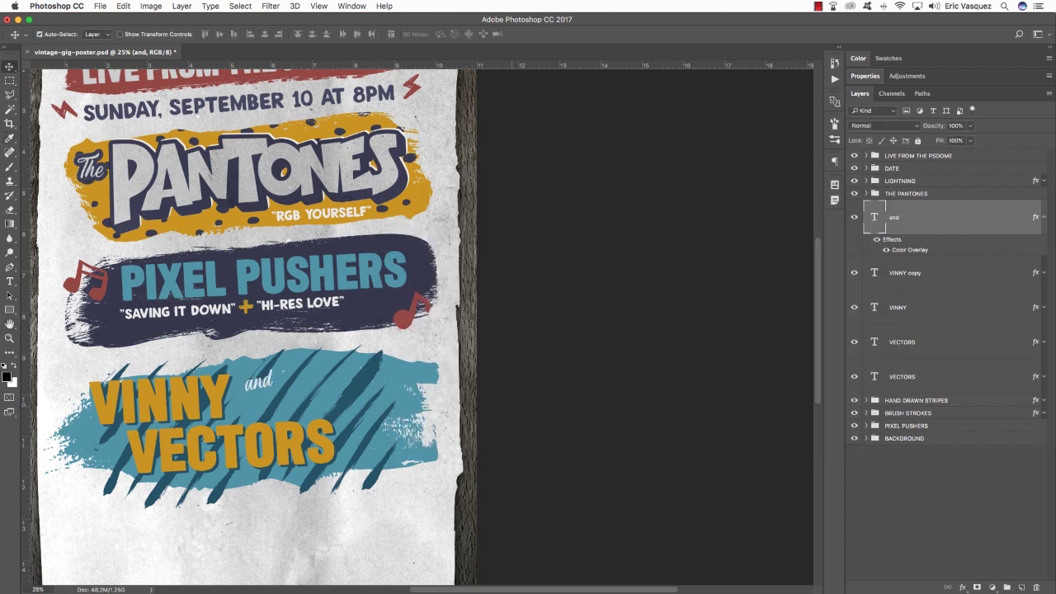
Duplicate 'and' below itself, offset it down-right, and retype it as 'the'.
key(super+j)
key(super+bracketleft)
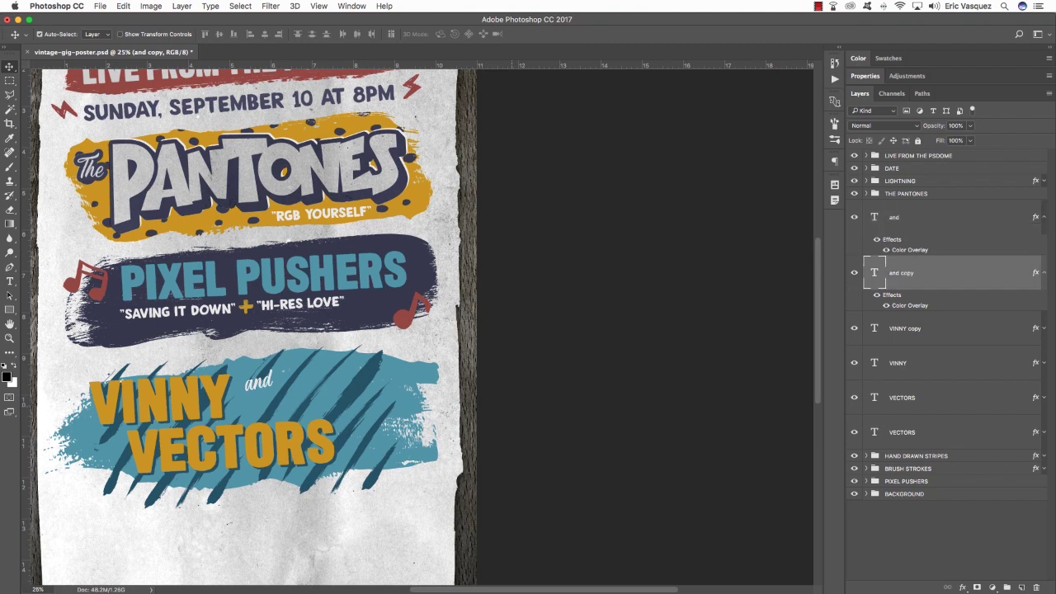
key(shift+Down)
key(shift+Down)
key(shift+Down)
key(shift+Down)
key(shift+Down)
key(shift+Down)
key(shift+Down)
key(shift+Right)
key(shift+Right)
key(shift+Right)
key(t)
key(Return)
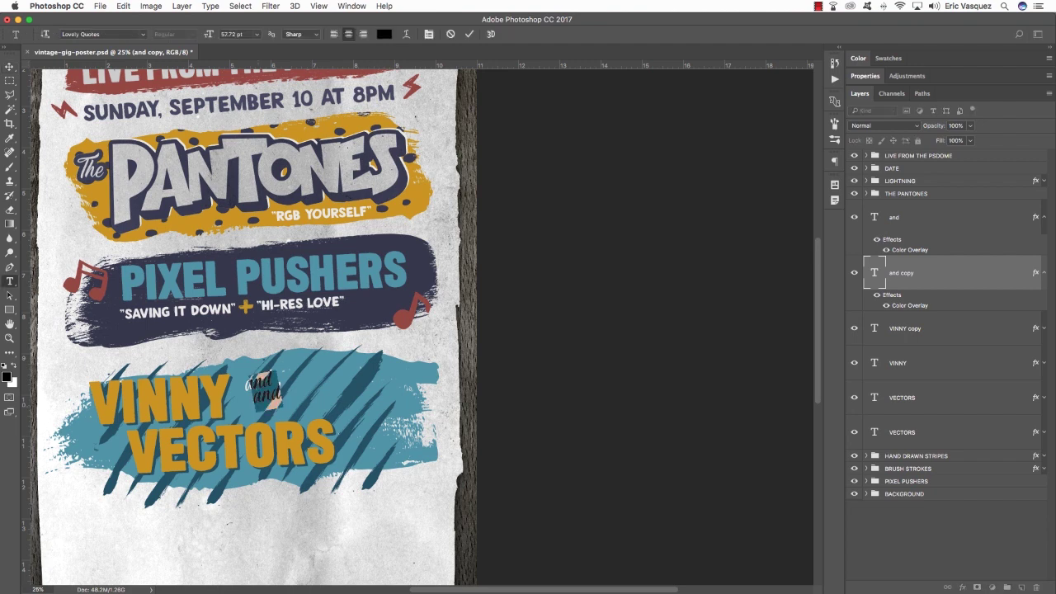
text(the)
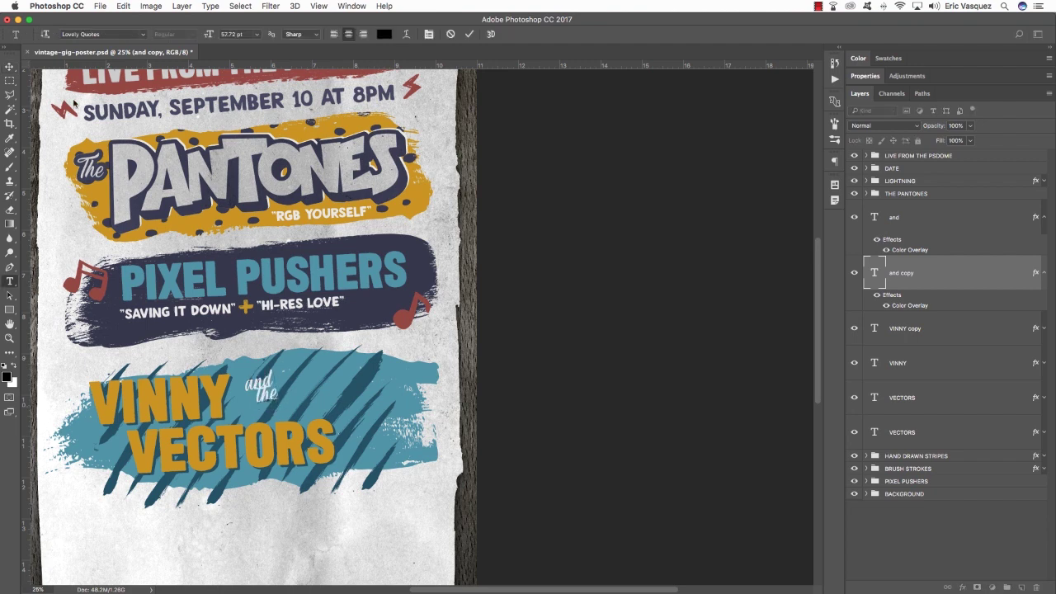
click(9, 66)
Nudge 'the' a few pixels right and down.
key(Right)
key(Down)
key(Right)
key(Down)
key(Right)
key(Down)
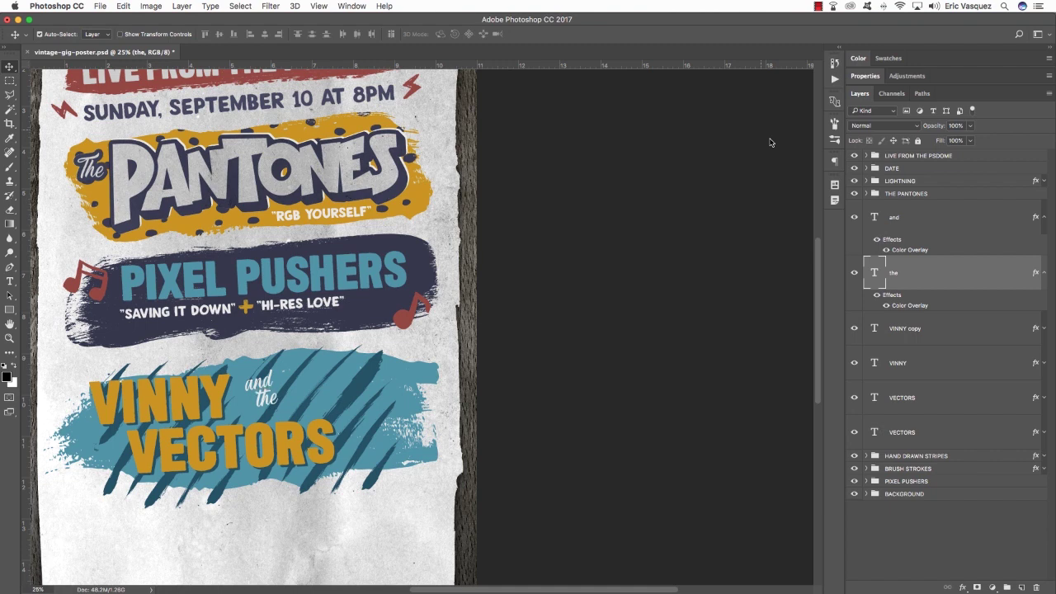
key(Right)
key(Down)
key(Right)
key(Right)
key(Down)
Enlarge 'and' and 'the' together to about 109%.
click(1046, 216)
shift+click(987, 218)
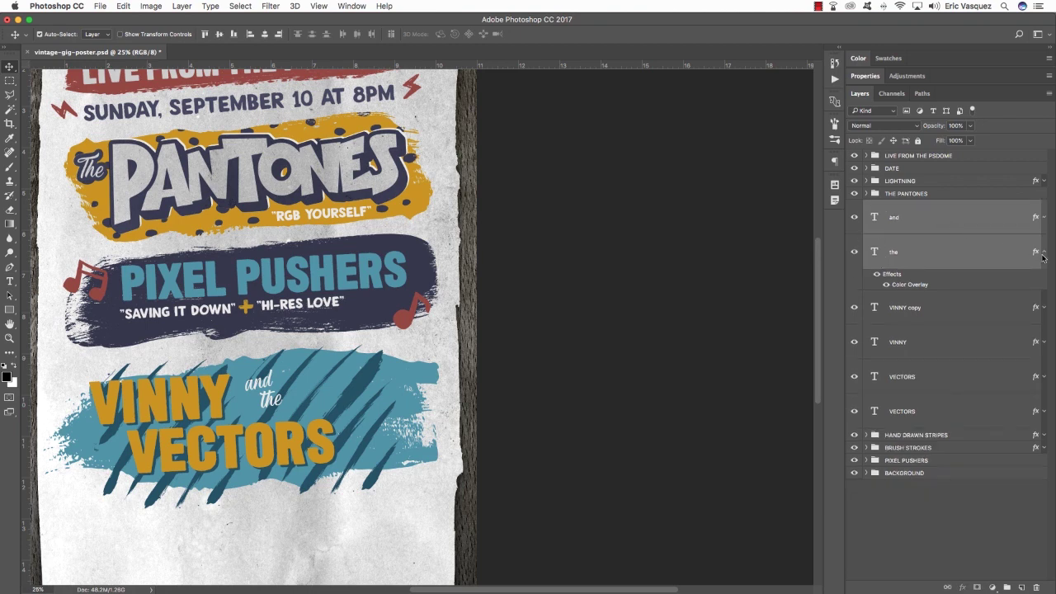
click(1046, 258)
key(super+t)
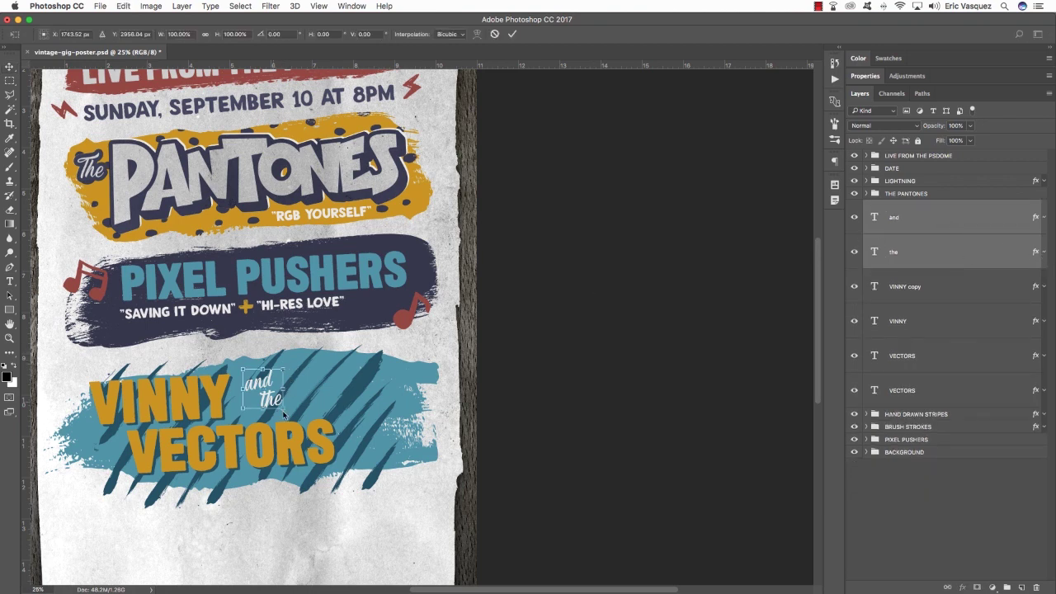
drag(285, 411, 280, 405)
key(Return)
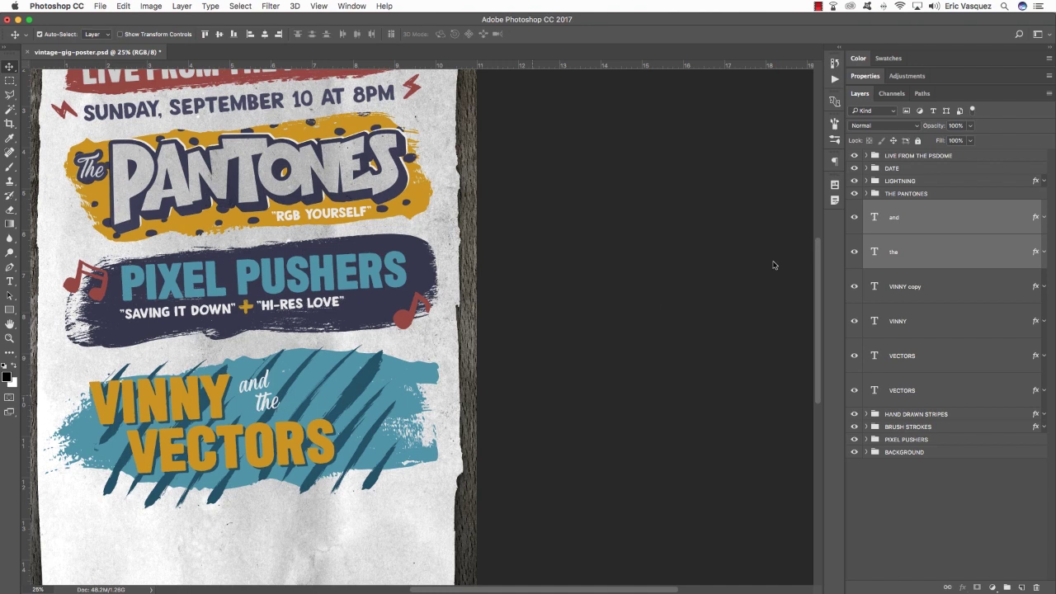
Shift all six band-name text layers slightly to the right.
click(928, 222)
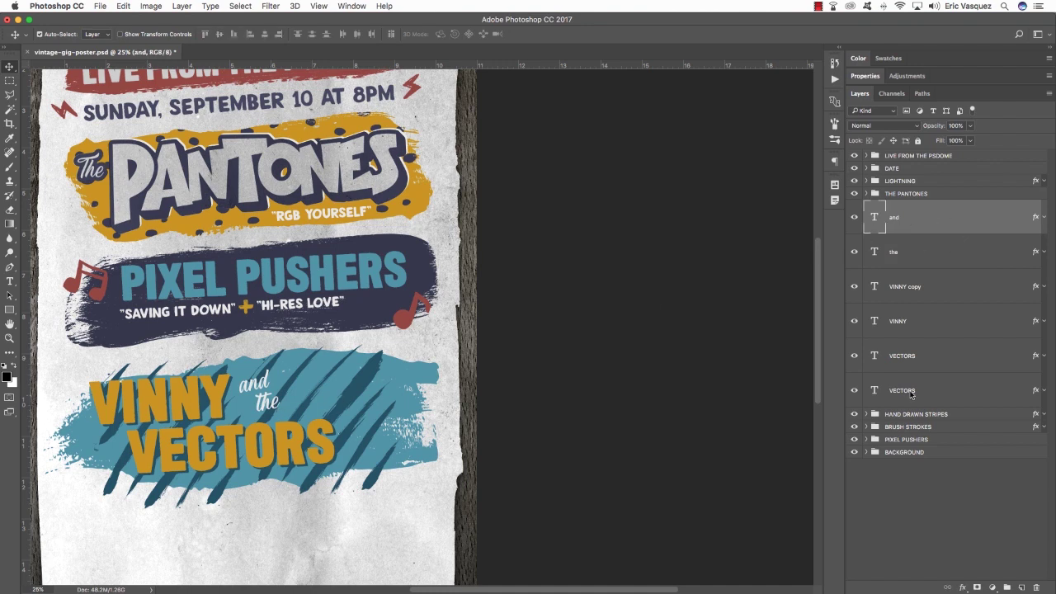
shift+click(940, 391)
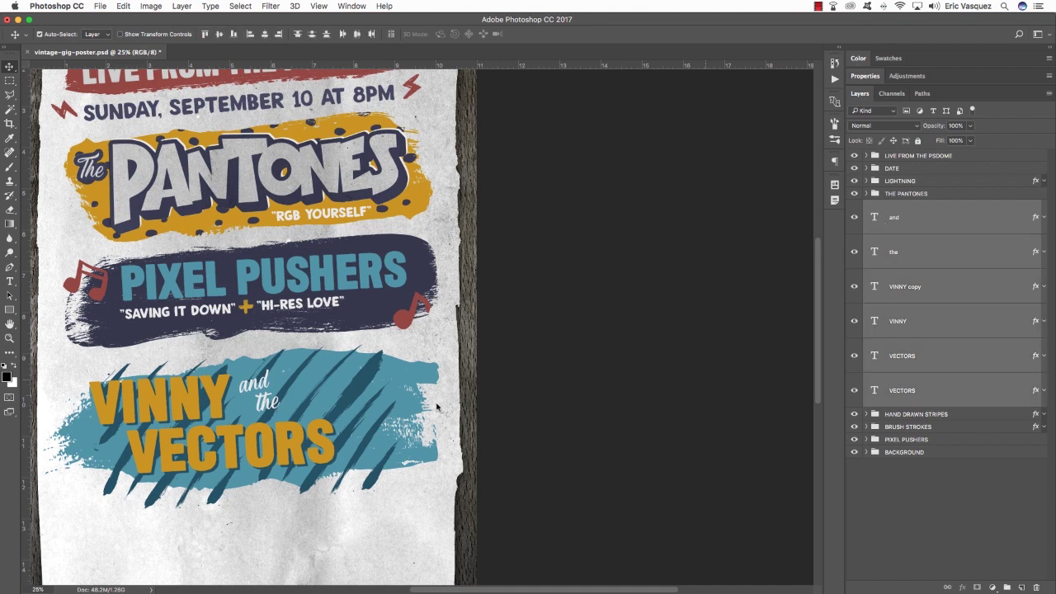
key(super+t)
drag(307, 440, 341, 442)
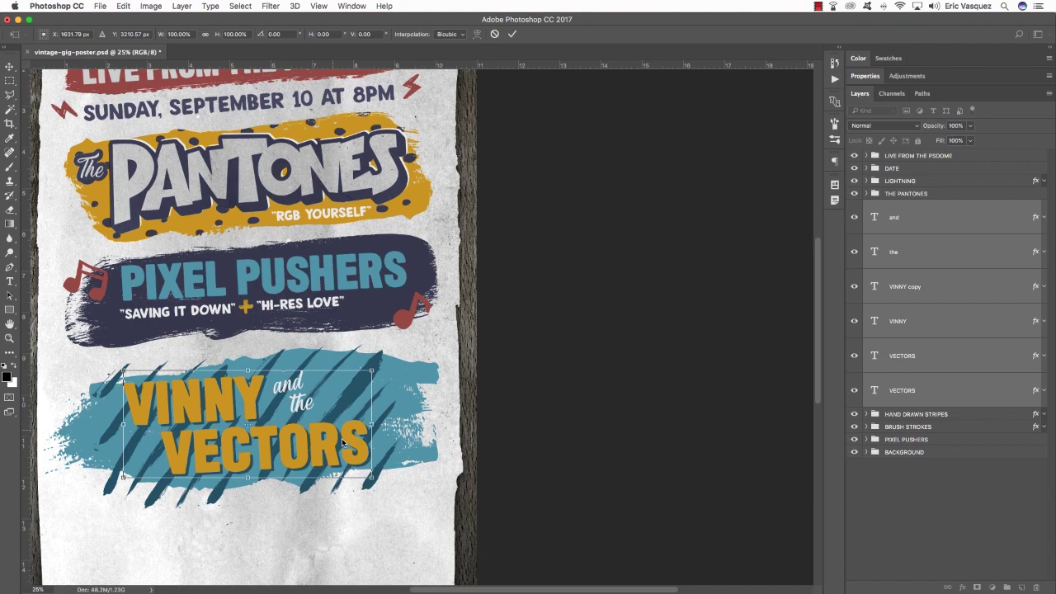
key(Return)
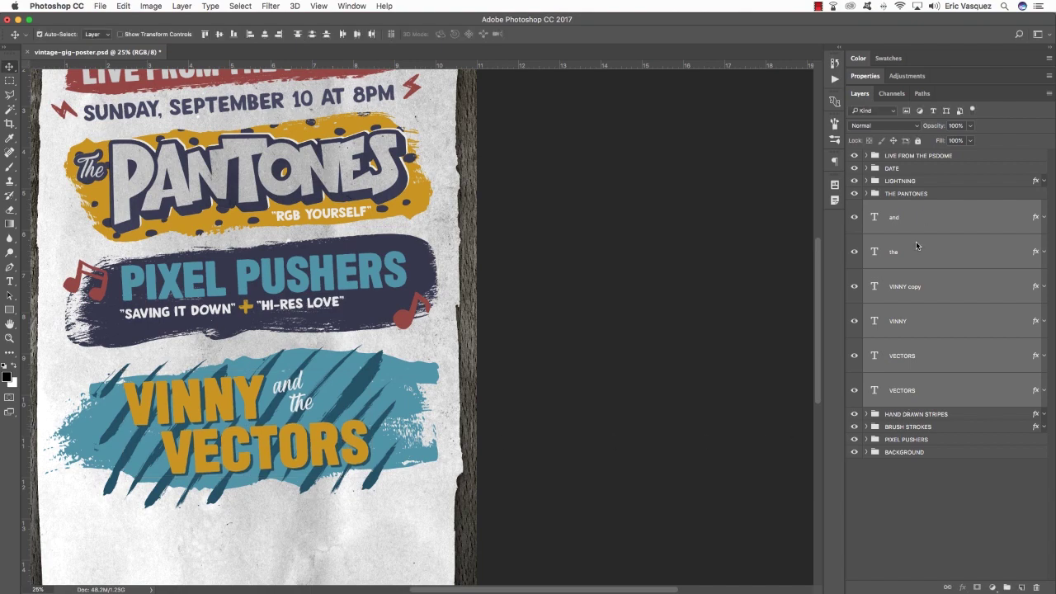
Group the text with BRUSH STROKES as 'VINNY AND THE VECTORS' and place it below PIXEL PUSHERS.
drag(500, 367, 716, 362)
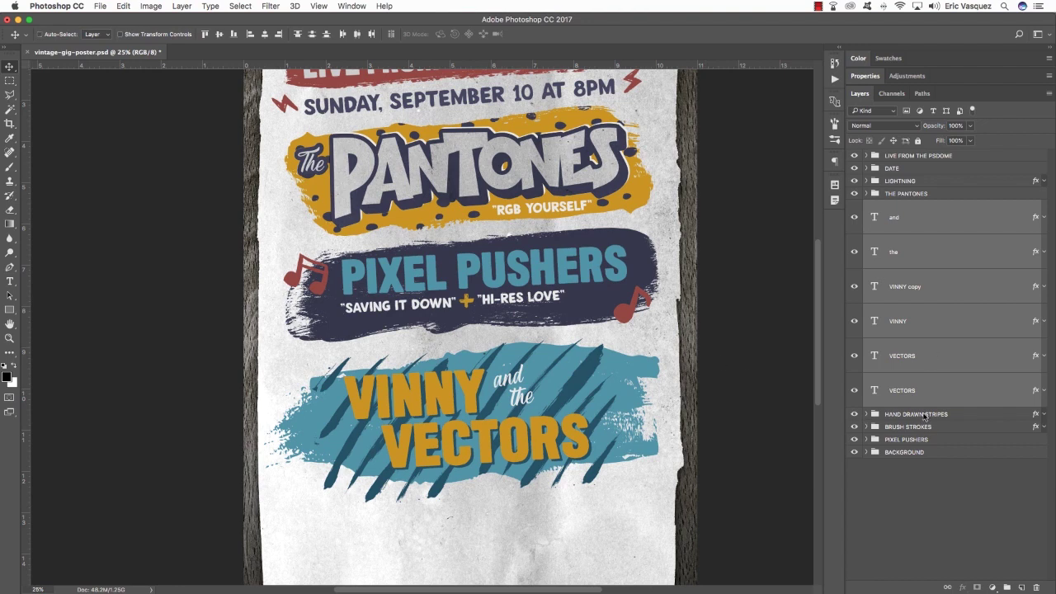
shift+click(901, 429)
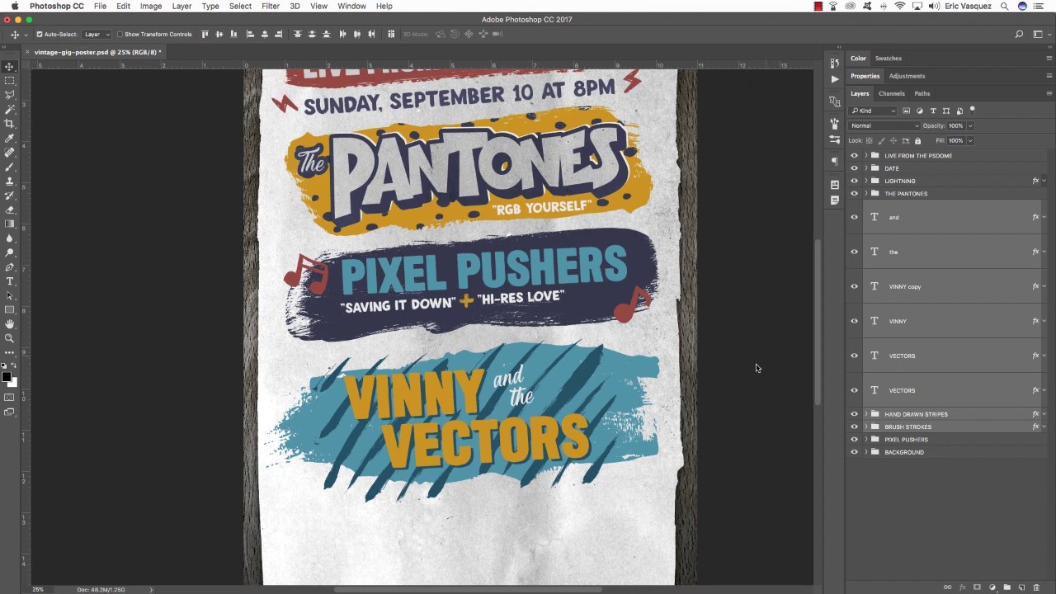
key(super+g)
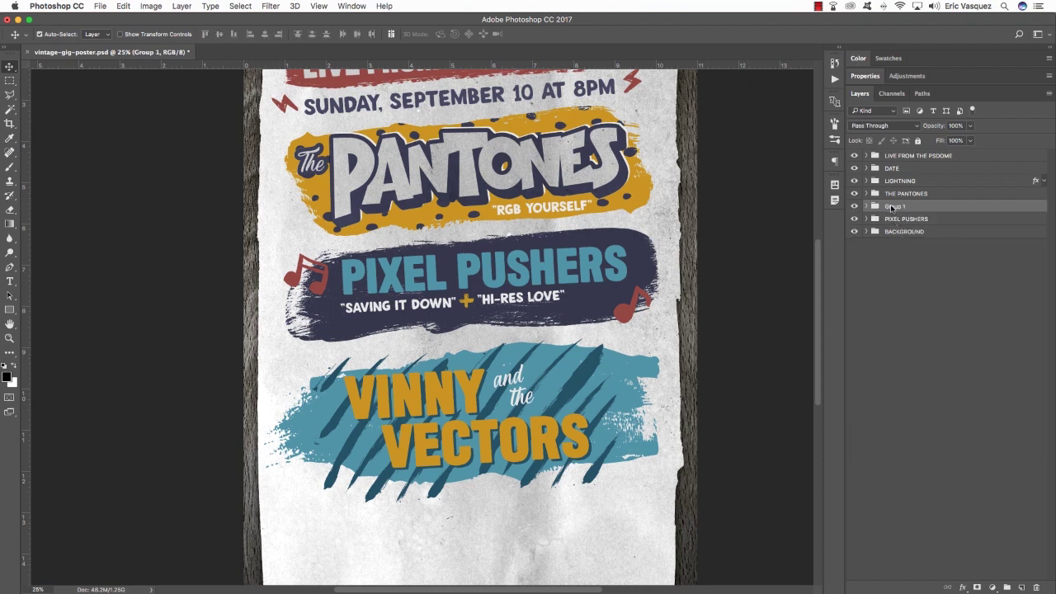
double_click(890, 206)
text(VINNY AND THE VECTORS)
key(Return)
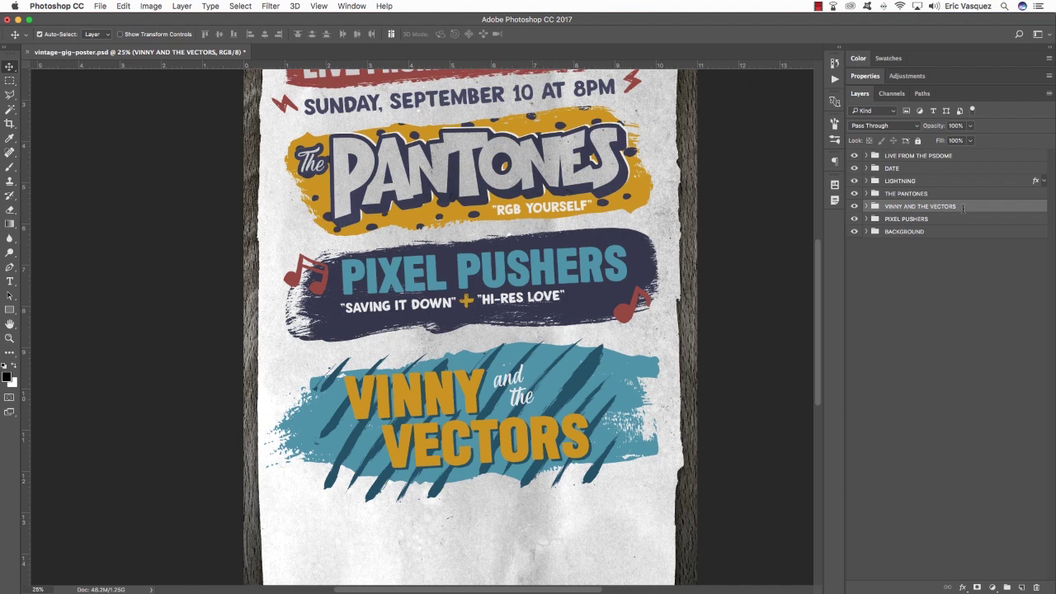
key(super+bracketleft)
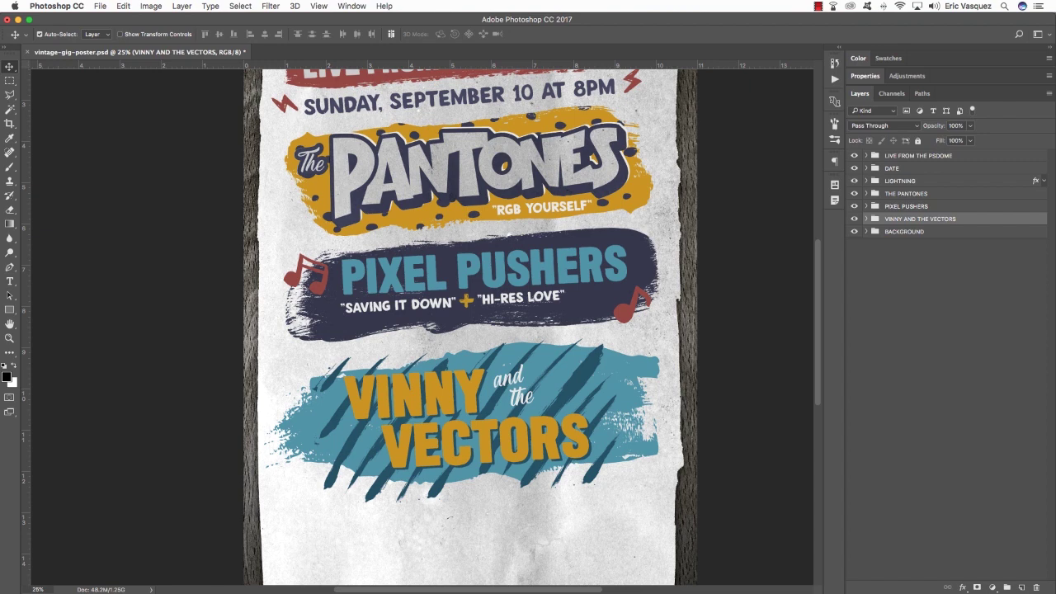
click(865, 218)
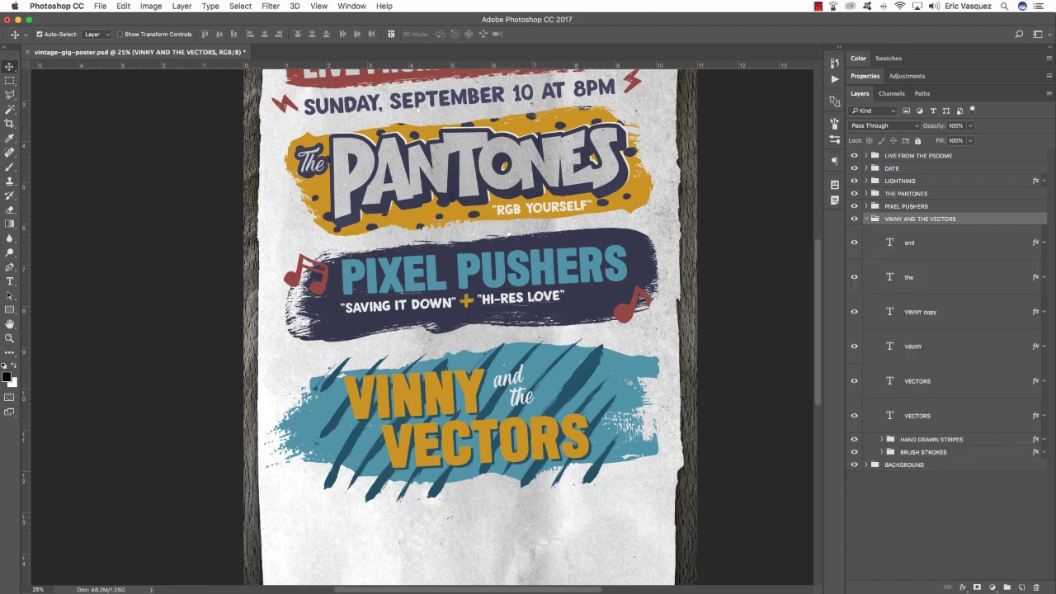
Resize the five brush-stroke smart objects to about 93.9% width from both sides.
click(881, 452)
scroll(1051, 461, down, 3)
click(957, 412)
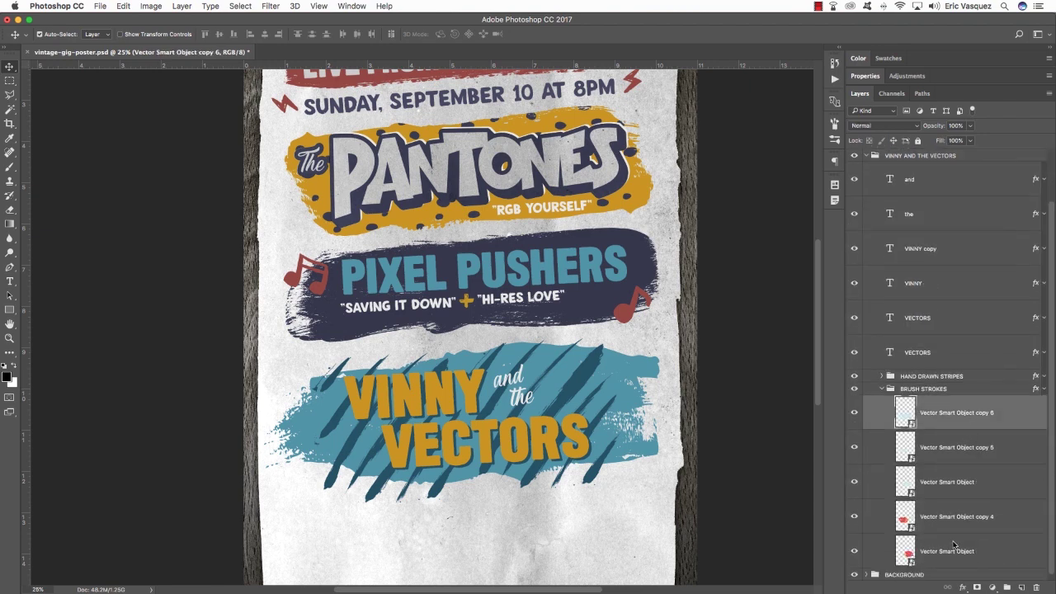
shift+click(957, 551)
key(super+t)
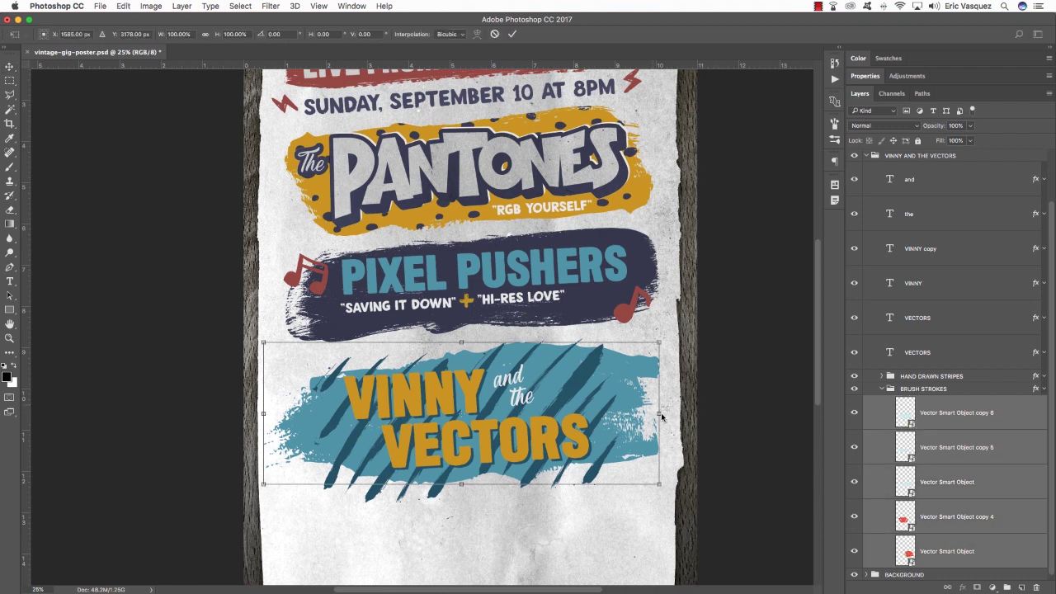
mouse_move(658, 416)
mouse_down()
mouse_move(670, 414)
mouse_move(648, 418)
mouse_up()
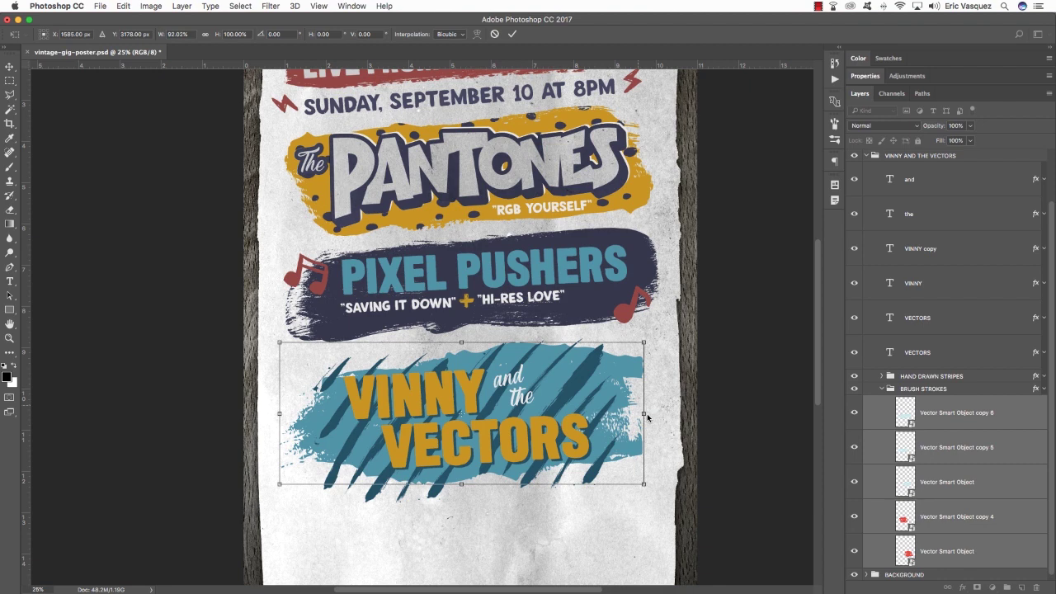
drag(648, 417, 651, 416)
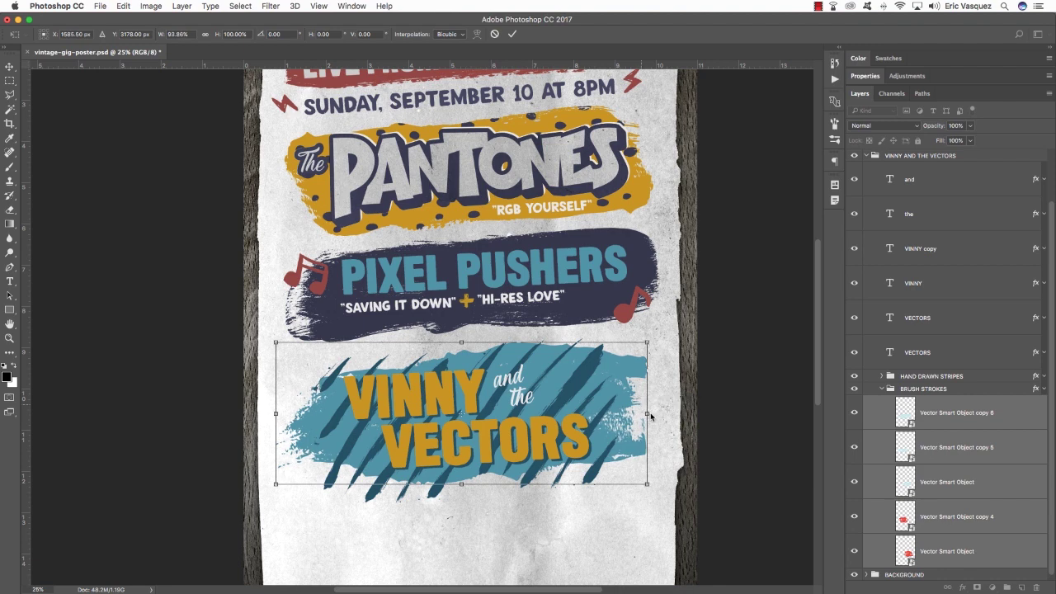
key(Return)
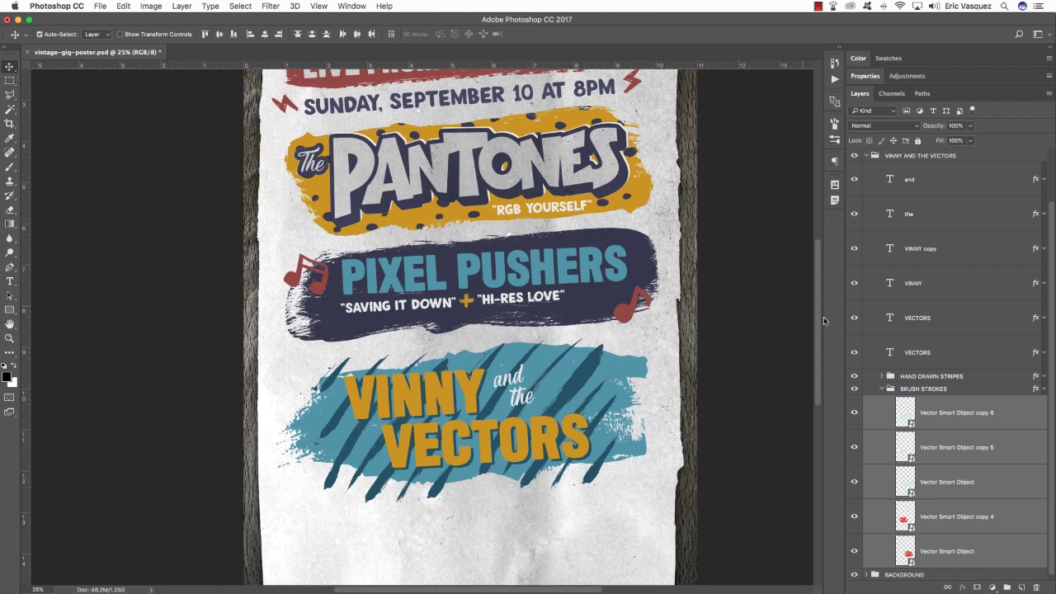
click(881, 389)
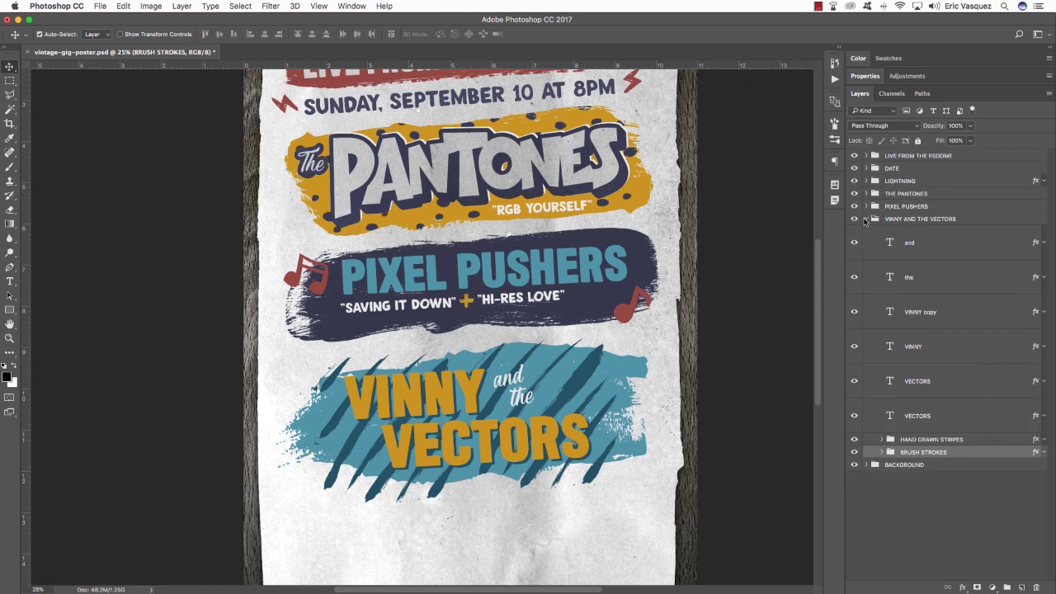
Collapse the VINNY AND THE VECTORS group and add a new empty layer above it.
click(871, 219)
click(865, 218)
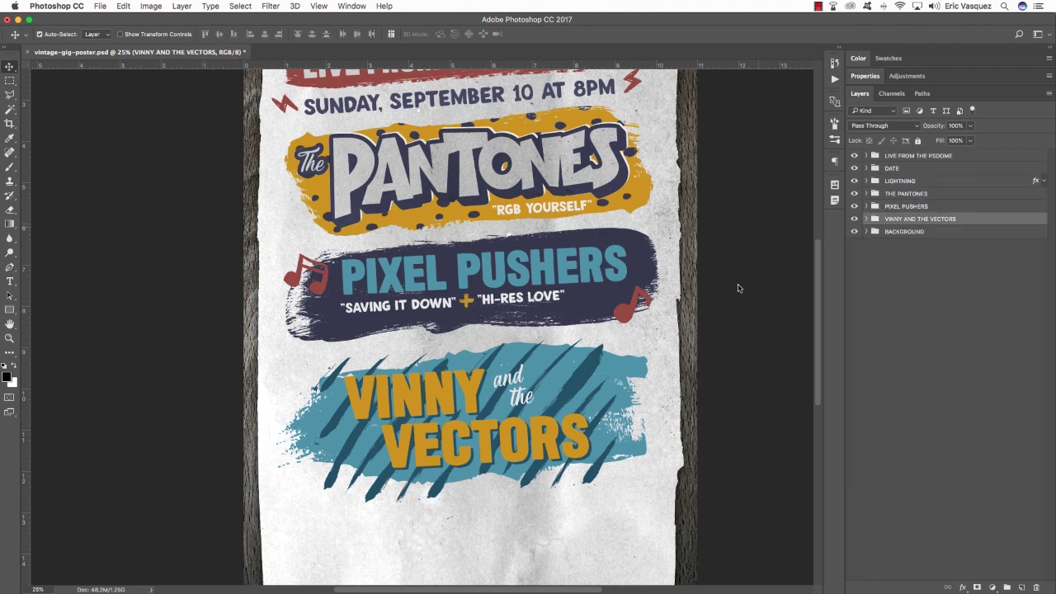
click(1021, 587)
scroll(573, 508, down, 3)
scroll(515, 491, down, 2)
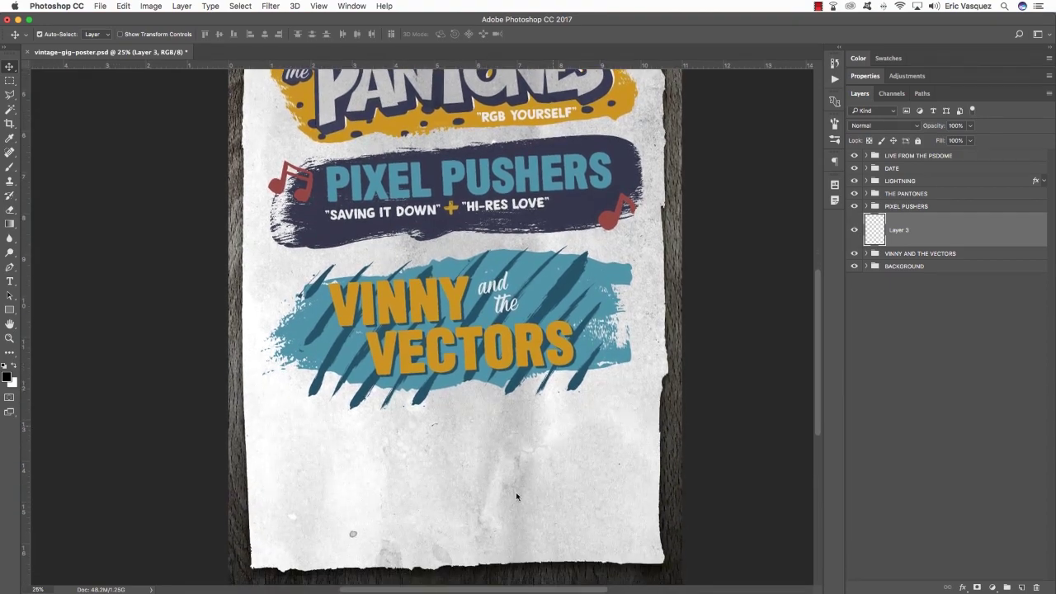
scroll(514, 457, up, 2)
scroll(460, 483, down, 2)
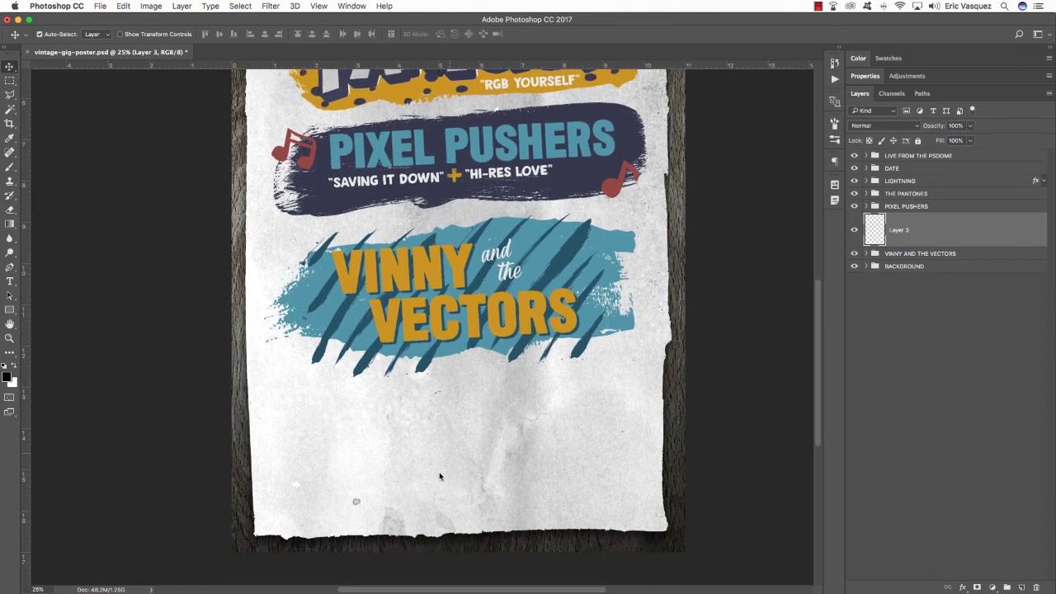
scroll(528, 437, left, 2)
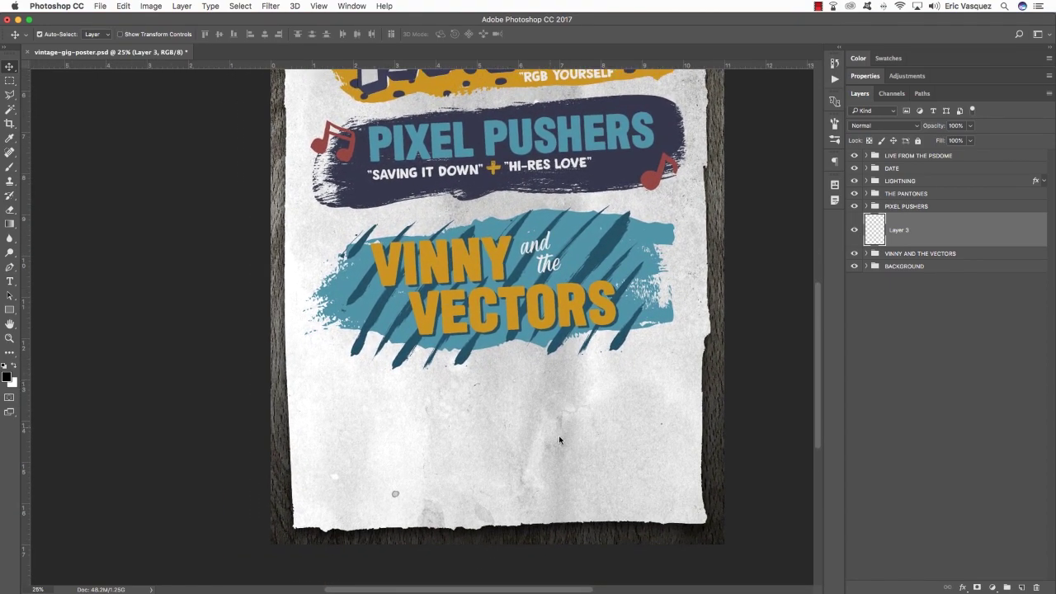
Type ADMISSIONS in the lower poster area in the DK Avontuur font.
key(t)
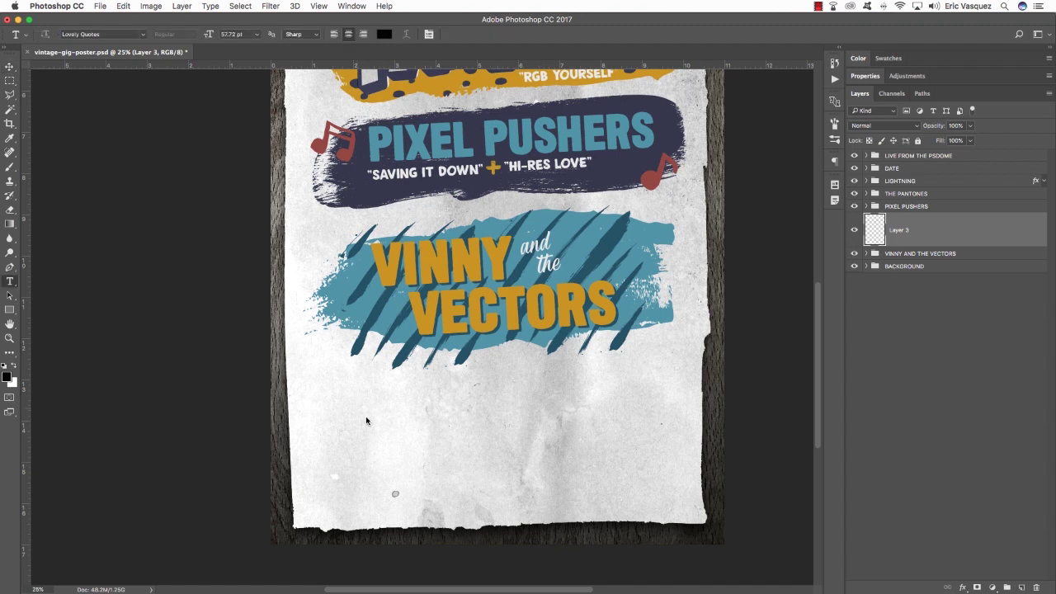
click(365, 416)
text(ADM)
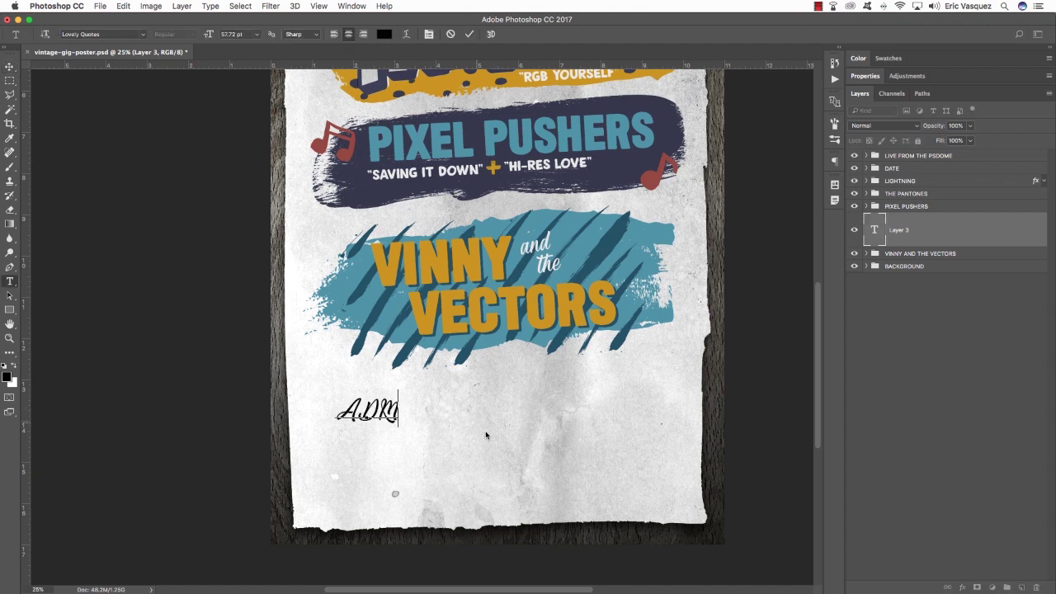
text(ISSION S)
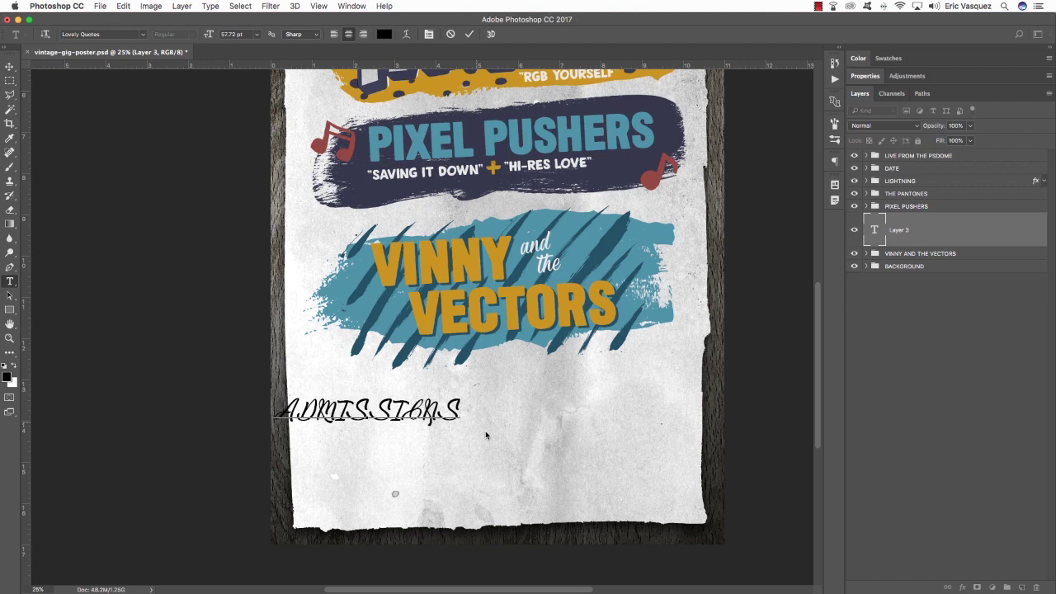
key(ctrl+a)
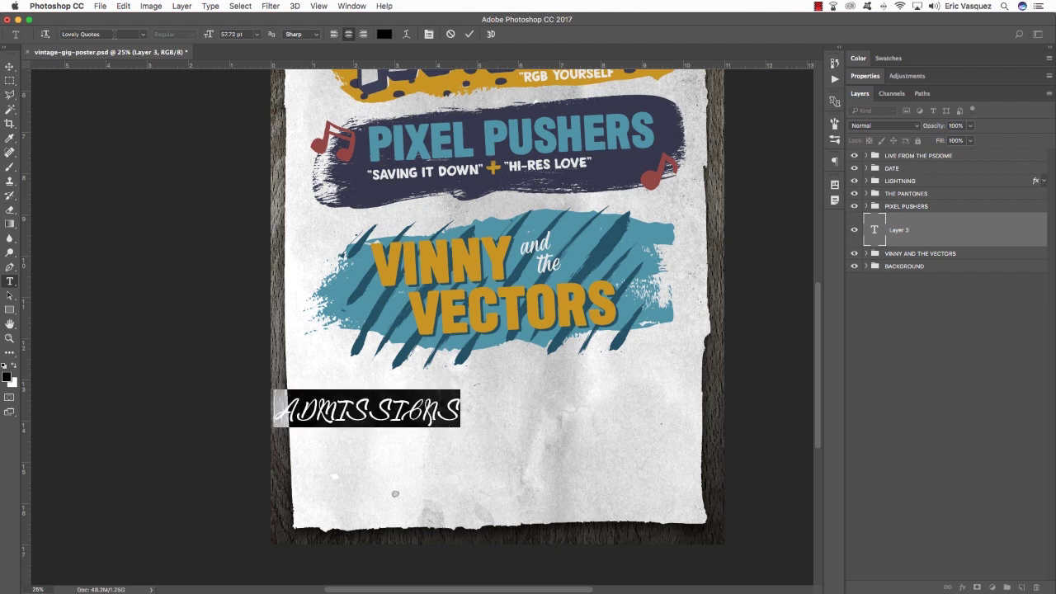
click(89, 35)
text(dk avon)
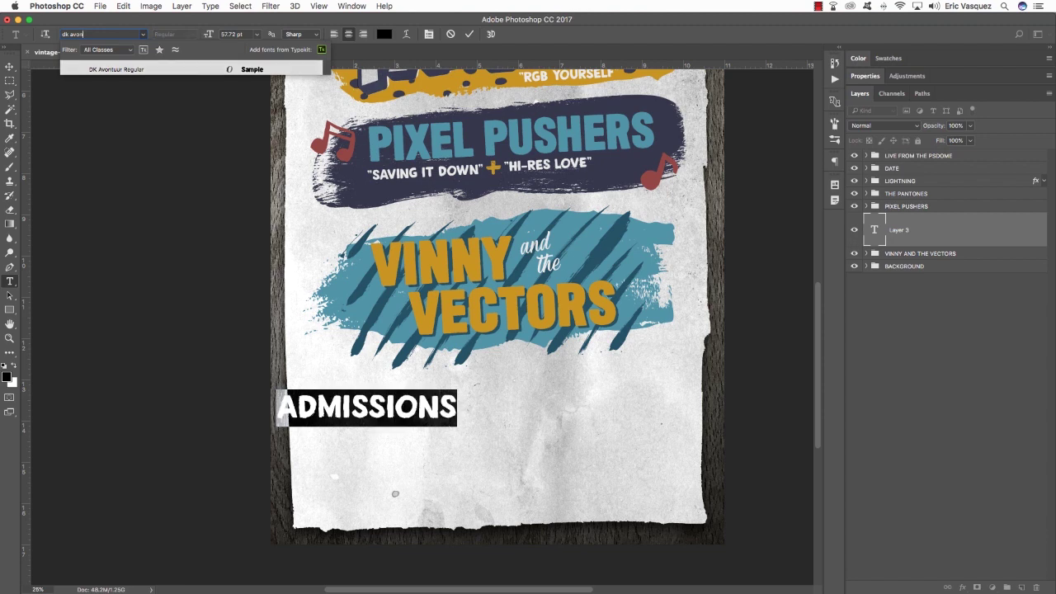
key(Return)
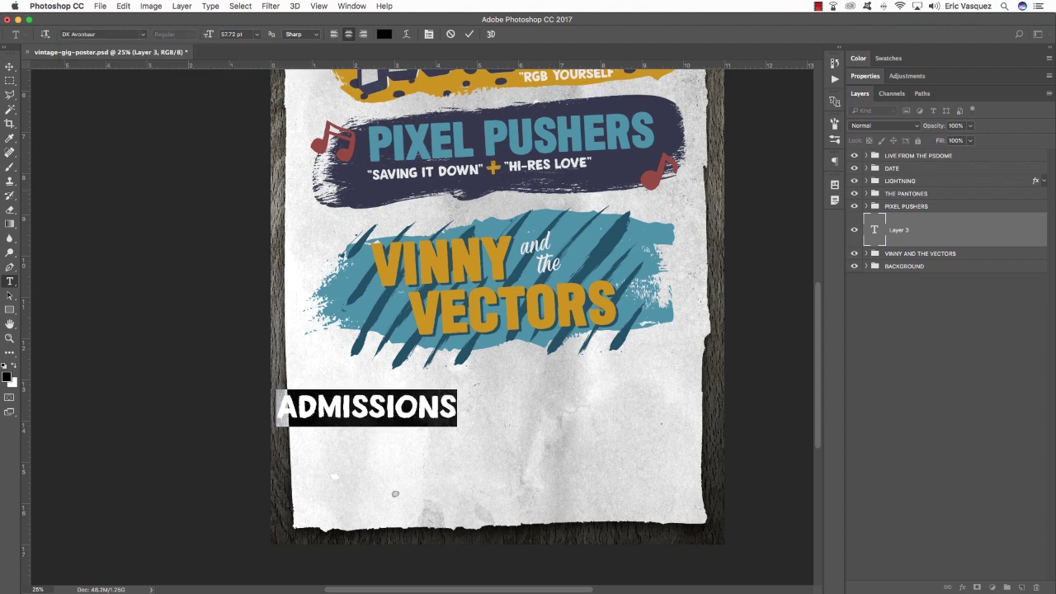
click(10, 66)
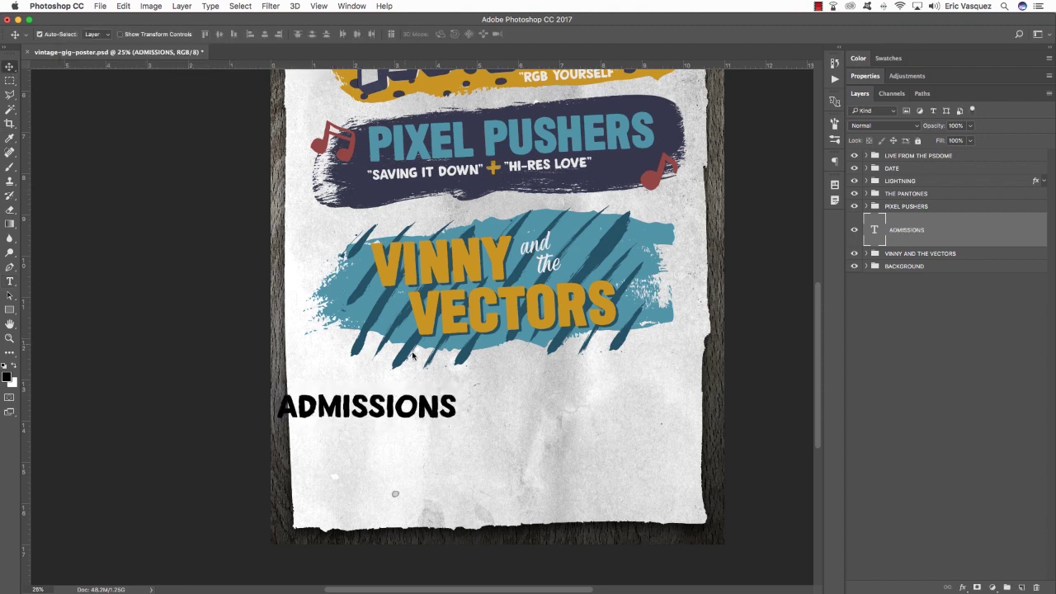
Shrink the ADMISSIONS text to about 62.6% with Free Transform.
key(ctrl+t)
scroll(455, 389, right, 1)
mouse_move(444, 389)
mouse_down()
mouse_move(402, 401)
mouse_move(426, 394)
mouse_up()
key(Return)
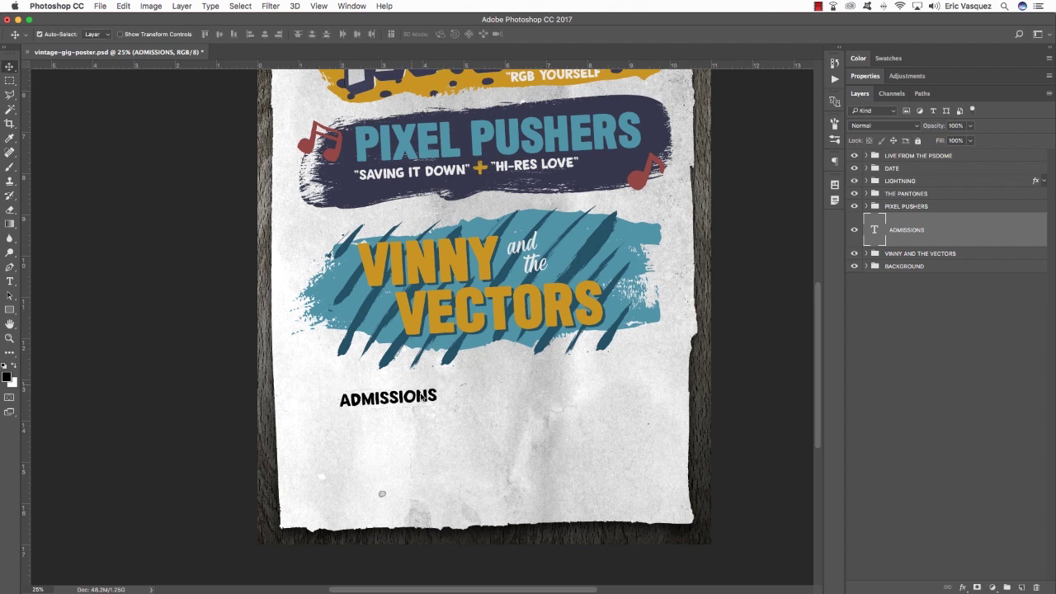
Add a PRICES copy below ADMISSIONS, shifted right, and group both text layers.
key(super+j)
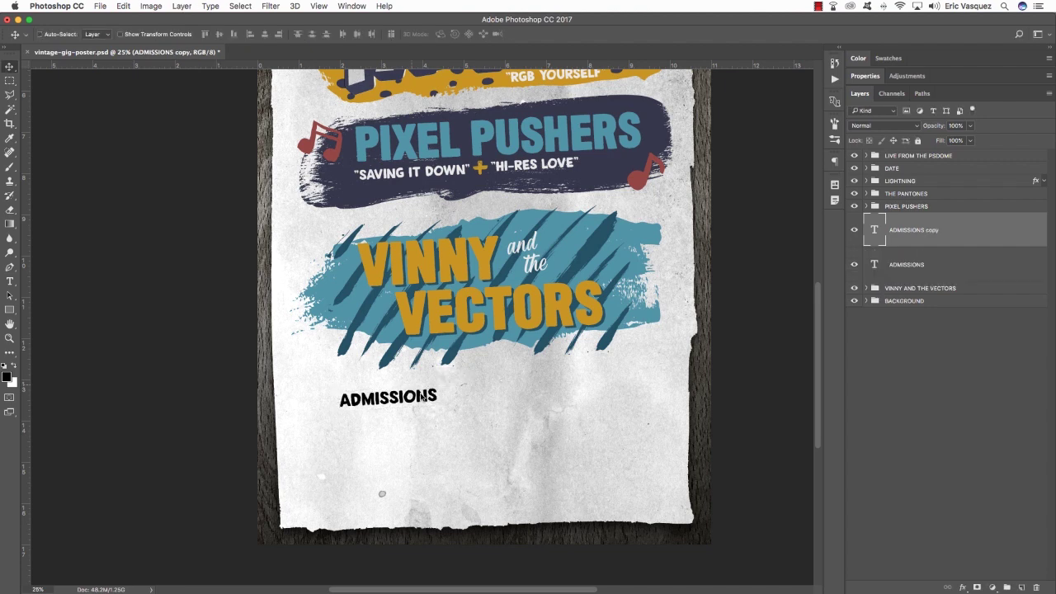
key(super+bracketleft)
key(shift+Down)
key(shift+Down)
key(shift+Down)
key(shift+Down)
key(shift+Down)
key(shift+Down)
key(shift+Down)
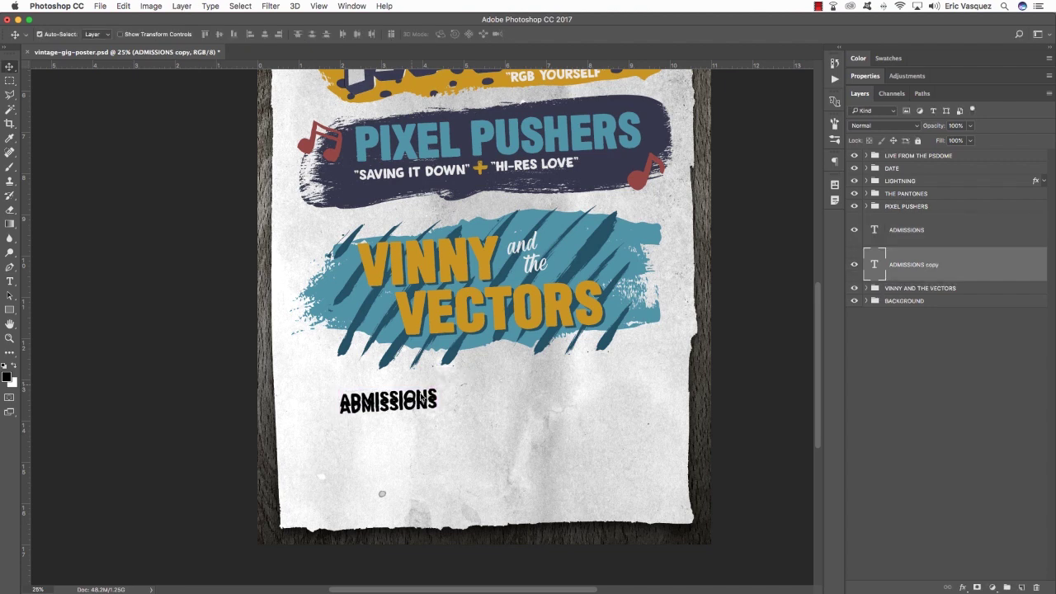
key(shift+Right)
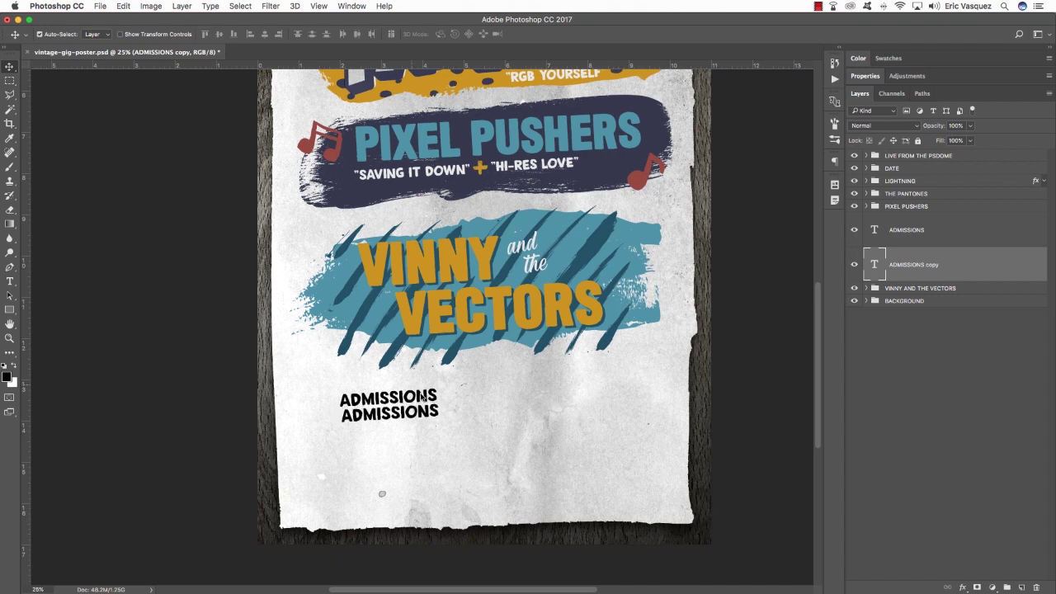
double_click(417, 415)
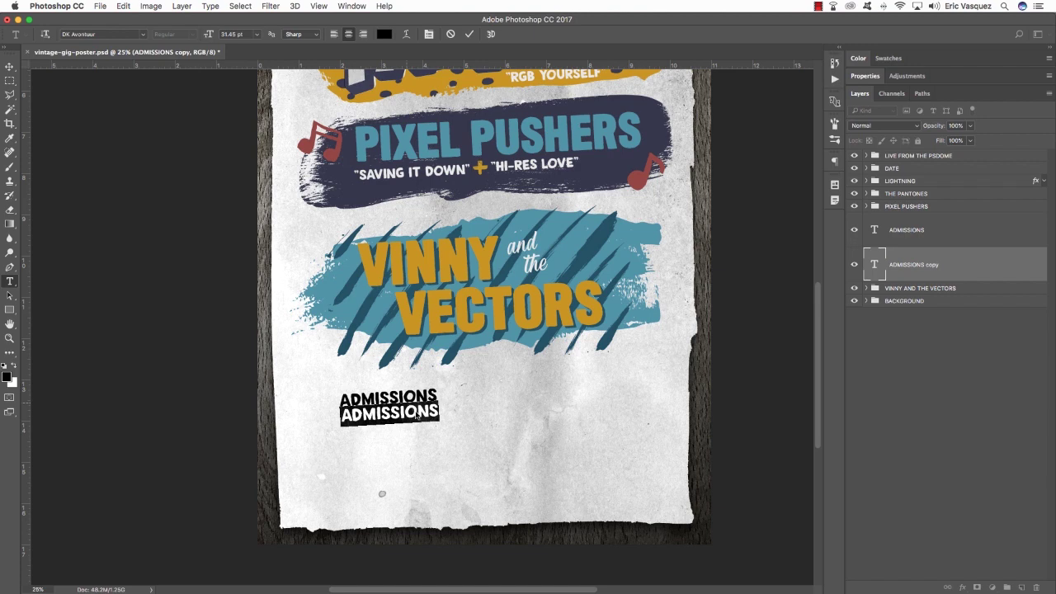
text(P)
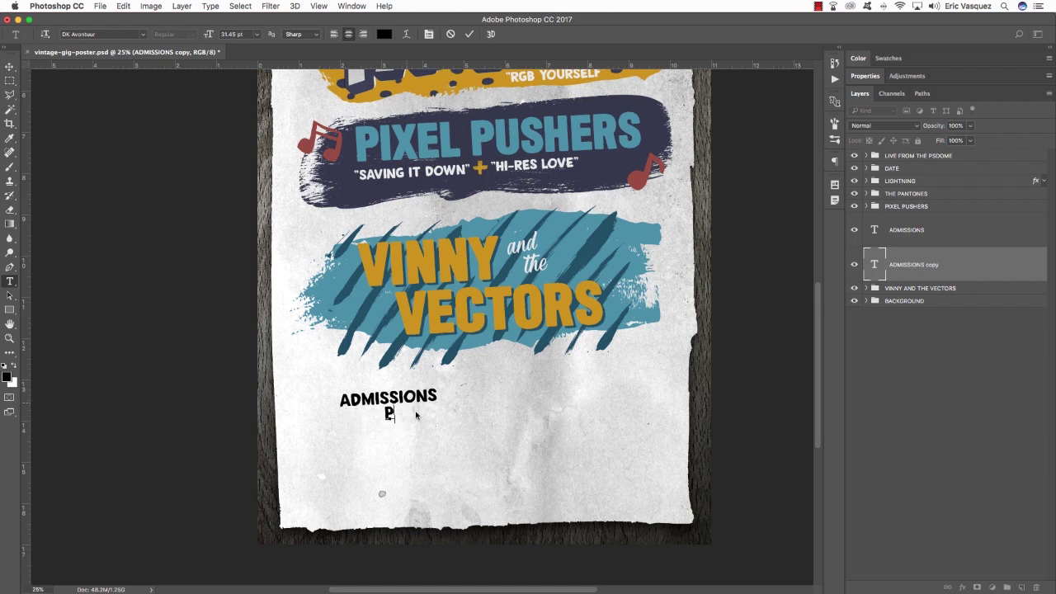
text(RICES)
click(9, 67)
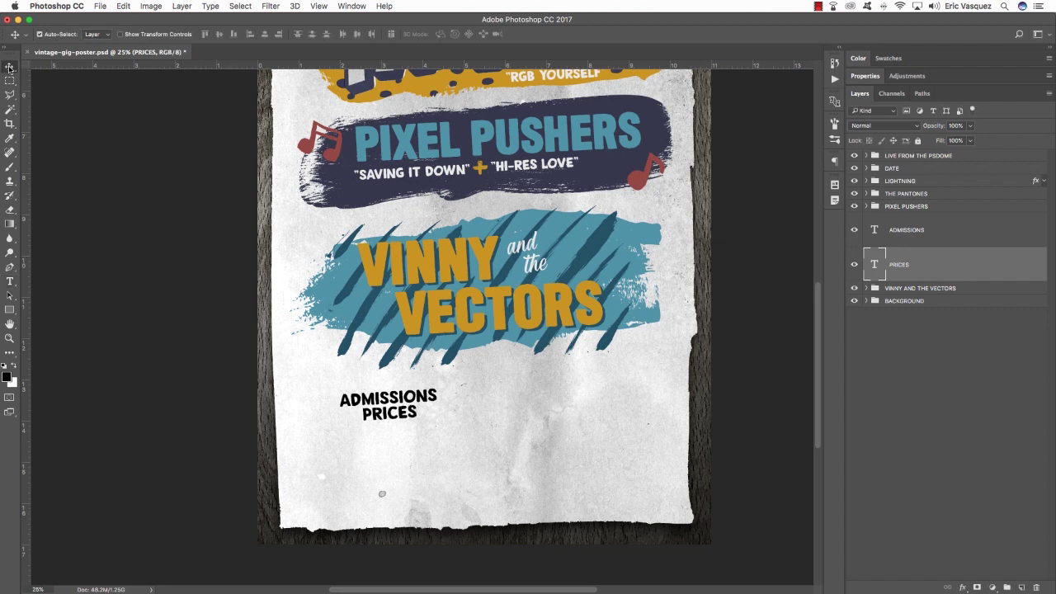
key(shift+Right)
key(shift+Right)
key(shift+Right)
key(shift+Right)
key(shift+Right)
key(shift+Right)
key(shift+Right)
key(shift+Right)
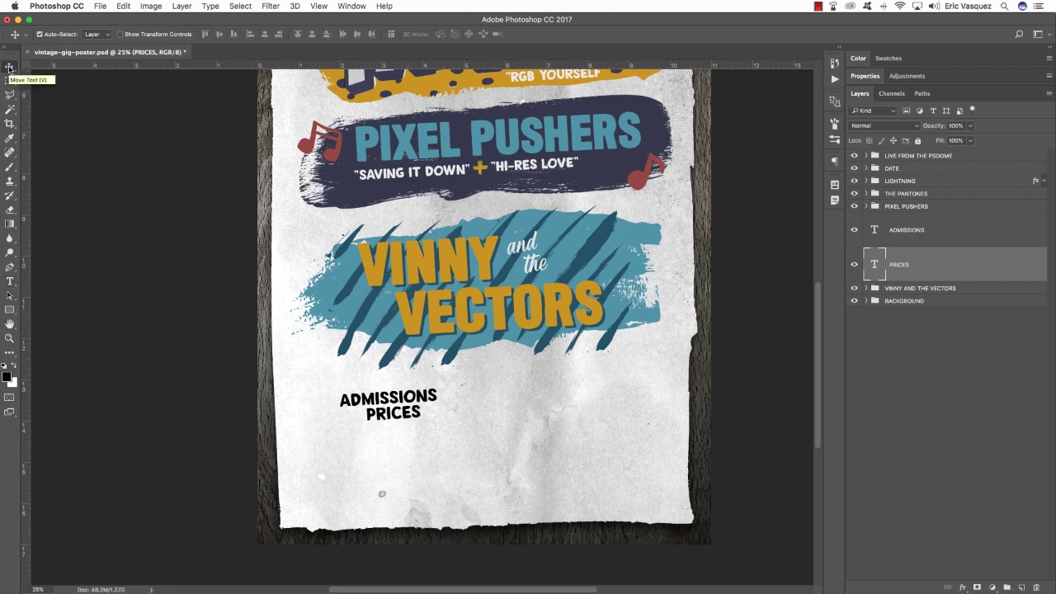
key(shift+Right)
key(shift+Right)
key(shift+Right)
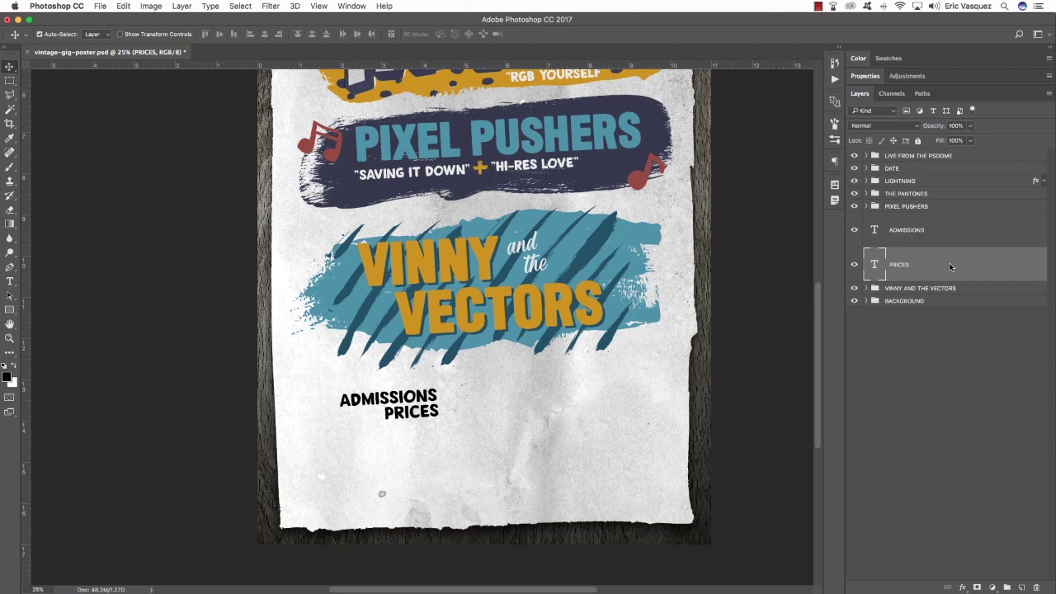
shift+click(966, 232)
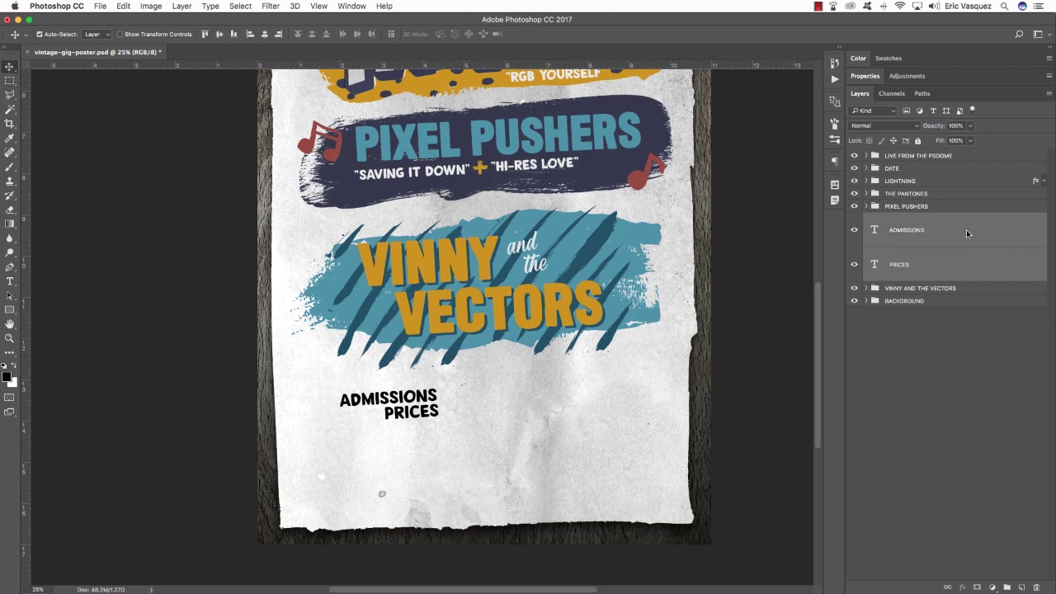
key(super+g)
Rename the new group to ADMISSIONS PRICES.
double_click(895, 218)
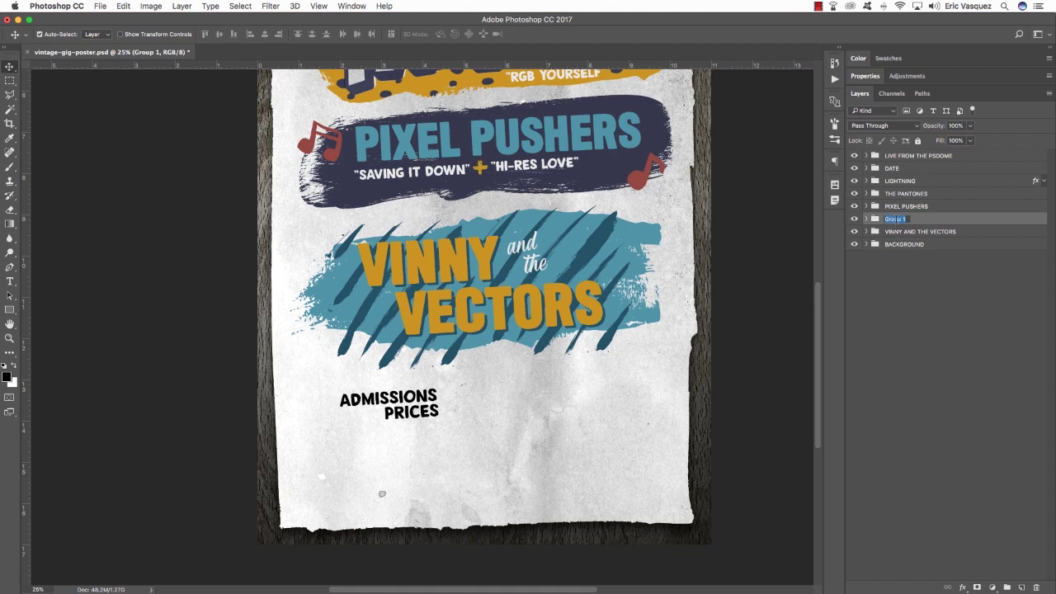
text(ADMISSIONS PRICES)
key(Return)
Copy the LIGHTNING group's layer style and paste it onto ADMISSIONS PRICES, turning it red.
click(1036, 181)
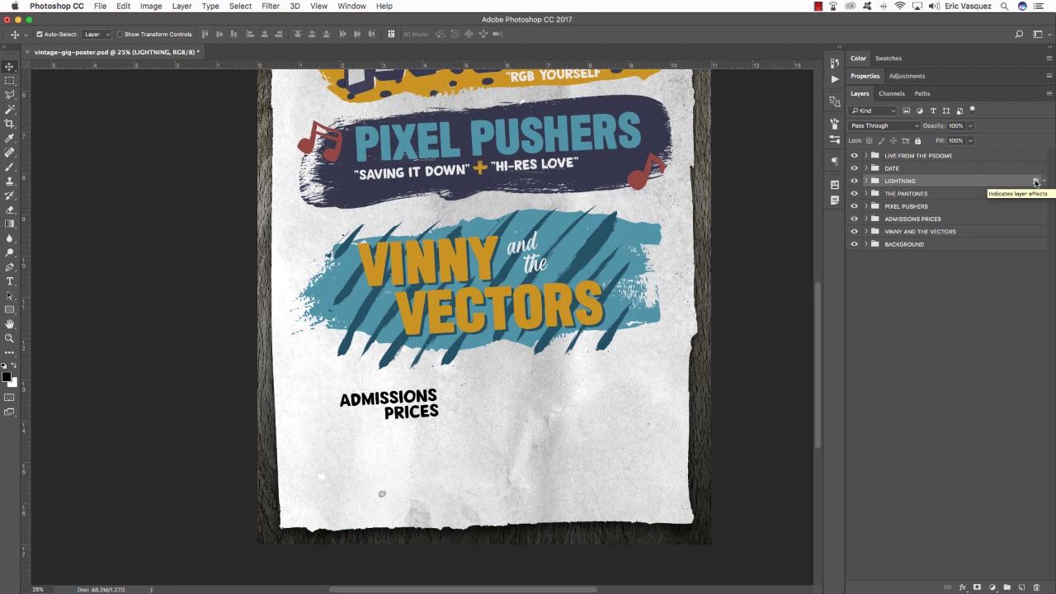
right_click(1036, 181)
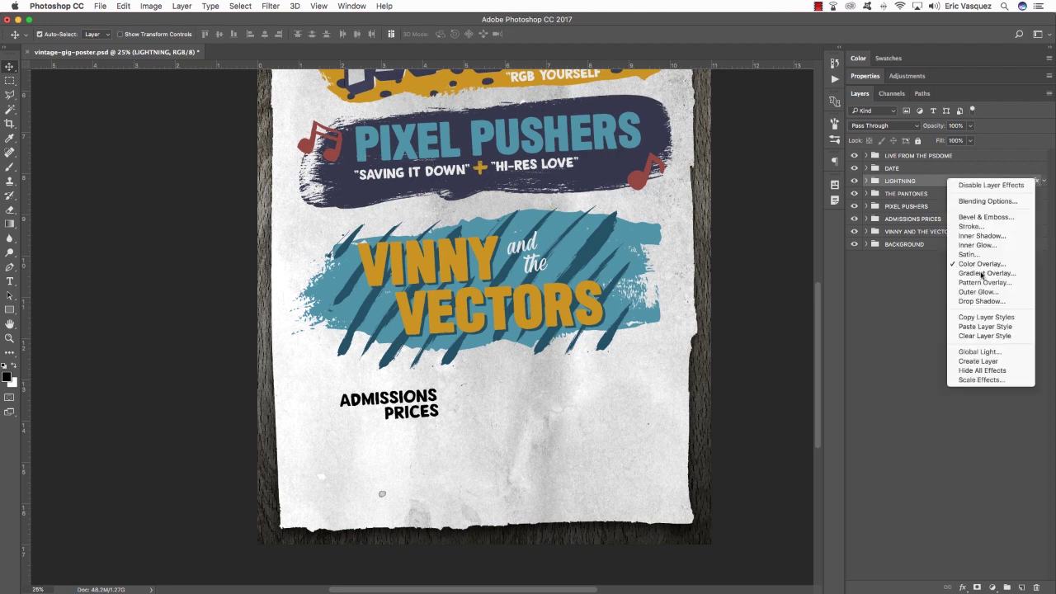
click(981, 220)
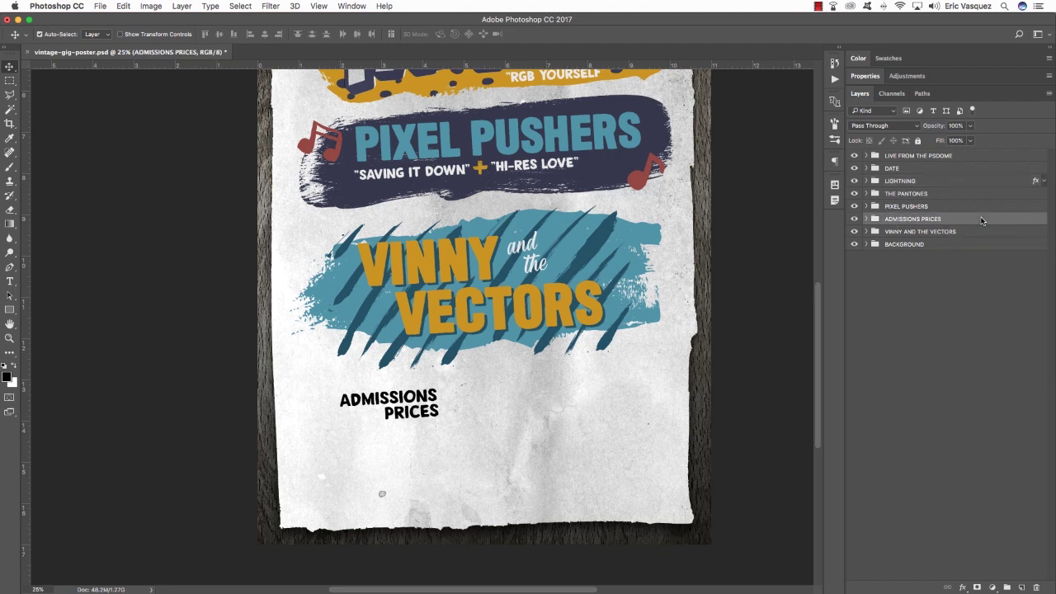
right_click(984, 220)
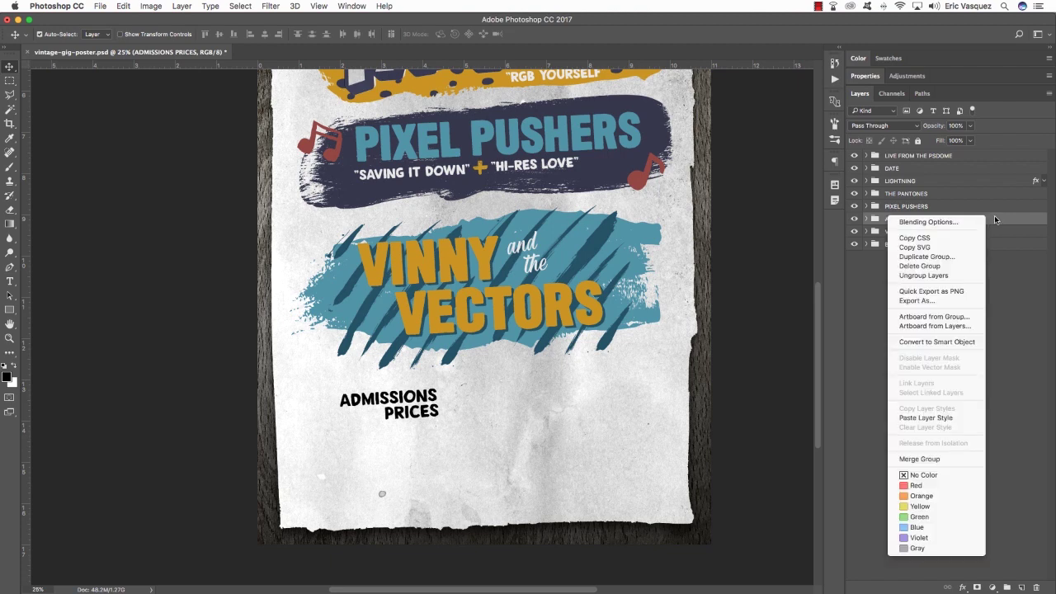
click(925, 418)
click(1043, 219)
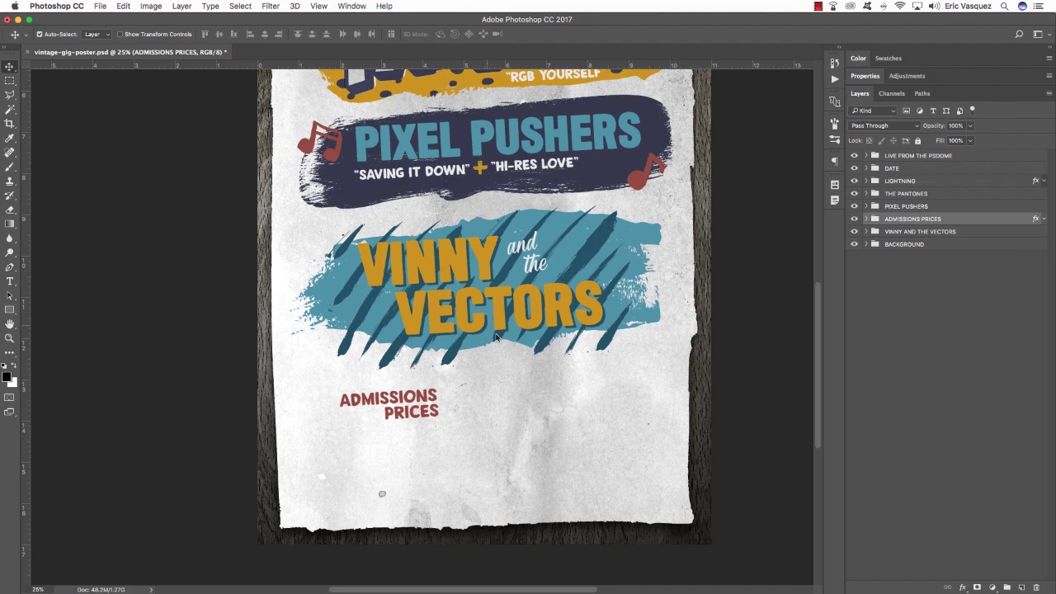
scroll(496, 334, up, 5)
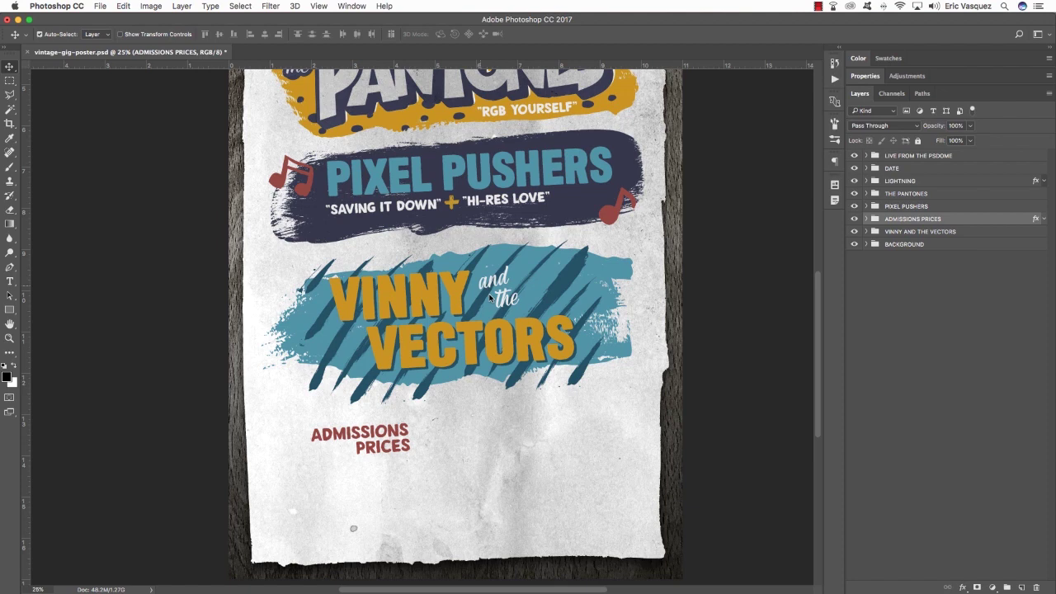
Add a '$10 In Advance' text line on a new layer, sized 25.72 pt.
key(super+alt+shift+n)
key(t)
scroll(487, 416, right, 1)
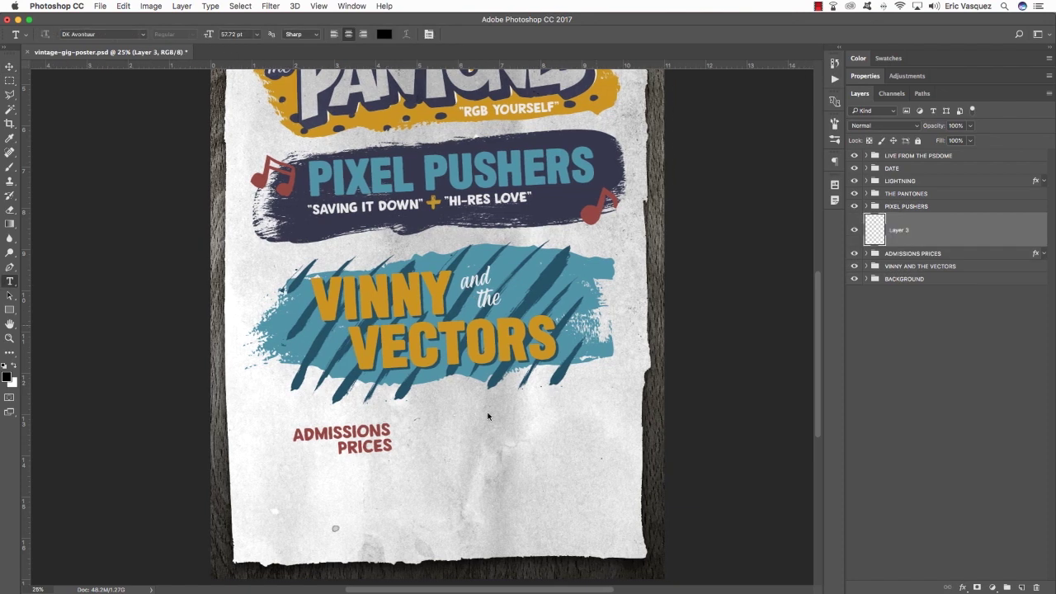
scroll(487, 417, down, 1)
click(412, 419)
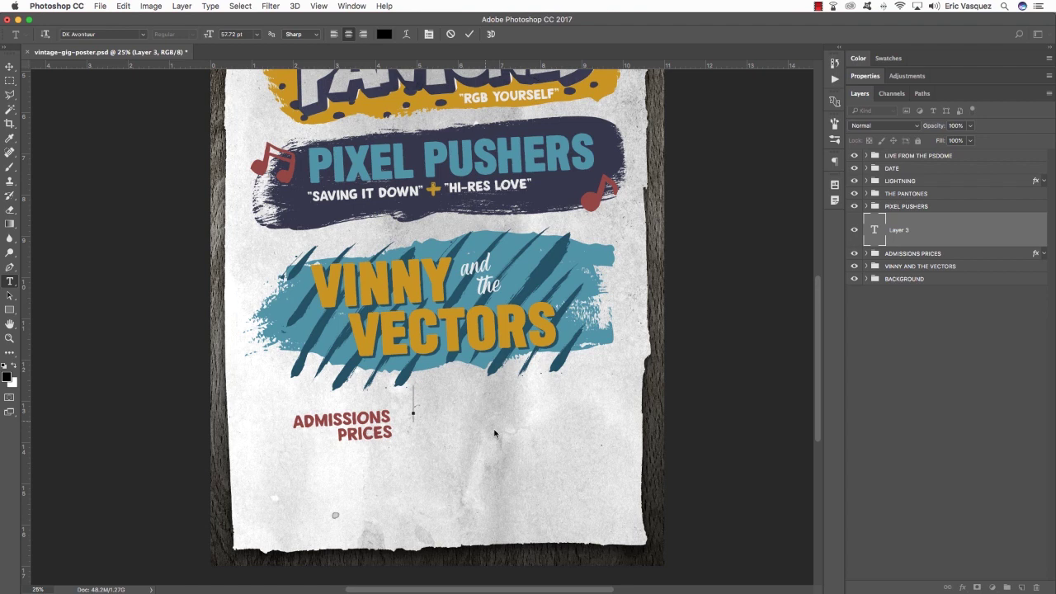
text($10 In )
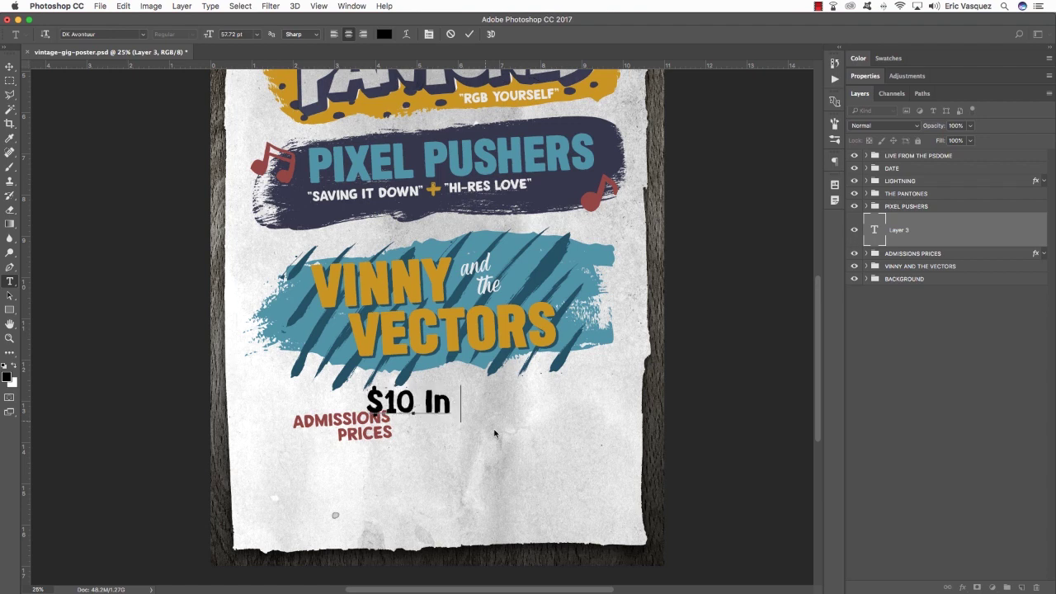
text(Advance)
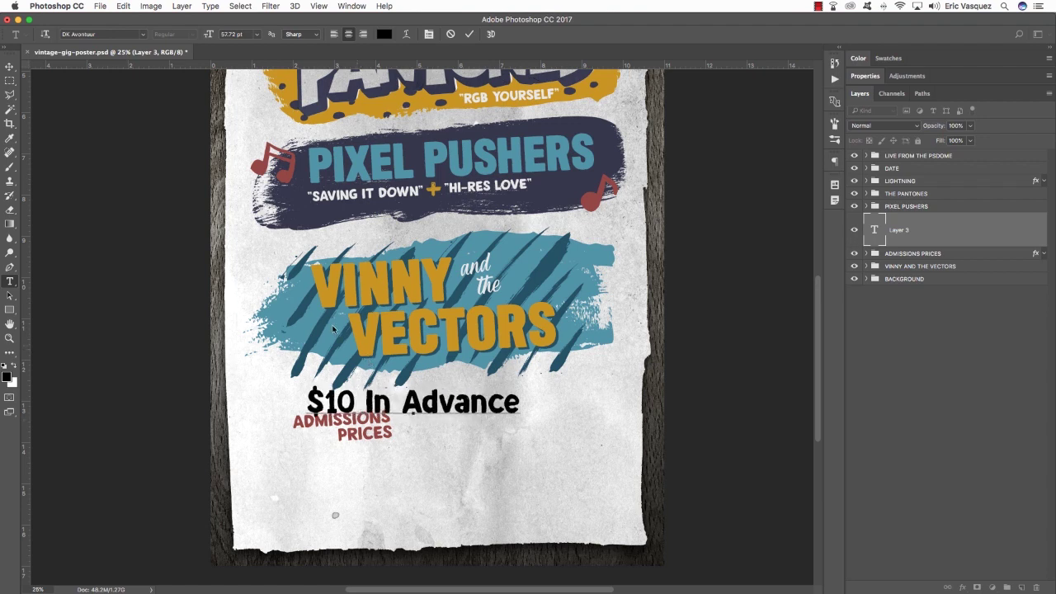
scroll(90, 228, right, 2)
key(super+a)
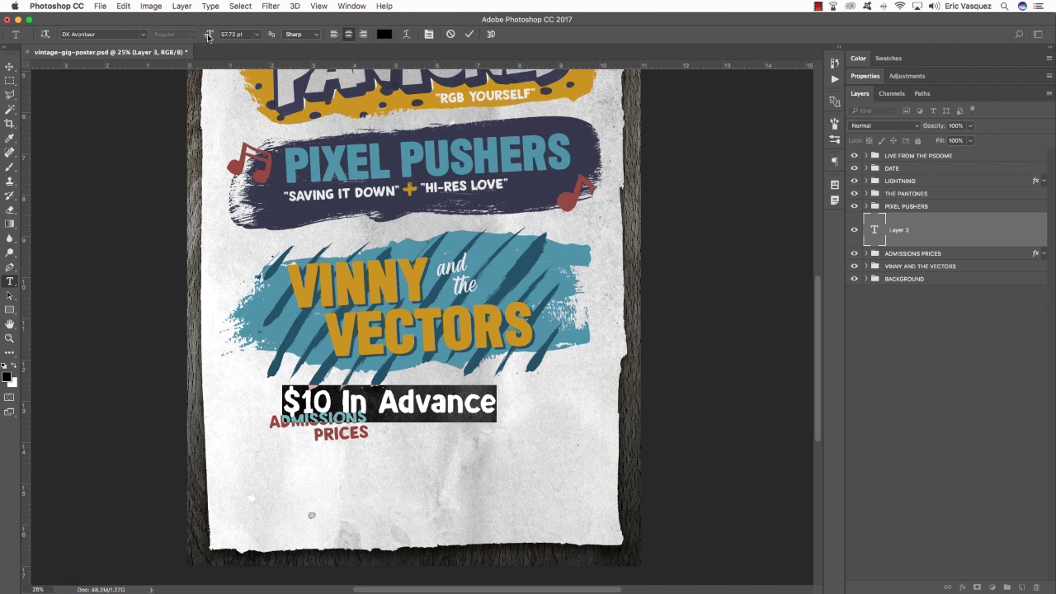
drag(209, 39, 190, 37)
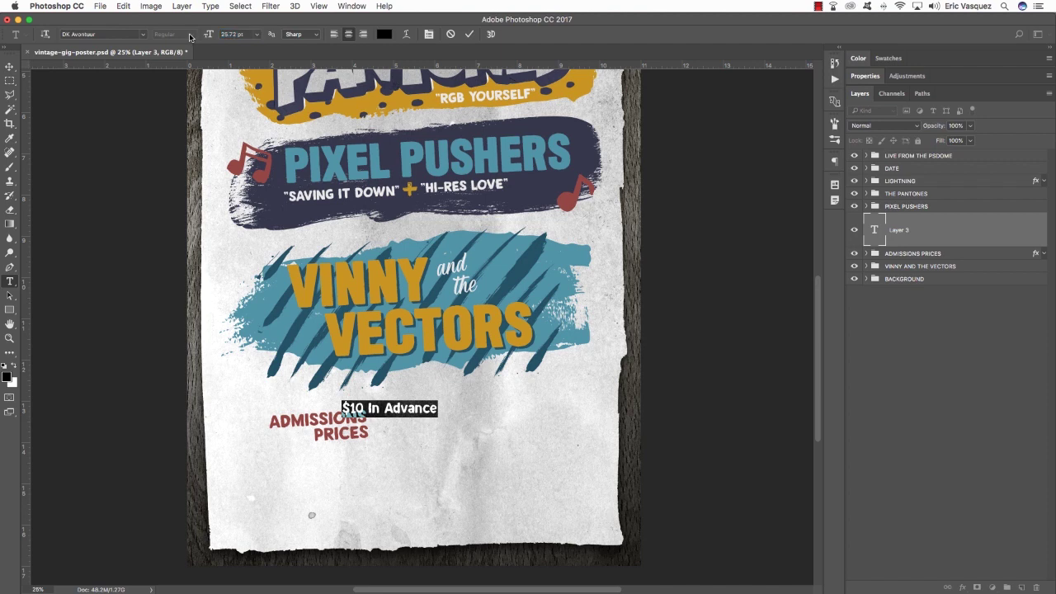
click(78, 34)
click(10, 68)
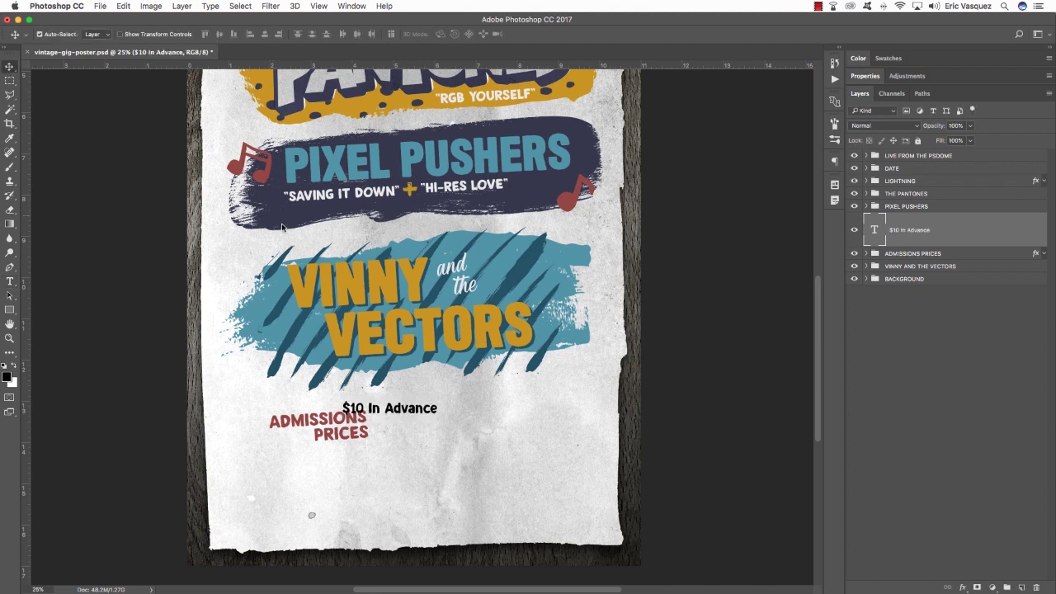
Tilt the $10 line about 2 degrees and duplicate it just below.
key(super+t)
drag(476, 424, 458, 410)
key(Return)
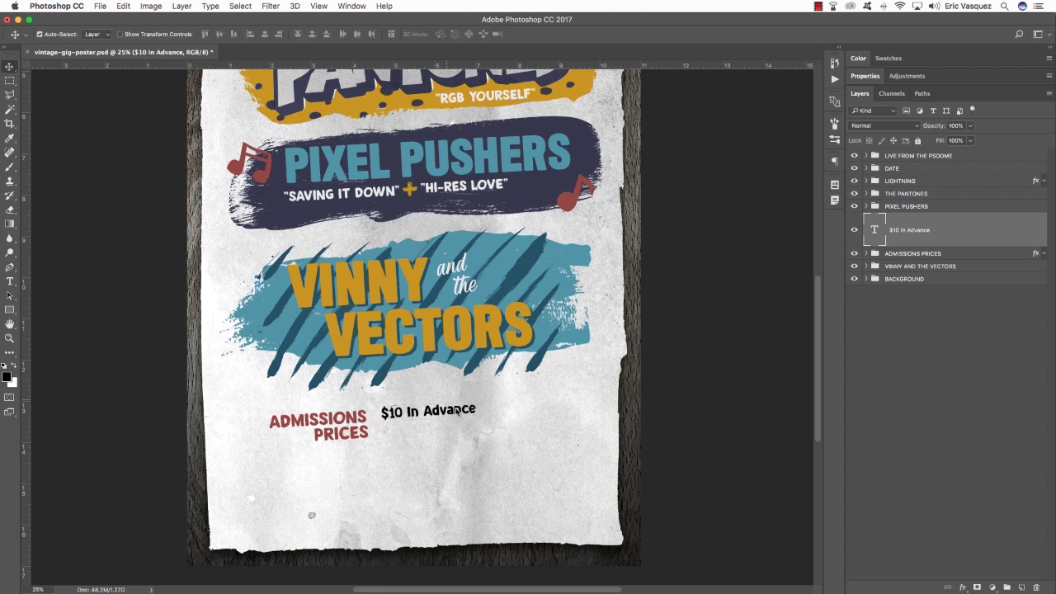
key(super+j)
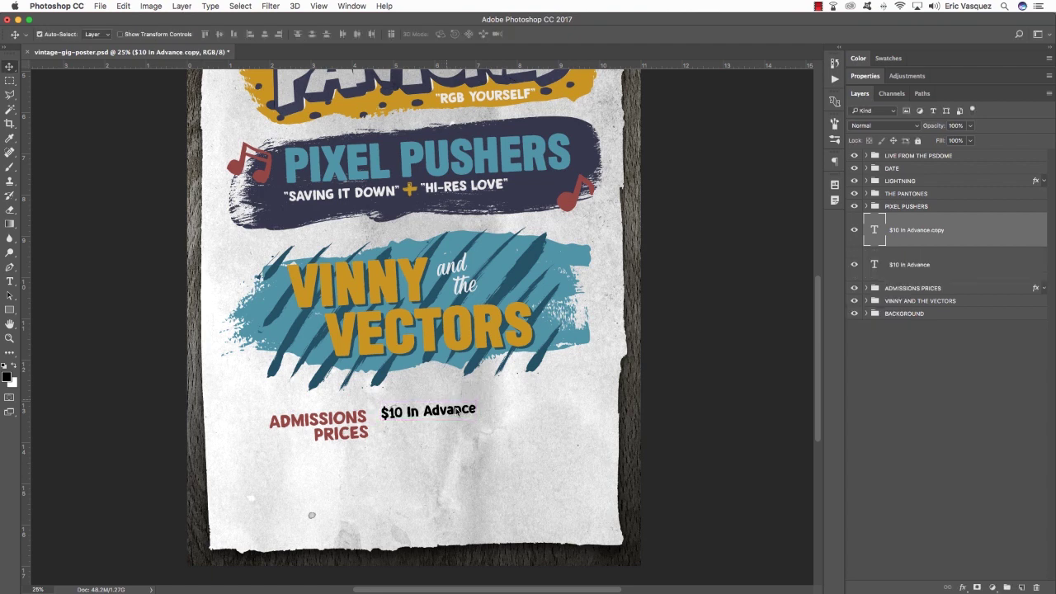
key(super+bracketleft)
key(shift+Down)
key(shift+Down)
key(shift+Down)
key(shift+Down)
key(shift+Down)
key(shift+Down)
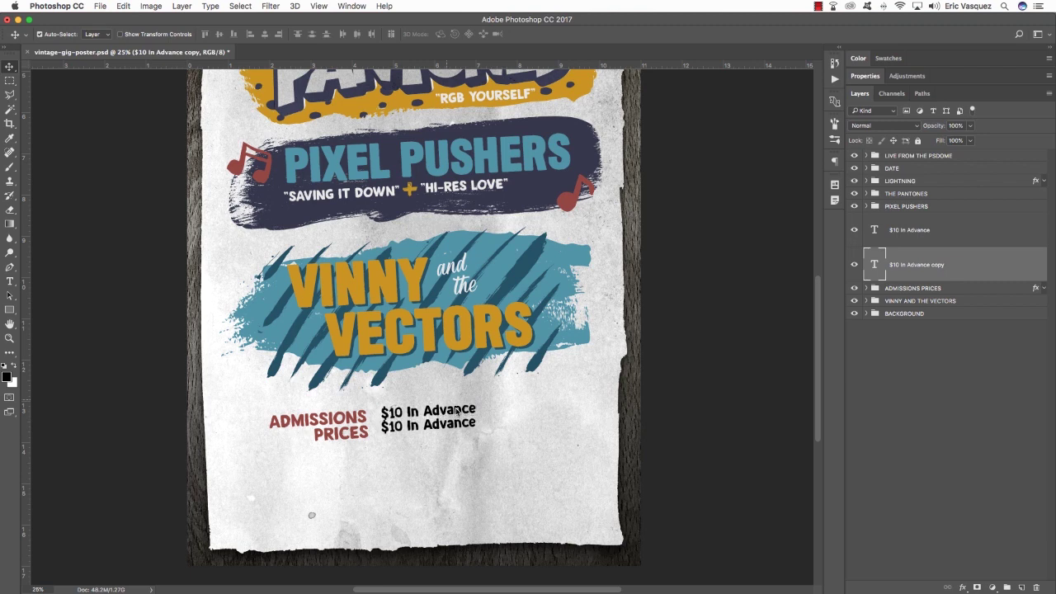
Retype the copy as '$12 Day of Show' and nudge it right and down.
key(t)
click(395, 429)
drag(396, 429, 581, 428)
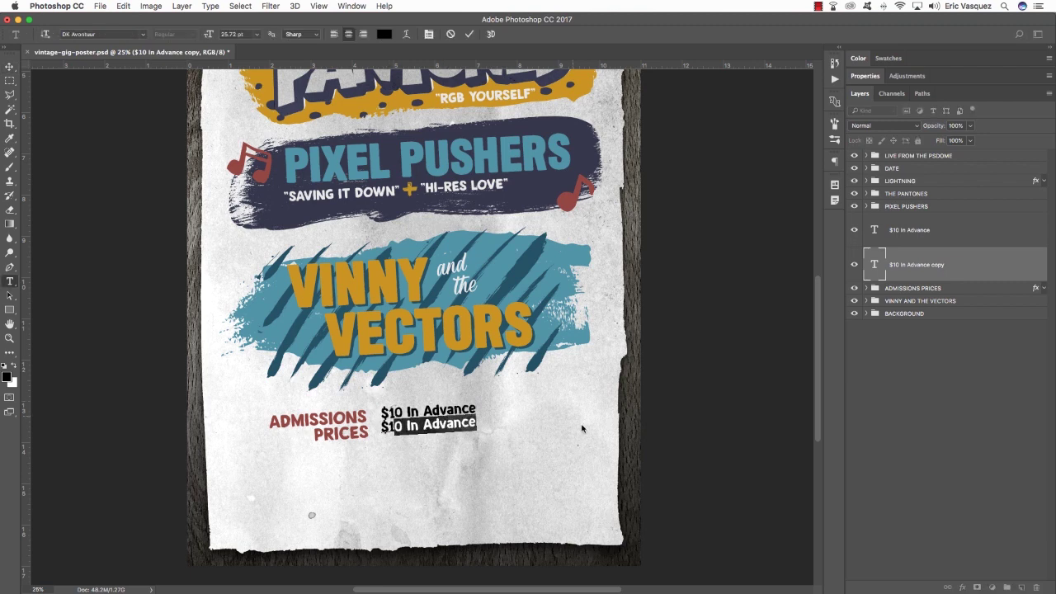
text(2 Day of Sh)
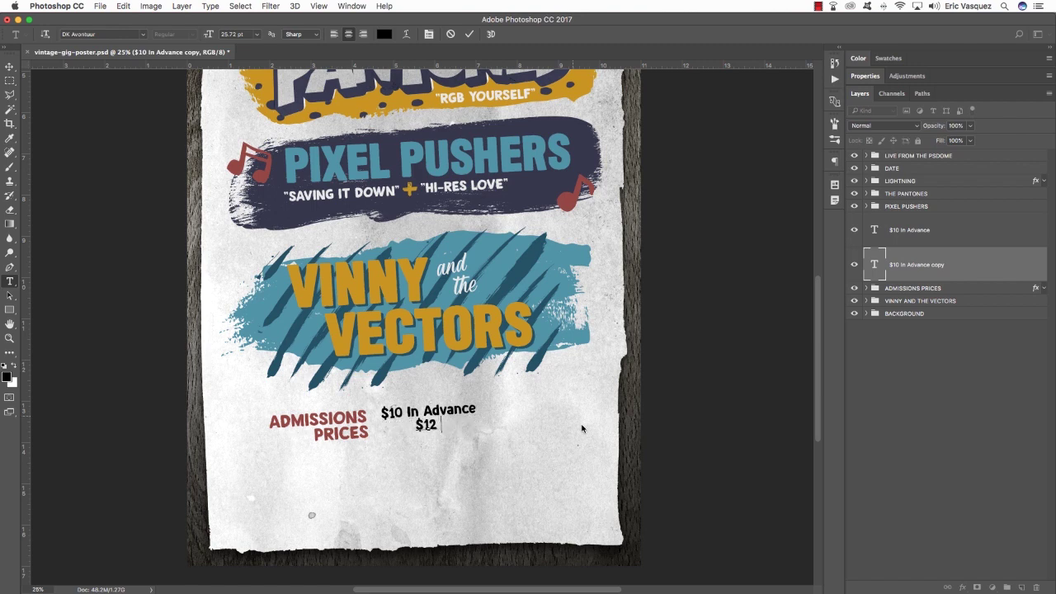
text(ow)
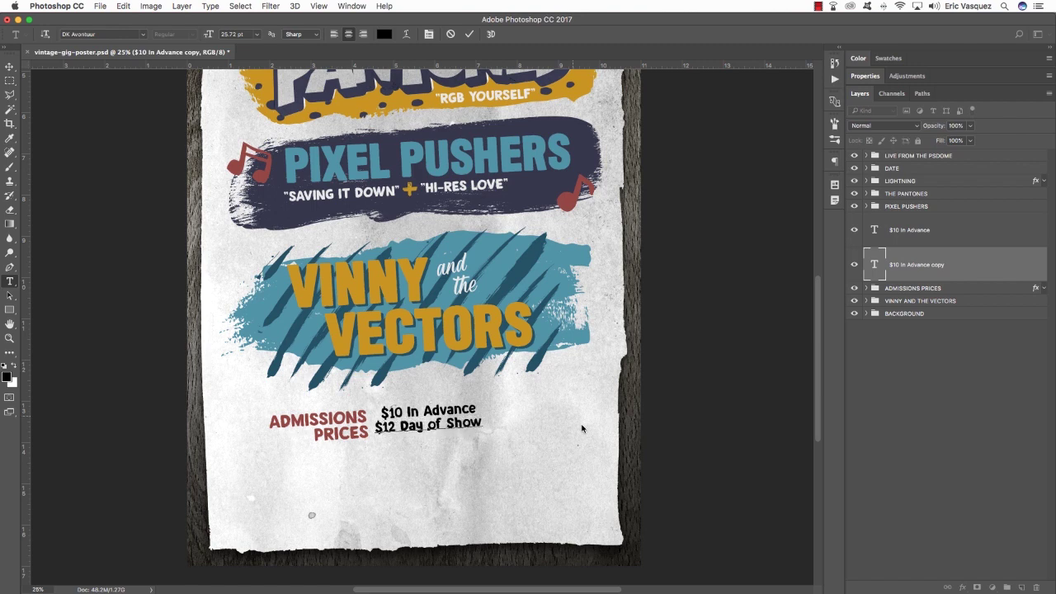
scroll(551, 406, down, 1)
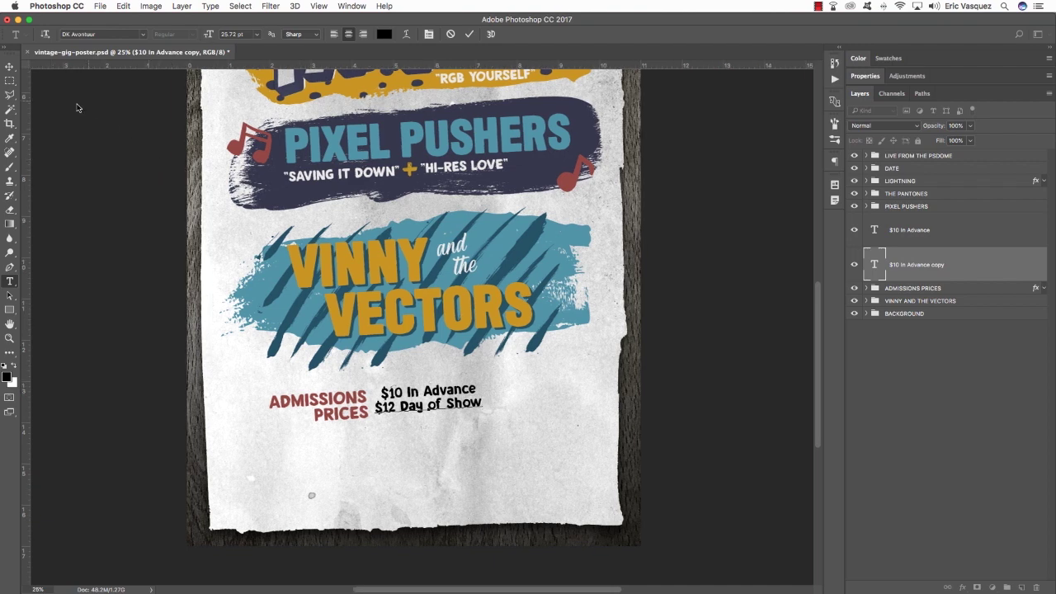
click(9, 66)
key(shift+Right)
key(shift+Right)
key(shift+Right)
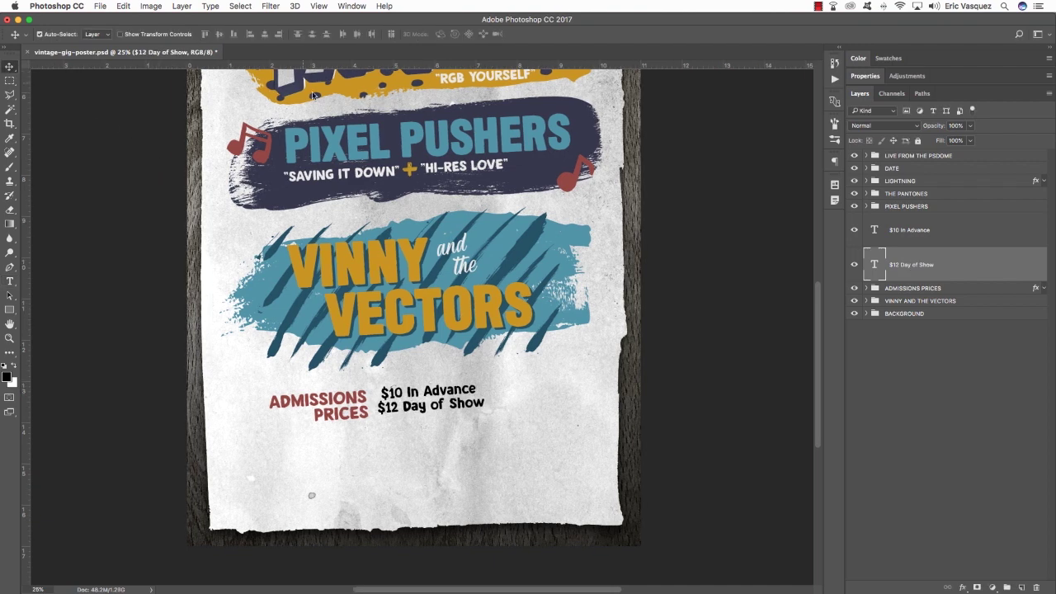
key(Down)
key(Down)
key(Down)
key(Down)
key(Down)
key(Down)
key(Down)
key(Down)
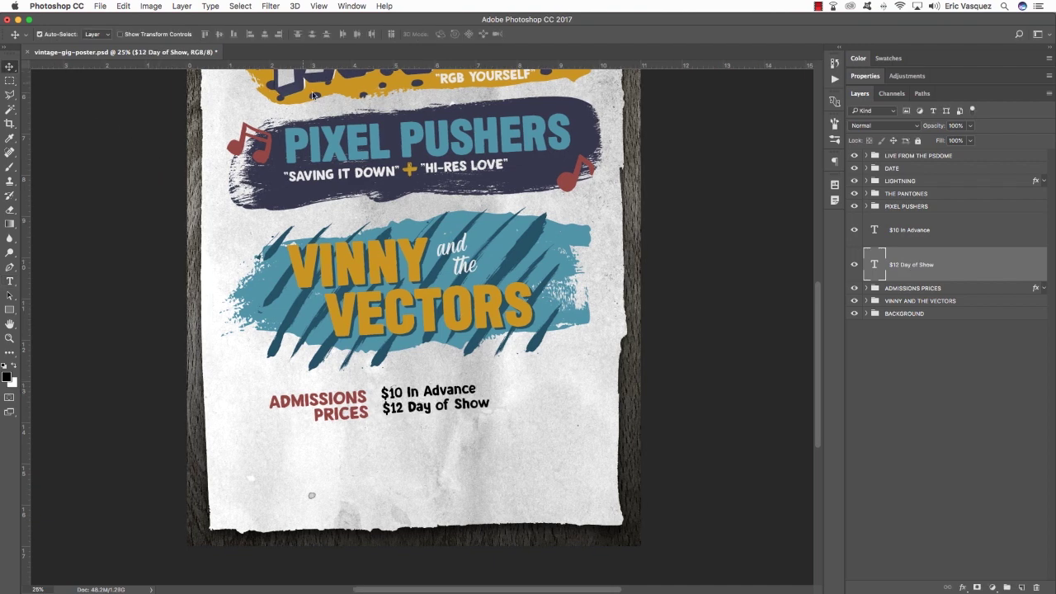
key(Down)
key(Down)
key(Down)
key(Down)
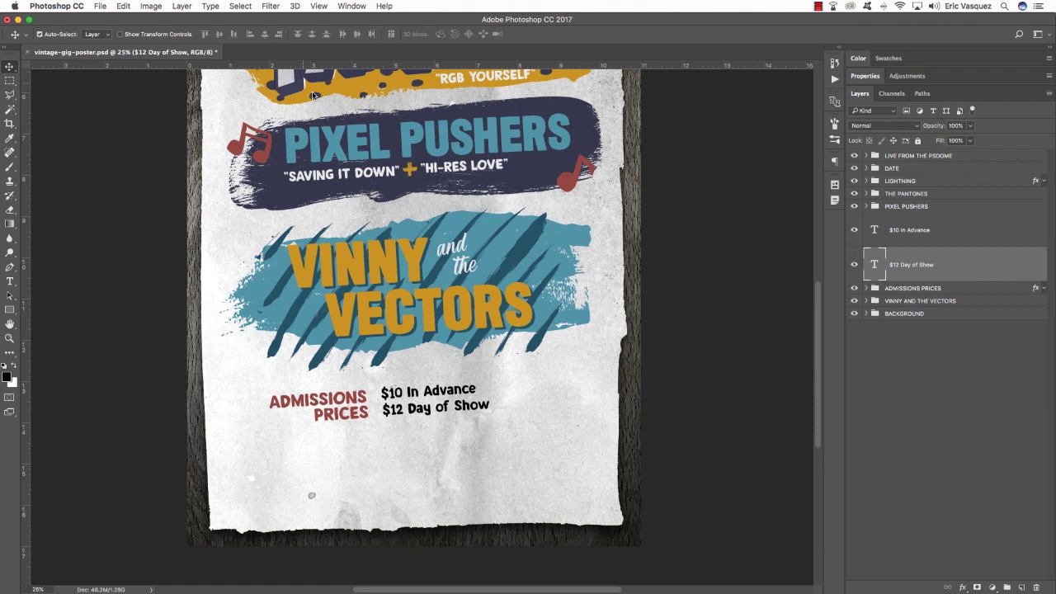
Duplicate the $10 In Advance layer again and place the copy beside the line.
click(950, 236)
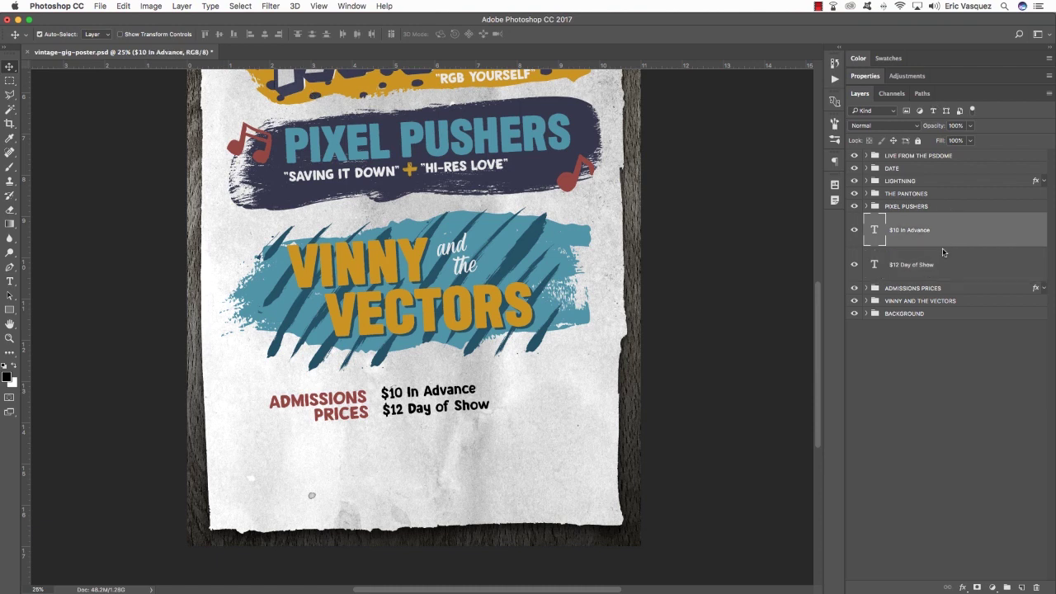
key(super+j)
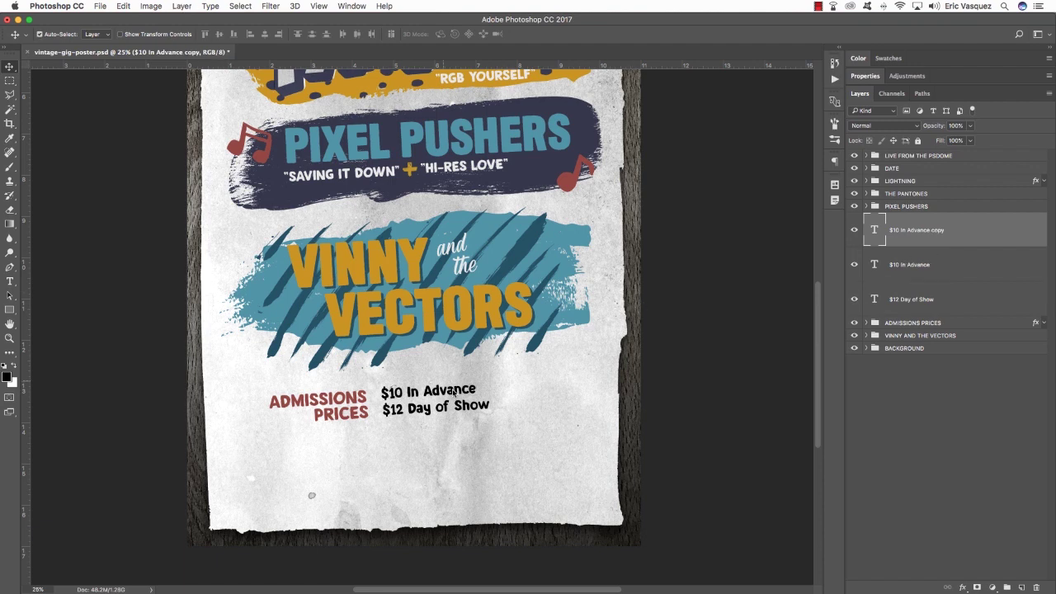
drag(454, 392, 542, 388)
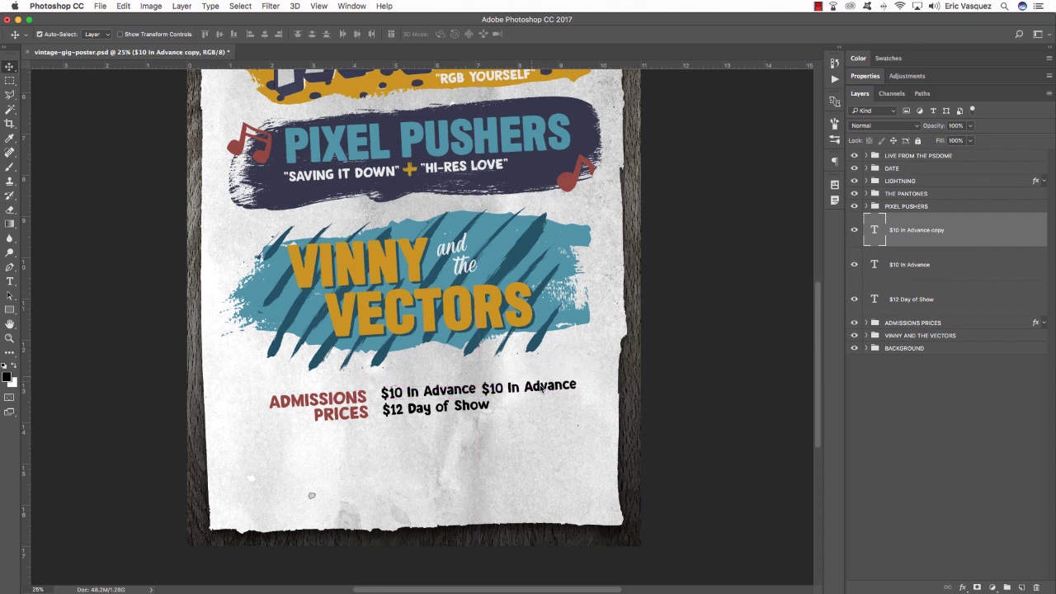
Replace the spare copy's text with a capital I and stretch it into a tall divider.
double_click(546, 388)
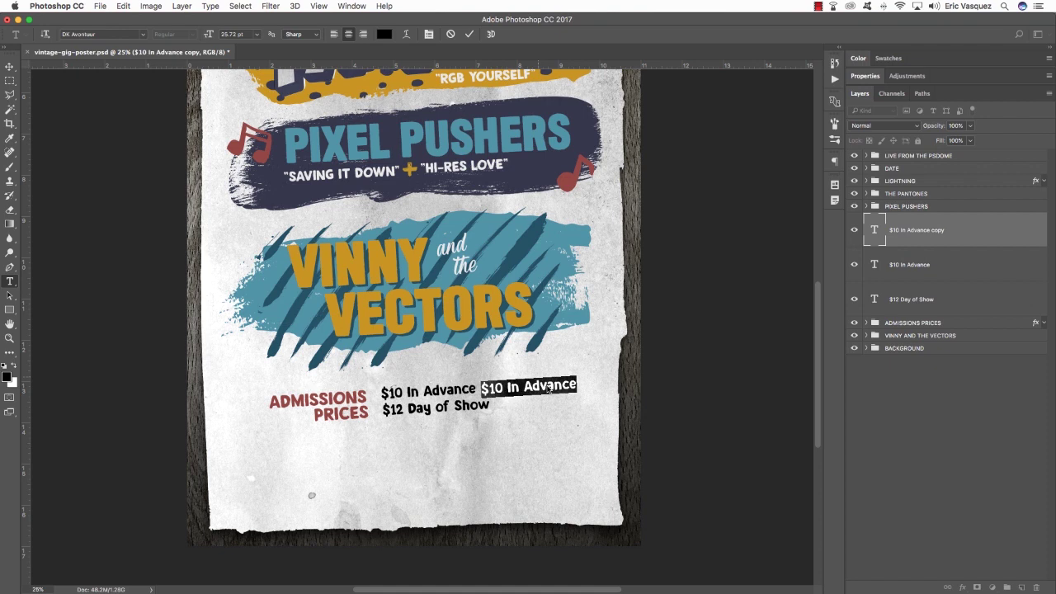
key(BackSpace)
text(I)
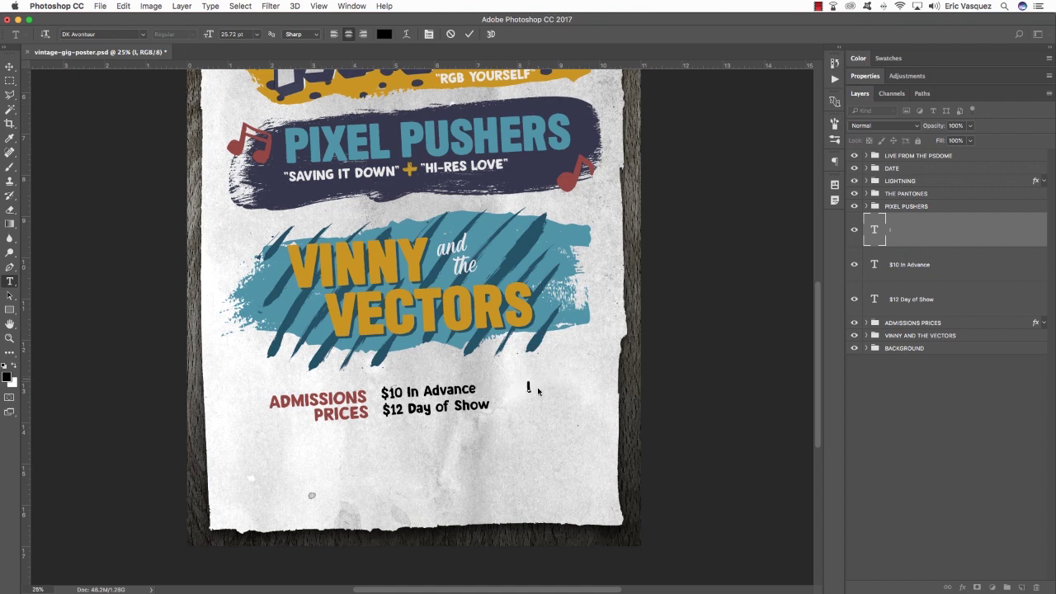
click(10, 67)
key(super+t)
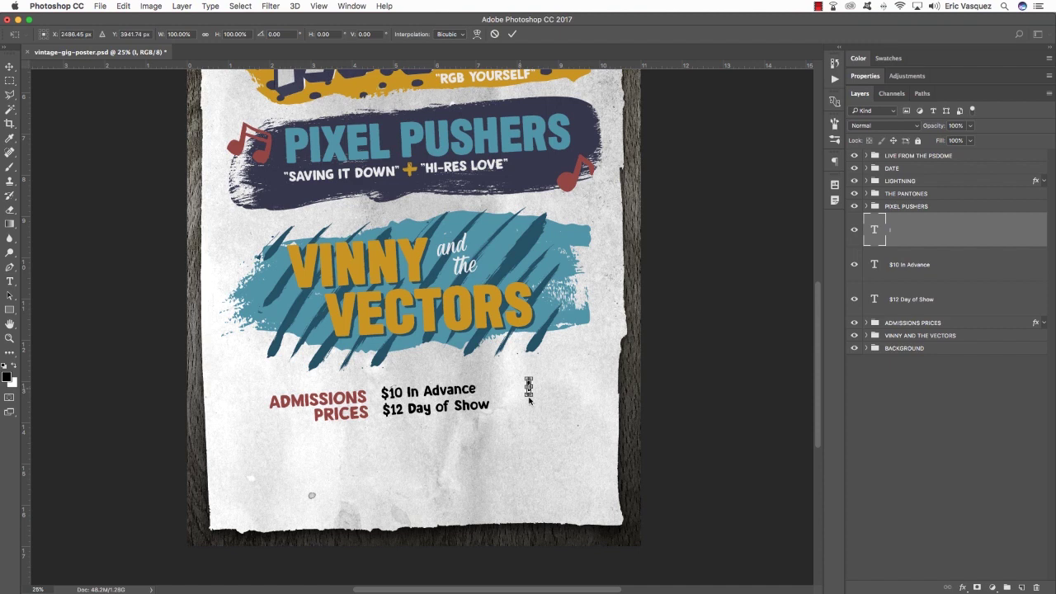
drag(528, 400, 378, 421)
key(Return)
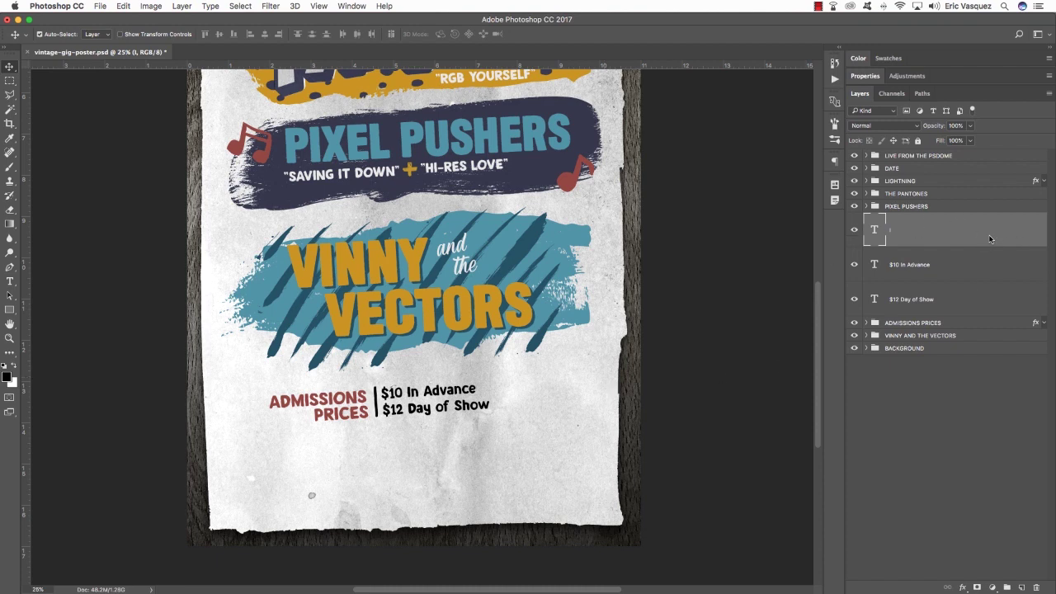
Group the divider and both price lines into a group named PRICING.
shift+click(973, 301)
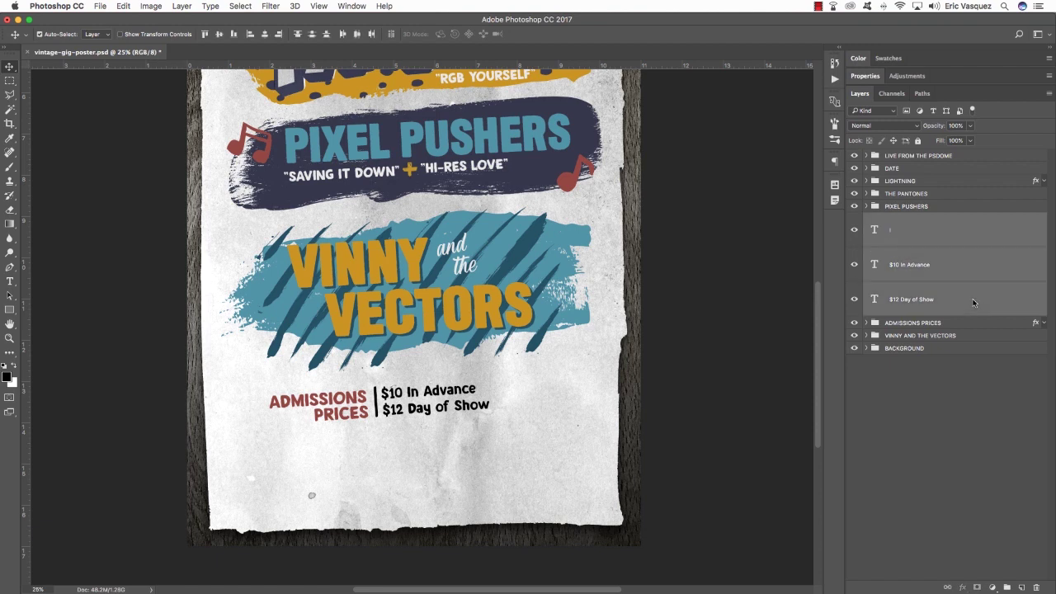
key(super+g)
double_click(895, 218)
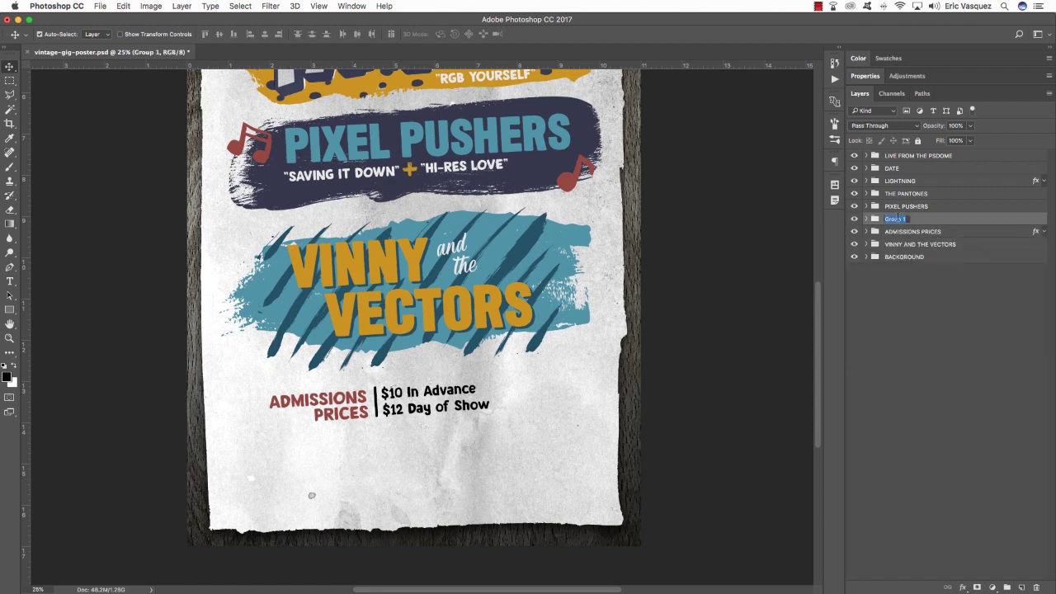
text(p)
key(Return)
Give PRICING a Color Overlay of dark navy #35374c sampled from the brush stroke.
double_click(1042, 219)
click(476, 323)
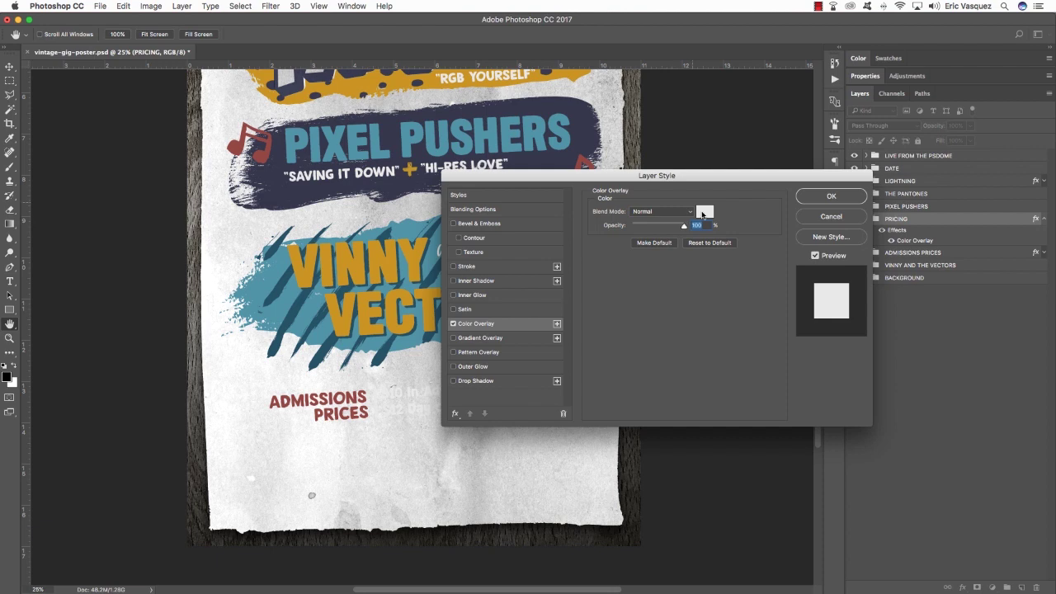
click(703, 212)
click(533, 108)
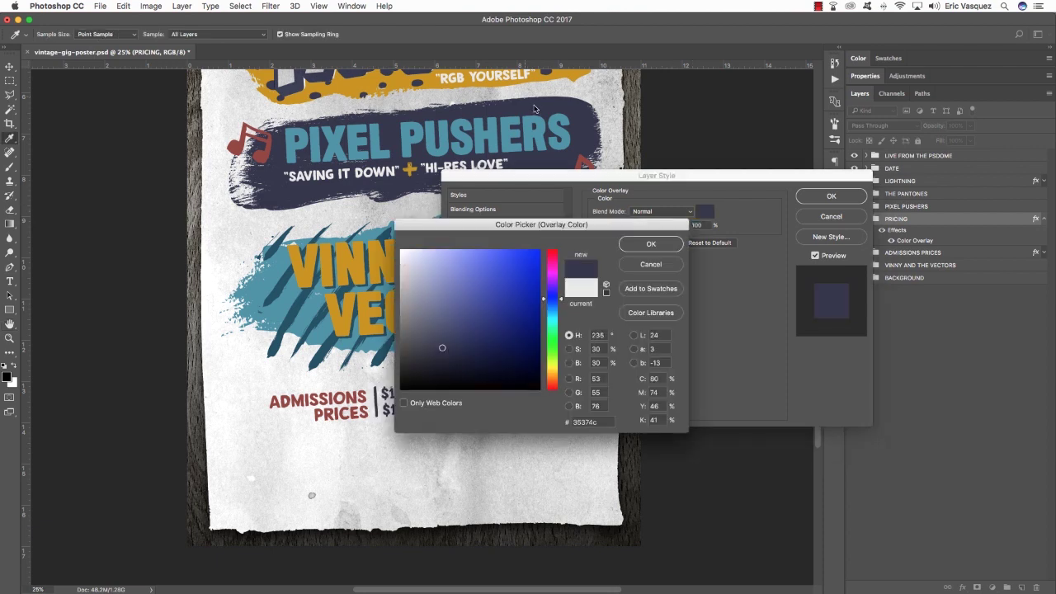
click(651, 245)
click(827, 197)
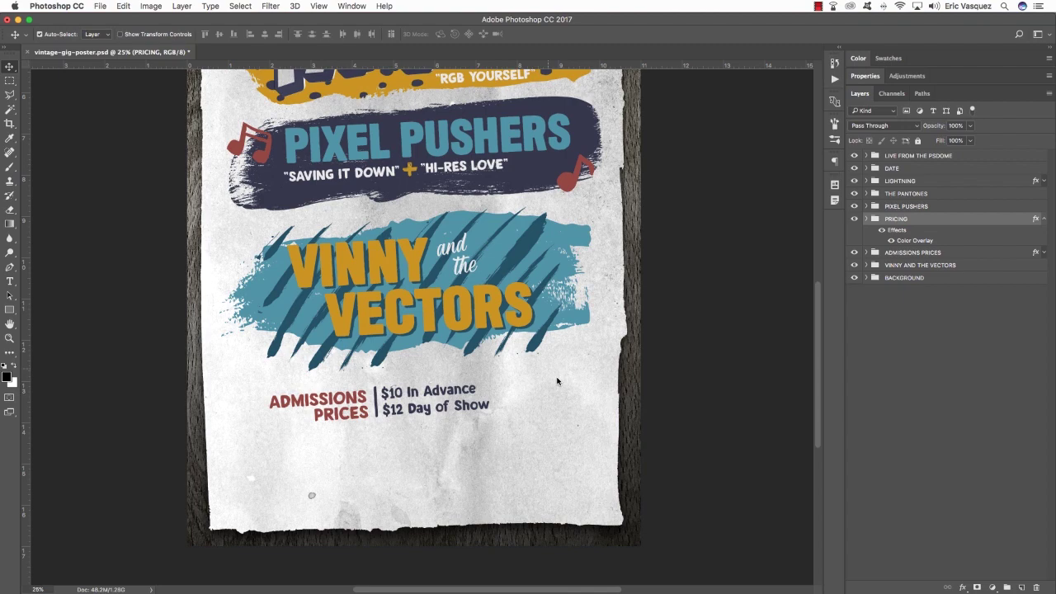
scroll(556, 381, up, 2)
key(super+Tab)
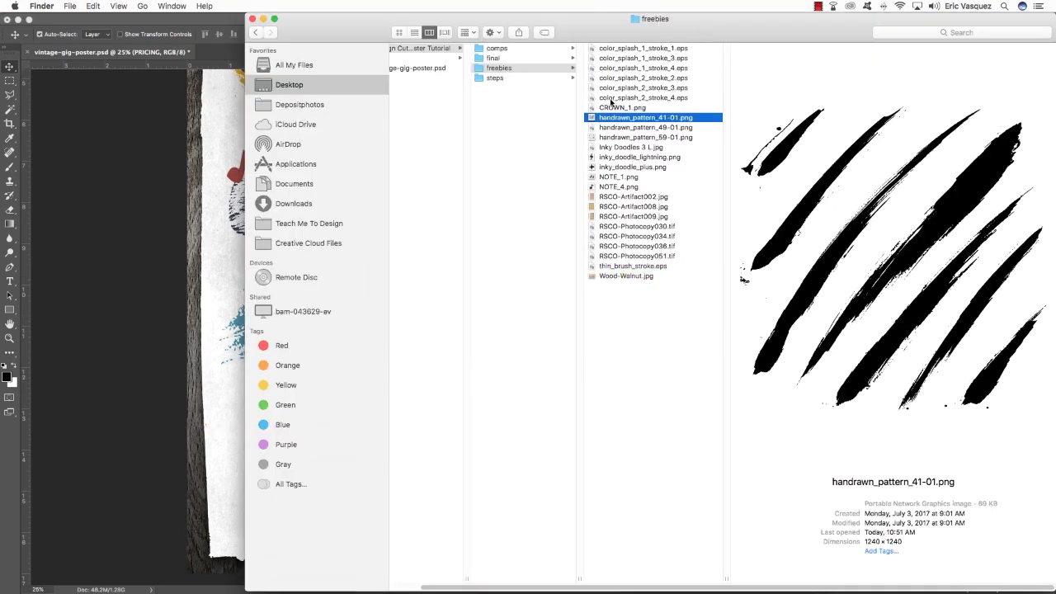
Open CROWN_1.png from the freebies folder in Photoshop.
click(612, 107)
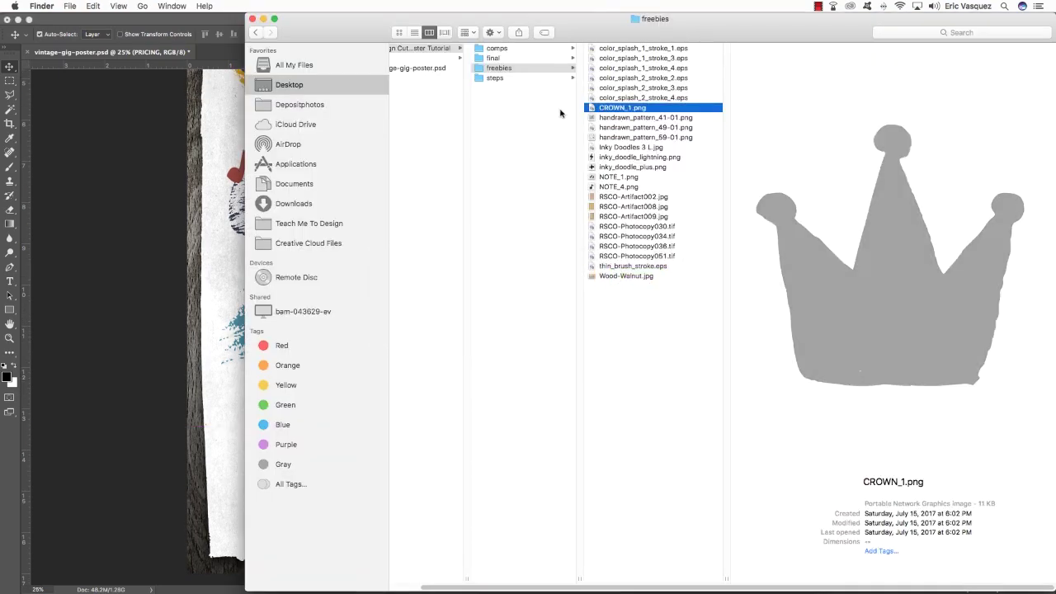
key(super+c)
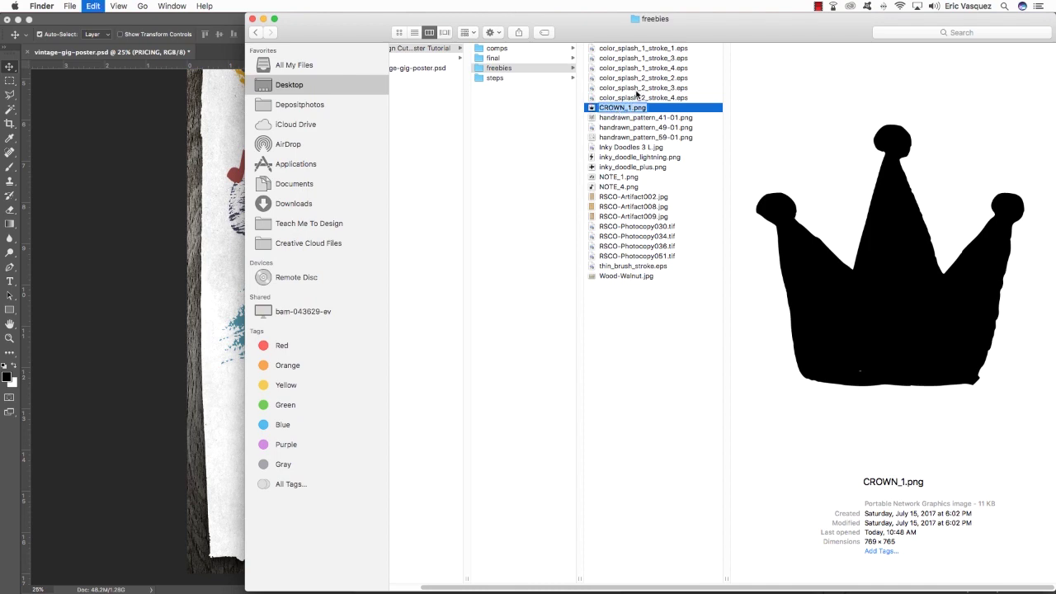
key(Up)
key(Down)
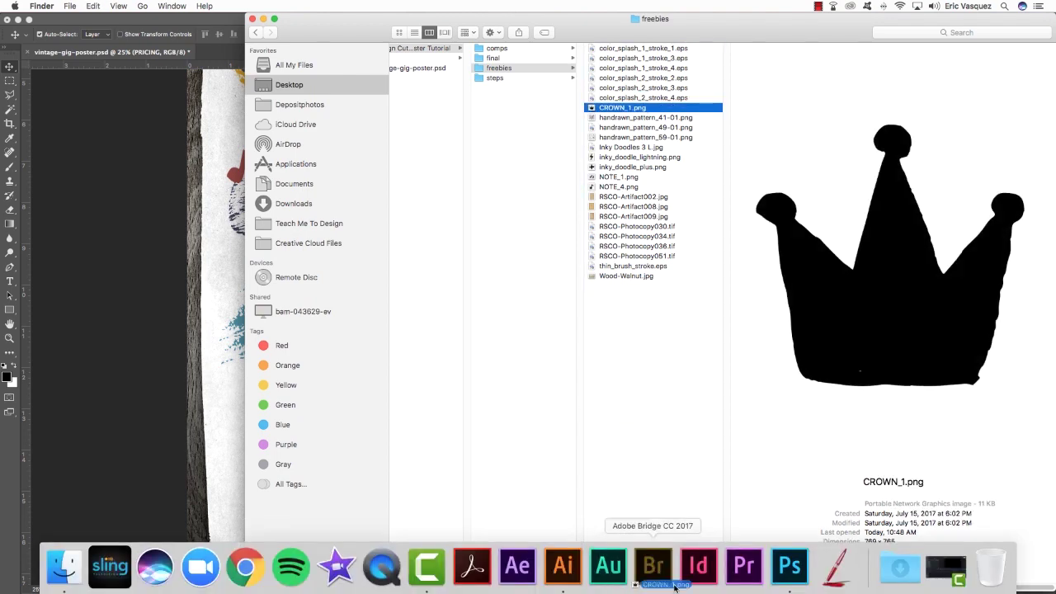
click(796, 567)
Place the crown inside the ADMISSIONS PRICES group, scaled small beside the prices.
drag(271, 55, 614, 225)
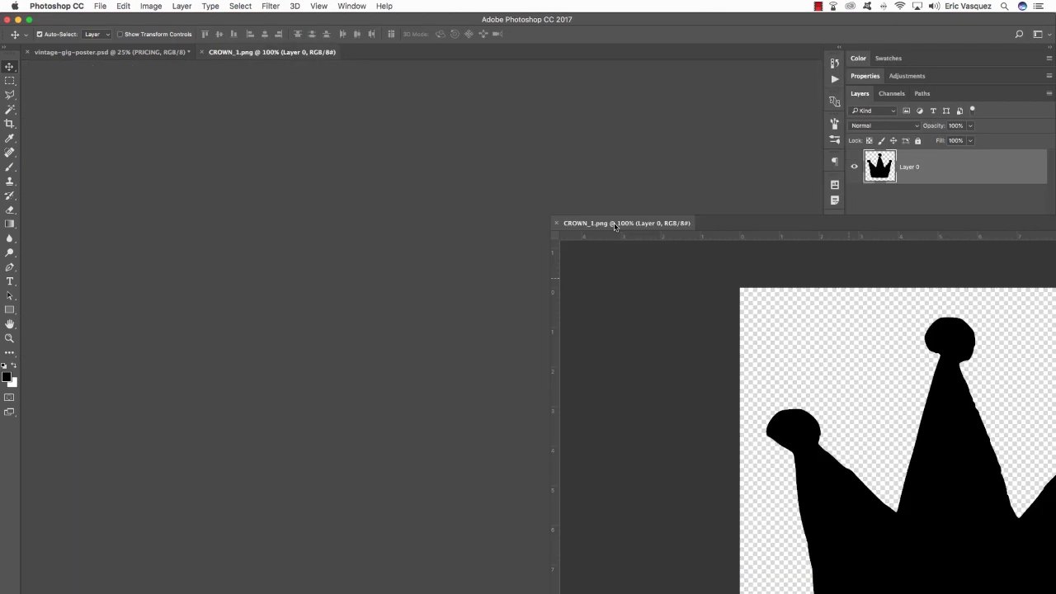
drag(477, 382, 477, 382)
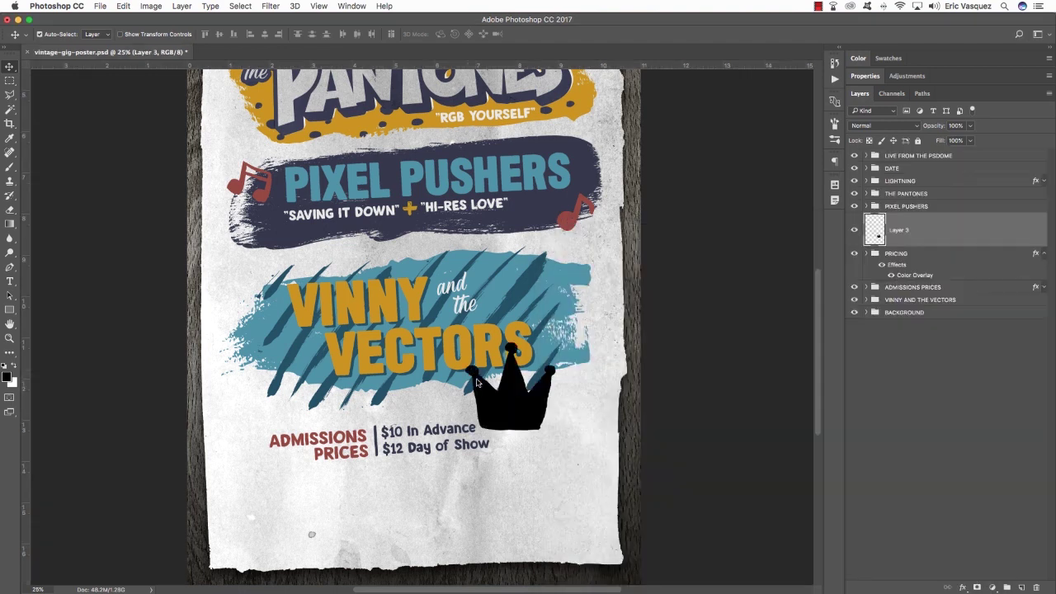
click(1043, 253)
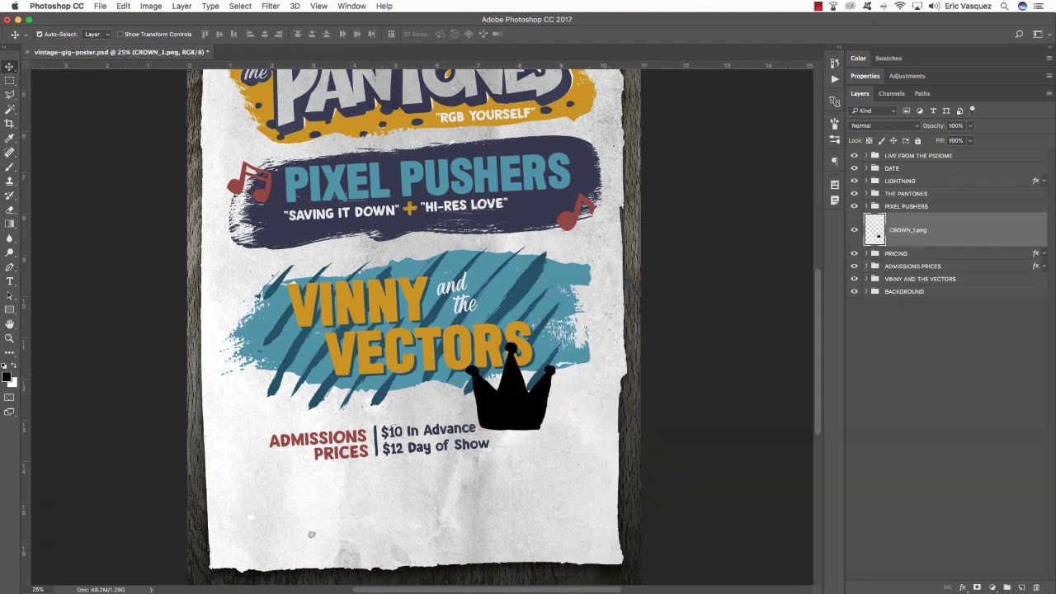
click(866, 266)
drag(878, 237, 907, 277)
key(ctrl+t)
drag(524, 404, 557, 428)
drag(580, 377, 522, 435)
key(Return)
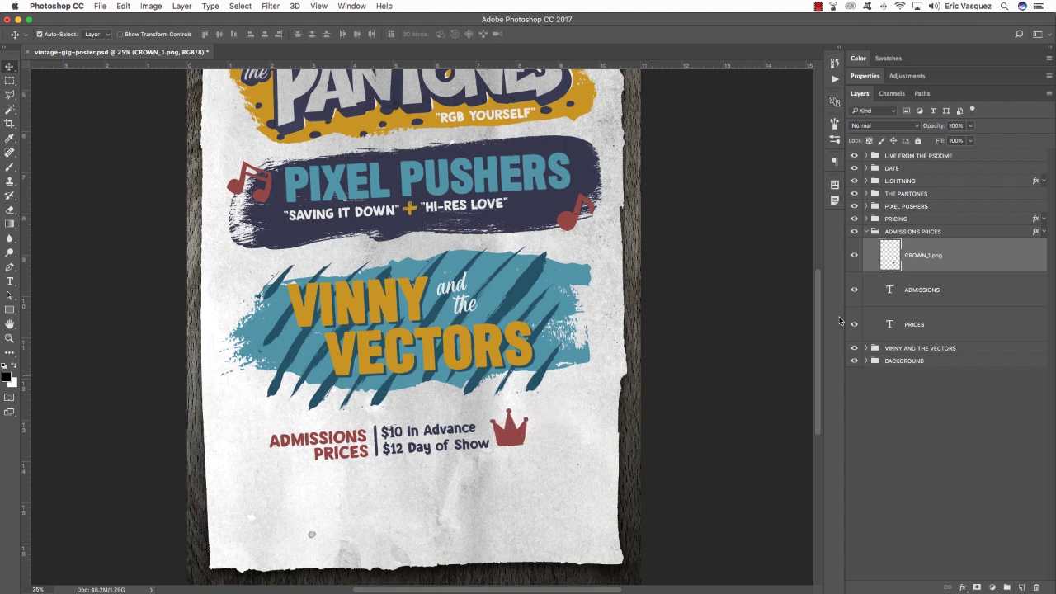
Nudge the ADMISSIONS PRICES and PRICING groups slightly to the right.
click(874, 232)
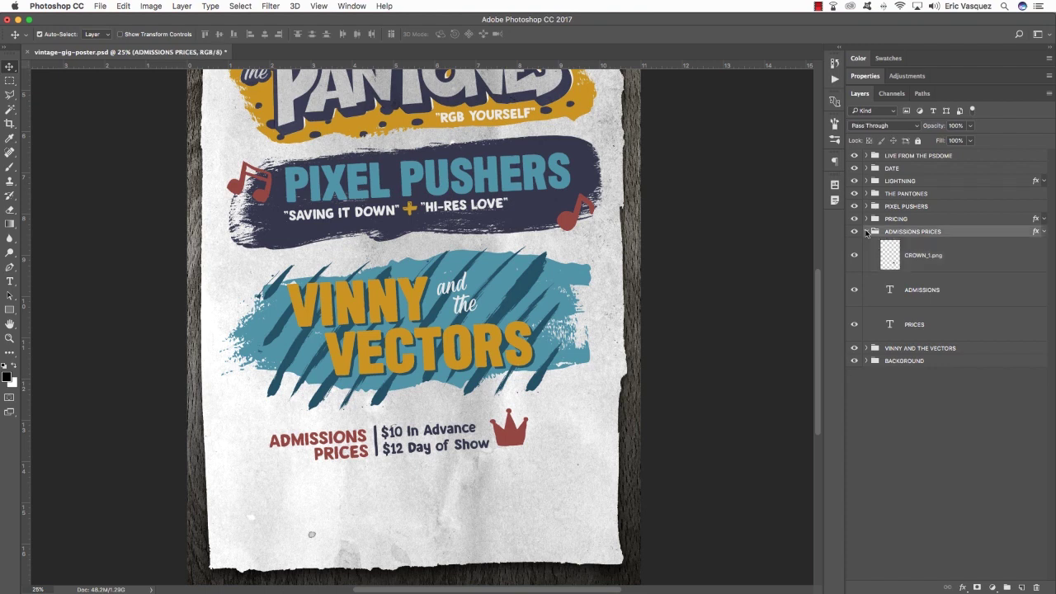
click(865, 231)
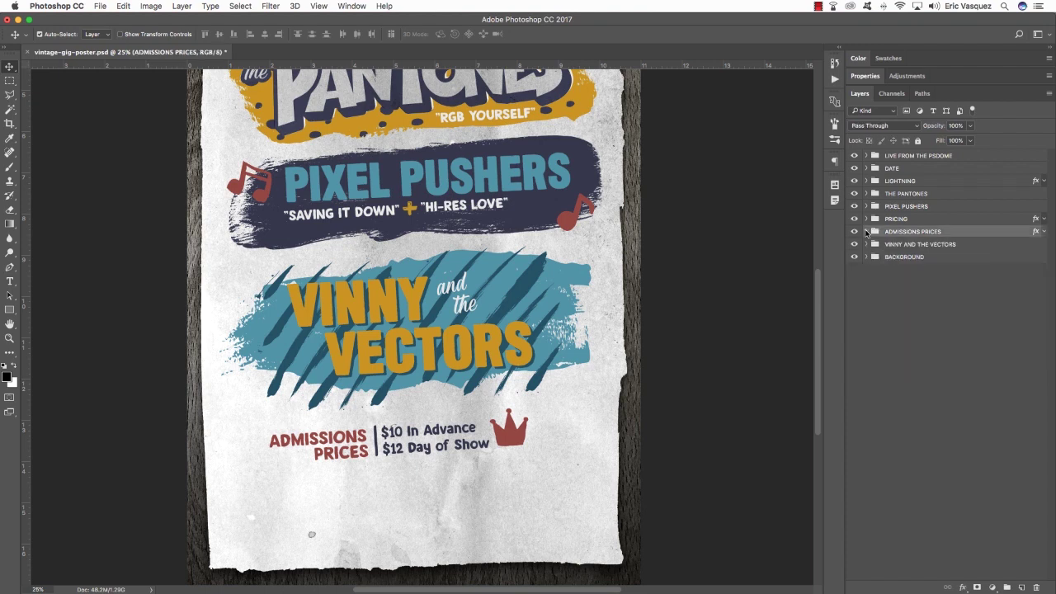
shift+click(942, 220)
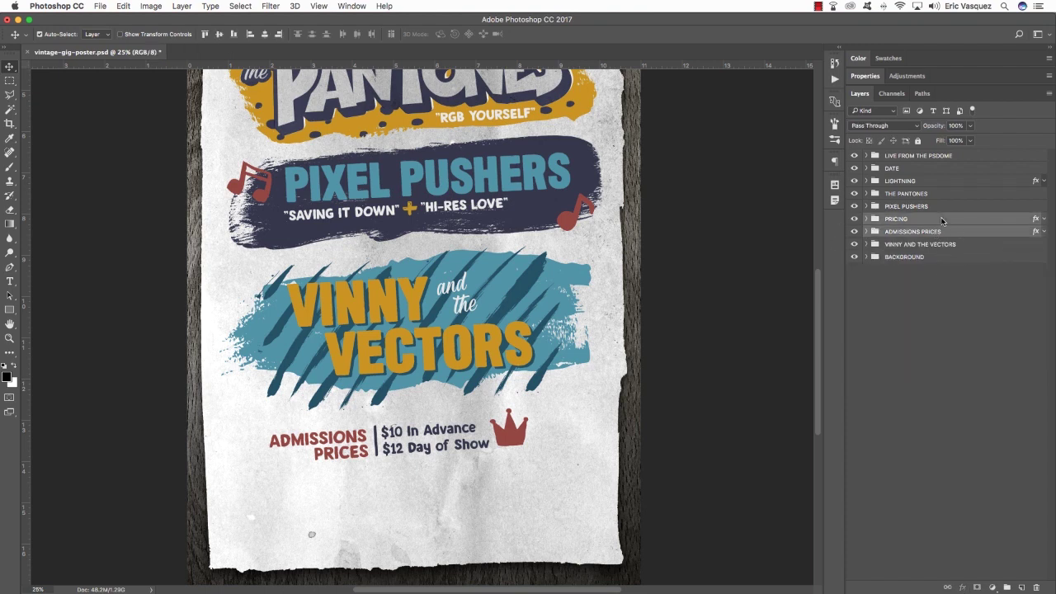
key(shift+Right)
key(shift+Right)
key(shift+Right)
key(shift+Right)
key(shift+Right)
key(shift+Right)
key(shift+Right)
key(shift+Right)
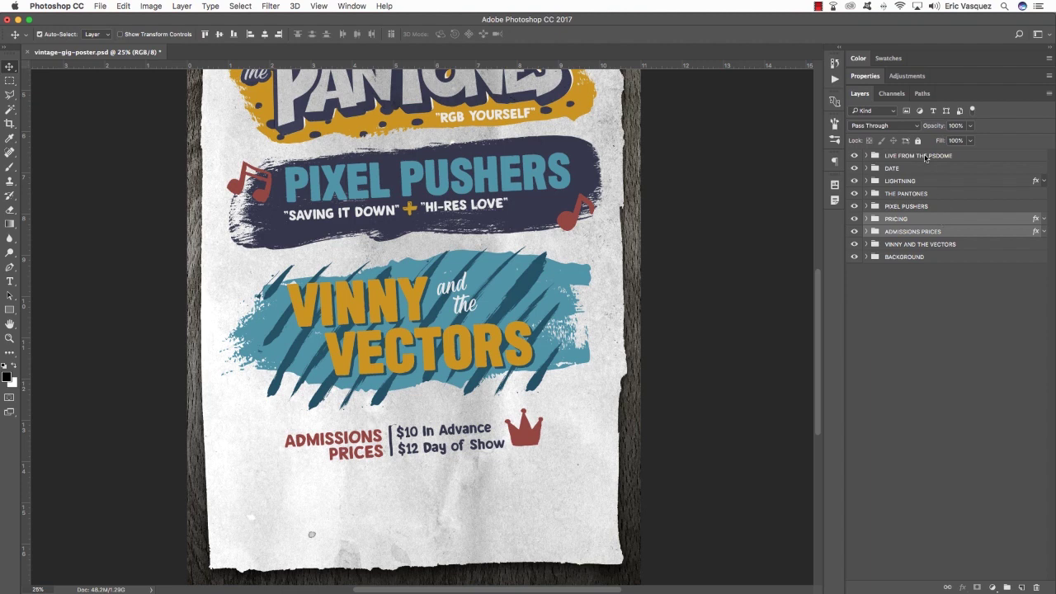
click(924, 157)
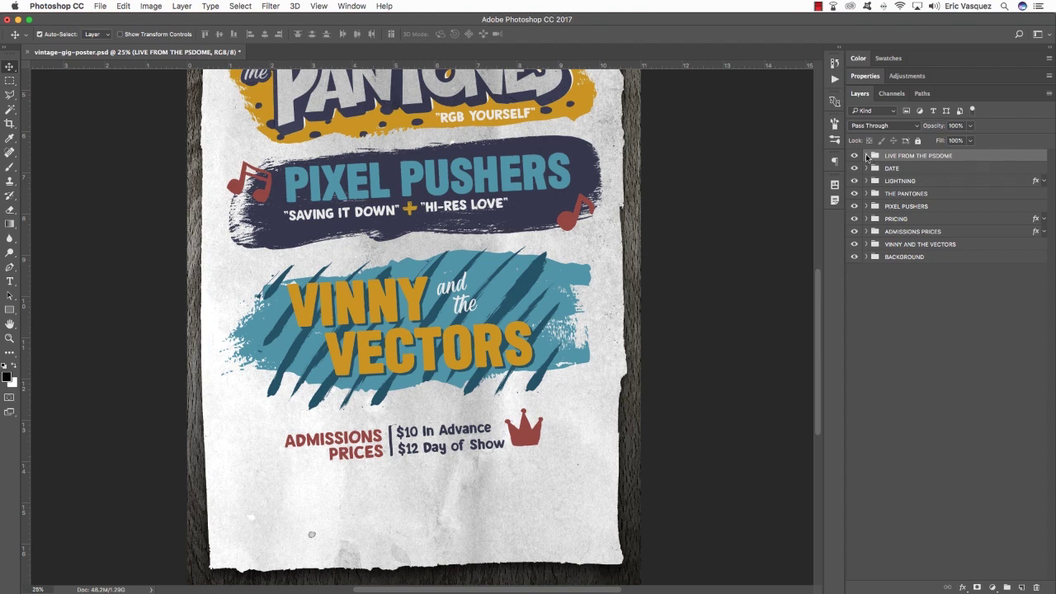
Duplicate the red brush stroke layer from LIVE FROM THE PSDOME and move it to the top.
click(865, 155)
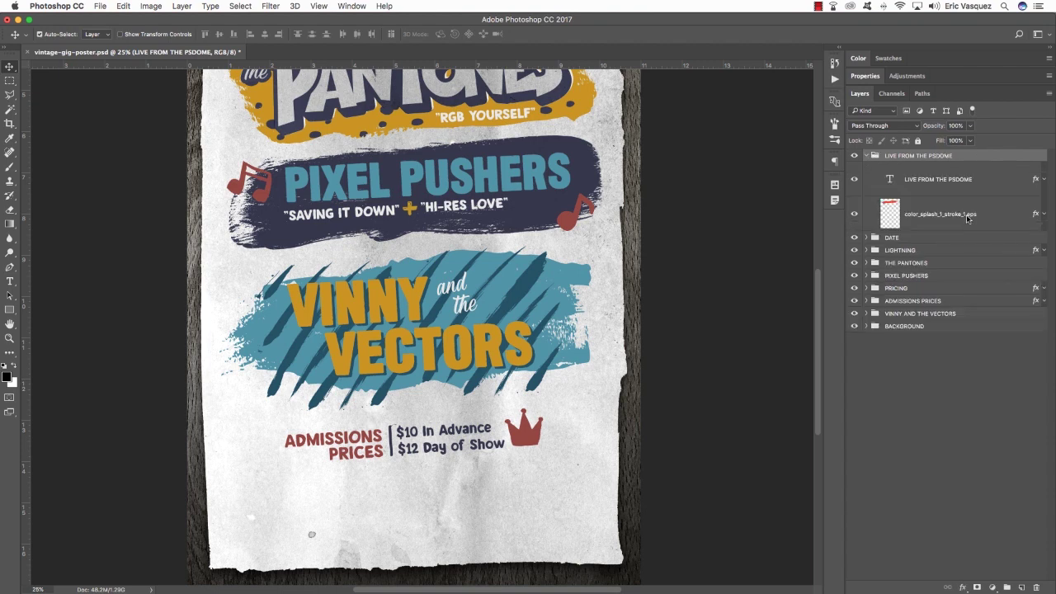
click(994, 219)
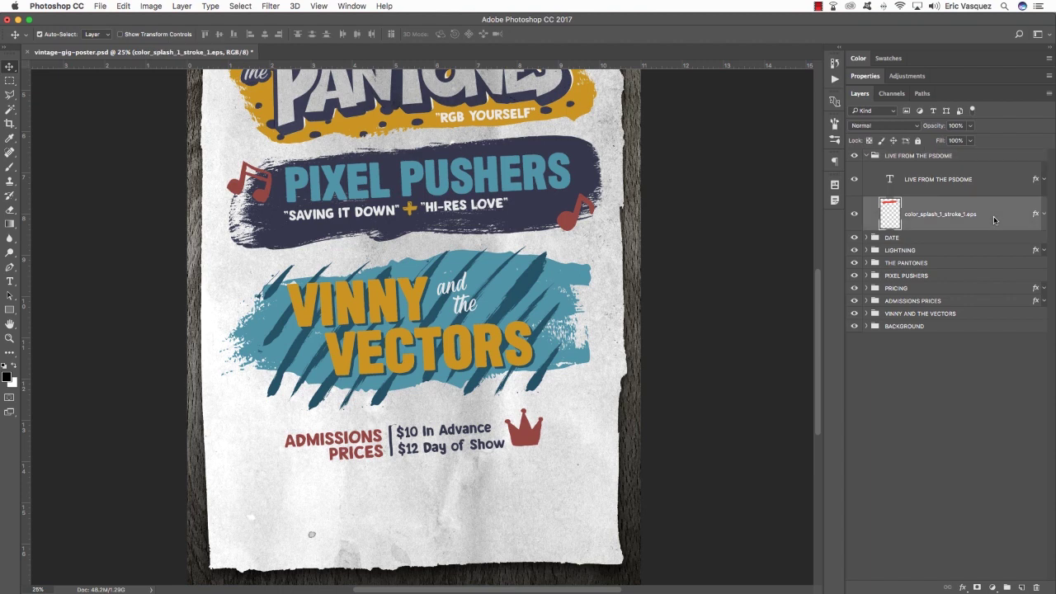
key(cmd+j)
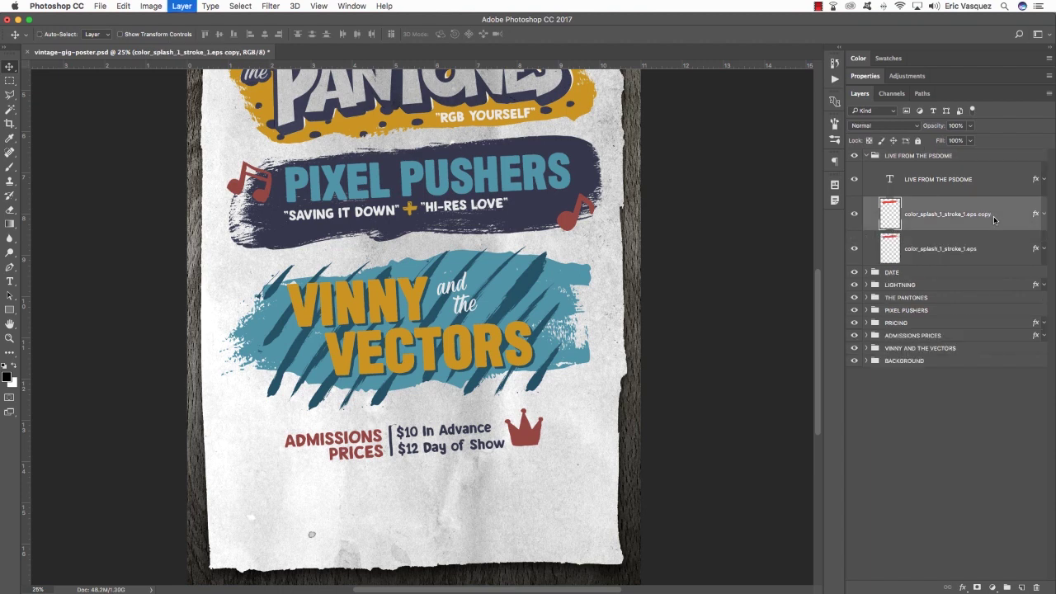
key(cmd+shift+bracketright)
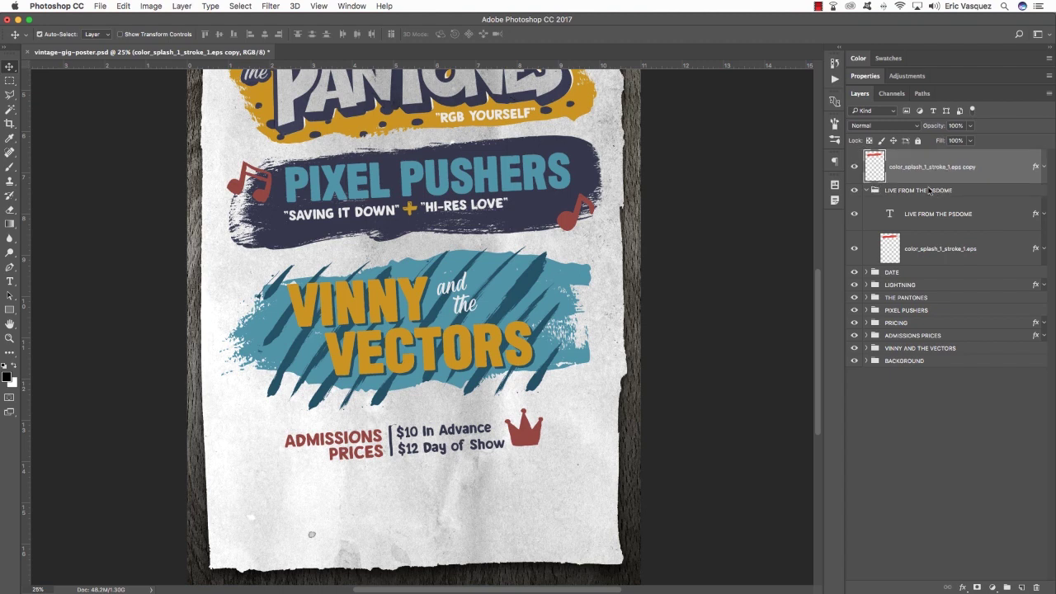
click(866, 190)
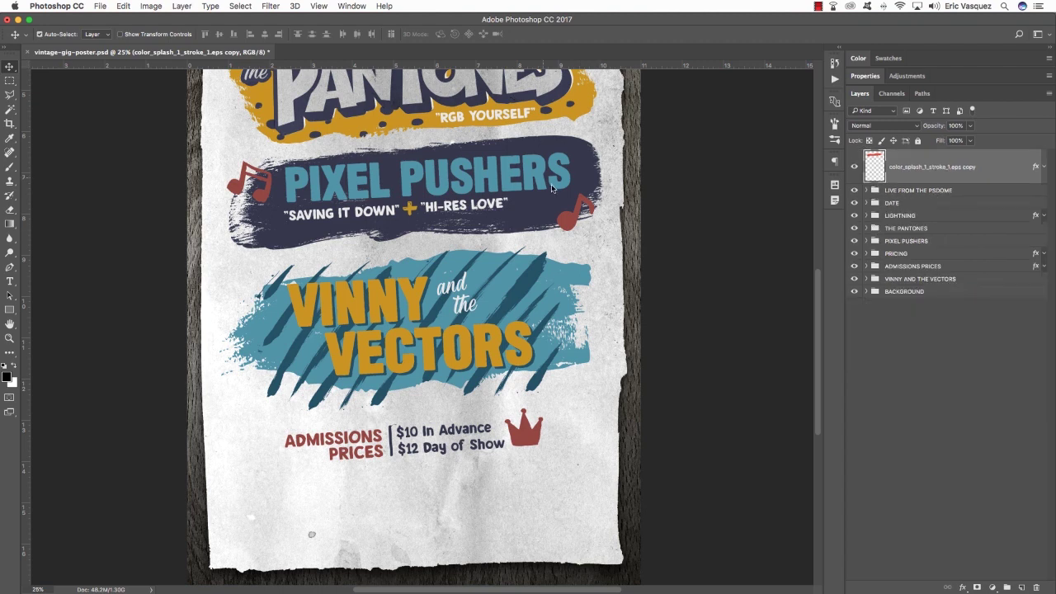
scroll(569, 256, up, 4)
drag(542, 304, 537, 377)
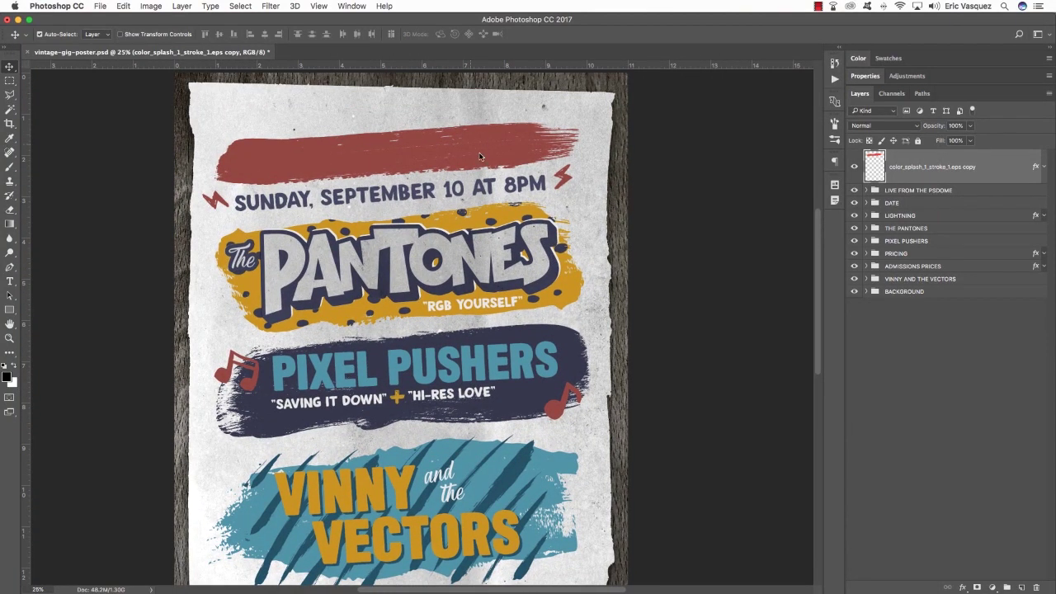
Shrink, thin, flip horizontally and tilt the stroke under the prices, then duplicate it.
key(super+t)
mouse_move(502, 137)
mouse_down()
mouse_move(519, 493)
mouse_move(532, 520)
mouse_move(530, 435)
mouse_move(463, 264)
mouse_move(490, 249)
mouse_move(485, 392)
mouse_up()
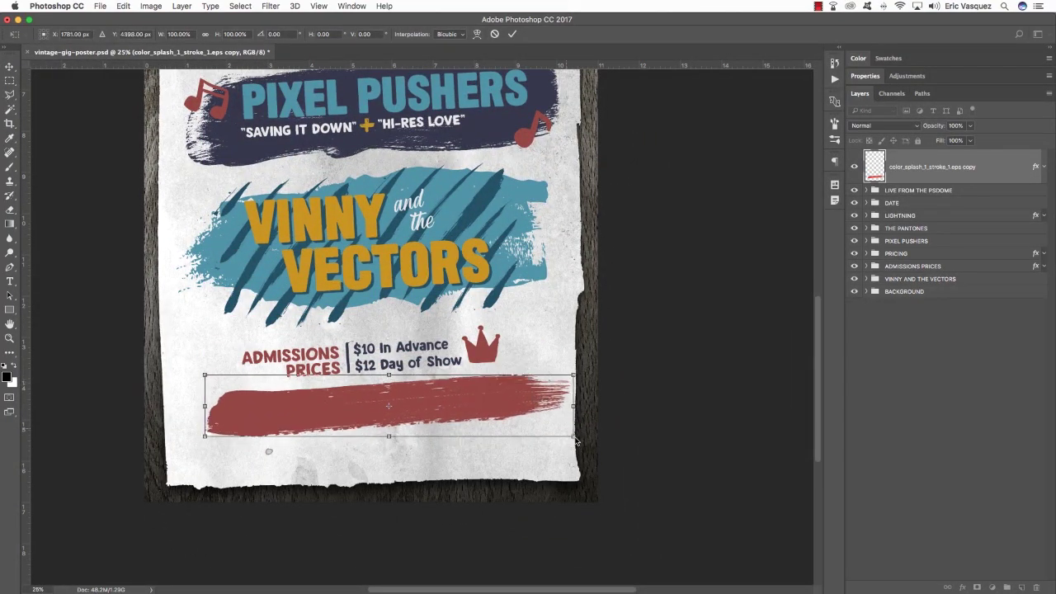
drag(575, 440, 537, 426)
drag(389, 431, 389, 393)
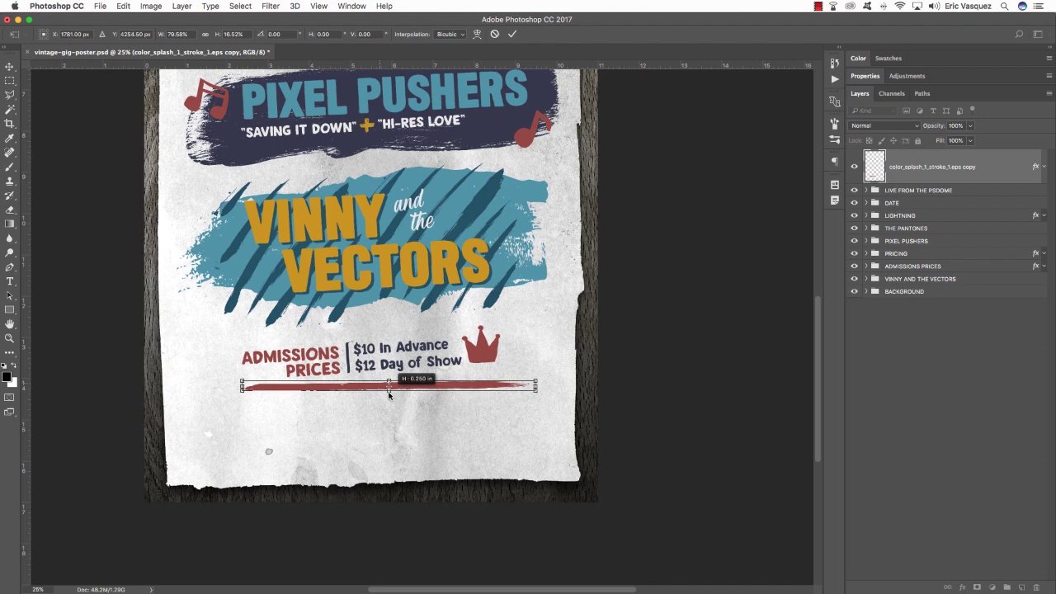
right_click(451, 388)
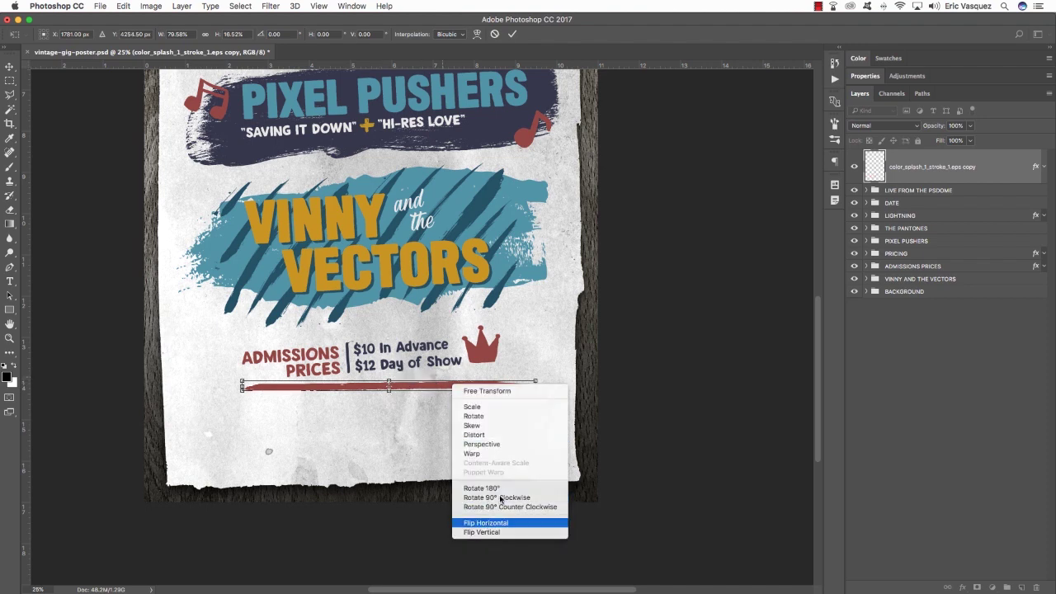
click(487, 521)
drag(576, 404, 566, 398)
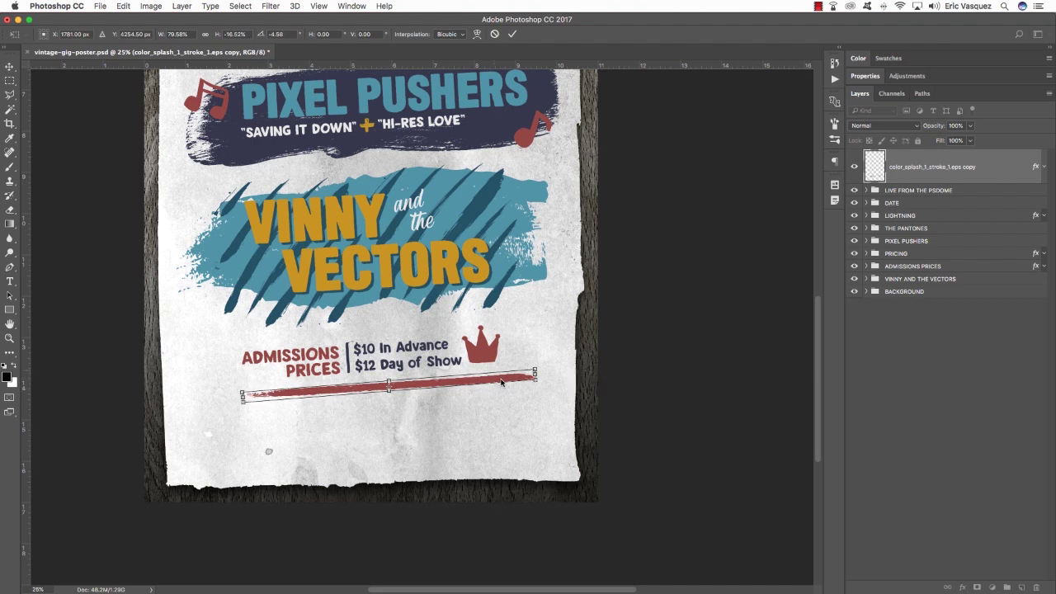
mouse_move(503, 383)
mouse_down()
mouse_move(524, 379)
mouse_move(511, 380)
mouse_up()
key(Return)
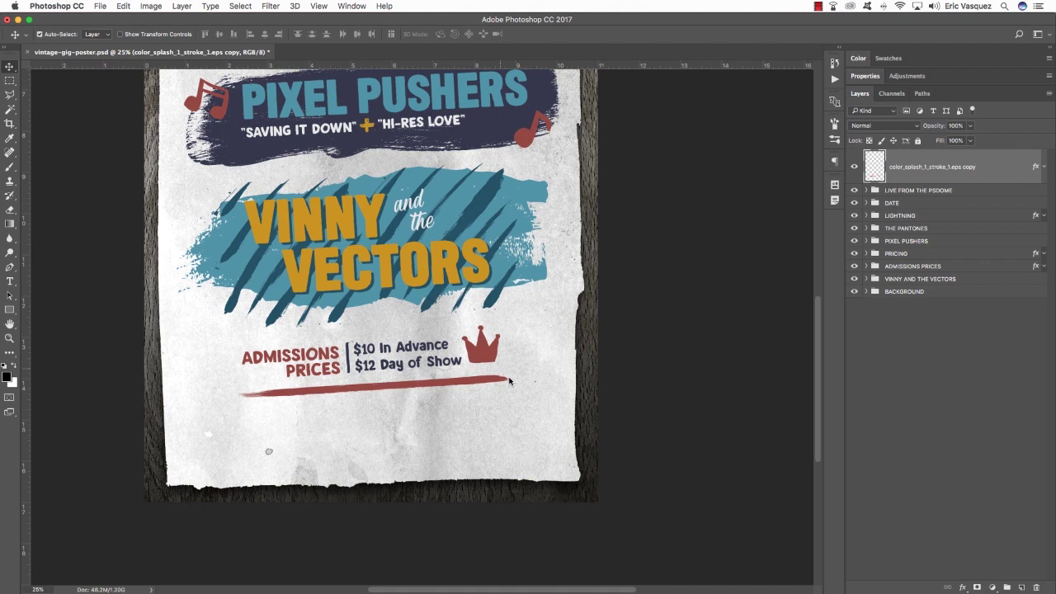
key(alt+Up)
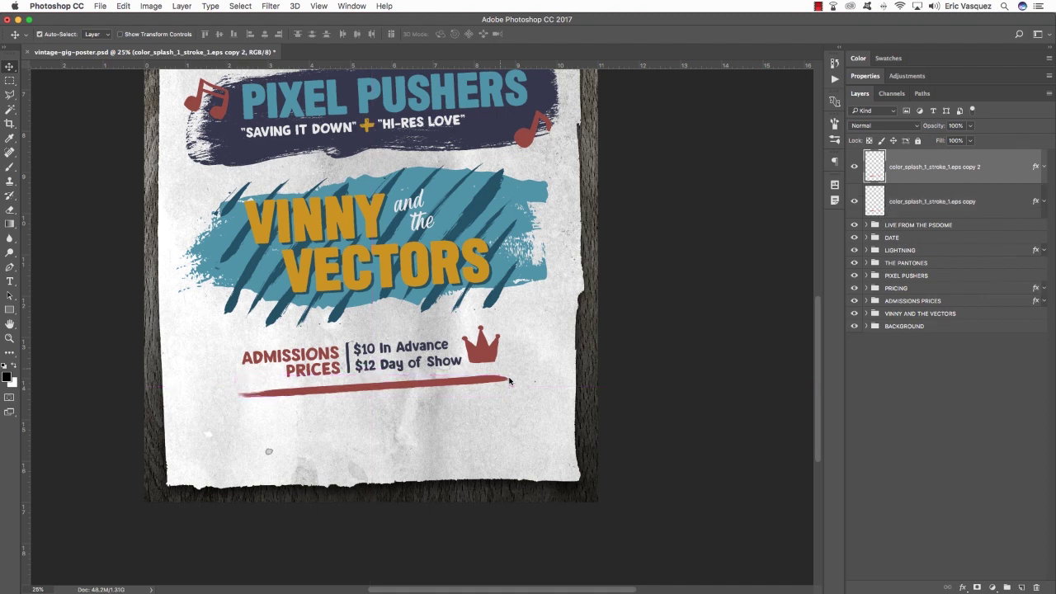
Mirror the duplicate stroke horizontally and rotate it to about -6.9°.
key(ctrl+t)
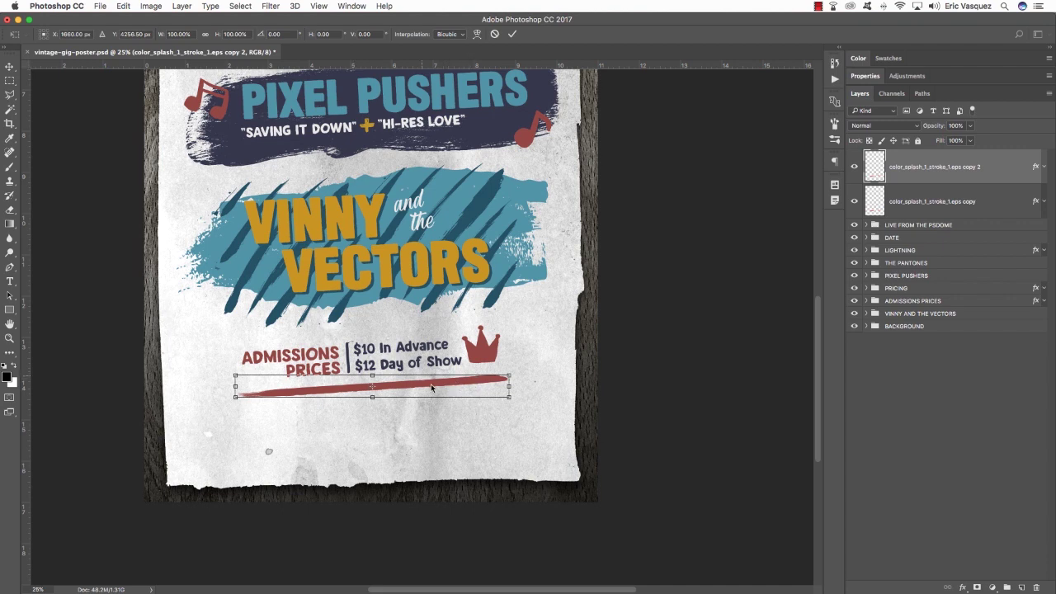
right_click(435, 382)
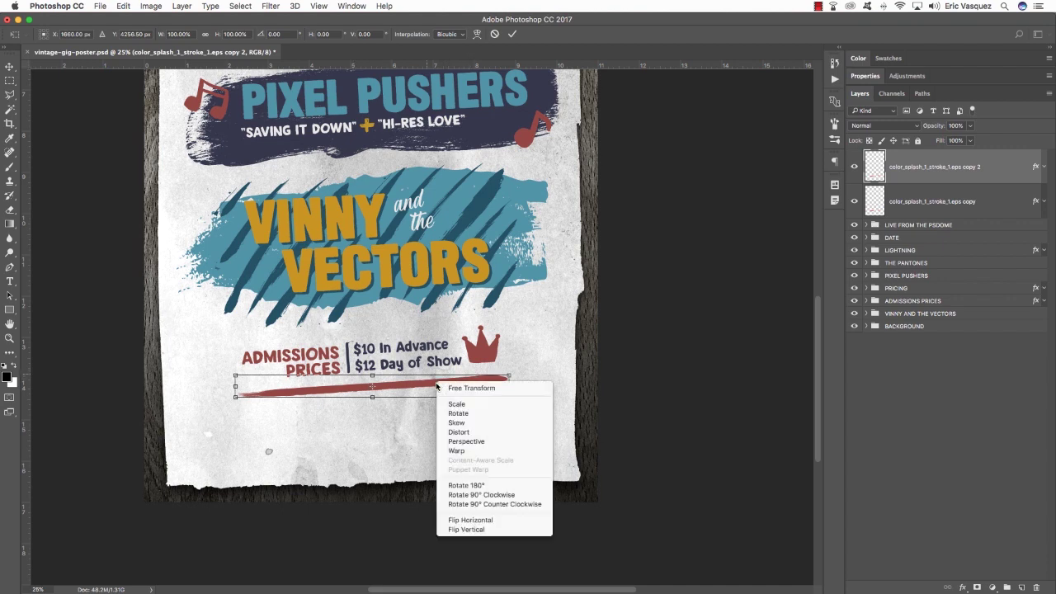
click(467, 521)
drag(516, 430, 531, 424)
key(Return)
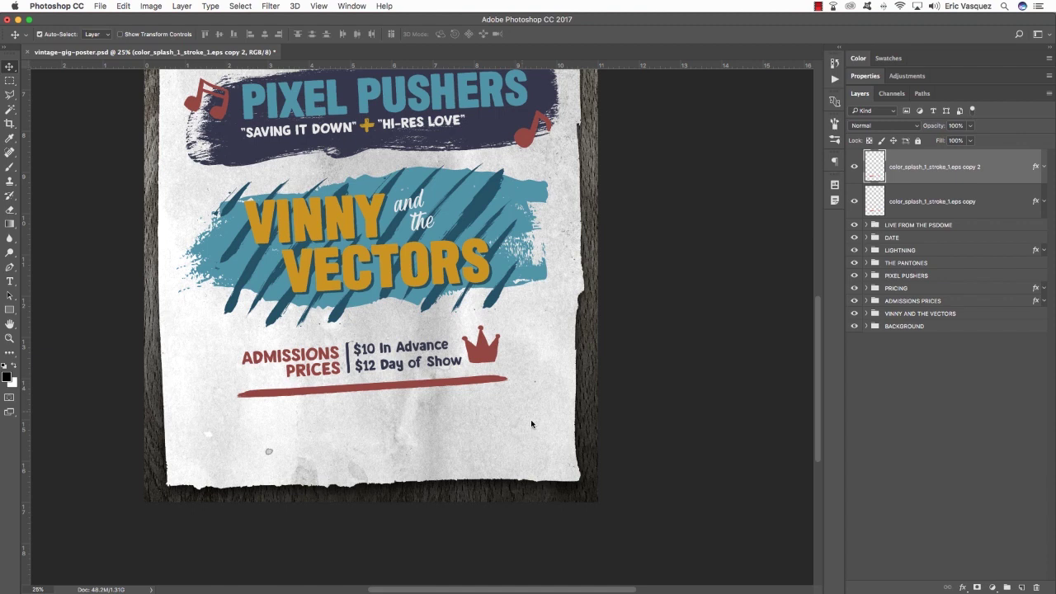
Flip the duplicate stroke vertically and rotate it to about 172.8°.
key(ctrl+t)
right_click(327, 393)
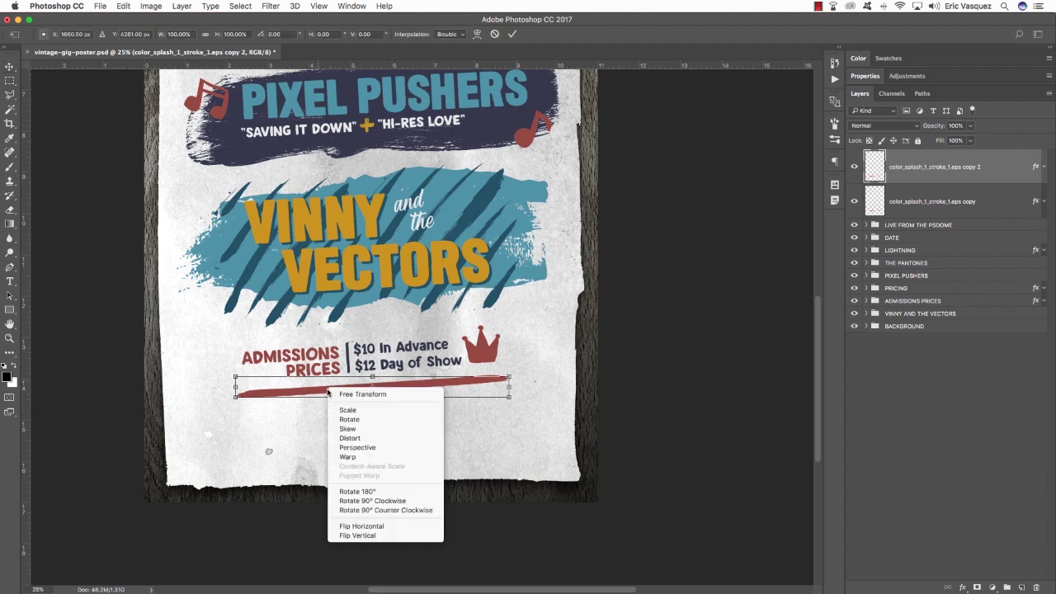
click(357, 535)
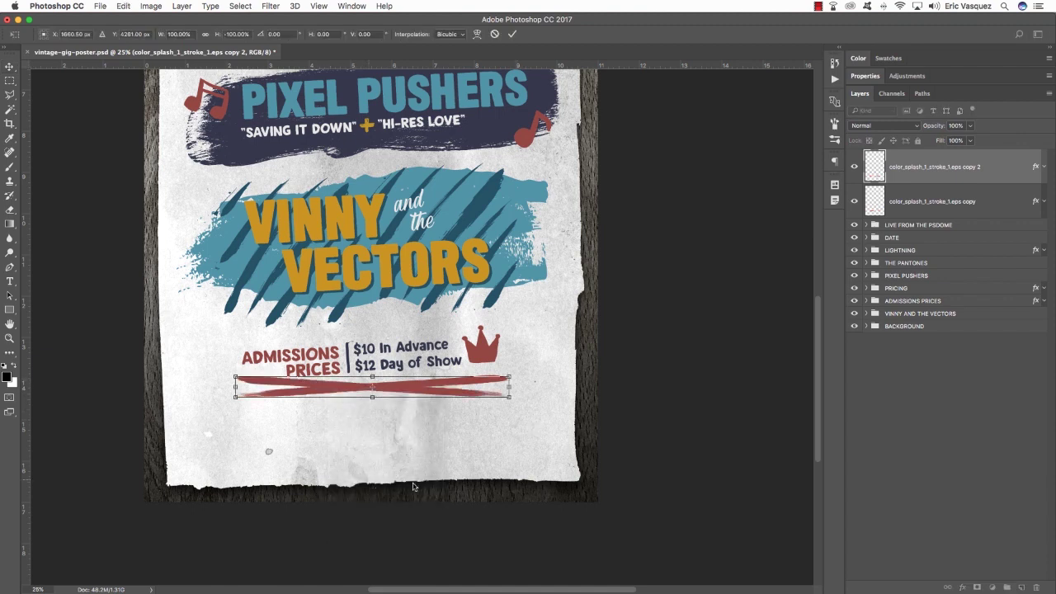
drag(512, 473, 521, 453)
key(Return)
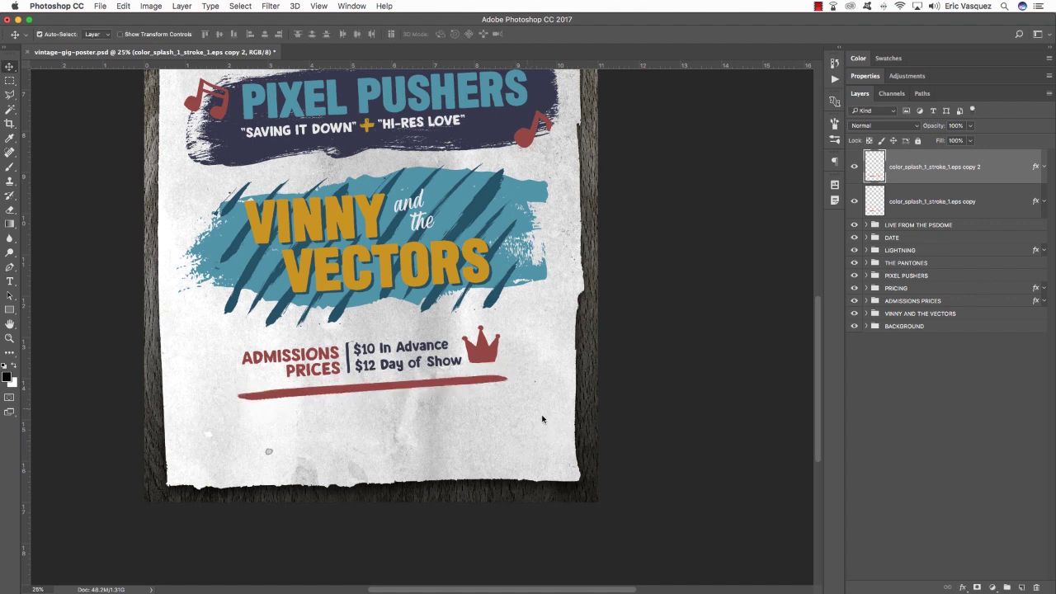
Move both stroke copies into the PRICING group and nudge the underline up slightly.
shift+click(948, 204)
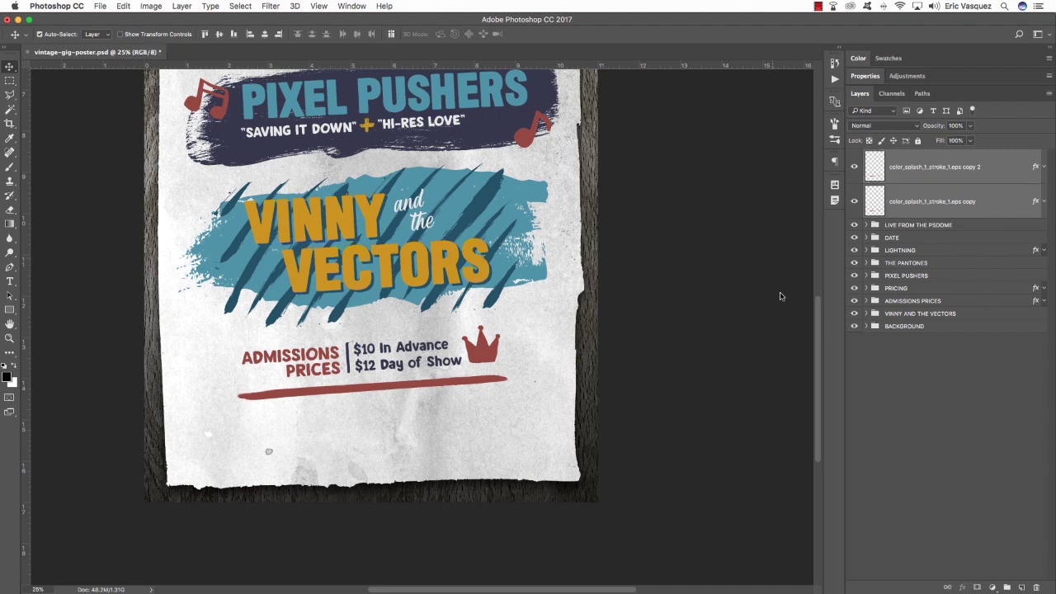
click(866, 287)
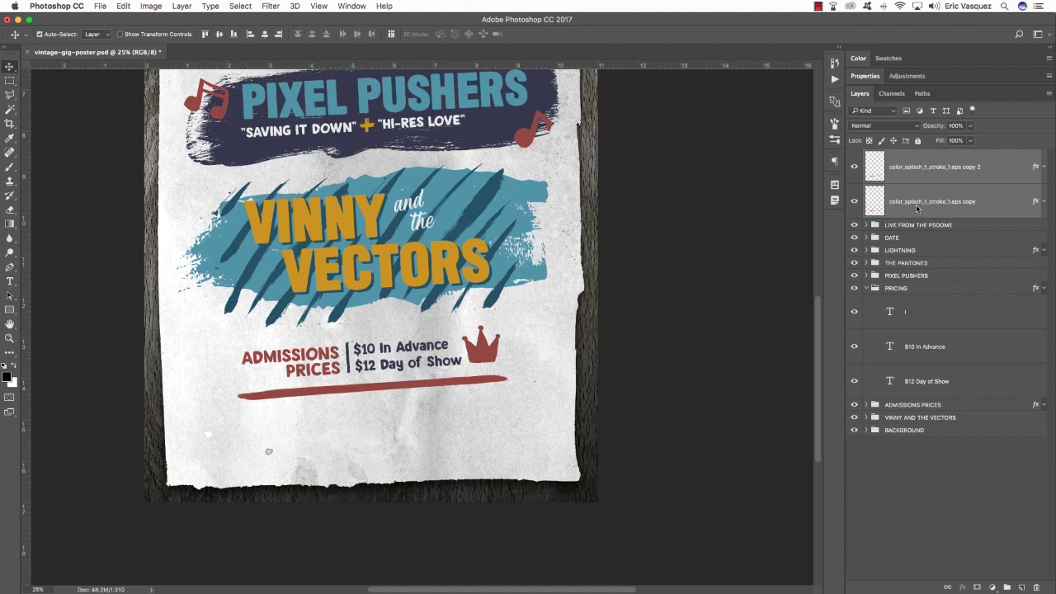
drag(916, 208, 916, 299)
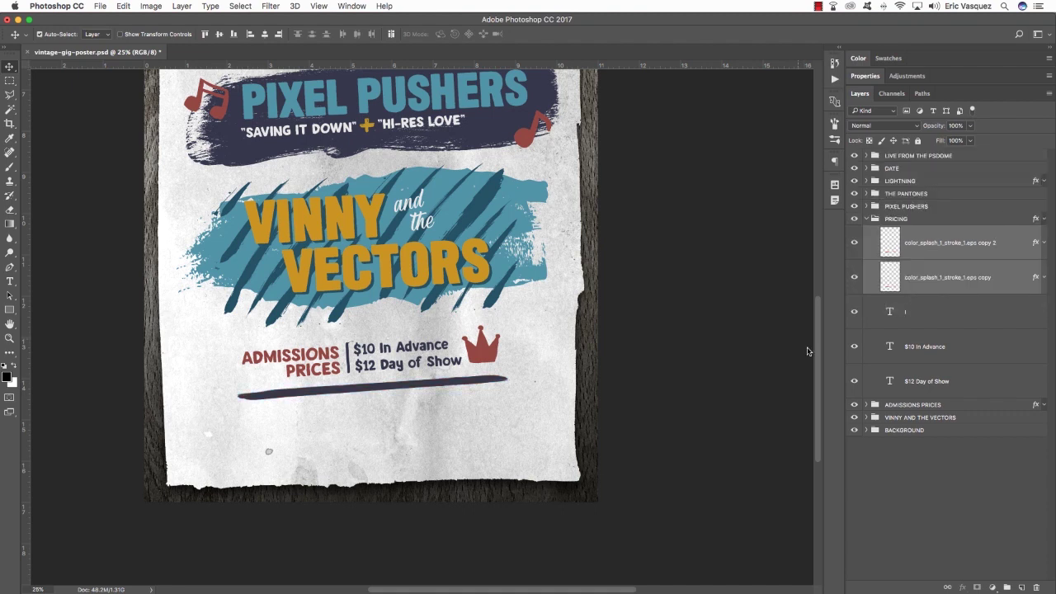
key(Up)
key(Up)
key(Up)
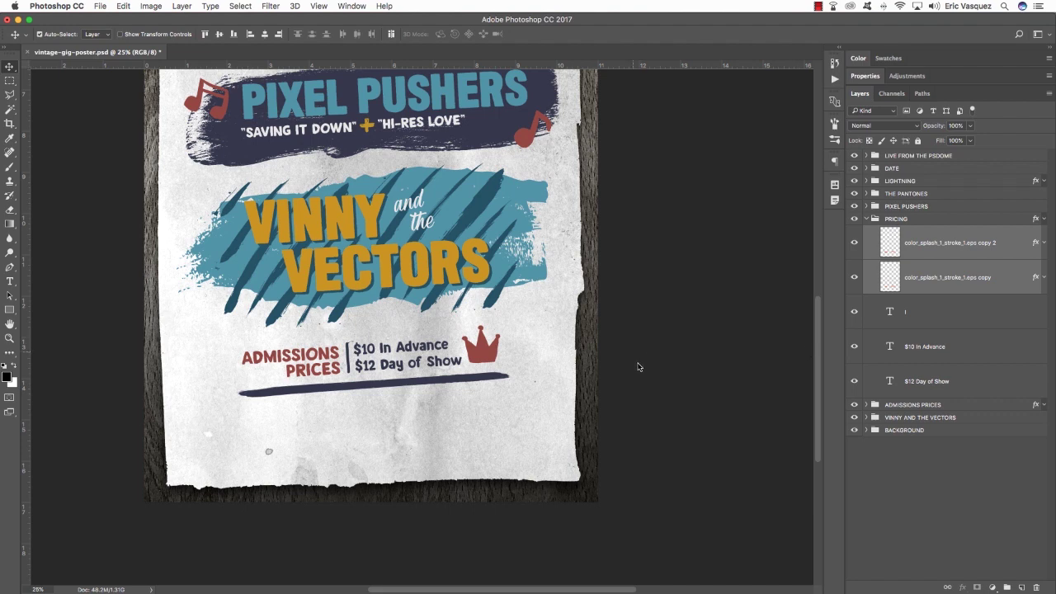
Widen the underline to about 108%, make it thinner, and collapse the PRICING group.
key(super+t)
drag(512, 384, 532, 384)
drag(384, 397, 386, 391)
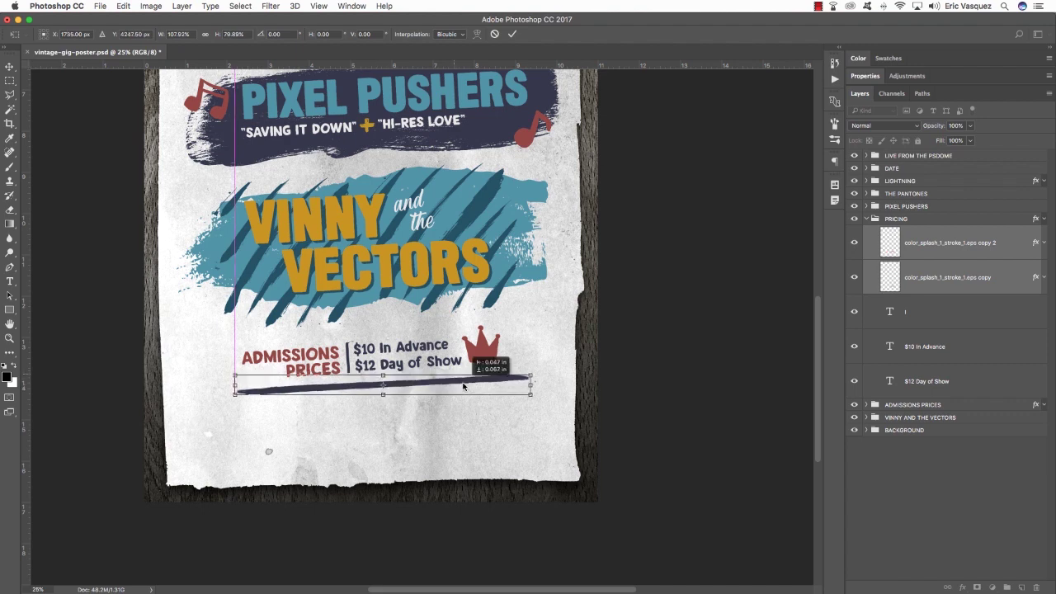
key(Return)
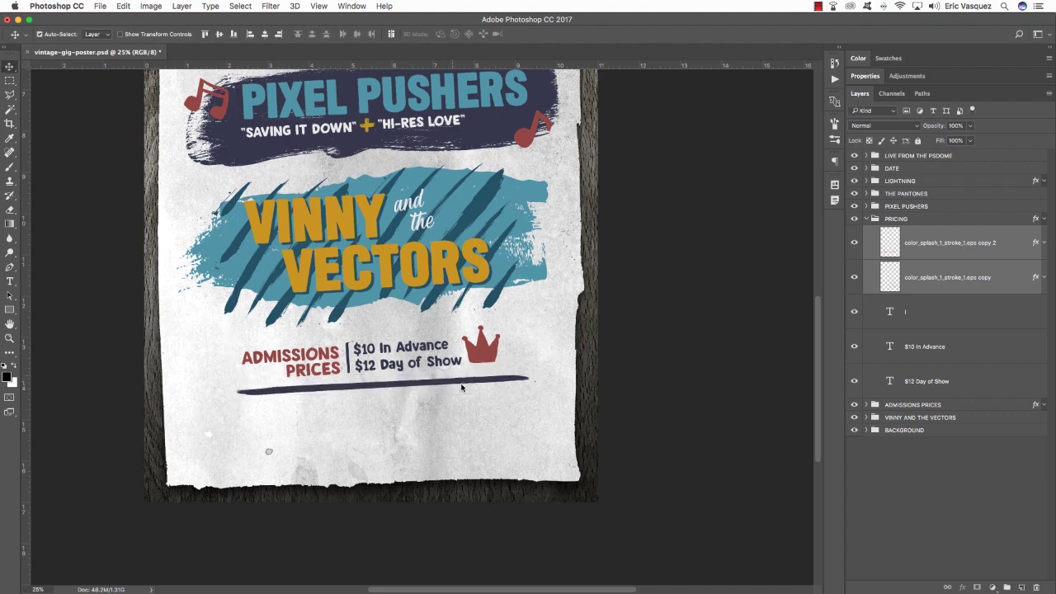
click(865, 218)
drag(608, 224, 611, 303)
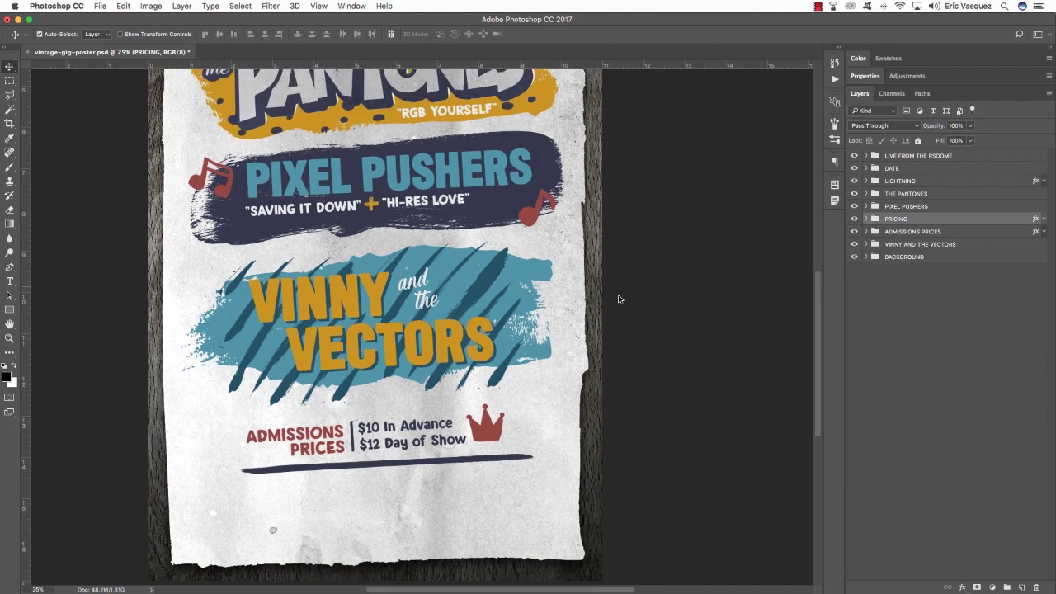
On a new layer, add 'BROUGHT TO YOU BY' below the underline at 18.72 pt.
key(super+shift+alt+n)
key(t)
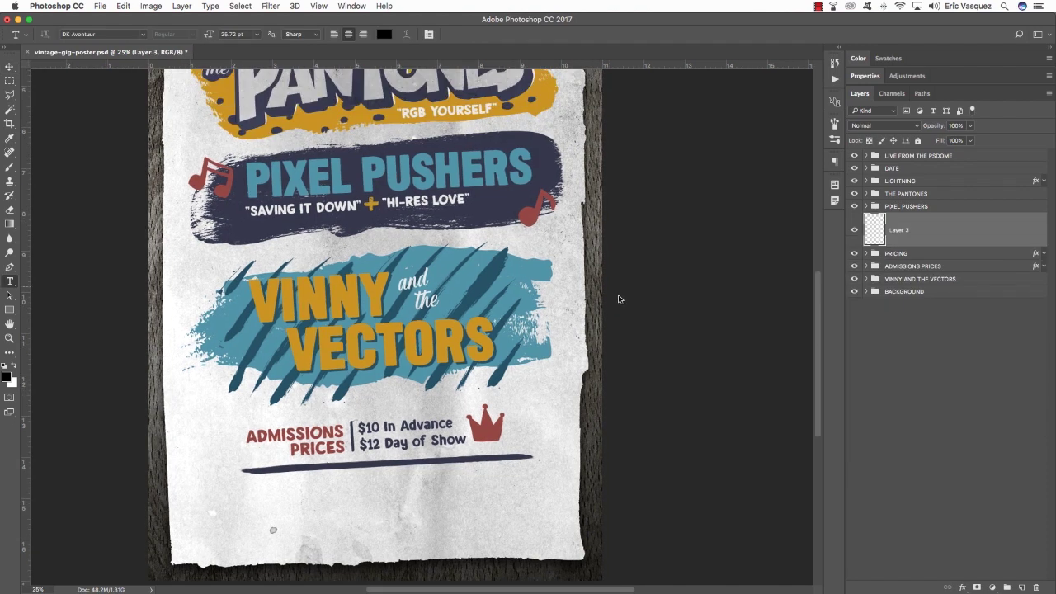
click(320, 492)
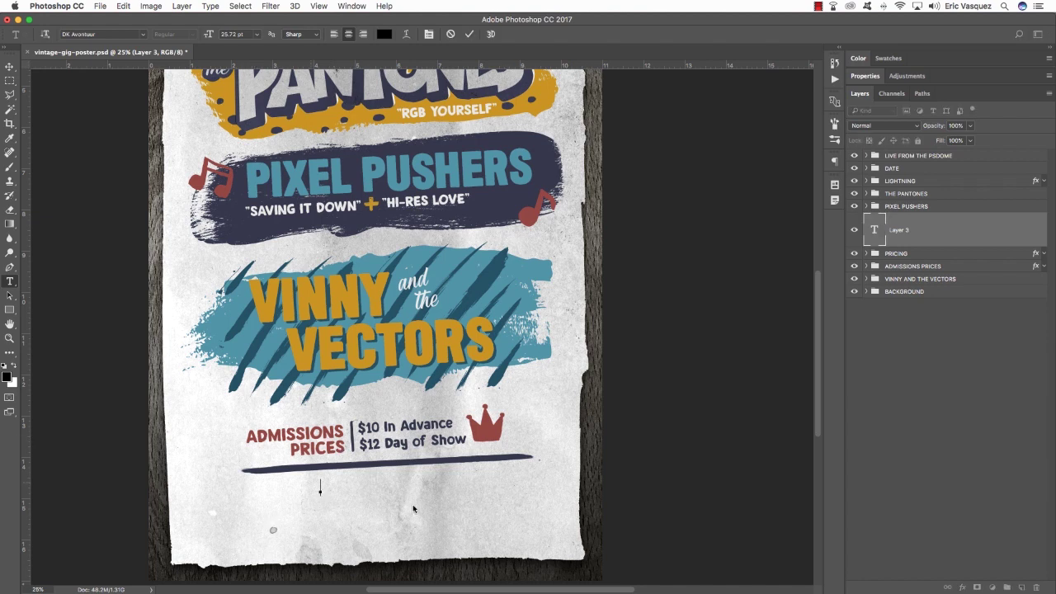
text(BROUGHT T)
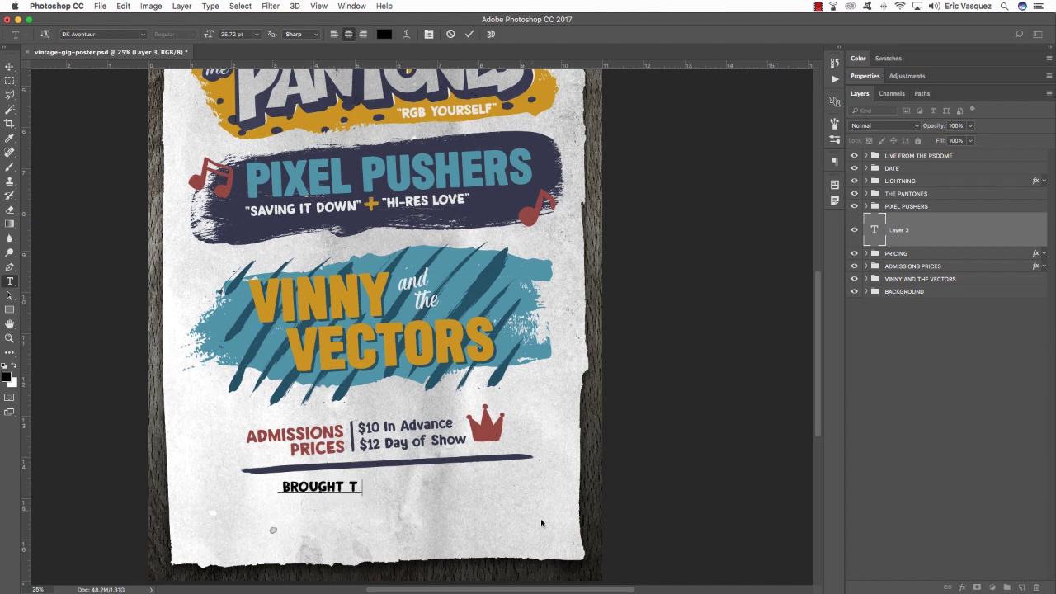
text(O YOU BY)
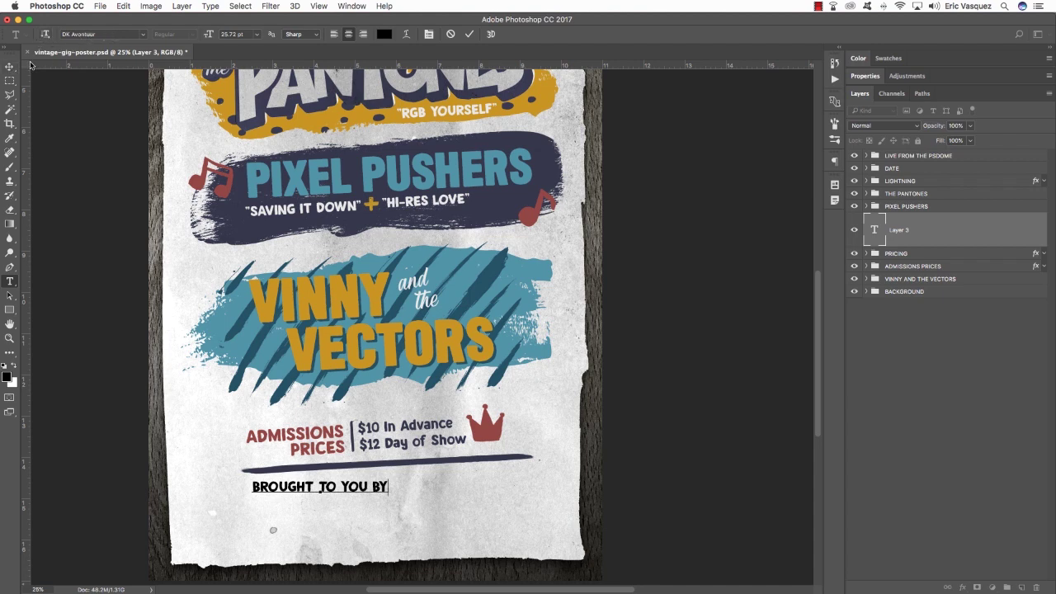
key(super+a)
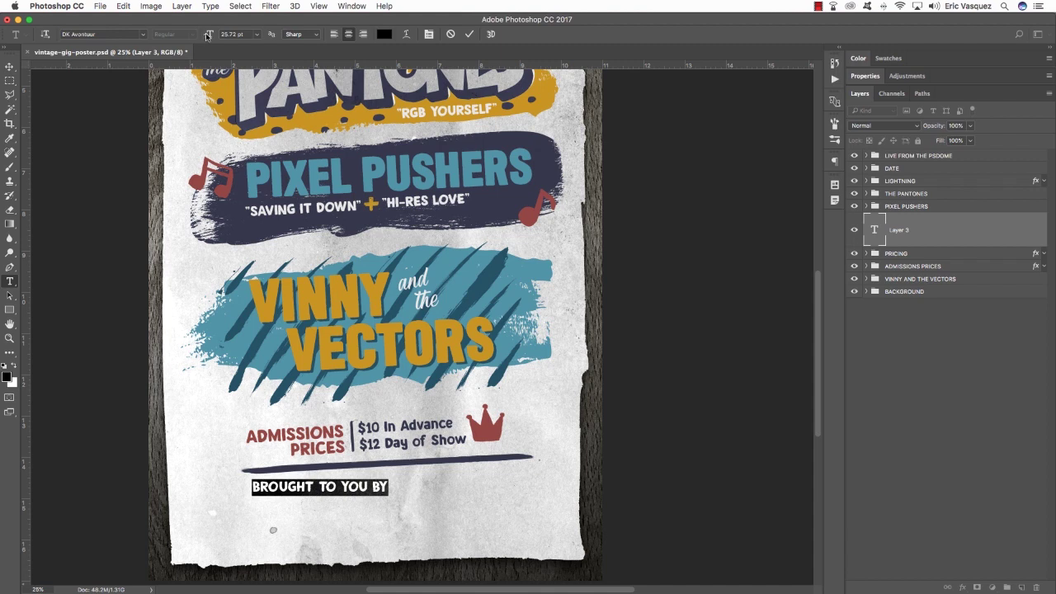
drag(208, 36, 210, 37)
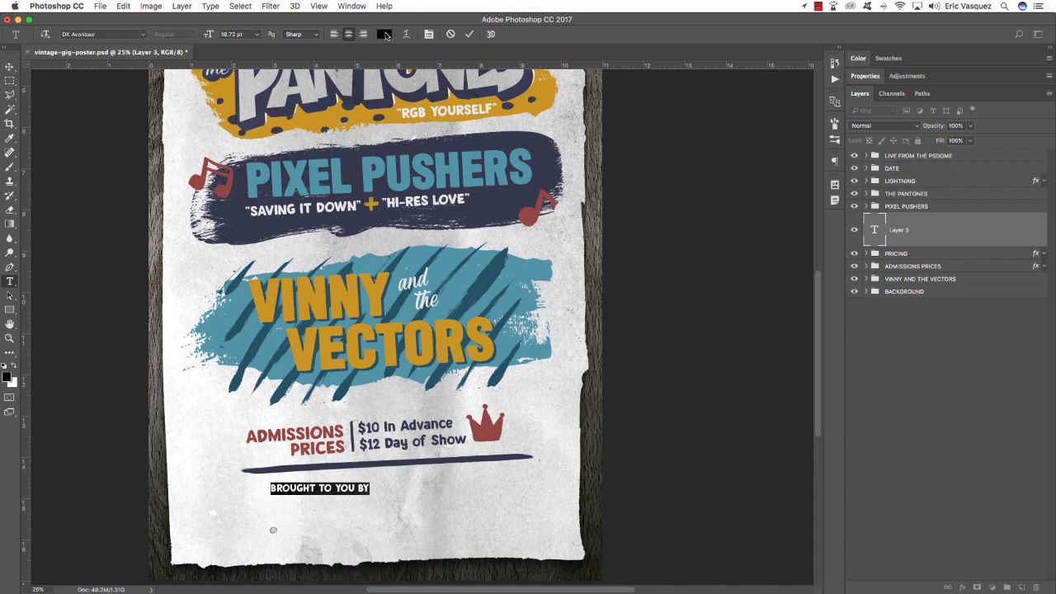
Colour the BROUGHT TO YOU BY text reddish-brown #954642 and commit it.
click(383, 34)
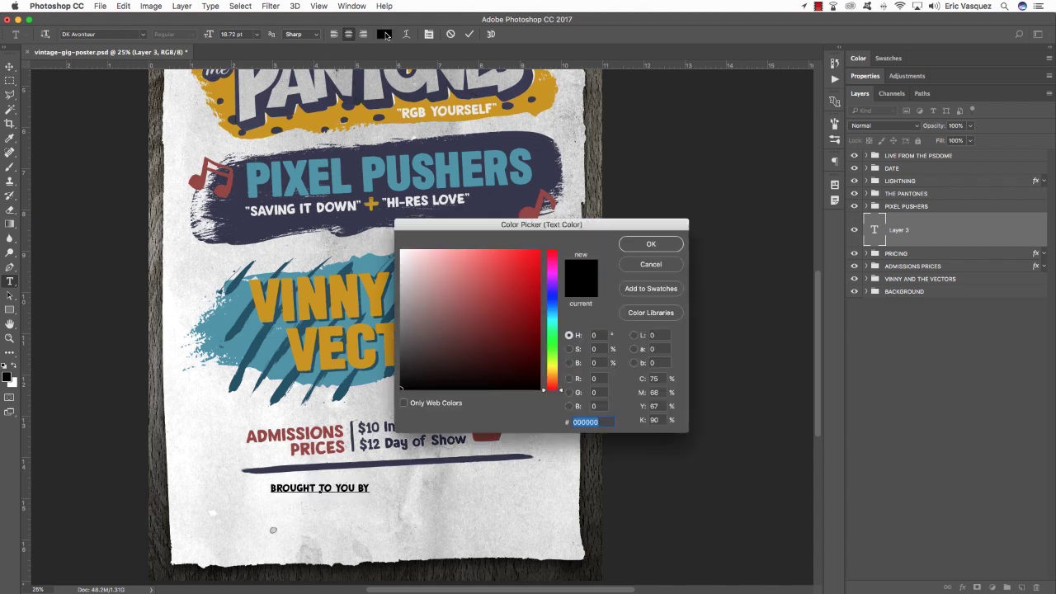
text(954642)
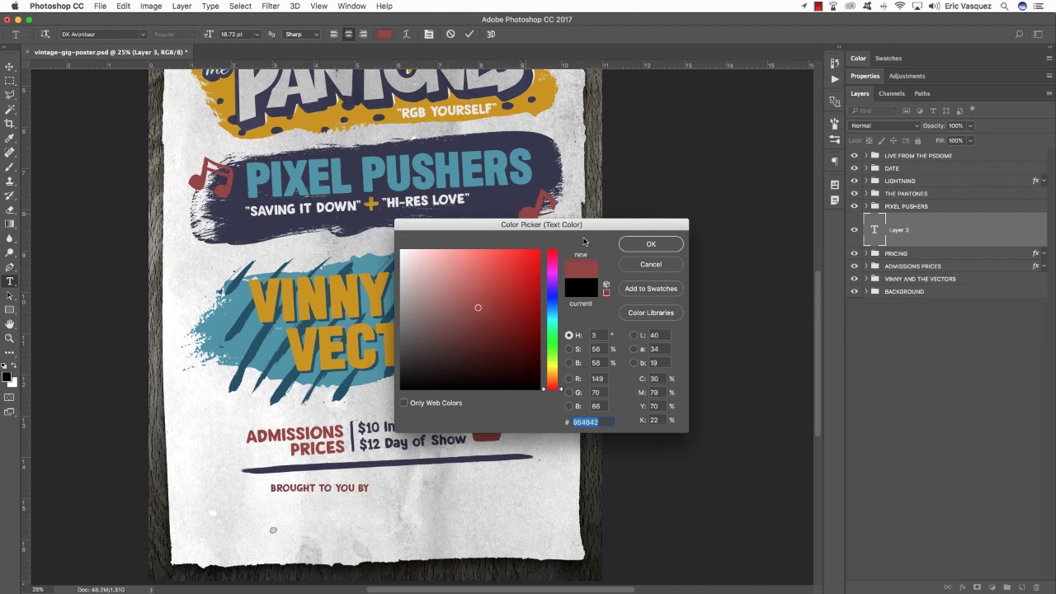
click(650, 244)
click(10, 66)
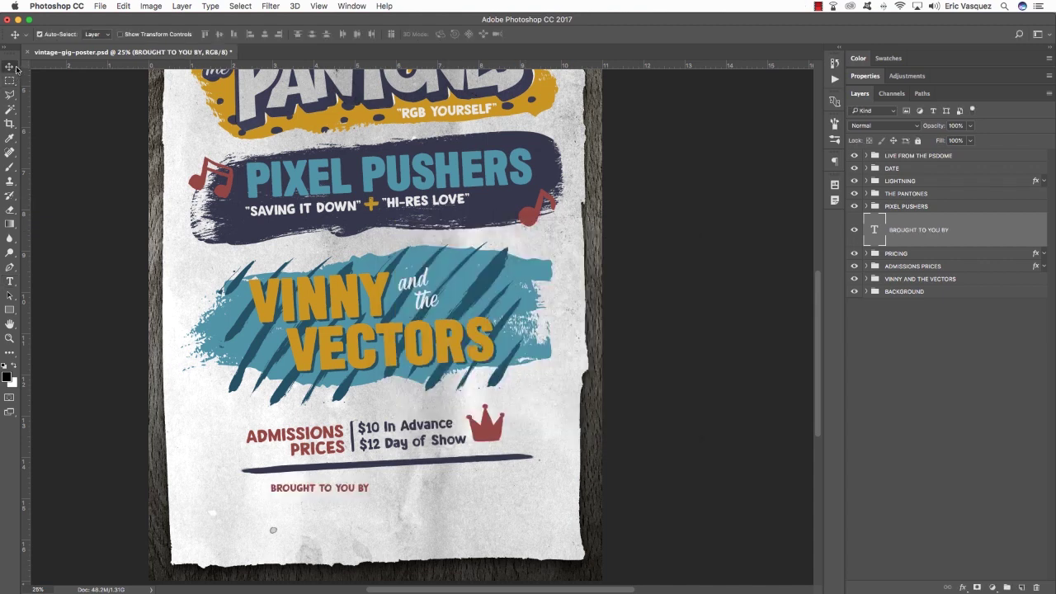
Tilt the line about -2° and centre it under the pricing underline.
key(super+t)
drag(430, 490, 432, 482)
drag(354, 489, 394, 485)
key(Return)
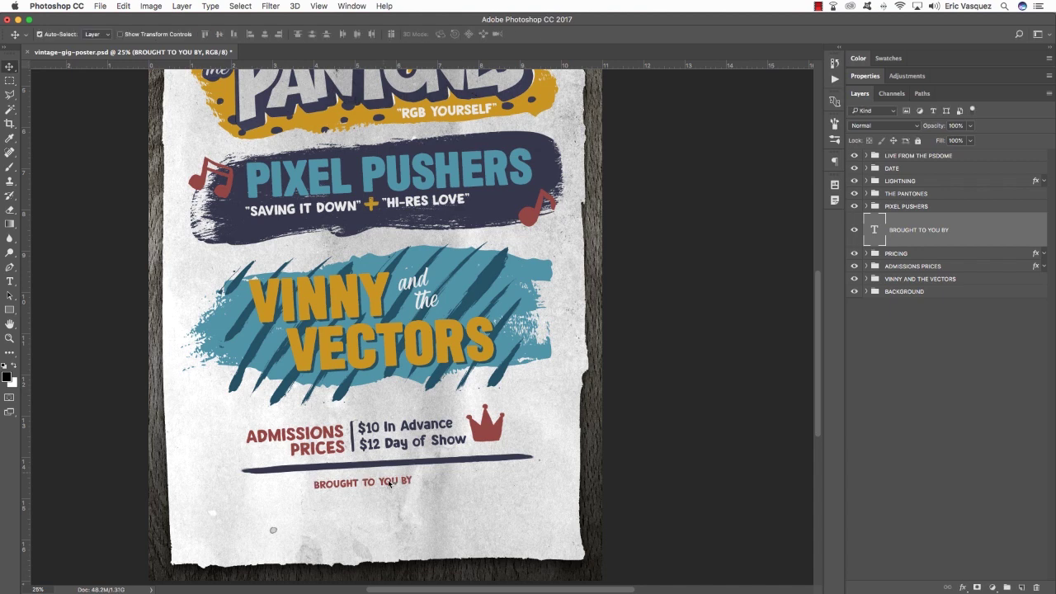
Recolour the BROUGHT TO YOU BY line with navy sampled from the underline stripe.
double_click(387, 485)
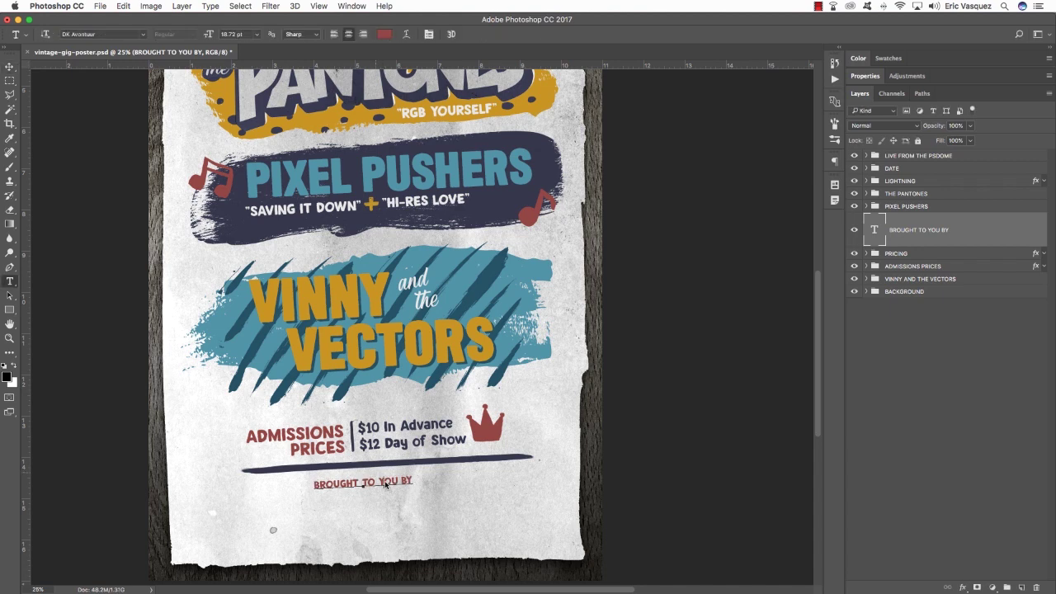
click(383, 34)
click(517, 145)
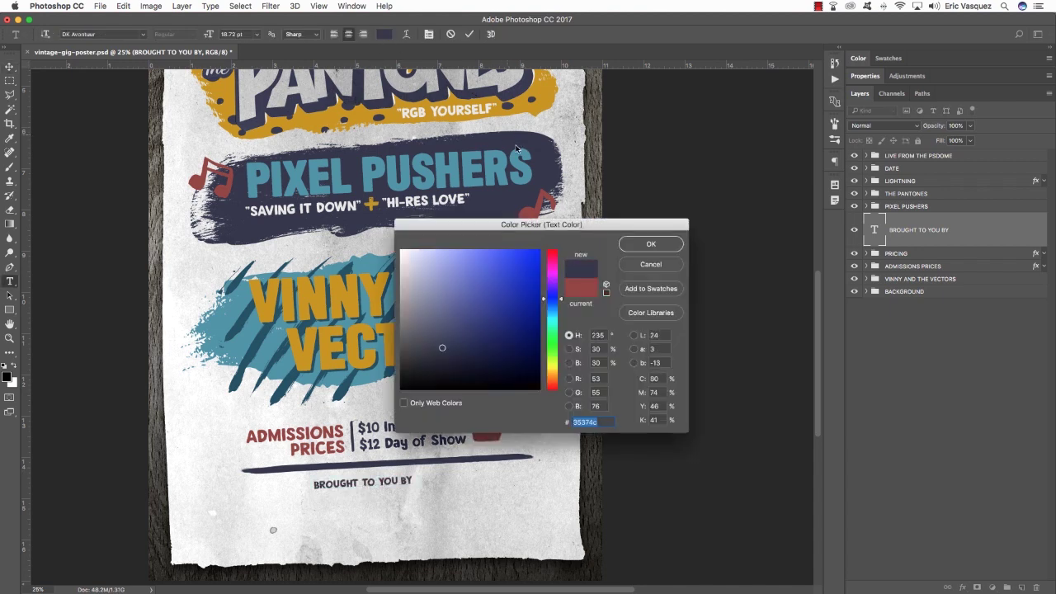
click(635, 246)
click(10, 67)
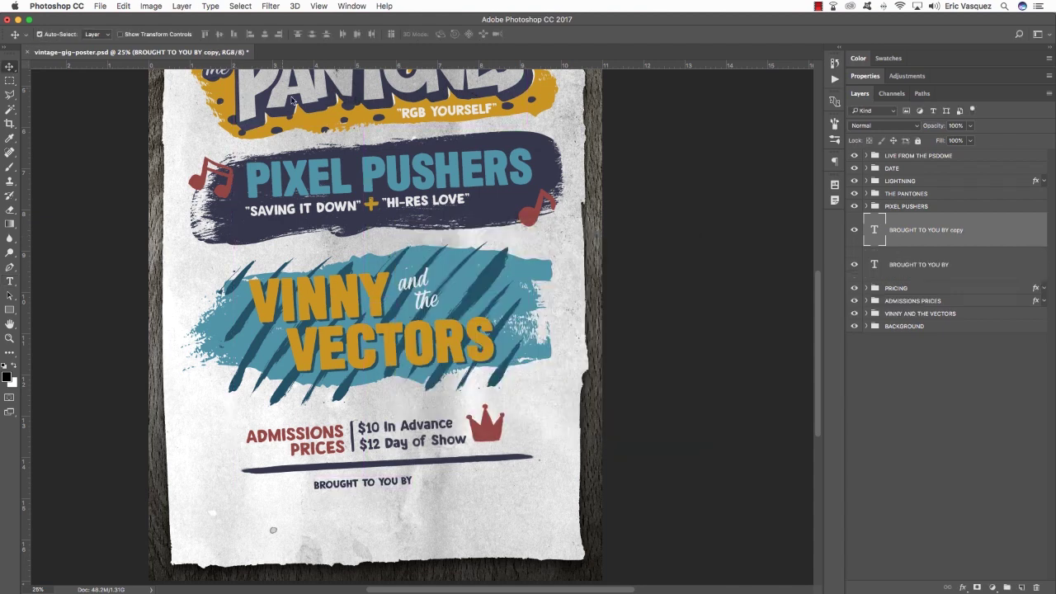
Duplicate the line below itself and replace its text with the Design Cuts and designer credit.
key(super+j)
key(shift+Down)
key(shift+Down)
key(shift+Down)
key(shift+Down)
key(shift+Down)
key(shift+Down)
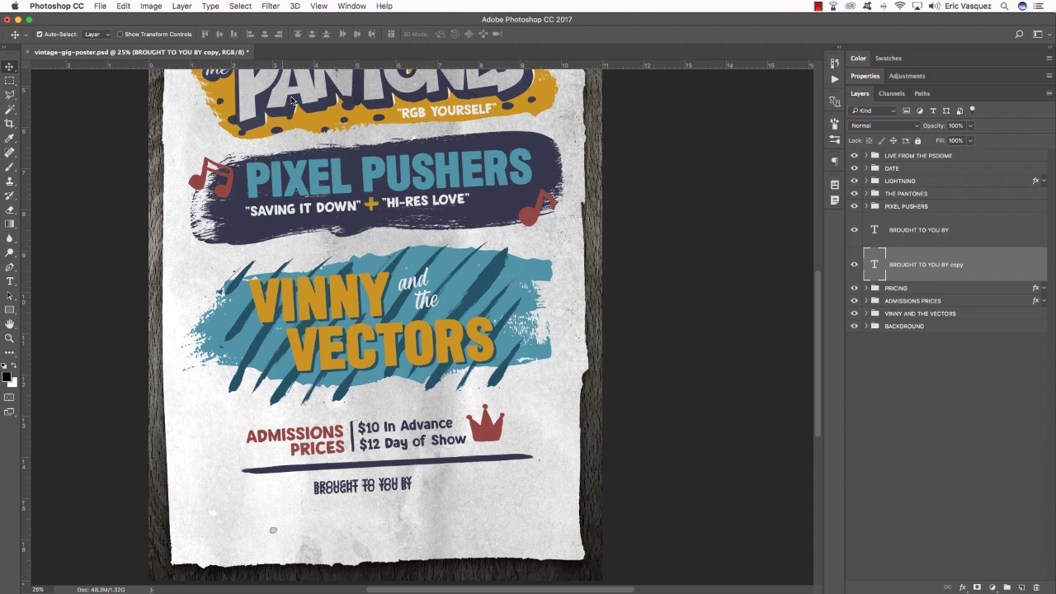
scroll(292, 100, right, 2)
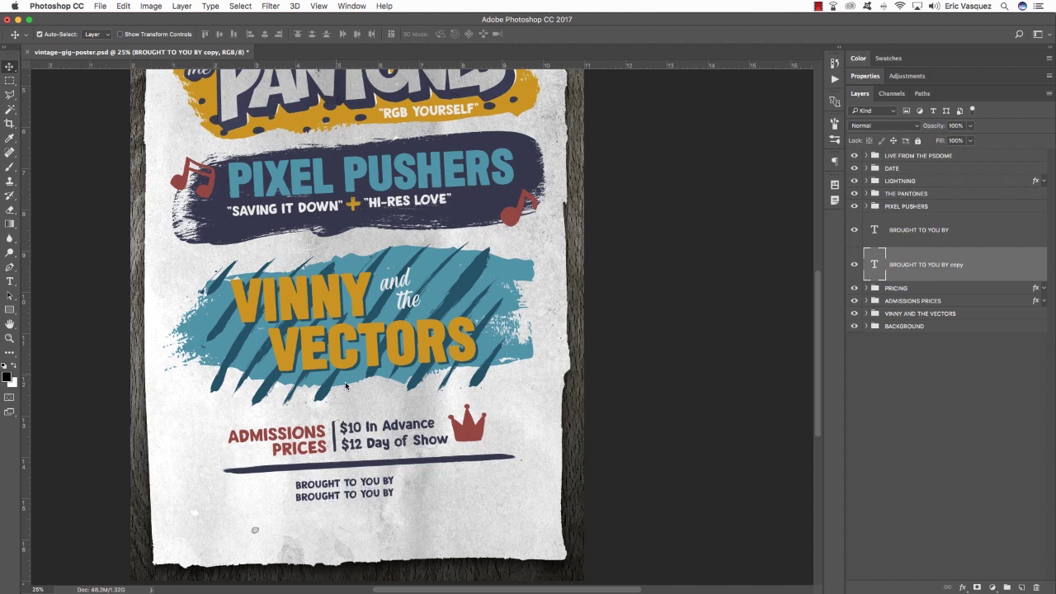
key(t)
triple_click(381, 497)
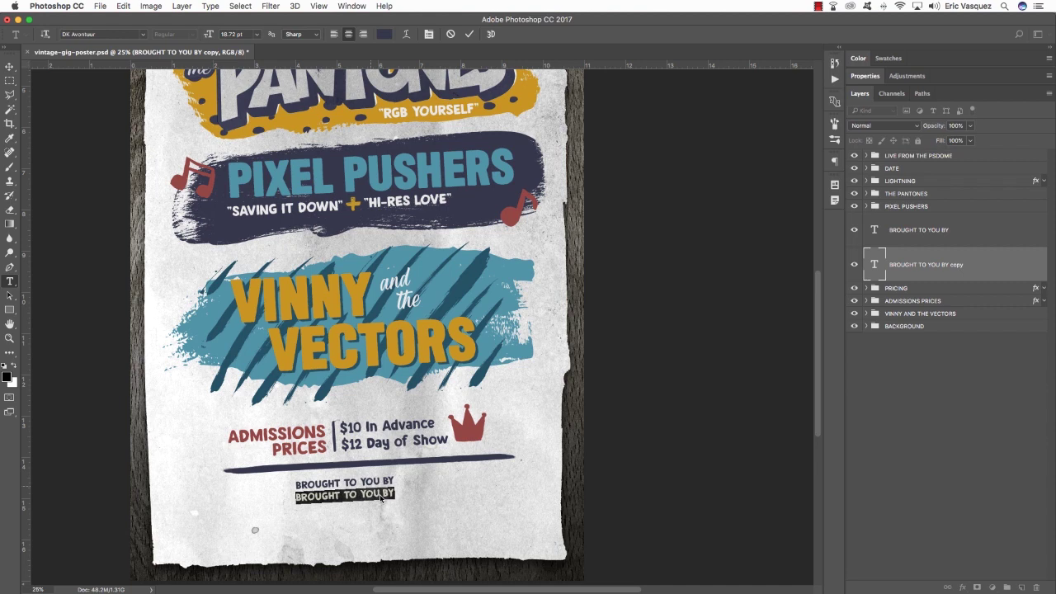
text(DESIGN CUTS &)
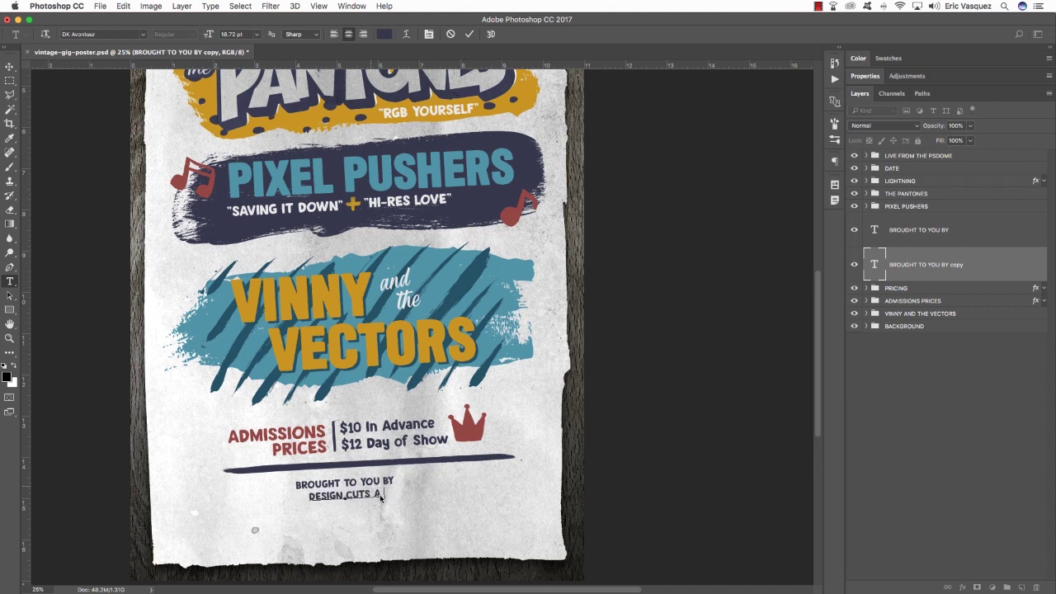
text(ND ERIC VASQUE)
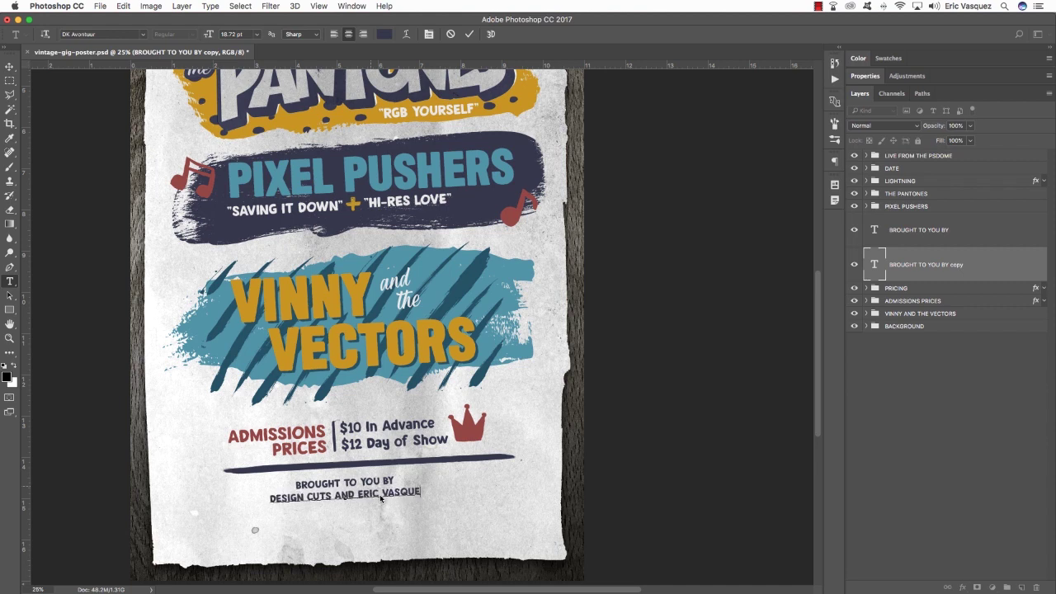
text(Z)
Set the credit line to the Long Haired Freaky People font at about 32.72 pt.
triple_click(408, 497)
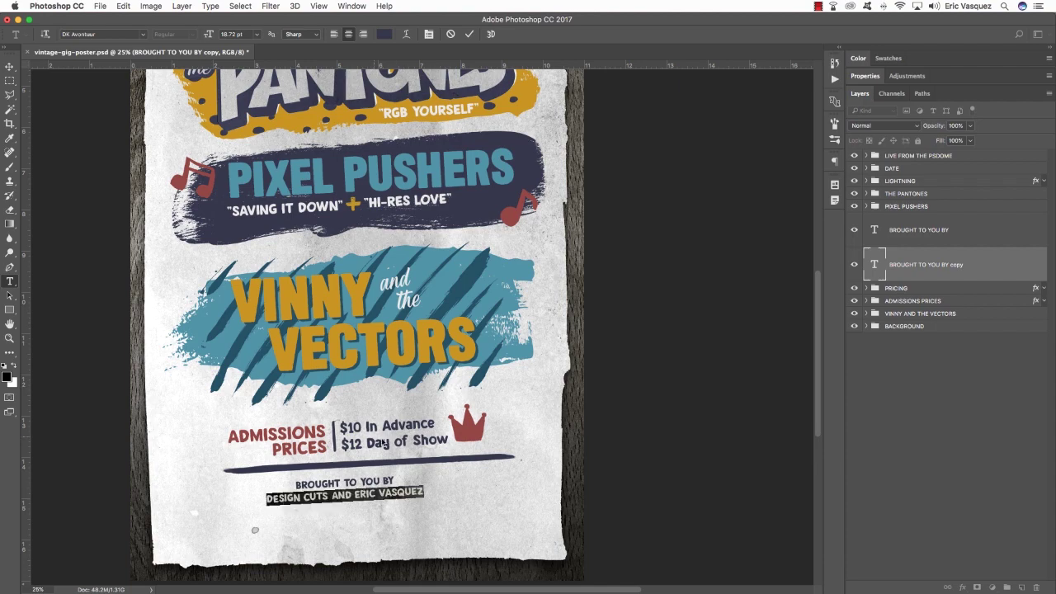
click(120, 33)
text(long haire)
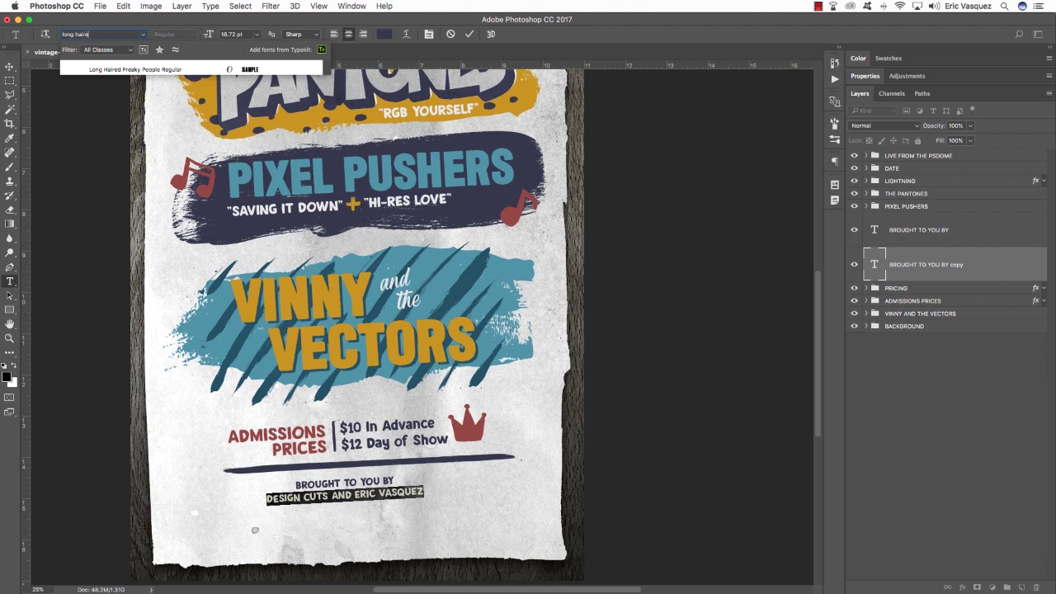
key(Return)
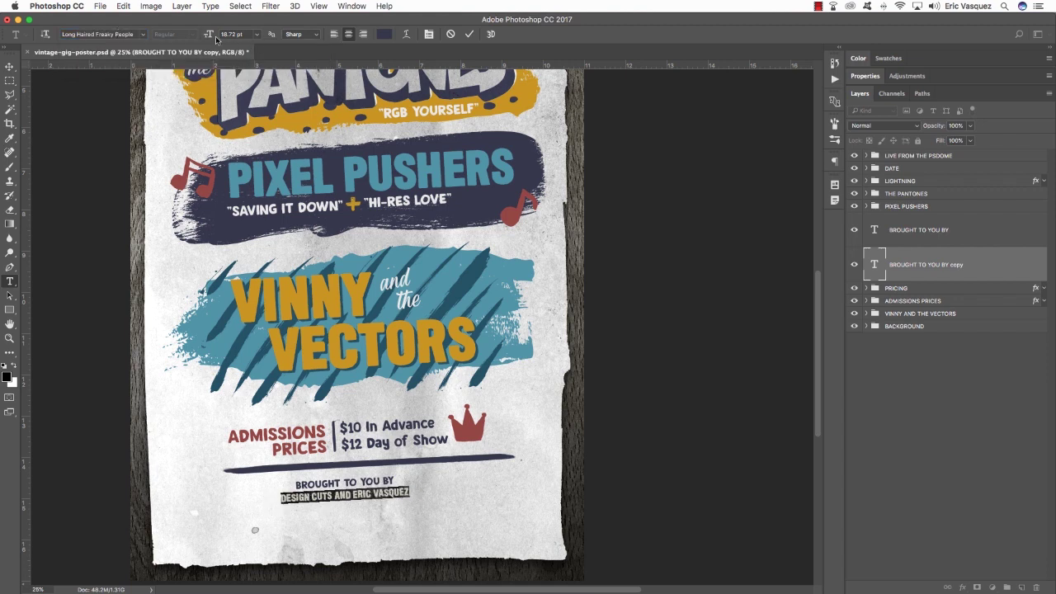
drag(216, 39, 214, 37)
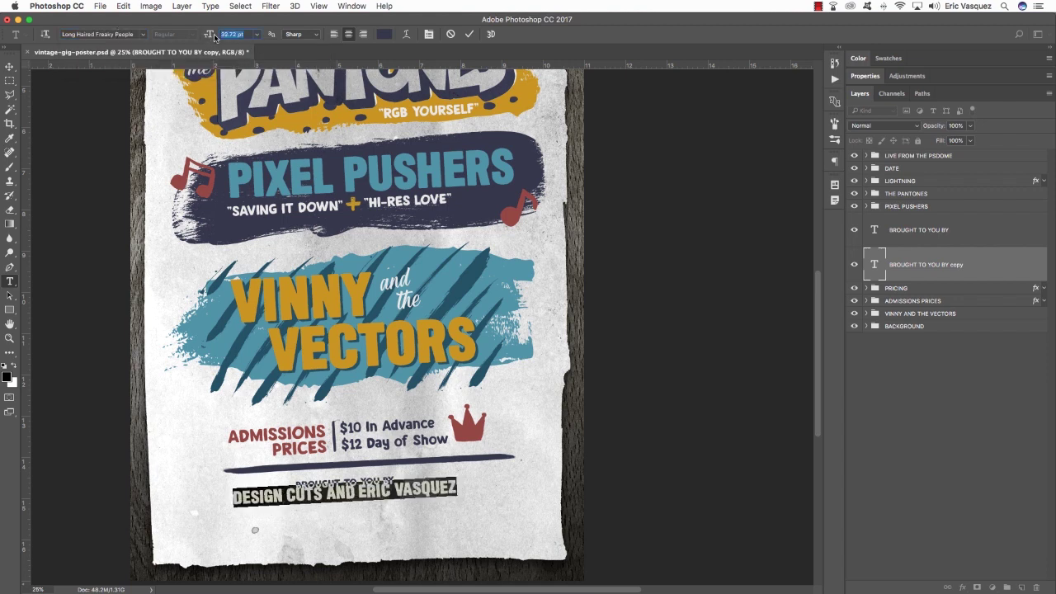
Colour the credit line red sampled from the music note and nudge it right and up.
click(384, 34)
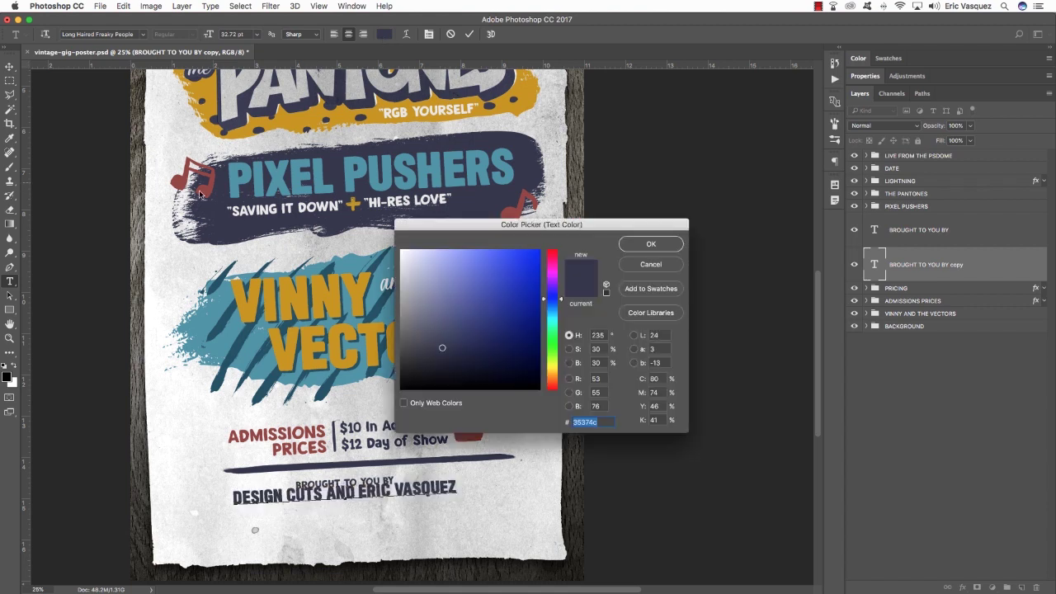
click(201, 194)
click(658, 246)
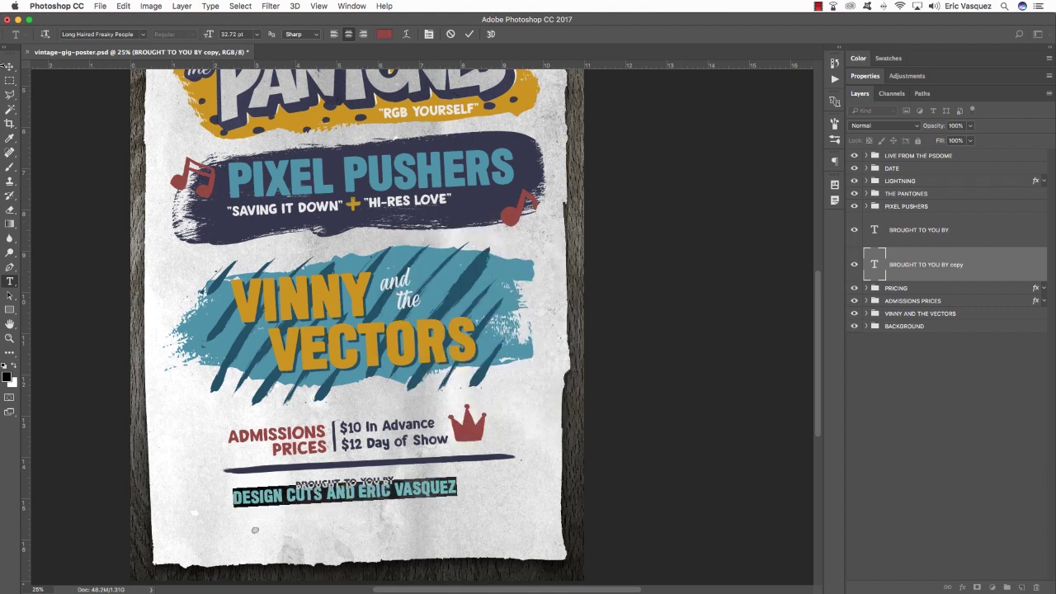
click(10, 66)
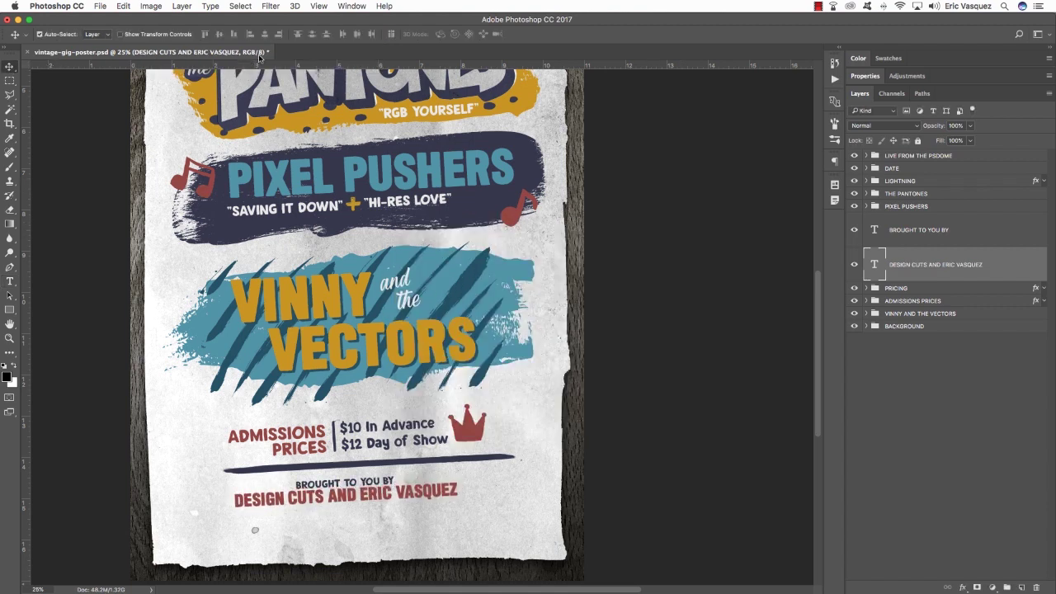
key(shift+Right)
key(shift+Right)
key(shift+Right)
key(shift+Right)
key(shift+Right)
key(shift+Right)
key(shift+Right)
key(shift+Right)
key(shift+Right)
key(shift+Right)
key(shift+Right)
key(shift+Right)
key(shift+Right)
key(shift+Right)
key(shift+Right)
key(shift+Right)
key(shift+Right)
key(shift+Right)
key(shift+Right)
key(shift+Right)
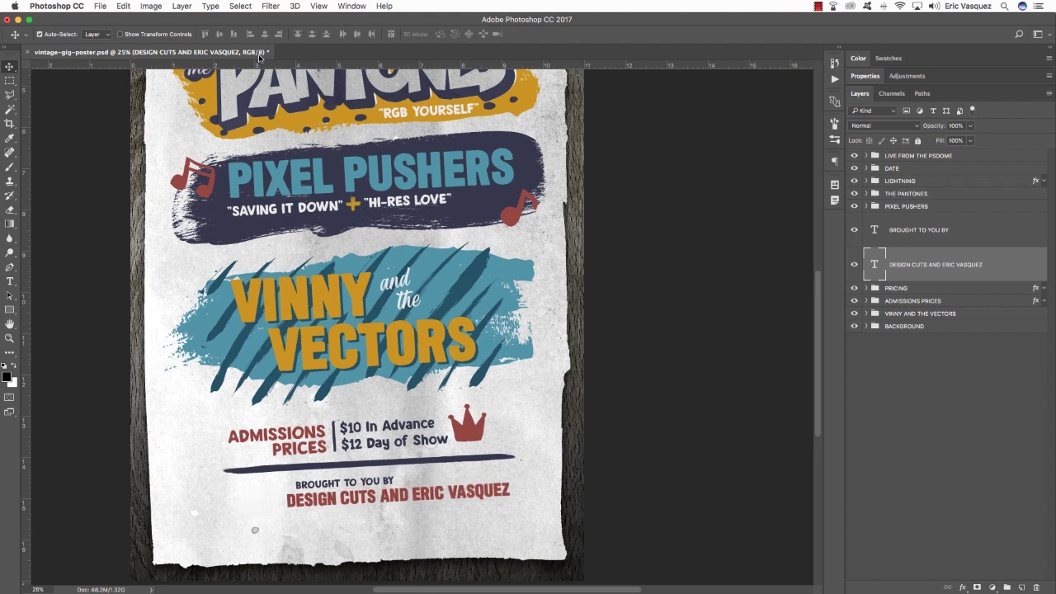
key(shift+Right)
key(shift+Right)
key(shift+Right)
key(shift+Right)
key(shift+Up)
key(shift+Up)
key(shift+Up)
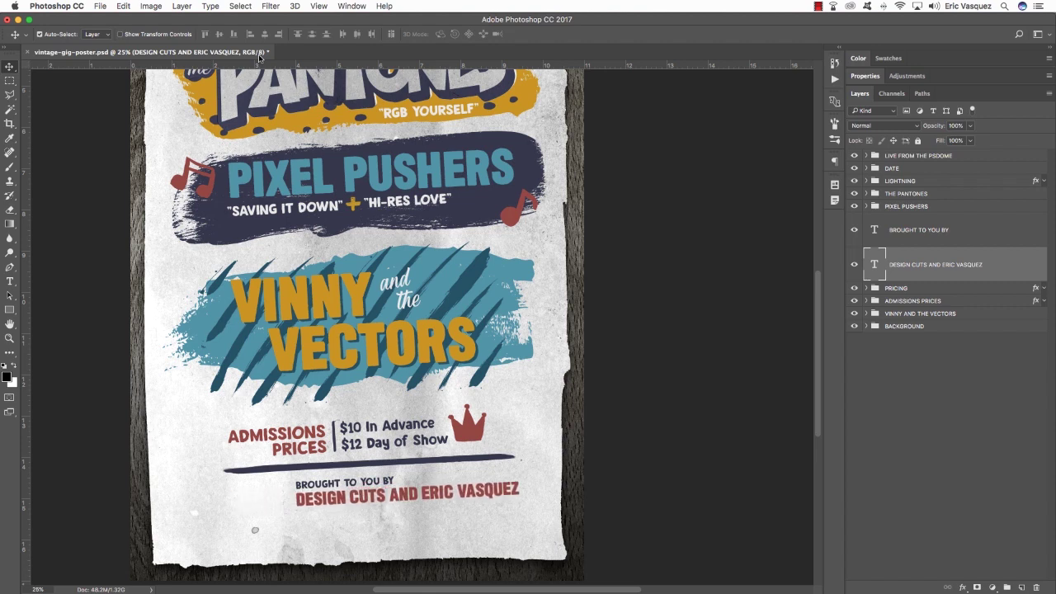
key(shift+Up)
key(shift+Up)
key(shift+Up)
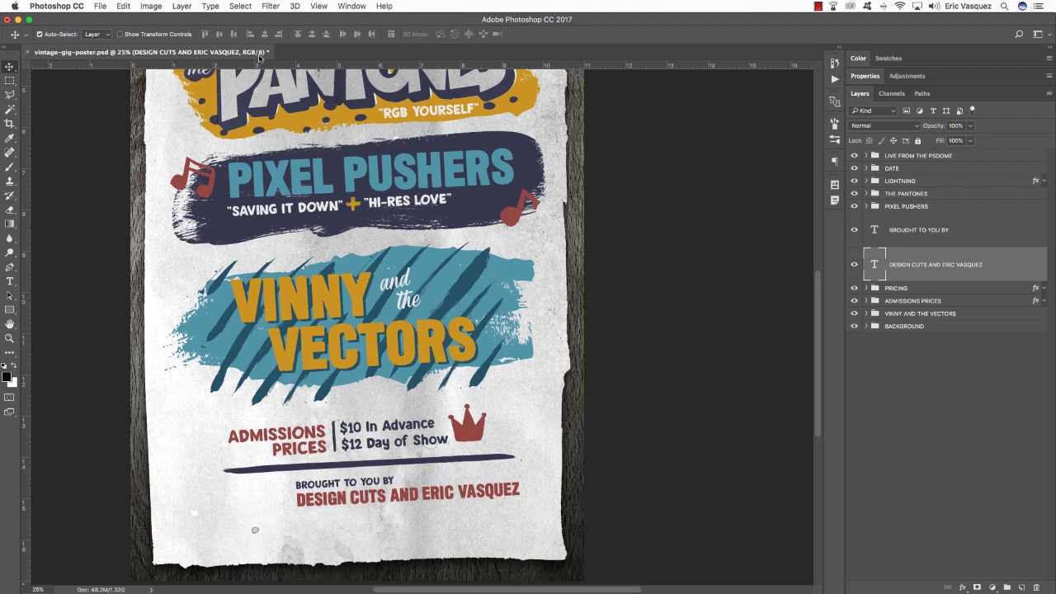
Shift both credit lines left and group them as BROUGHT TO YOU BY.
shift+click(957, 239)
key(shift+Left)
key(shift+Left)
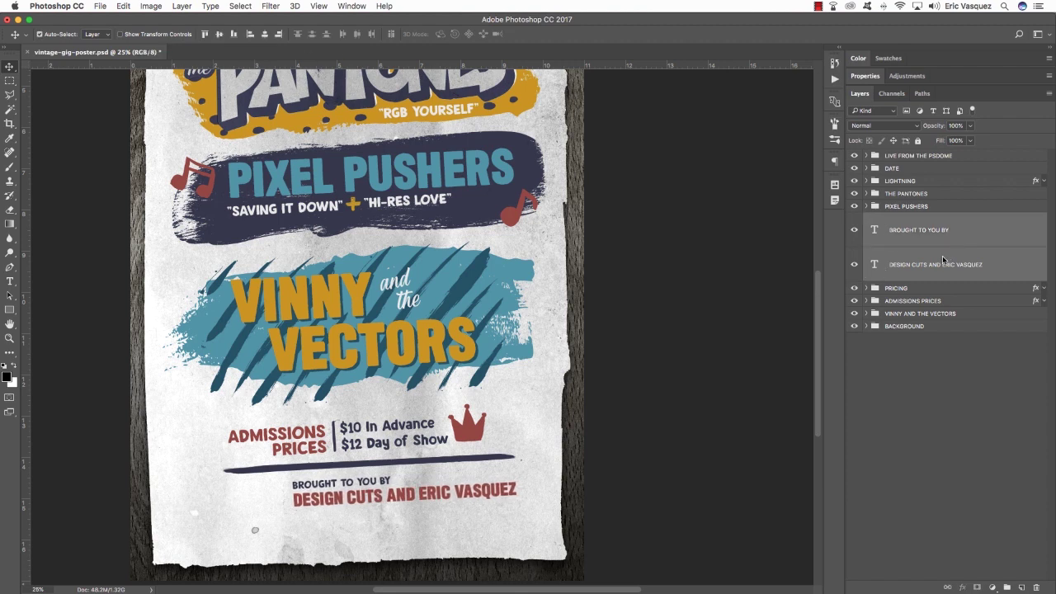
key(super+g)
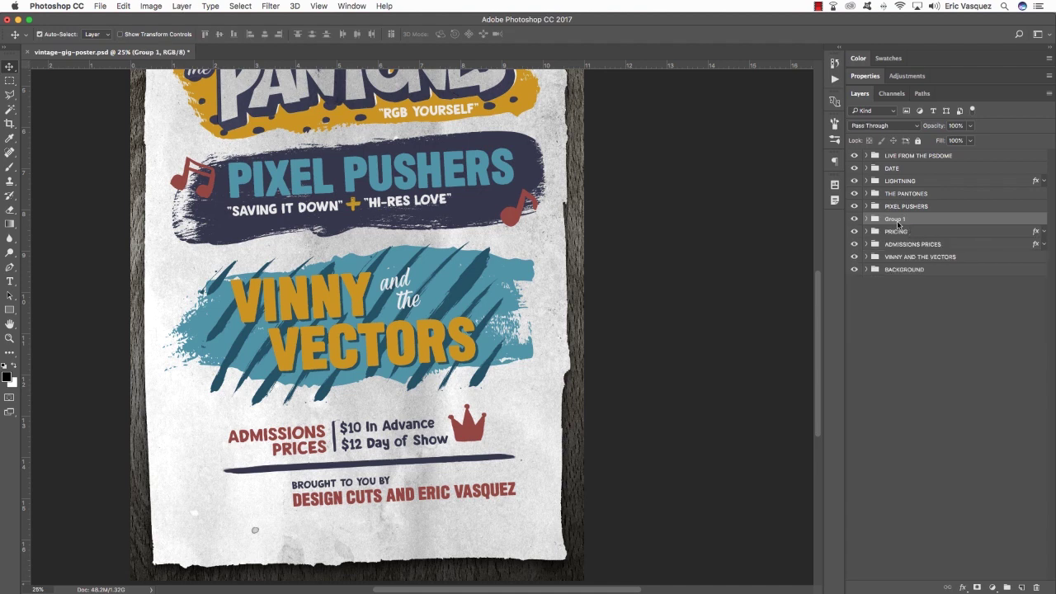
double_click(896, 219)
text(BROUGHT TO YOU BY)
key(Return)
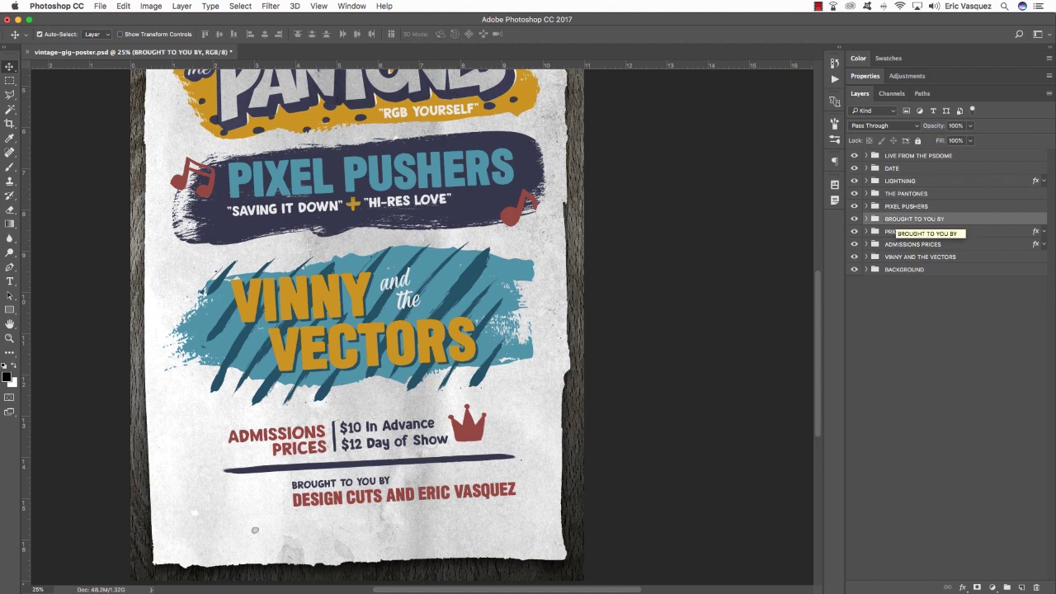
Move the BROUGHT TO YOU BY group below PRICING and VINNY AND THE VECTORS above it.
key(super+bracketleft)
key(super+bracketleft)
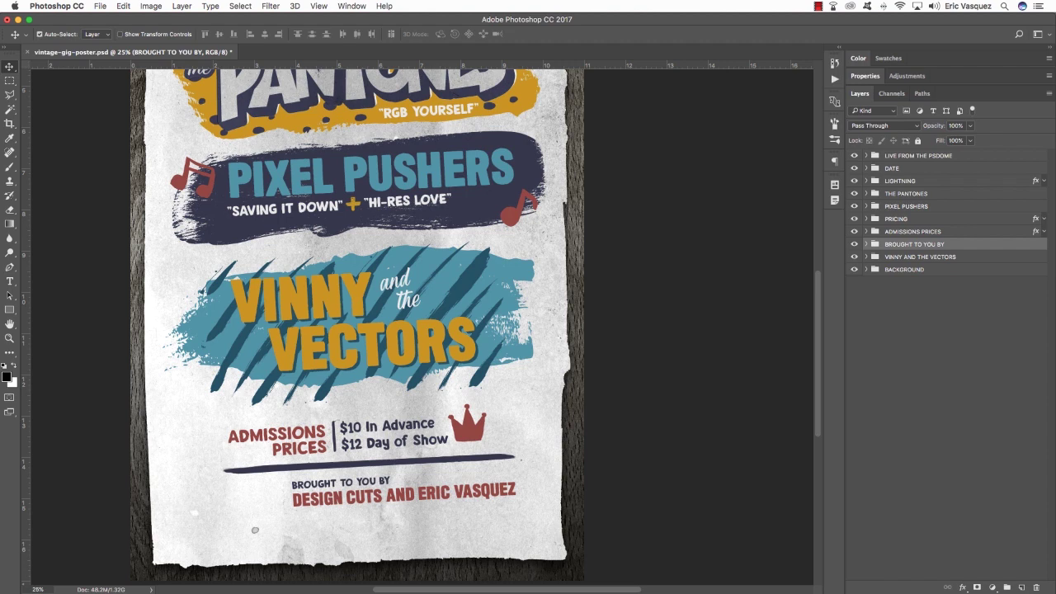
key(alt+bracketleft)
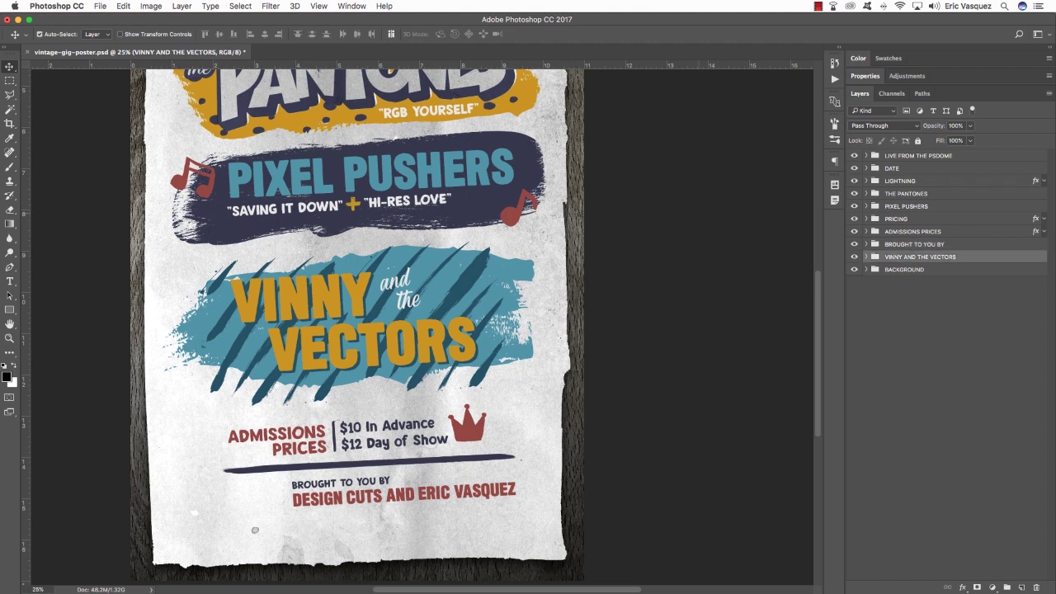
key(super+bracketright)
key(super+bracketright)
key(super+bracketright)
click(890, 232)
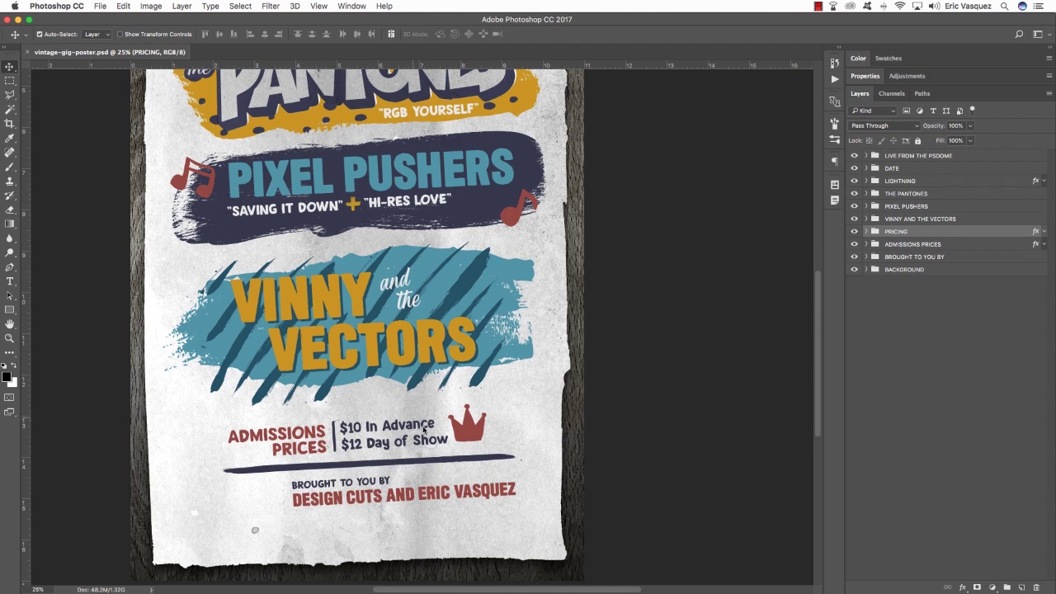
Duplicate the LIGHTNING group and move the copy below ADMISSIONS PRICES.
click(929, 180)
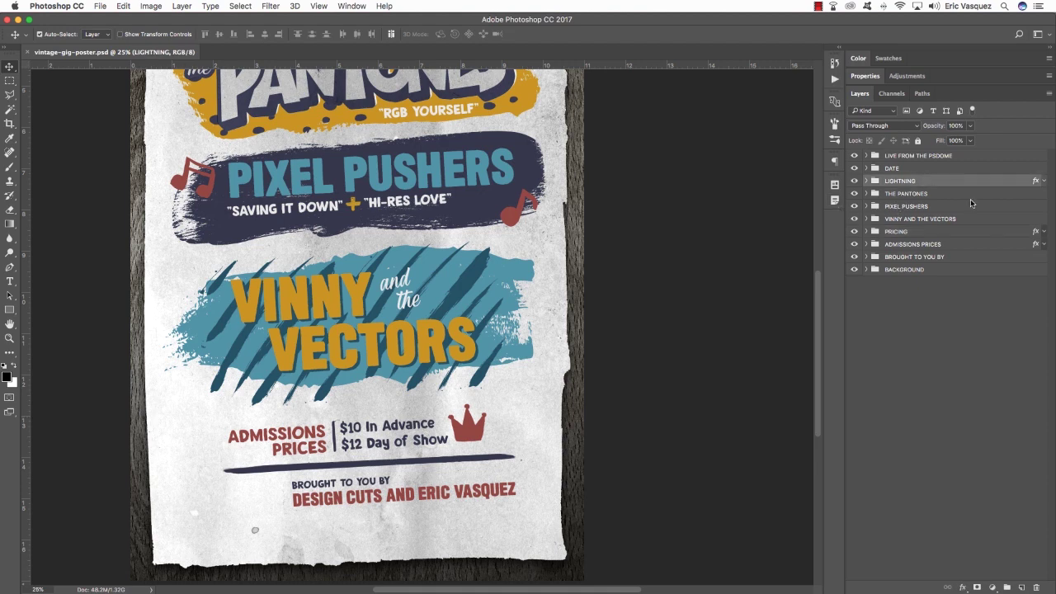
key(super+j)
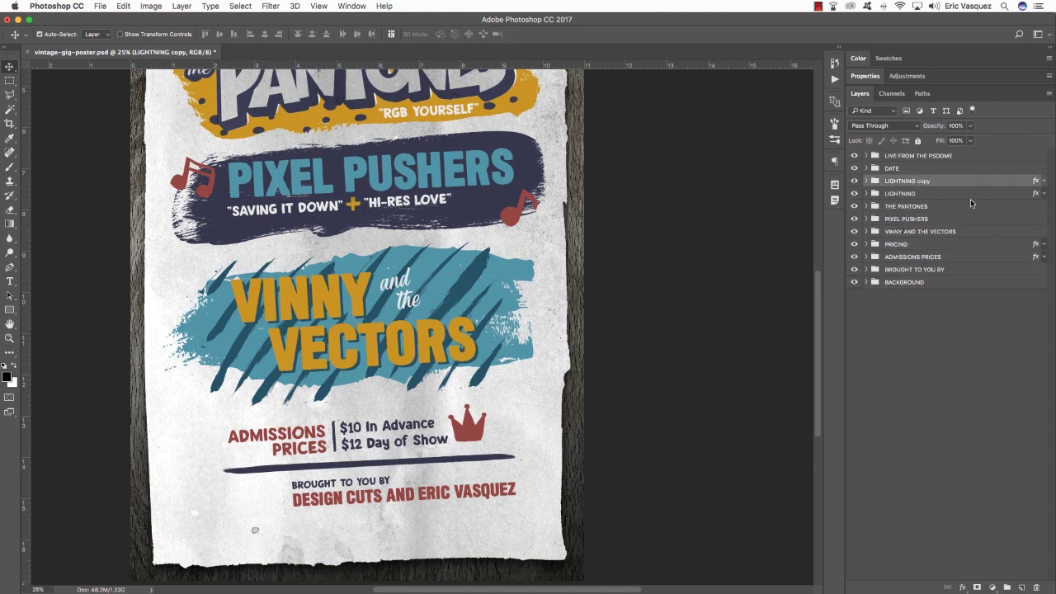
key(super+bracketleft)
key(super+bracketleft)
key(super+bracketleft)
key(super+bracketleft)
key(super+bracketleft)
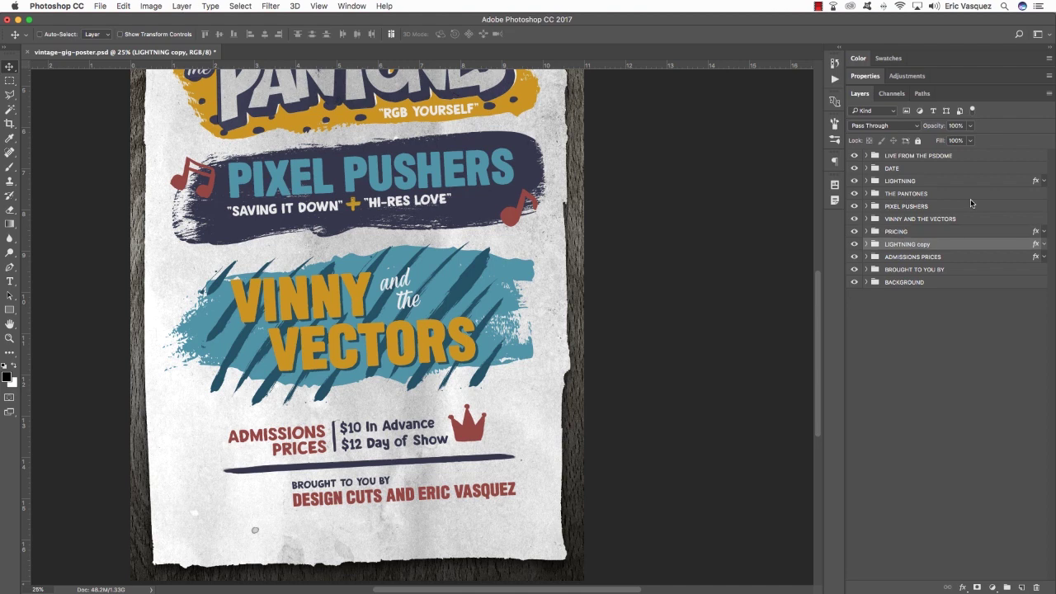
key(super+bracketright)
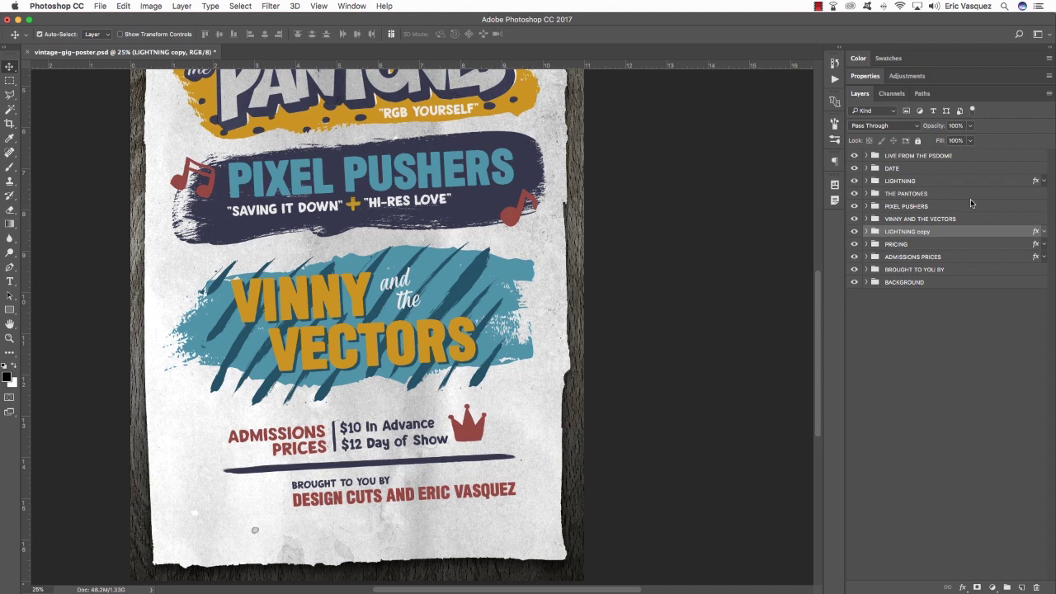
key(super+bracketleft)
key(super+bracketleft)
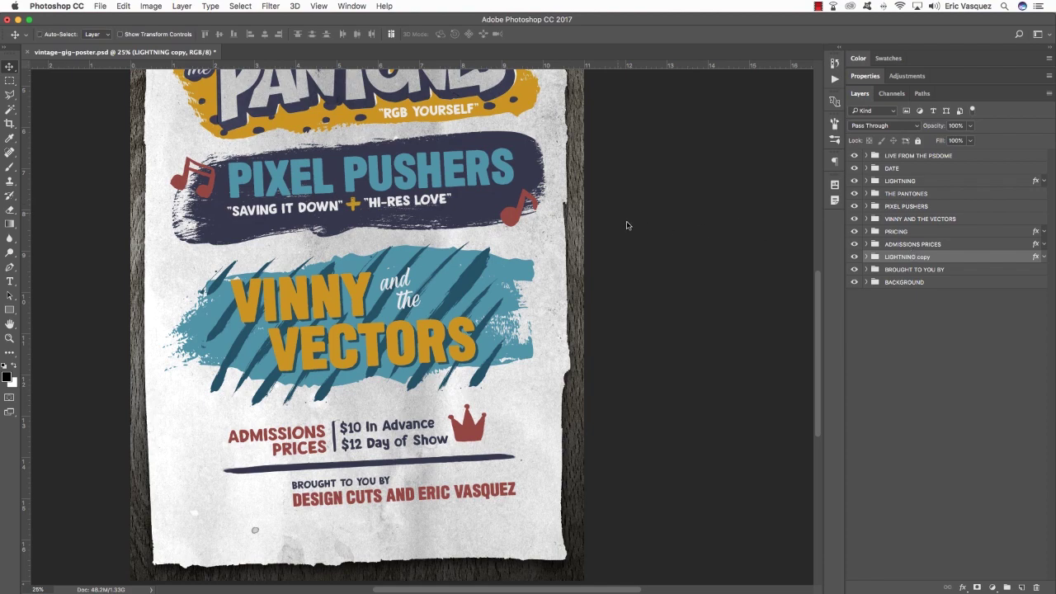
Move the copied lightning bolts down beside the credit lines.
key(super+t)
scroll(496, 165, up, 2)
scroll(495, 213, up, 4)
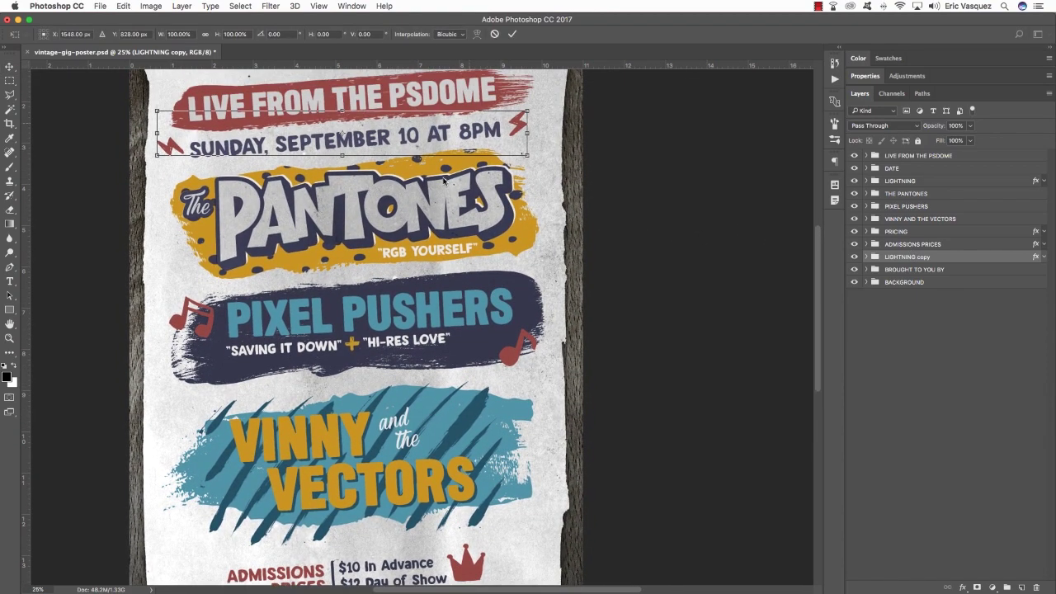
scroll(445, 182, left, 5)
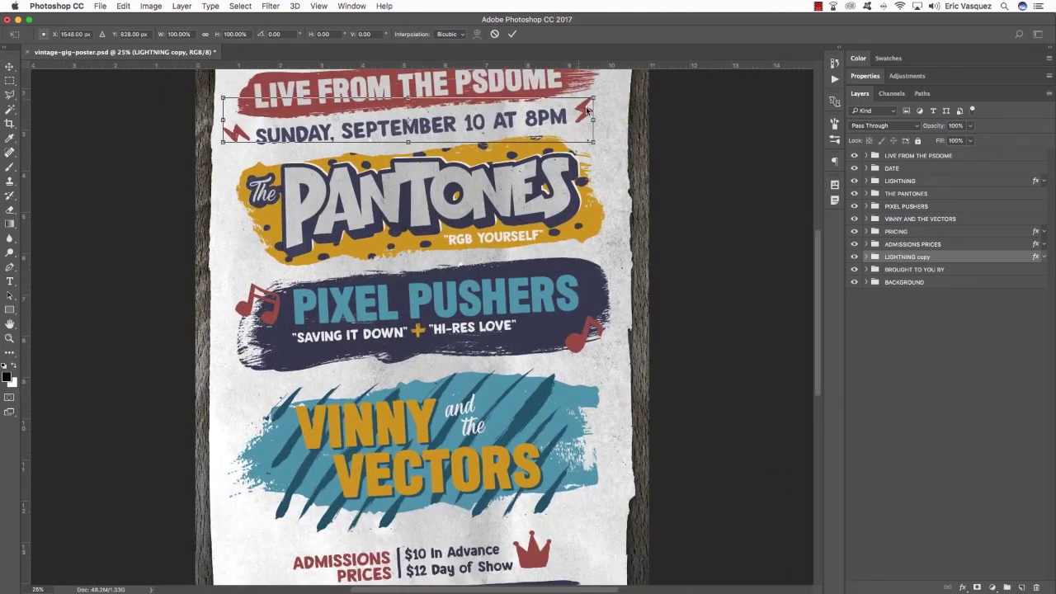
drag(586, 108, 588, 513)
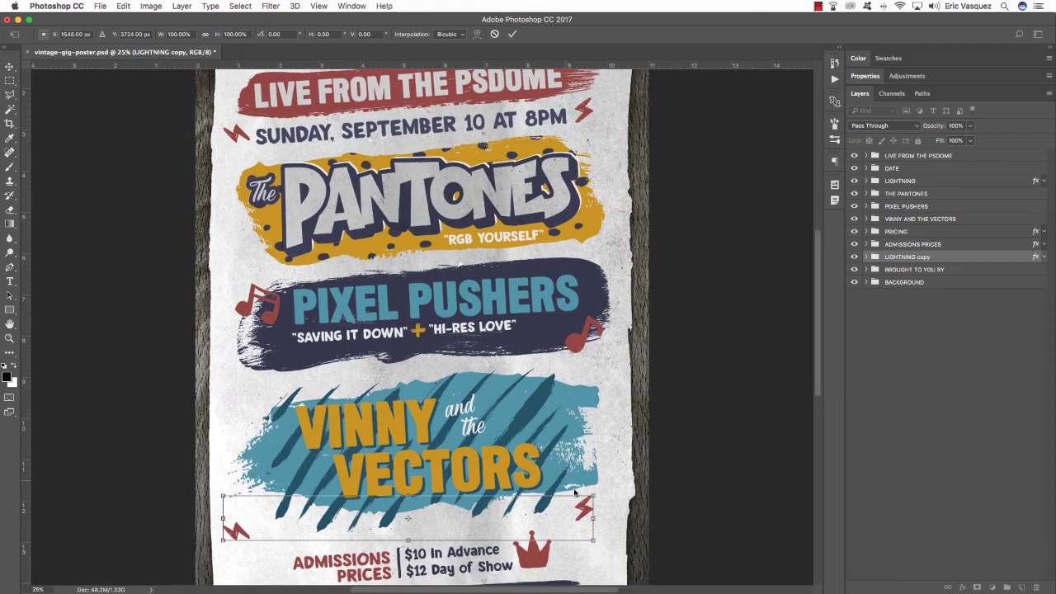
scroll(532, 273, down, 5)
drag(544, 296, 555, 382)
key(Return)
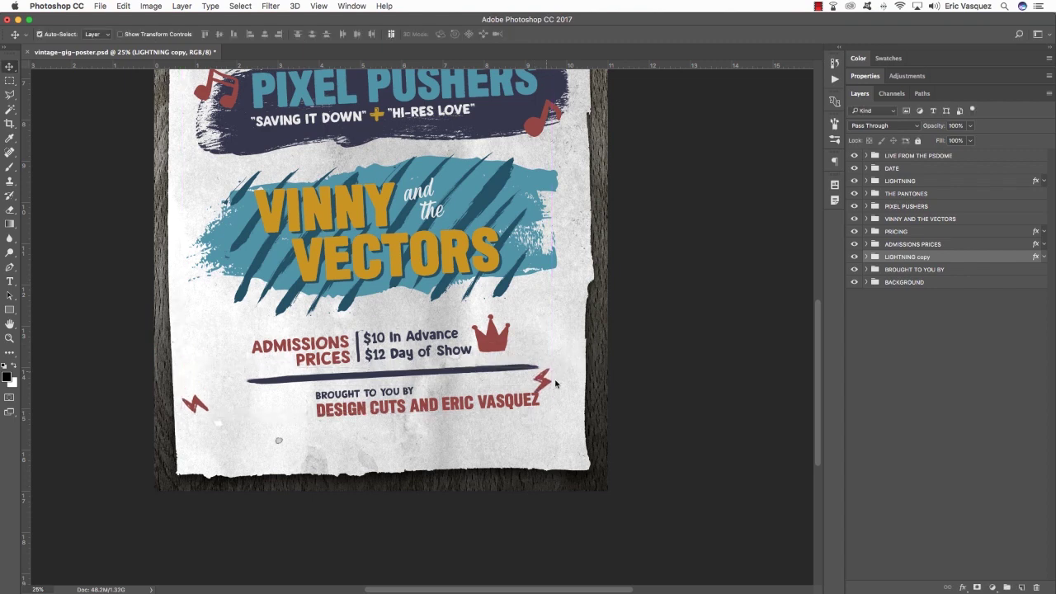
Rename the LIGHTNING copy group to LIGHTNING.
click(866, 257)
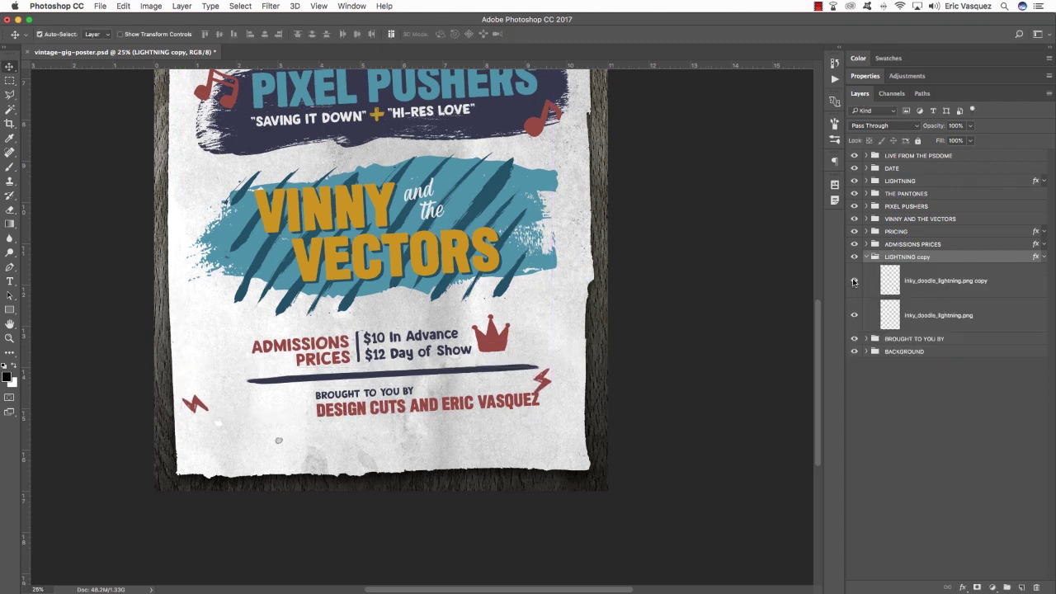
double_click(915, 256)
drag(915, 257, 1017, 253)
key(BackSpace)
key(Return)
Move the right-hand bolt beside the credit name line.
click(938, 276)
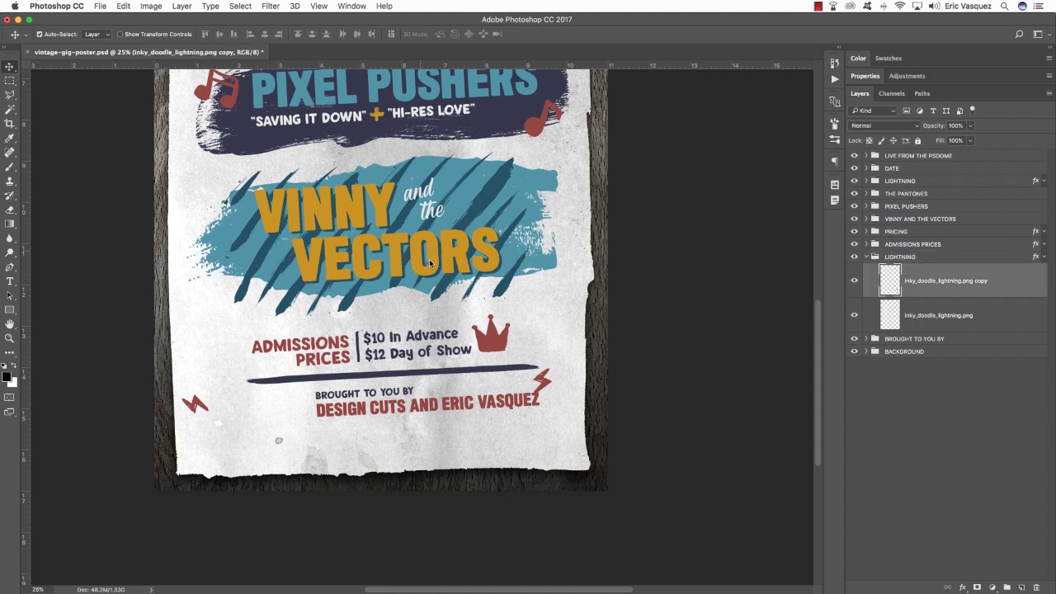
key(super+t)
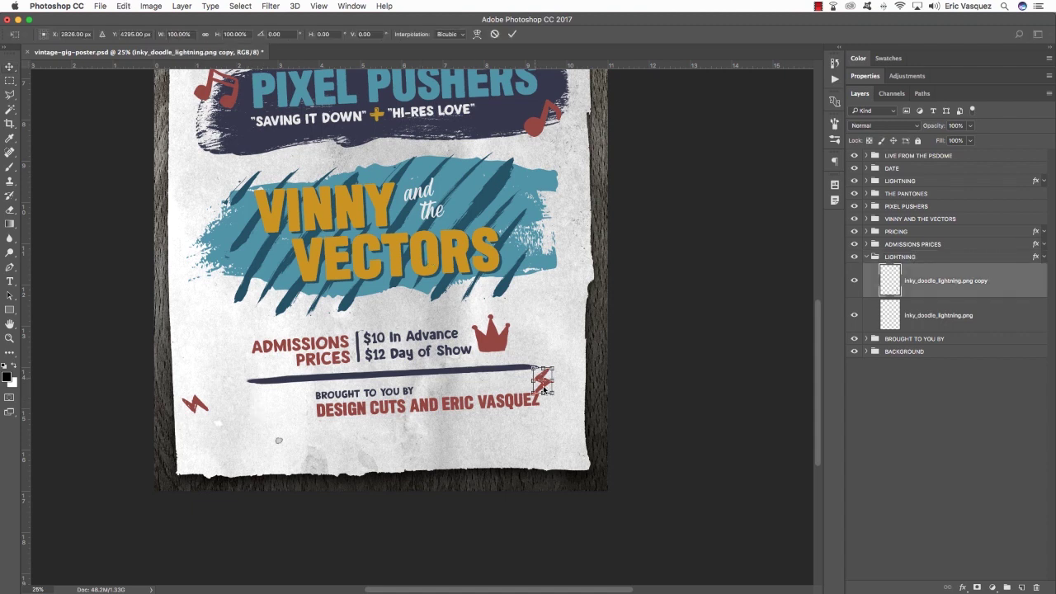
drag(545, 391, 574, 399)
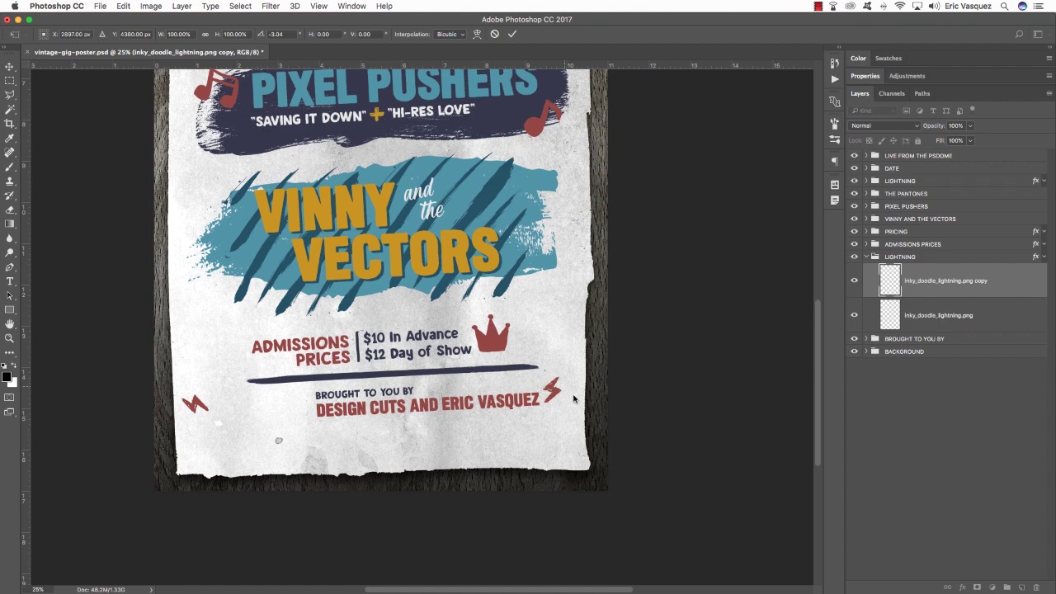
key(Return)
Move the left-hand bolt beside BROUGHT TO YOU BY, nudging it up and right.
click(960, 319)
key(ctrl+t)
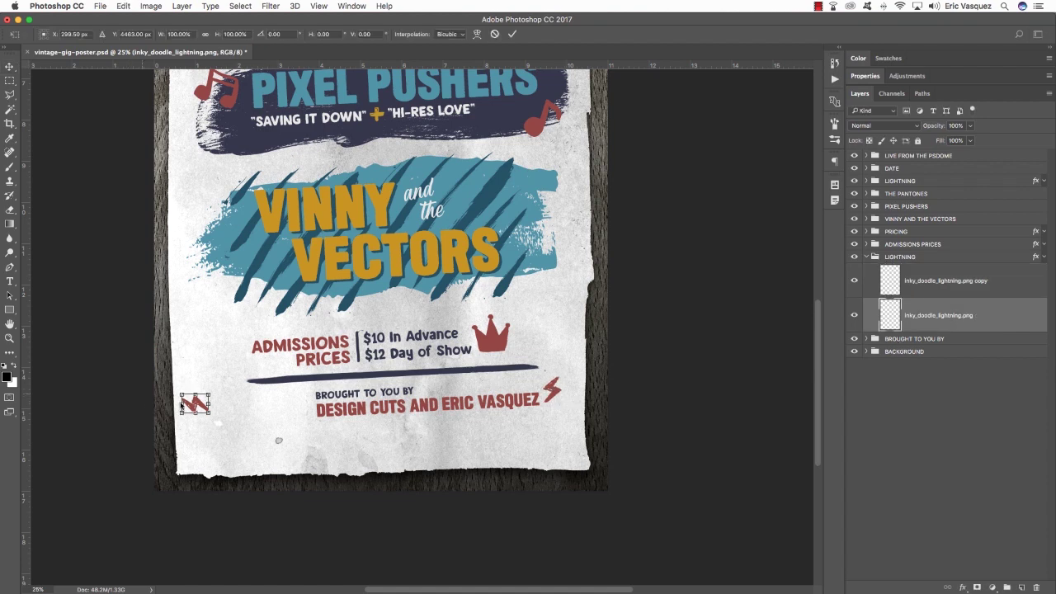
drag(206, 403, 303, 401)
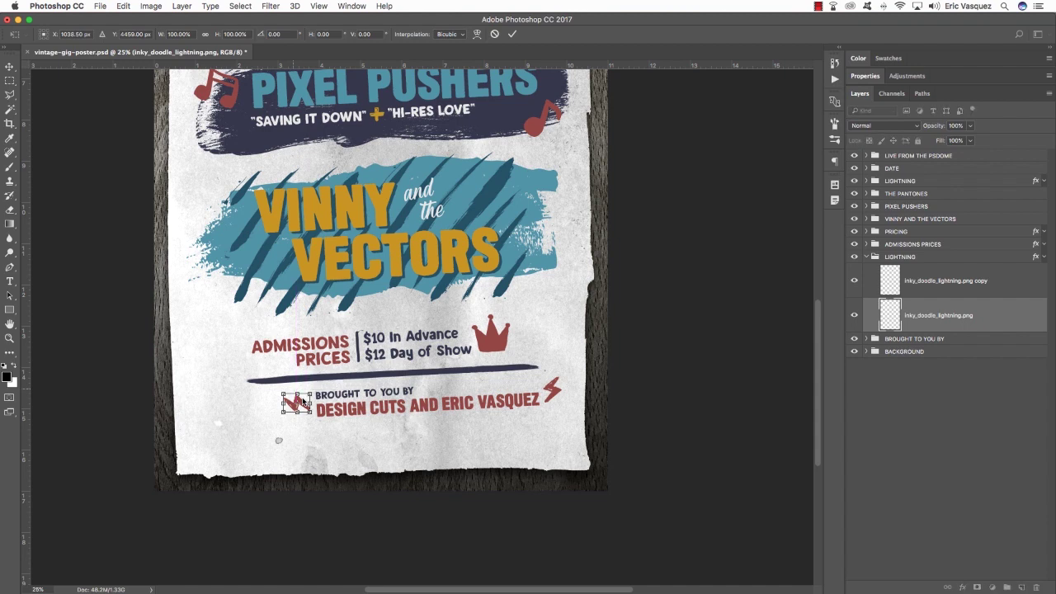
key(Return)
key(Up)
key(Right)
key(Up)
key(Right)
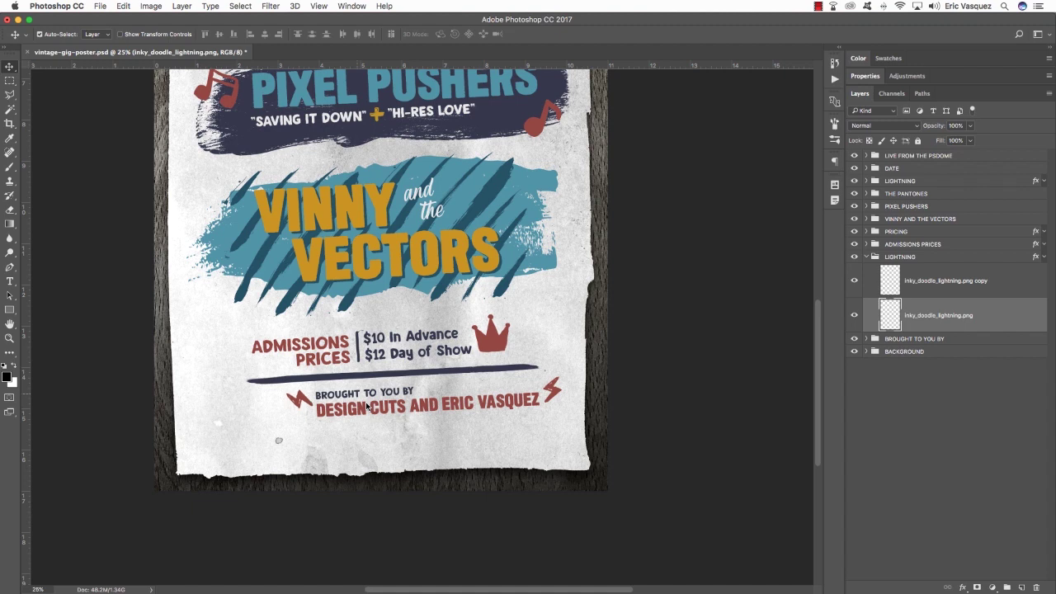
Nudge the right-hand bolt up and right, then collapse the LIGHTNING group.
click(900, 286)
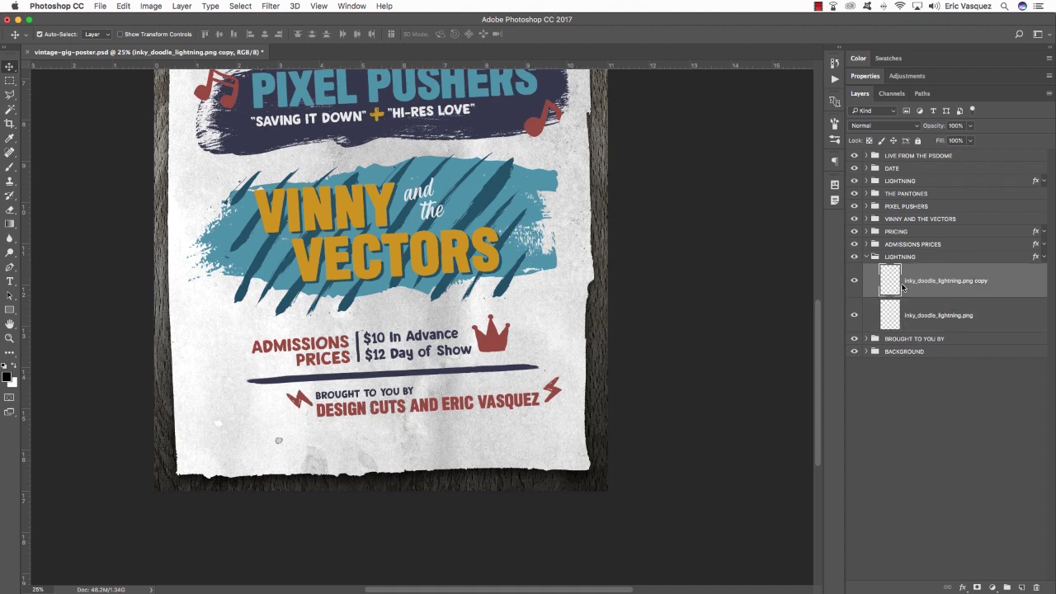
key(Up)
key(Right)
click(900, 257)
click(865, 256)
scroll(644, 295, up, 3)
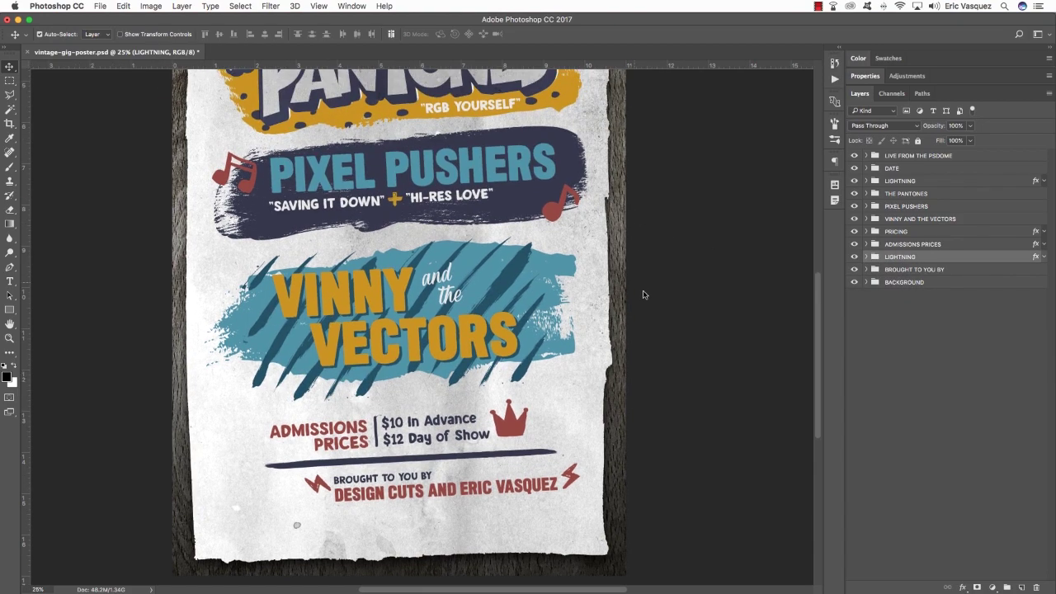
Open handrawn_pattern_49-01.png from Finder in Photoshop.
key(super+Tab)
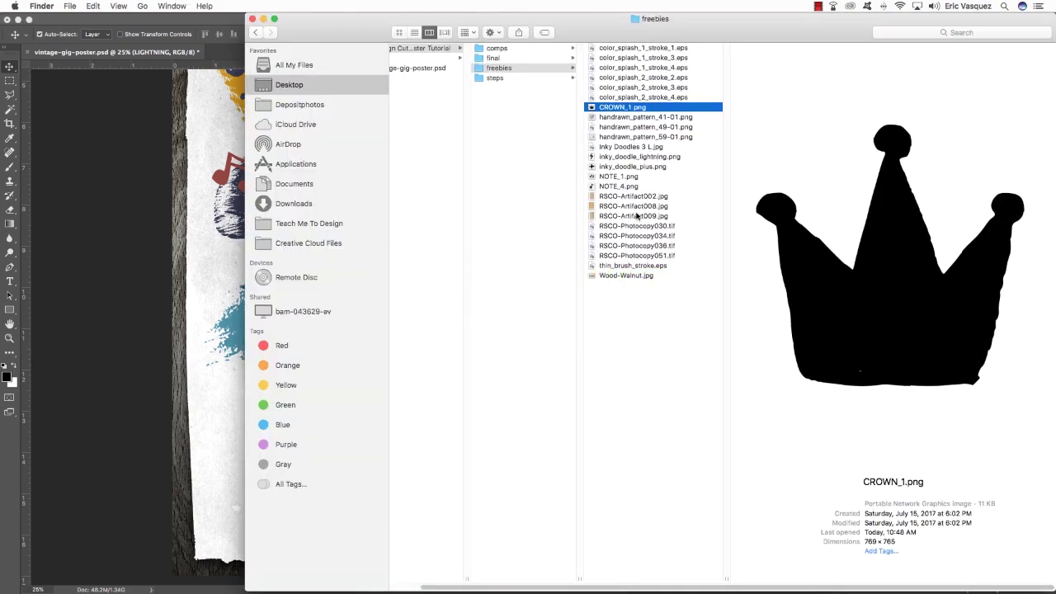
click(639, 128)
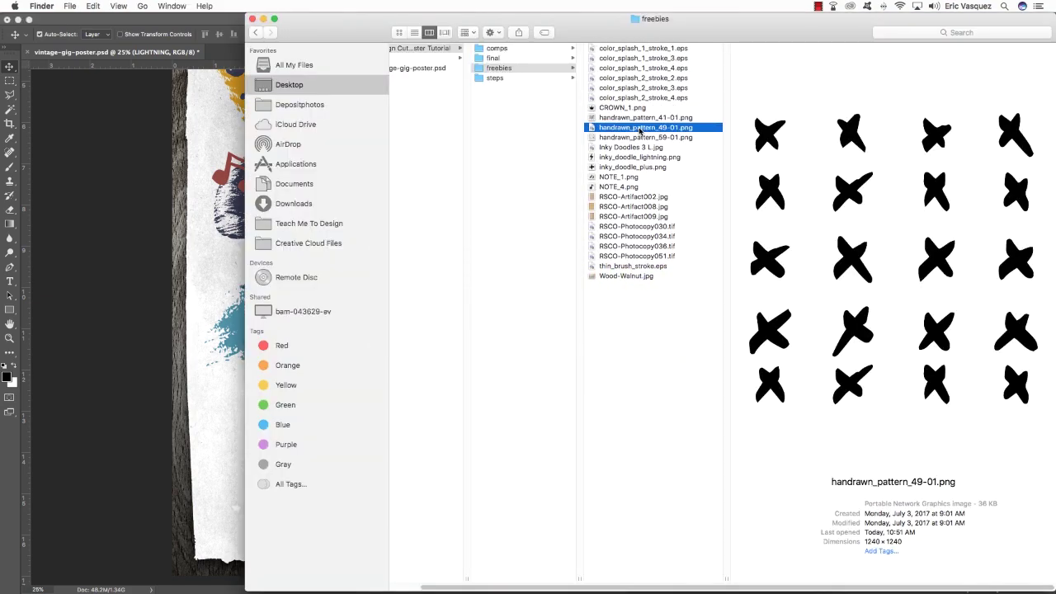
drag(639, 130, 737, 567)
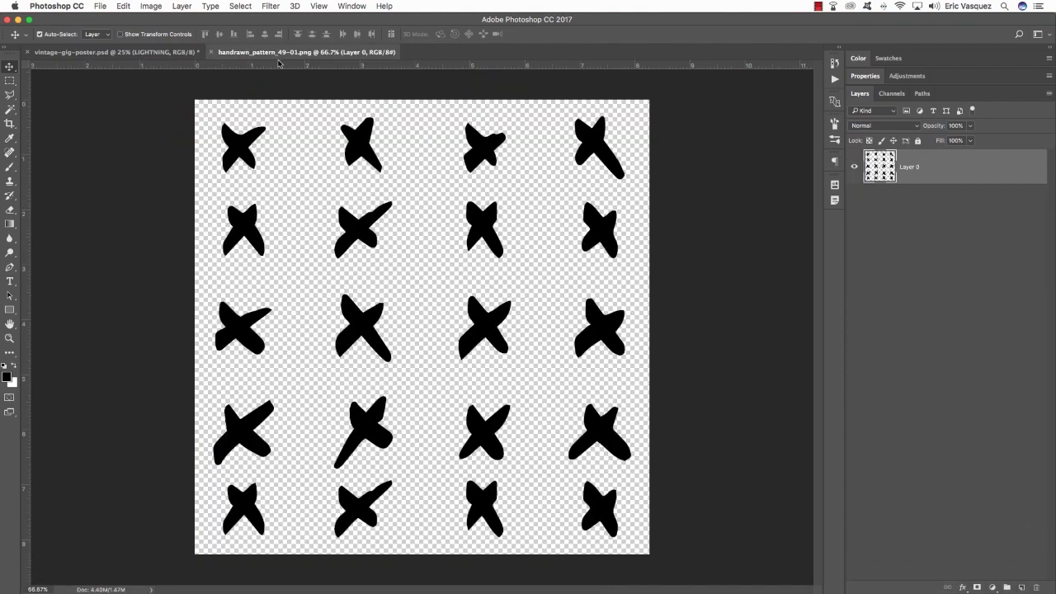
Close the separate pattern window and rename the pattern layer after the pattern file.
drag(278, 53, 381, 262)
key(super+w)
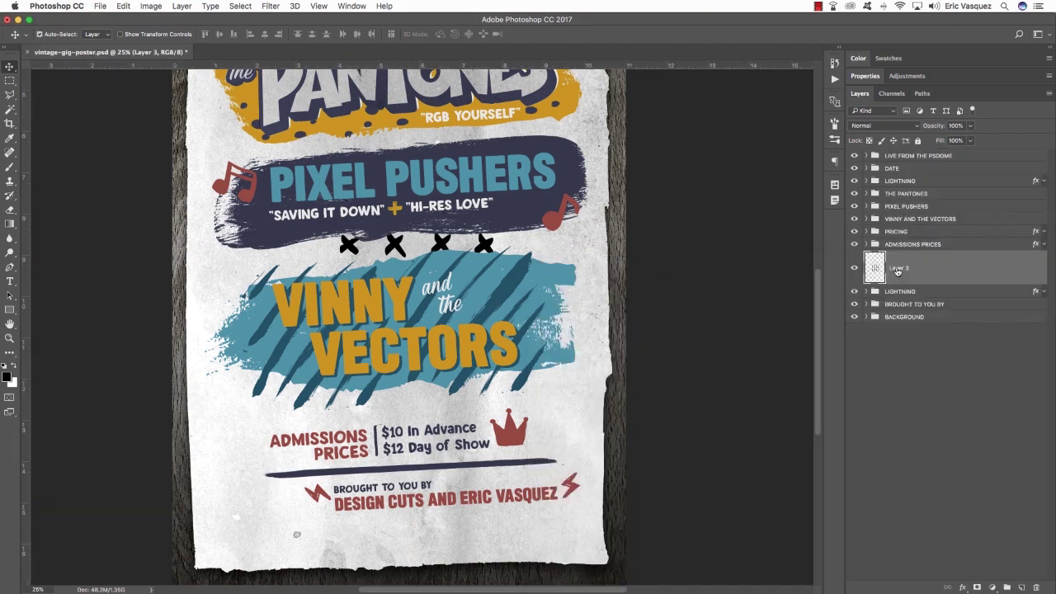
double_click(897, 271)
key(super+v)
key(Return)
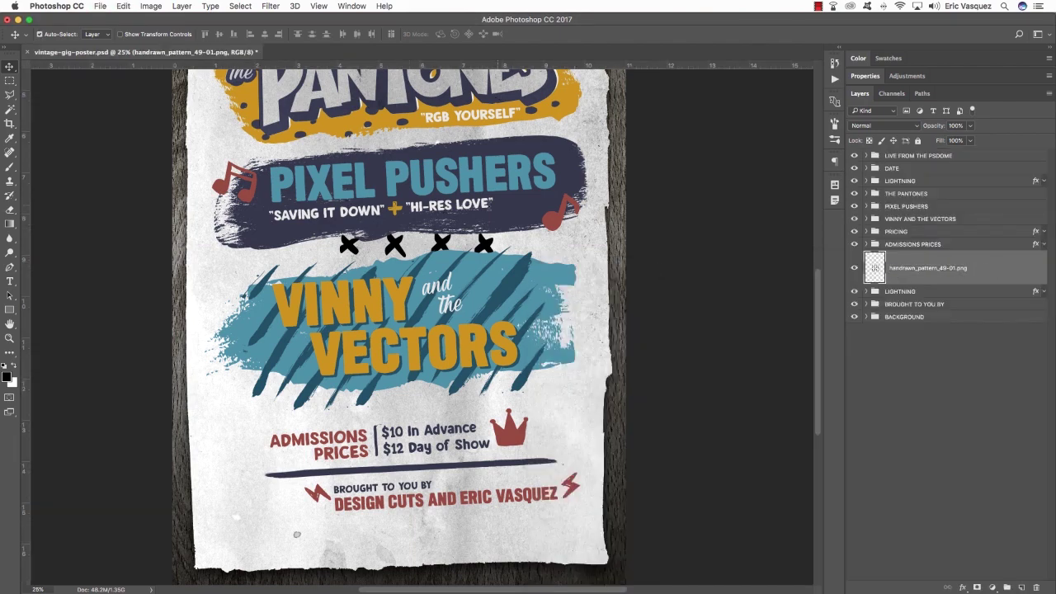
Move the X pattern to the poster's top-left corner, rotate it about 31° and scale it down.
scroll(412, 330, up, 5)
key(super+t)
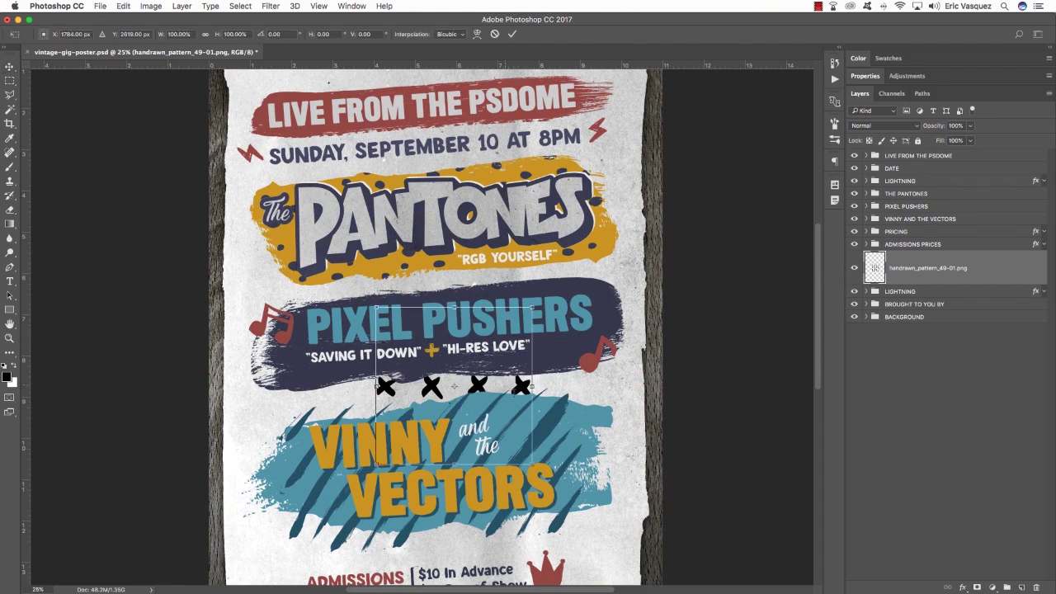
drag(453, 385, 330, 194)
scroll(329, 194, up, 3)
scroll(330, 194, left, 2)
drag(453, 332, 414, 266)
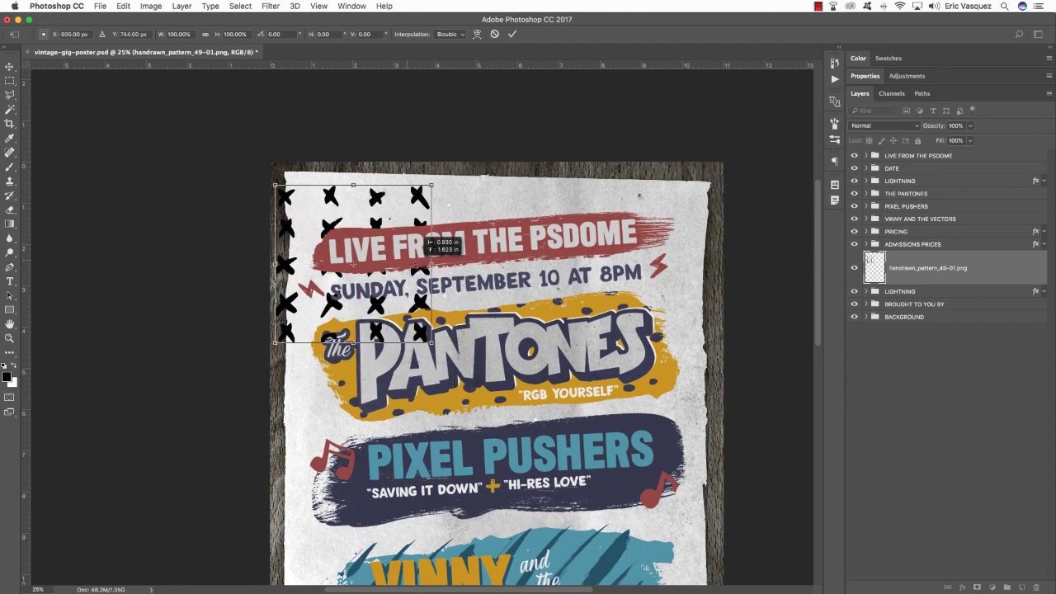
drag(485, 183, 547, 245)
mouse_move(499, 216)
mouse_down()
mouse_move(527, 223)
mouse_move(520, 198)
mouse_move(502, 206)
mouse_up()
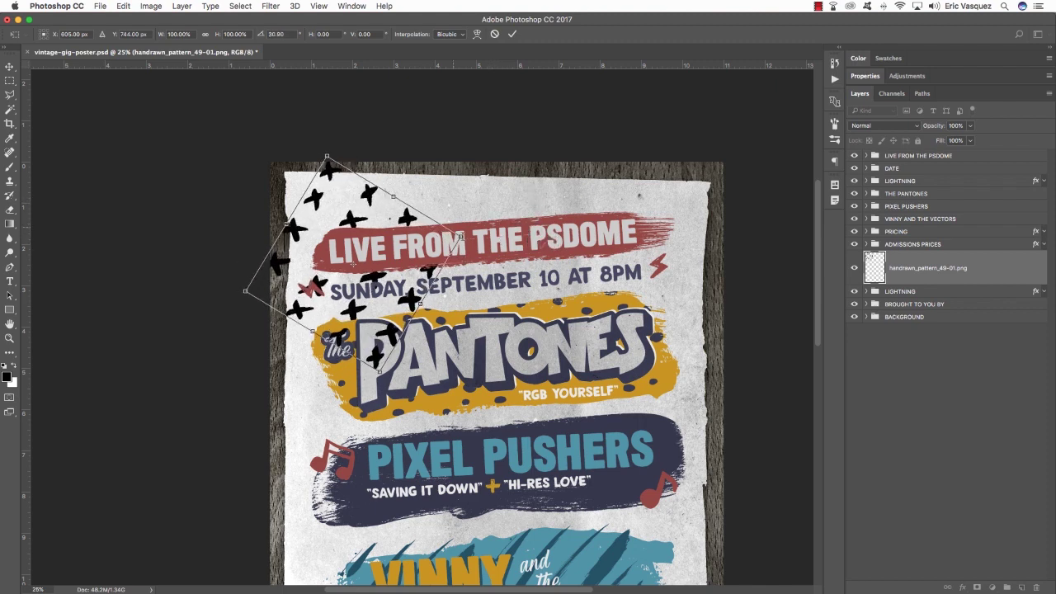
drag(463, 239, 400, 227)
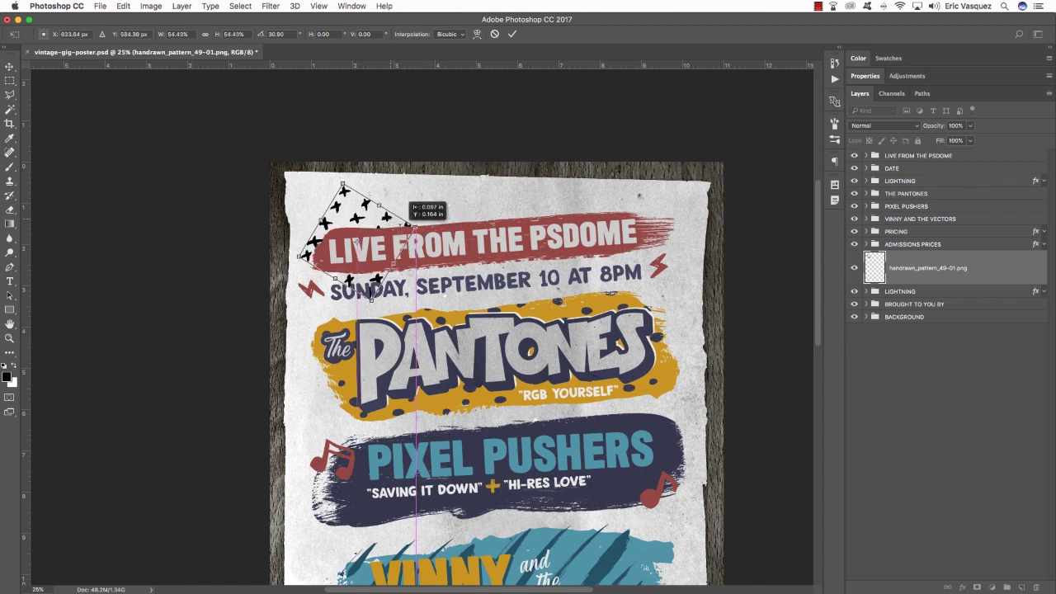
key(Return)
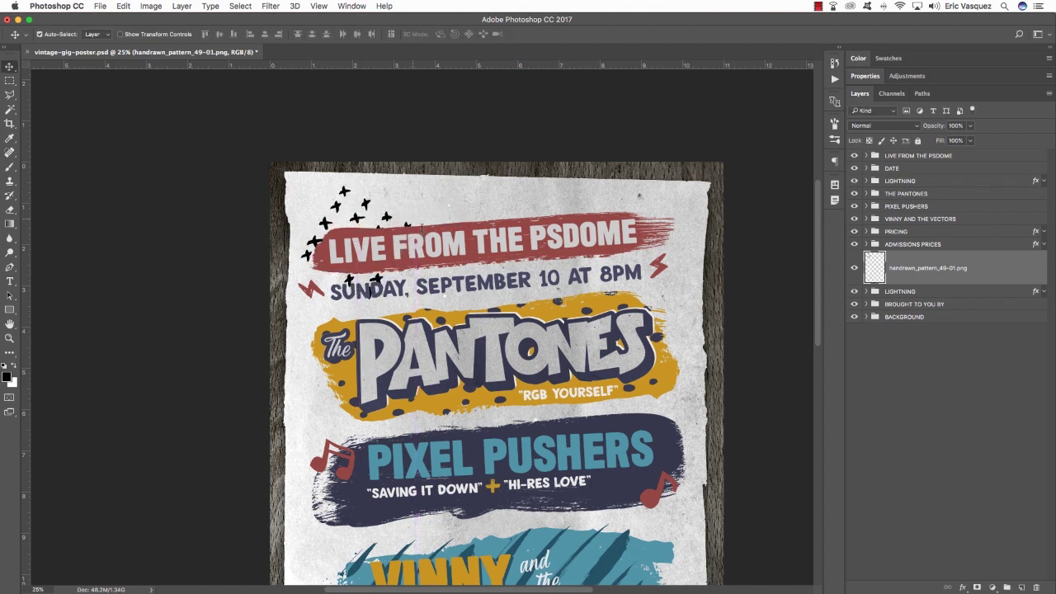
Duplicate the X pattern and place the copy beside Vinny and the Vectors' right edge.
key(super+j)
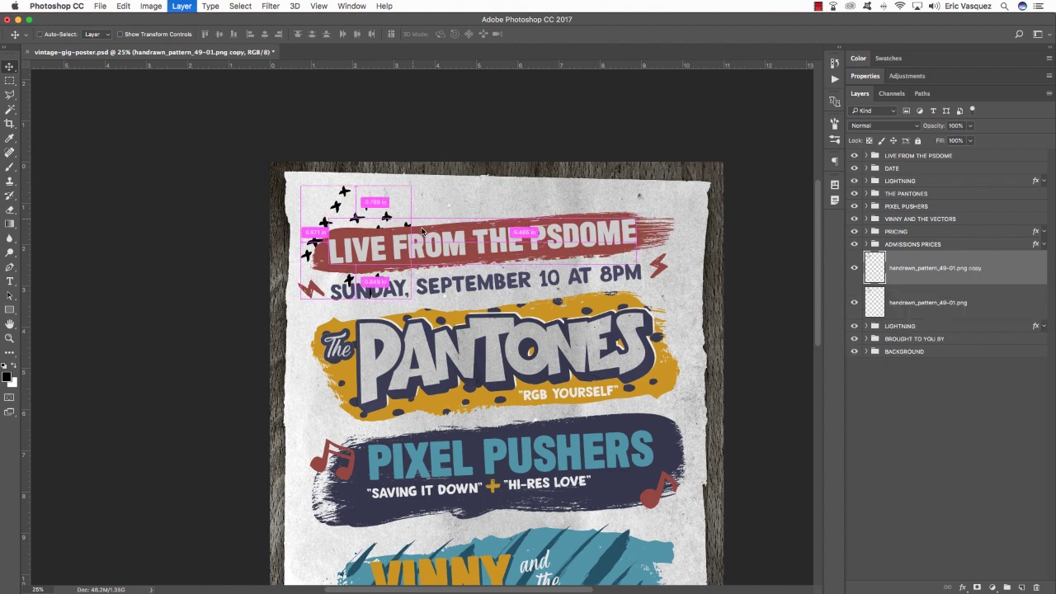
key(super+t)
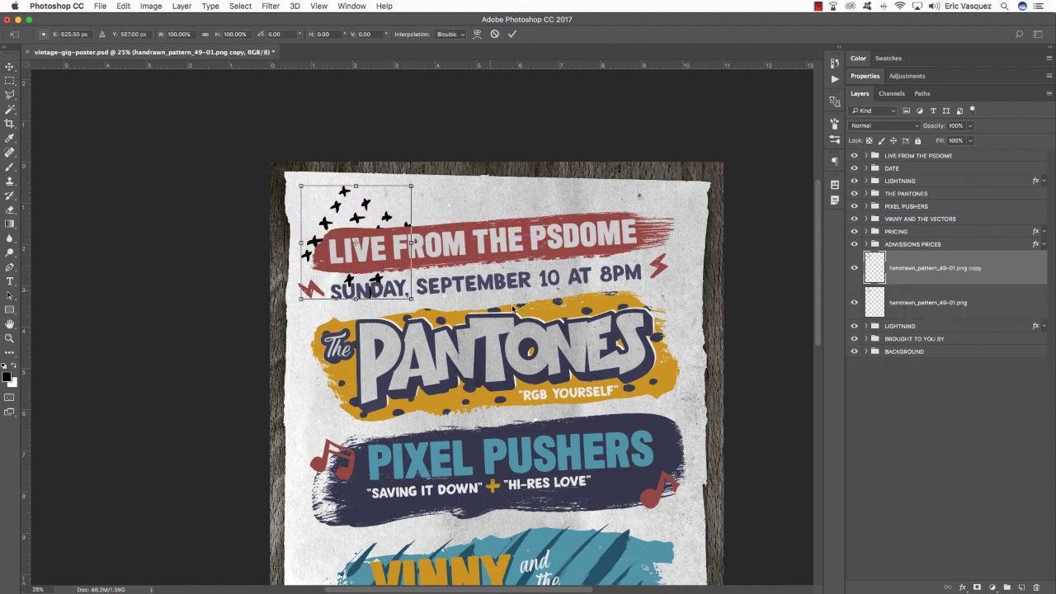
scroll(347, 211, down, 3)
scroll(346, 211, right, 3)
drag(301, 192, 551, 391)
scroll(463, 284, down, 3)
scroll(463, 285, right, 3)
drag(463, 285, 495, 409)
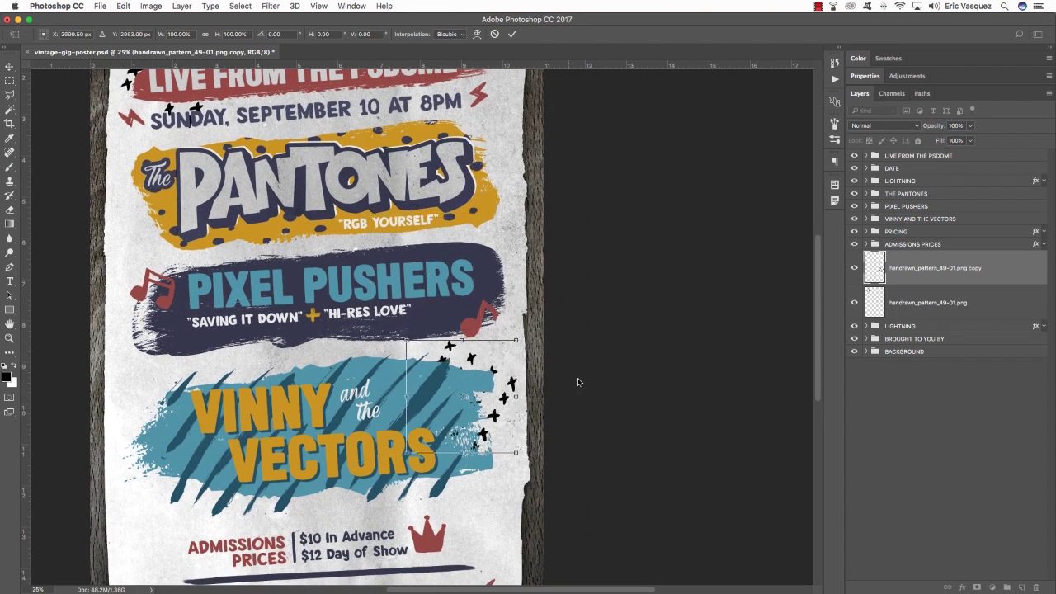
key(Return)
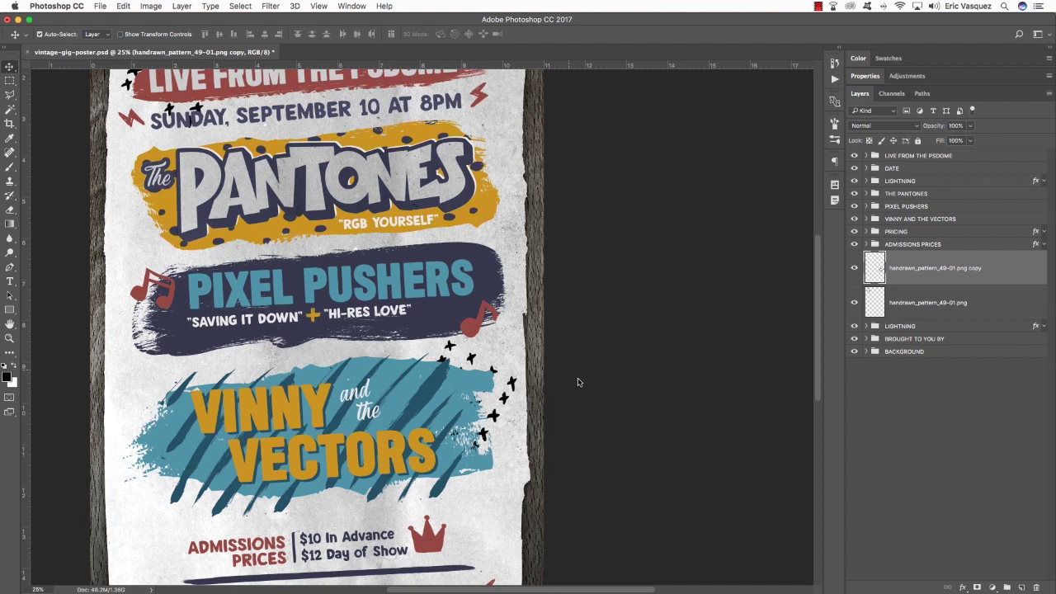
Place a second copy at the bottom-left corner tilted about 3°, then select all three pattern layers.
key(super+j)
scroll(524, 396, down, 5)
scroll(524, 396, left, 5)
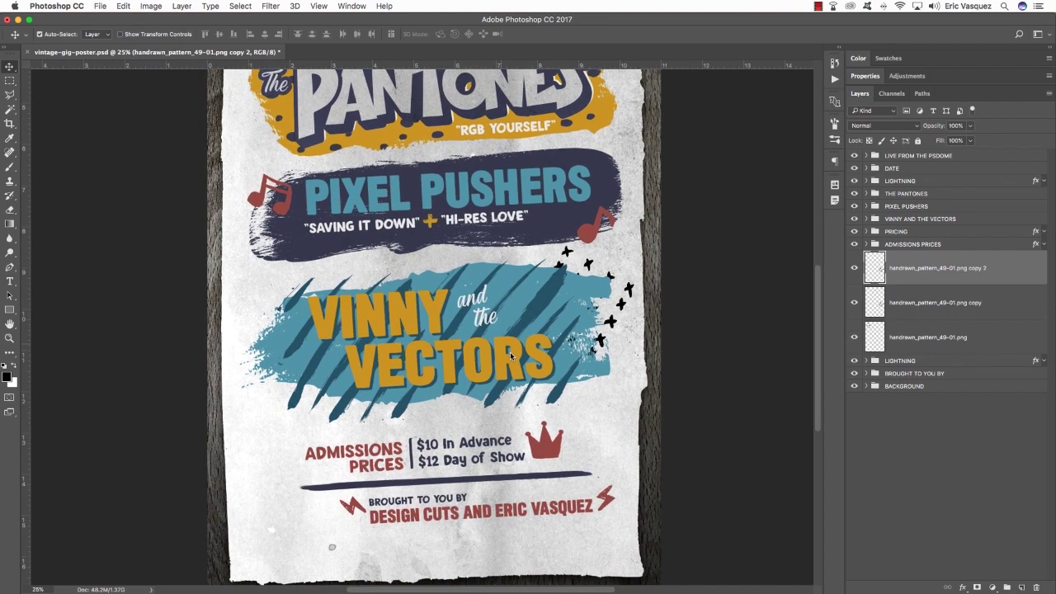
key(super+t)
drag(651, 262, 330, 504)
scroll(347, 494, down, 5)
scroll(346, 494, left, 3)
drag(396, 404, 358, 458)
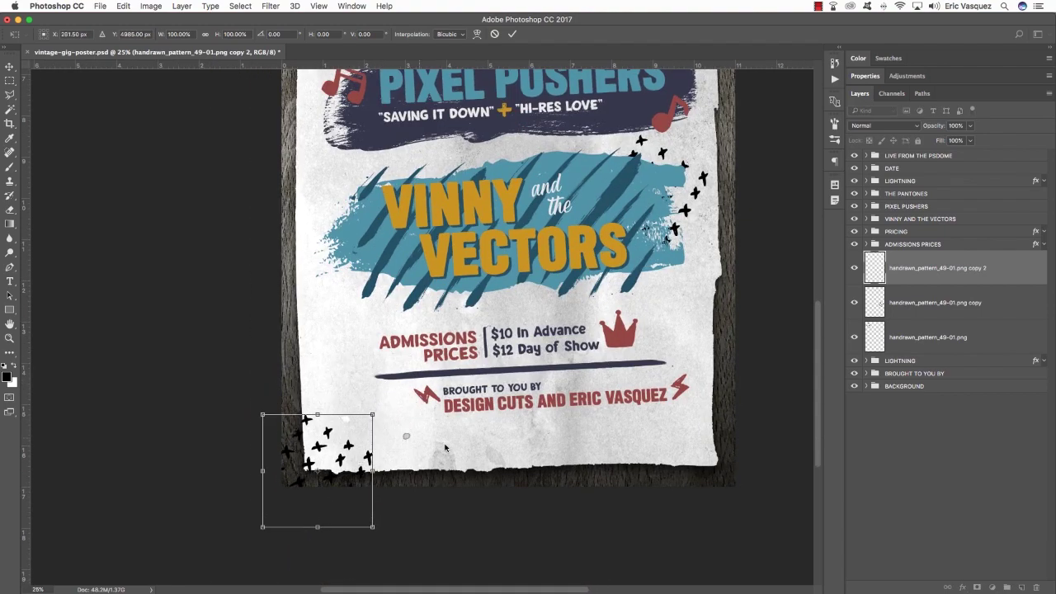
scroll(441, 439, right, 1)
drag(441, 439, 443, 446)
key(Return)
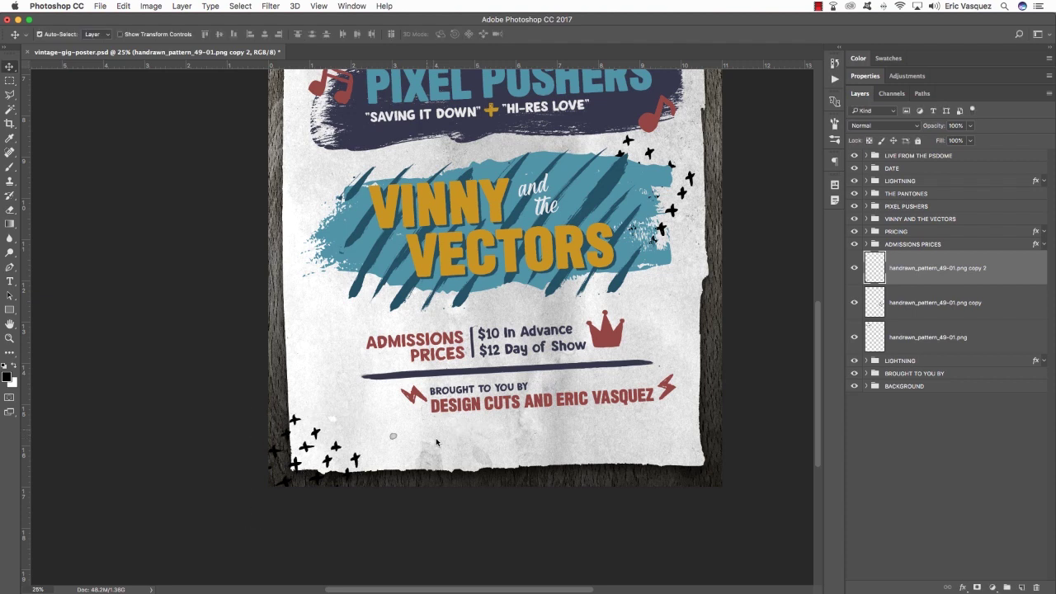
shift+click(942, 344)
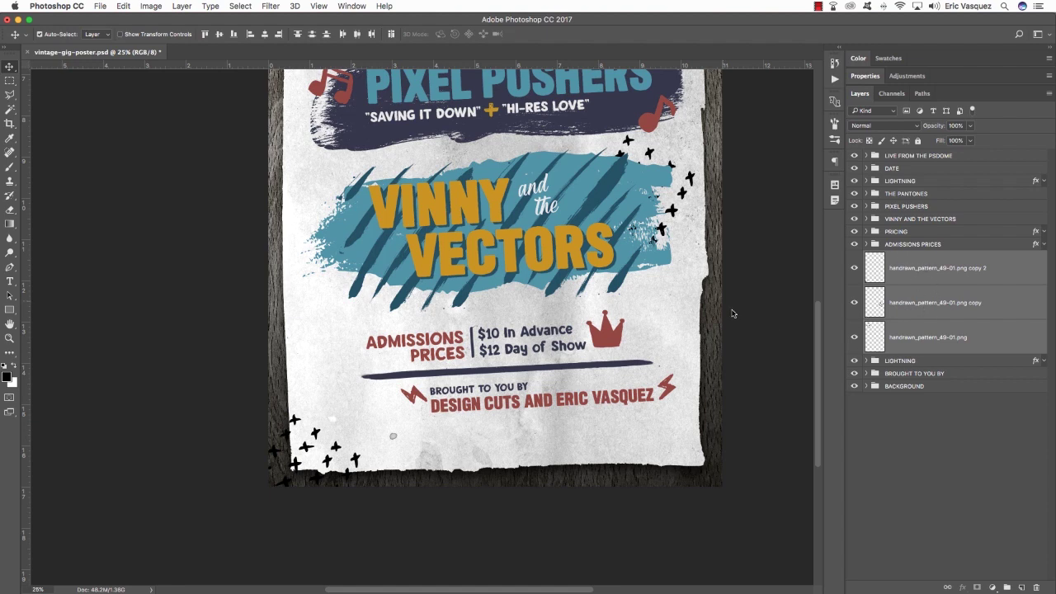
Group the three pattern layers, name the group X PATTERN and set it to 30% opacity.
key(super+g)
double_click(895, 257)
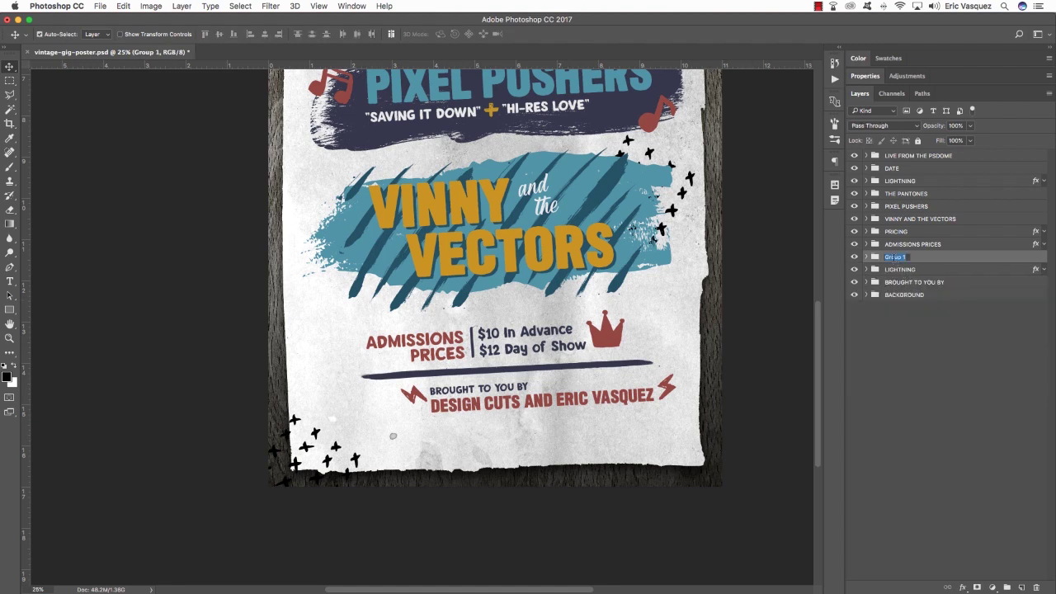
text(x)
key(Return)
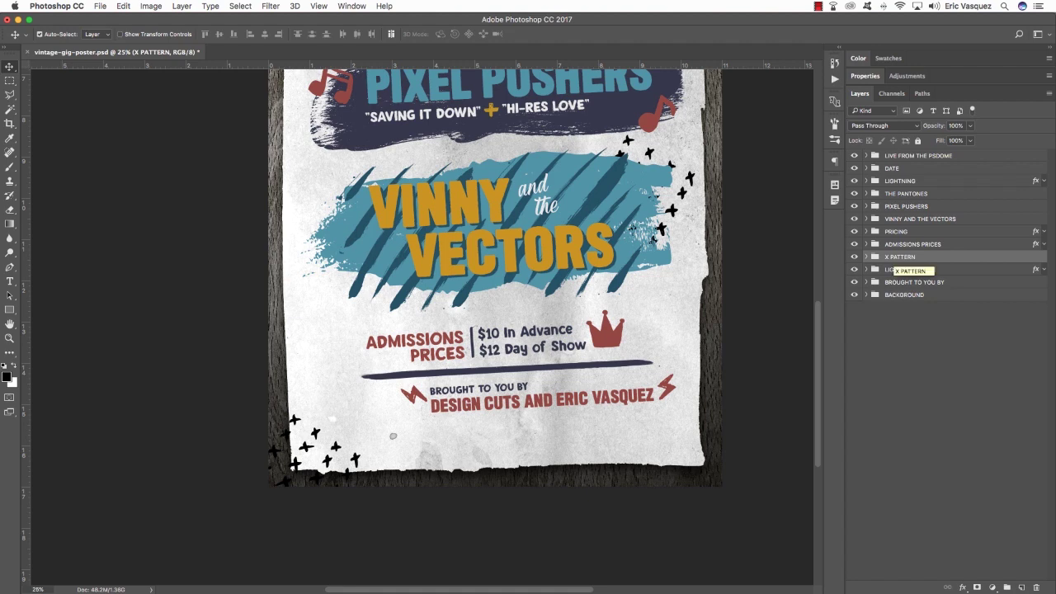
key(3)
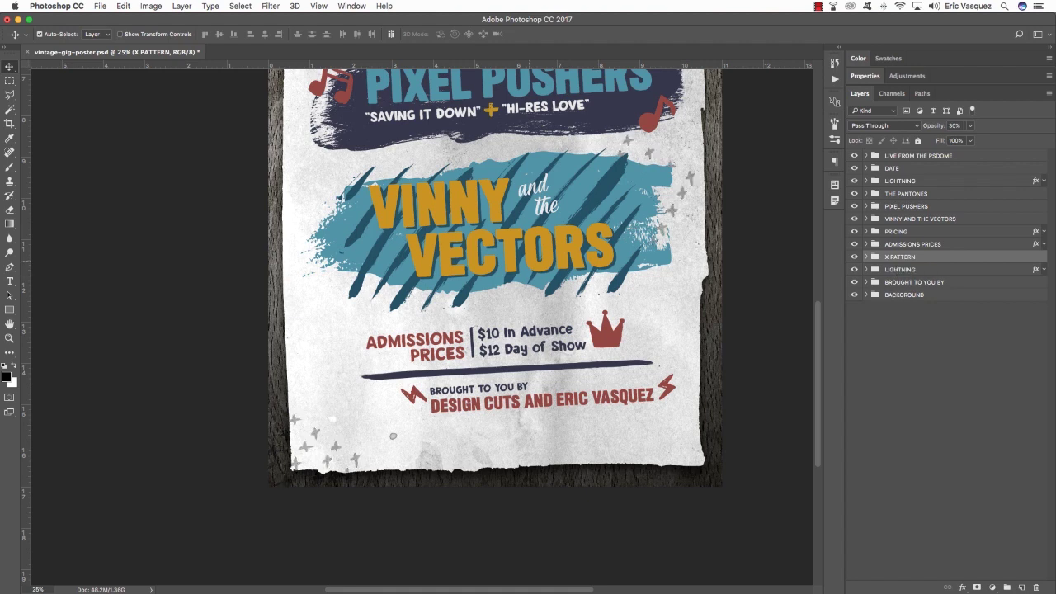
Move the X PATTERN group inside BACKGROUND above PAPER SHADOW, then select the poster paper area.
scroll(529, 389, up, 5)
scroll(568, 408, down, 1)
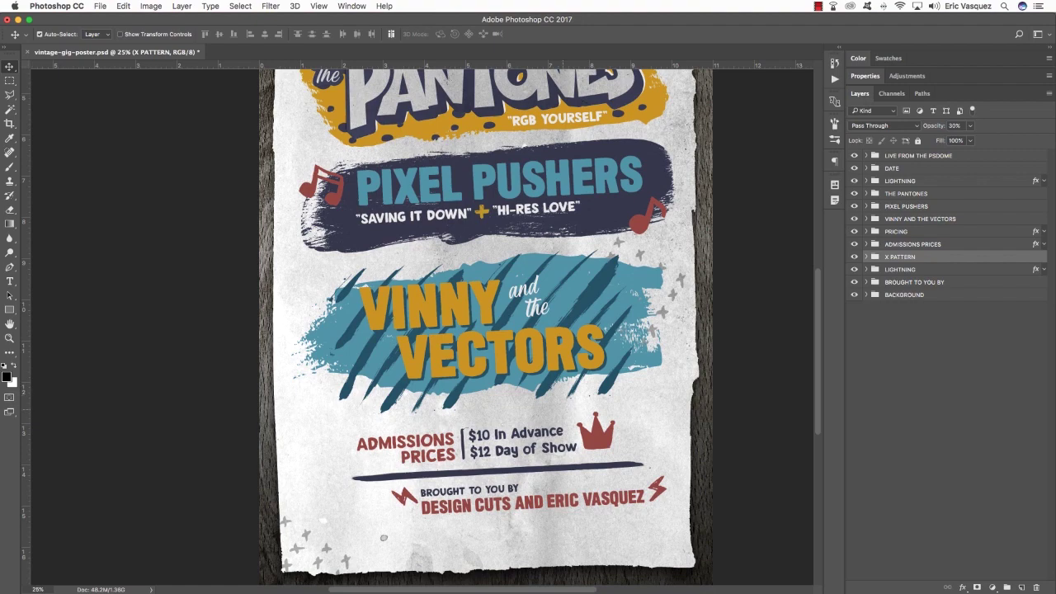
scroll(574, 425, down, 2)
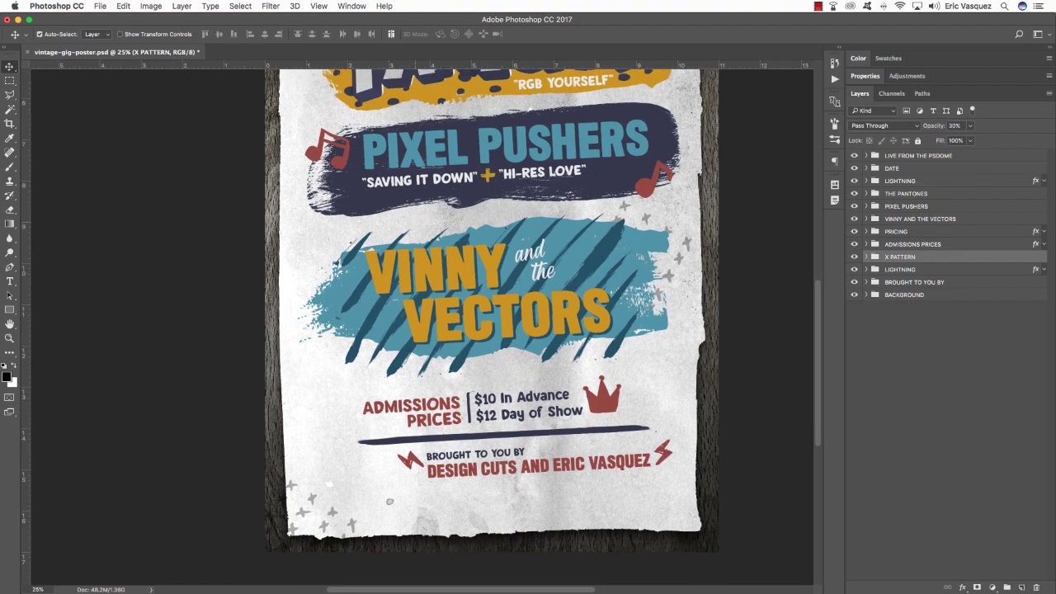
scroll(348, 167, up, 10)
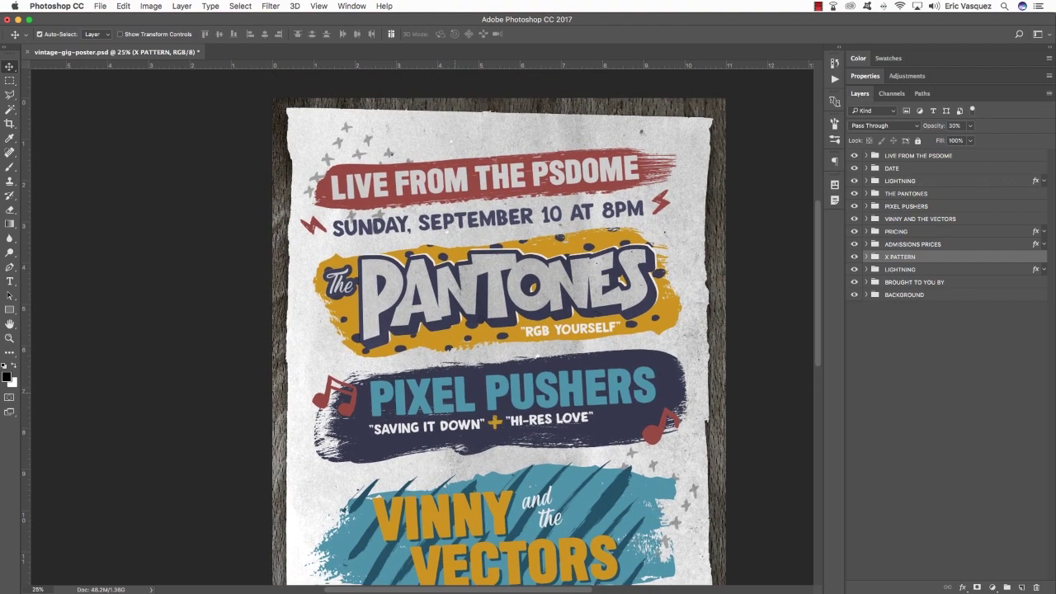
scroll(358, 401, down, 12)
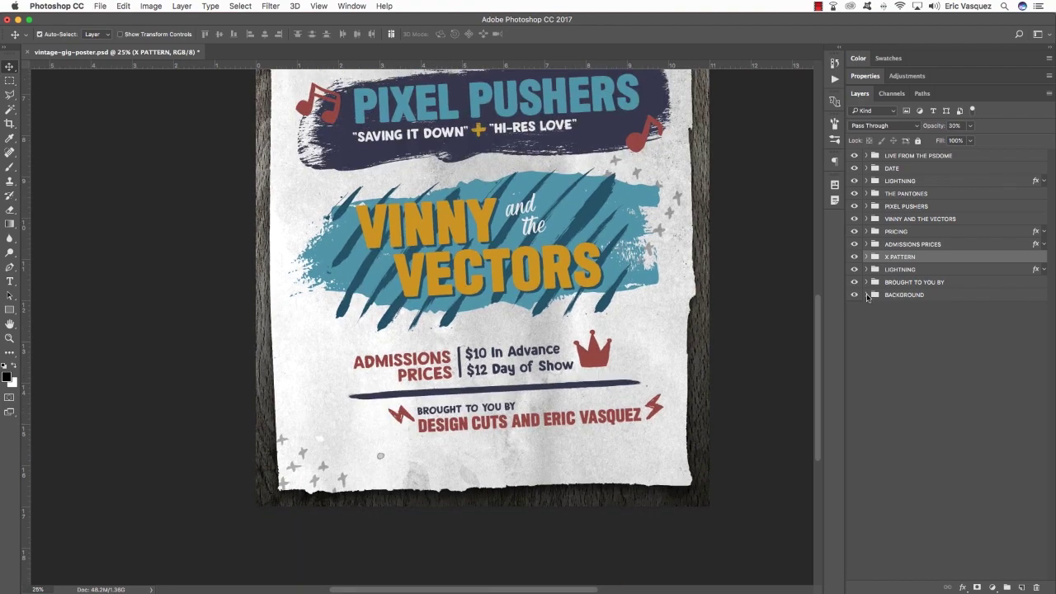
click(865, 294)
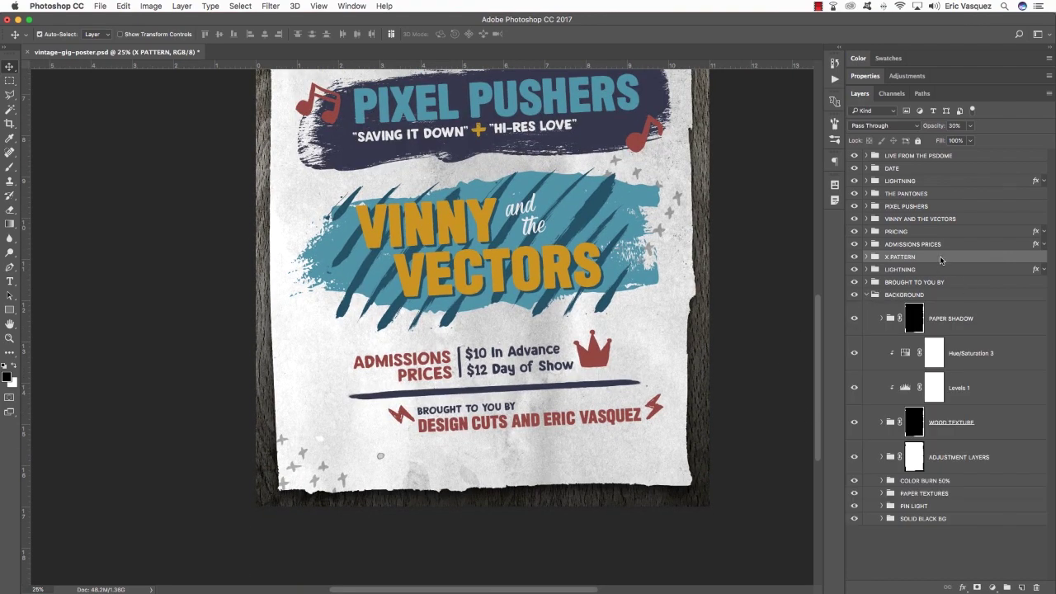
drag(949, 260, 946, 304)
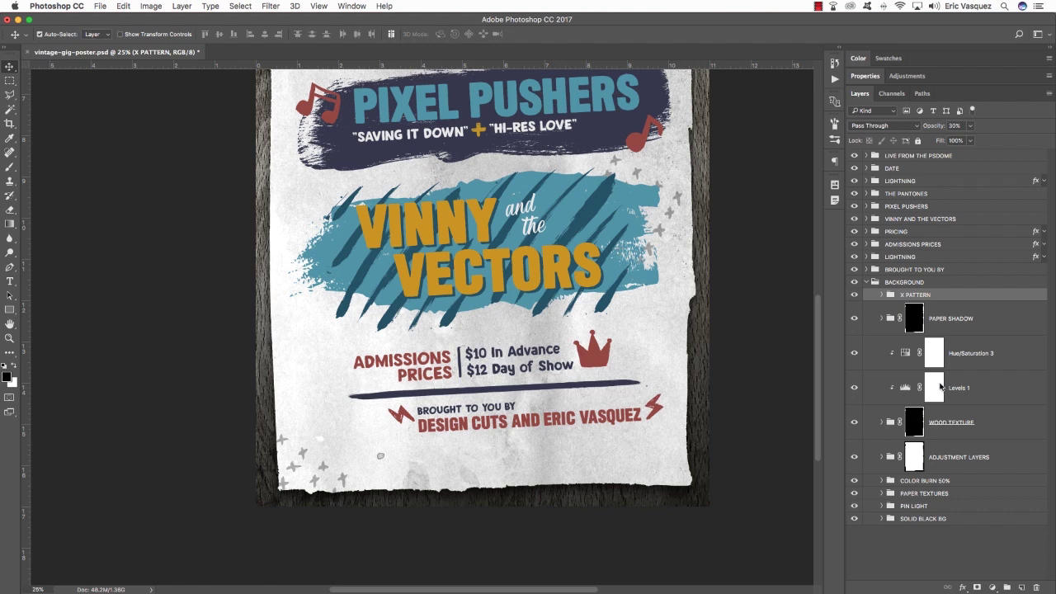
super+click(913, 460)
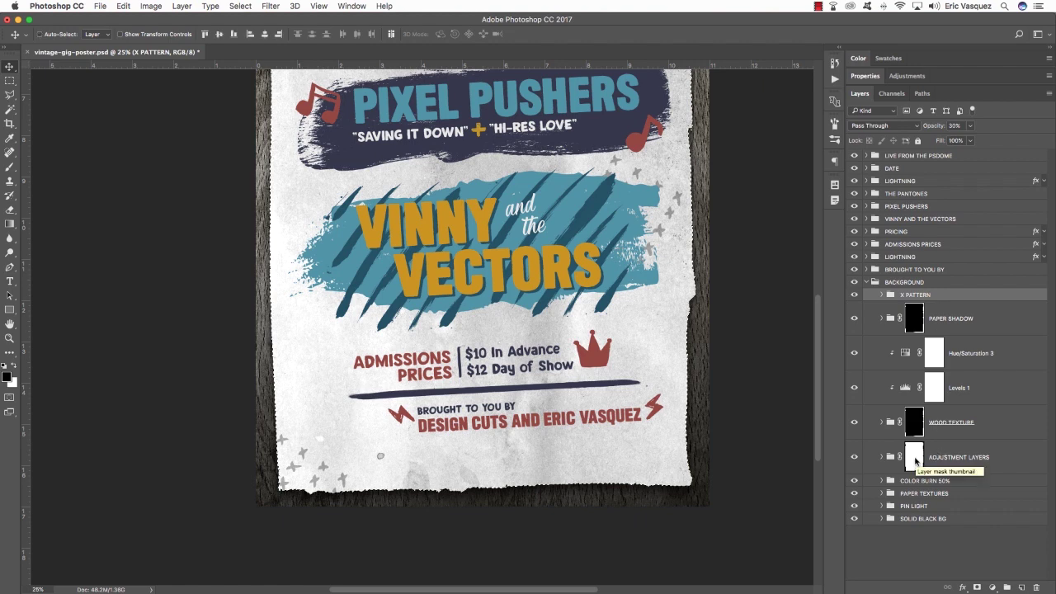
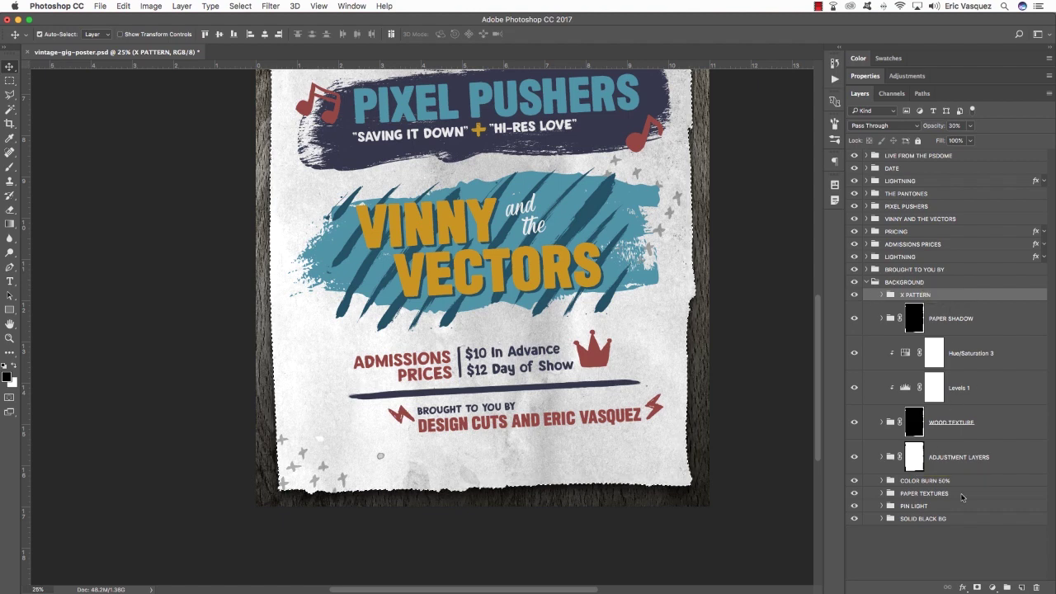
Add a white layer mask to the X PATTERN group and collapse the BACKGROUND group.
click(975, 586)
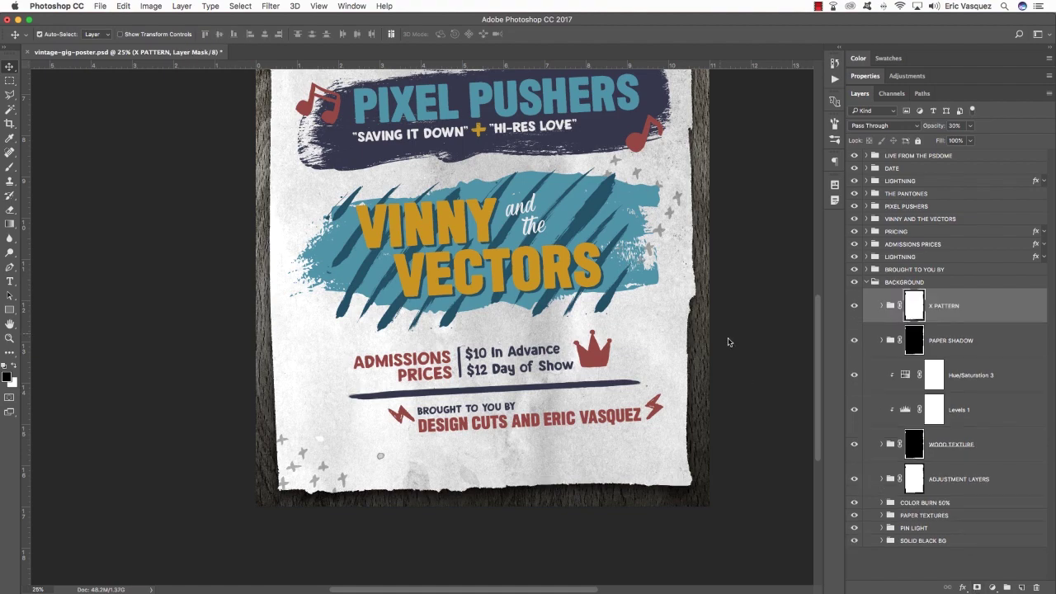
scroll(718, 346, up, 6)
scroll(712, 346, down, 3)
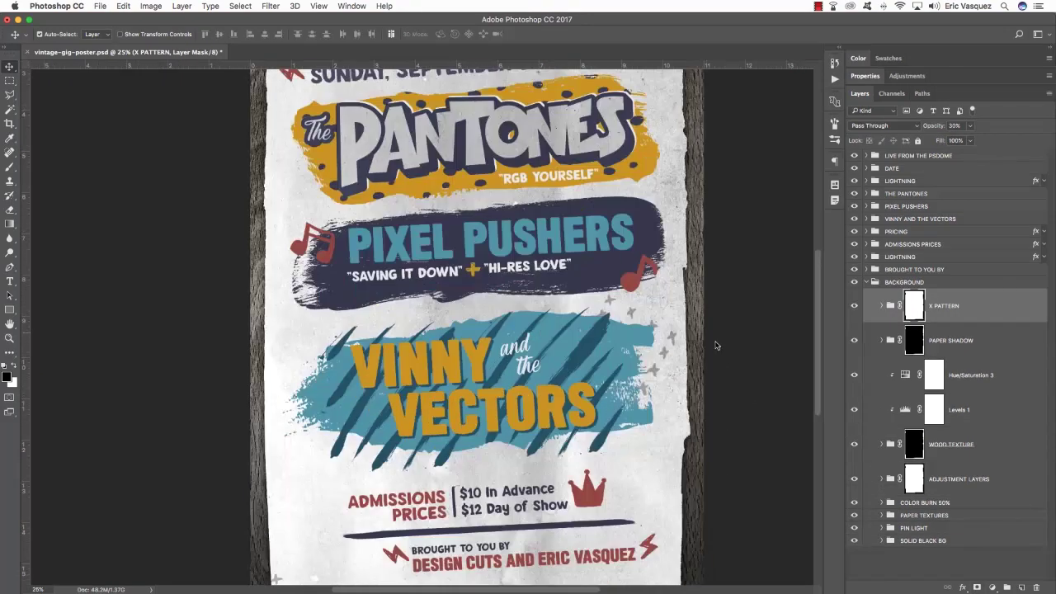
click(867, 282)
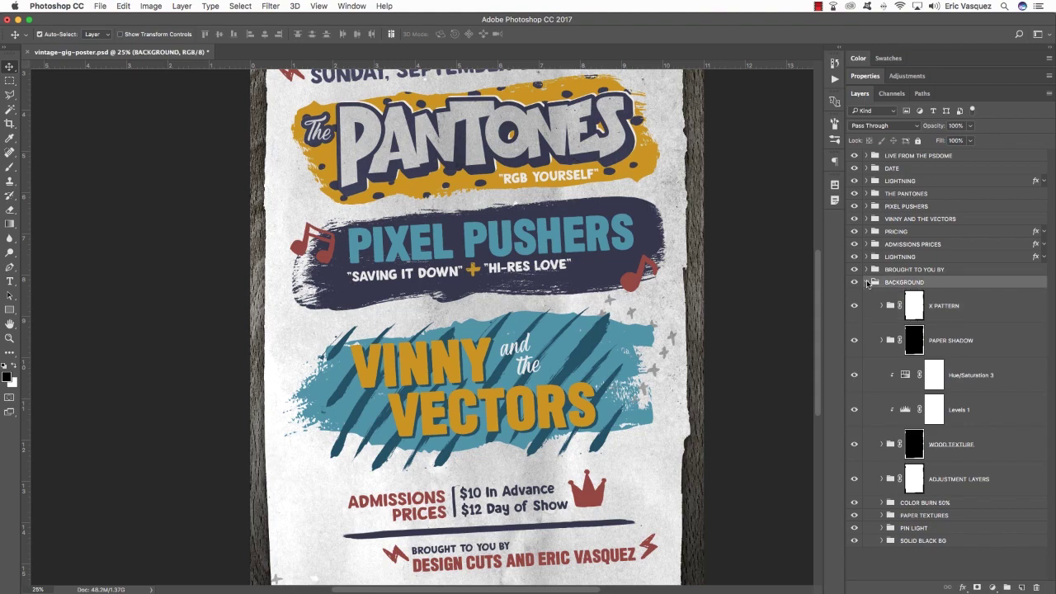
key(super+minus)
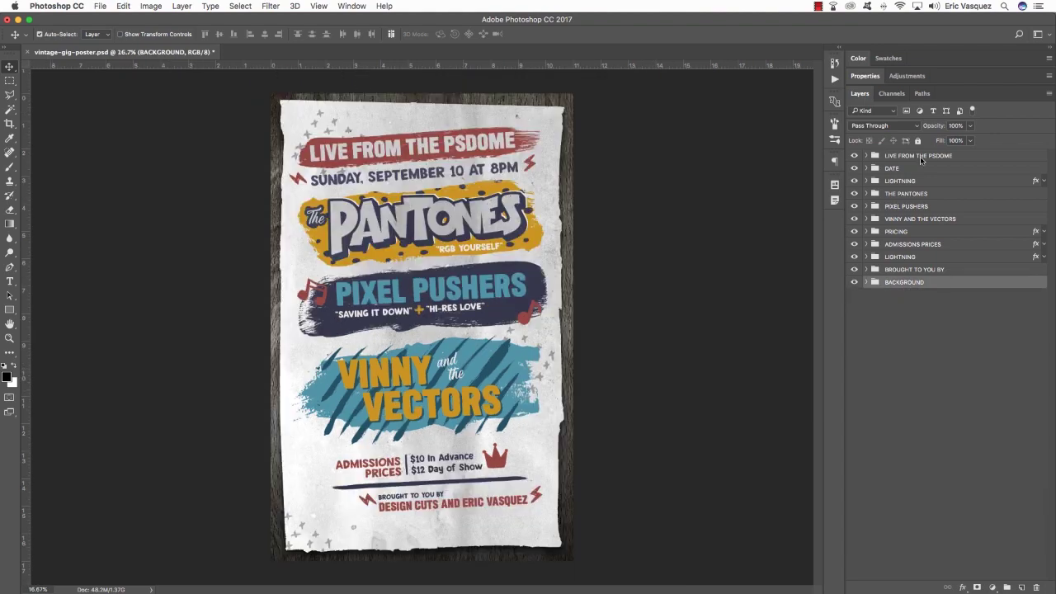
click(957, 156)
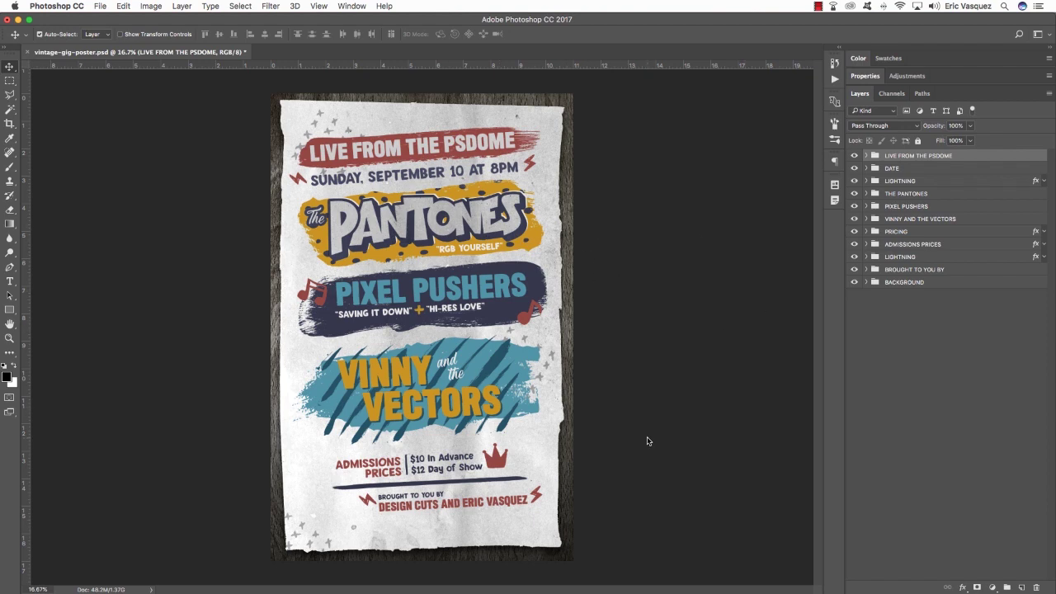
Add a Hue/Saturation adjustment layer with Saturation at +21, toggling it to compare.
click(991, 587)
click(994, 466)
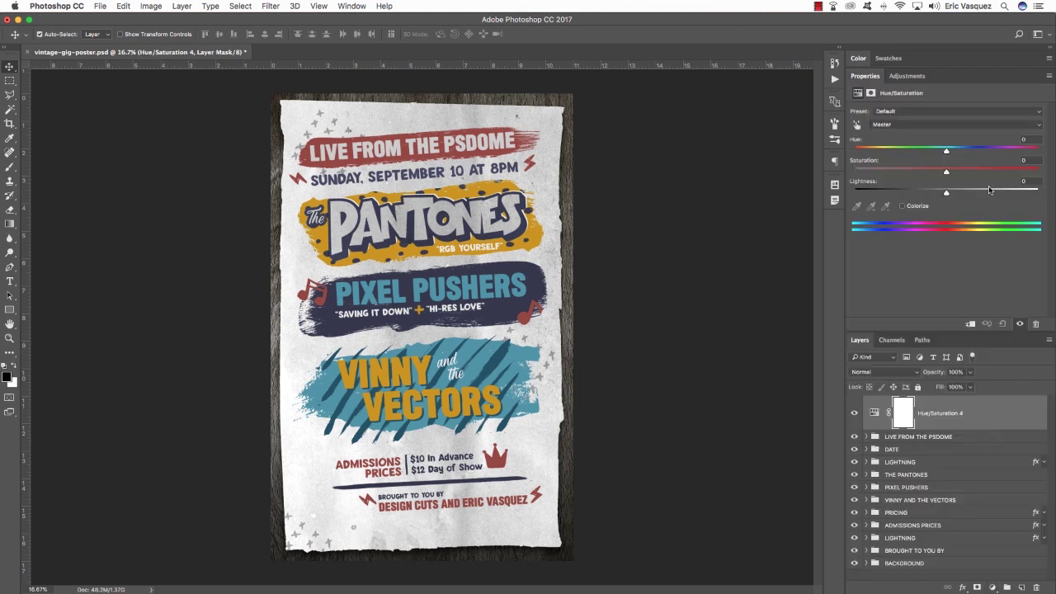
drag(948, 174, 966, 173)
click(856, 414)
click(857, 414)
click(856, 414)
click(857, 414)
click(856, 414)
double_click(863, 75)
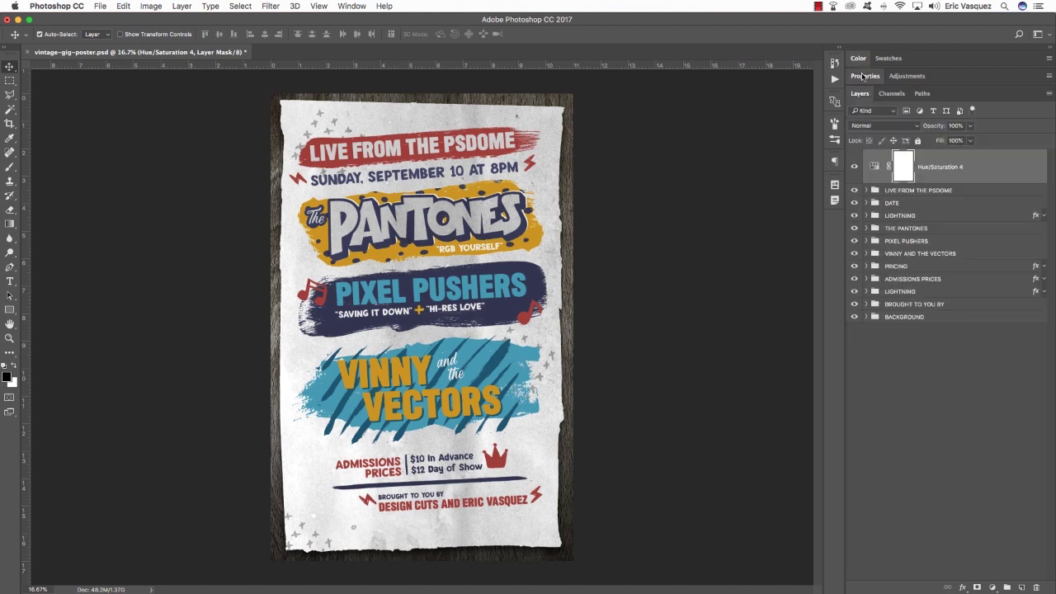
click(915, 193)
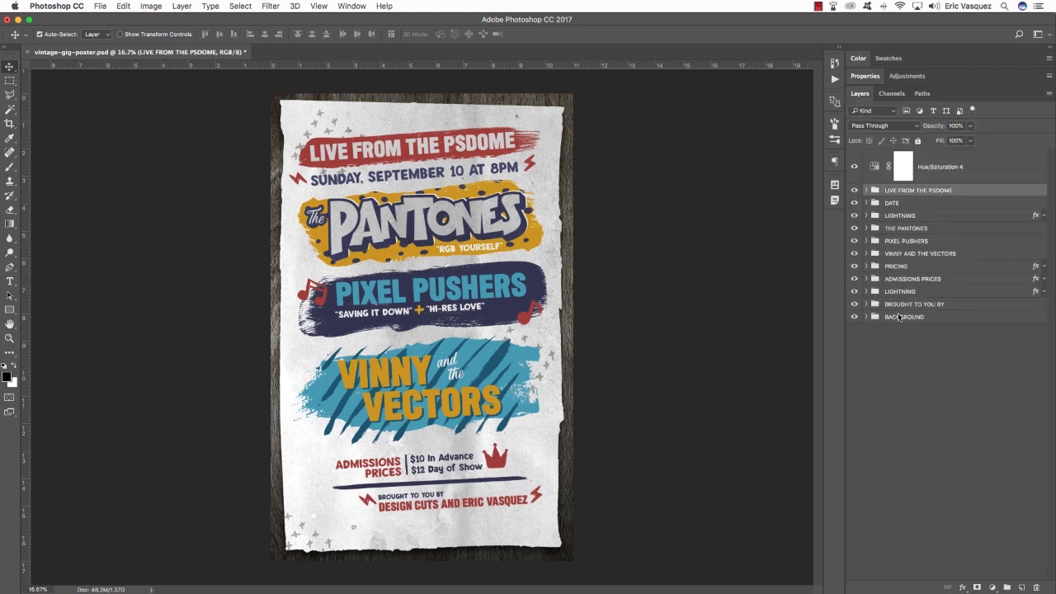
Nudge the PRICING, ADMISSIONS PRICES, LIGHTNING and BROUGHT TO YOU BY groups lower.
click(901, 305)
shift+click(924, 292)
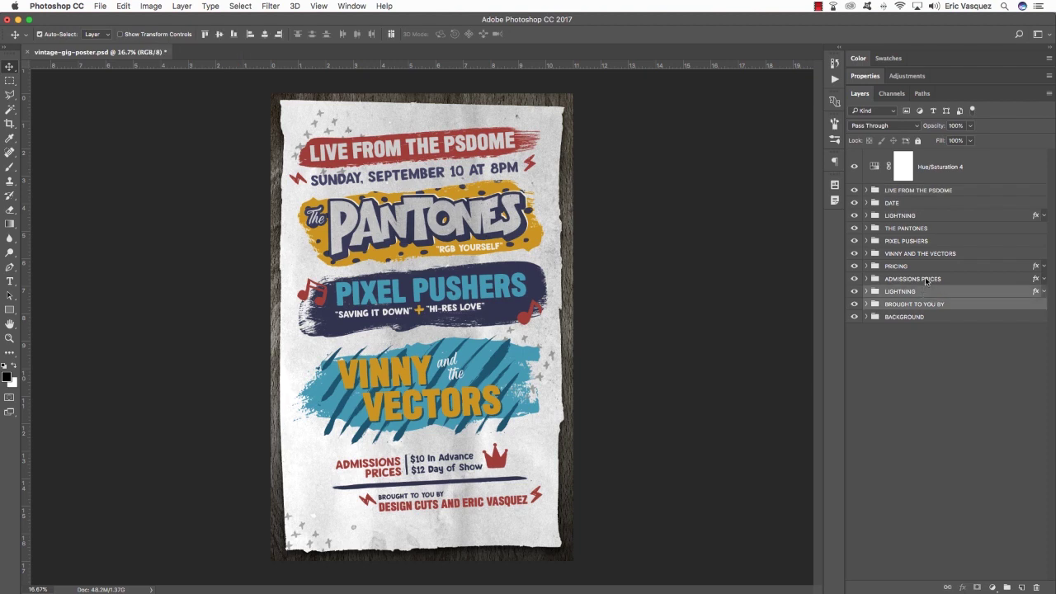
shift+click(926, 281)
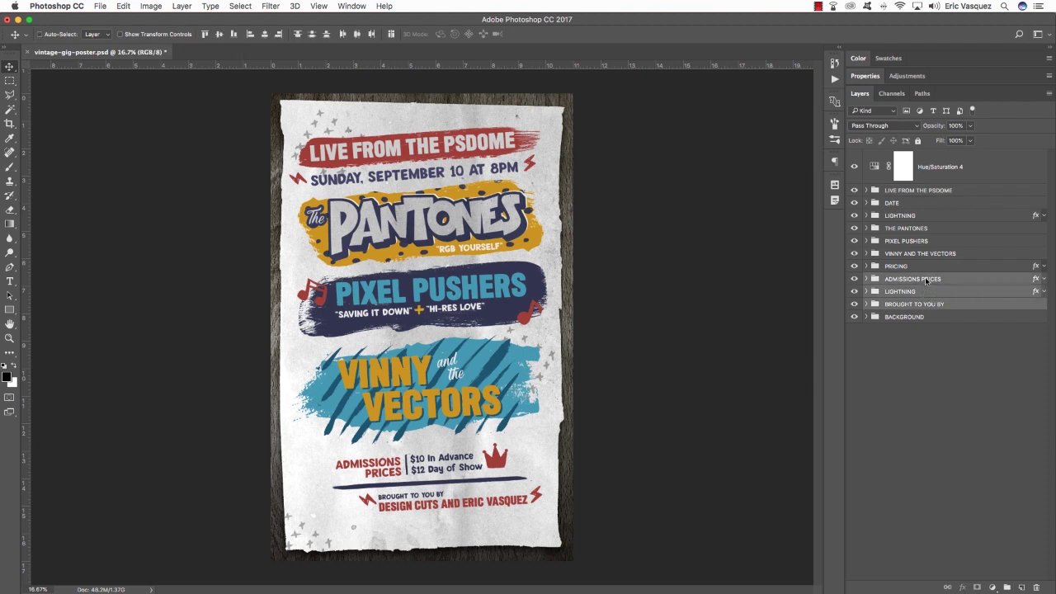
shift+click(921, 267)
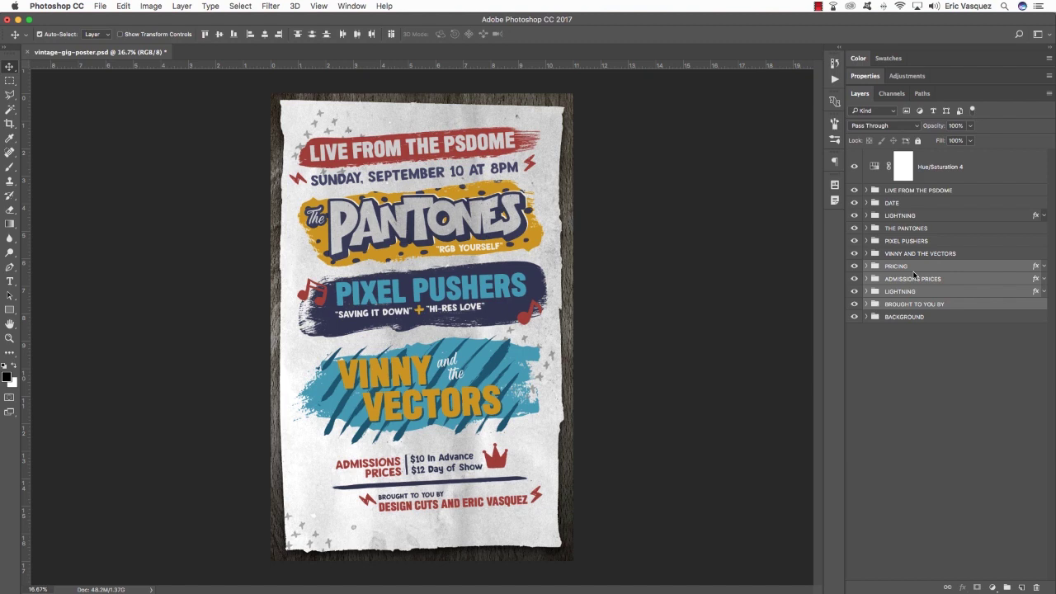
key(shift+Down)
key(shift+Down)
key(shift+Down)
key(shift+Down)
key(shift+Left)
key(shift+Left)
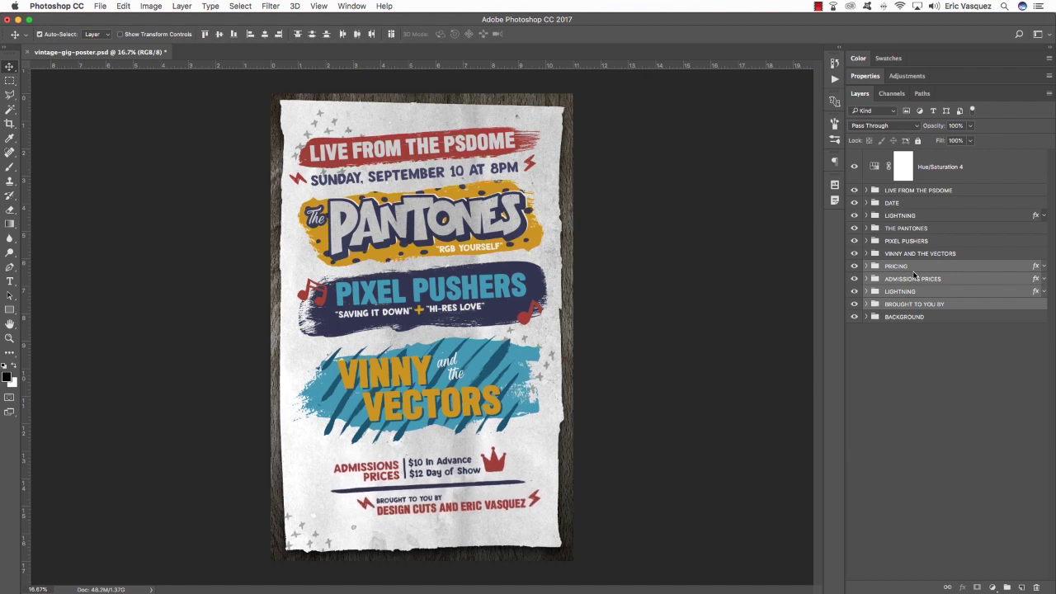
Nudge the VINNY AND THE VECTORS, PIXEL PUSHERS and THE PANTONES band groups down.
click(920, 254)
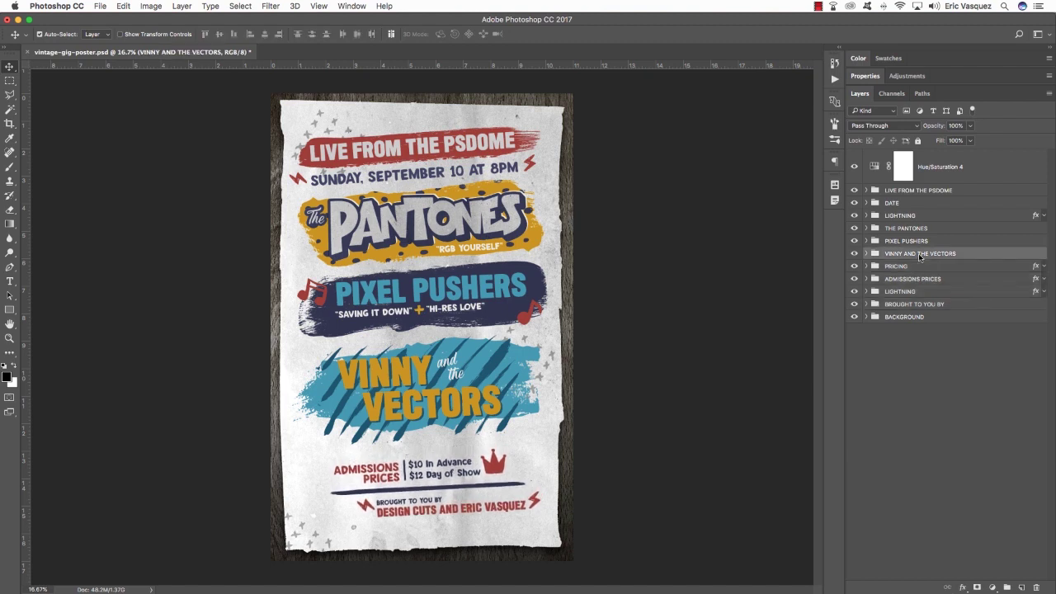
key(shift+Down)
key(shift+Down)
key(shift+Down)
key(shift+Down)
key(shift+Down)
key(shift+Down)
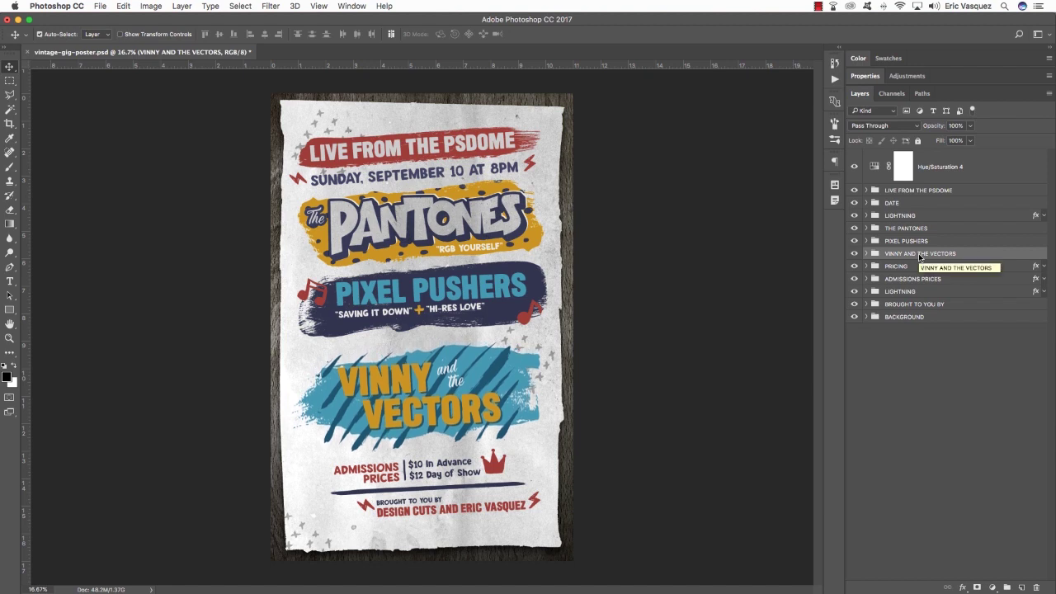
click(923, 241)
key(shift+Down)
key(shift+Down)
key(shift+Down)
key(shift+Down)
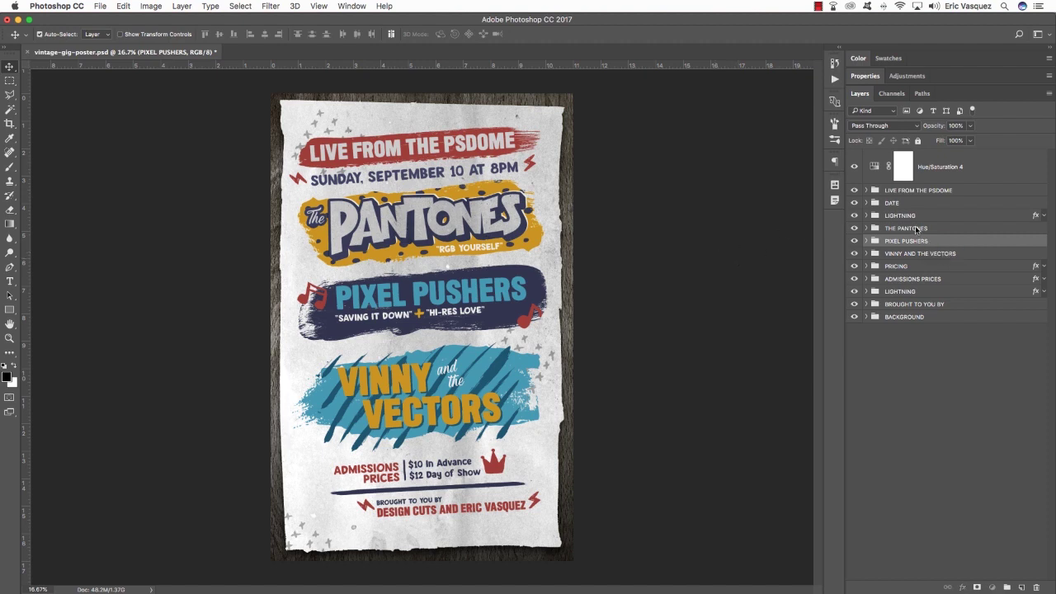
click(915, 229)
shift+click(912, 241)
shift+click(912, 255)
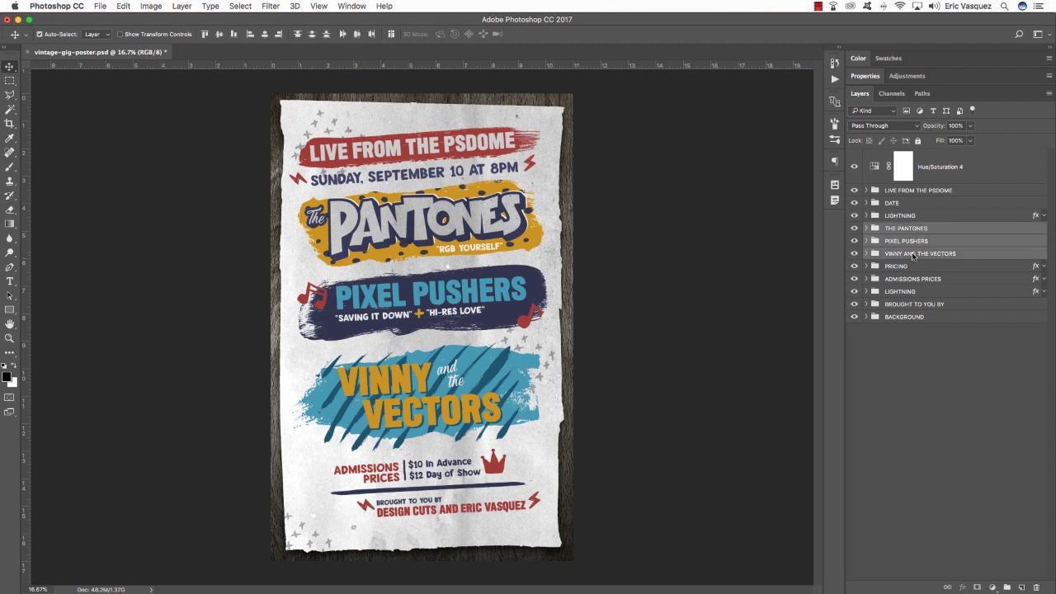
key(shift+Down)
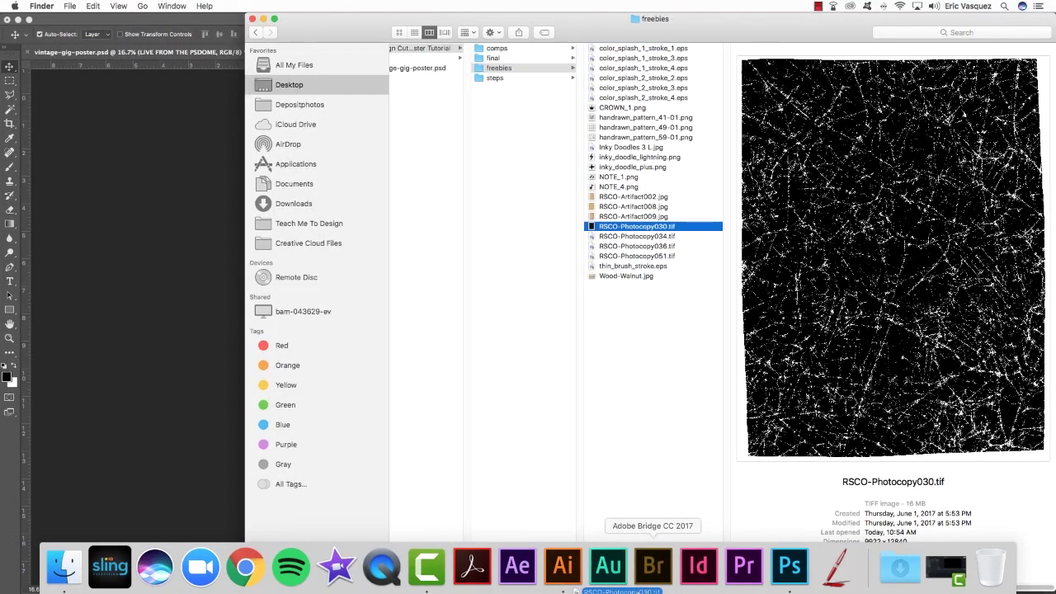
Copy the entire RSCO-Photocopy030.tif texture in Photoshop and close its document.
click(790, 566)
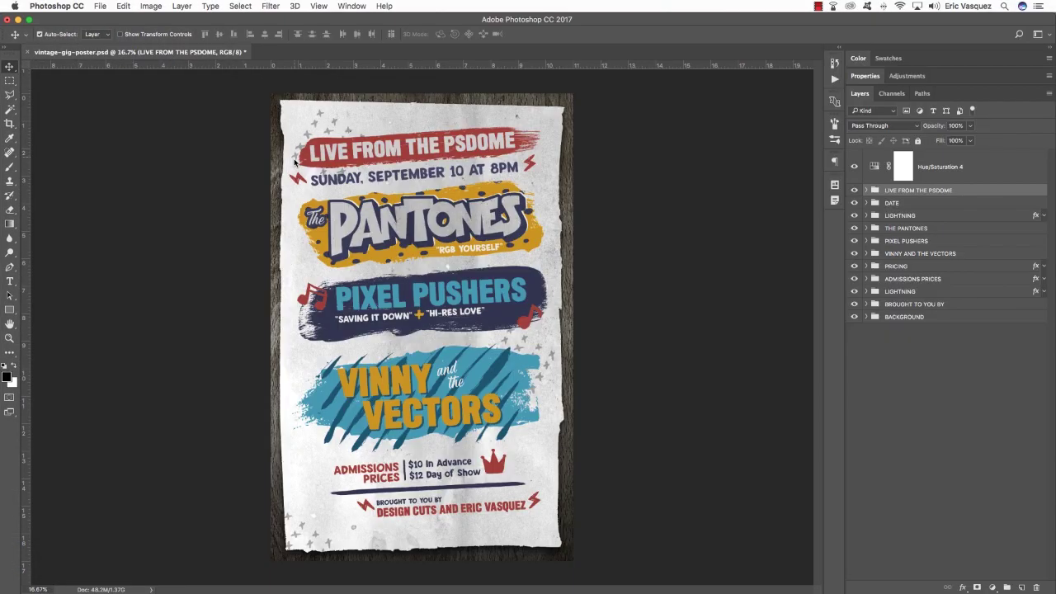
key(super+a)
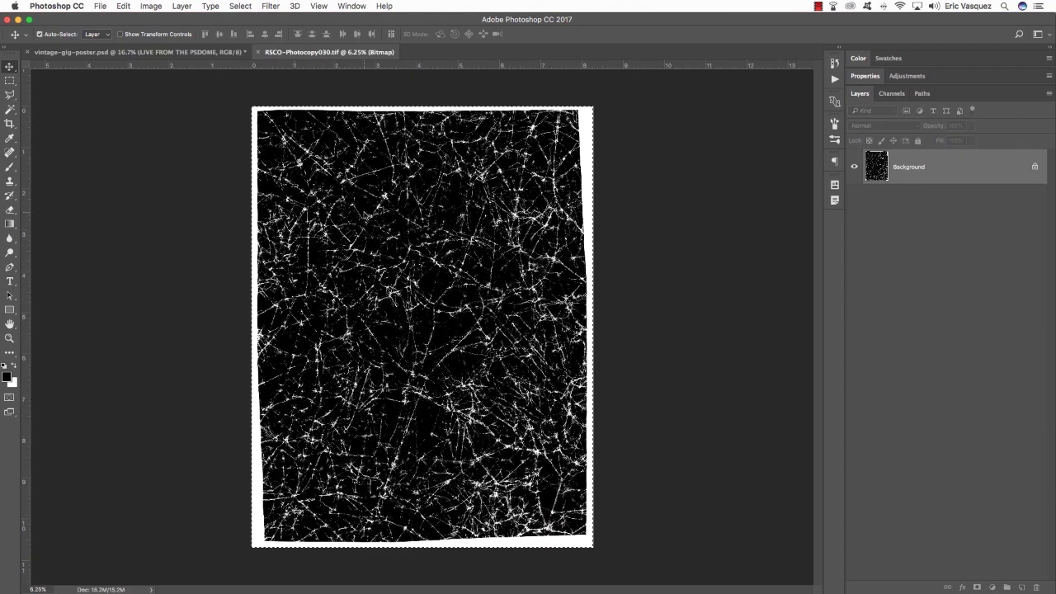
key(super+c)
key(super+d)
key(super+w)
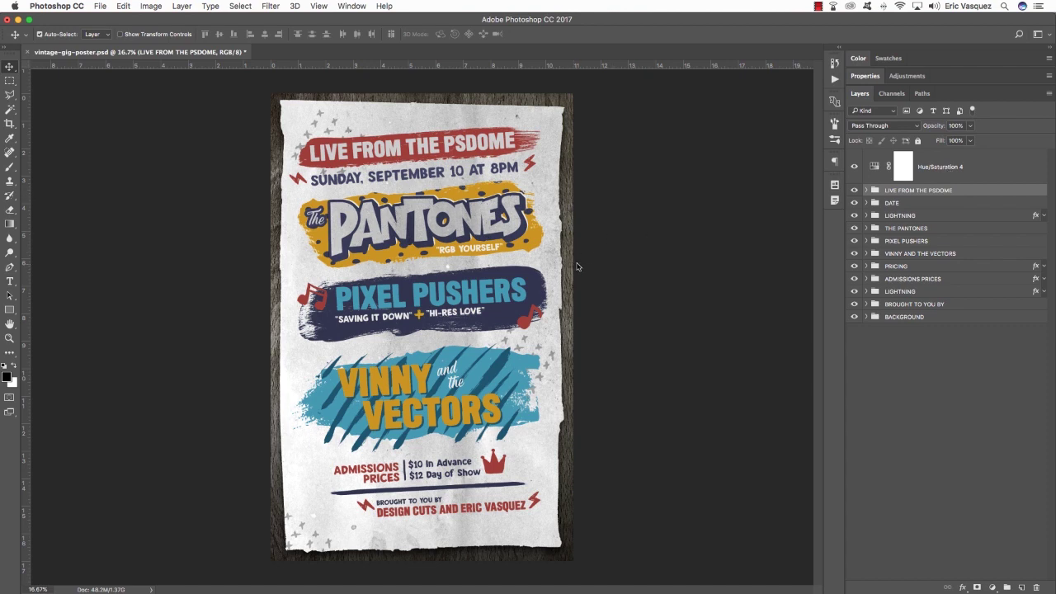
Paste the texture into the poster, scale it to cover the poster, and set opacity to 60%.
key(super+v)
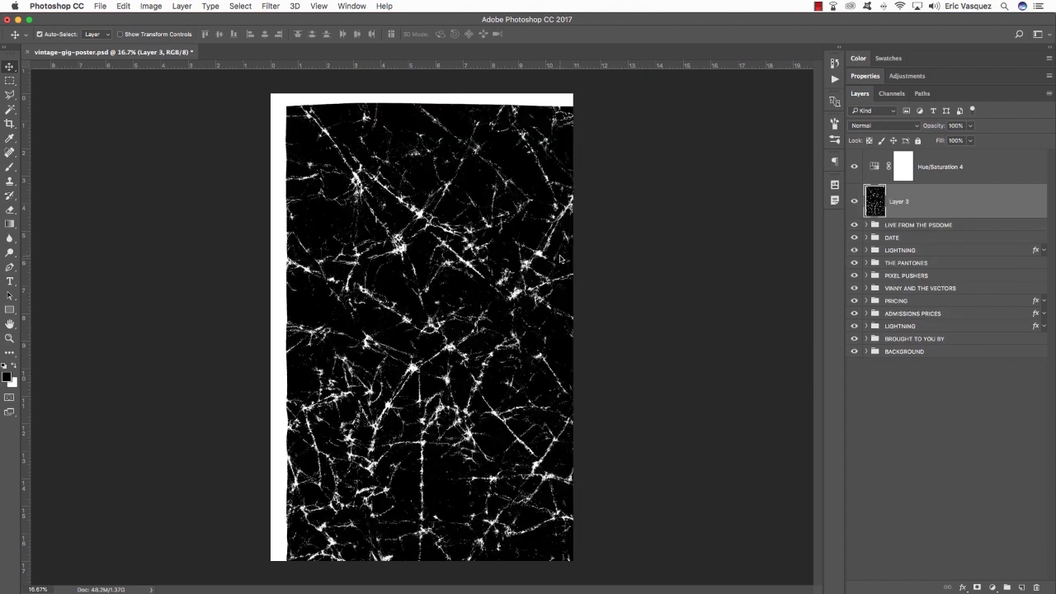
key(super+t)
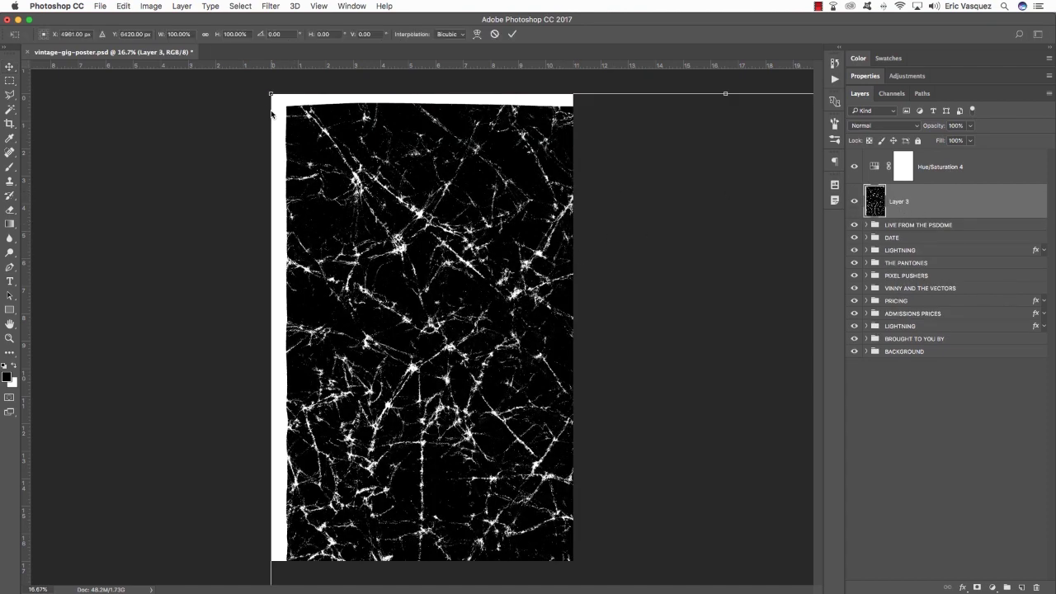
mouse_move(271, 94)
mouse_down()
mouse_move(334, 183)
mouse_move(404, 259)
mouse_move(460, 292)
mouse_move(503, 346)
mouse_move(387, 199)
mouse_move(265, 94)
mouse_up()
drag(363, 168, 330, 160)
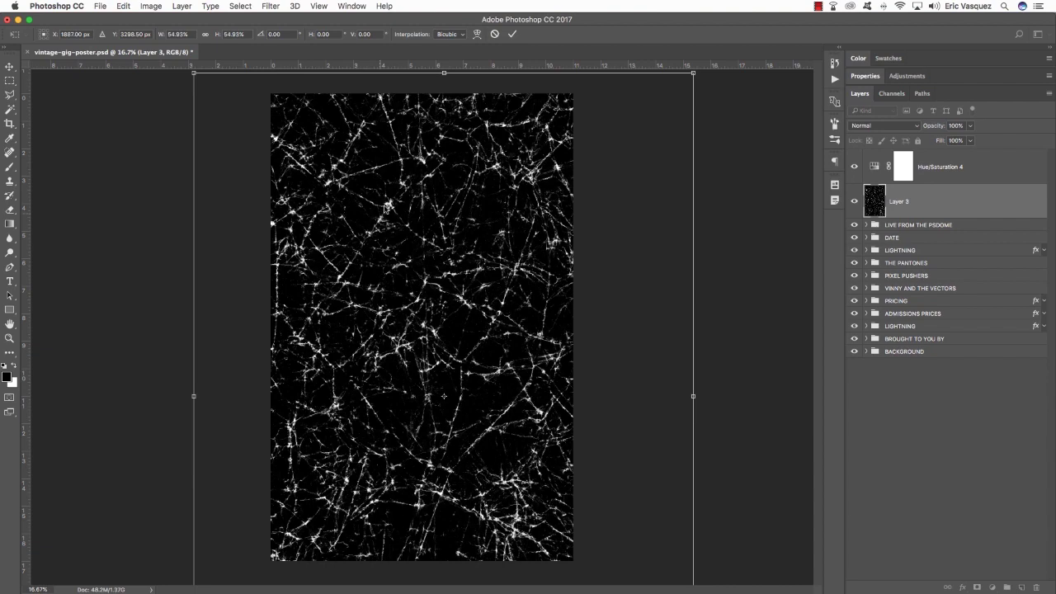
key(Return)
key(6)
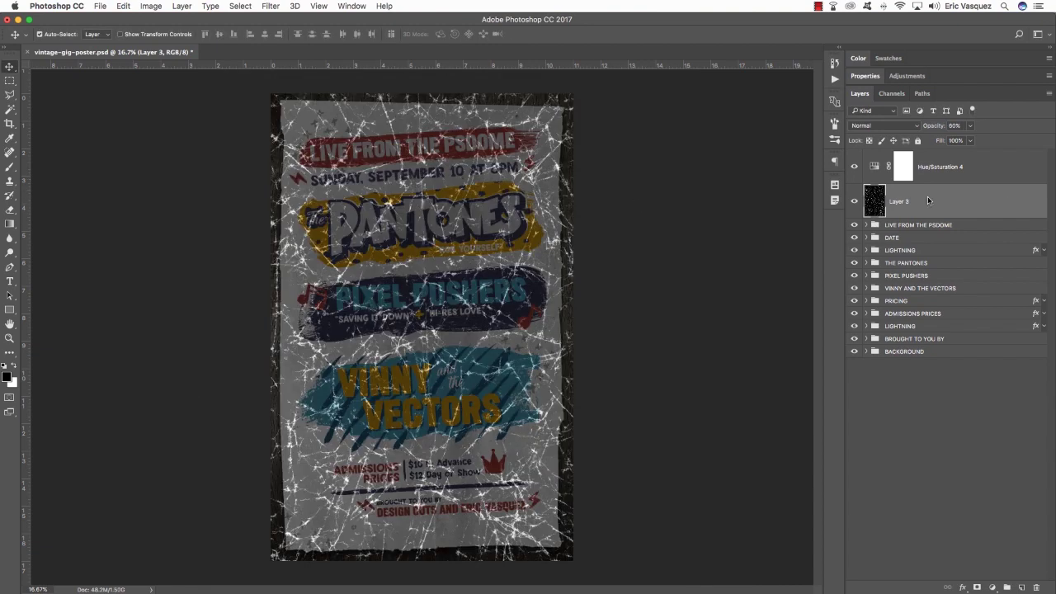
Set the texture layer to Screen mode and rename it RSCO-Photocopy030.tif.
click(879, 125)
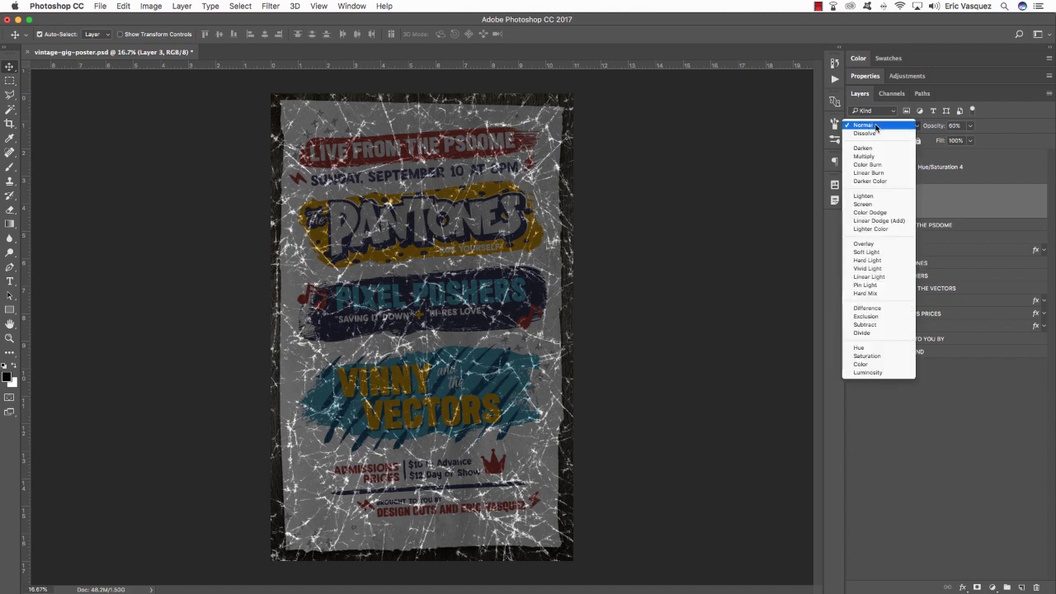
click(873, 204)
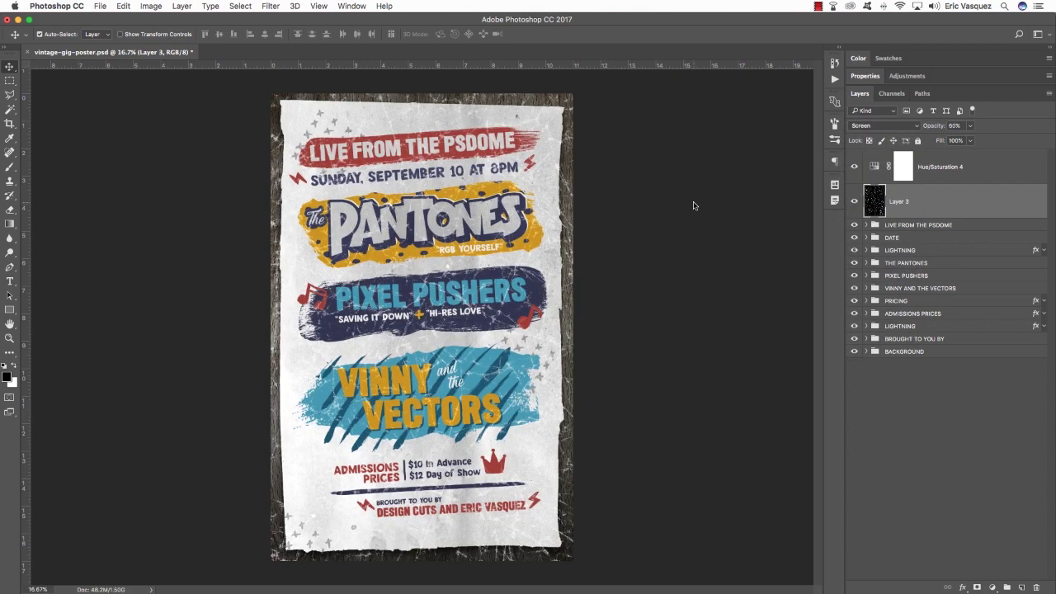
double_click(897, 201)
key(super+v)
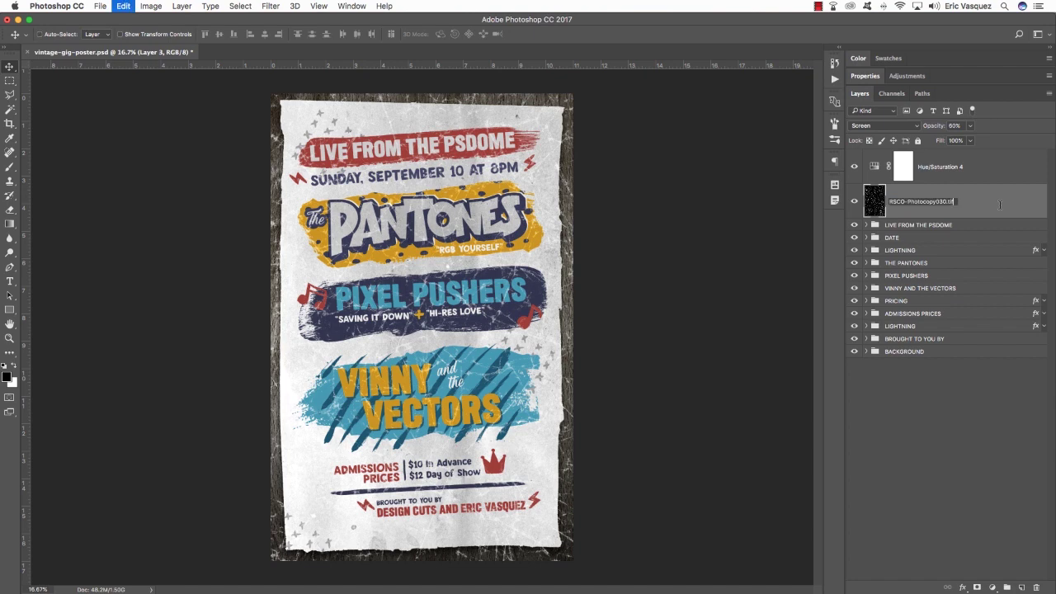
key(Return)
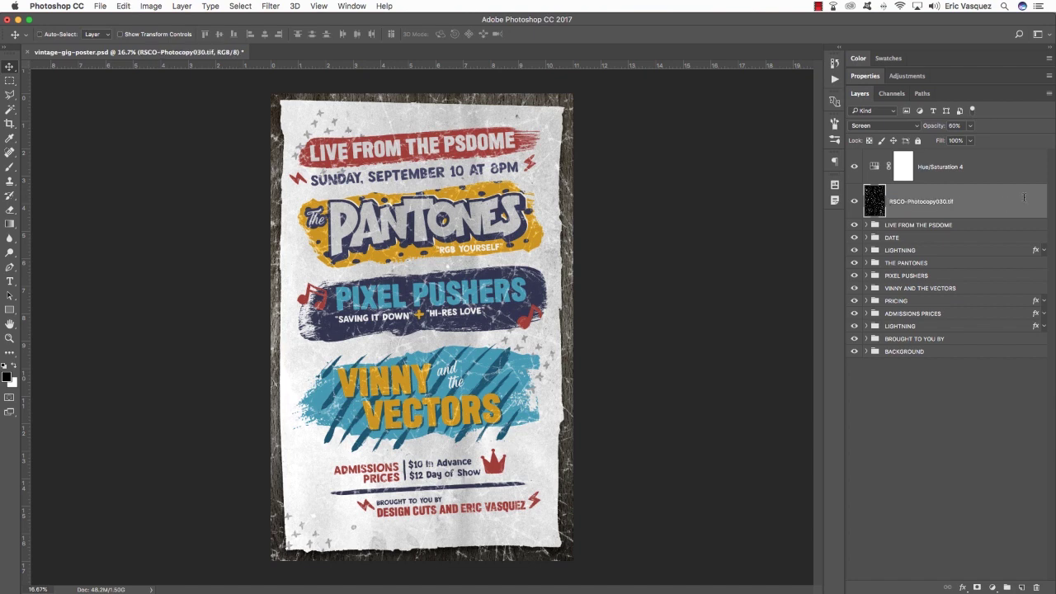
key(super+Tab)
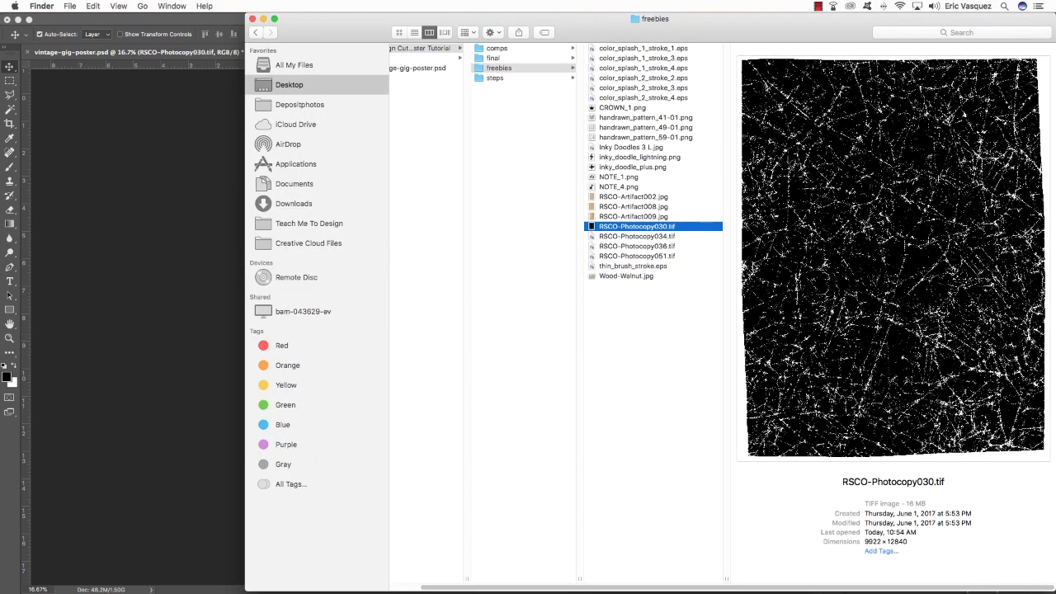
Open RSCO-Photocopy034.tif in Photoshop, copy the whole texture, and close it.
click(647, 237)
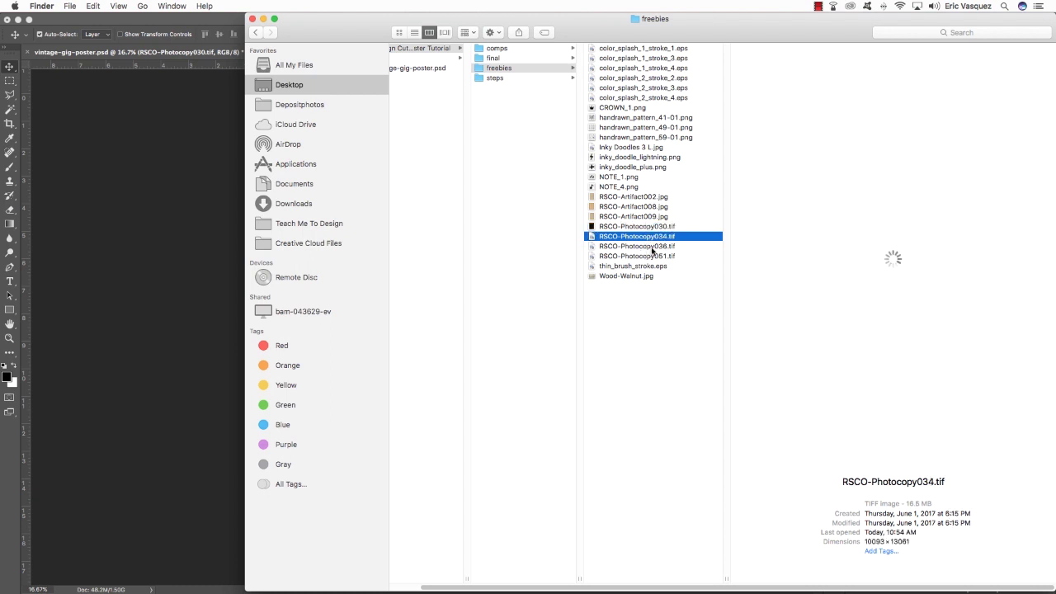
drag(647, 239, 789, 571)
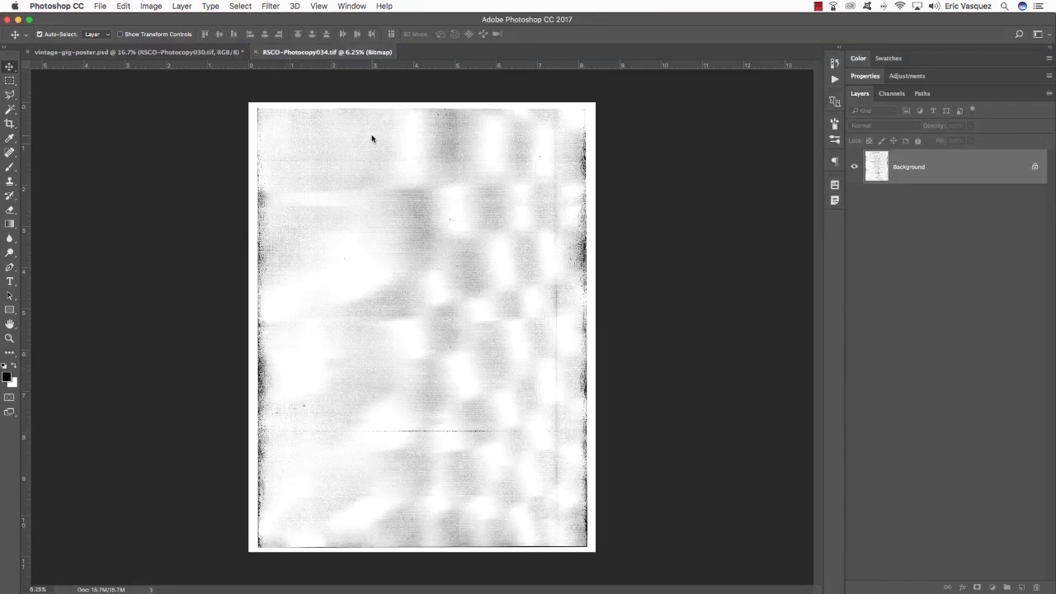
key(super+c)
key(super+w)
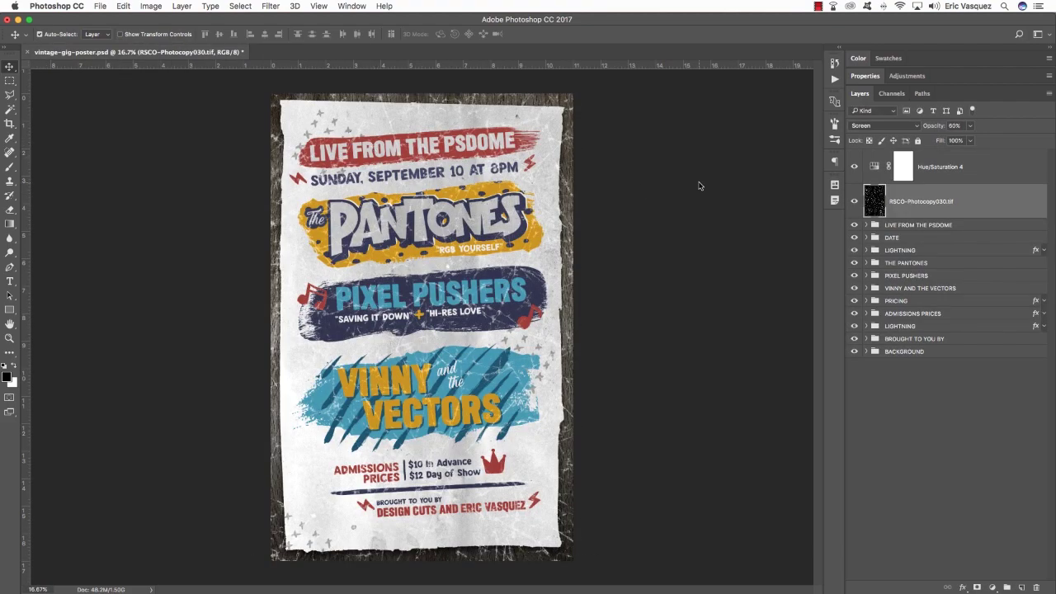
Paste the texture into the poster, scale it to about 42% to cover it, set 30% Multiply.
key(super+v)
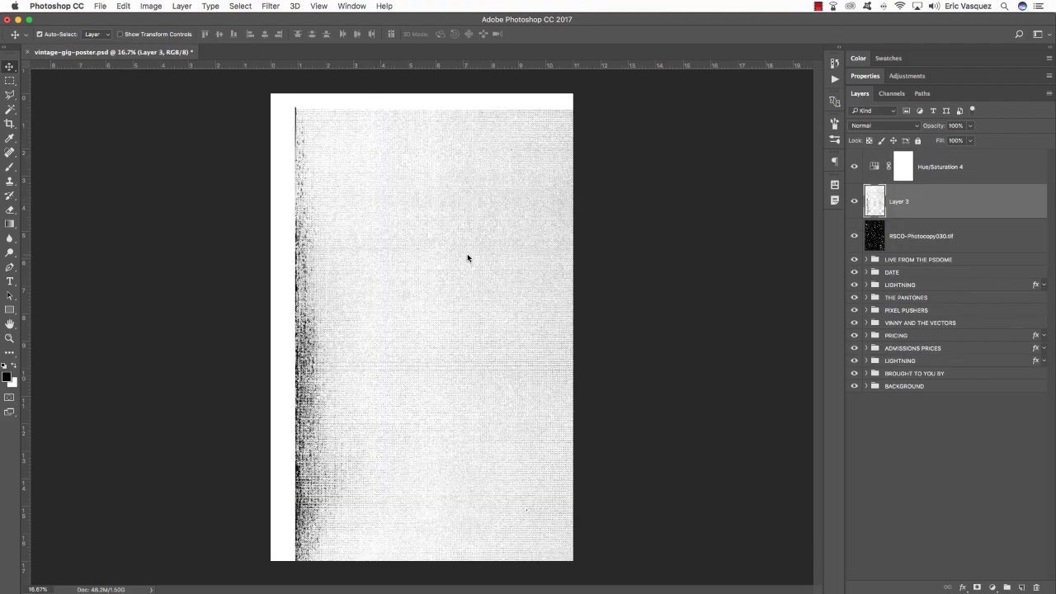
key(super+t)
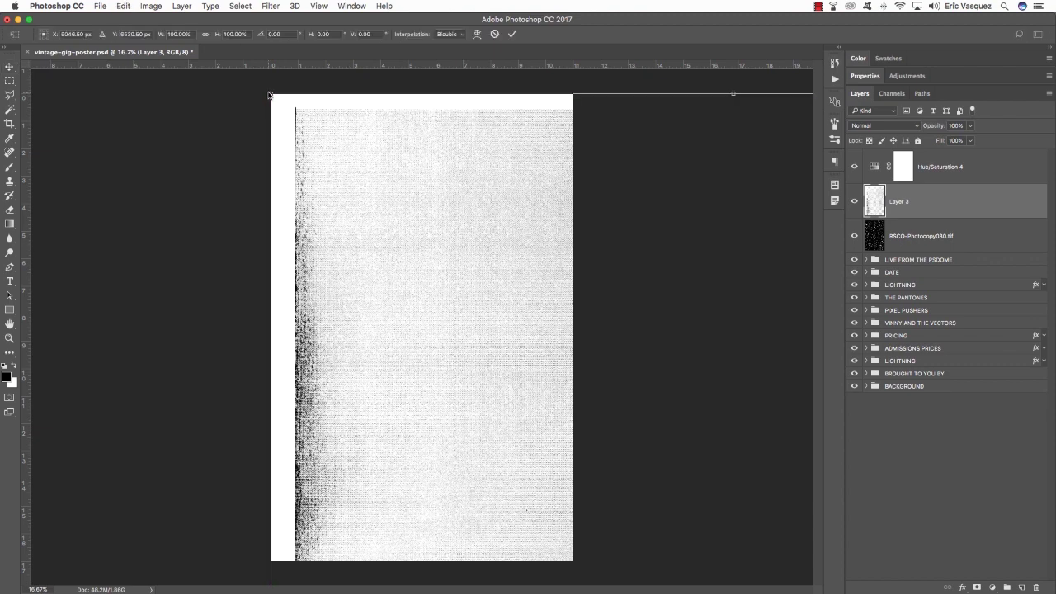
drag(305, 128, 370, 129)
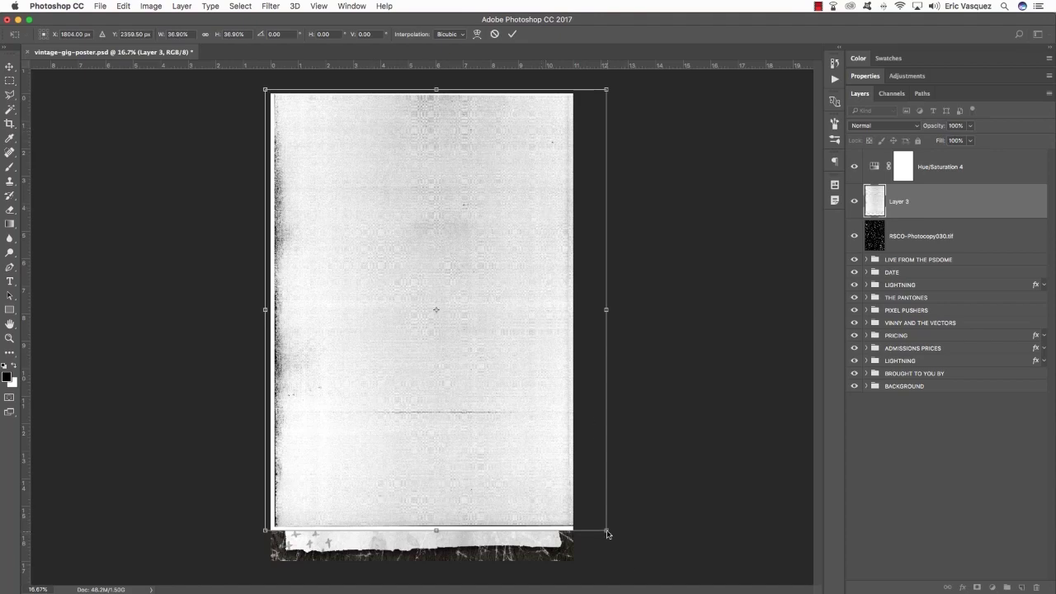
drag(607, 532, 637, 564)
drag(533, 481, 518, 492)
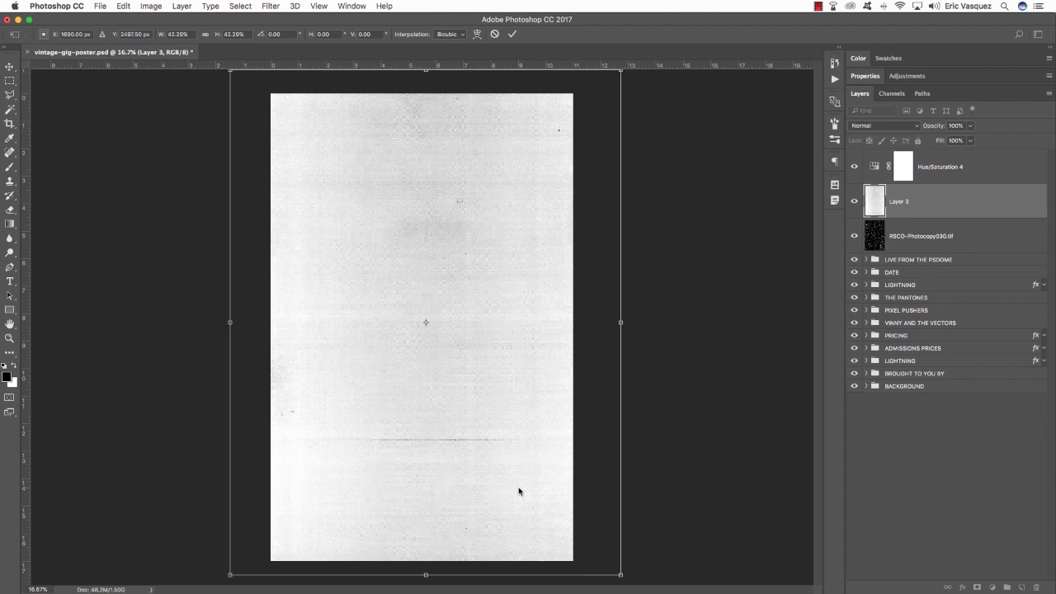
key(Return)
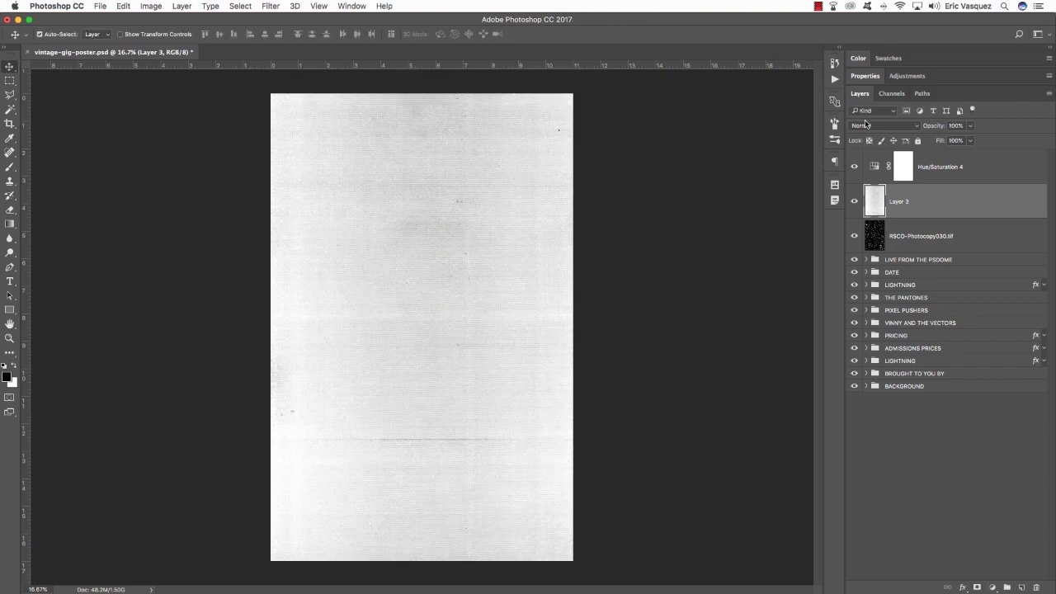
key(3)
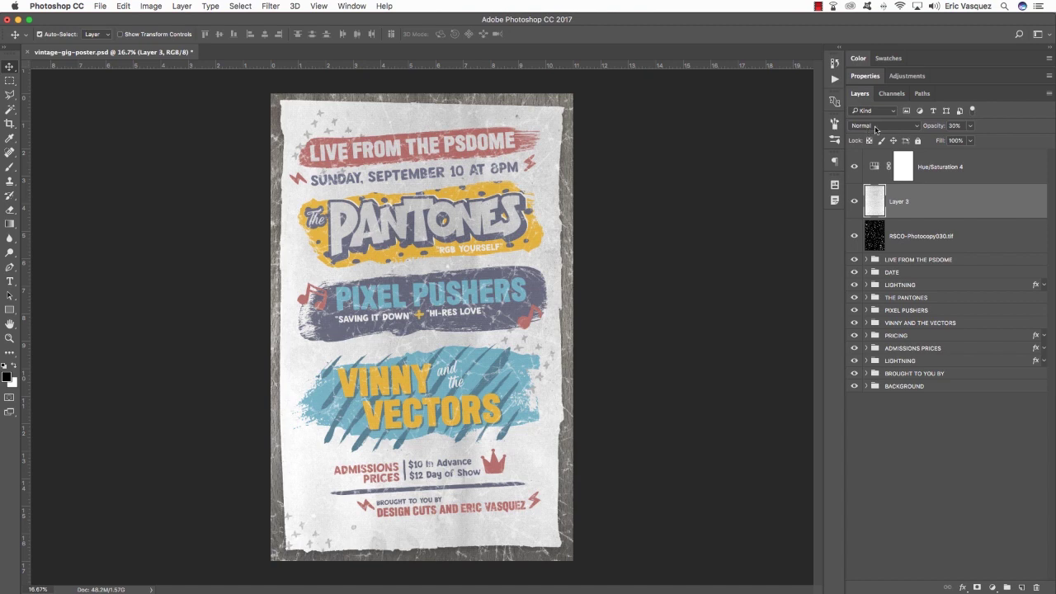
click(875, 129)
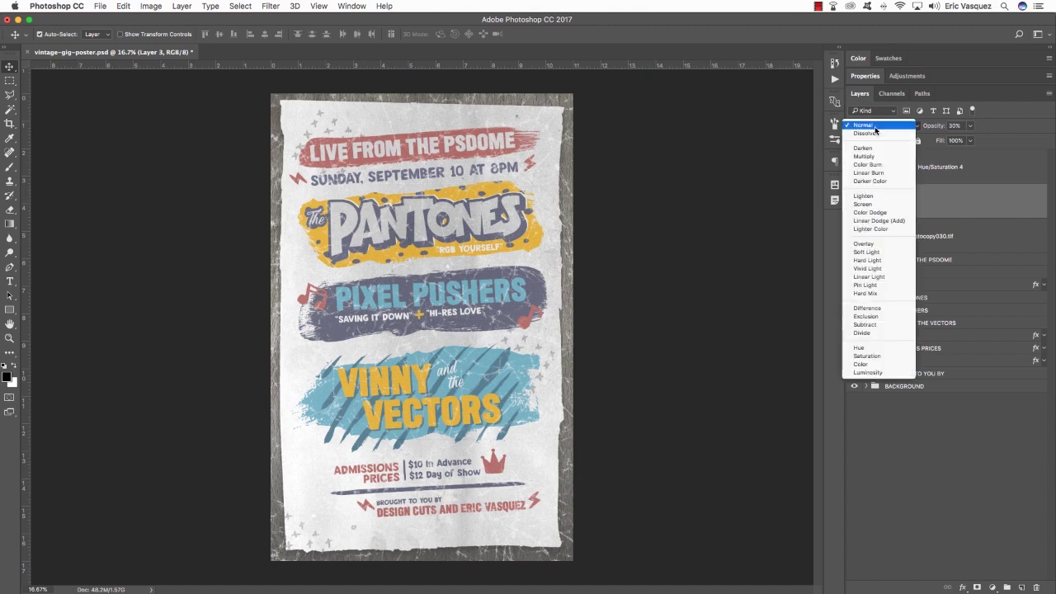
click(864, 156)
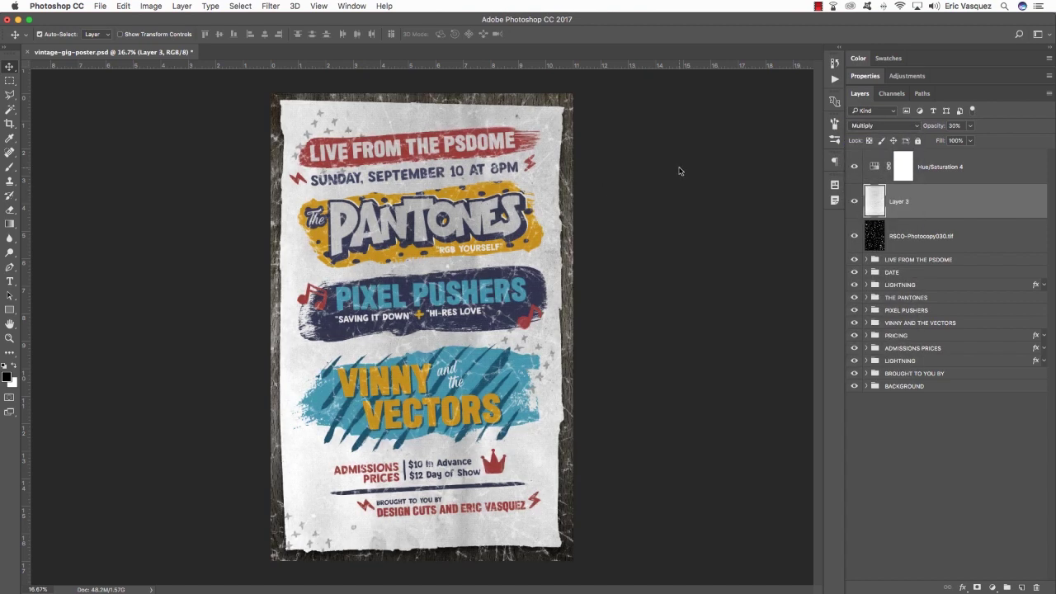
key(super+Tab)
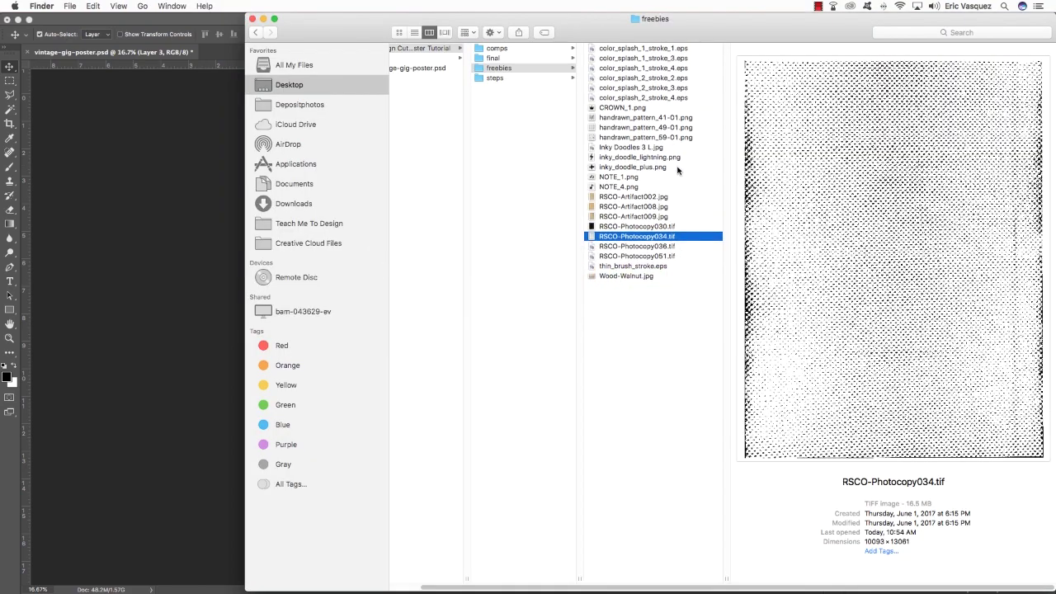
Copy the whole RSCO-Photocopy036.tif texture and paste it into the poster as a new layer.
drag(640, 247, 356, 192)
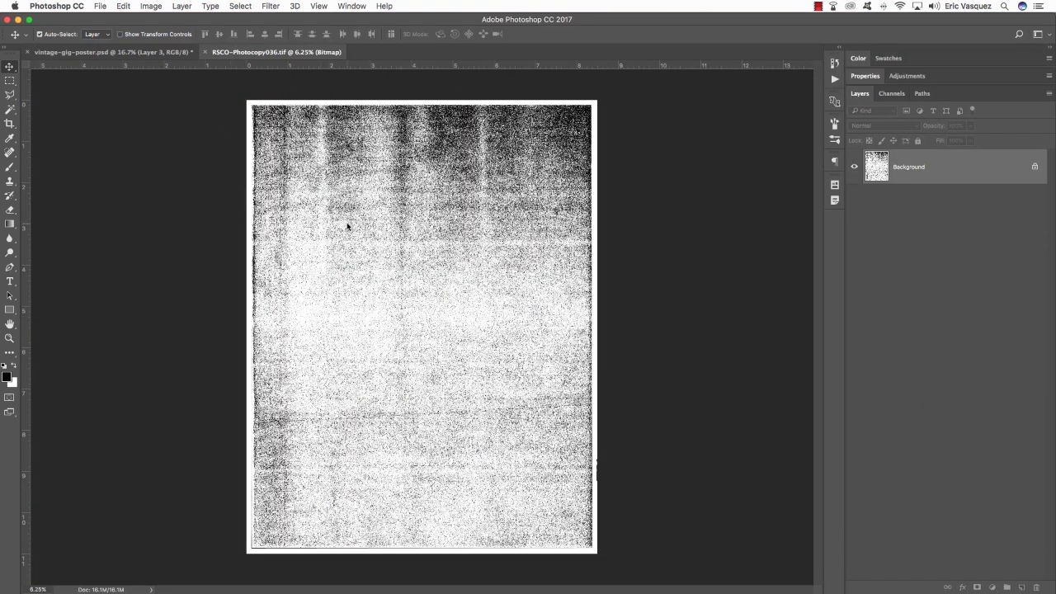
key(super+a)
key(super+c)
key(super+w)
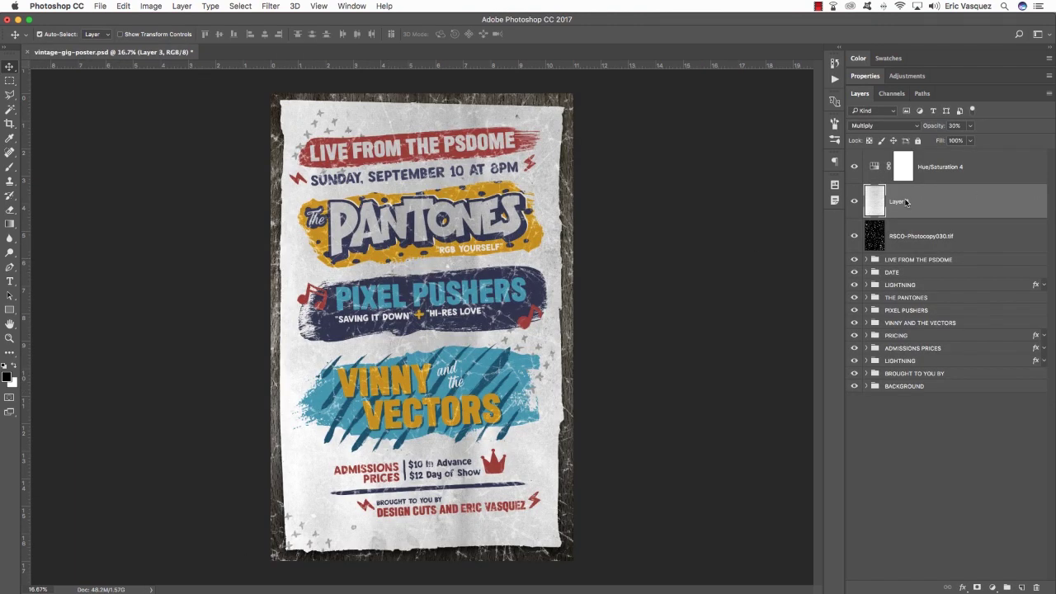
key(super+v)
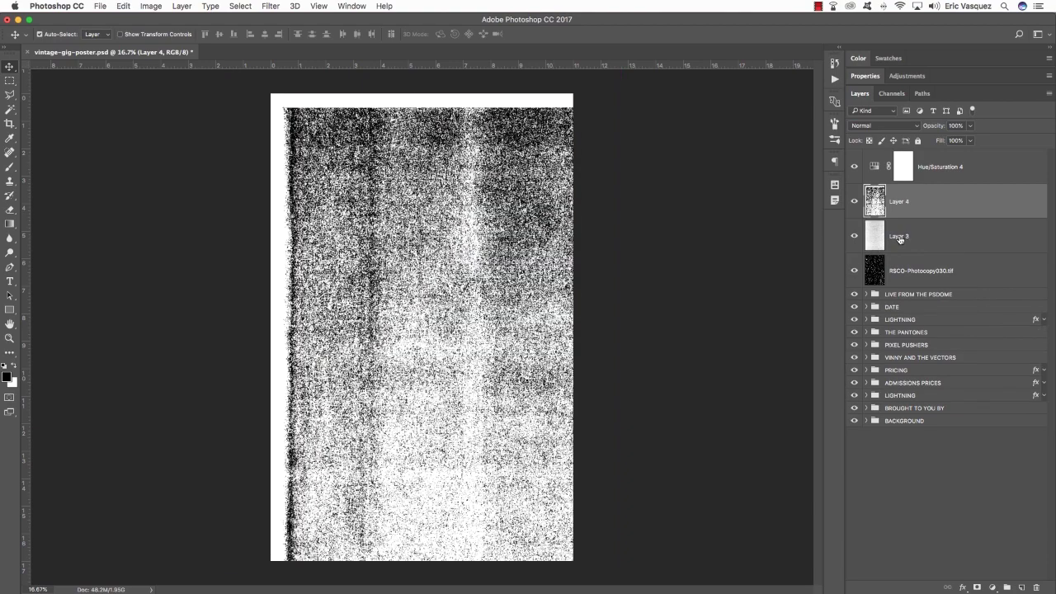
Rename the texture layers RSCO-Photocopy034.tif and RSCO-Photocopy036.tif.
double_click(898, 236)
key(super+v)
key(Return)
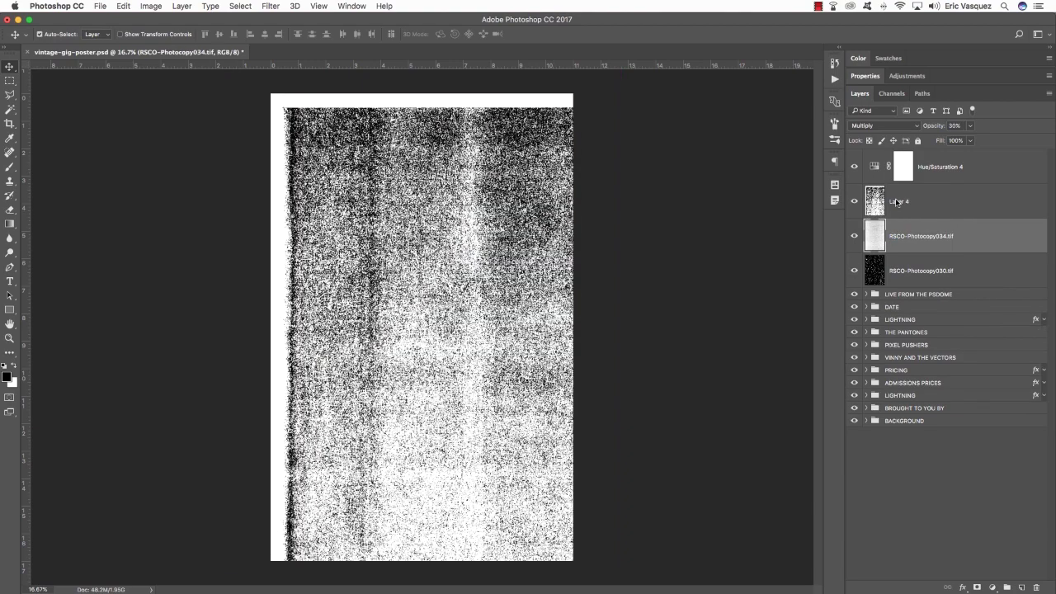
double_click(897, 202)
key(super+v)
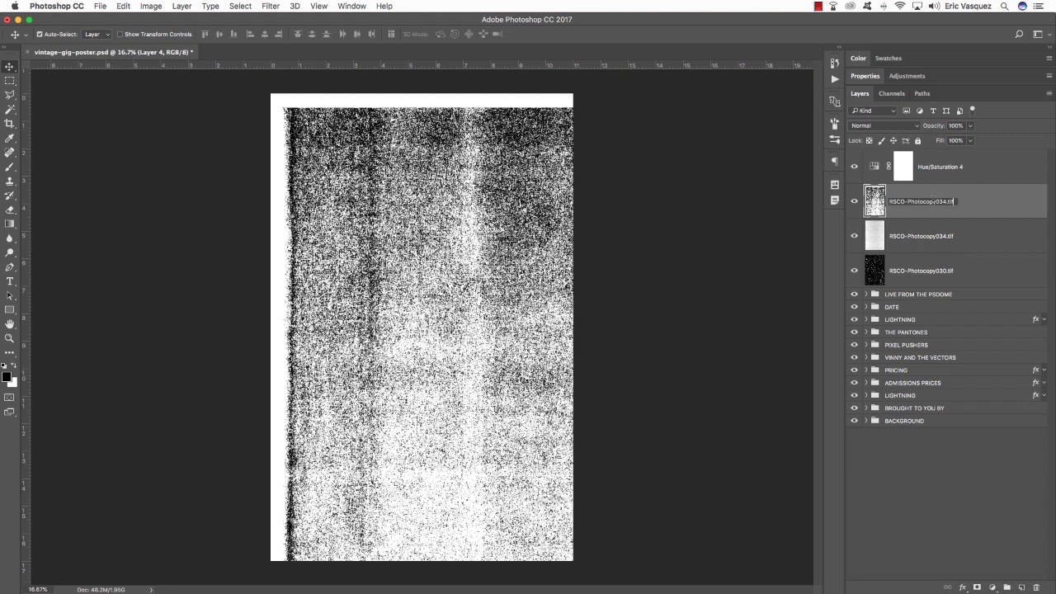
key(super+a)
key(Right)
text(6)
key(Return)
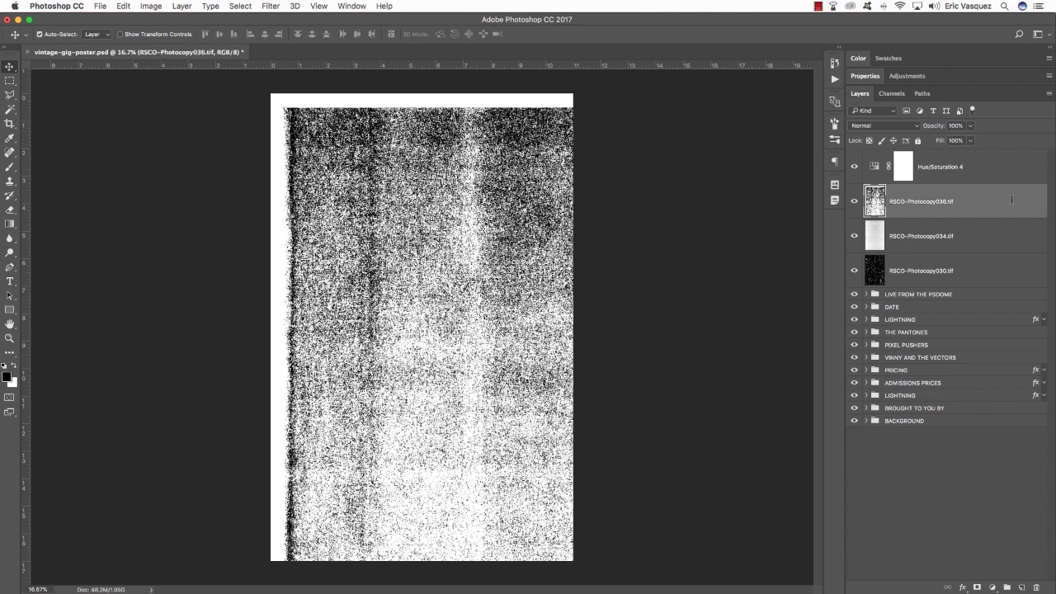
Scale the RSCO-Photocopy036.tif texture to about 49%, align it to the poster top, and set Soft Light at 30%.
key(super+t)
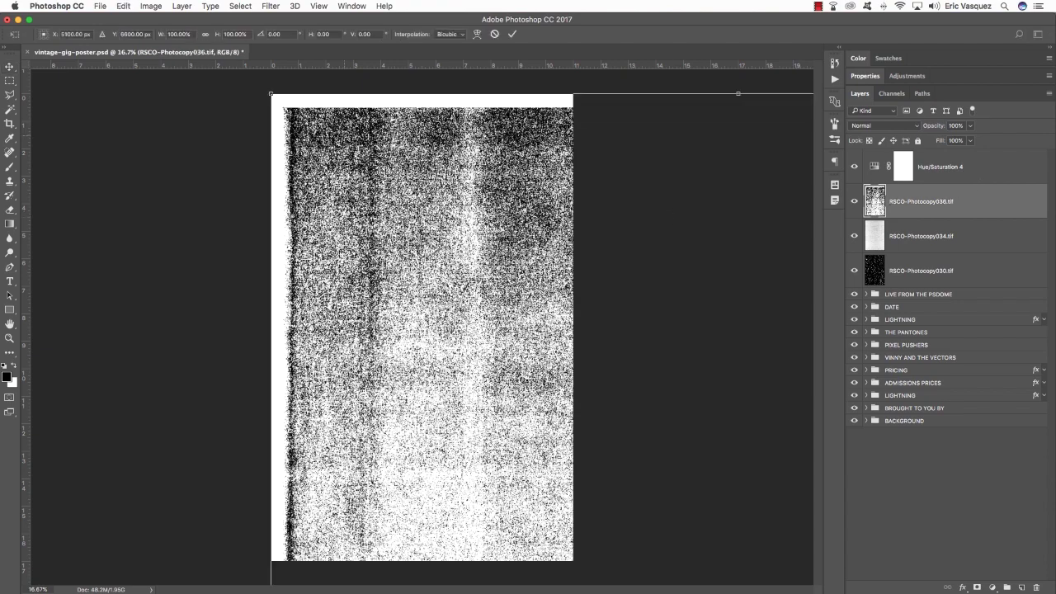
drag(272, 93, 244, 84)
drag(741, 80, 689, 120)
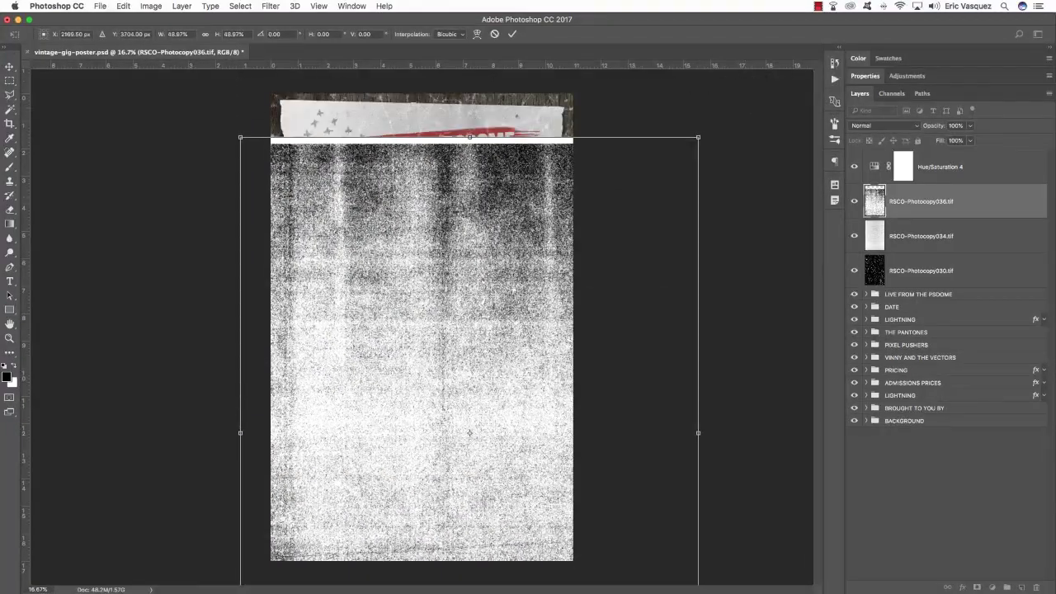
drag(522, 173, 515, 115)
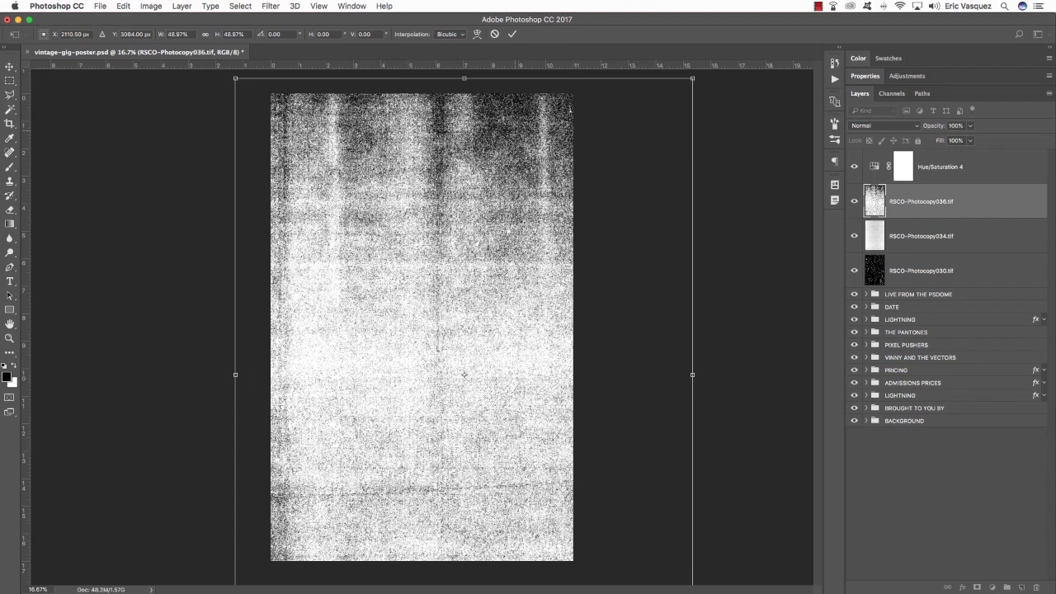
key(Return)
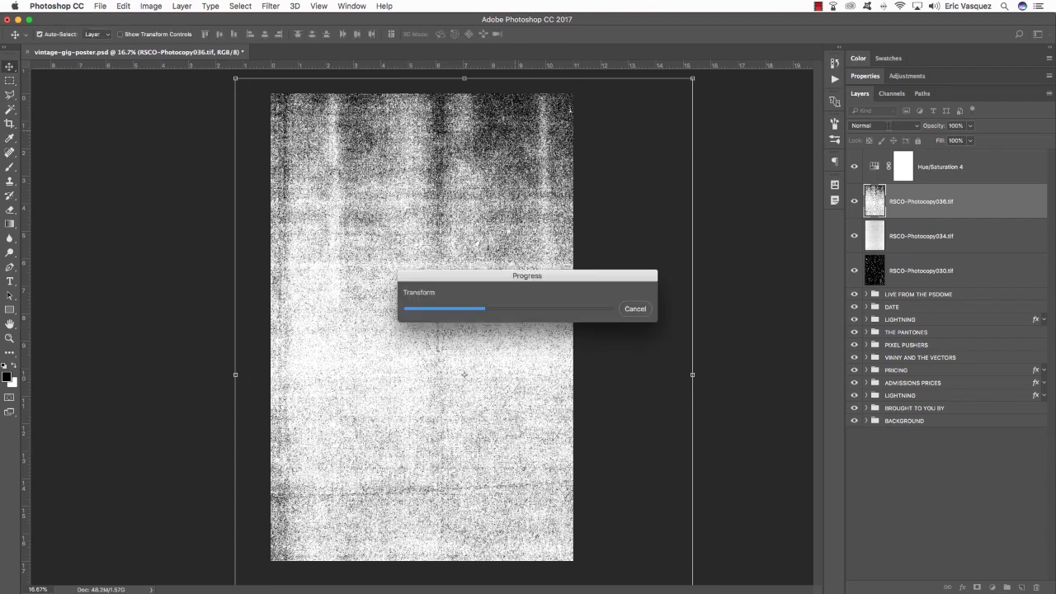
click(883, 126)
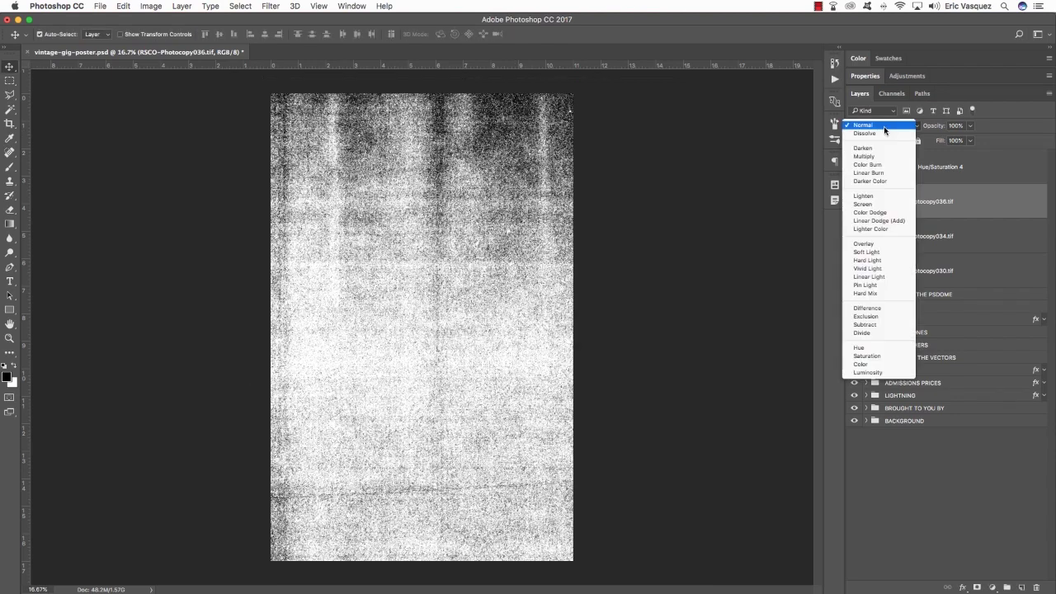
click(866, 252)
key(3)
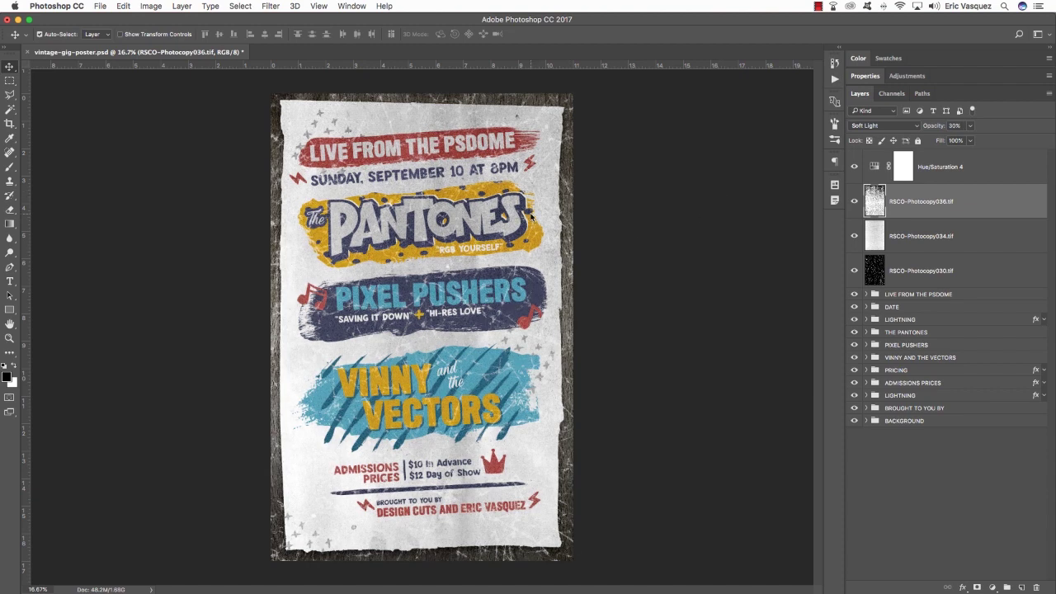
Copy the RSCO-Photocopy051.tif texture into the poster and scale it to about 79%.
key(super+Tab)
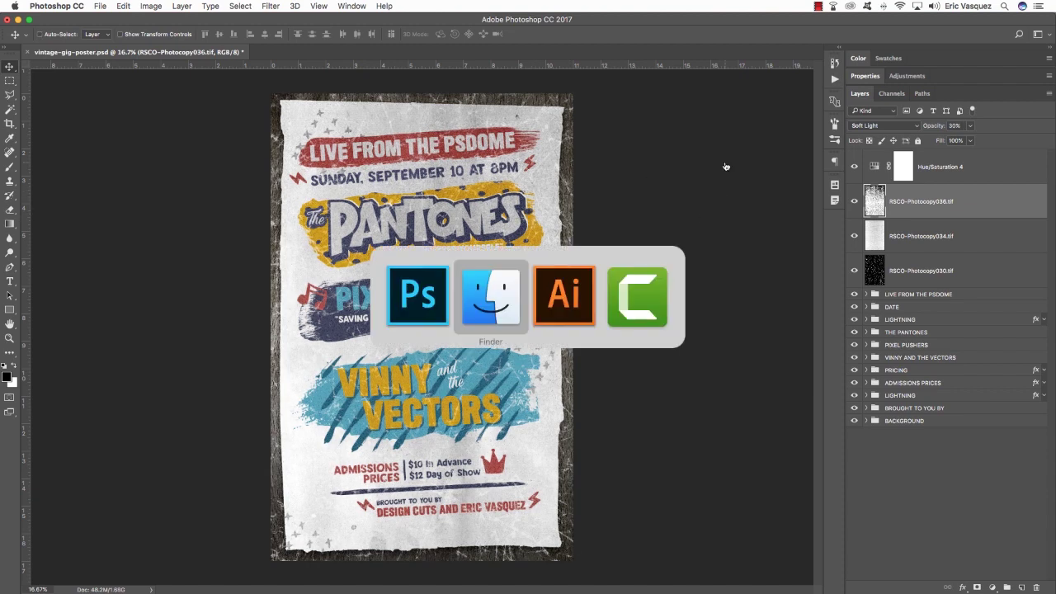
click(648, 256)
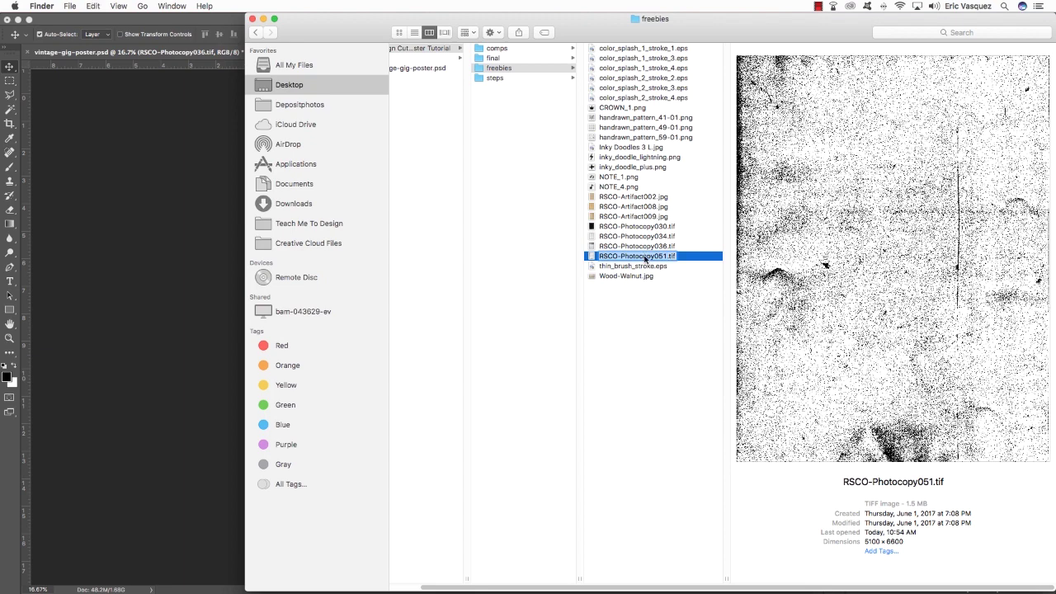
key(Left)
drag(642, 259, 779, 567)
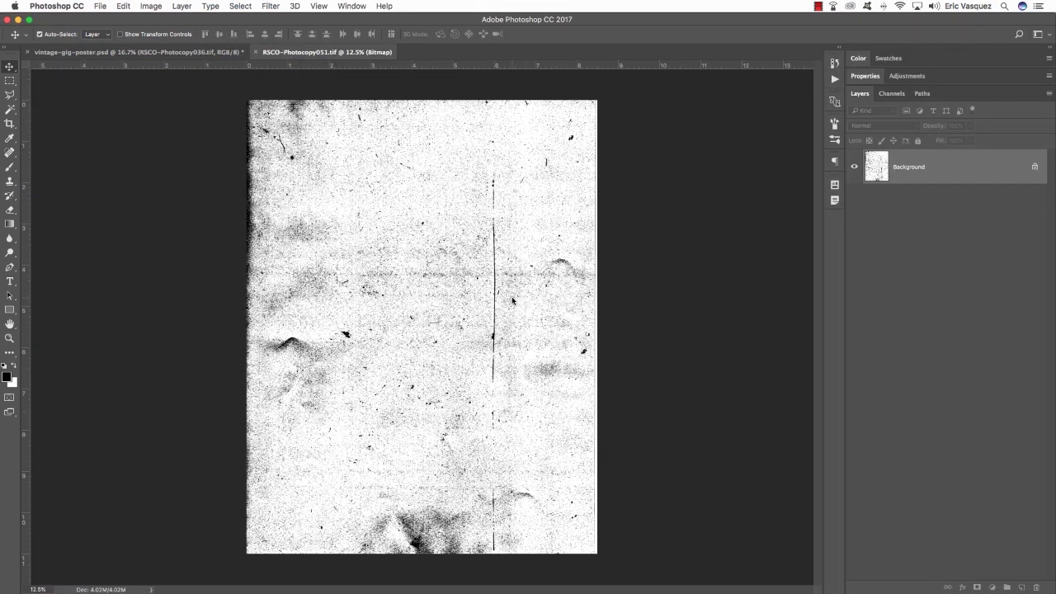
key(super+a)
key(super+c)
key(super+w)
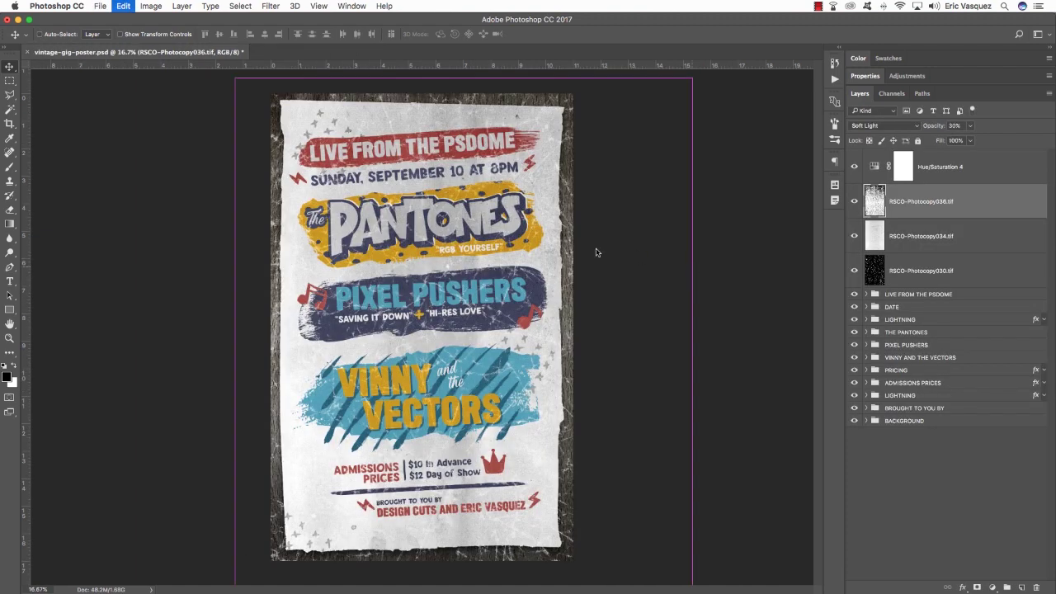
key(super+v)
key(super+t)
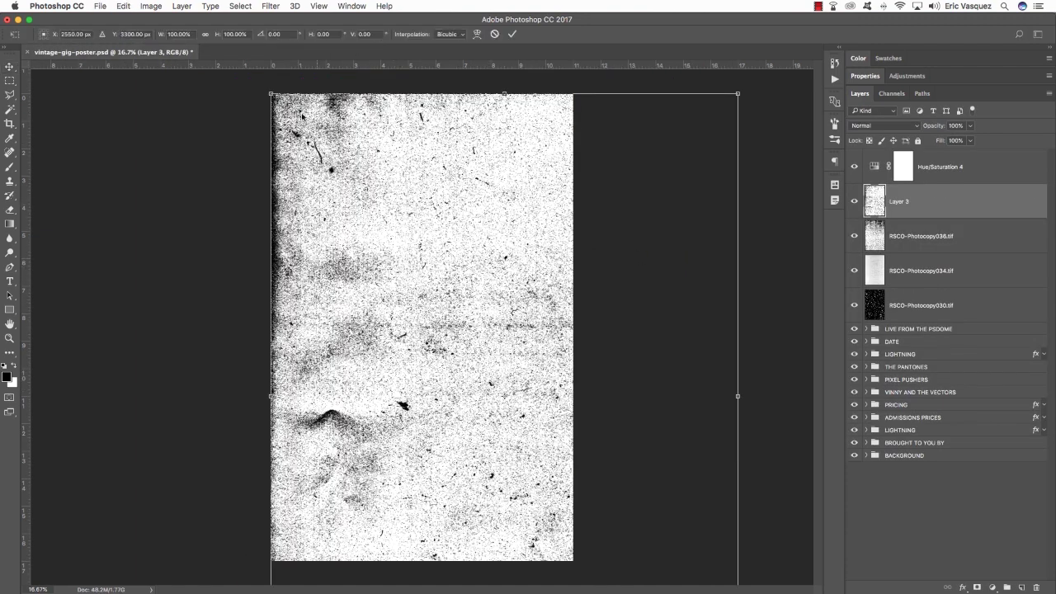
drag(273, 95, 375, 168)
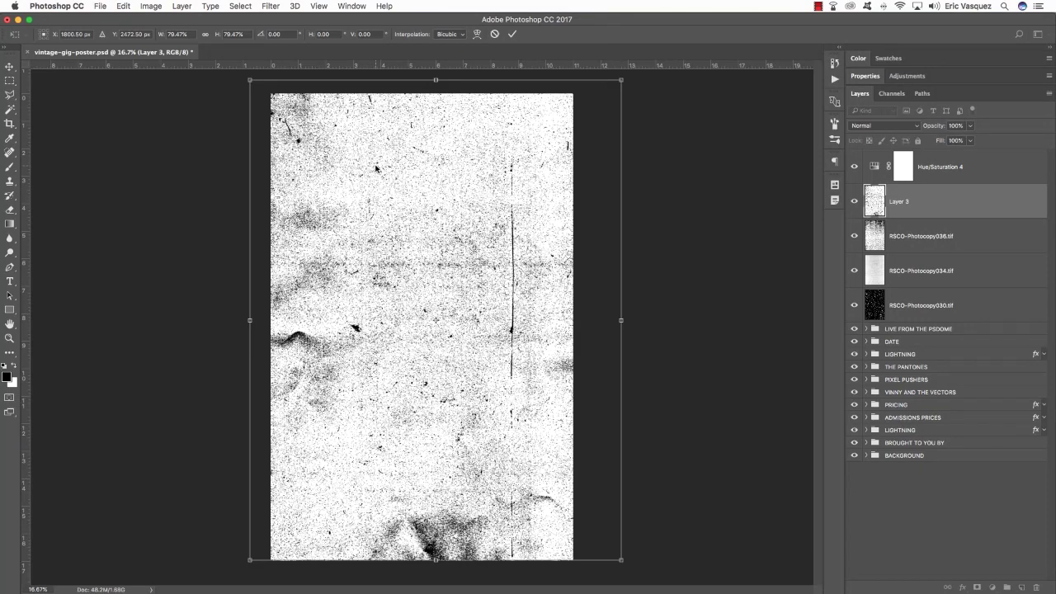
key(Return)
Rename the new texture layer RSCO-Photocopy051.tif.
key(super+Tab)
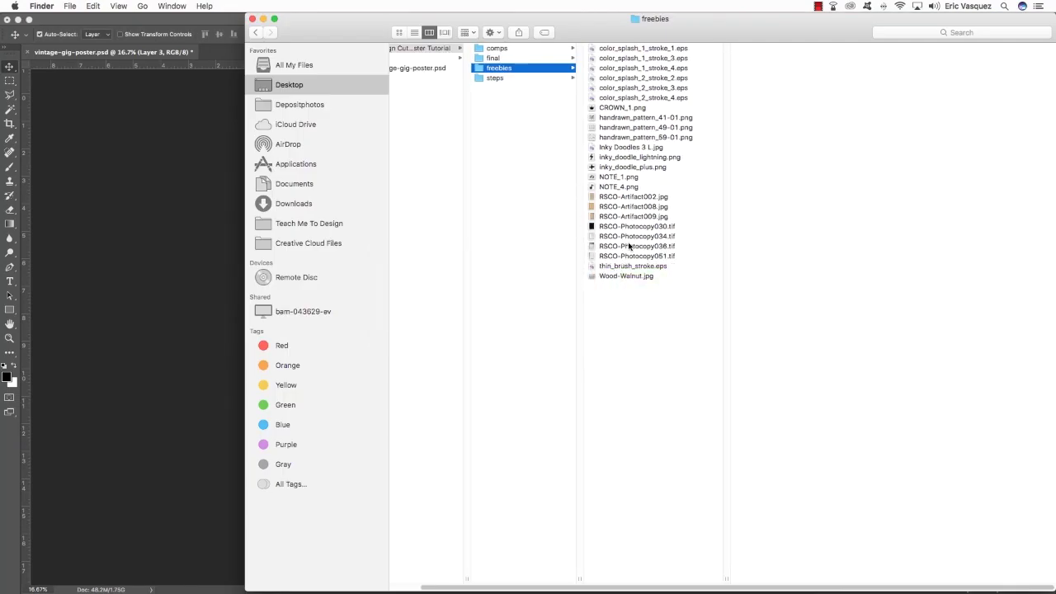
click(603, 257)
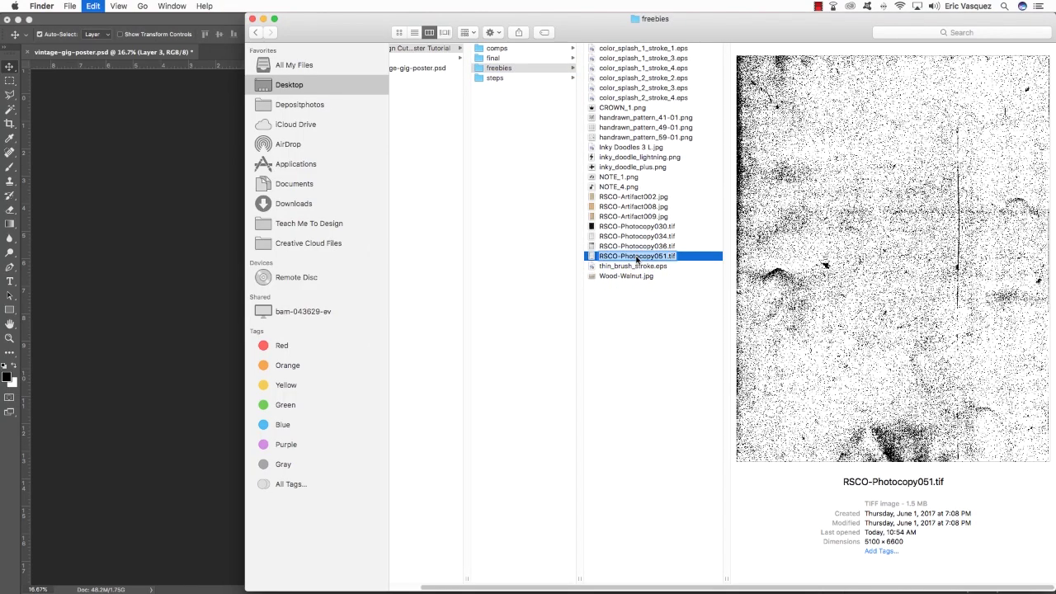
key(super+Tab)
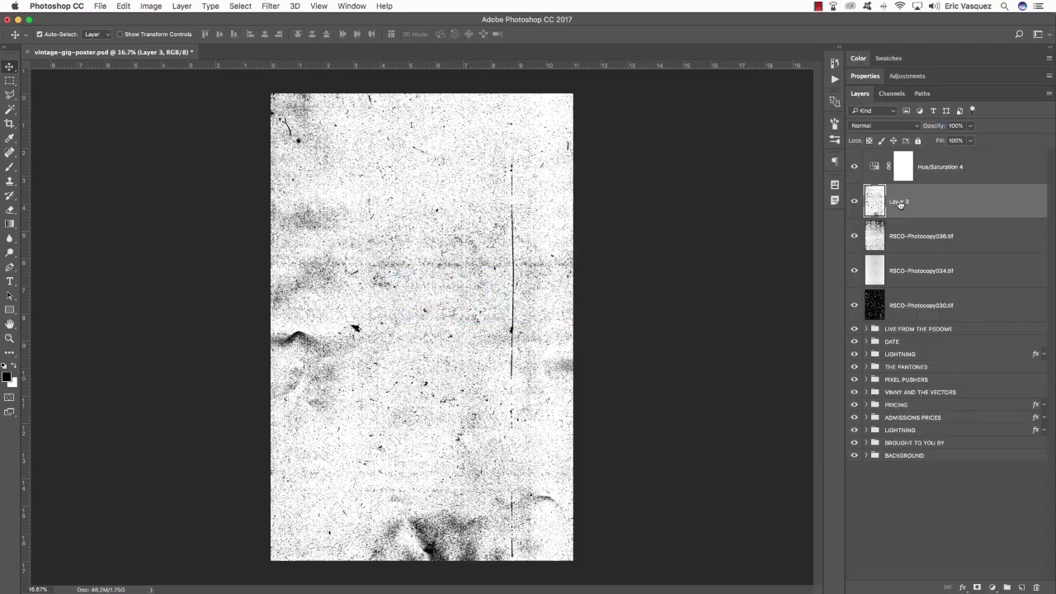
double_click(899, 202)
key(super+v)
key(Return)
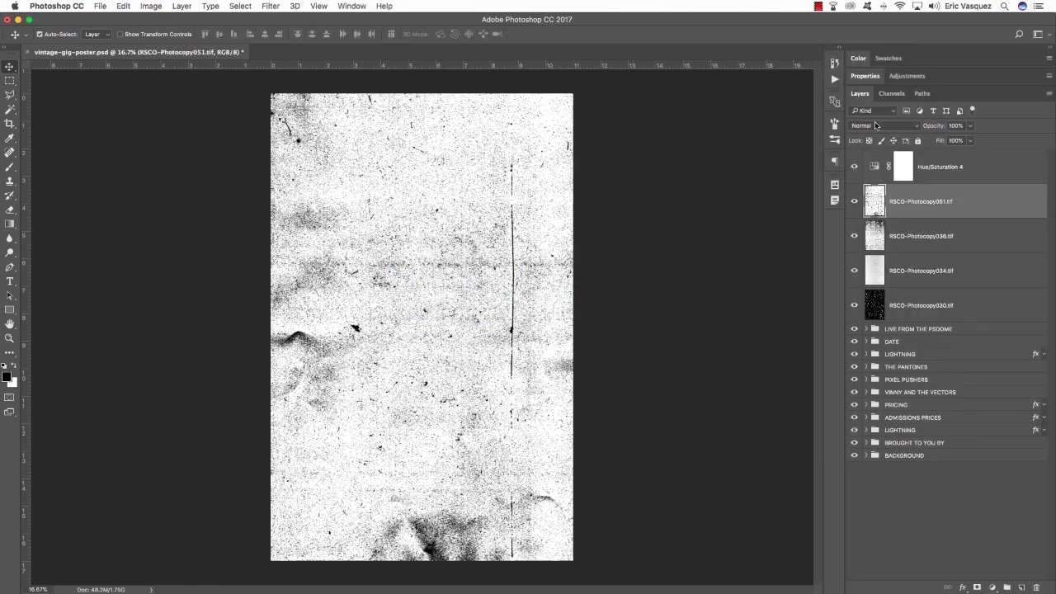
Set the texture to Multiply at 20% opacity and enlarge it to 116% over the poster.
click(876, 125)
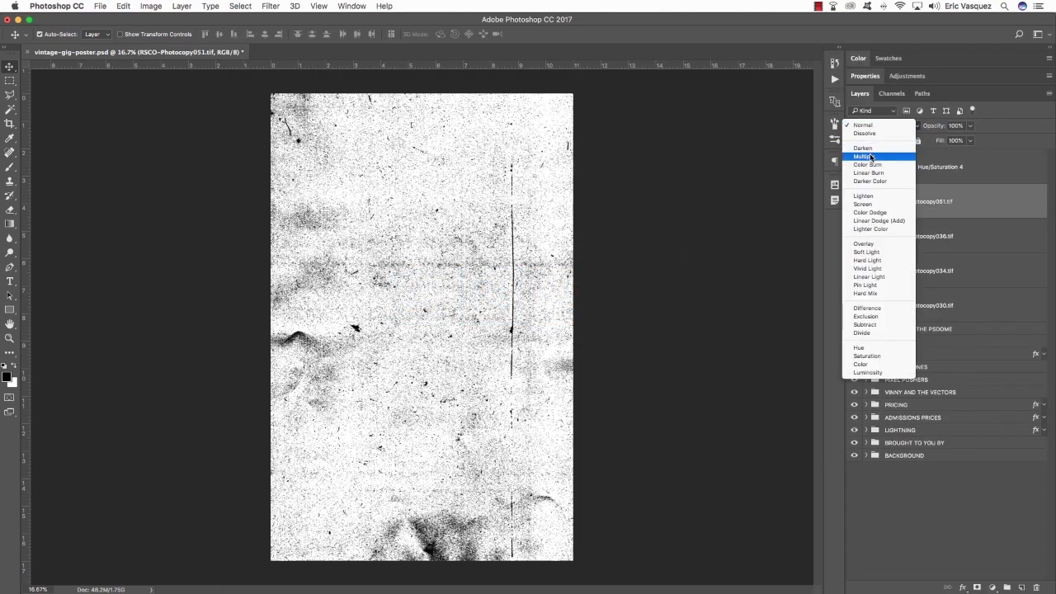
click(871, 156)
key(2)
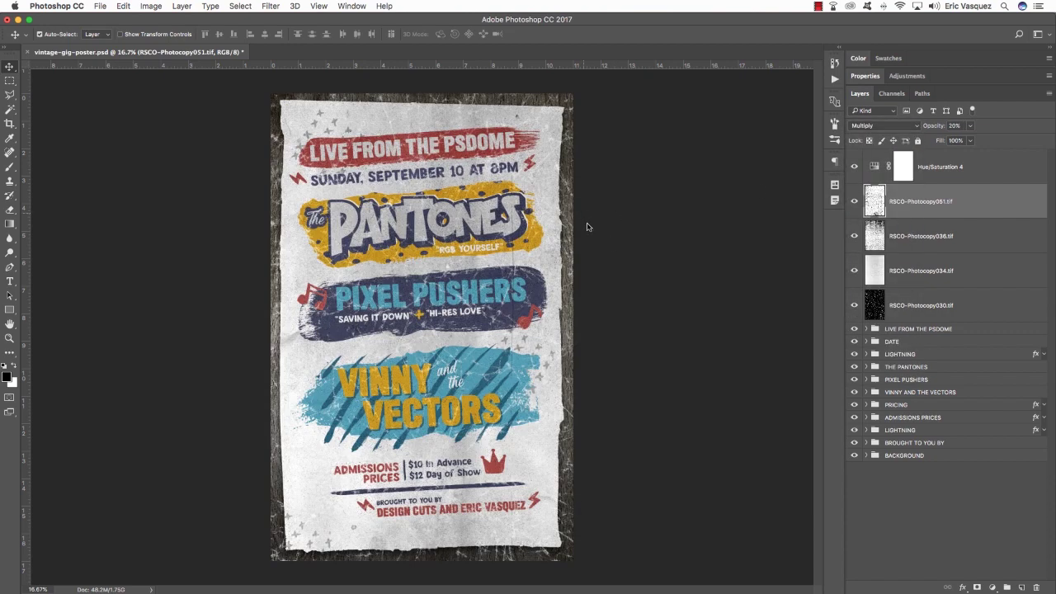
key(ctrl+t)
drag(539, 229, 567, 239)
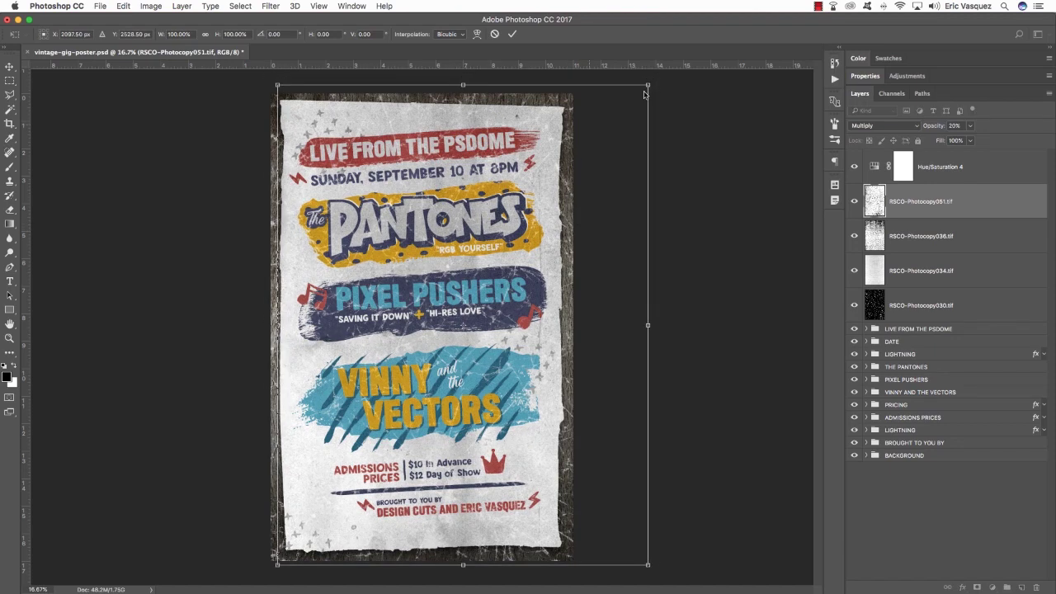
drag(650, 86, 684, 47)
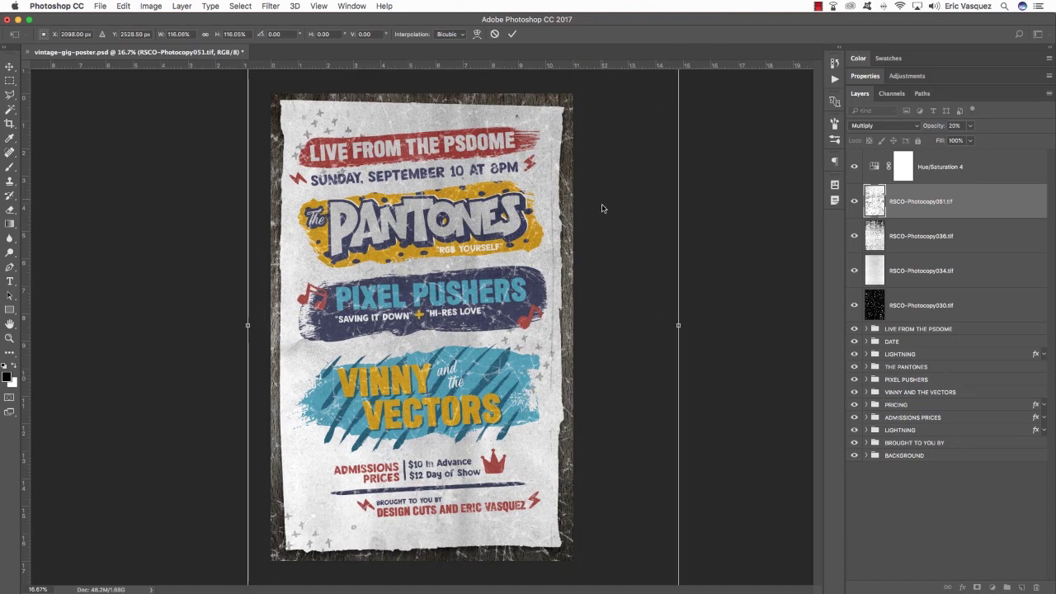
drag(604, 207, 614, 211)
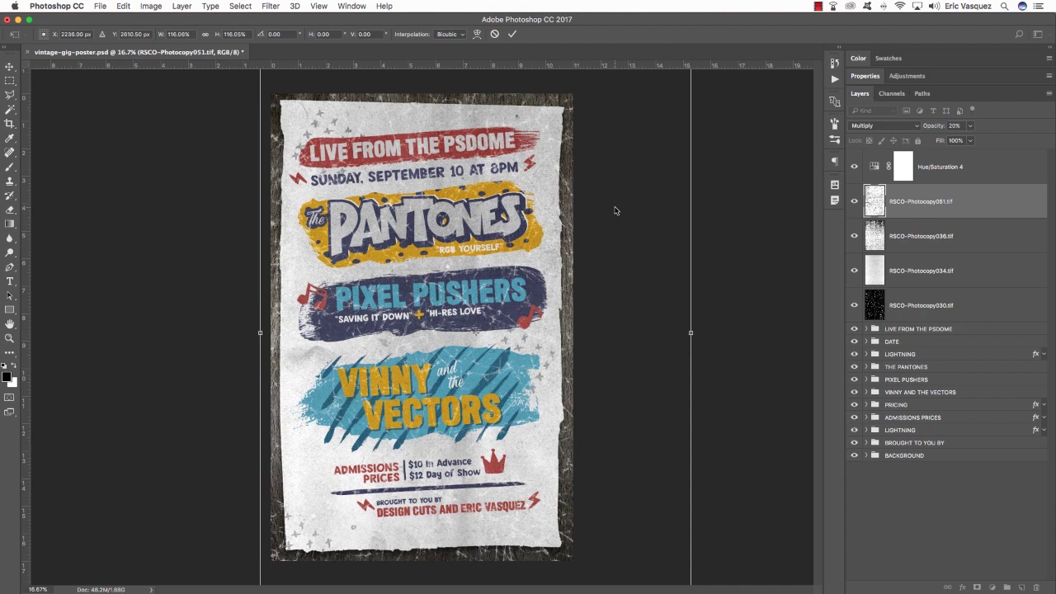
key(Return)
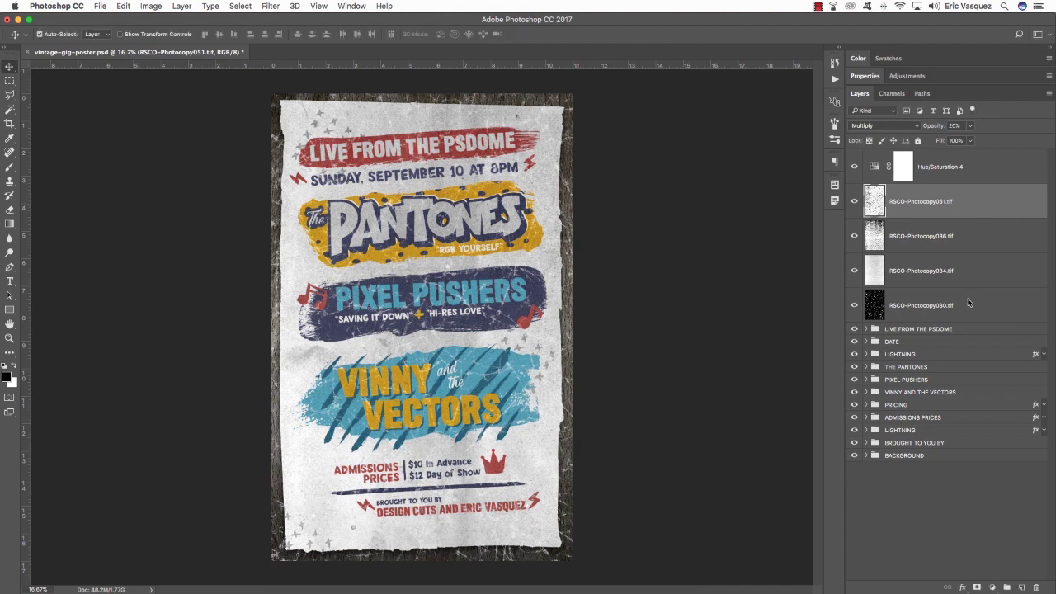
Group the four photocopy texture layers into a group named PHOTOCOPY TEXTURES.
shift+click(996, 311)
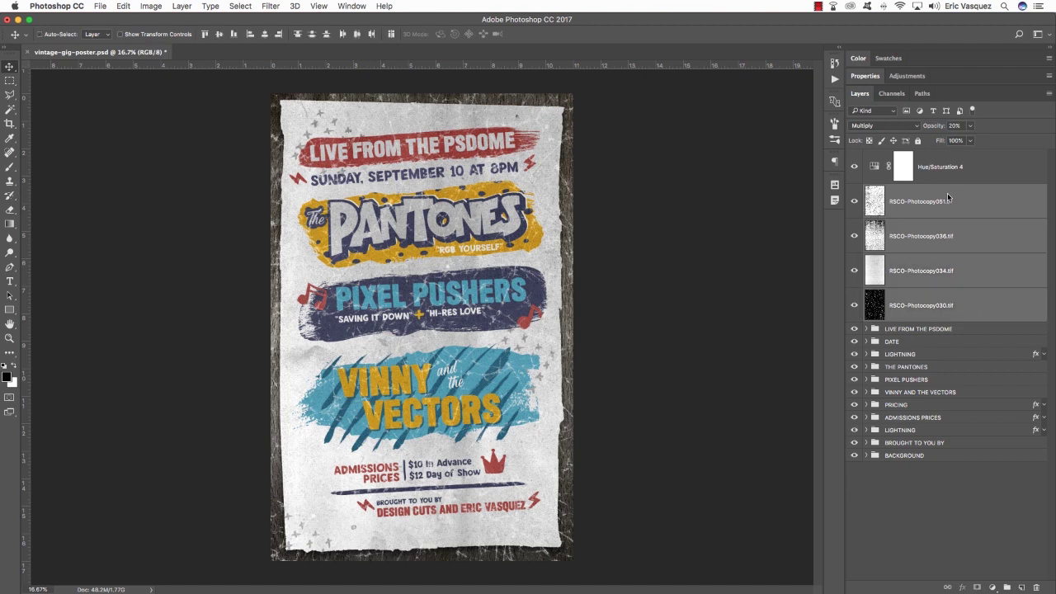
key(super+g)
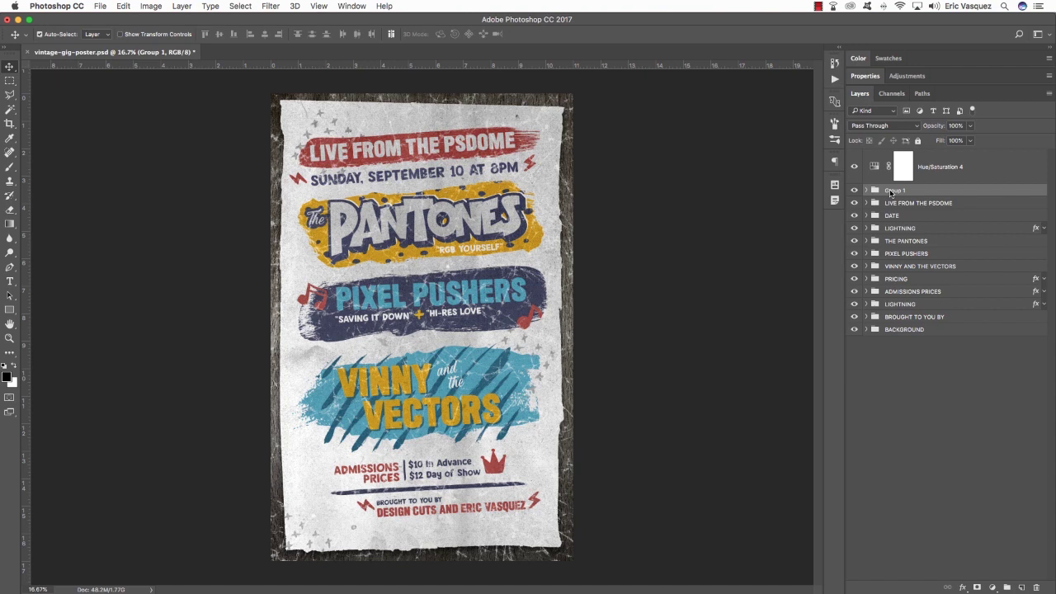
double_click(890, 189)
text(PhOTOCOPY TEXTURES)
key(Return)
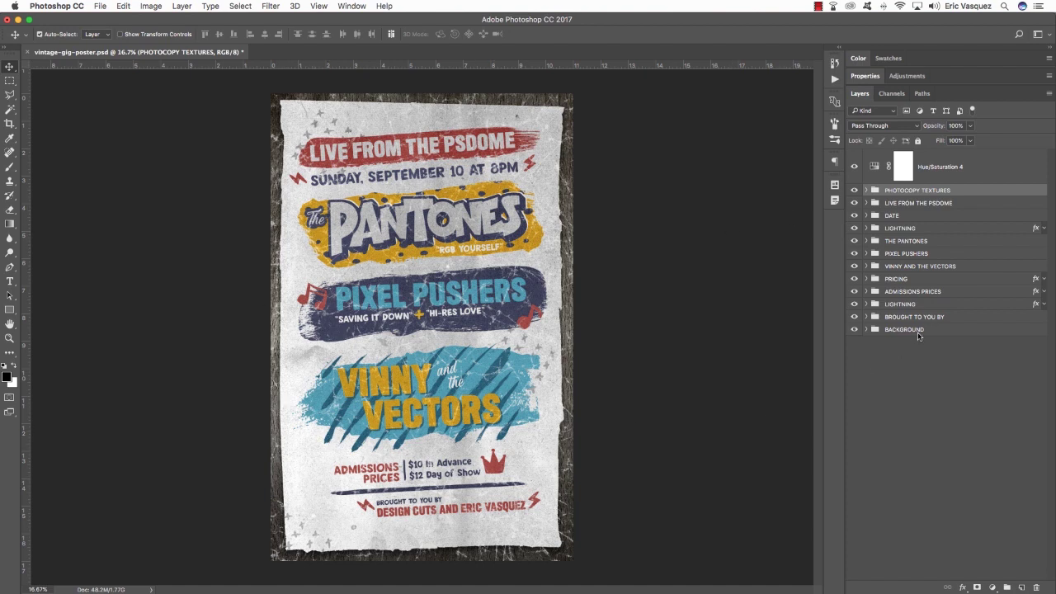
Mask the PHOTOCOPY TEXTURES group to the torn poster paper's shape.
click(866, 329)
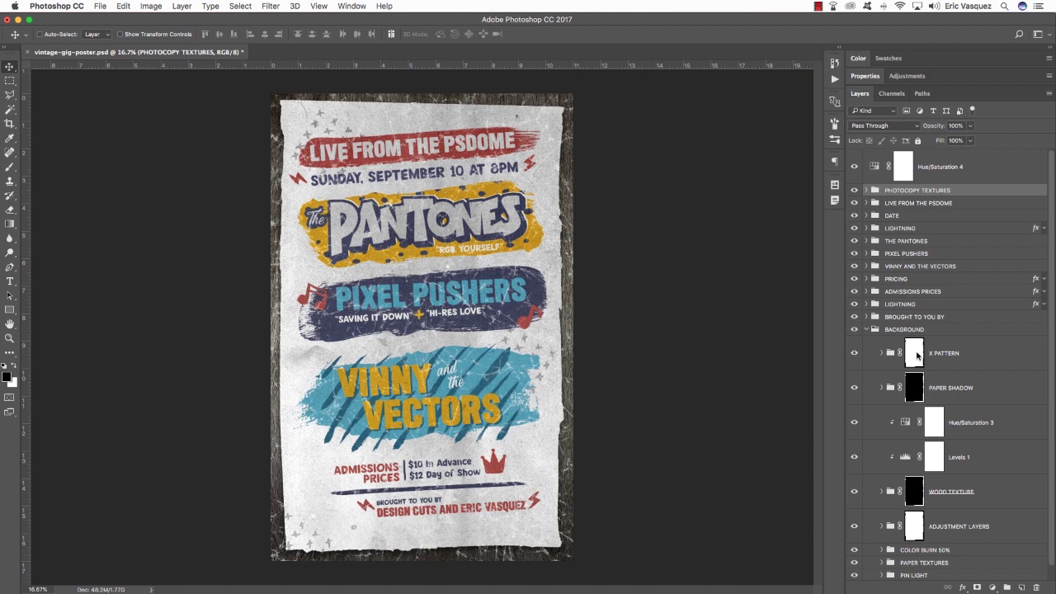
super+click(915, 355)
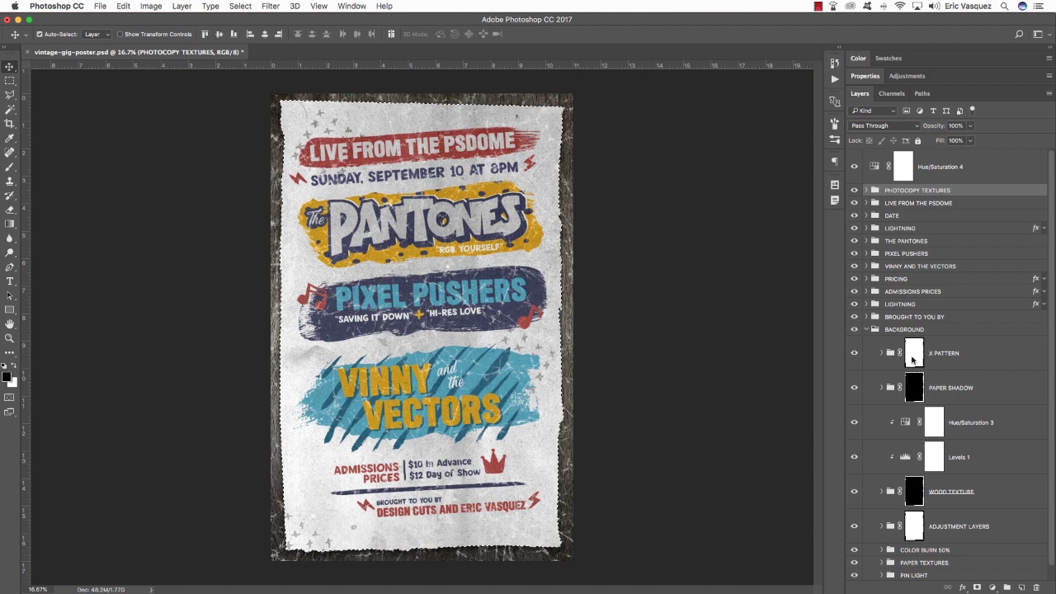
click(865, 329)
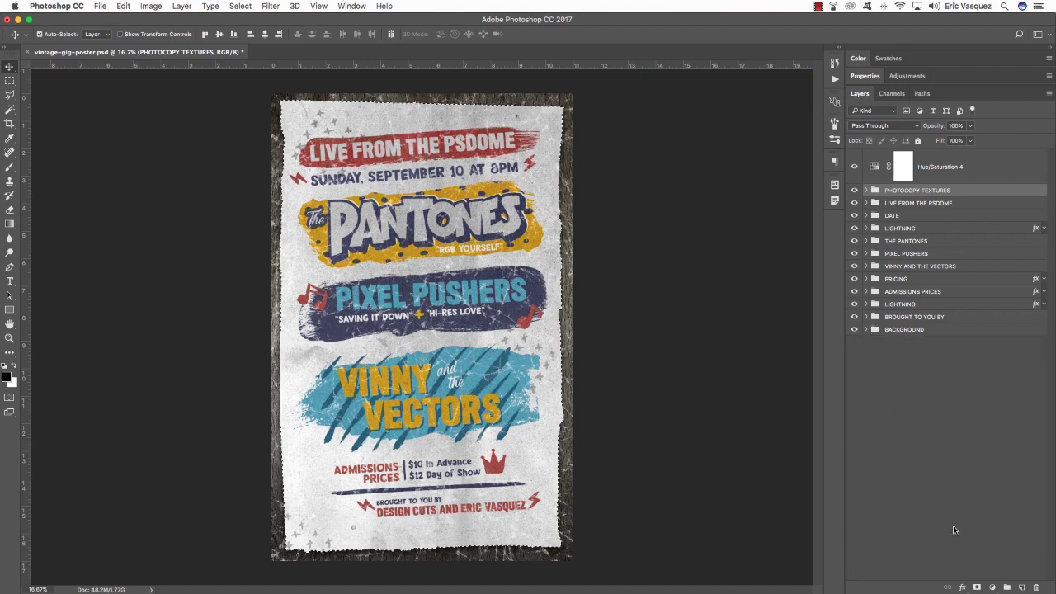
click(976, 587)
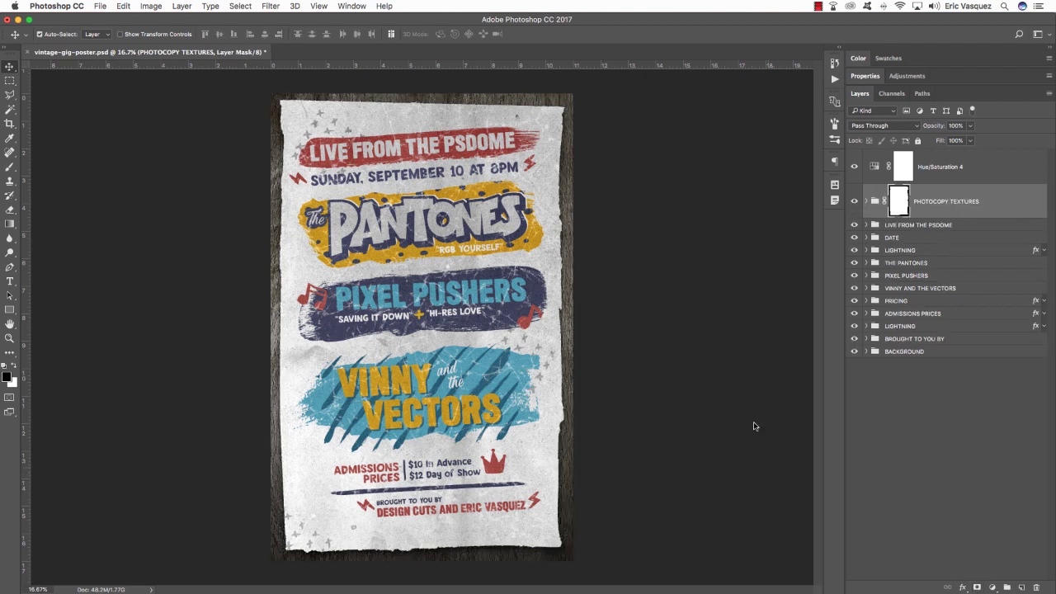
scroll(643, 245, up, 1)
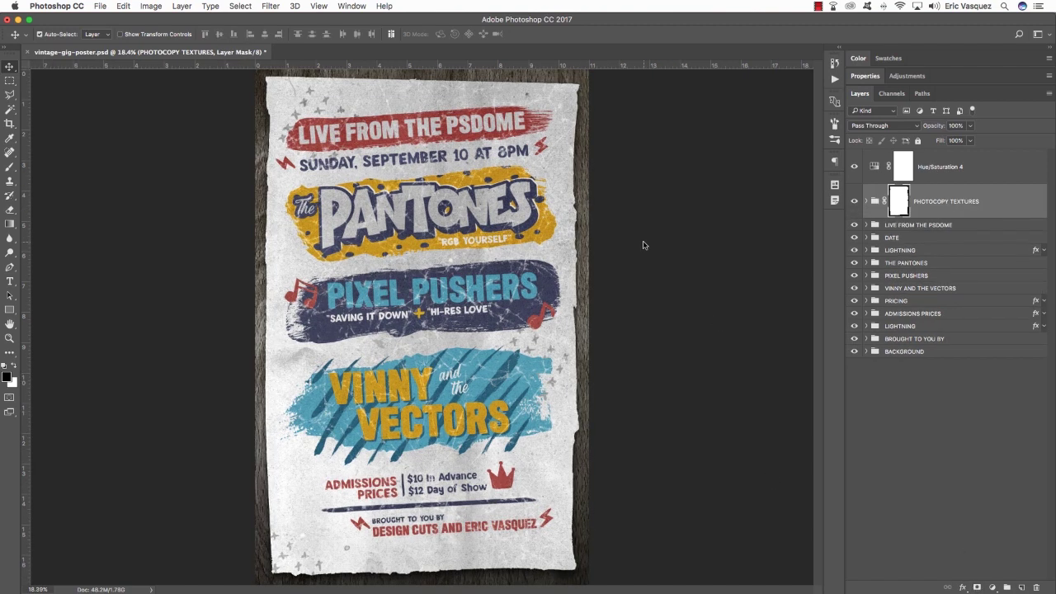